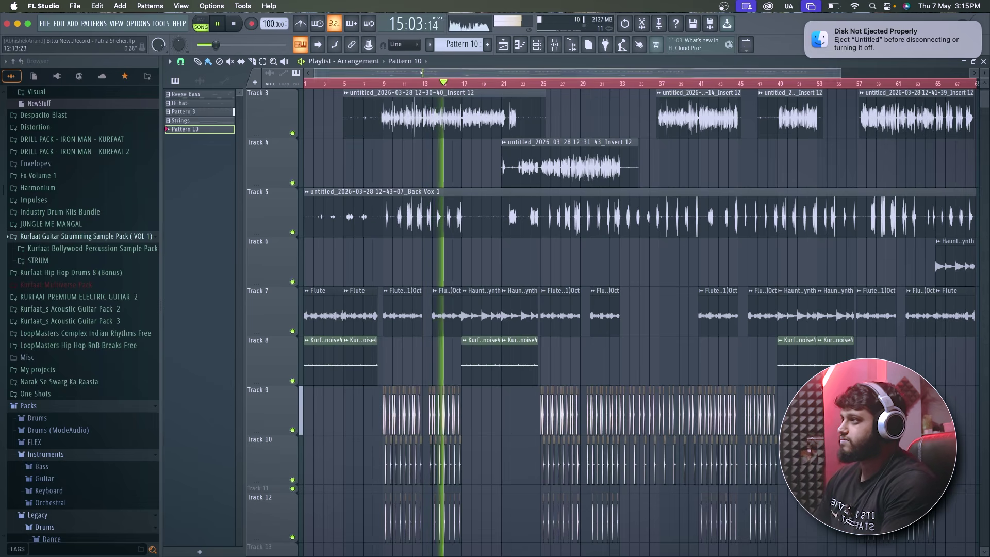
Step: Examine the arrangement's vocal, melody, drum, bass and effects tracks while the song plays, and stop playback
scroll(418, 307, down, 2)
scroll(419, 307, up, 3)
scroll(419, 307, down, 2)
scroll(428, 305, up, 2)
scroll(443, 299, up, 3)
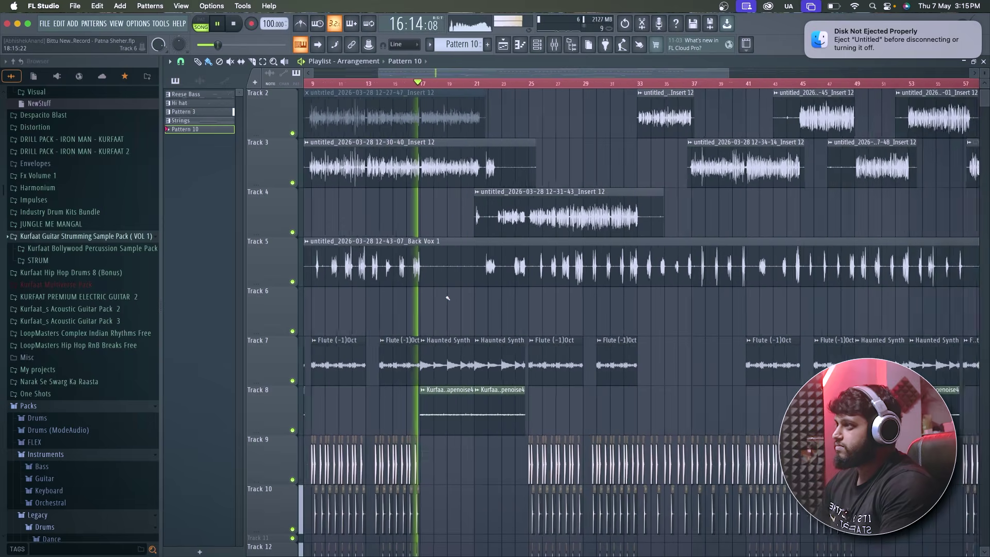
scroll(448, 298, down, 3)
scroll(448, 298, down, 4)
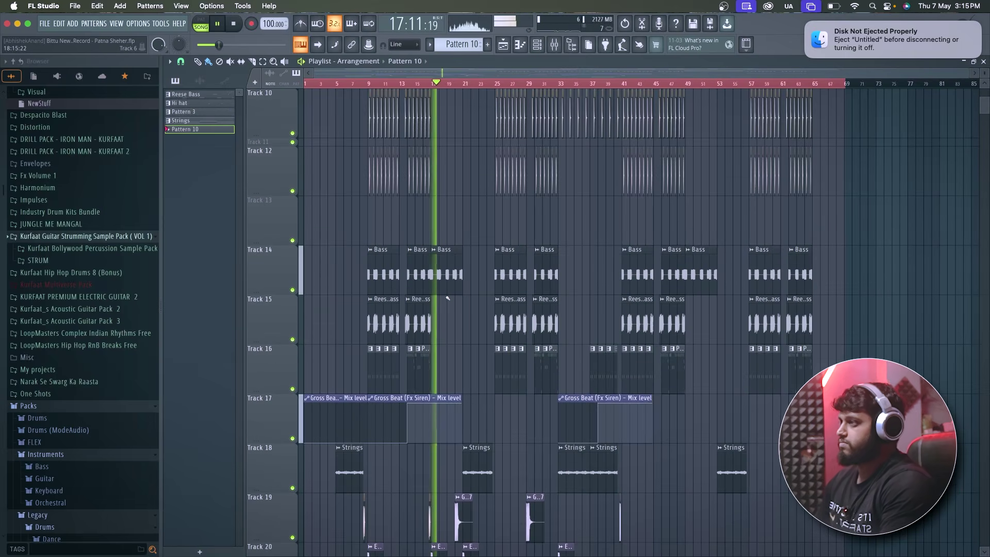
scroll(448, 299, up, 7)
scroll(449, 289, down, 6)
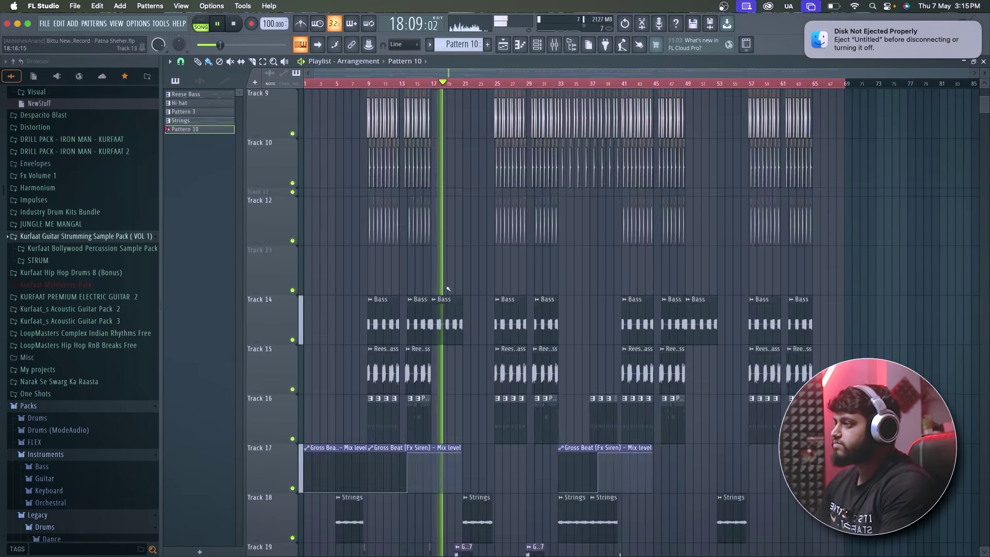
scroll(448, 289, down, 3)
scroll(448, 291, up, 5)
scroll(448, 292, up, 1)
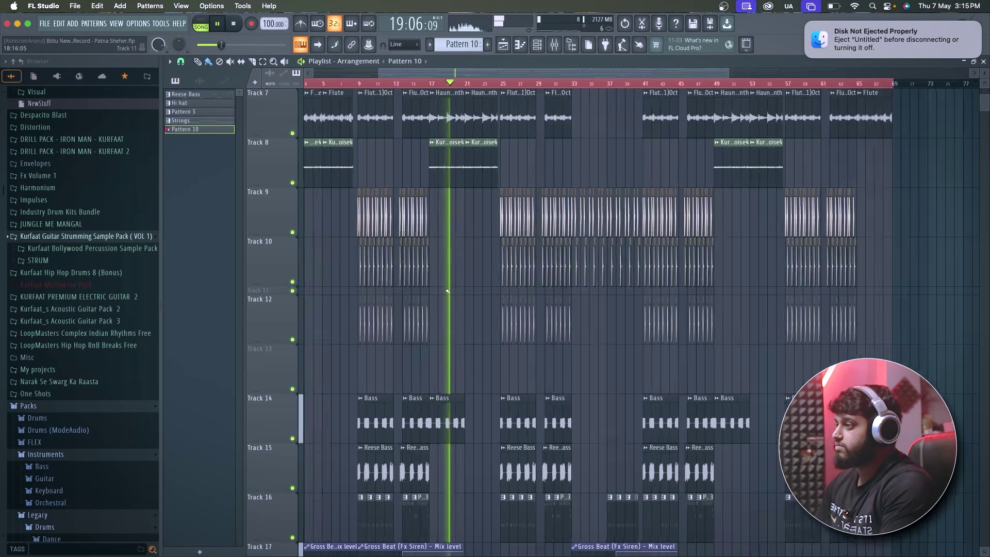
scroll(448, 291, up, 1)
scroll(448, 292, up, 1)
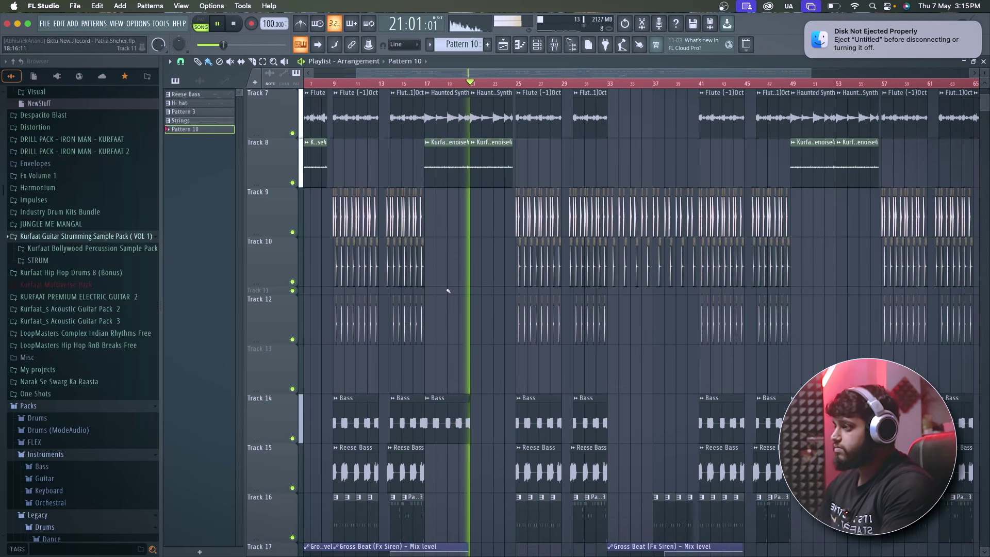
scroll(459, 297, down, 3)
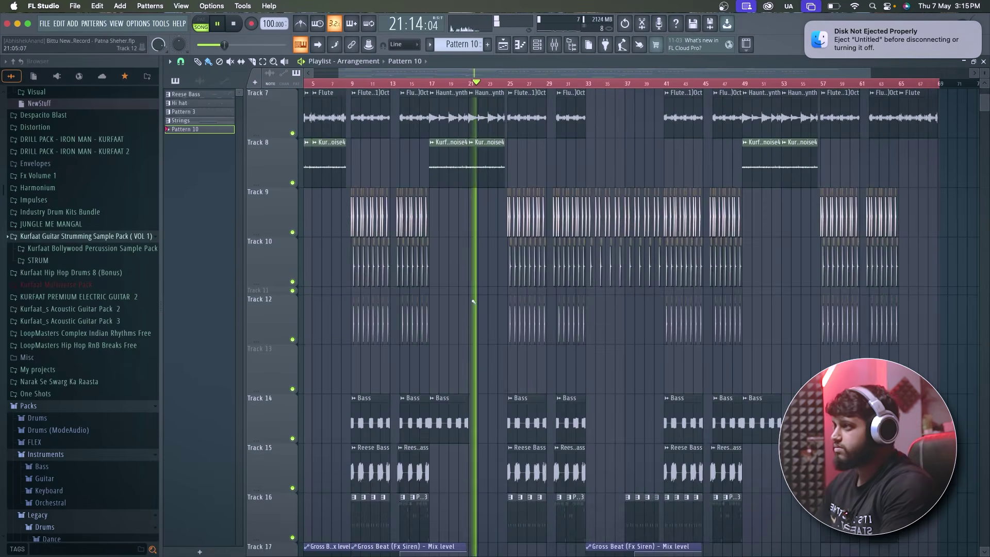
scroll(474, 301, up, 3)
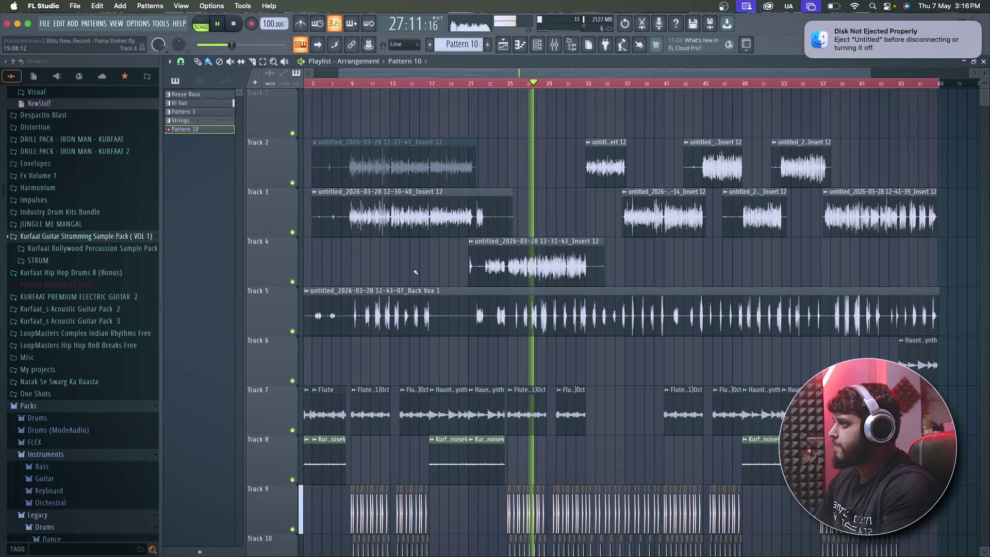
scroll(472, 277, down, 2)
scroll(472, 277, up, 2)
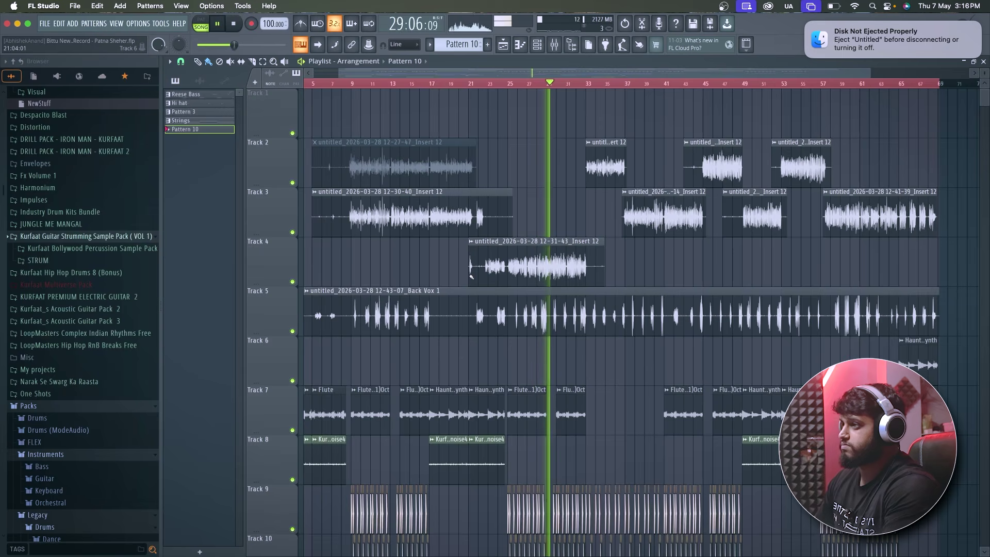
scroll(532, 306, down, 5)
scroll(532, 306, down, 5)
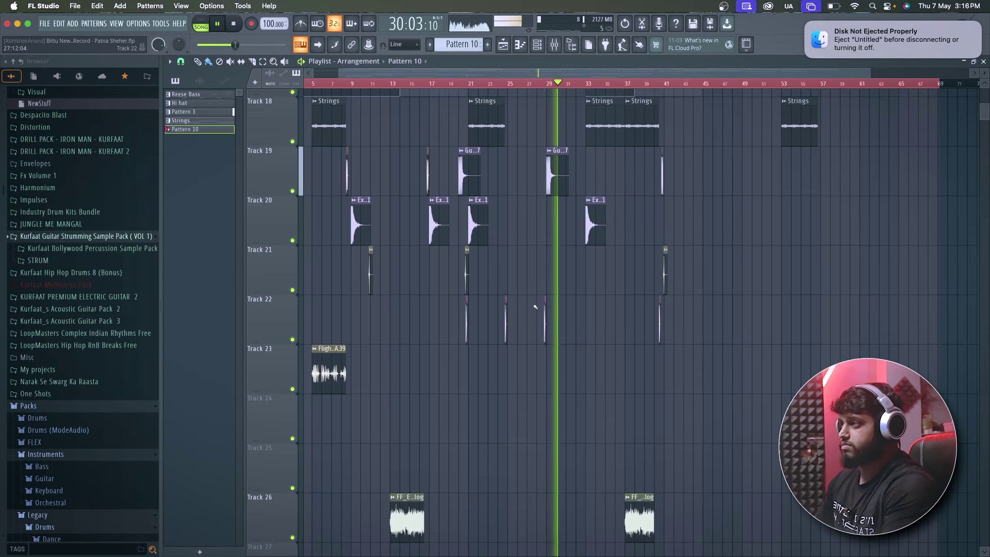
scroll(381, 322, up, 7)
scroll(366, 318, up, 4)
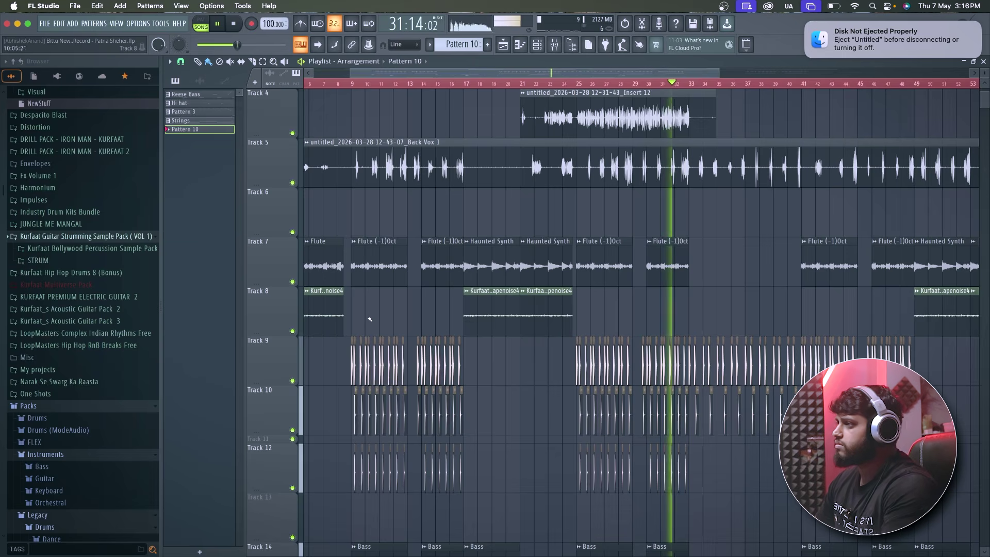
scroll(360, 316, up, 2)
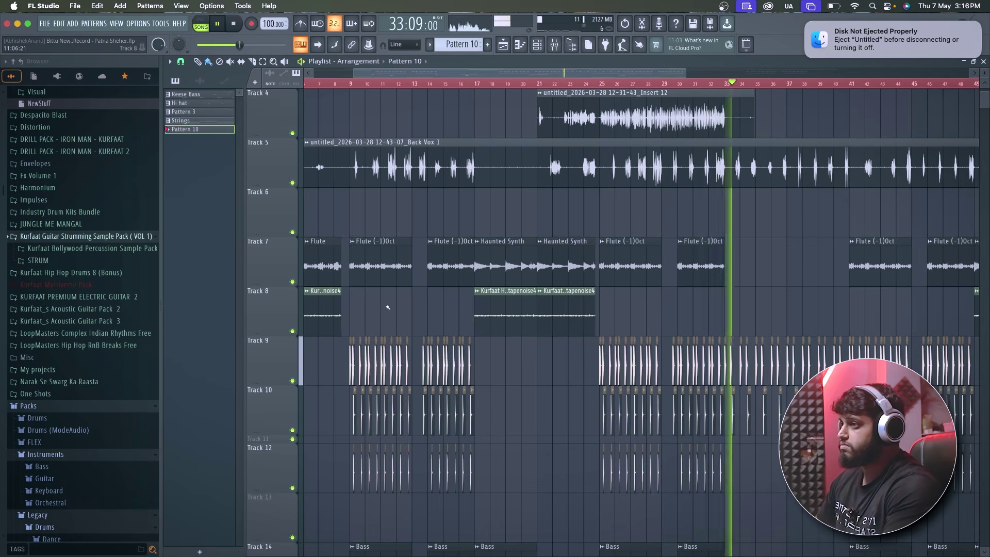
scroll(408, 305, down, 1)
scroll(434, 300, down, 1)
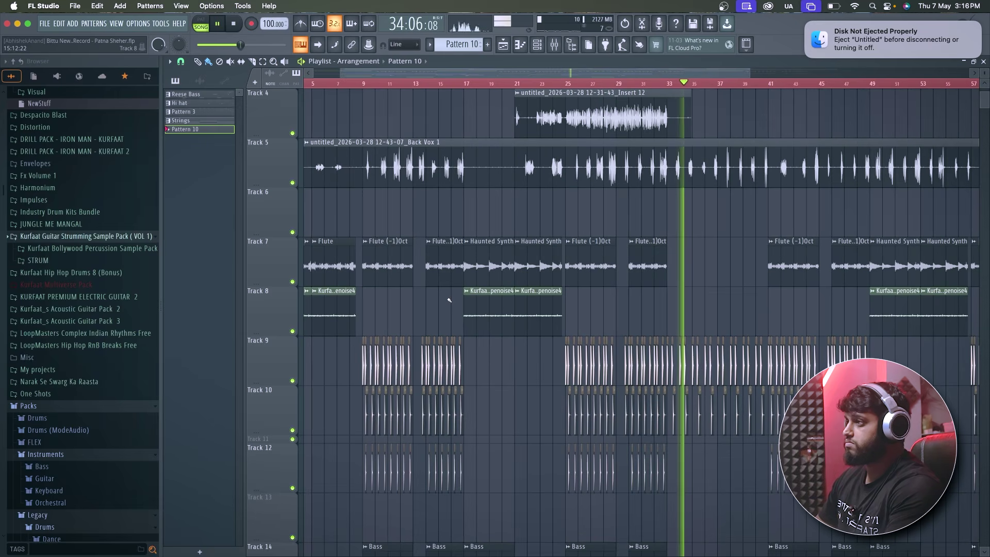
key(space)
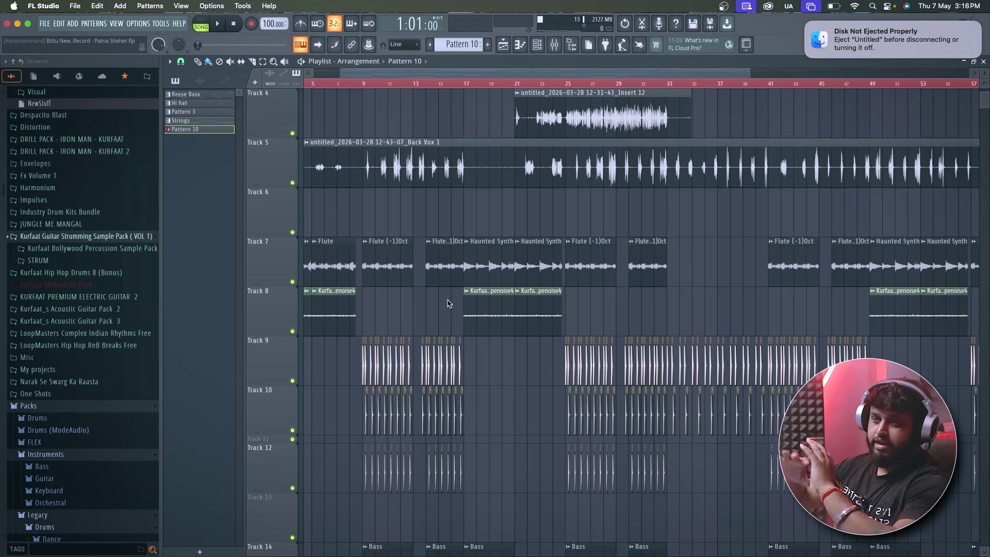
Step: Look over the drum, bass and effects tracks around bar 9 and briefly play the song from there
scroll(413, 309, up, 8)
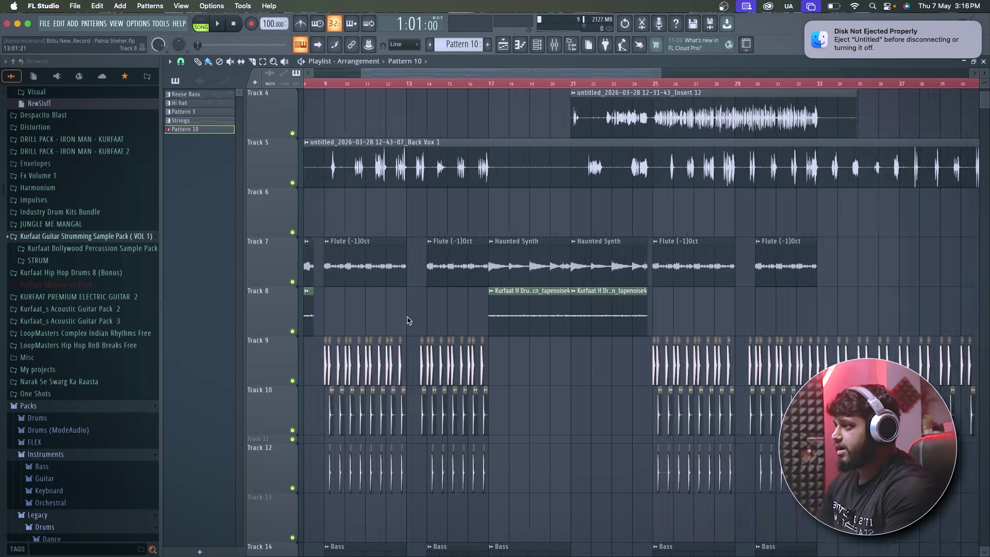
scroll(366, 324, down, 10)
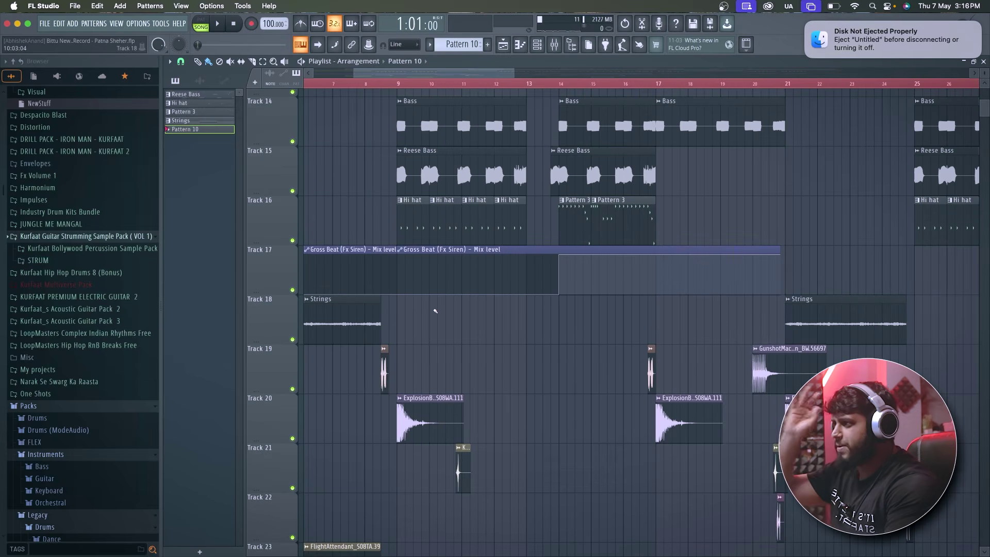
scroll(436, 311, up, 5)
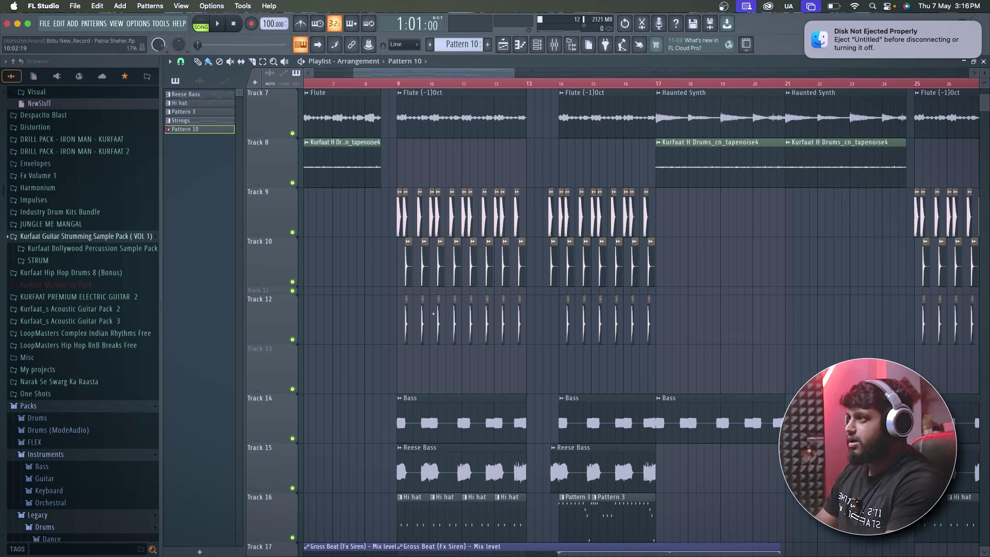
scroll(434, 134, up, 2)
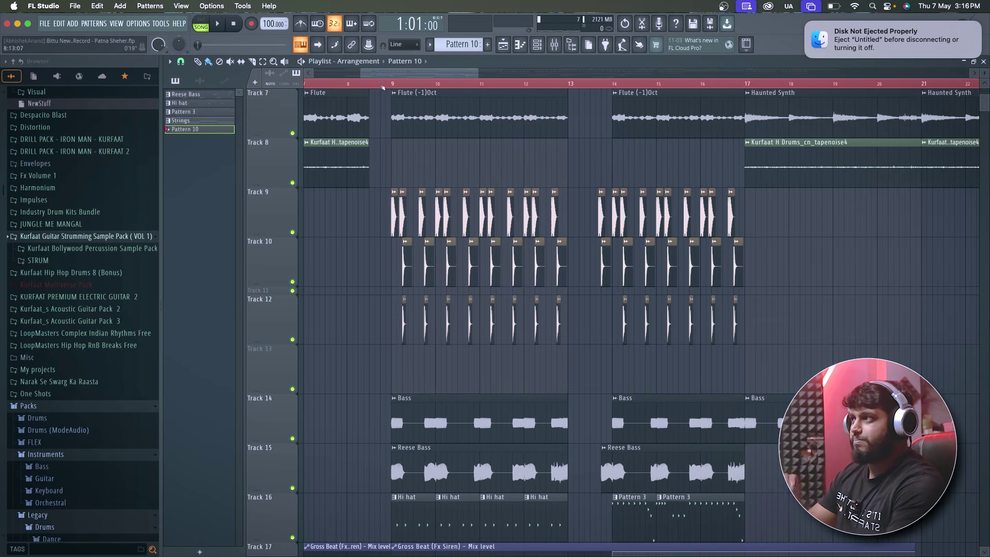
key(space)
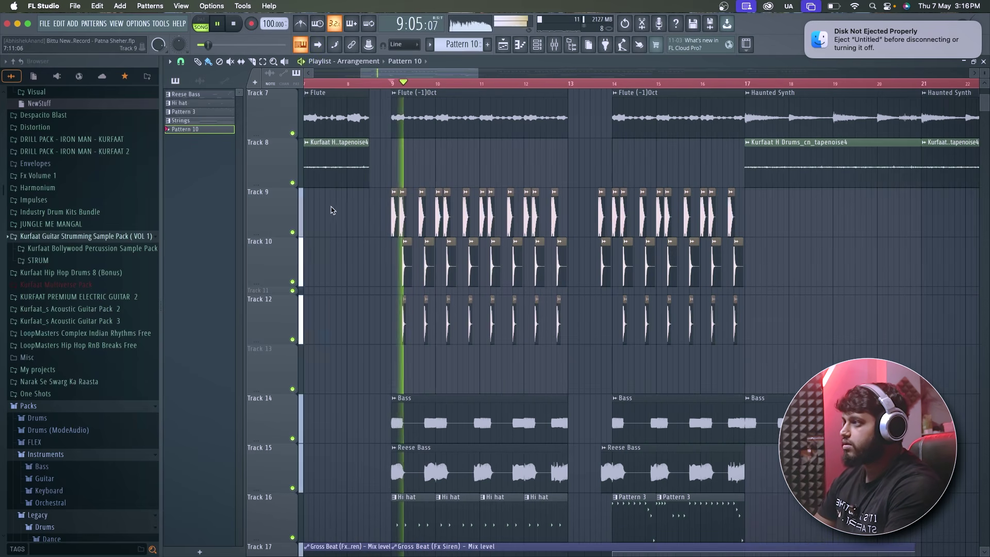
key(space)
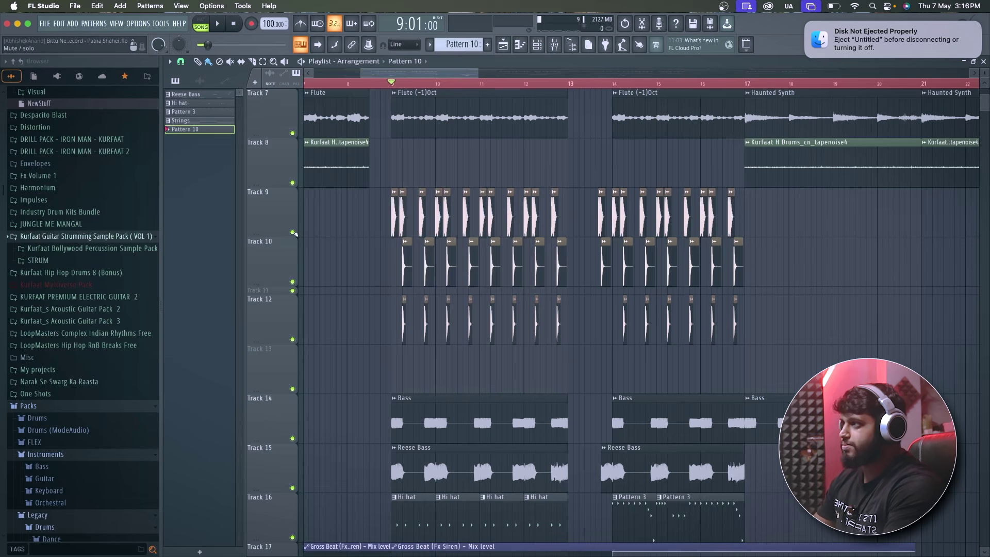
Step: Solo the drum clips on Tracks 9, 10 and 12 and audition them from bar 9
right_click(293, 233)
click(292, 282)
key(space)
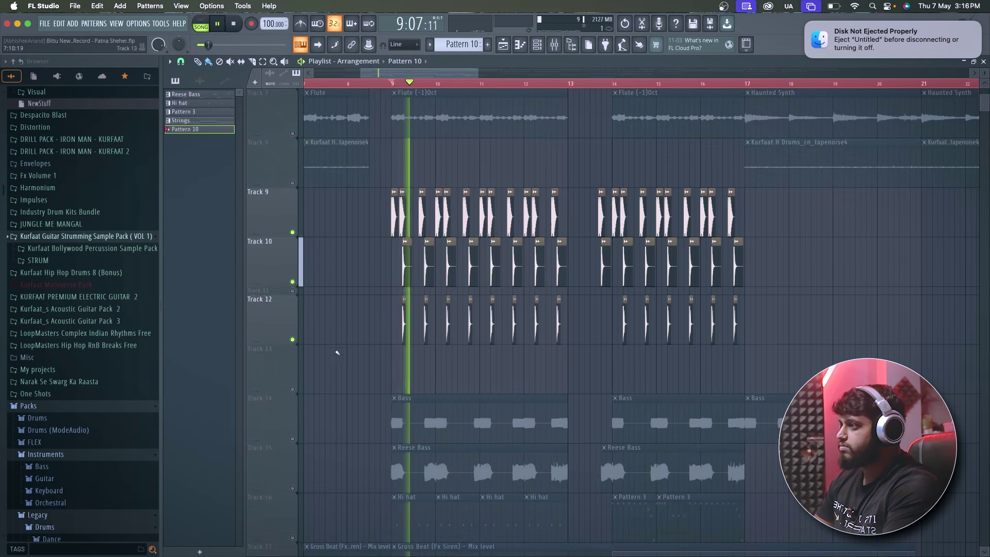
key(space)
Step: Unmute the Bass on Track 14 and audition it together with the soloed drums
scroll(317, 360, down, 1)
click(292, 391)
key(space)
key(space)
Step: Compare the drums and bass with and without the Reese Bass on Track 15, leaving that track unmuted
click(292, 439)
key(space)
key(space)
click(293, 439)
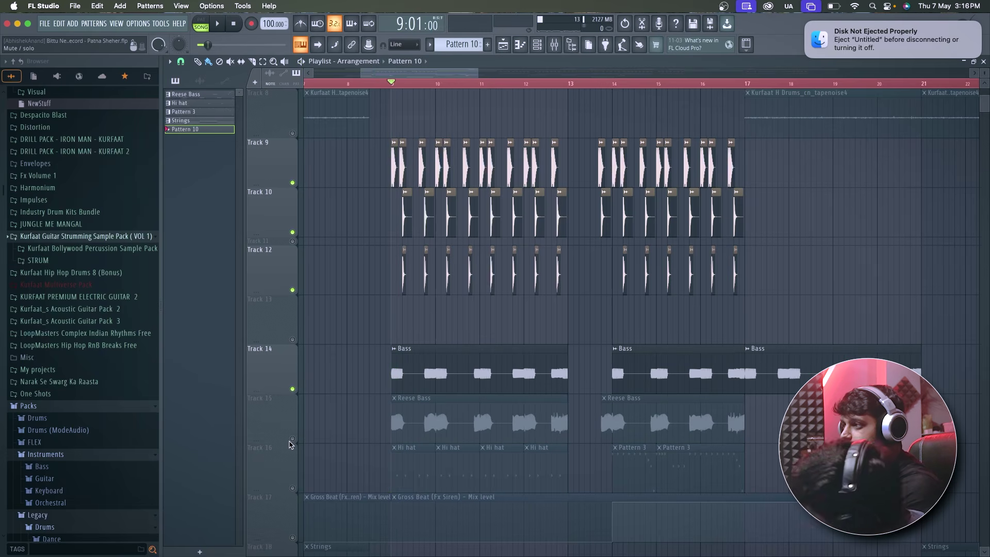
key(space)
key(space)
click(292, 439)
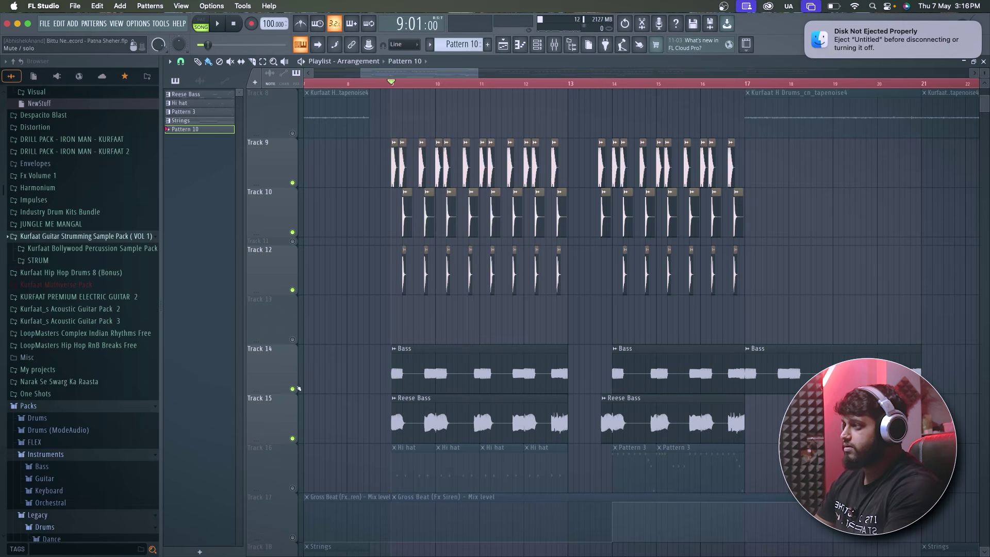
Step: Play the drums with both bass tracks from bar 9 and briefly check the mixer
key(space)
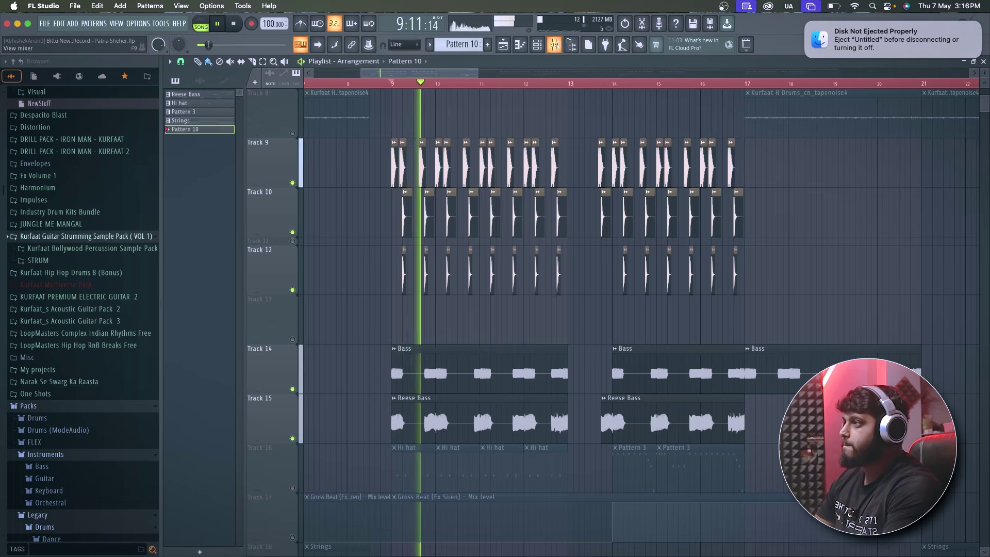
key(F9)
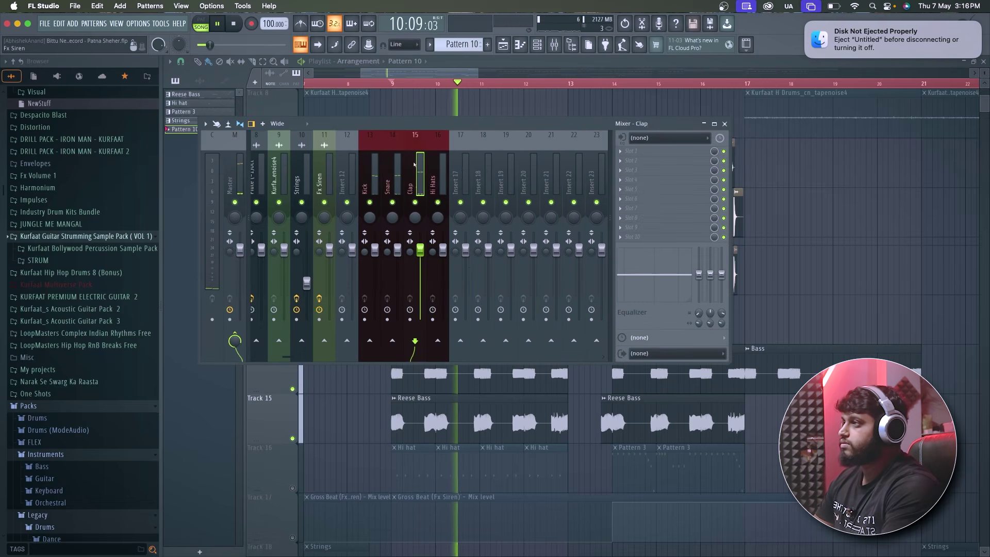
key(F9)
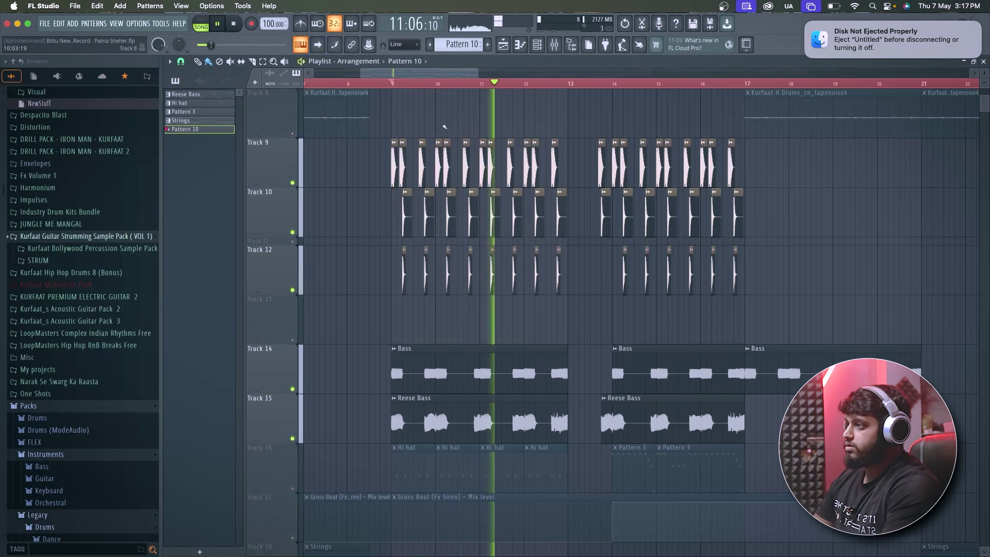
key(space)
Step: Solo Track 9 and unmute Tracks 10, 12 and 16 so only the kick, snare, clap and hi-hats are active
scroll(345, 306, up, 2)
right_click(298, 284)
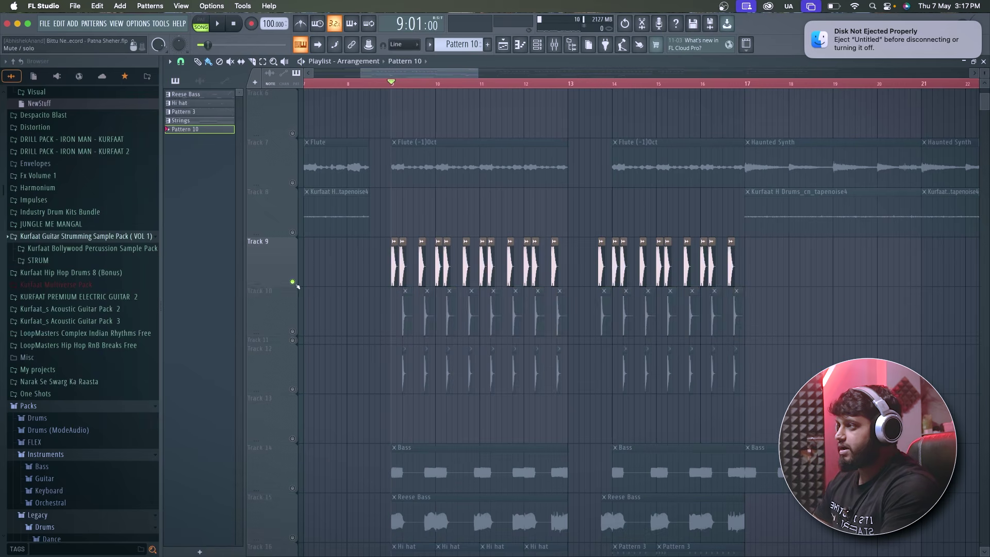
click(292, 333)
click(292, 390)
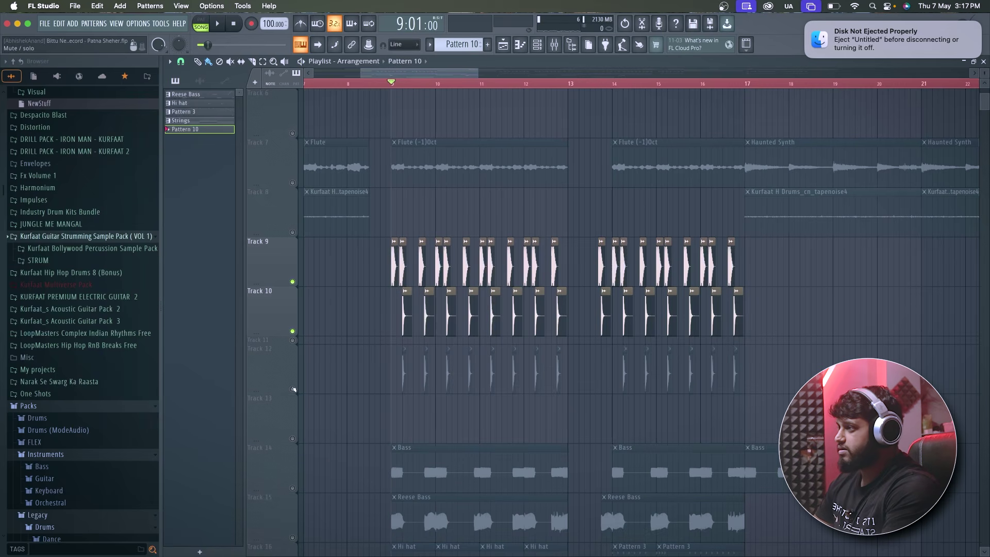
scroll(310, 453, down, 2)
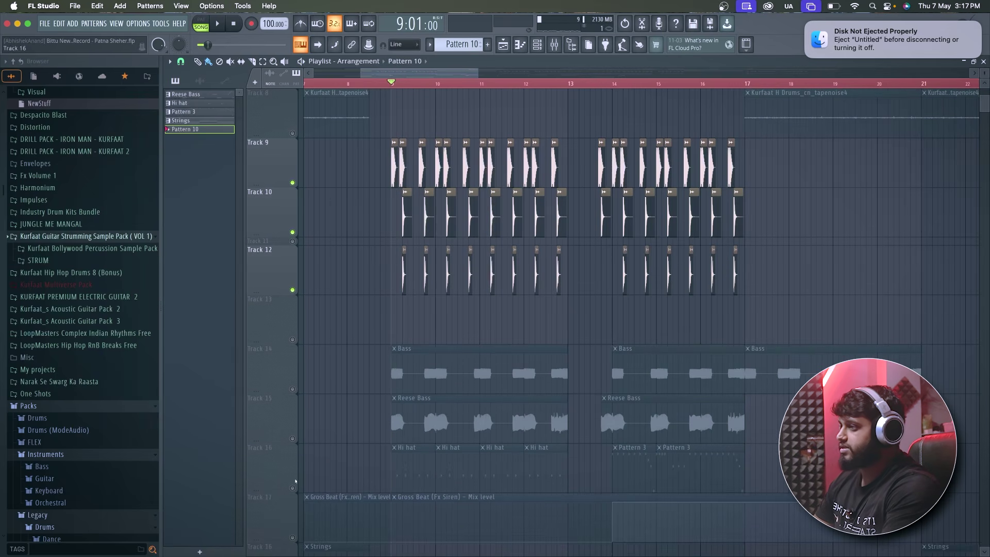
click(293, 488)
Step: Play the isolated drums from bar 9 and check their mixer levels with the Kick insert selected
key(space)
key(F9)
key(Left)
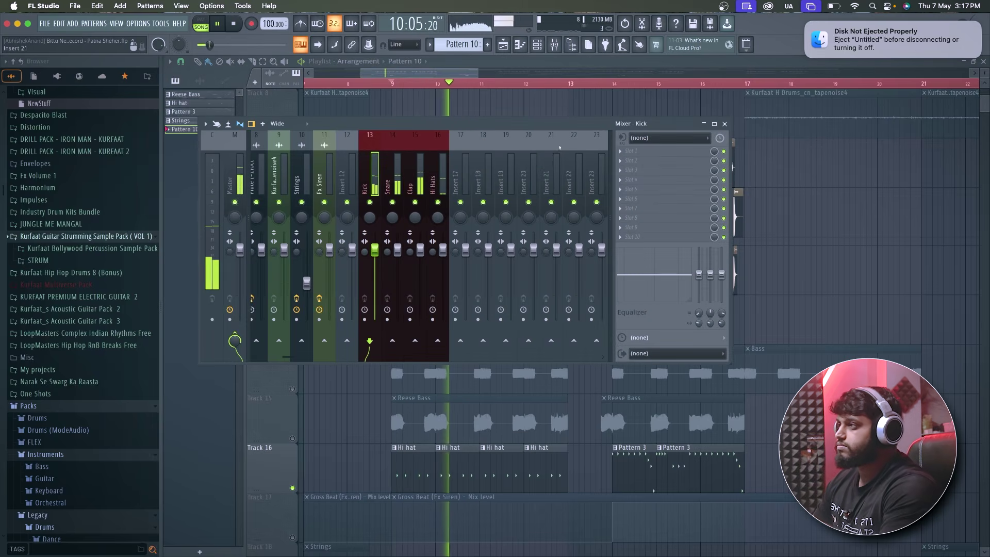
key(space)
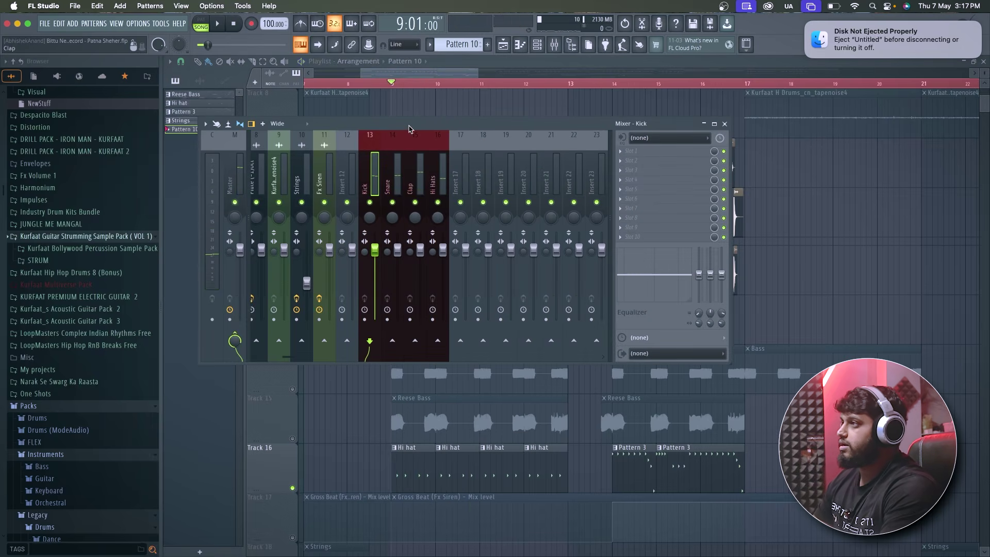
Step: Maximize the mixer to examine the drum inserts, and return to the playlist
double_click(409, 129)
key(z)
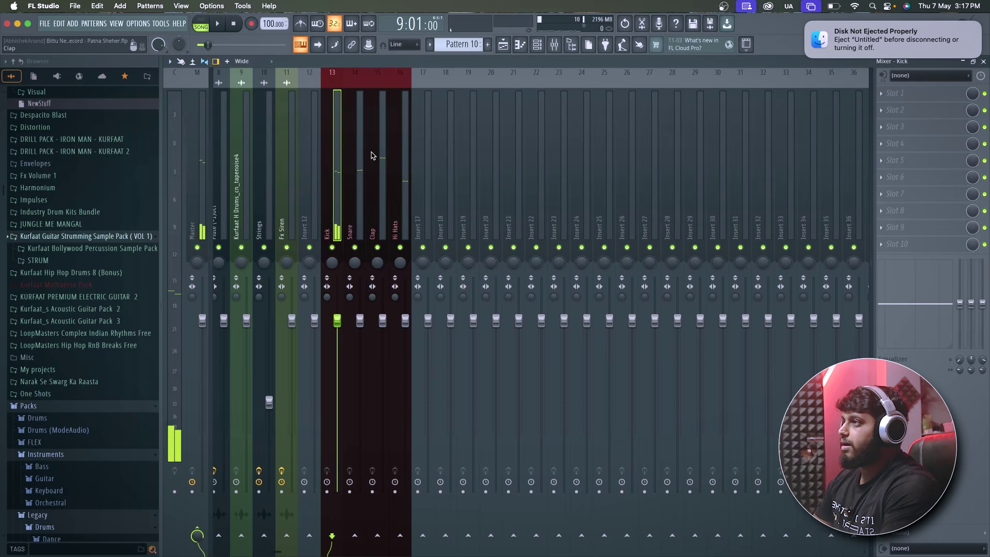
click(536, 44)
click(503, 45)
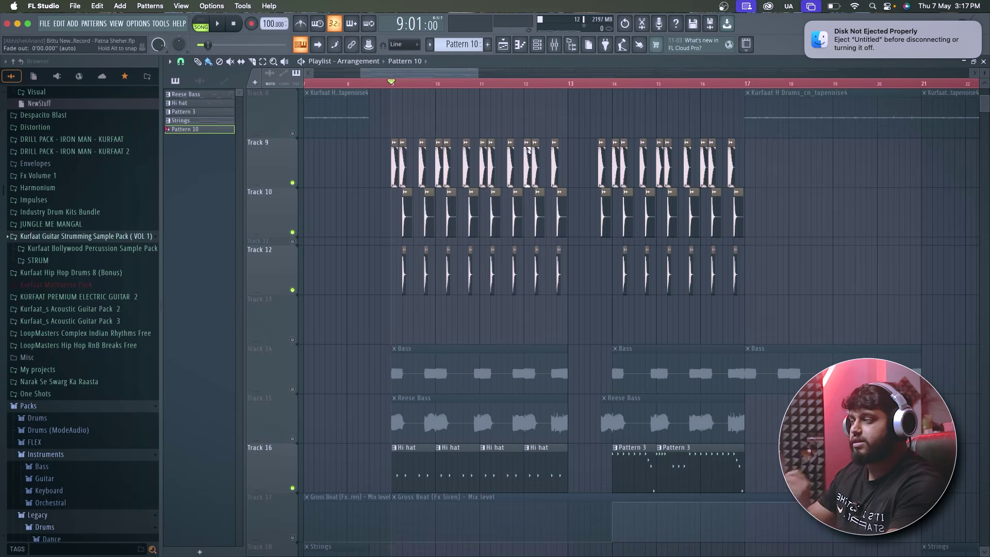
Step: Inspect the kick and snare audio clips' sample settings and mixer track assignments from the playlist, closing each one
scroll(465, 307, up, 2)
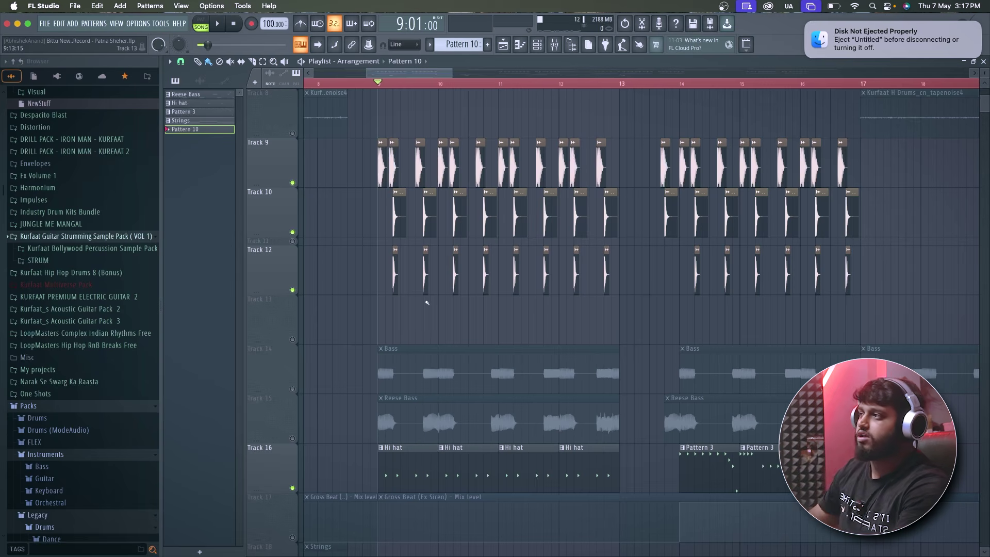
double_click(375, 172)
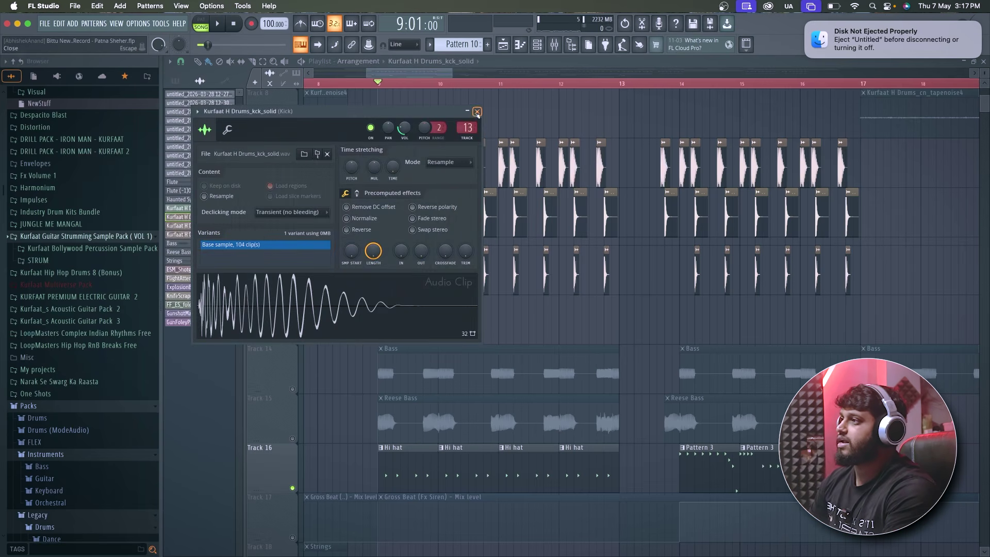
click(477, 112)
double_click(494, 217)
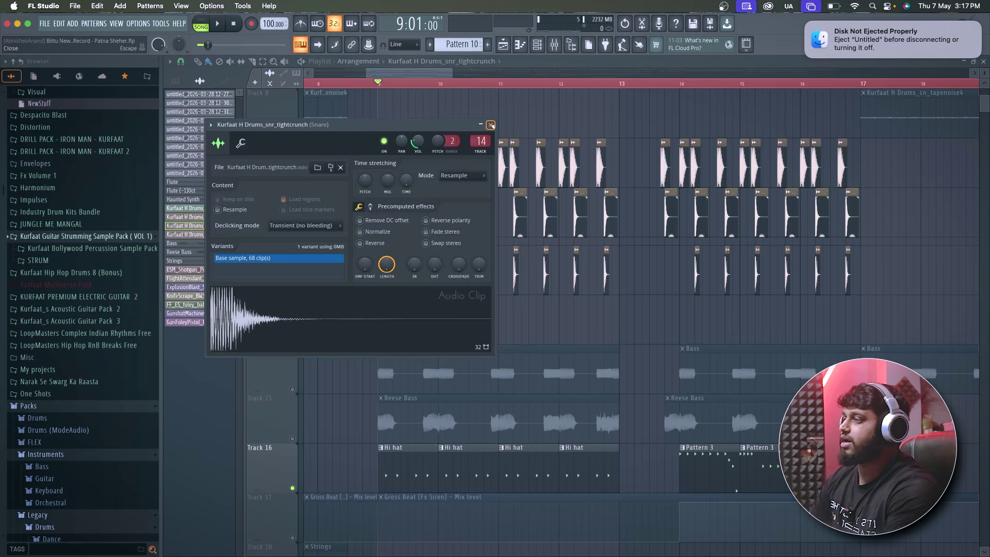
click(490, 125)
Step: Select the Kick insert in the mixer and play the drums from bar 9
click(554, 44)
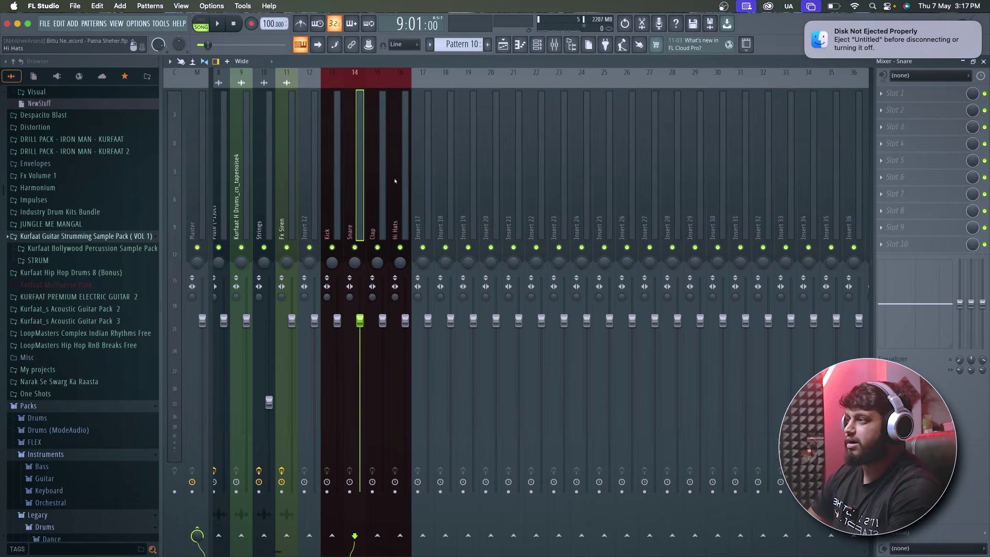
click(342, 209)
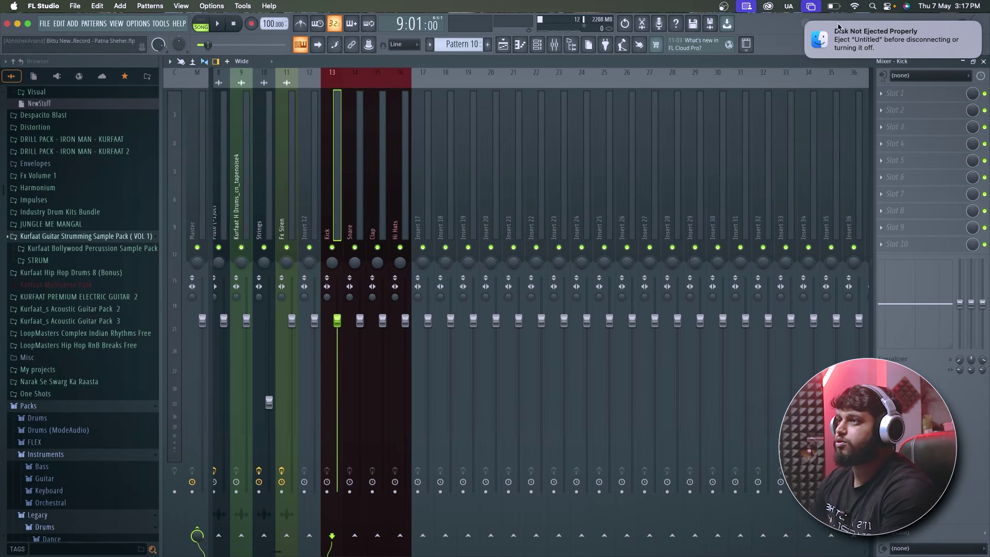
click(805, 25)
key(space)
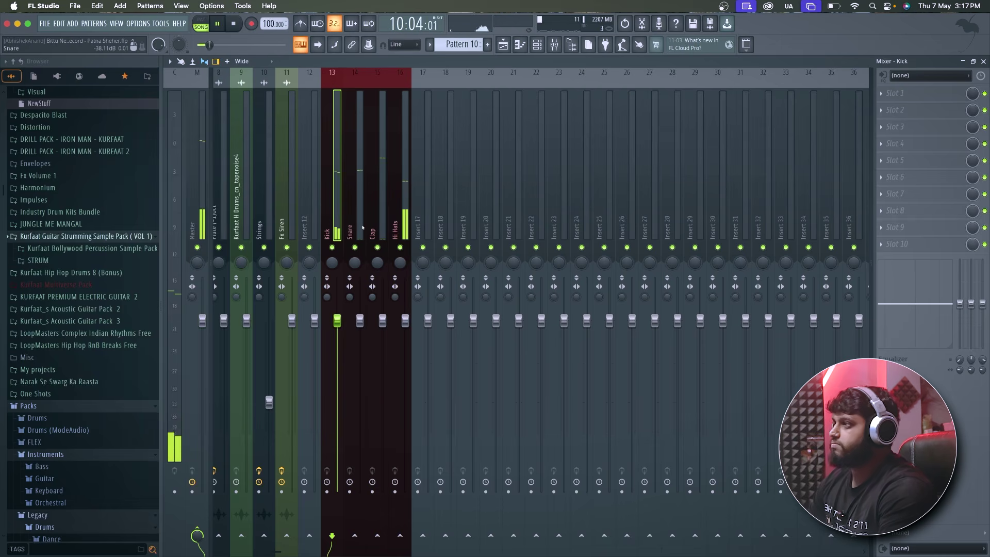
Step: Add Fruity Parametric EQ 2 to the Kick insert's first effect slot and apply the 40Hz + 18kHz cut preset
click(895, 93)
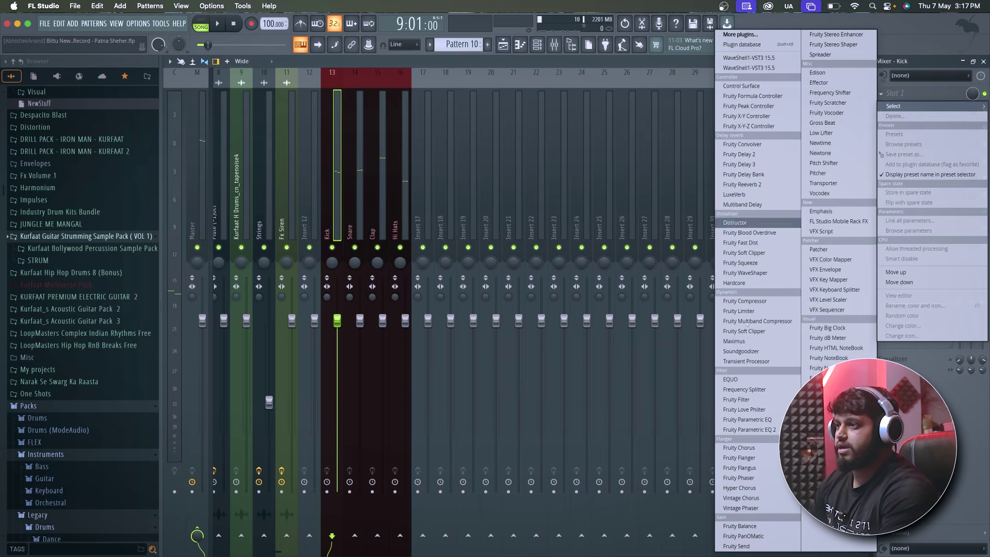
click(748, 428)
key(space)
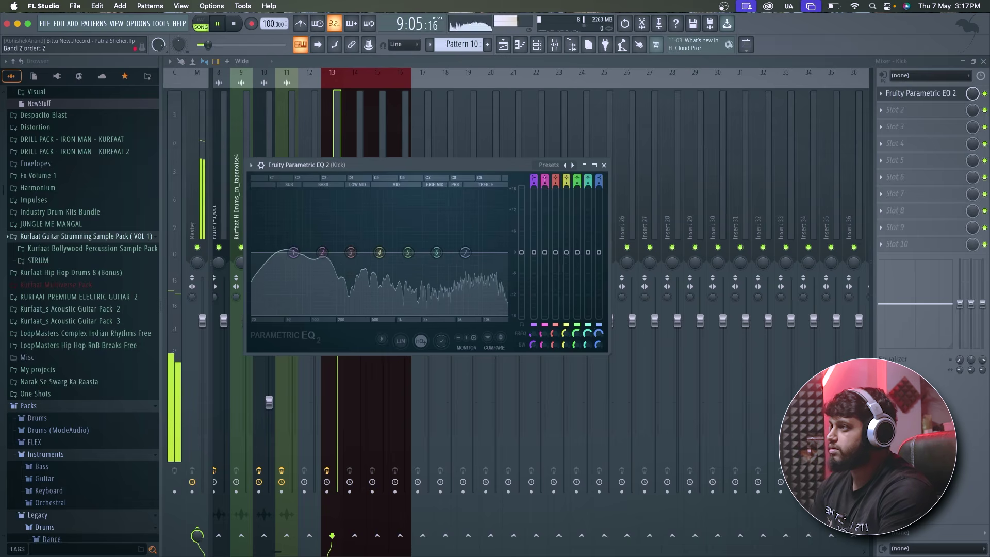
click(572, 166)
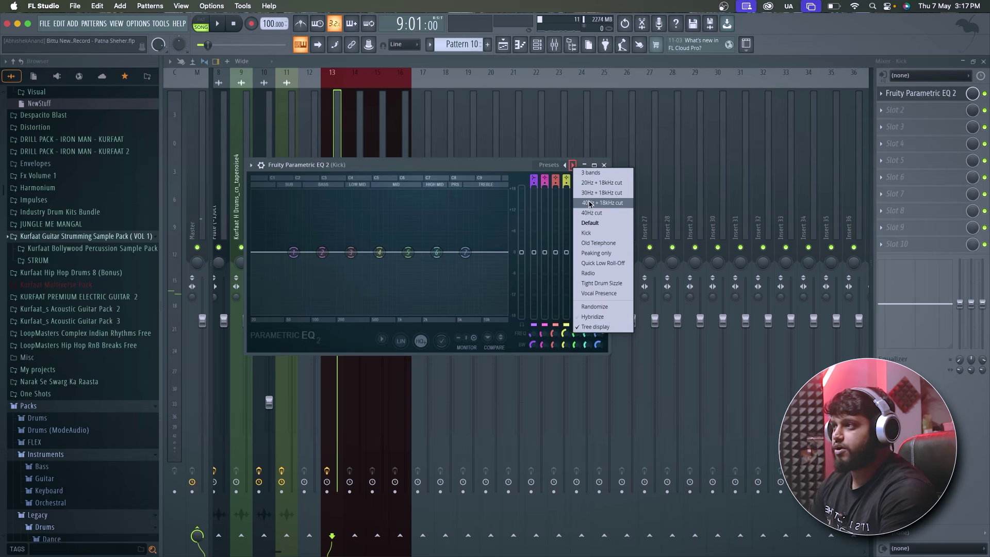
click(589, 203)
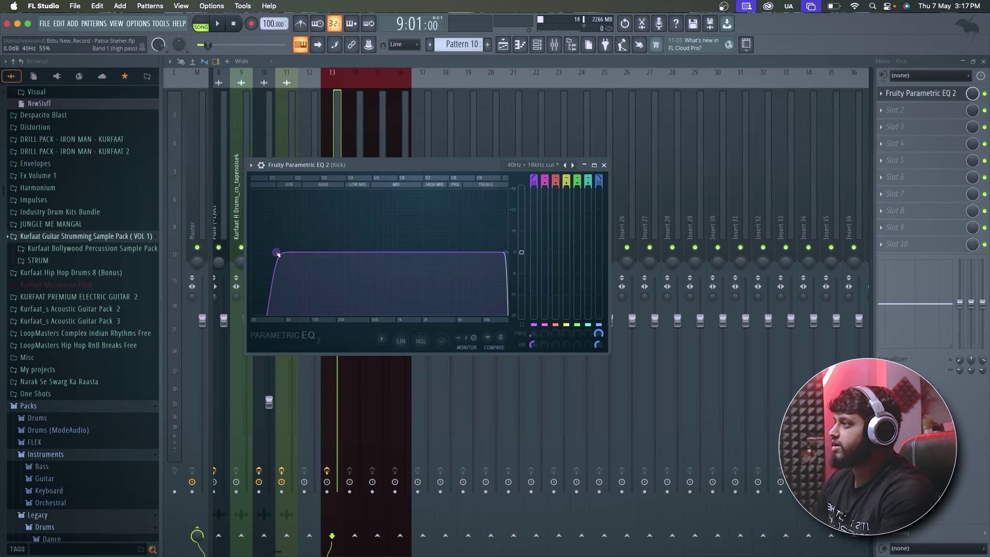
Step: Play the drums from bar 9 to hear the kick with its low and high cuts, and close the equalizer
key(space)
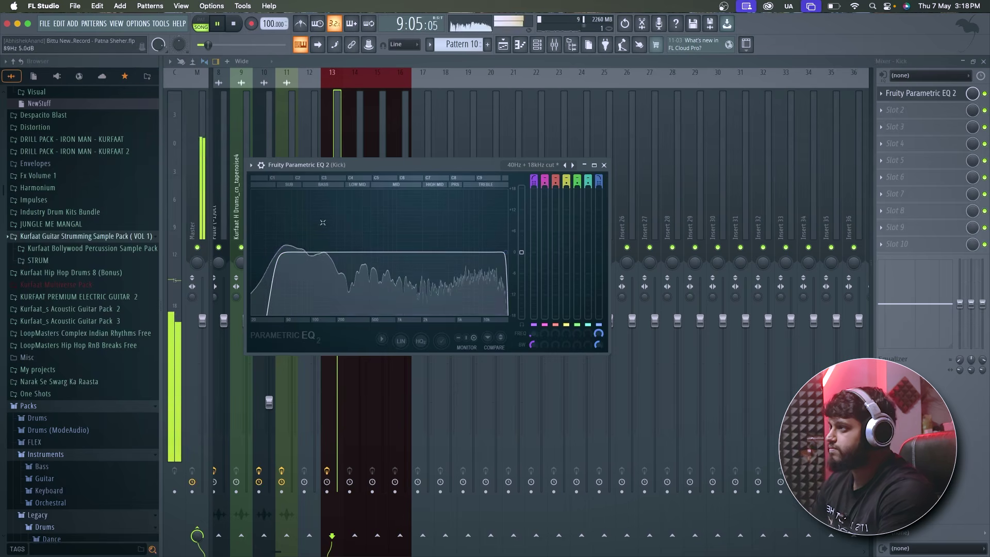
click(605, 165)
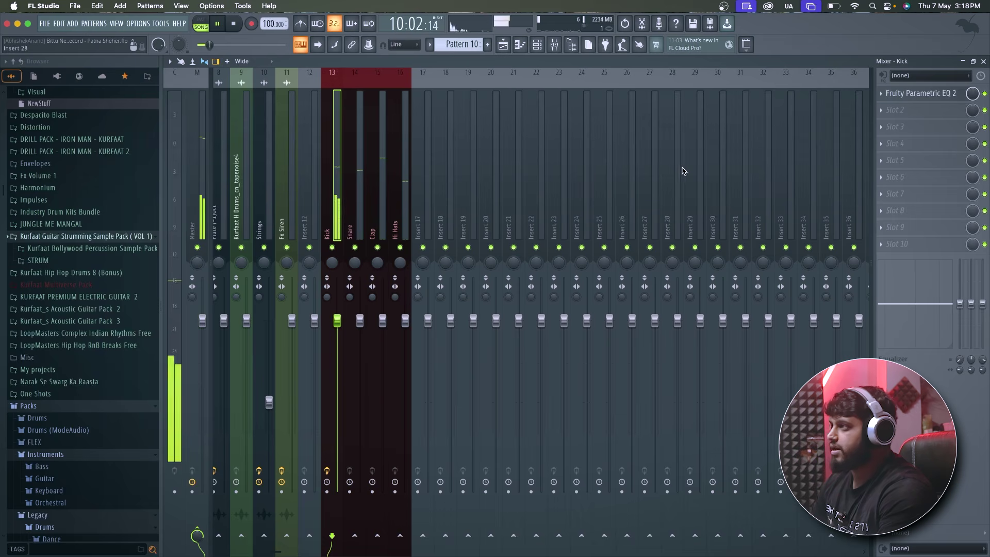
key(space)
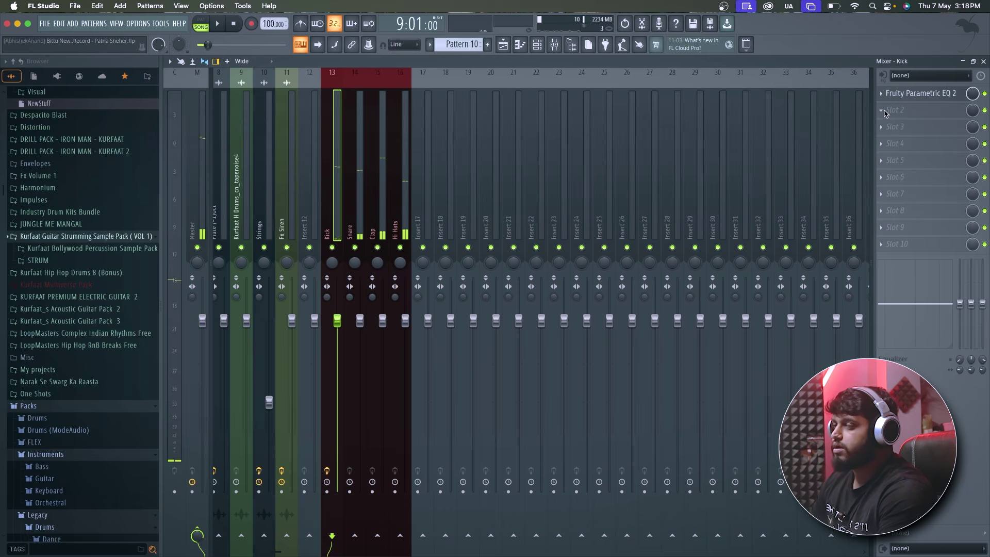
Step: Add a second Fruity Parametric EQ 2 to the Kick insert's second slot and try a band 5 boost in the upper mids
click(893, 111)
mouse_move(893, 123)
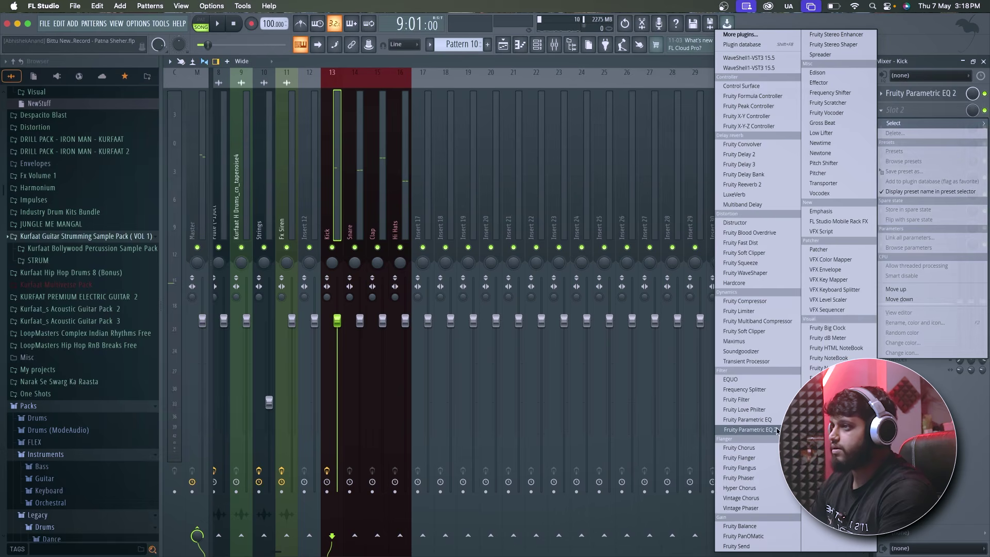
click(749, 430)
key(space)
drag(422, 265, 454, 248)
key(space)
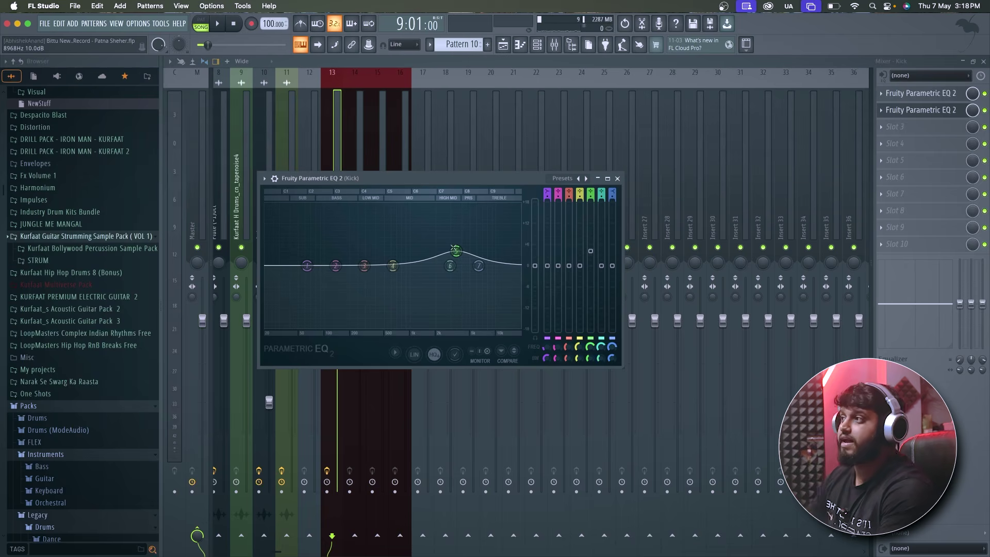
drag(493, 182, 685, 171)
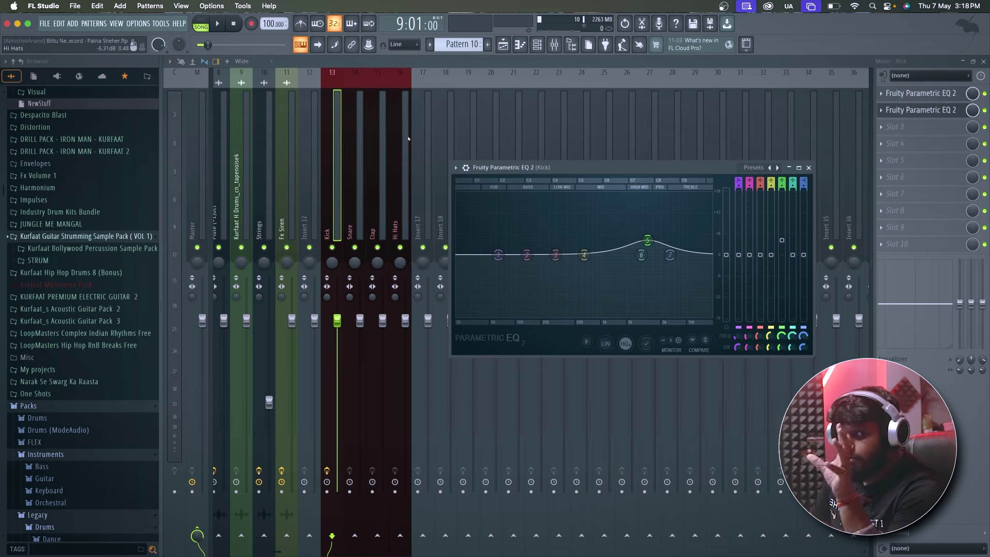
Step: Solo the Kick insert, play it from bar 9 and reopen its second Fruity Parametric EQ 2
right_click(330, 248)
key(space)
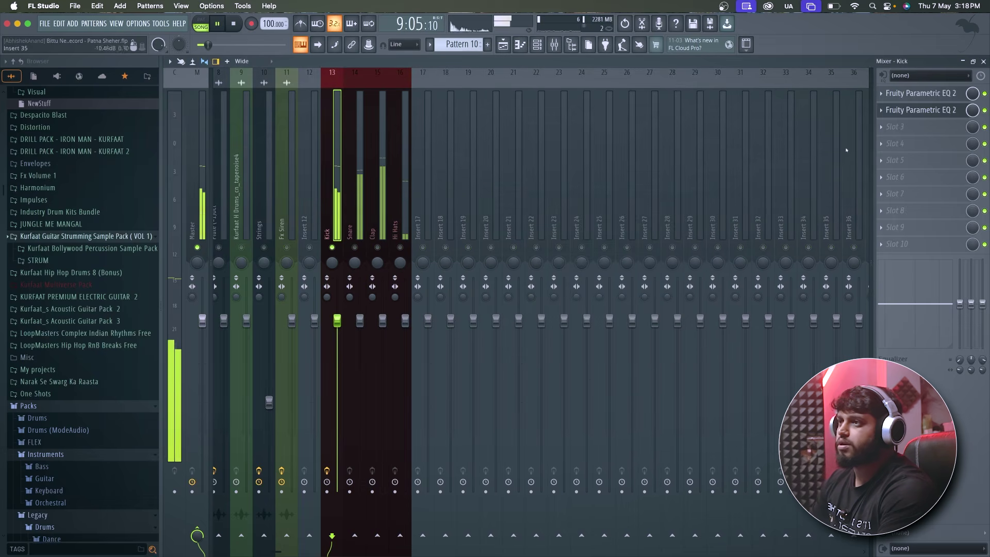
click(921, 110)
key(space)
Step: Try sweeping the boosted band 5 across the kick's spectrum during playback, and undo the band changes
drag(626, 240, 488, 237)
key(space)
key(space)
key(super+z)
key(super+z)
key(super+z)
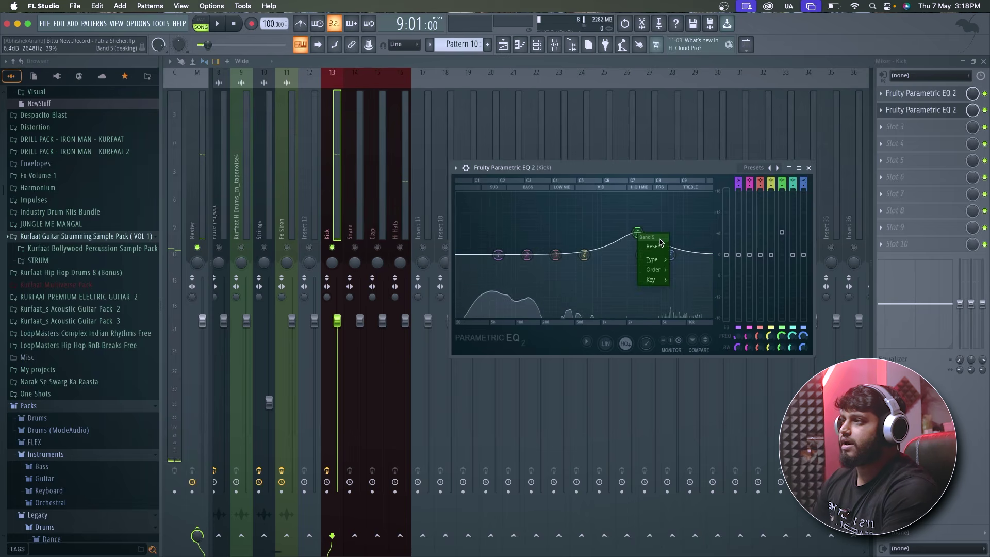
Step: Reactivate the Snare, Clap and Hi Hats inserts and play the drums with the kick's second equalizer open
click(355, 247)
key(Escape)
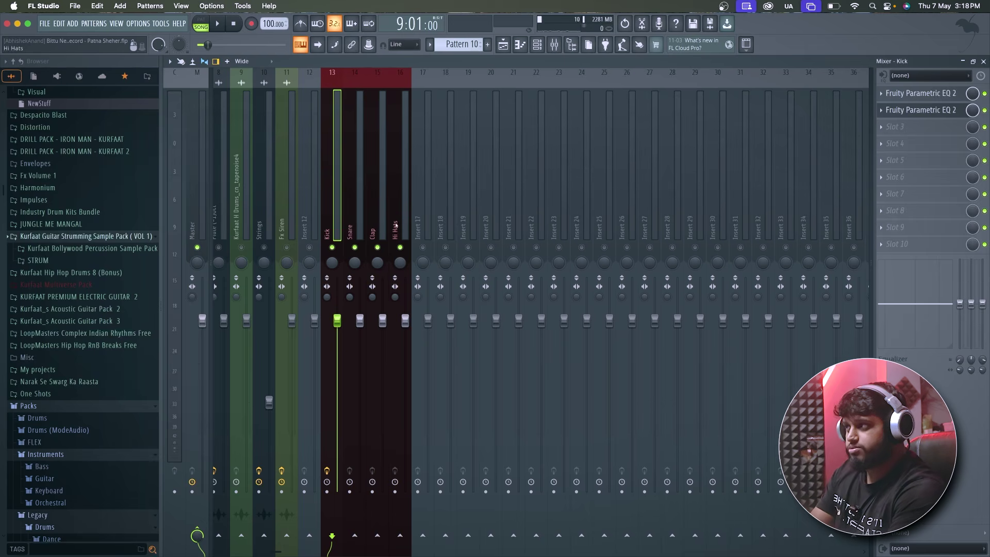
click(913, 111)
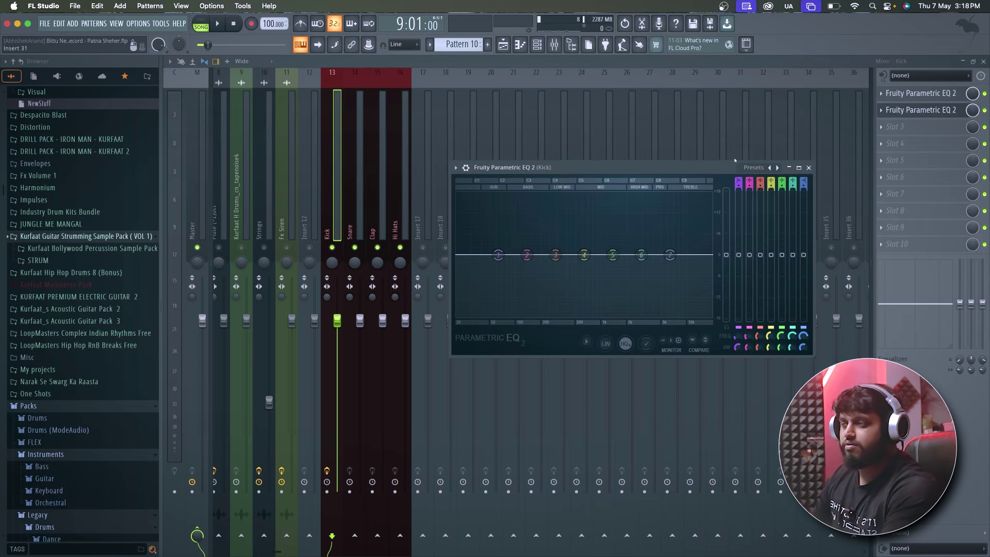
drag(641, 174, 590, 168)
key(space)
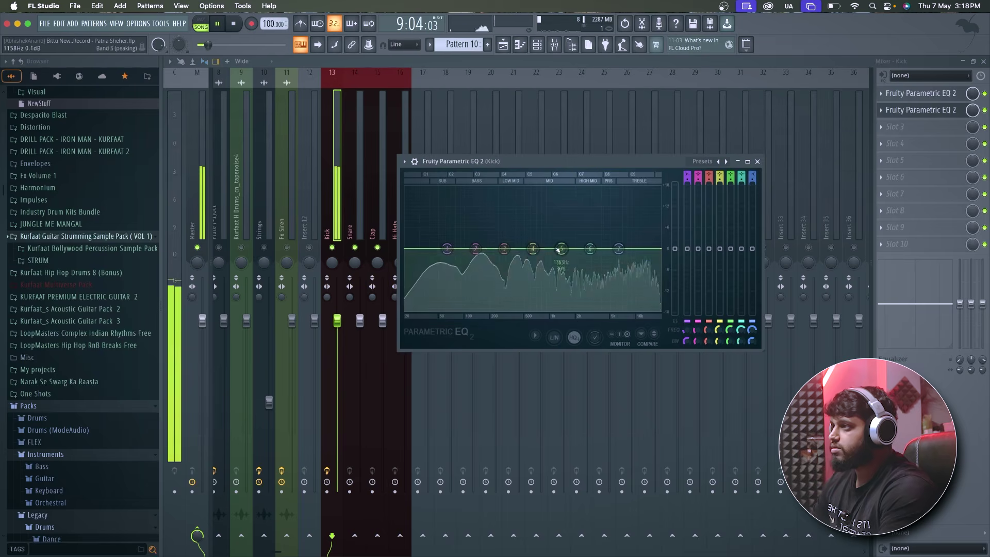
key(space)
Step: In the kick's second equalizer, boost band 5 in the mids and raise the band 7 high shelf about 3 dB near 9 kHz
mouse_move(558, 249)
mouse_down()
mouse_move(574, 235)
mouse_move(532, 235)
mouse_move(580, 229)
mouse_move(552, 240)
mouse_move(559, 231)
mouse_move(444, 232)
mouse_move(545, 236)
mouse_up()
key(space)
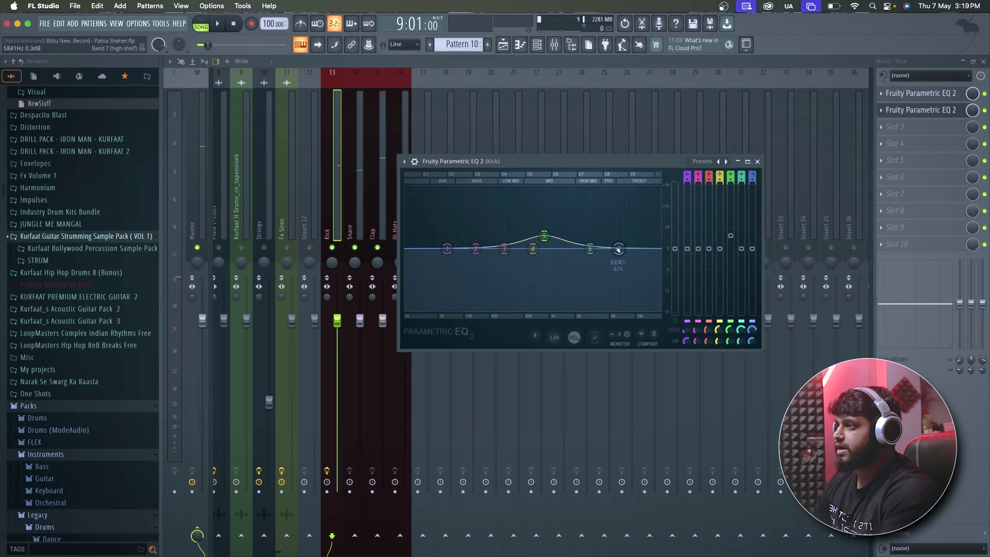
drag(598, 229, 633, 239)
right_click(639, 224)
click(654, 237)
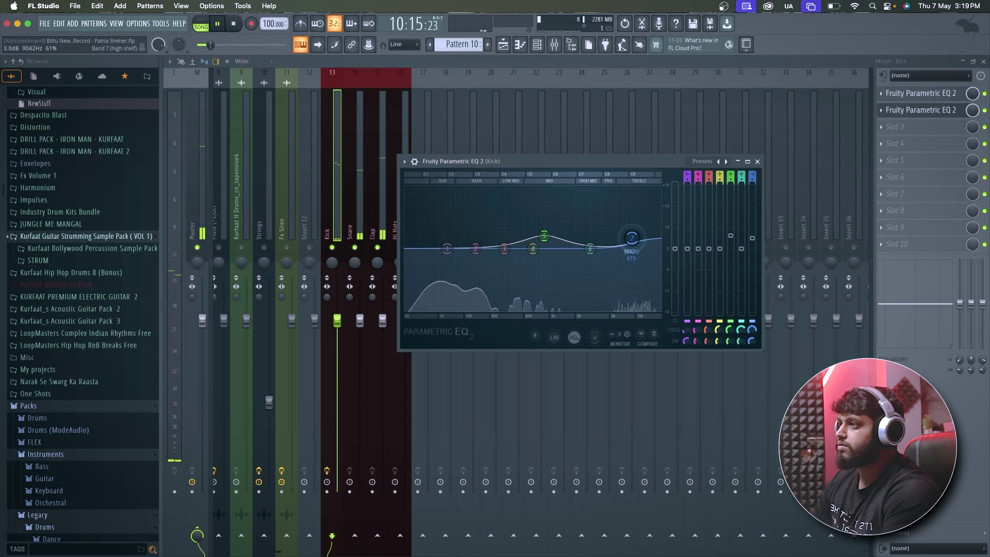
key(space)
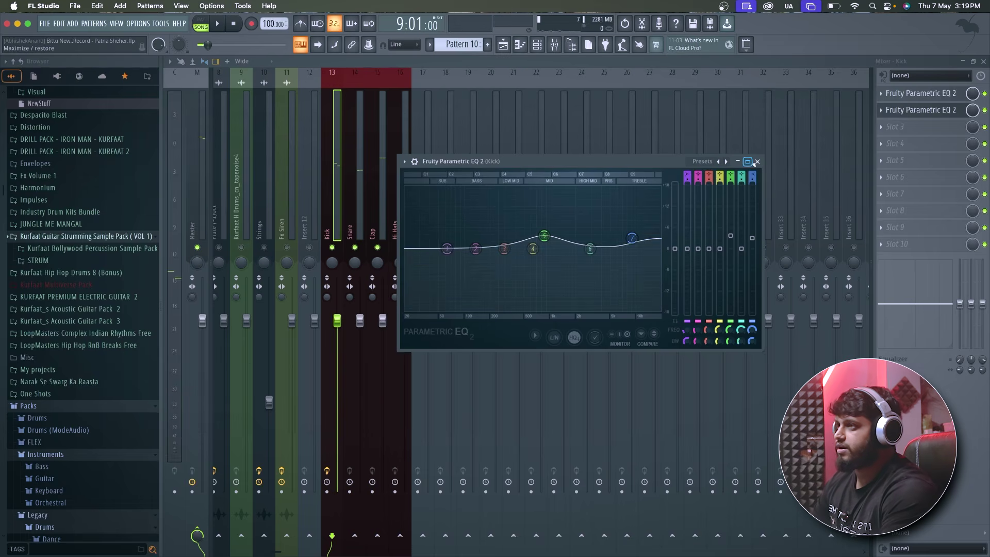
Step: Close the kick's second equalizer and replay the drums from bar 9 to check the Kick and current-insert peak levels
key(space)
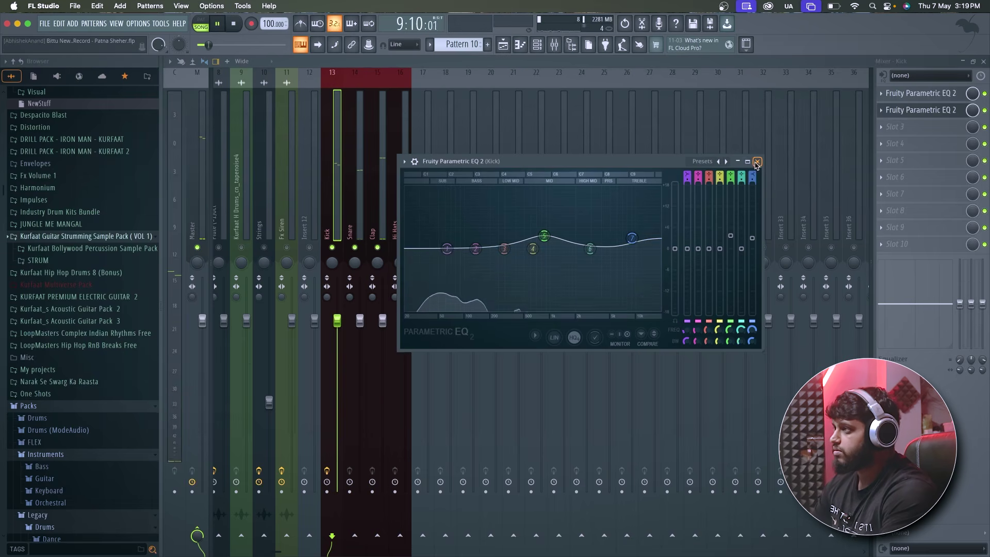
click(757, 162)
key(space)
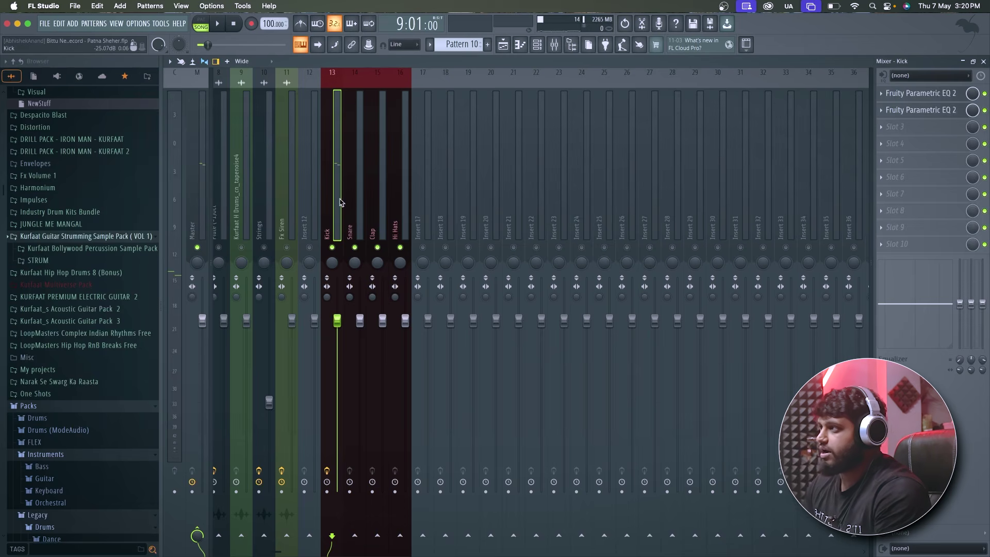
key(space)
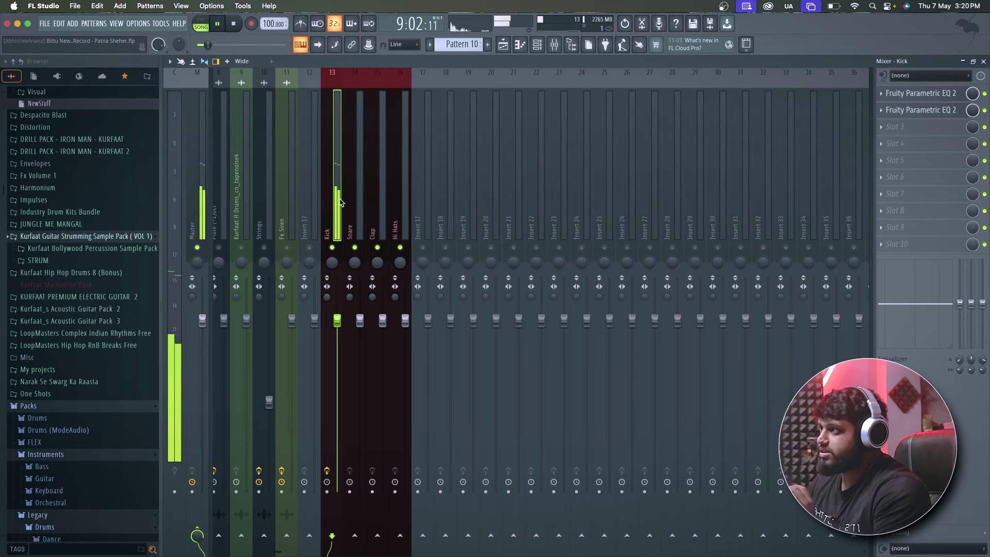
key(space)
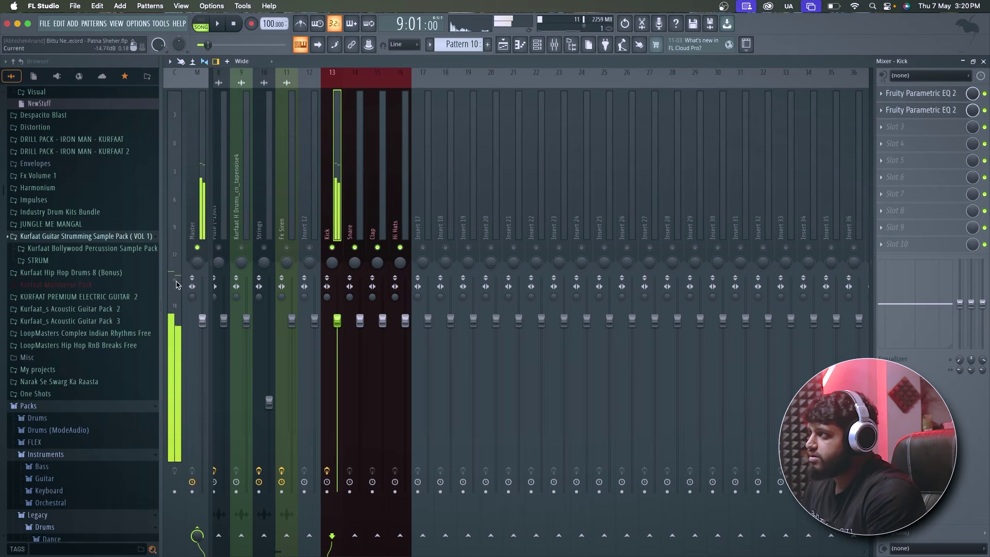
key(space)
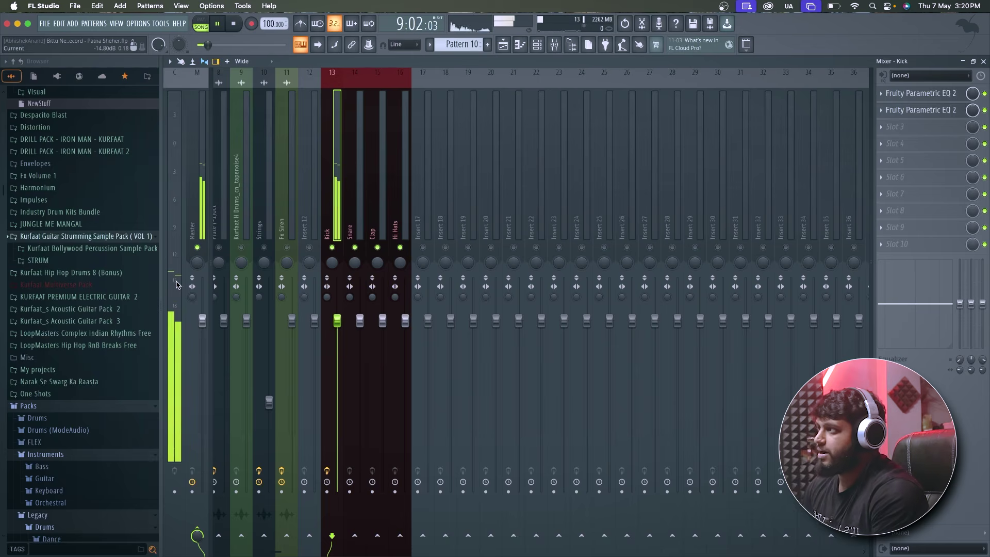
key(space)
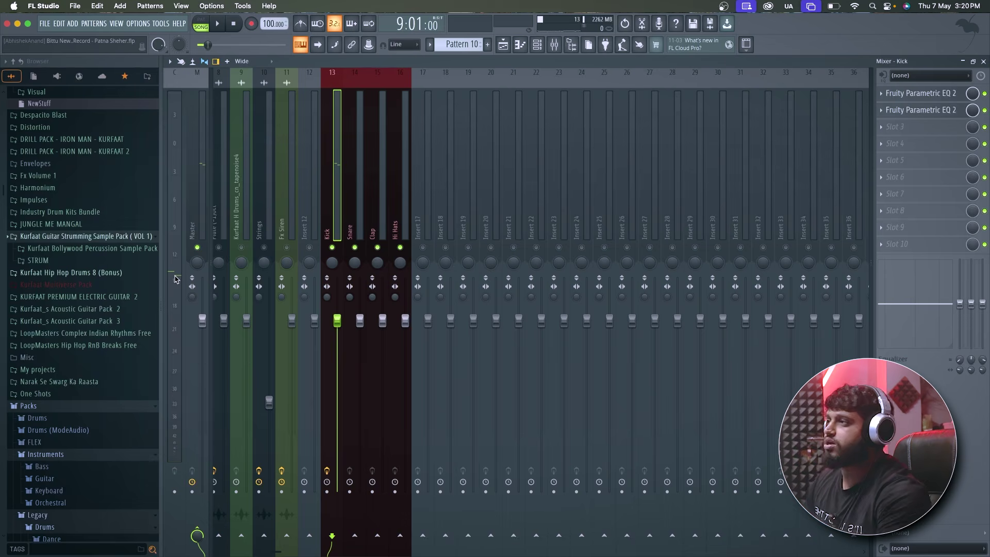
Step: Add Fruity Soft Clipper to the Kick insert's third effect slot
click(885, 133)
click(744, 37)
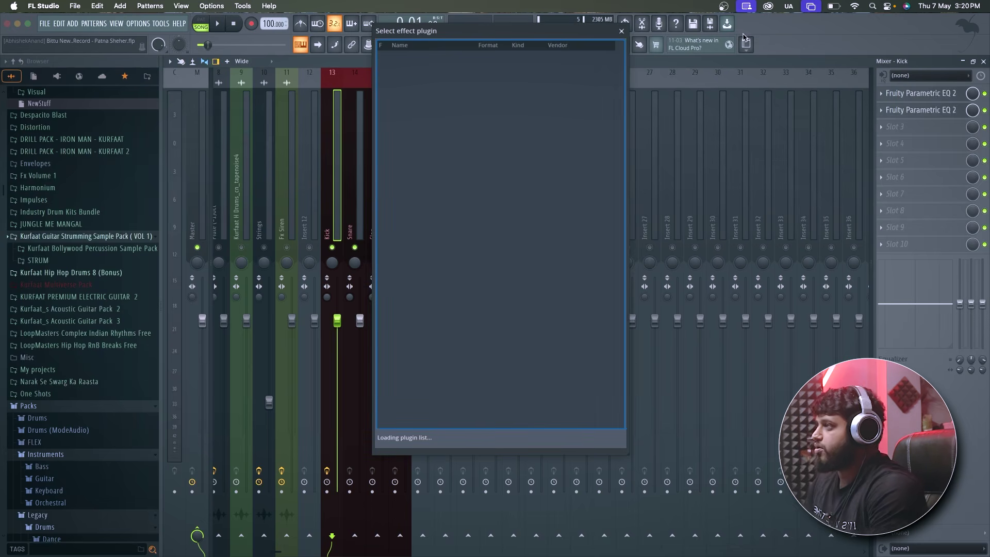
double_click(436, 64)
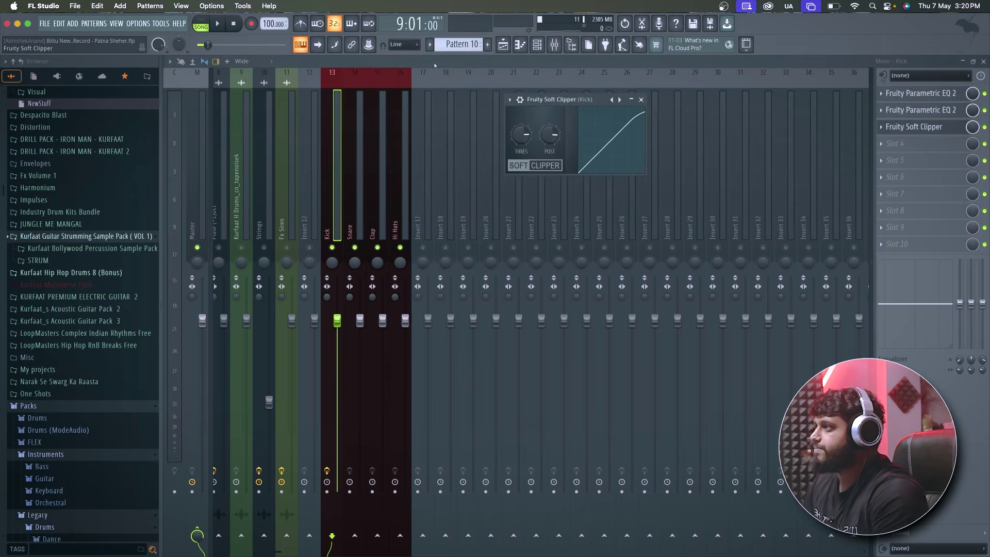
Step: Lower the kick soft clipper's threshold while auditioning the drums from bar 9
key(space)
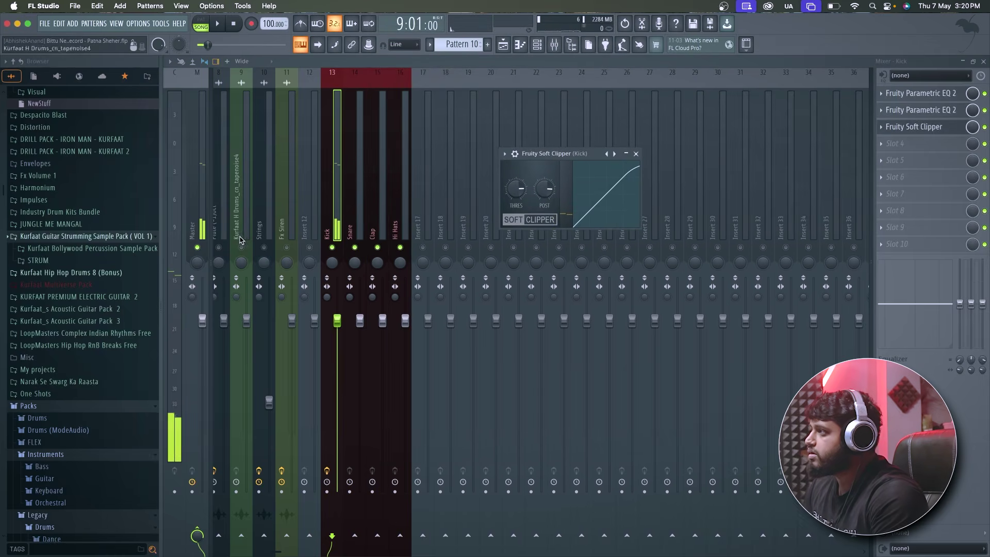
key(space)
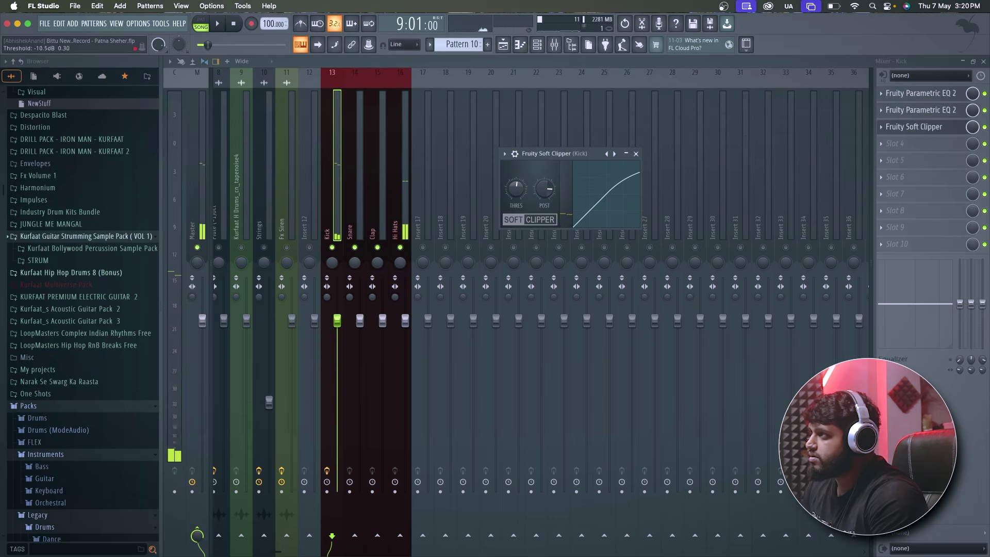
drag(516, 188, 515, 194)
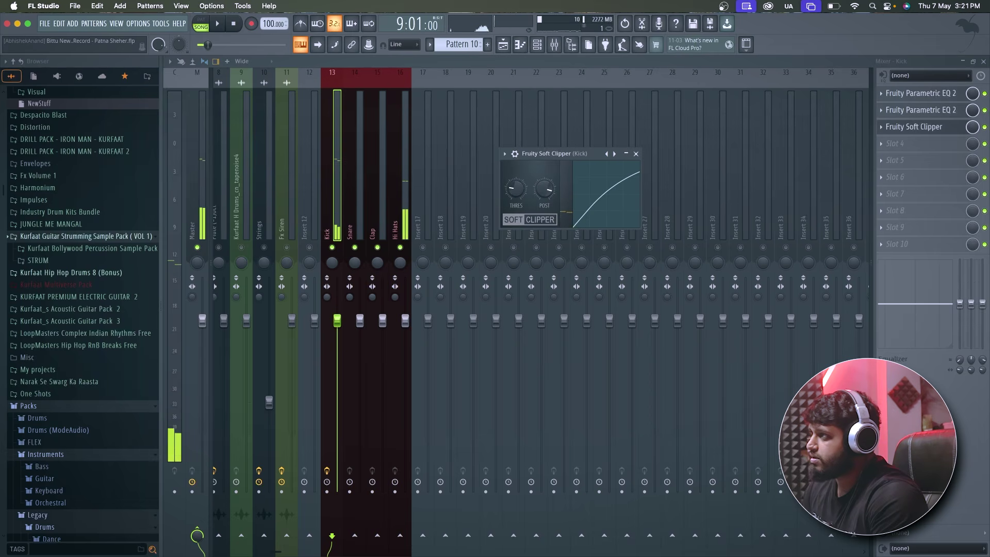
Step: Set the kick soft clipper's threshold to about -19.9 dB while auditioning the drums from bar 9
drag(516, 189, 516, 182)
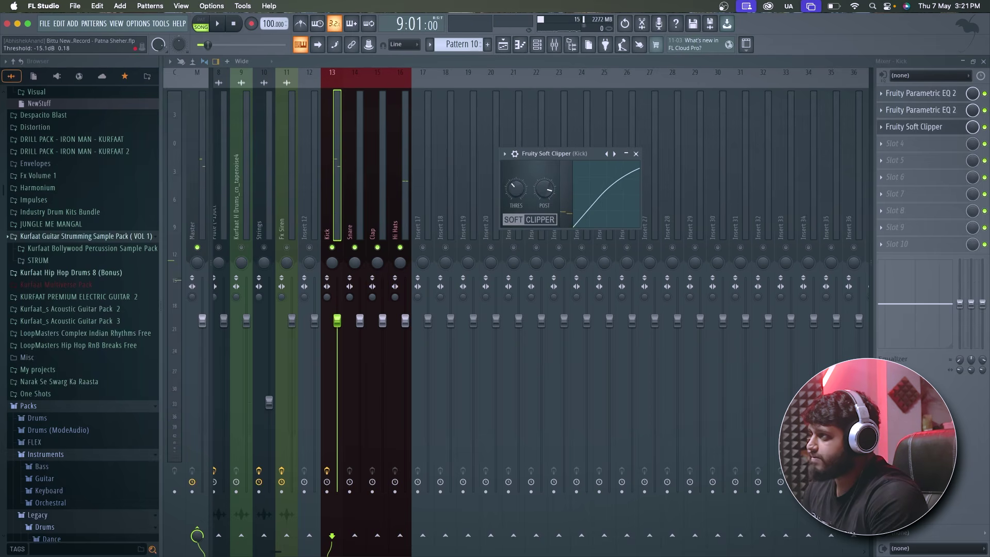
key(space)
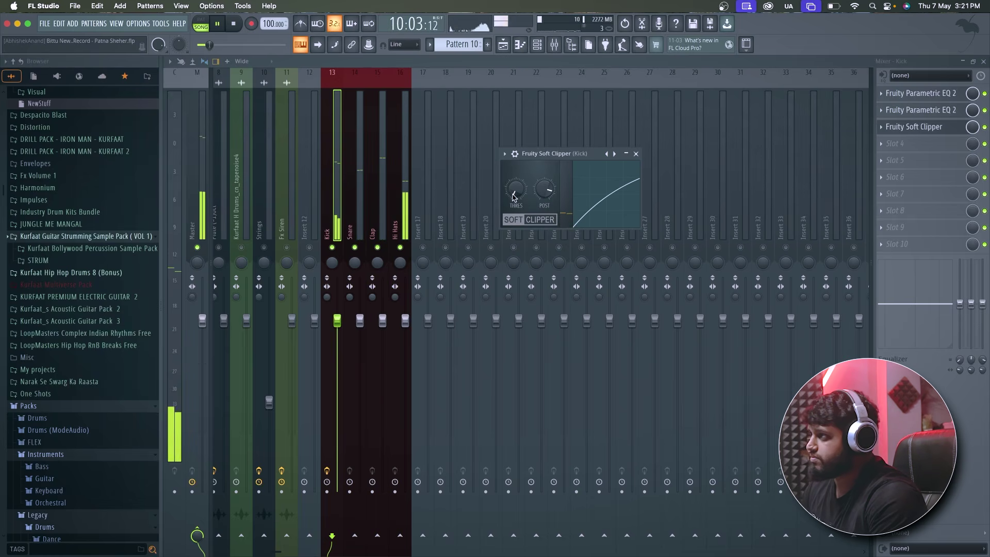
key(space)
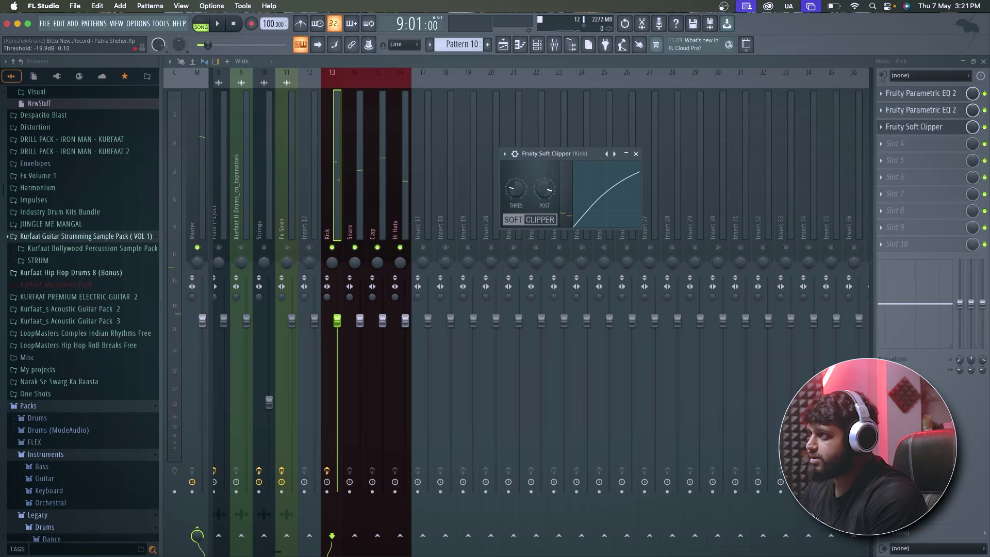
Step: Reduce the kick soft clipper's post gain to about 79% during playback and close the plugin
key(space)
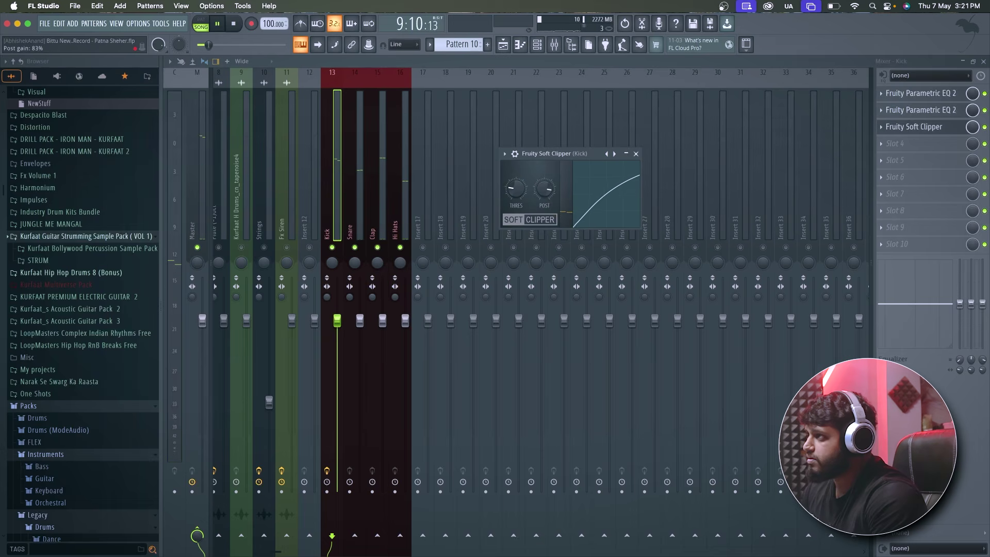
drag(544, 189, 544, 194)
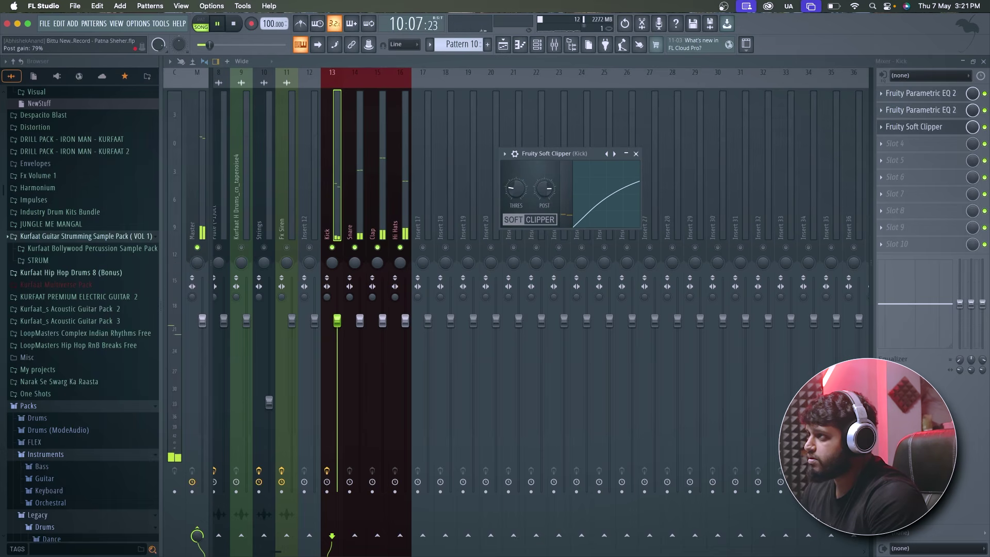
click(638, 155)
key(space)
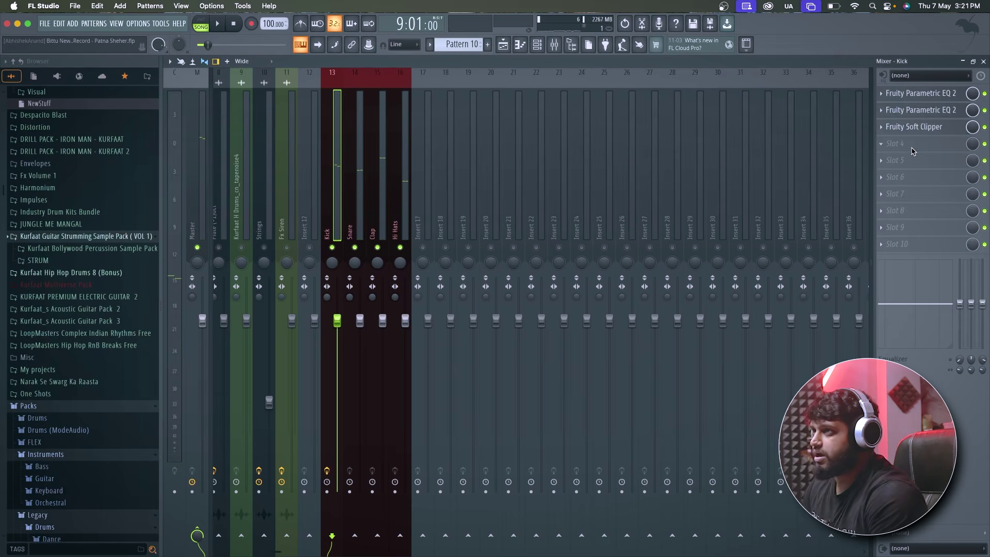
Step: Add Fruity WaveShaper to the Kick insert's fourth effect slot
click(911, 151)
click(779, 36)
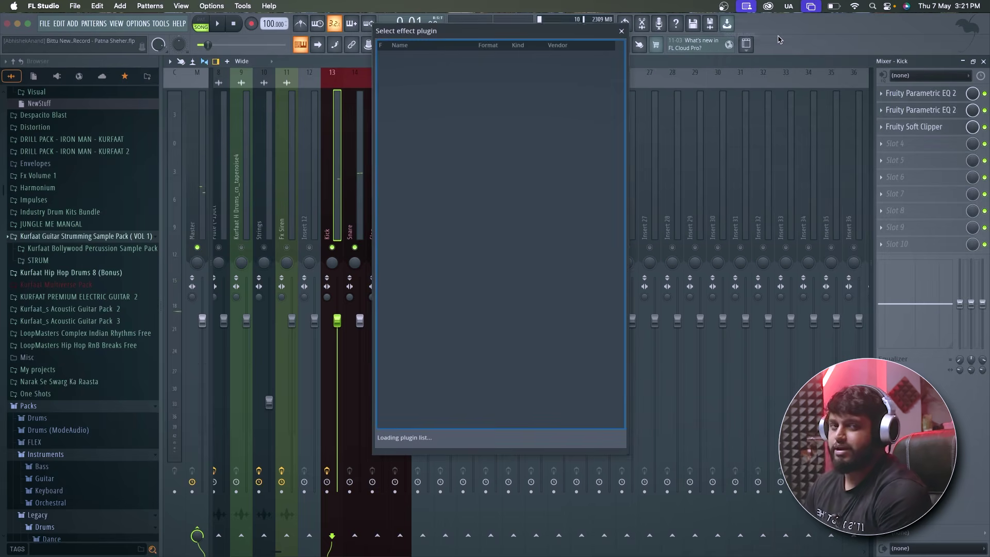
text(satu)
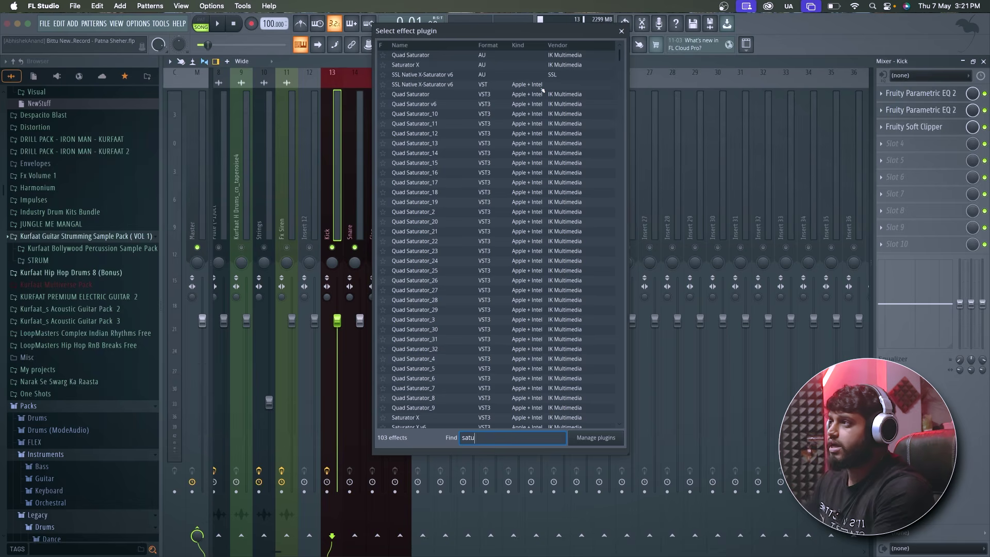
text(waves)
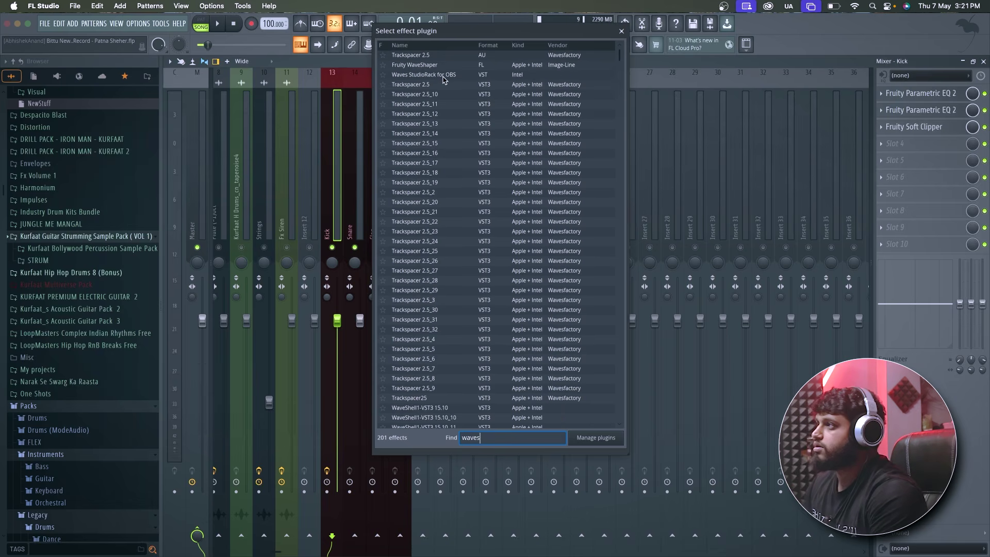
double_click(448, 64)
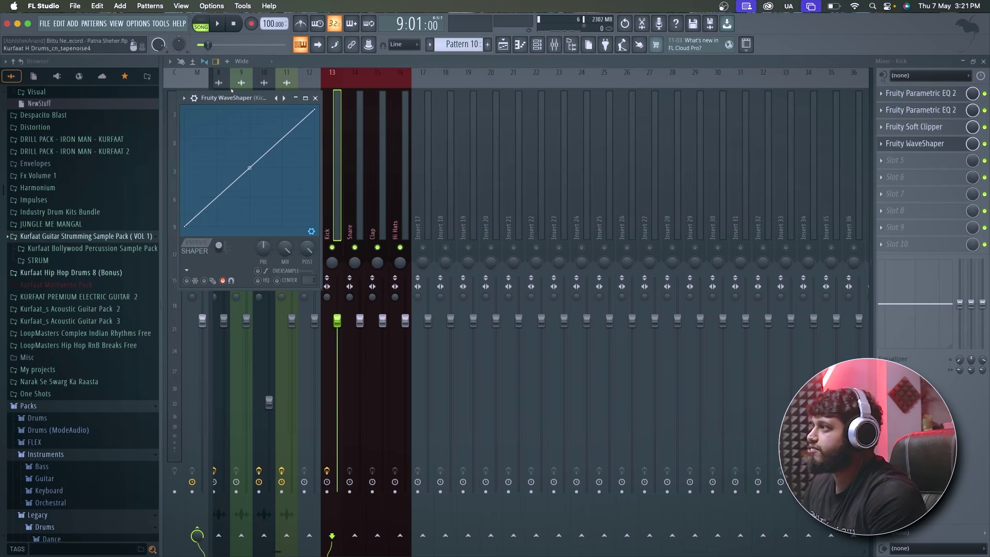
drag(231, 98, 433, 110)
Step: Bend the kick waveshaper's curve upward at its midpoint and reduce the post gain to about 75% while auditioning the drums
key(space)
drag(451, 181, 451, 153)
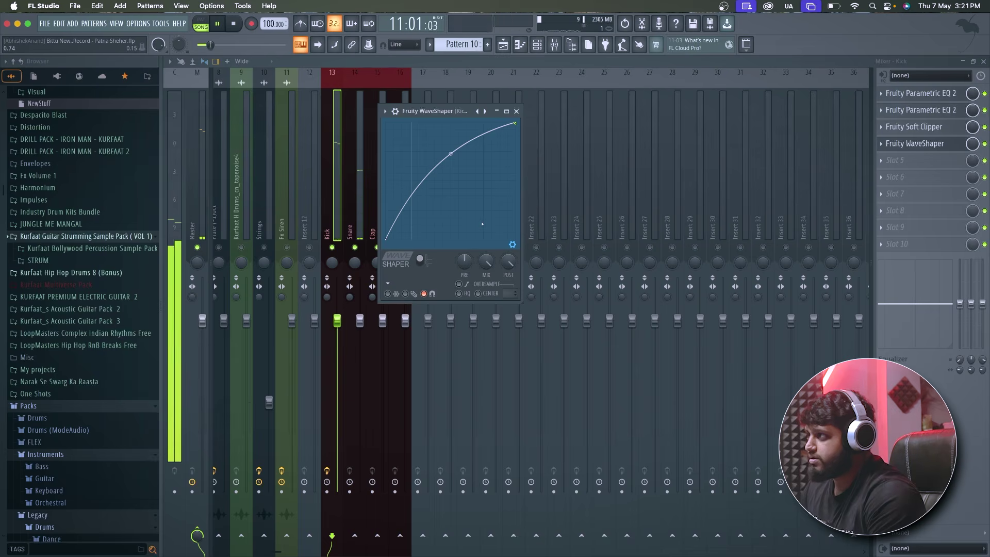
key(space)
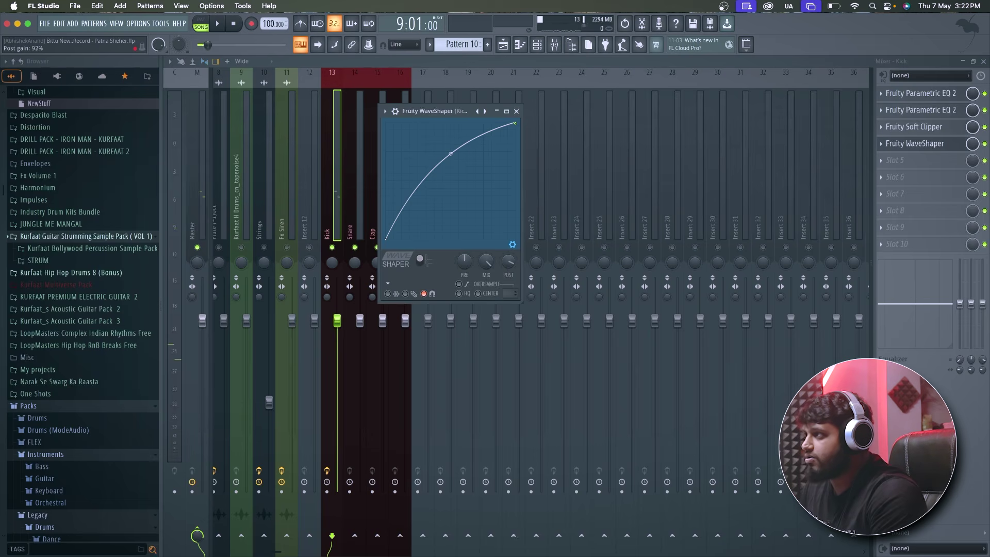
key(space)
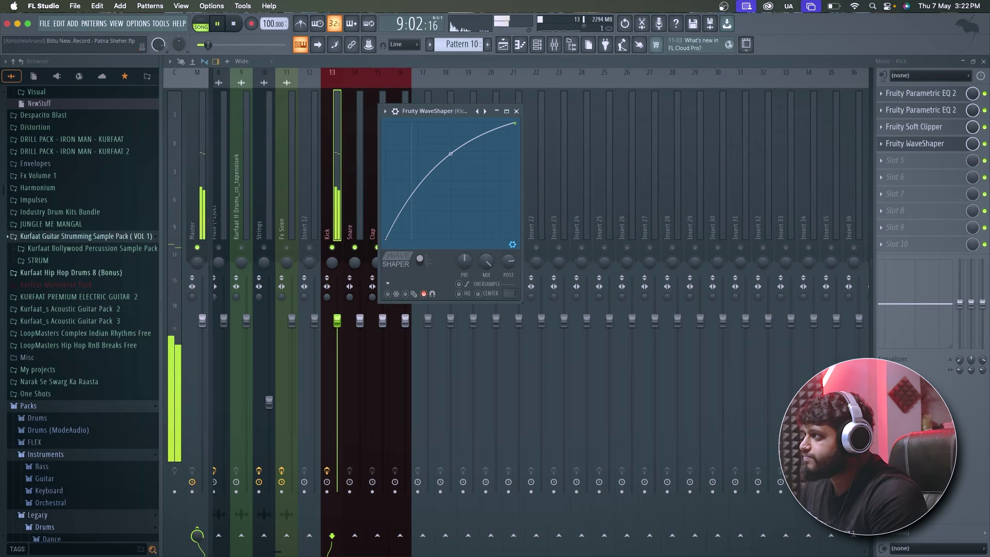
drag(508, 262, 509, 264)
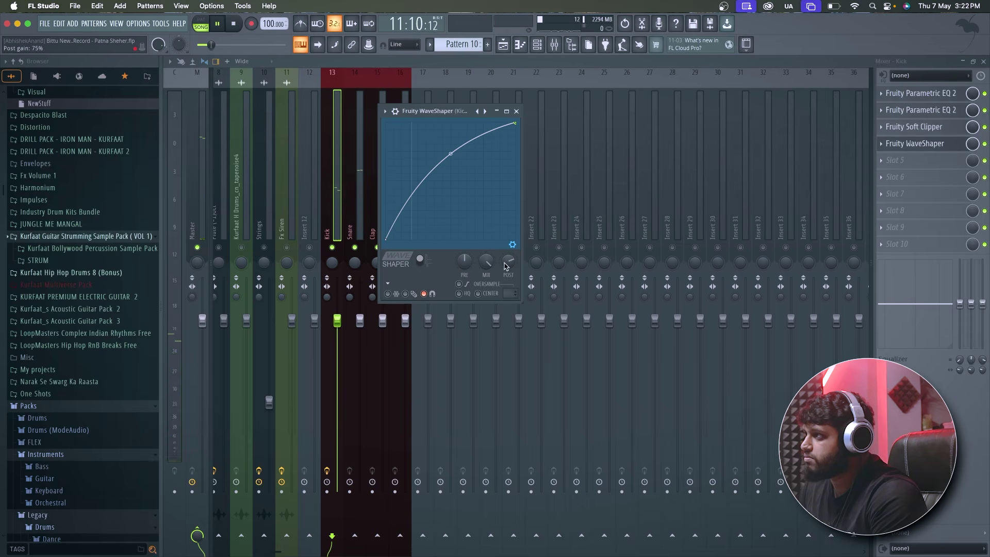
Step: Compare the kick waveshaper's unipolar and bipolar modes during playback, ending on bipolar, and close the plugin
click(421, 260)
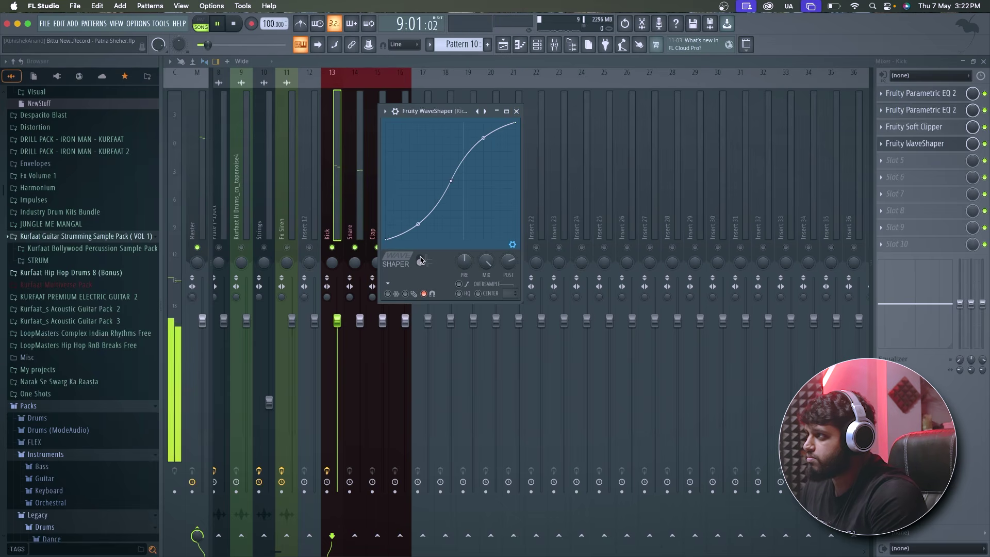
click(421, 260)
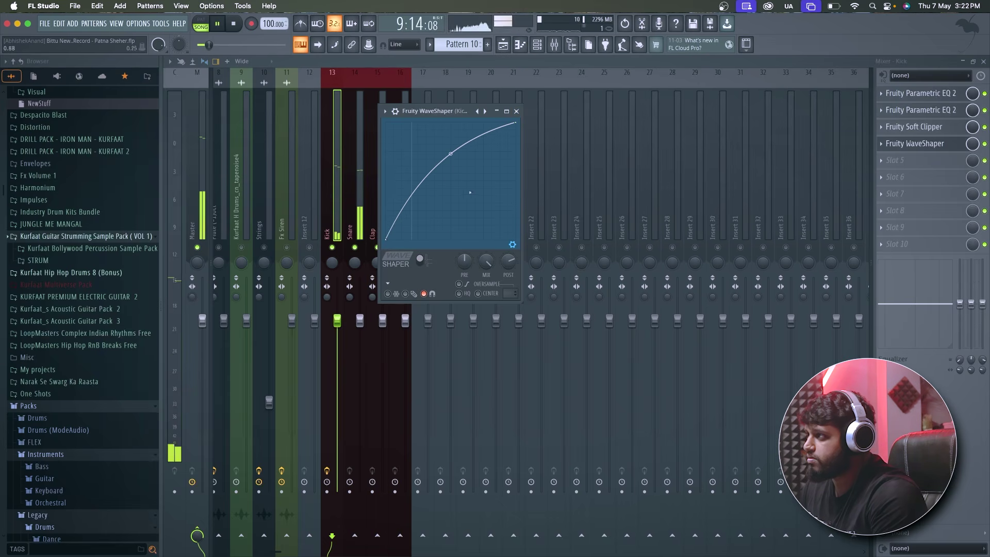
click(421, 260)
key(space)
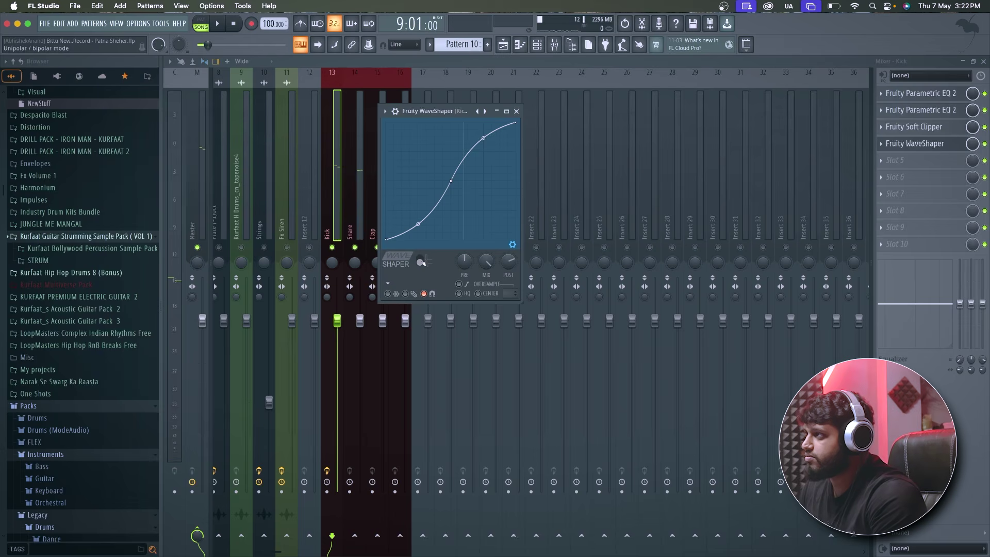
click(421, 260)
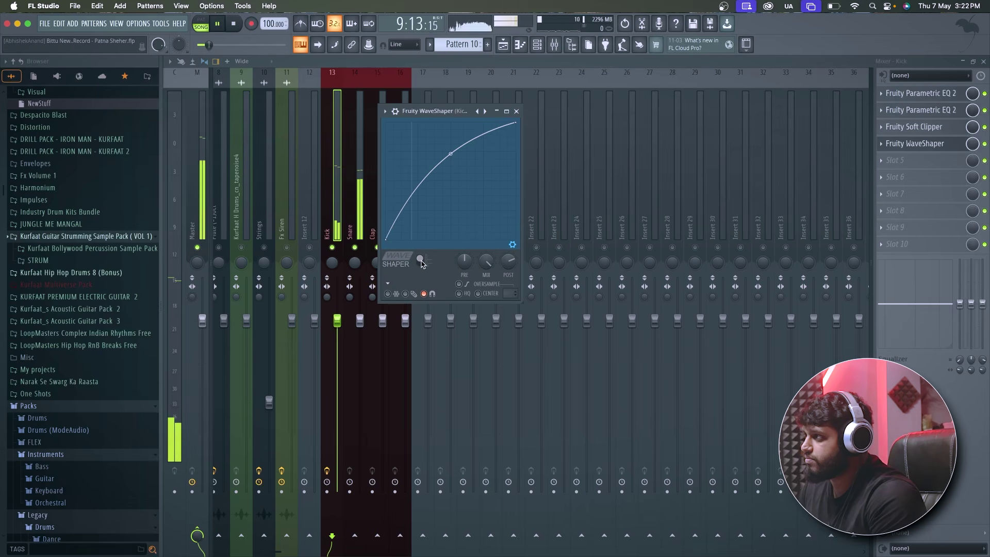
click(421, 260)
click(517, 111)
key(space)
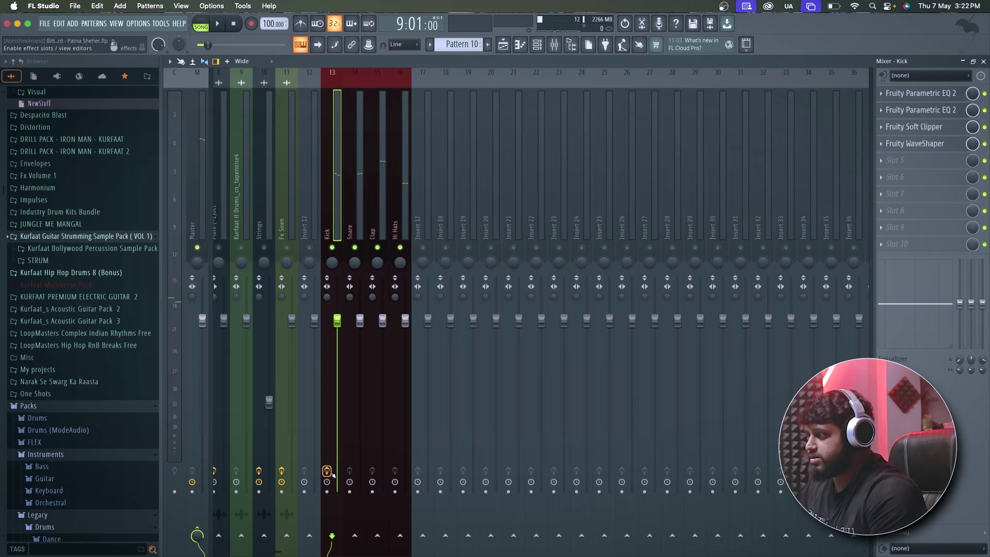
Step: Replay the drums from bar 9 with the Kick insert's effects bypassed and enabled to compare the processed and dry kick
key(space)
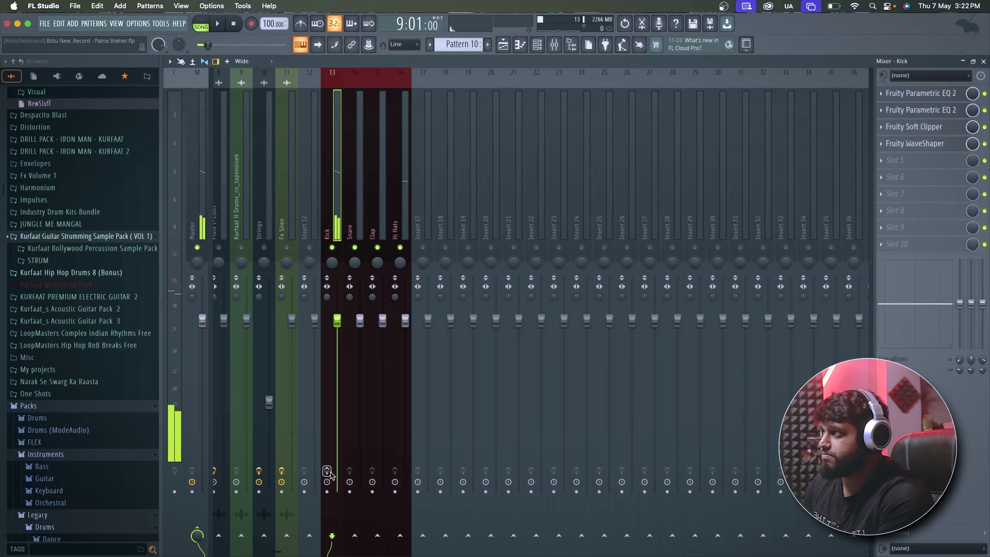
key(space)
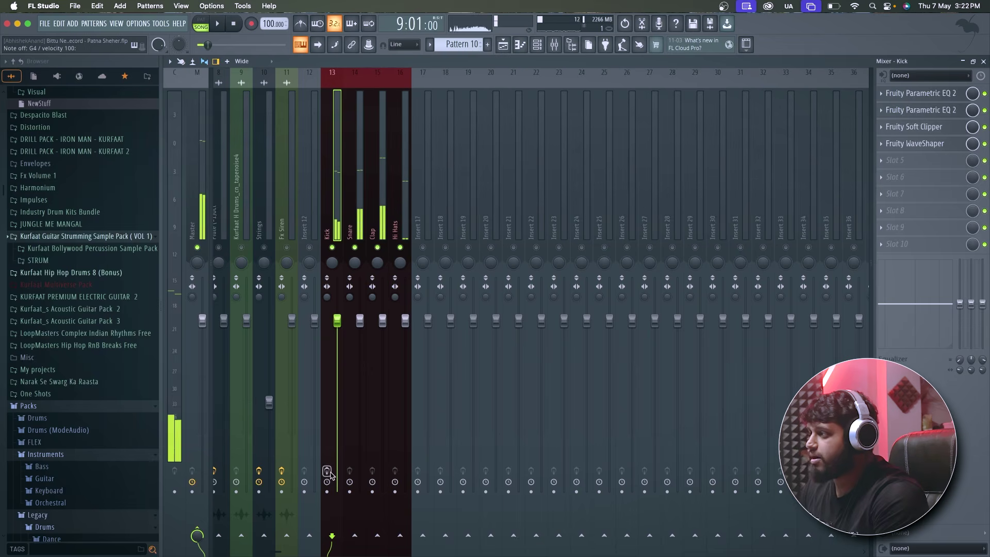
key(space)
key(space)
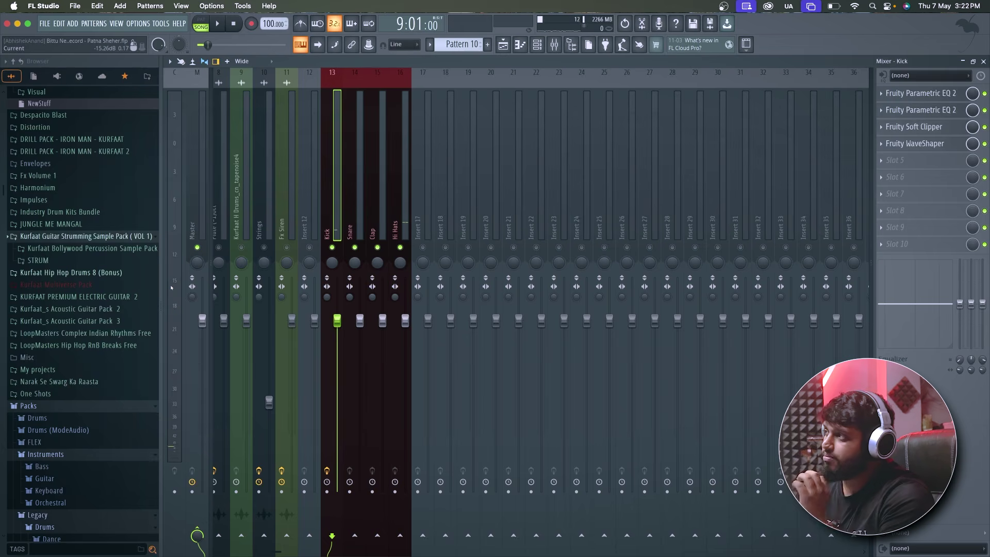
key(space)
key(space)
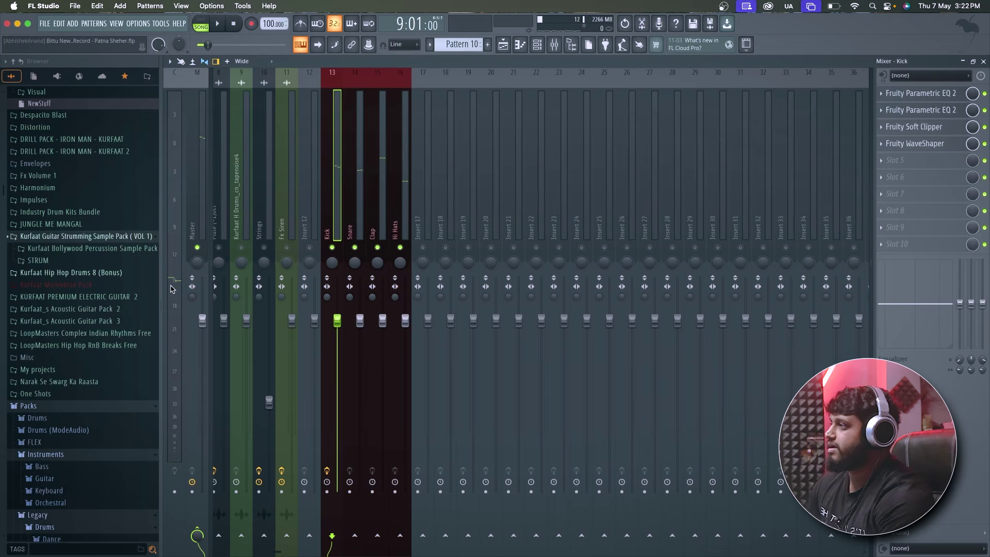
key(space)
key(space)
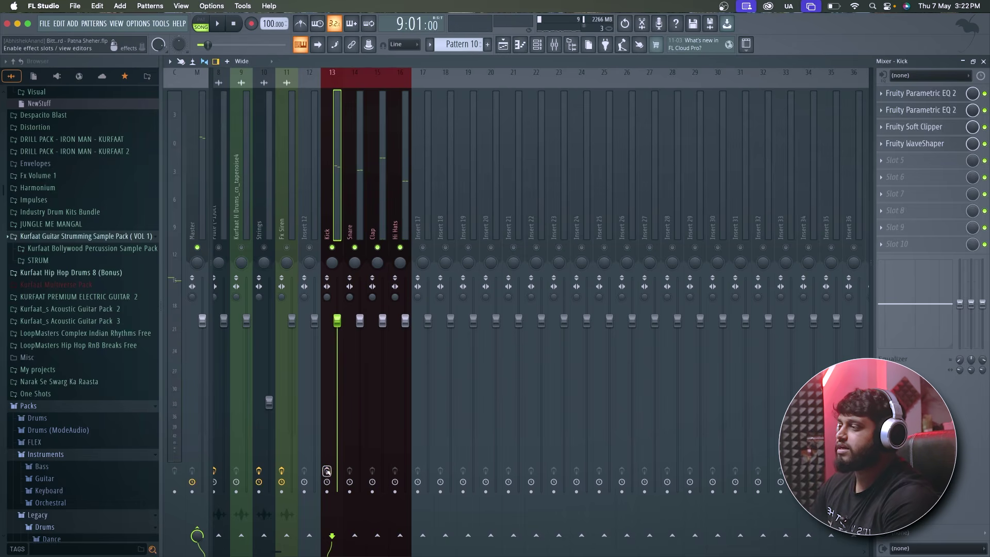
Step: Compare the soloed kick with its effects bypassed and enabled, and re-enable all mixer inserts
right_click(333, 249)
key(space)
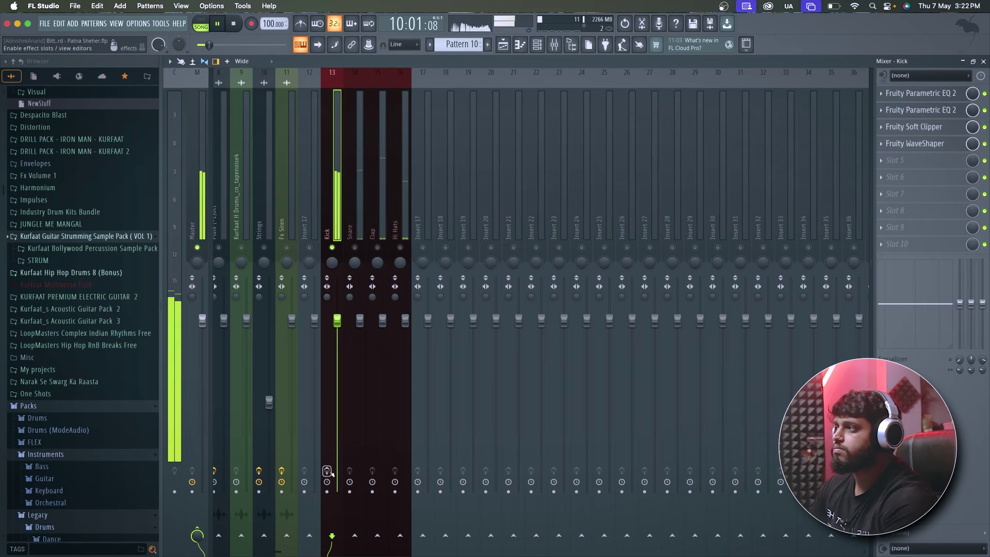
key(space)
key(space)
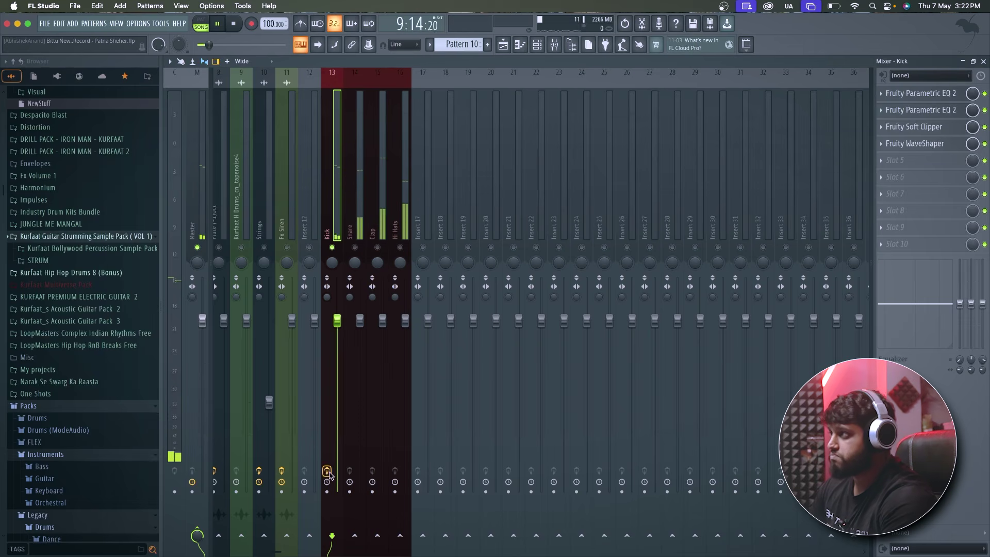
key(space)
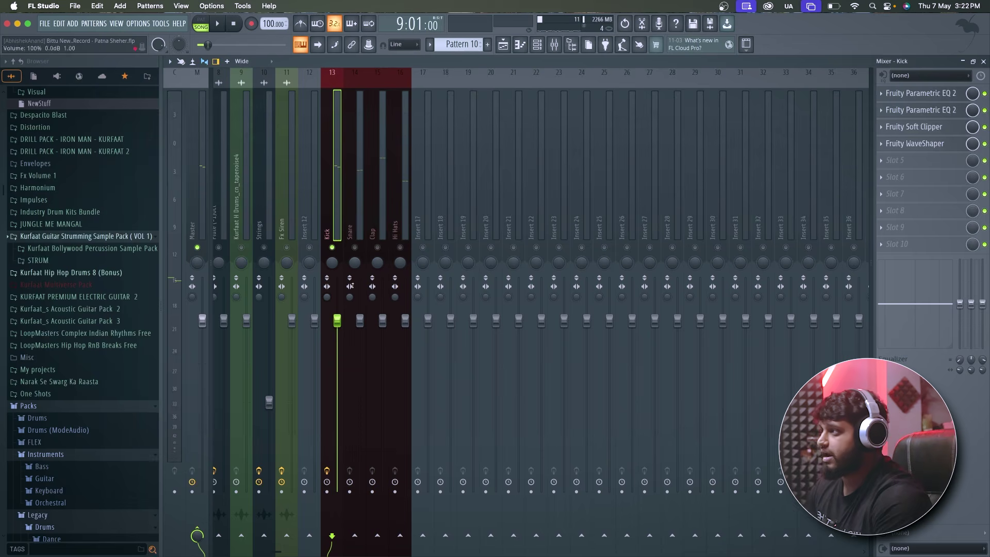
right_click(333, 248)
key(space)
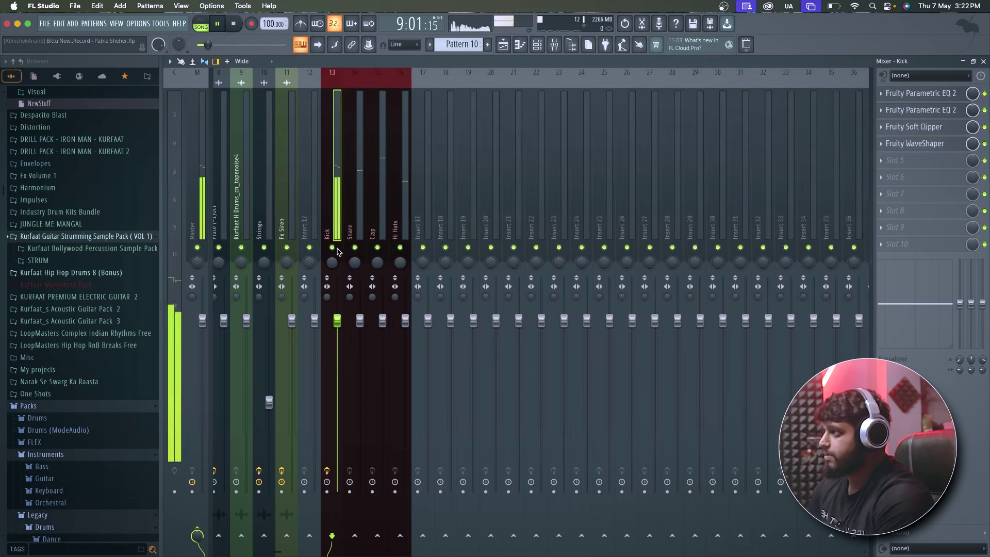
Step: Add Fruity Parametric EQ 2 to the Snare insert's first effect slot
click(358, 227)
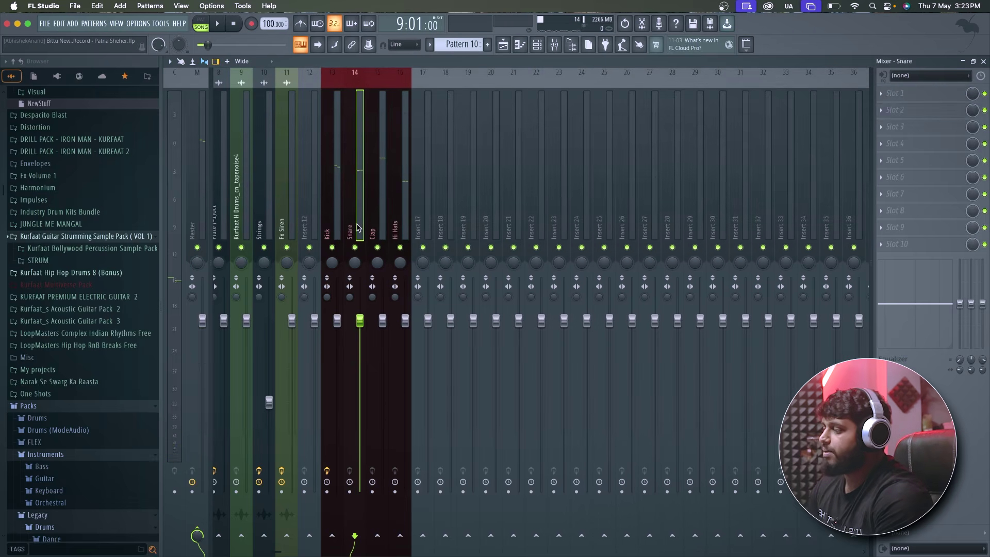
click(890, 112)
click(748, 431)
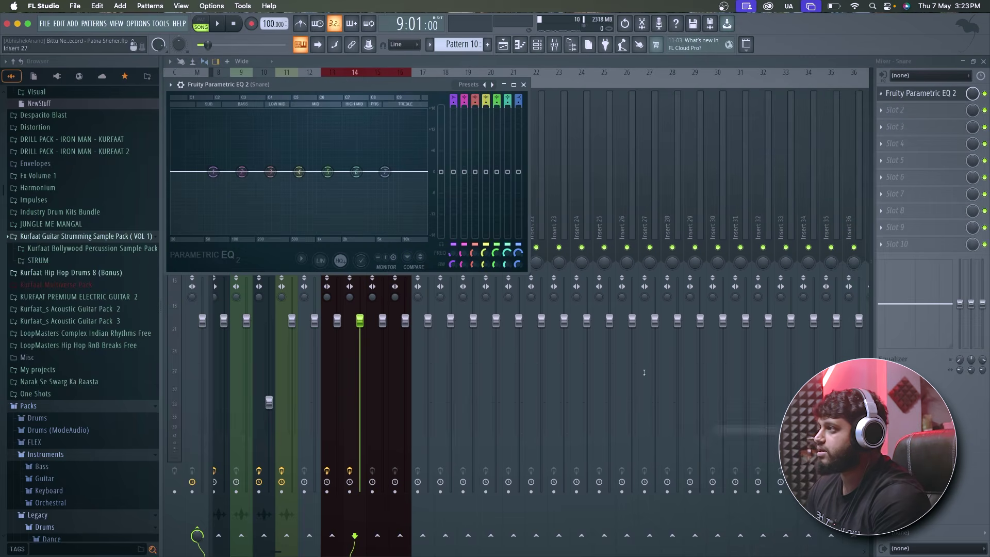
drag(327, 84, 619, 110)
Step: Make band 1 of the snare equalizer a high-pass filter and raise its cutoff to just above band 2 while auditioning
key(space)
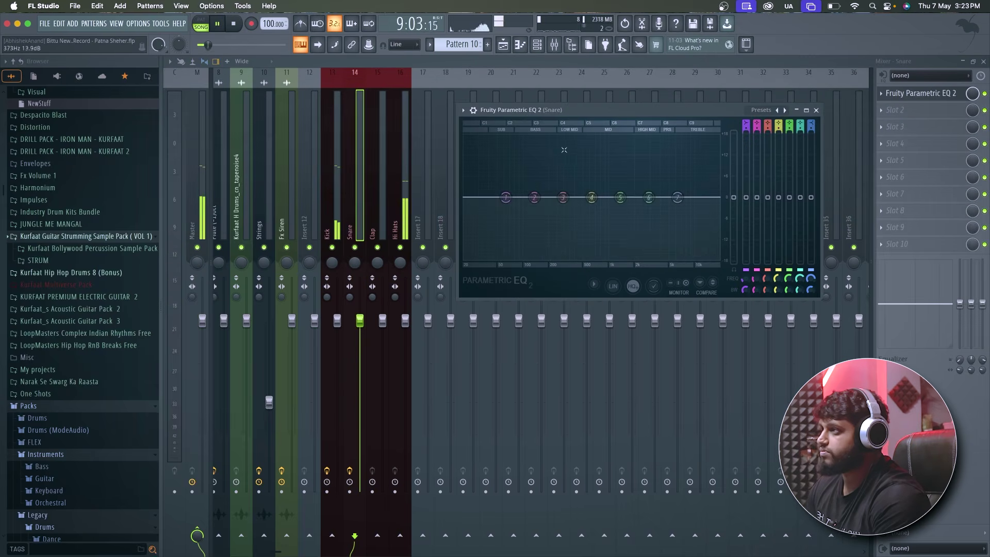
right_click(513, 200)
mouse_move(521, 220)
click(554, 238)
drag(506, 197, 539, 197)
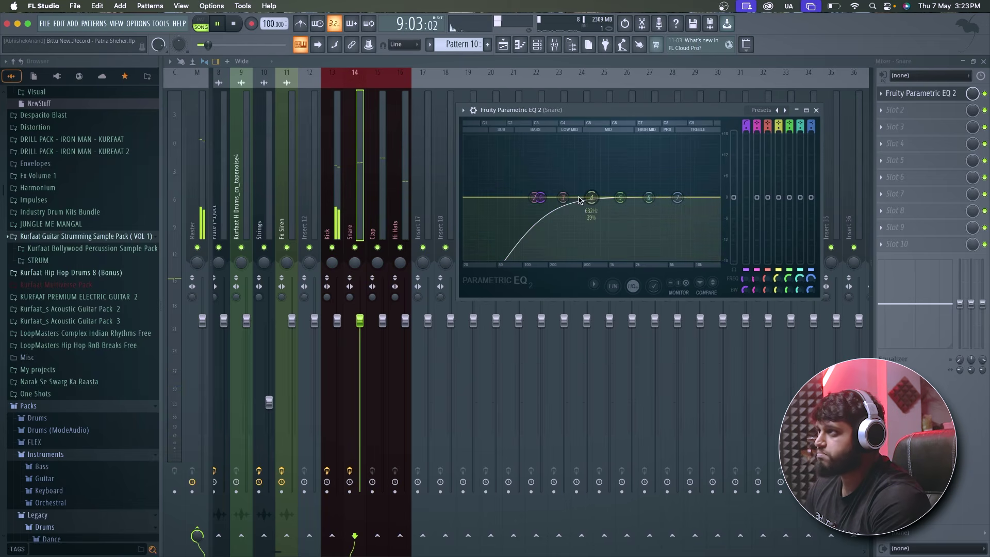
key(space)
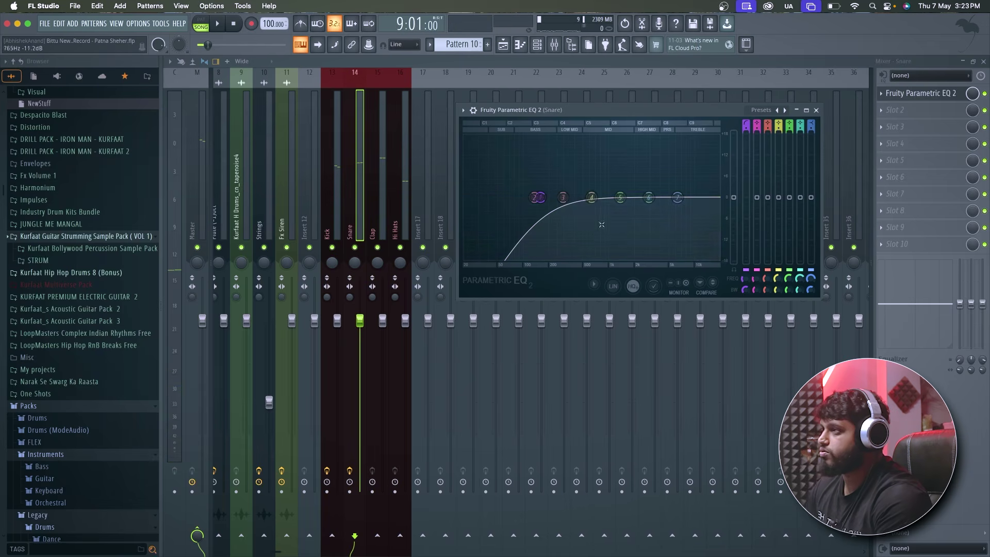
Step: Try boosting band 4 of the snare equalizer at about 200 Hz during playback, and undo the boost
drag(592, 198, 548, 177)
key(space)
key(space)
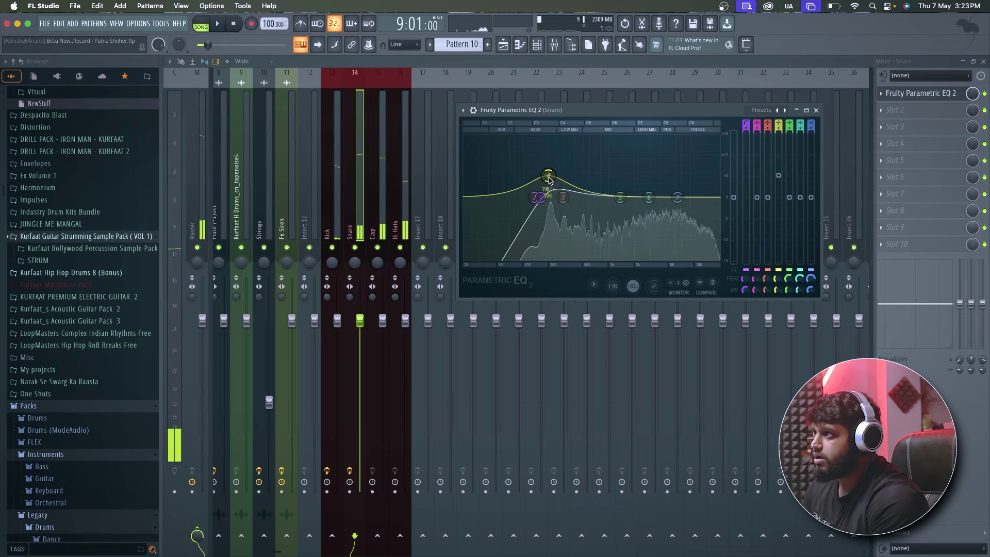
key(super+z)
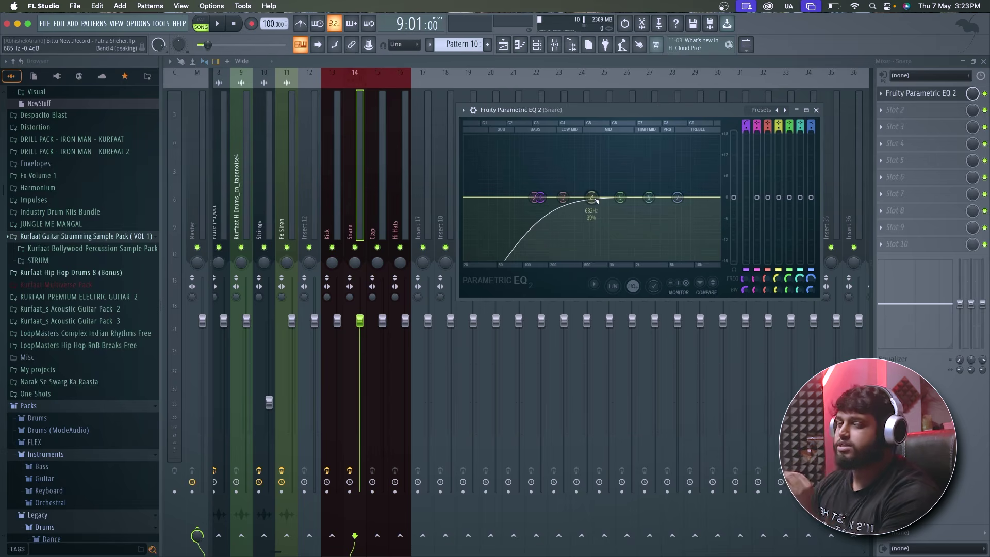
Step: Boost the snare equalizer's band 4 slightly in the low mids and band 5 by about 1.7 dB near 647 Hz while auditioning
mouse_move(593, 199)
mouse_down()
mouse_move(591, 166)
mouse_move(661, 164)
mouse_move(625, 161)
mouse_move(547, 180)
mouse_move(550, 190)
mouse_move(593, 176)
mouse_move(604, 188)
mouse_move(593, 189)
mouse_up()
key(space)
key(space)
key(space)
key(space)
key(space)
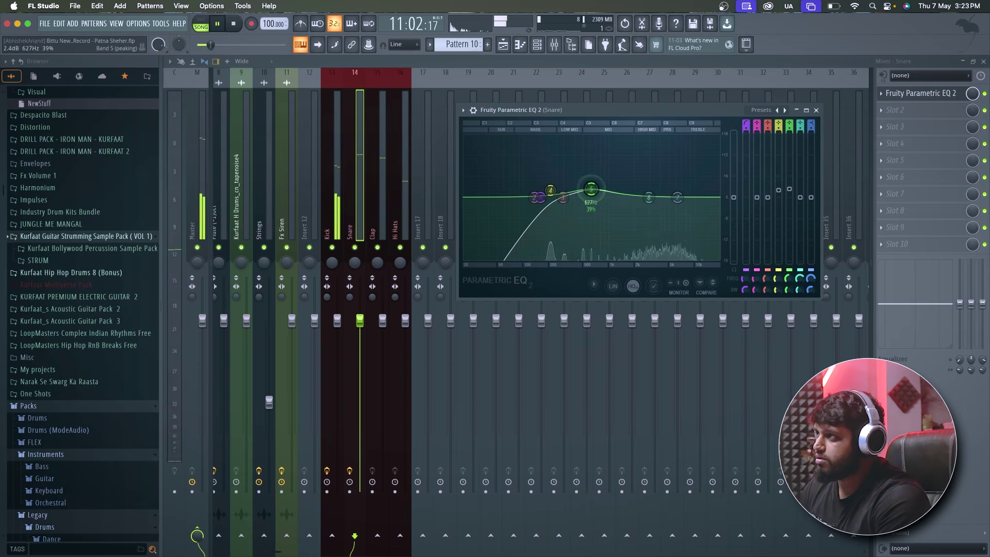
drag(550, 190, 593, 192)
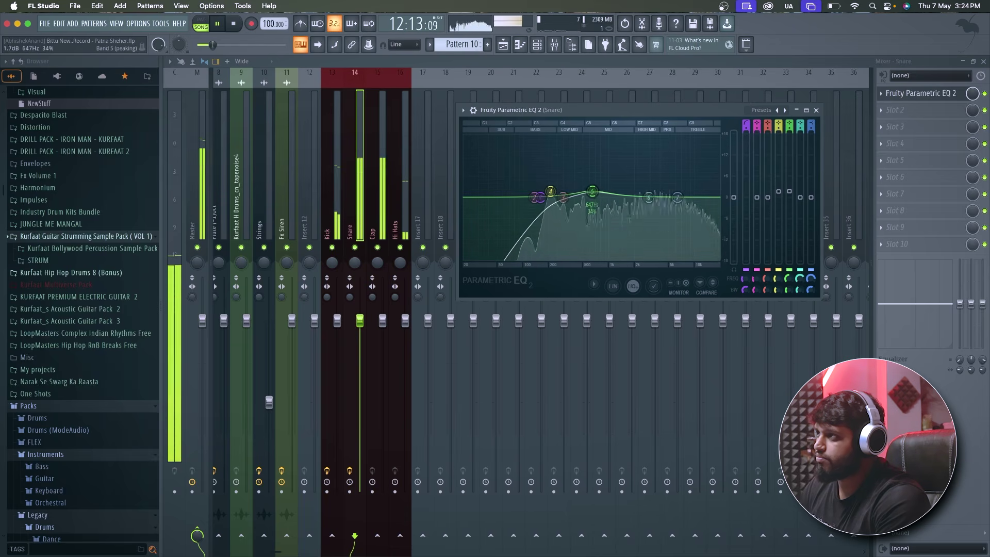
key(space)
click(816, 111)
Step: Load the Waves CLA-76 Stereo compressor into the Snare insert's second effect slot and dismiss the license notification
click(891, 117)
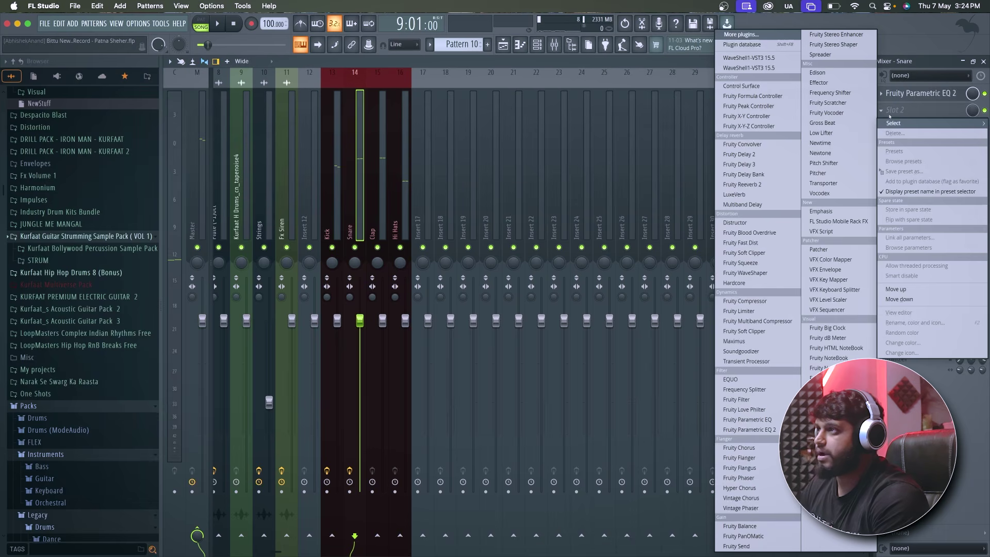
click(768, 58)
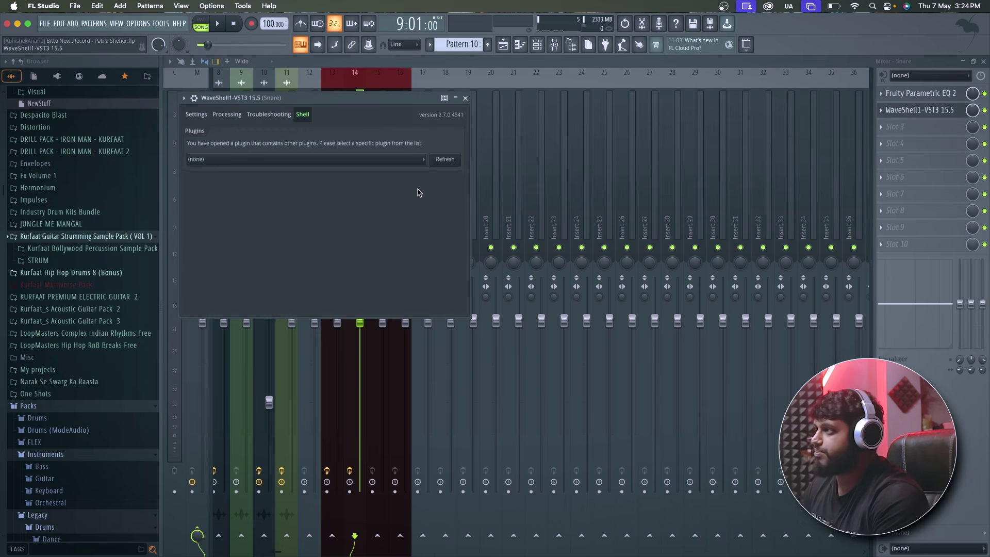
click(409, 163)
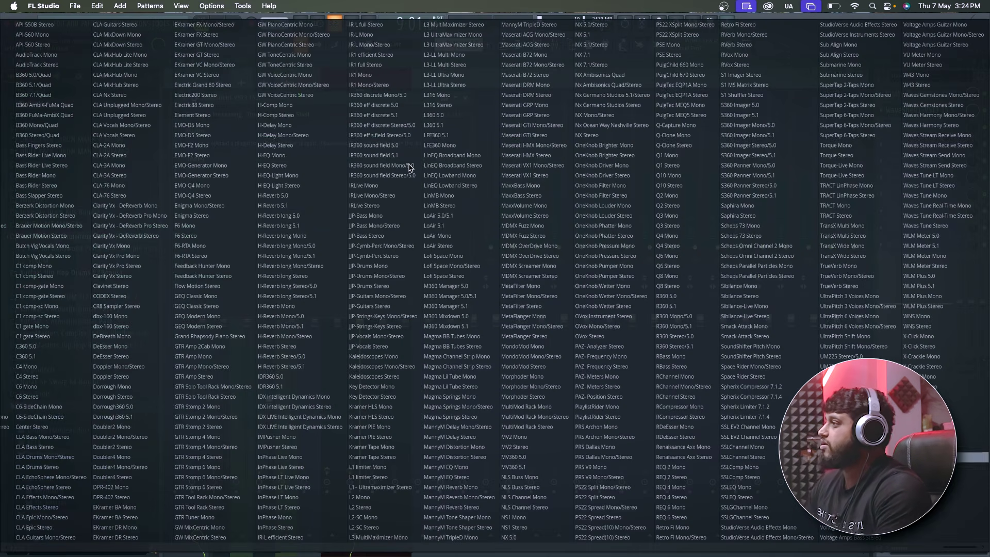
click(136, 197)
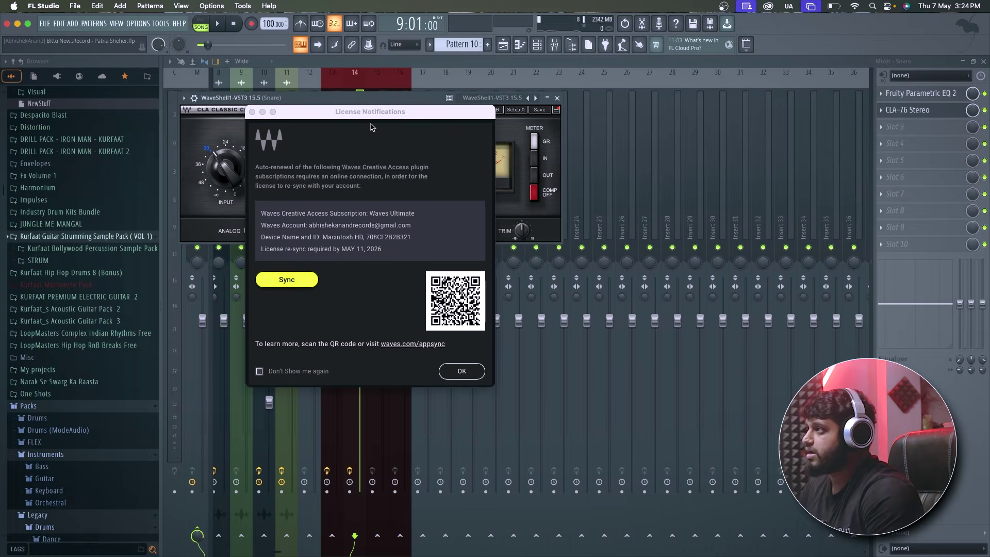
click(464, 371)
Step: Apply the Snare preset from the Blacky group to the CLA-76 compressor and audition it with the drums
key(space)
drag(324, 104, 534, 185)
key(space)
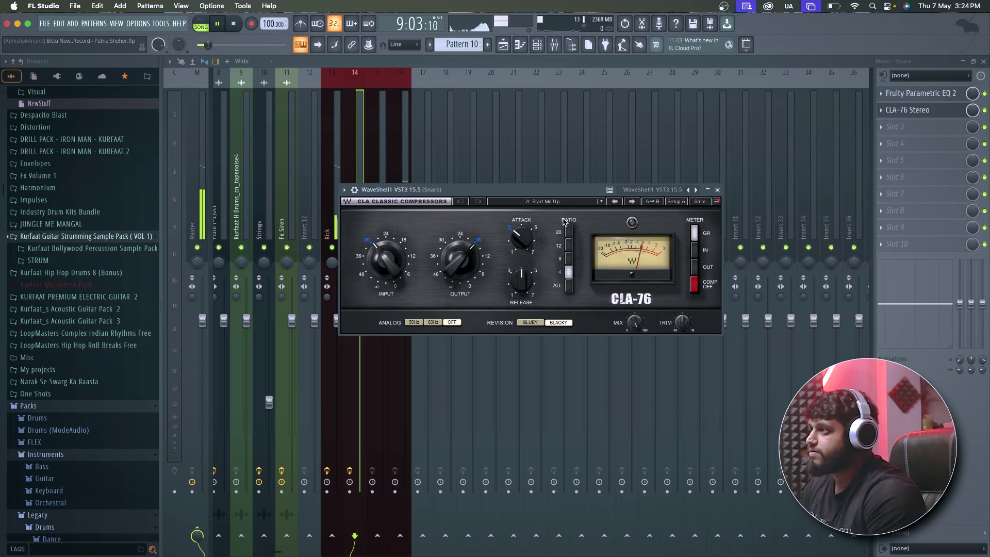
click(571, 202)
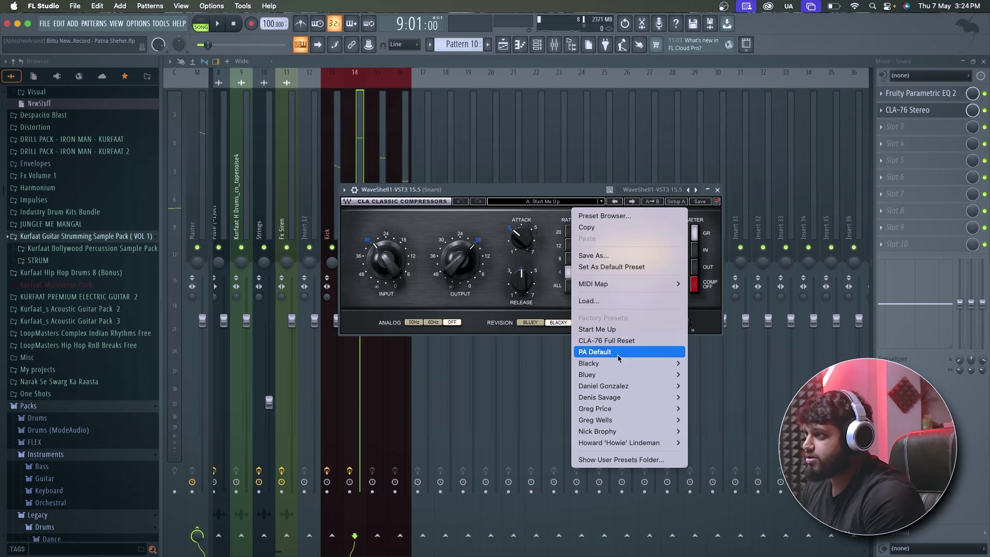
mouse_move(619, 363)
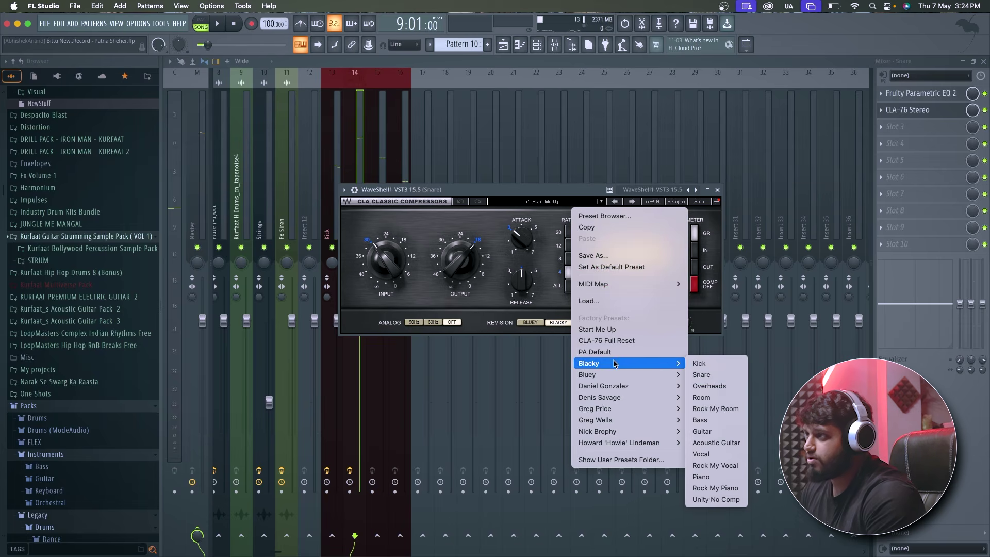
click(721, 375)
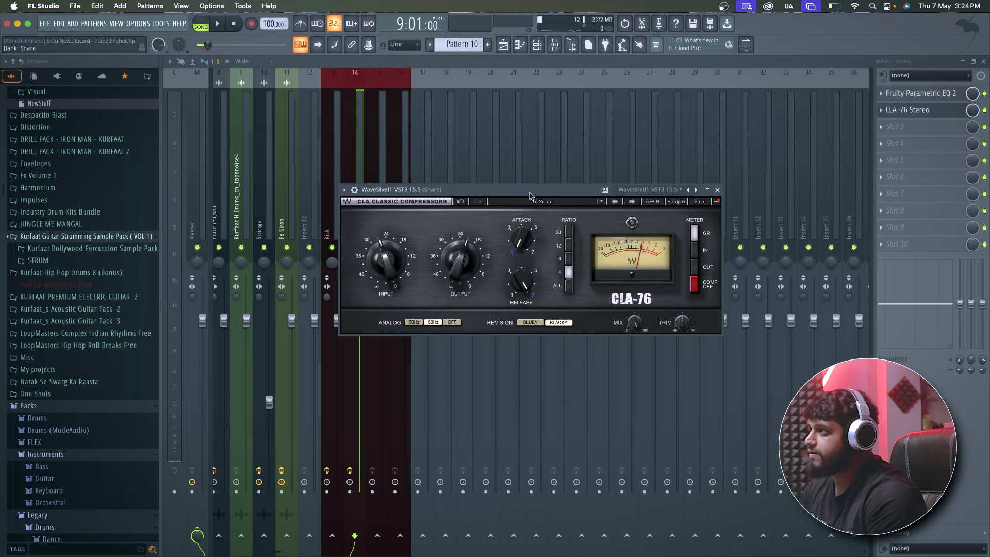
key(space)
drag(530, 191, 616, 182)
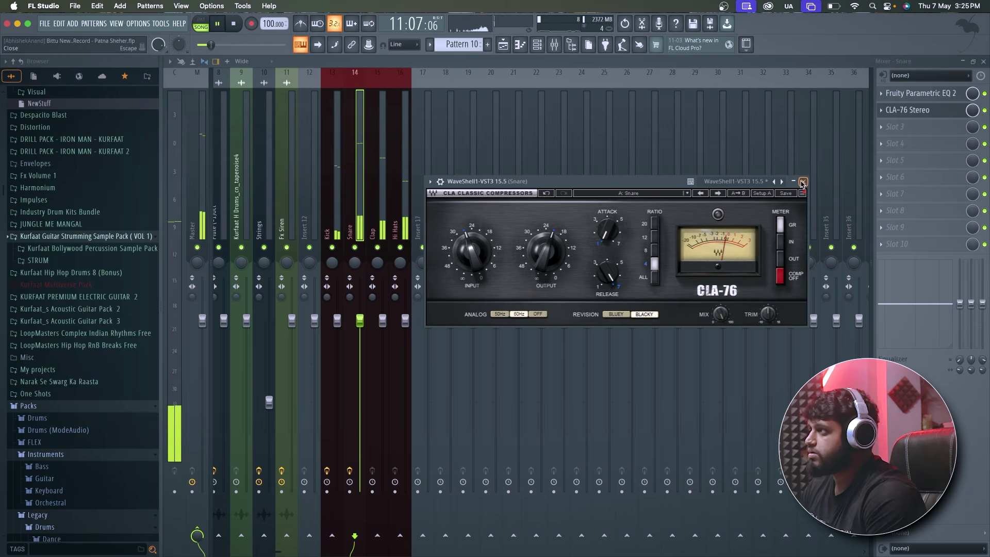
click(803, 182)
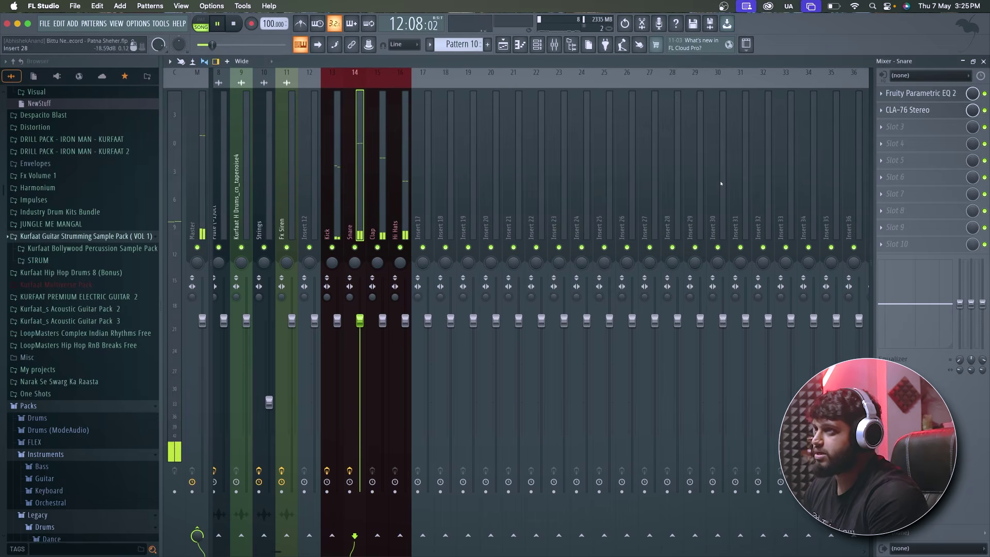
key(space)
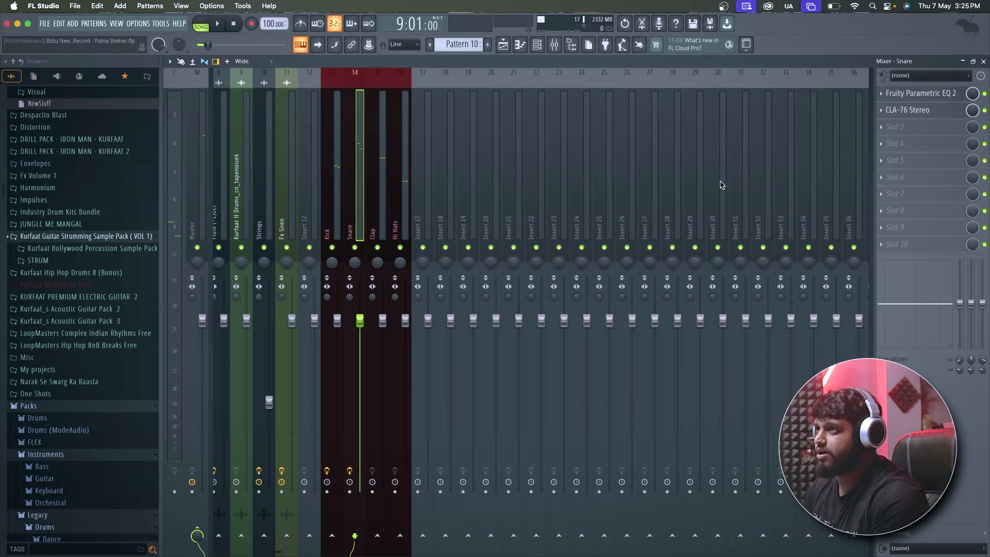
Step: Search the effect plugins for "satur" and add SSL Native X-Saturator v6 to the Snare insert's third effect slot
click(901, 130)
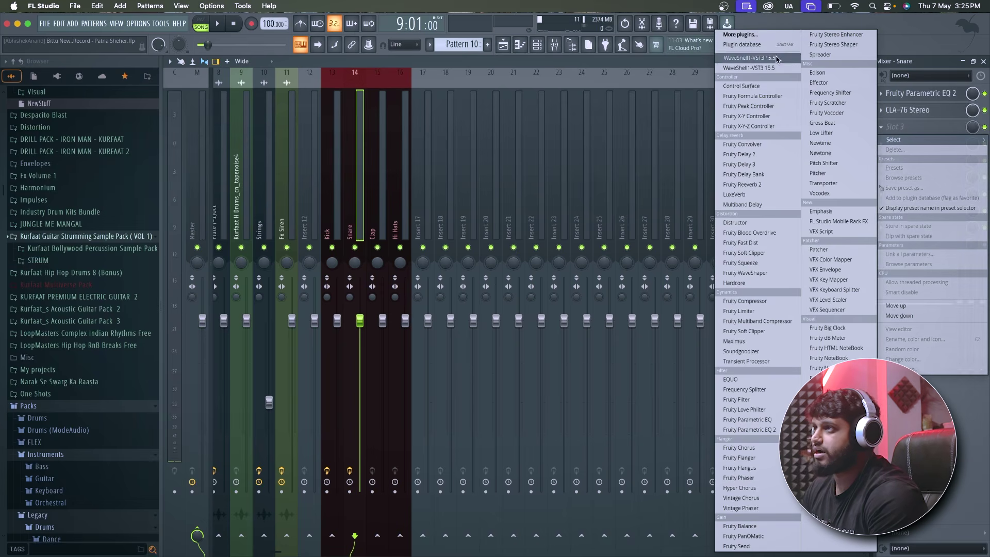
click(775, 37)
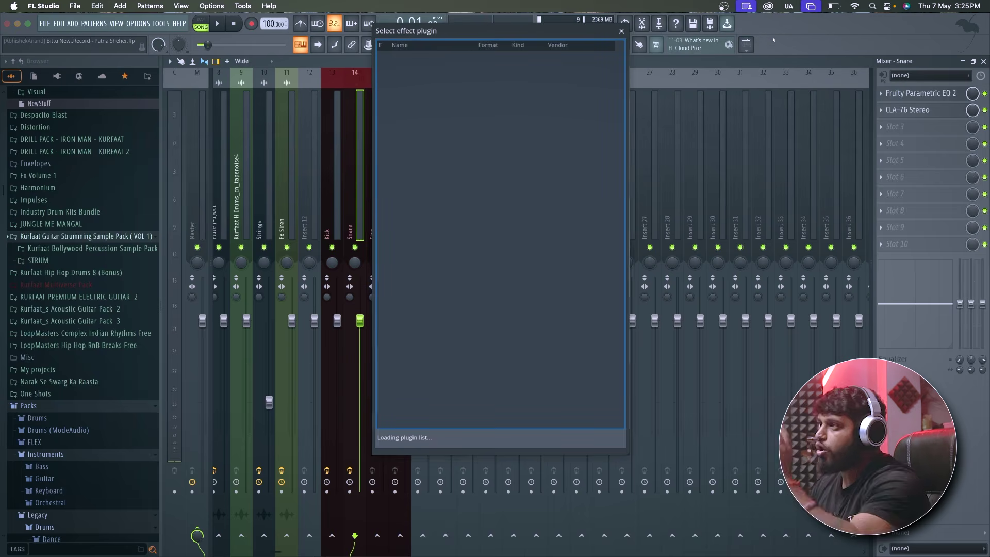
text(satur)
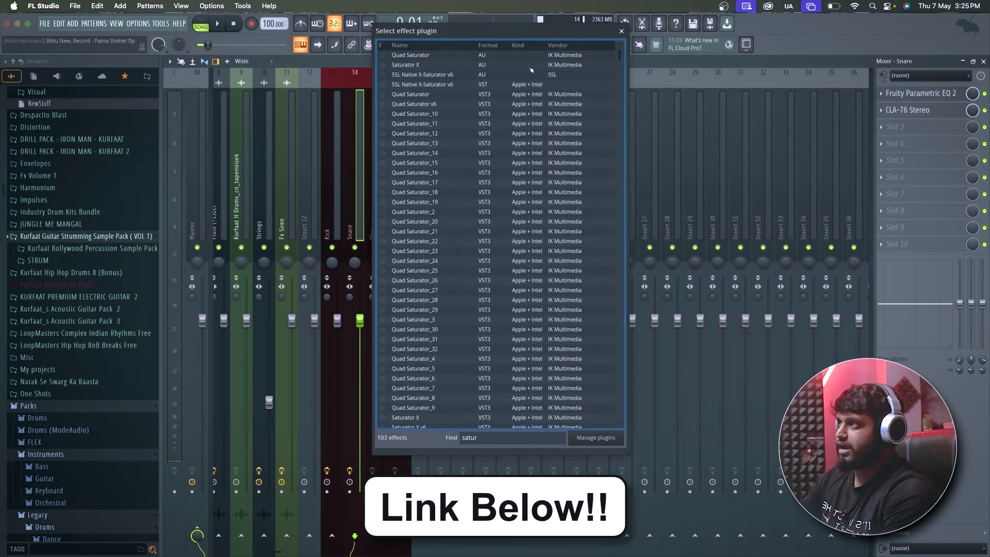
double_click(454, 85)
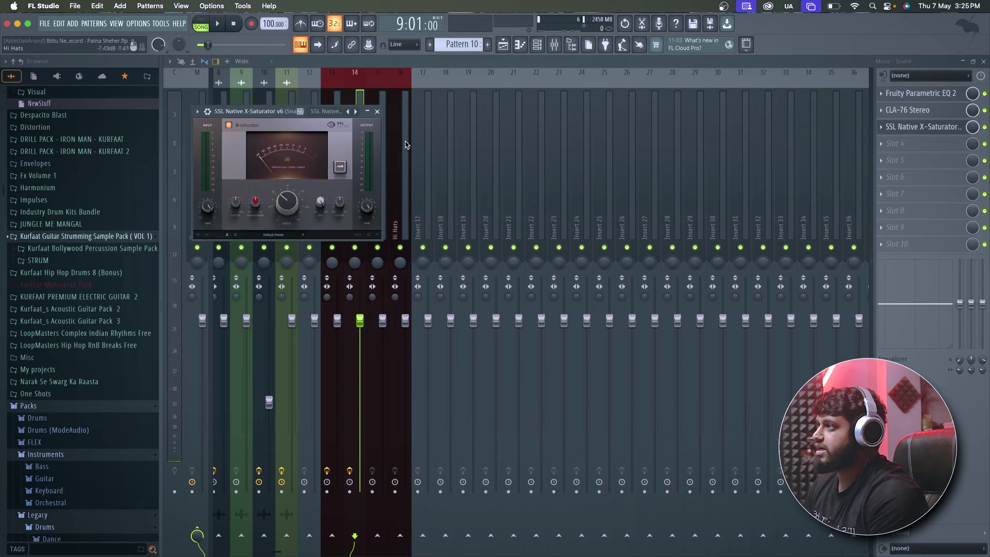
drag(259, 113, 493, 153)
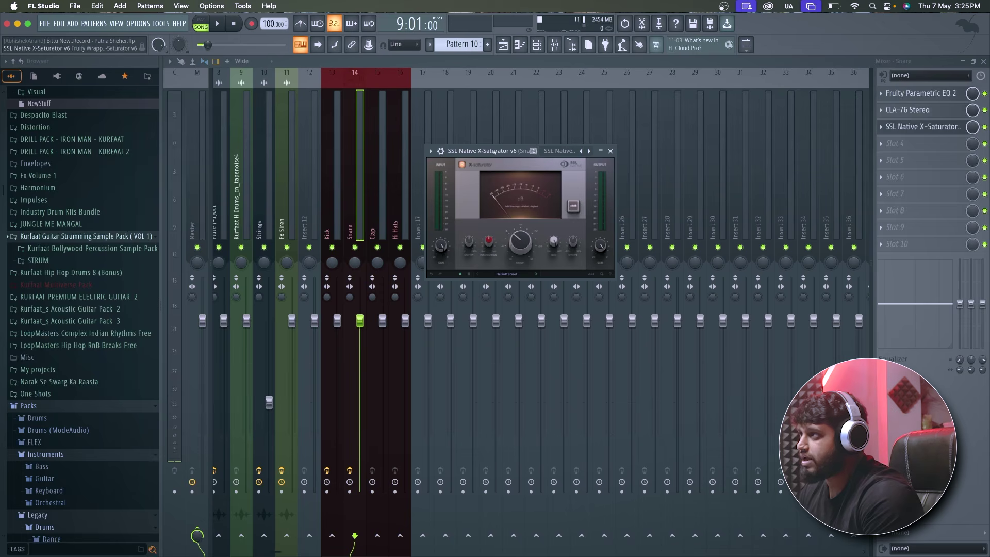
Step: Apply the DrumBuss Presence preset to the snare's X-Saturator and audition it with the drums
drag(494, 153, 544, 157)
click(556, 278)
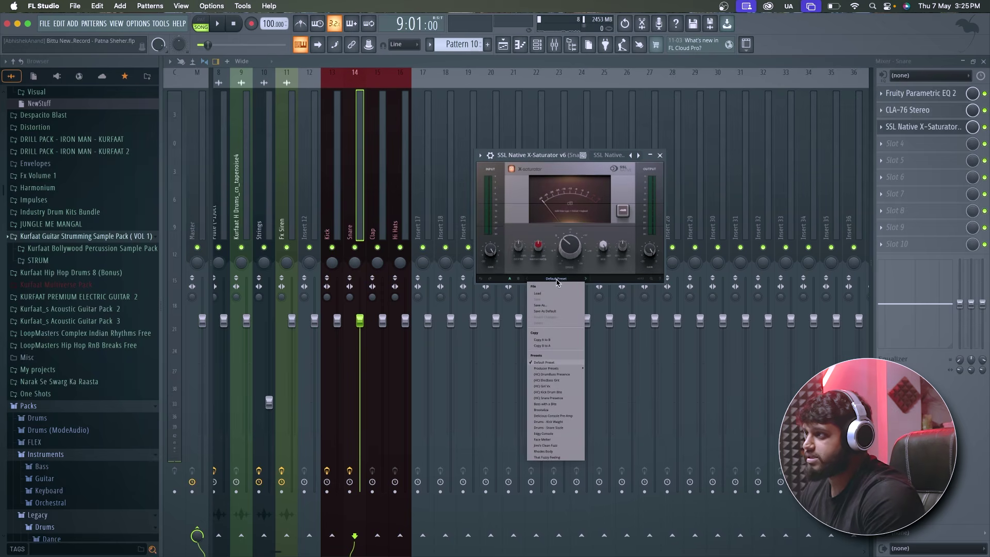
click(567, 374)
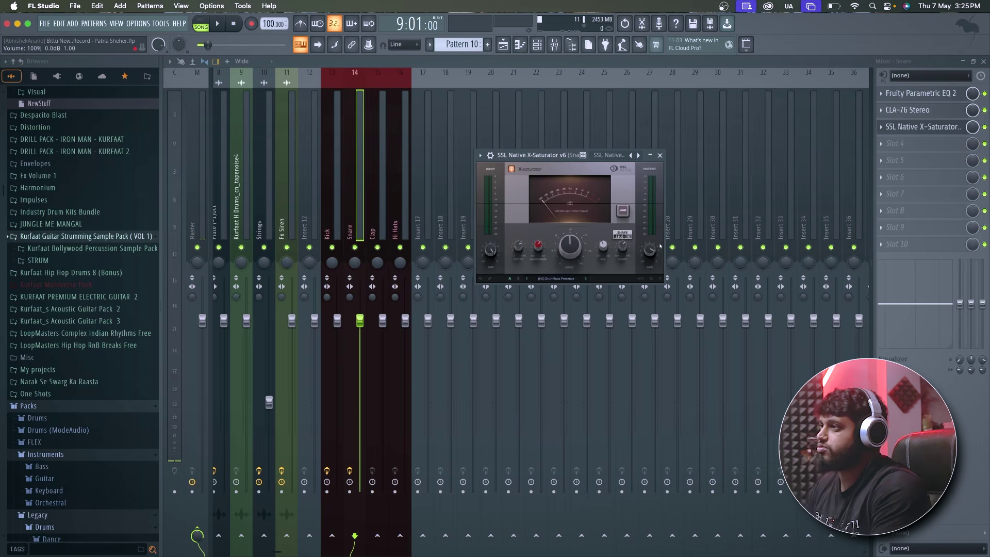
key(space)
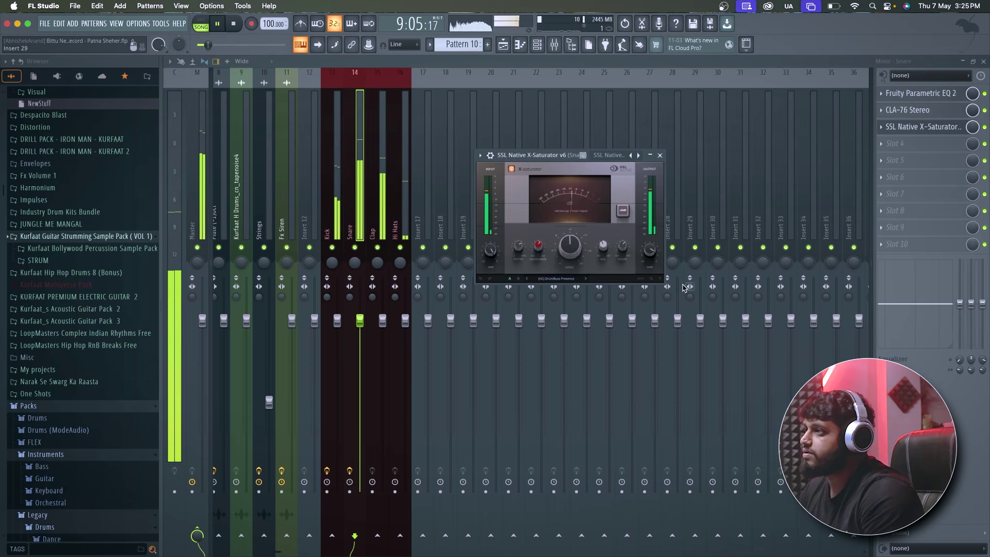
key(space)
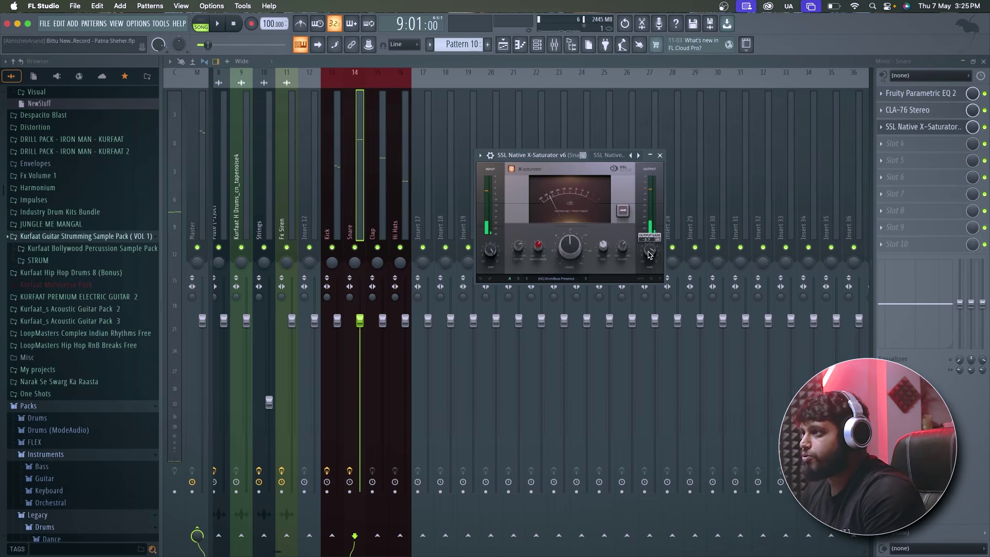
Step: Lower the X-Saturator's output gain to about -11 dB during playback and close the plugin
key(space)
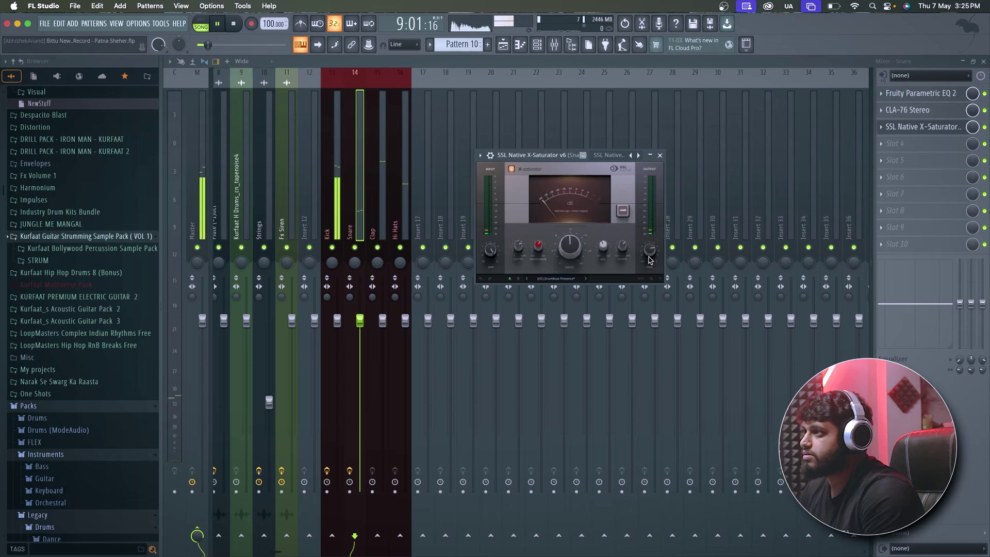
scroll(650, 258, down, 4)
scroll(650, 266, up, 1)
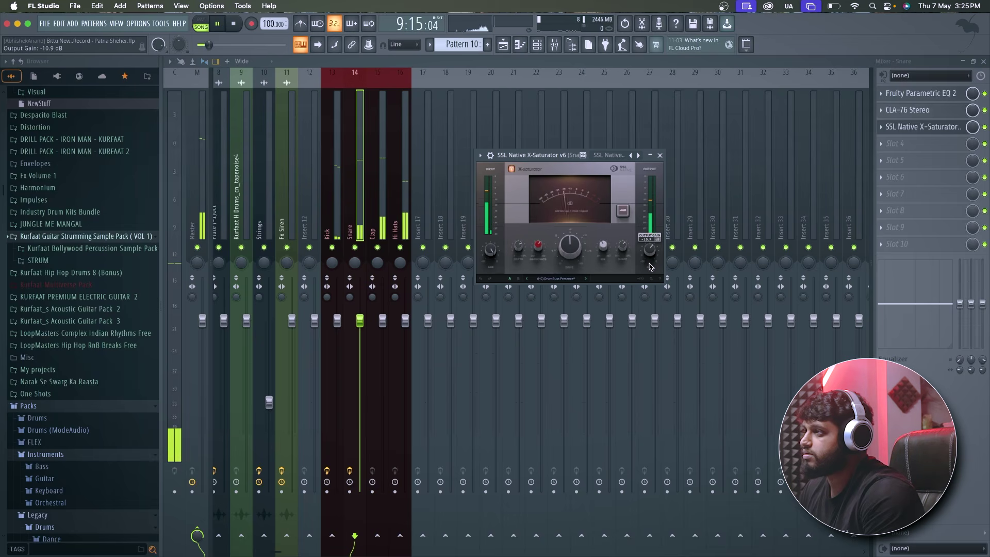
scroll(649, 265, down, 2)
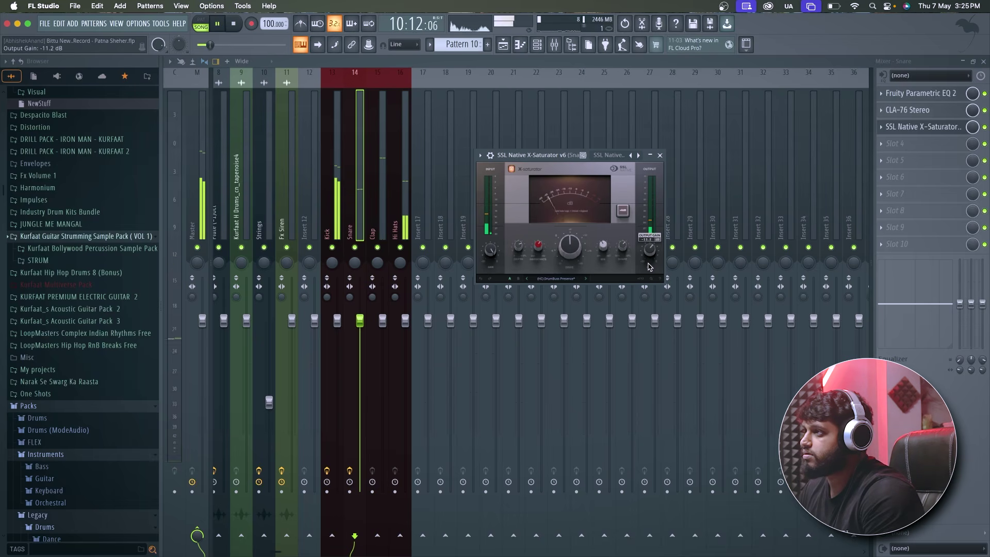
scroll(650, 267, down, 2)
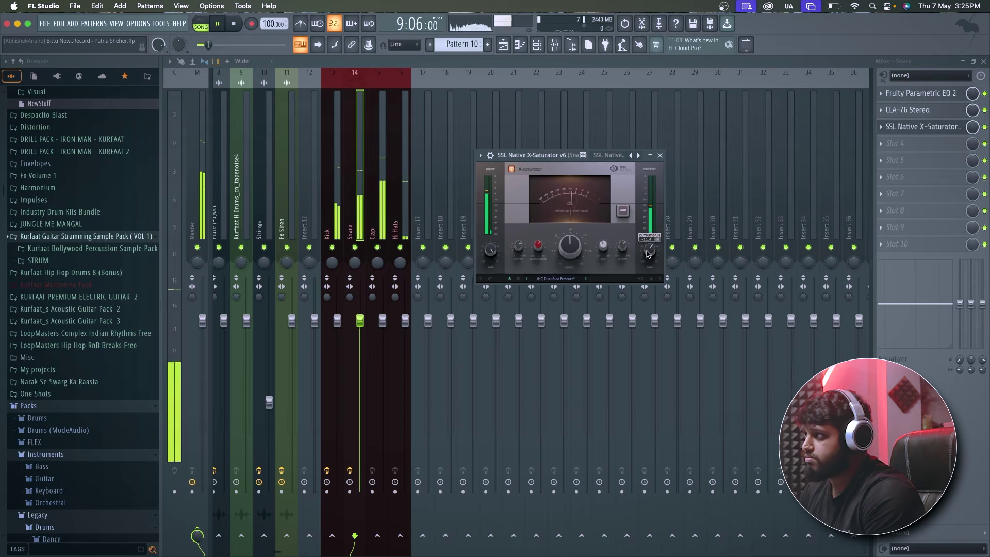
key(Escape)
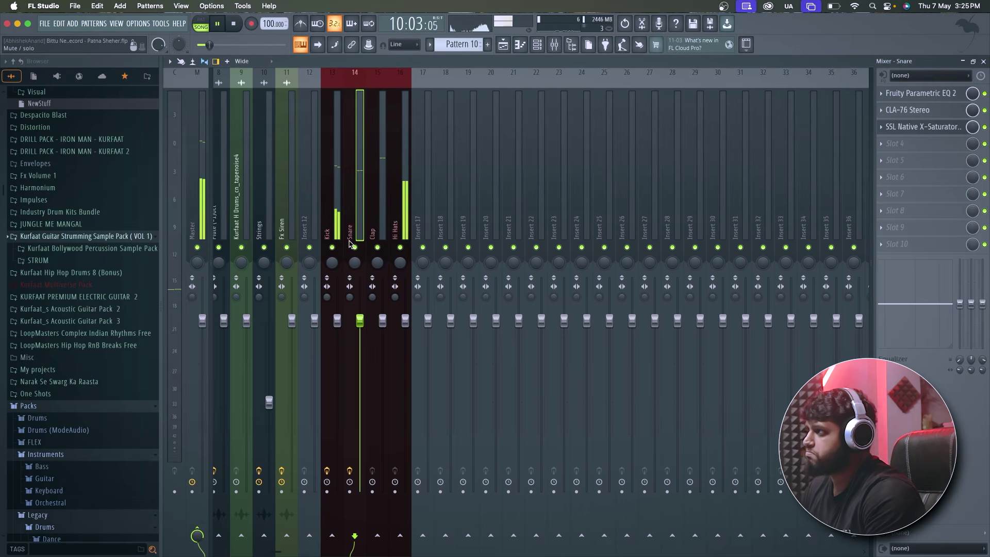
Step: Compare the drum playback with the Kick and Snare insert effects bypassed and enabled
click(200, 221)
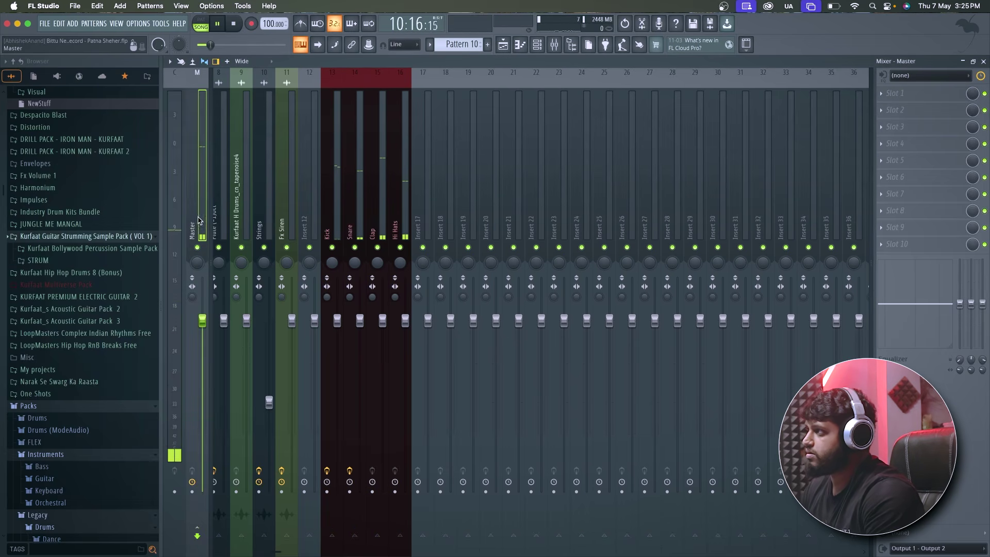
click(332, 230)
key(space)
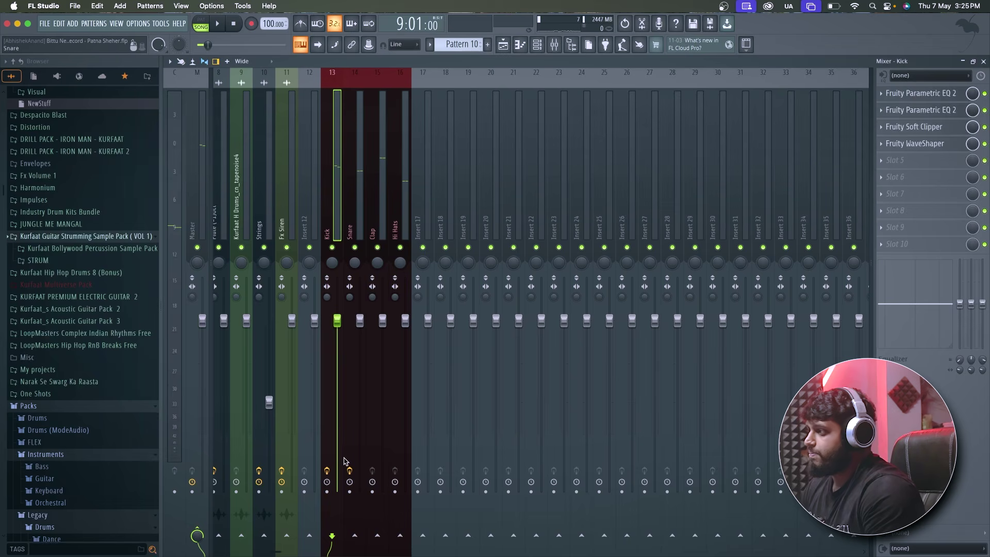
key(space)
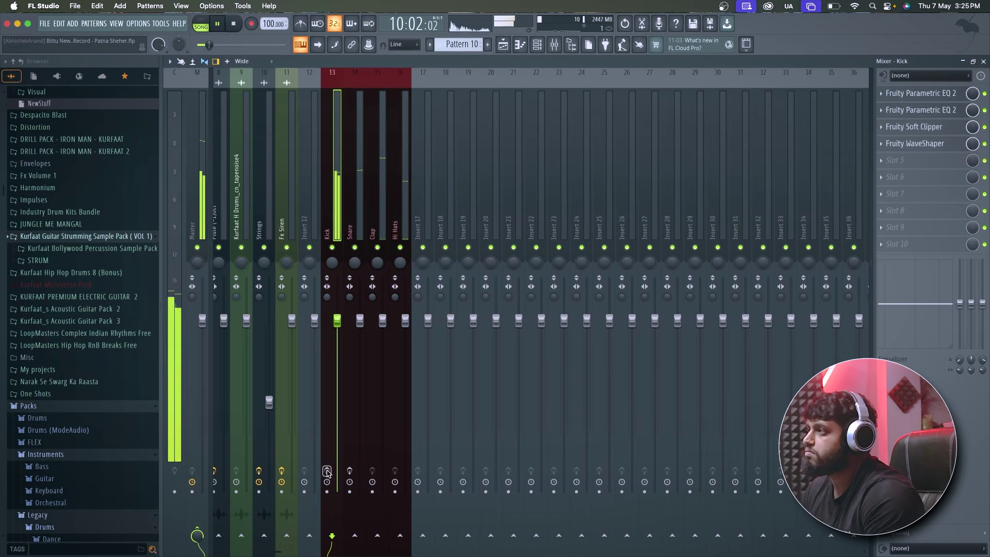
key(space)
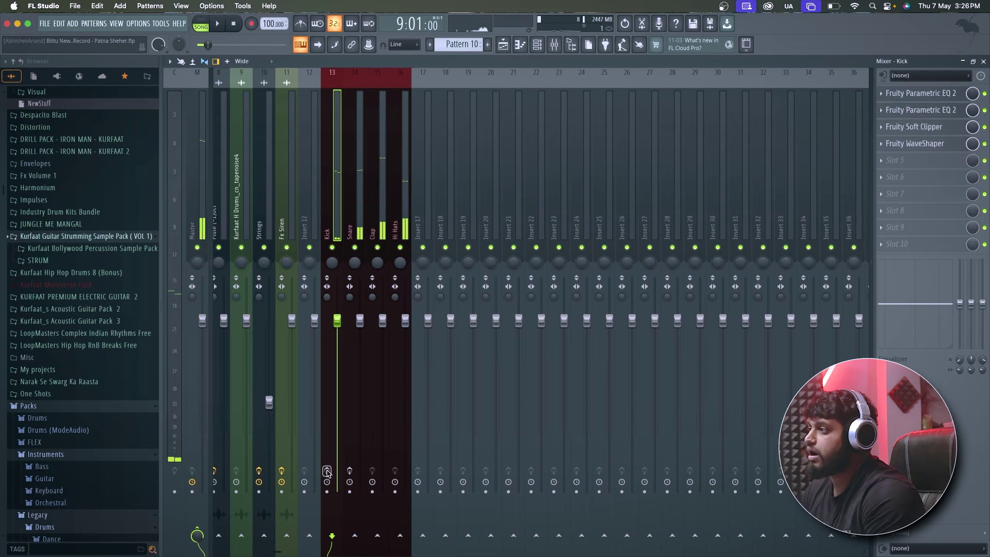
click(350, 470)
click(353, 238)
key(space)
key(space)
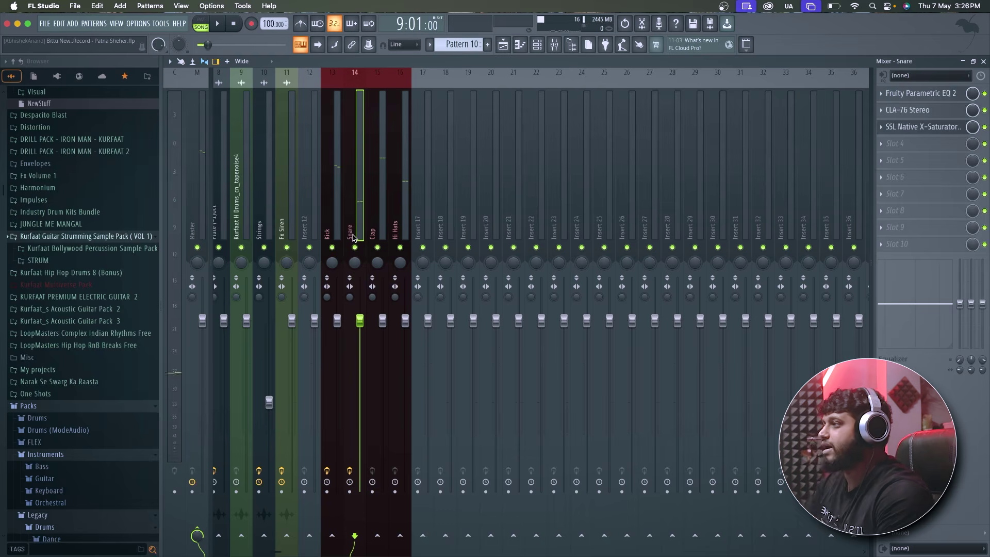
Step: Audition the Snare insert in solo, with the Kick, and with all drums unmuted
right_click(354, 248)
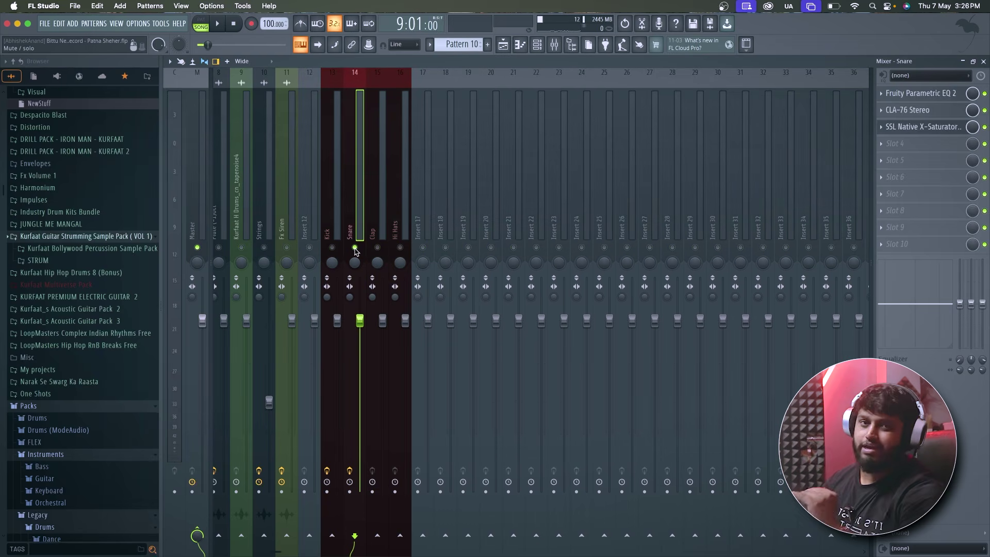
key(space)
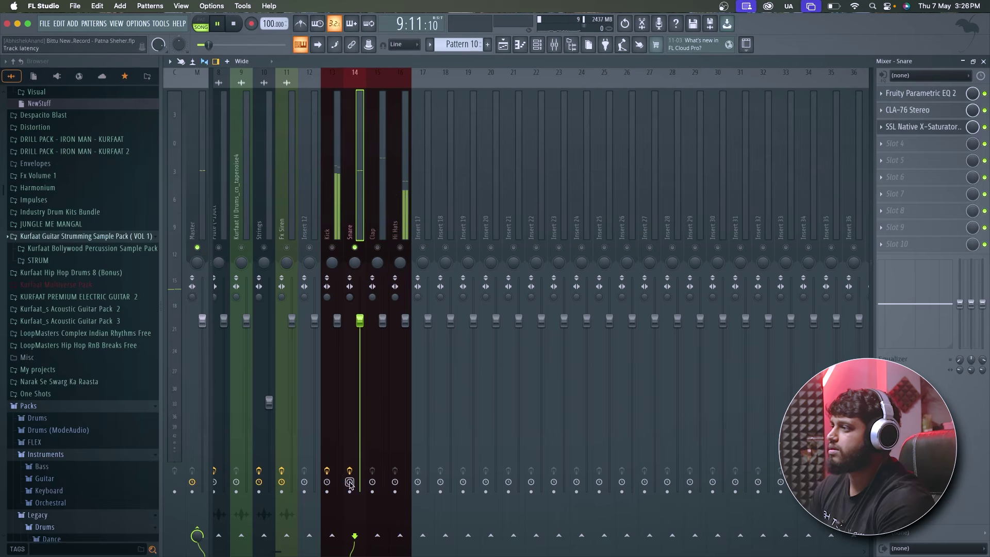
key(space)
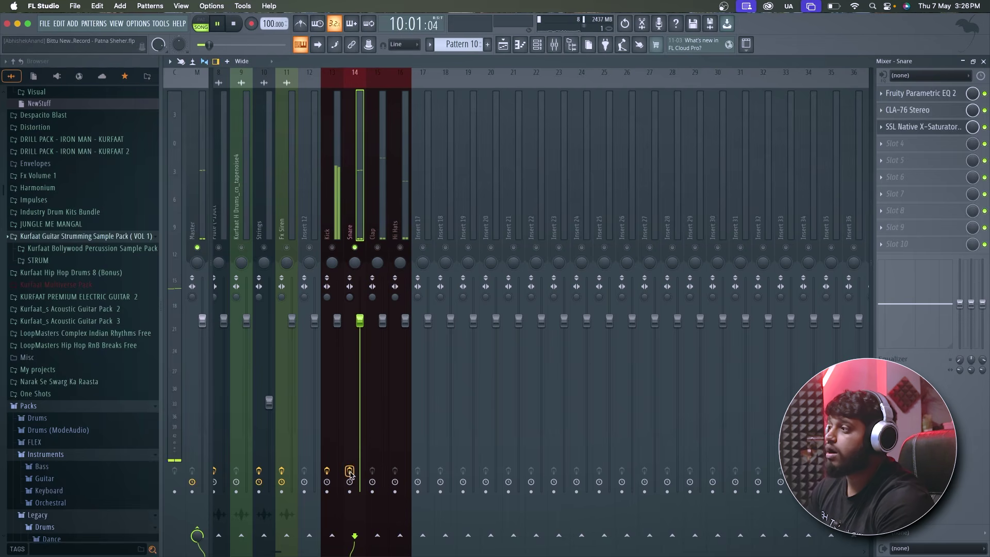
key(space)
key(space)
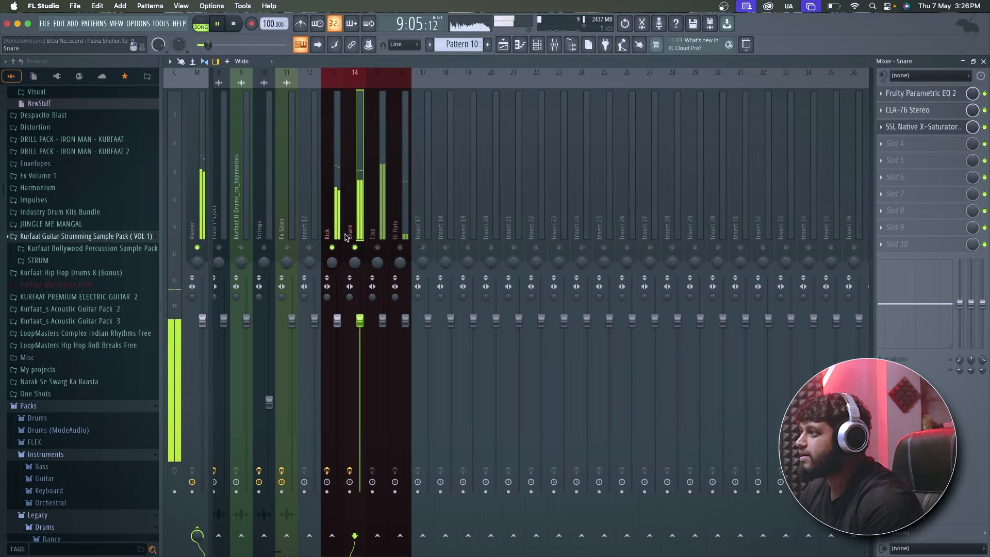
click(377, 247)
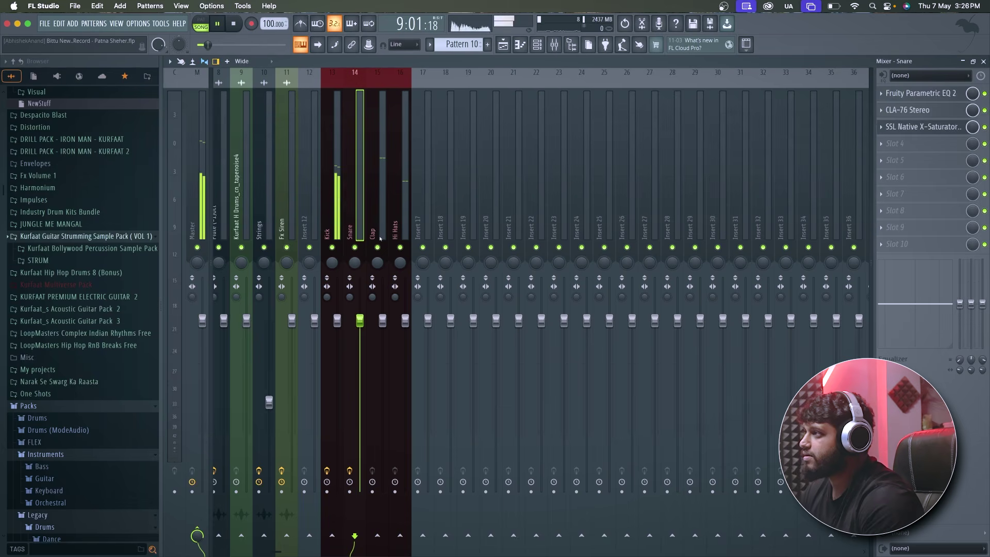
key(space)
Step: Add Fruity Parametric EQ 2 to the Clap insert's first effect slot and move its window clear of the drum inserts
click(381, 232)
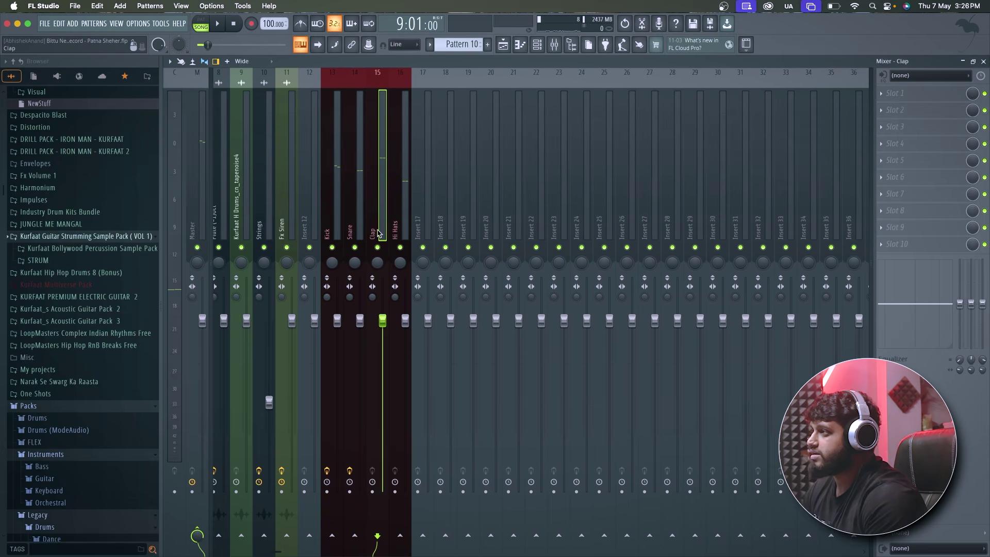
click(985, 111)
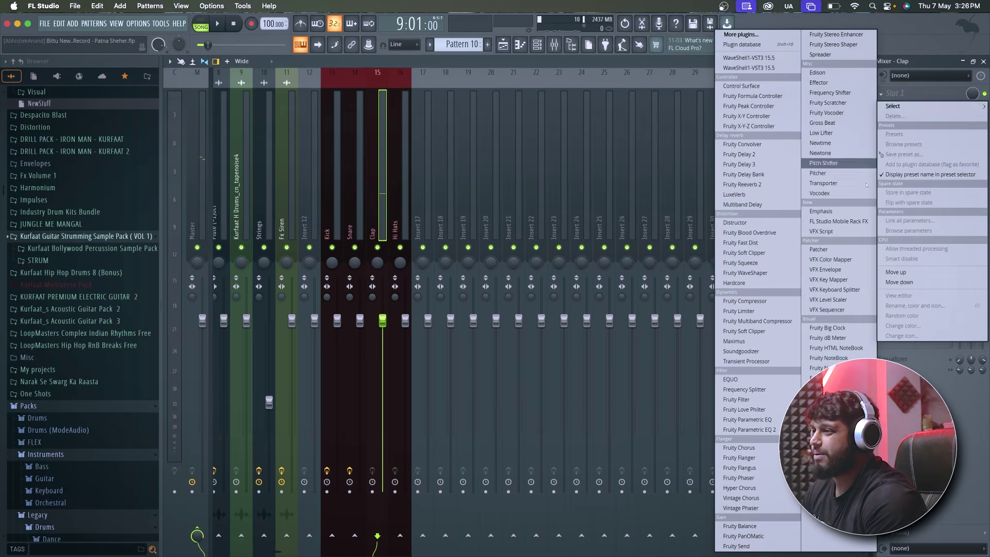
click(759, 431)
drag(329, 111, 606, 135)
Step: Turn band 1 of the Clap's equalizer into a high-pass filter at about 116 Hz during playback
key(space)
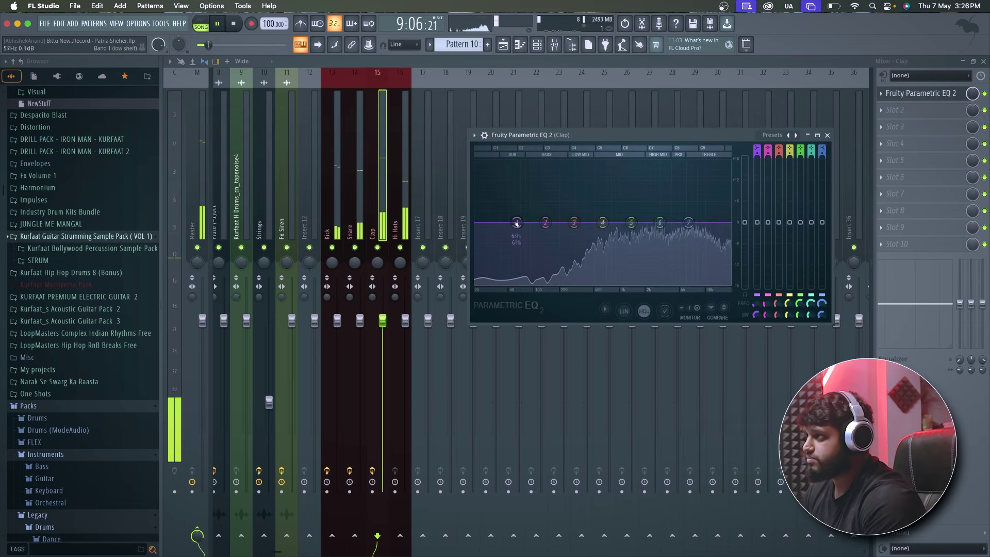
right_click(517, 223)
click(527, 240)
drag(517, 222, 542, 222)
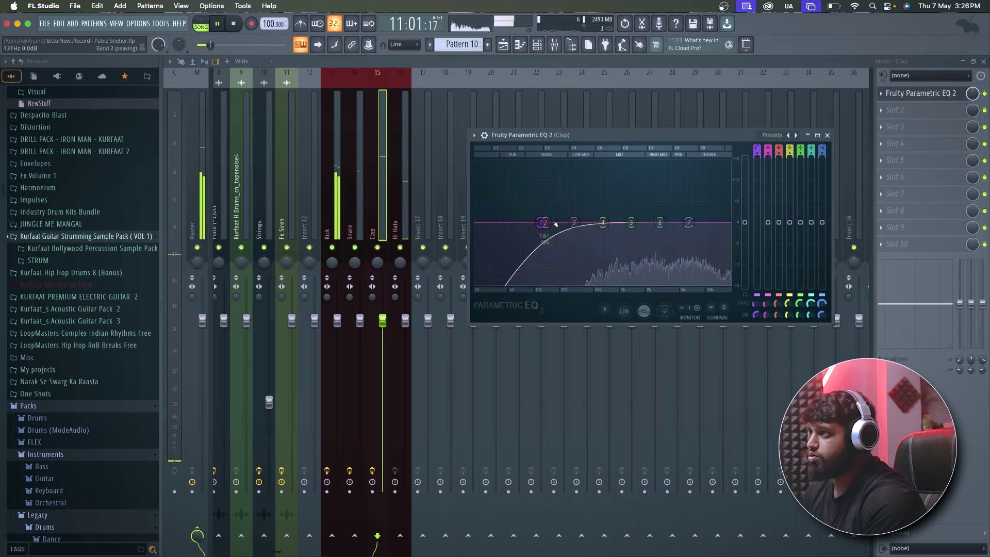
drag(544, 223, 536, 233)
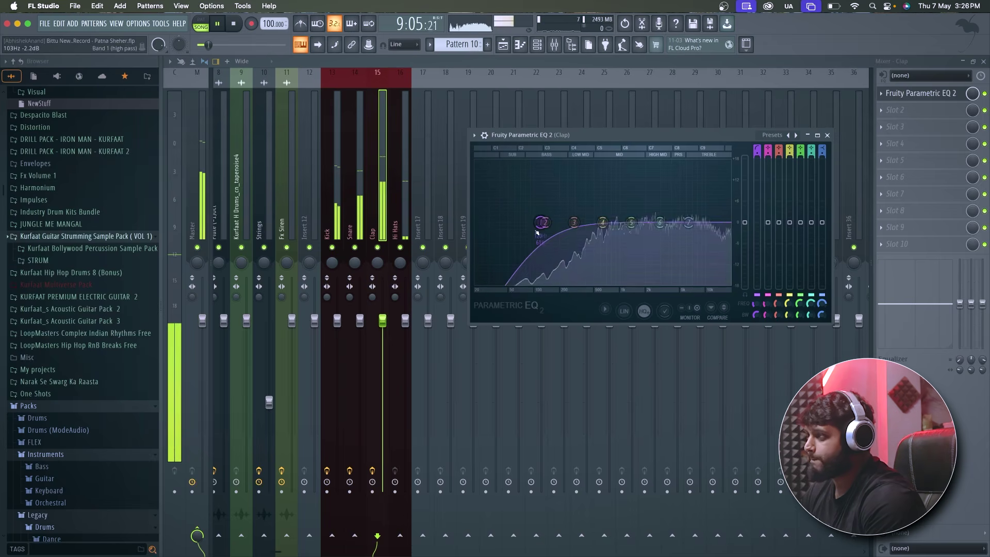
key(space)
Step: Detach the Clap and Snare equalizer windows and arrange them side by side, with the browser hidden to make room
click(474, 135)
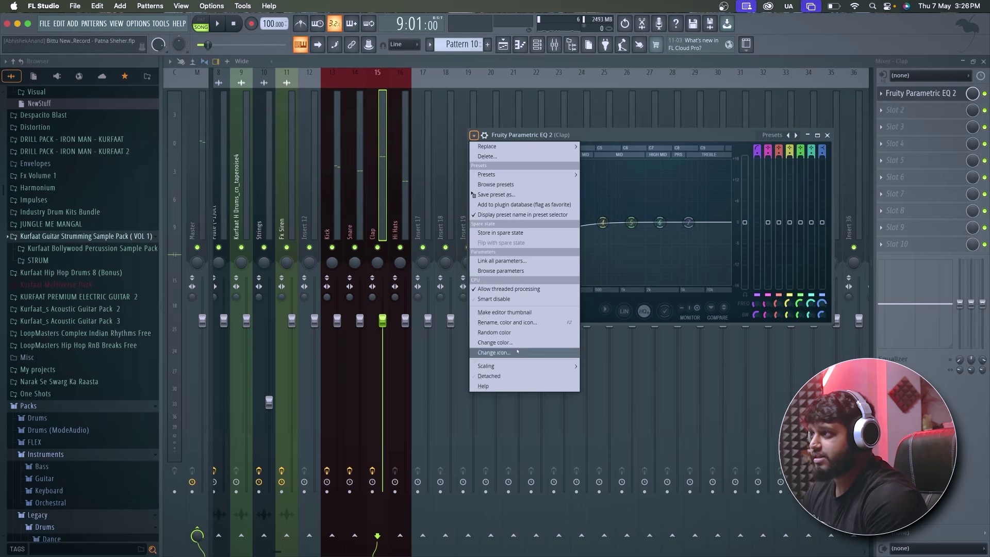
click(503, 377)
drag(557, 135, 620, 135)
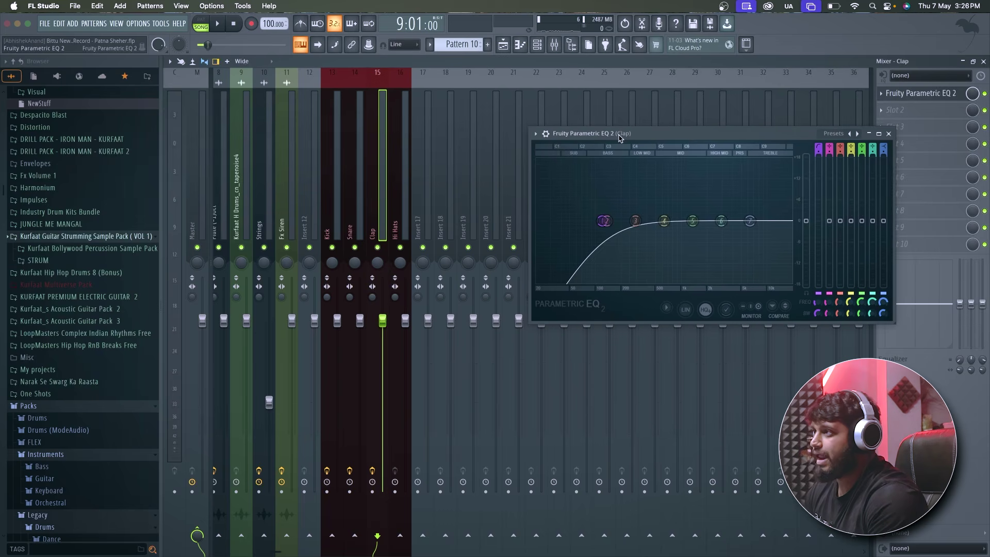
click(361, 227)
click(912, 94)
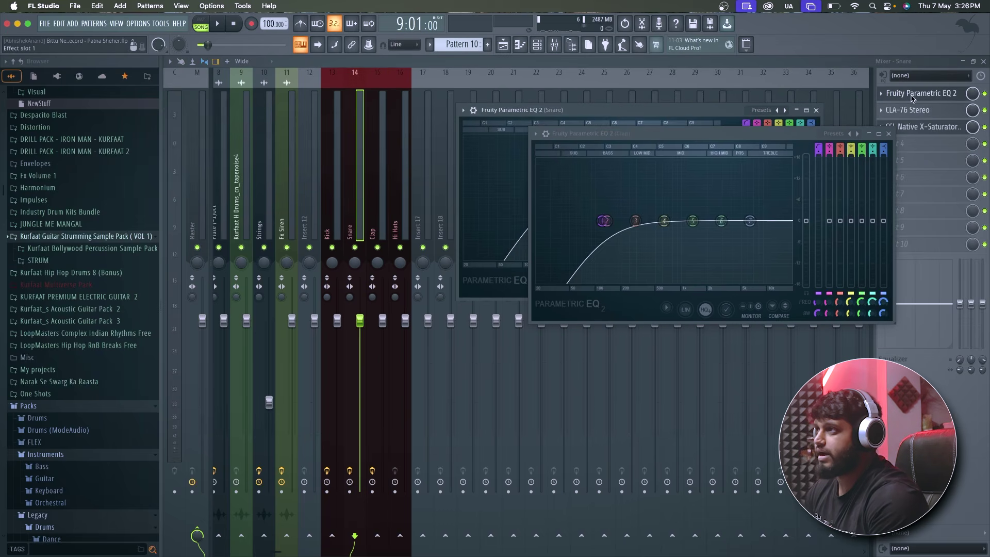
drag(581, 109, 320, 101)
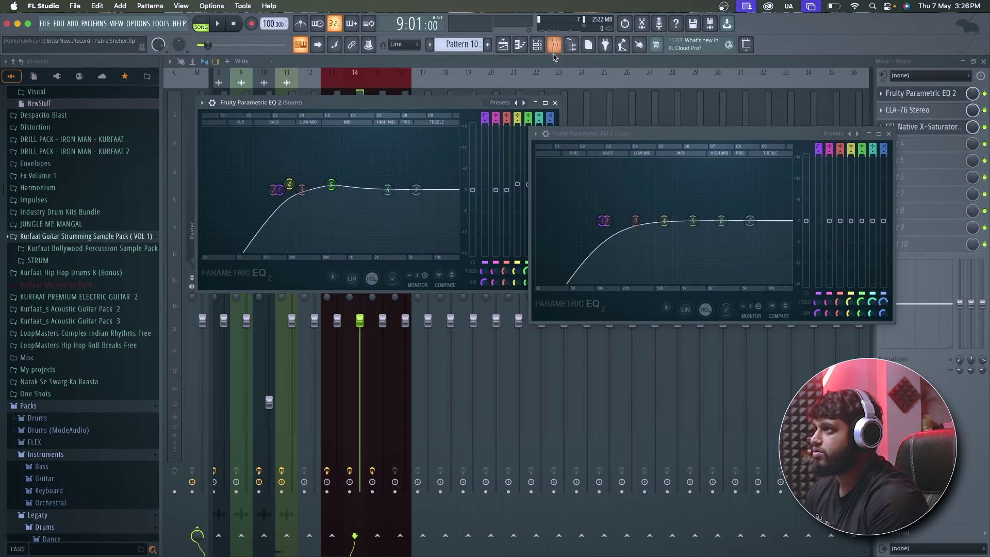
click(572, 46)
drag(173, 106, 161, 132)
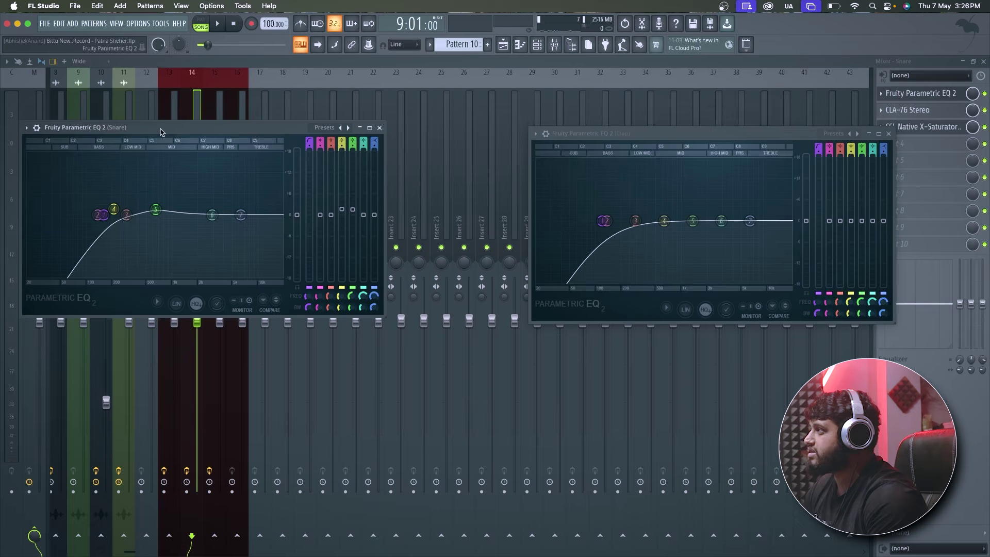
click(24, 127)
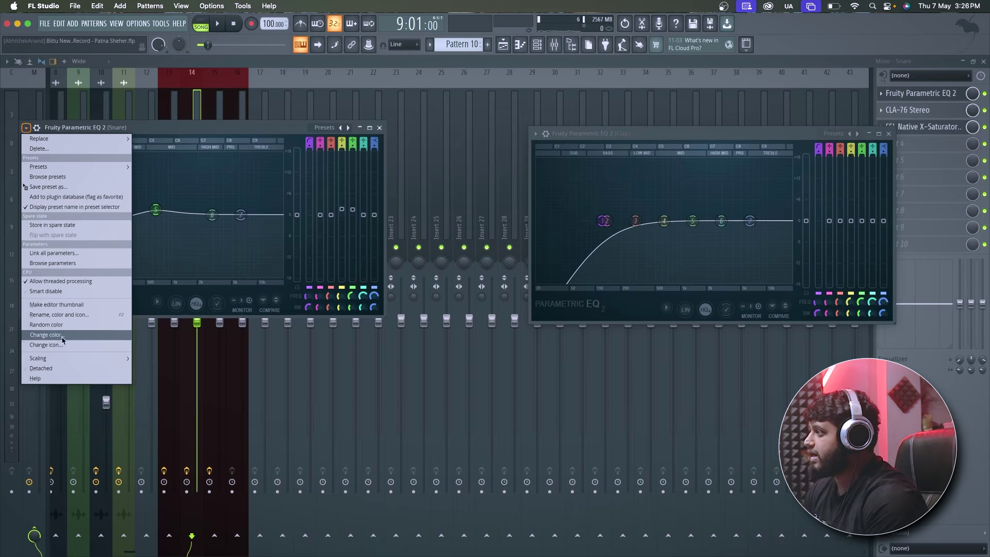
click(53, 368)
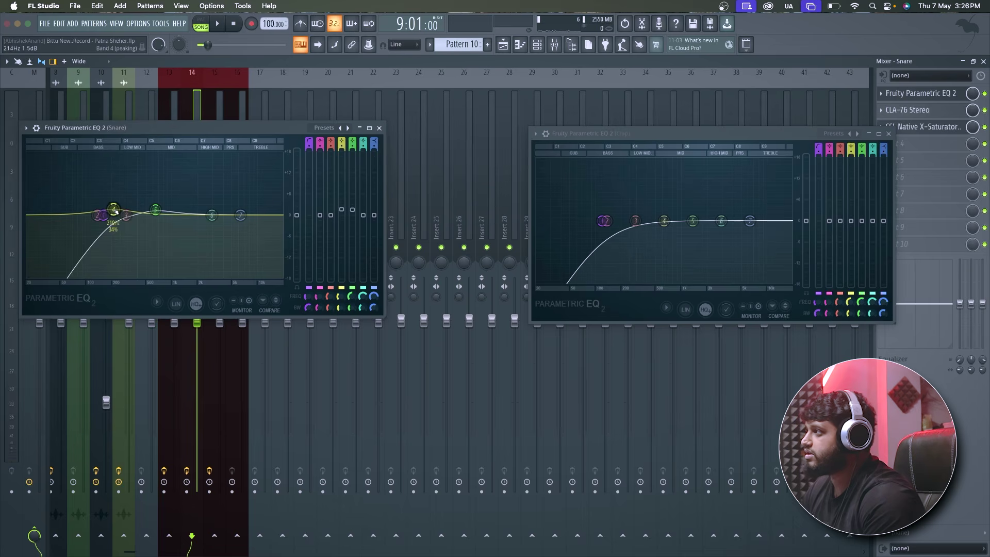
Step: In the Clap's equalizer, cut band 4 at about 210 Hz and band 6 at about 648 Hz
drag(665, 222, 623, 223)
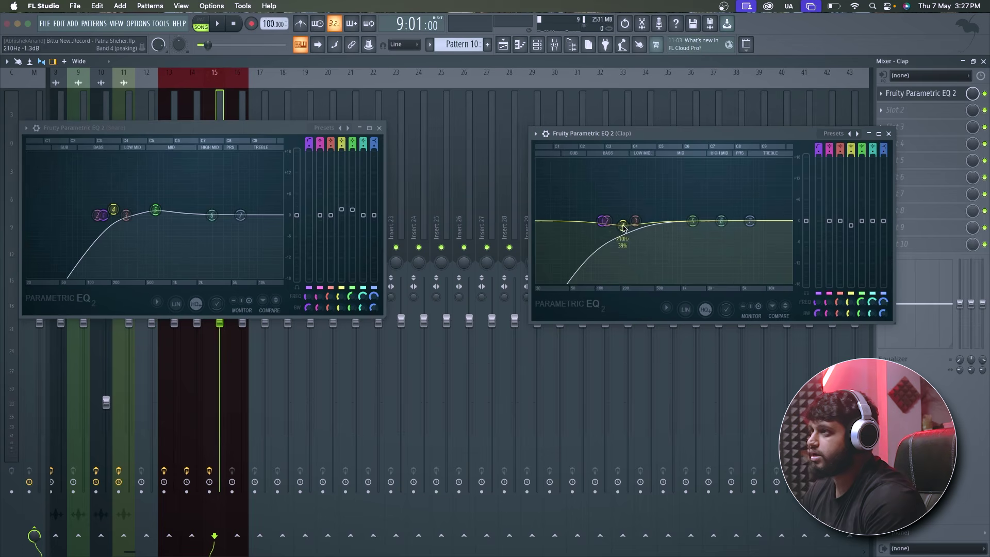
drag(624, 228, 623, 229)
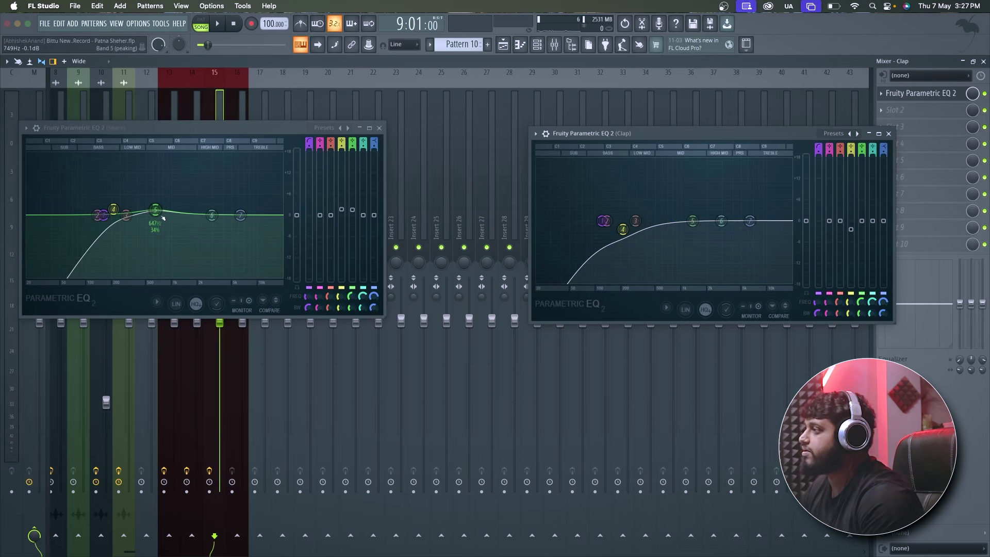
drag(721, 221, 664, 215)
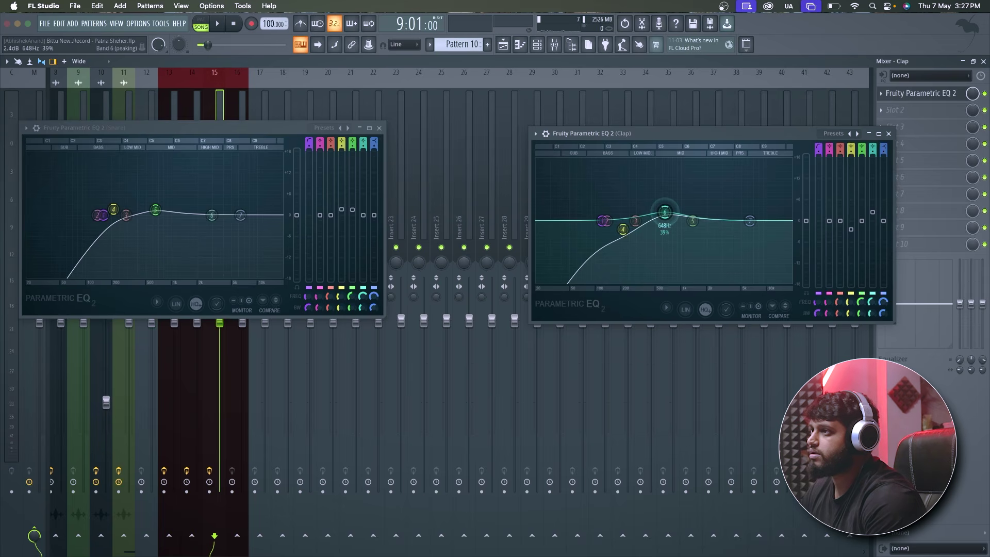
drag(875, 212, 873, 217)
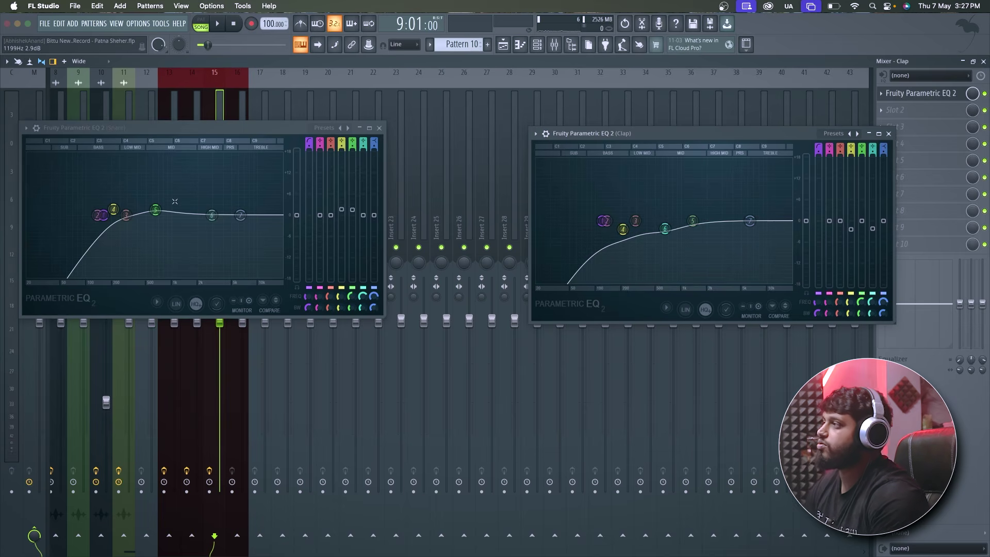
Step: Boost band 5 of the Clap's equalizer by about 2.2 dB near 1858 Hz while checking it in playback
key(space)
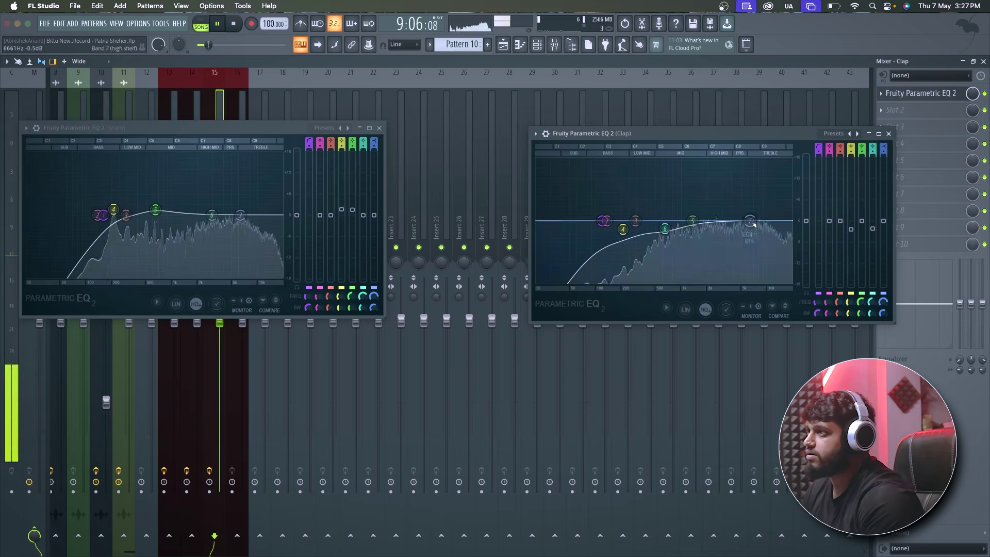
key(space)
drag(707, 210, 708, 207)
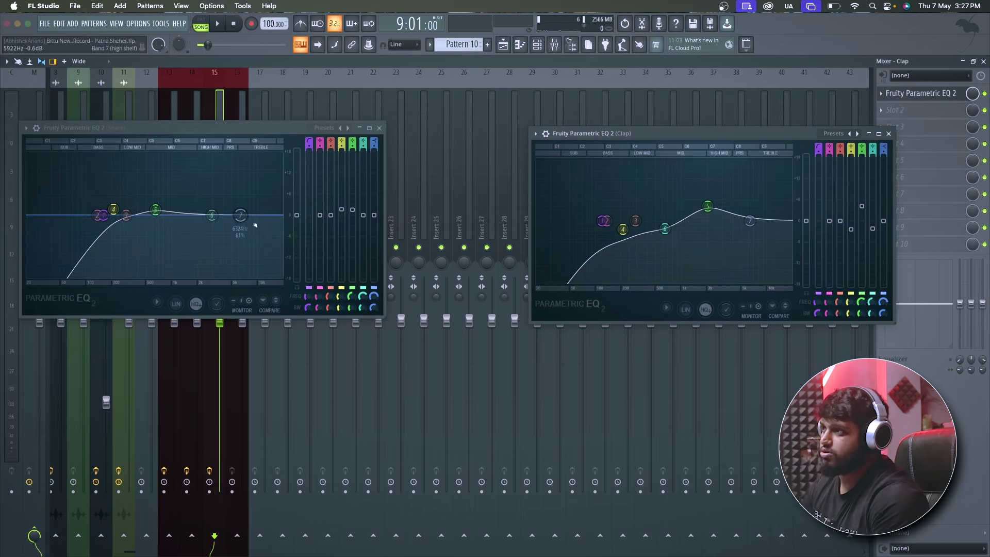
key(space)
drag(709, 207, 704, 213)
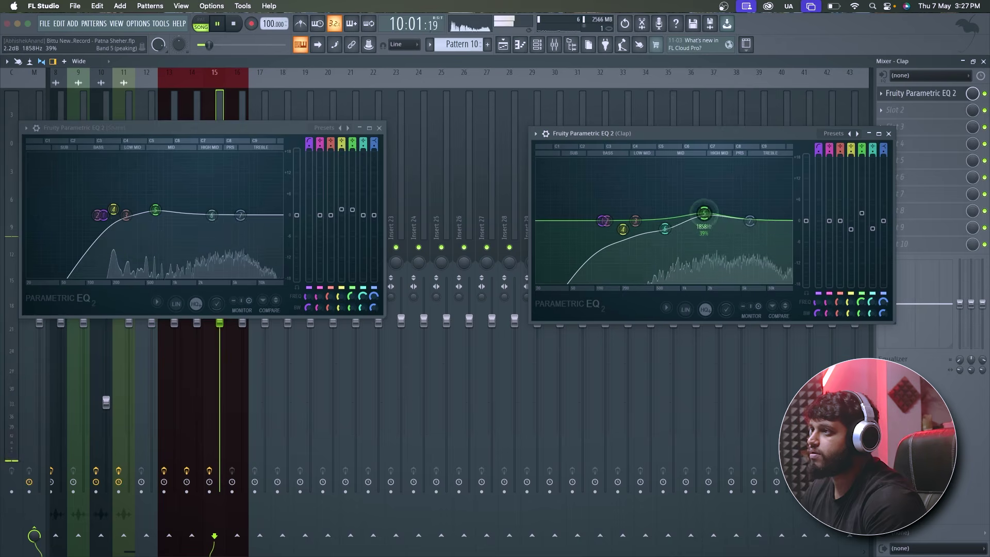
key(space)
Step: Cut band 6 of the Snare's equalizer at about 1856 Hz, audition the drums, and close both equalizer windows
drag(212, 214, 206, 216)
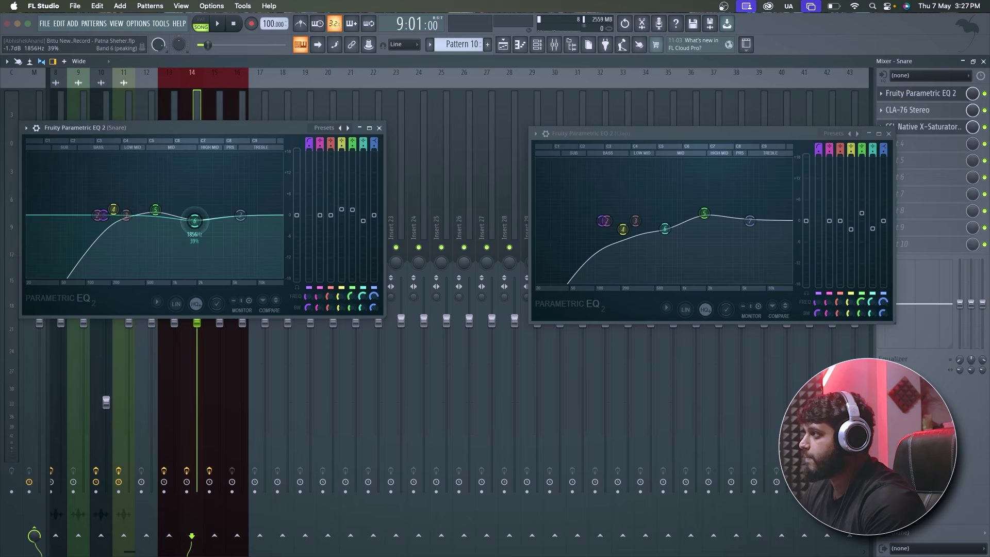
drag(364, 221, 364, 223)
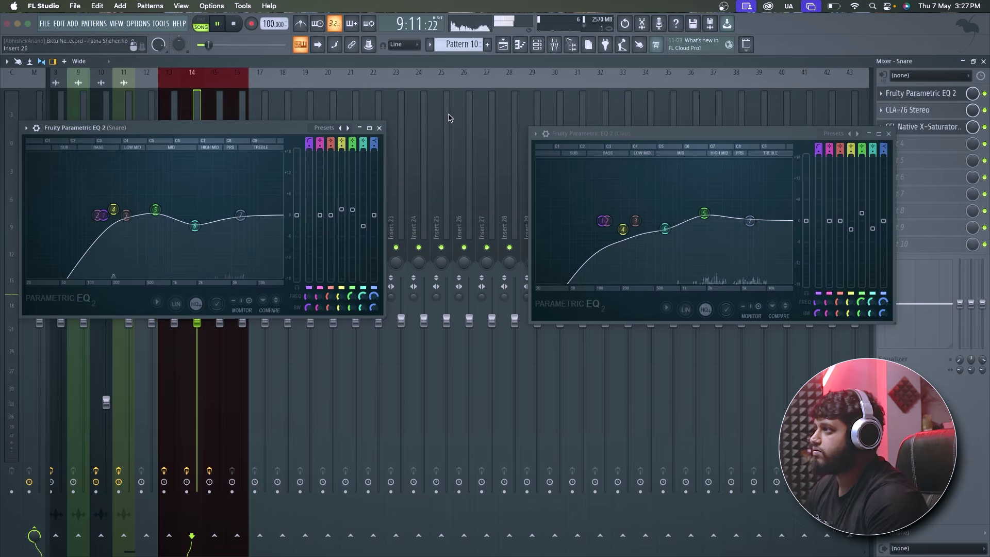
click(378, 128)
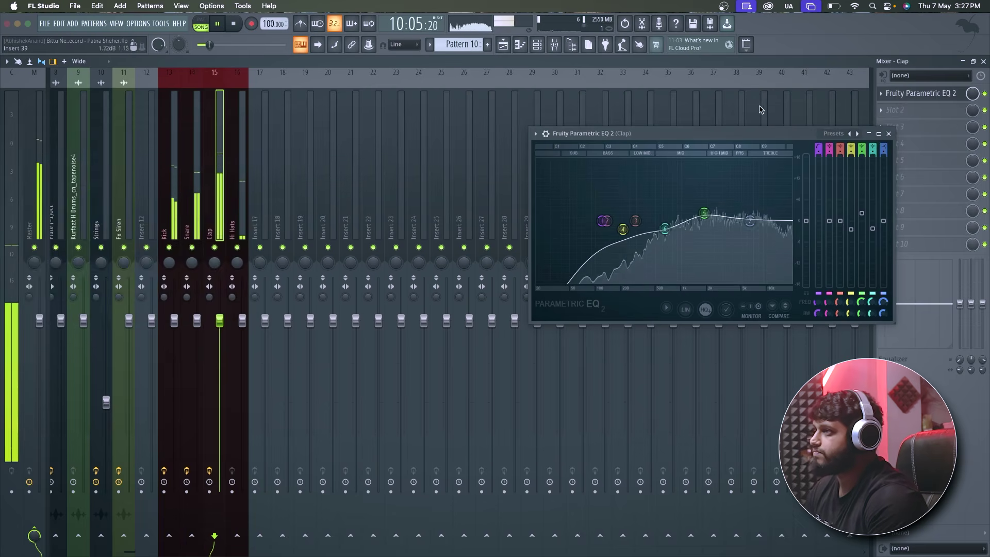
click(889, 134)
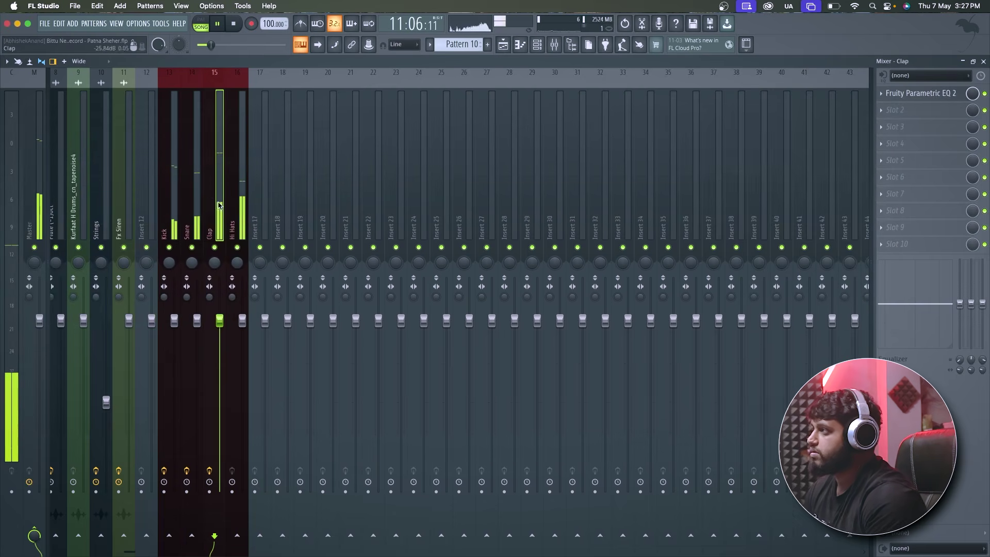
key(space)
Step: Load WaveShell1-VST3 15.5 in the Clap insert's second effect slot and choose CLA-76 Stereo
click(971, 111)
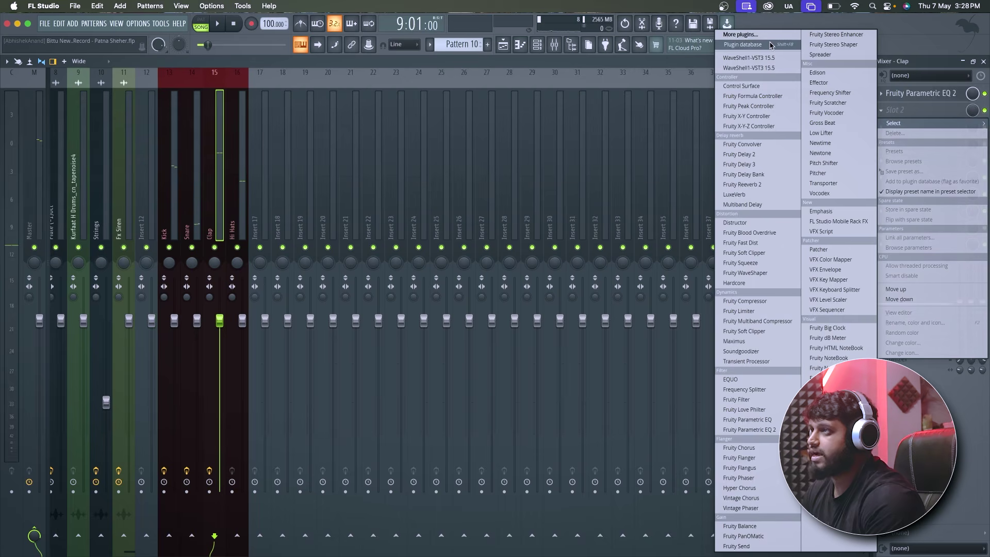
click(778, 57)
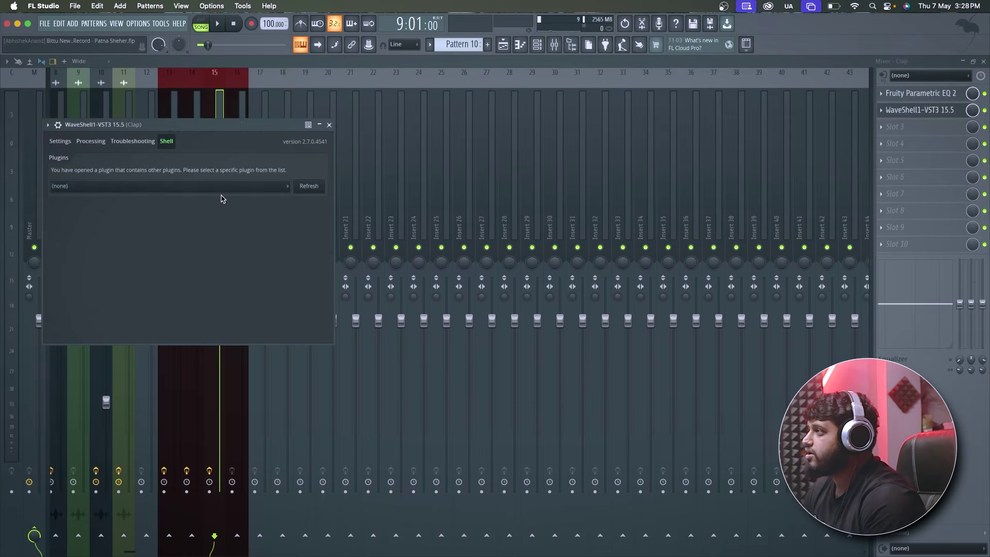
click(229, 186)
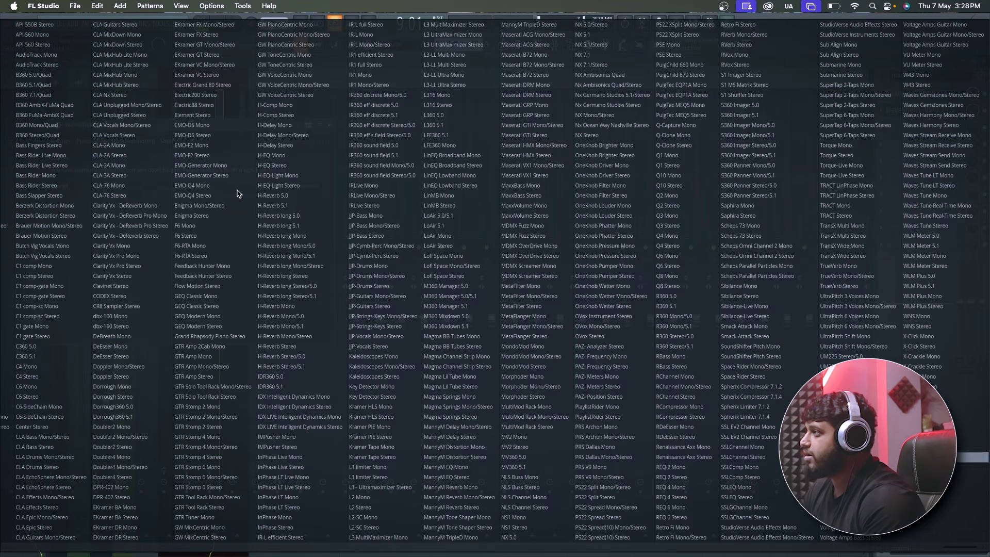
click(141, 196)
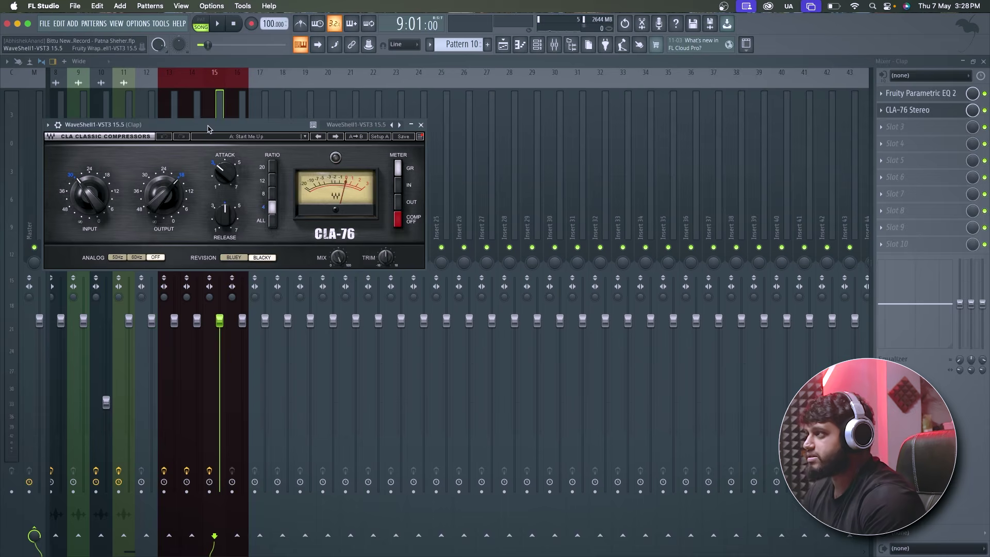
drag(208, 129, 436, 152)
Step: Apply the Bluey factory preset Snare to the Clap's CLA-76 compressor
click(463, 163)
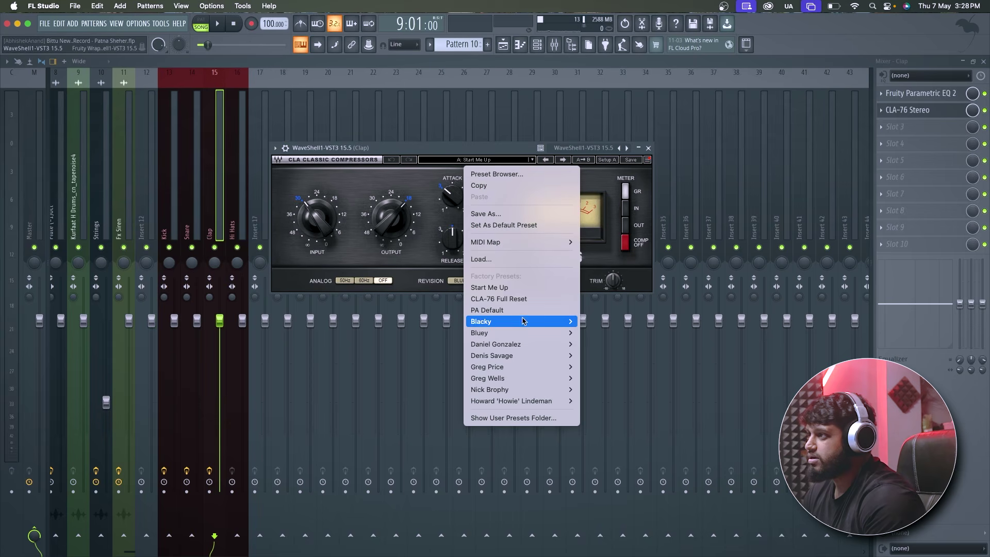
mouse_move(523, 321)
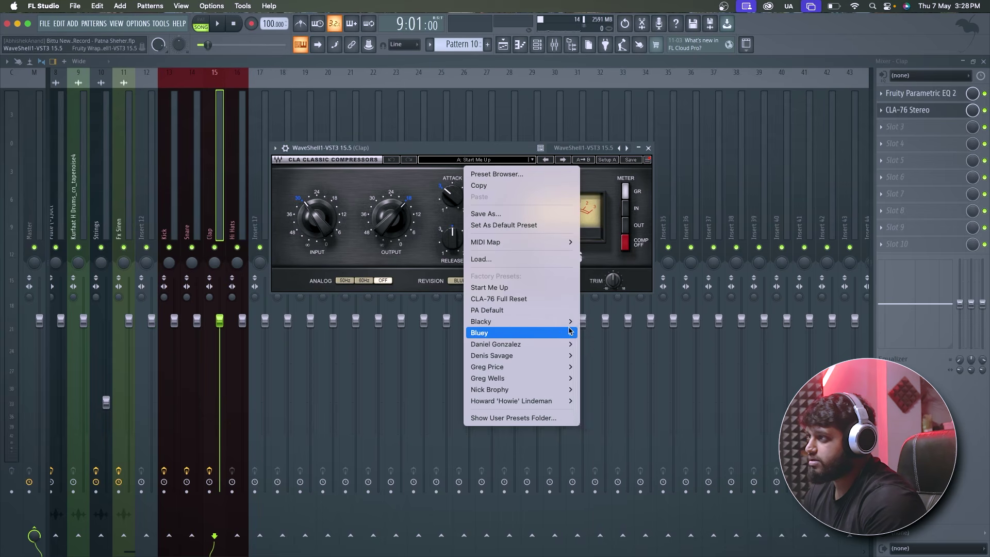
mouse_move(538, 349)
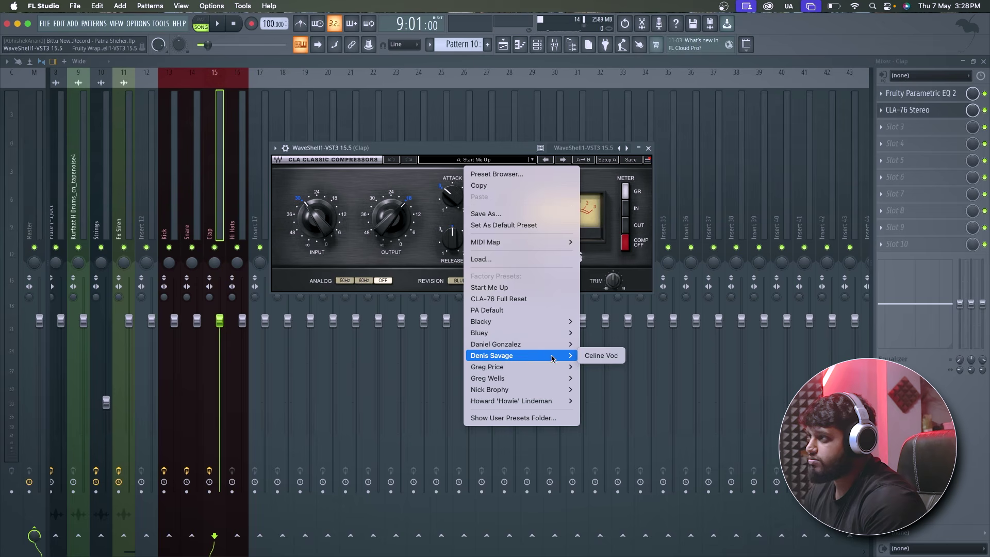
mouse_move(545, 333)
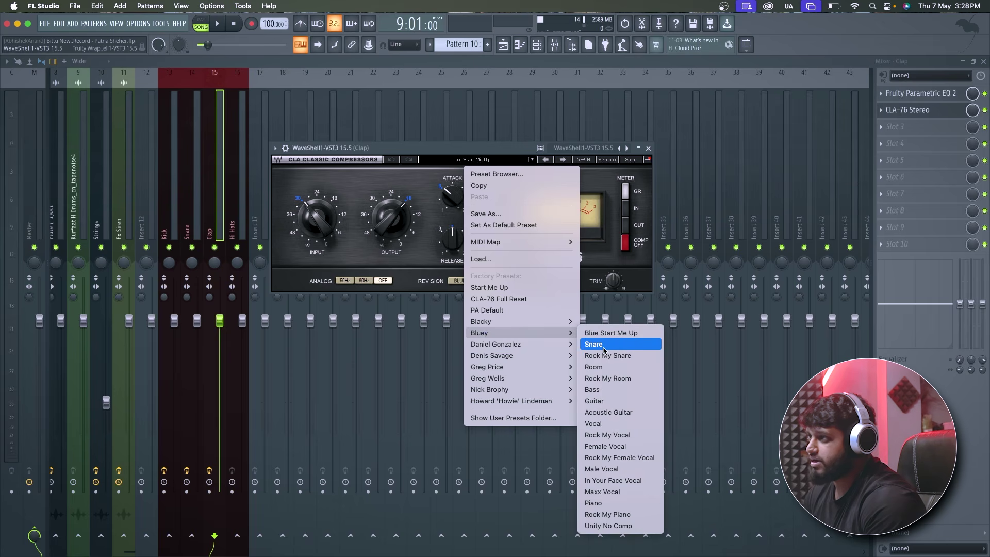
click(605, 344)
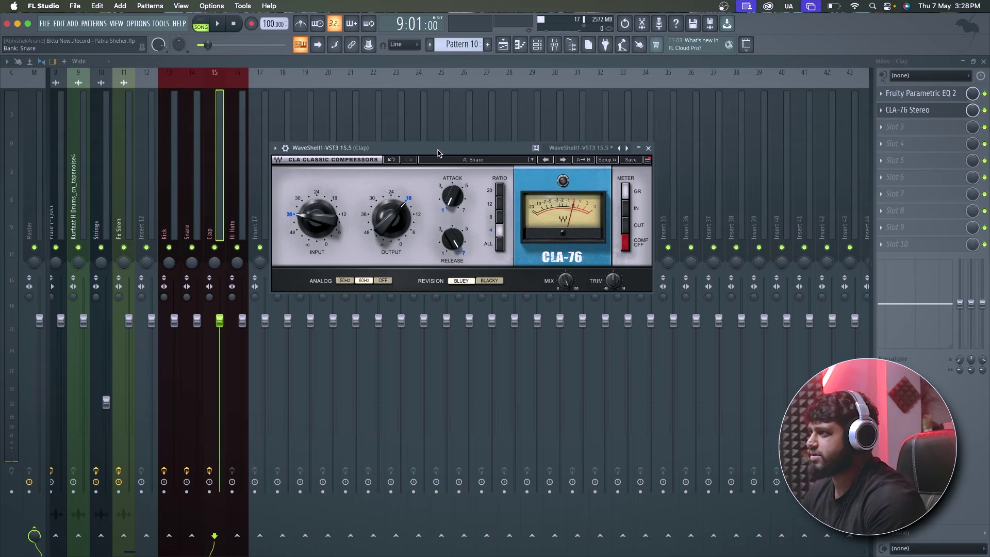
Step: Compare the CLA-76's Blacky revision with Bluey during playback, keep Bluey, and close the compressor window
key(space)
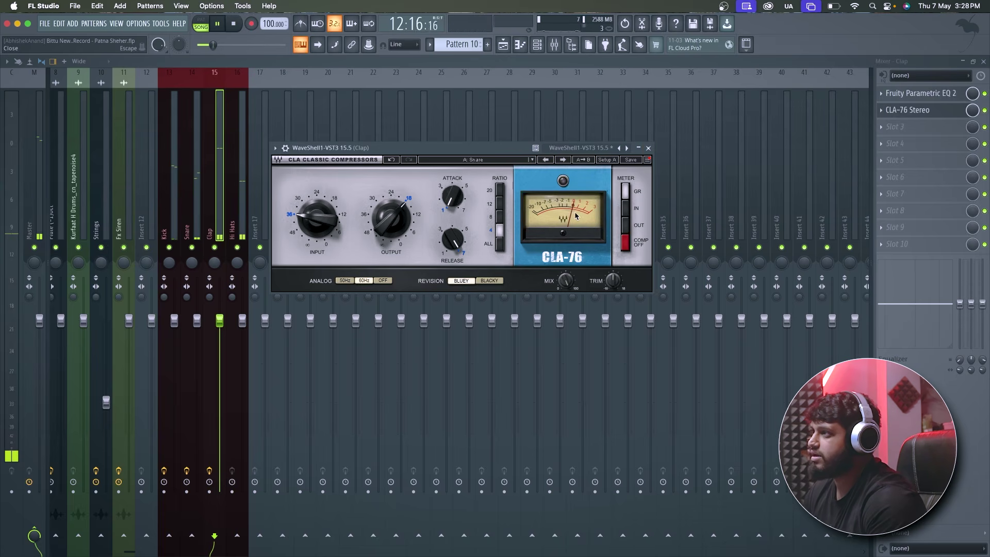
click(490, 282)
click(461, 281)
key(space)
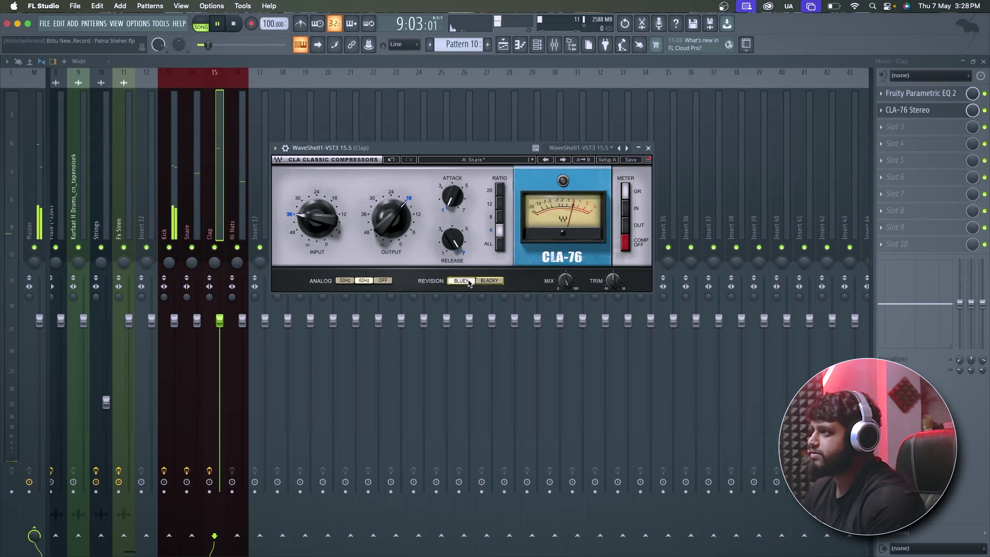
click(648, 148)
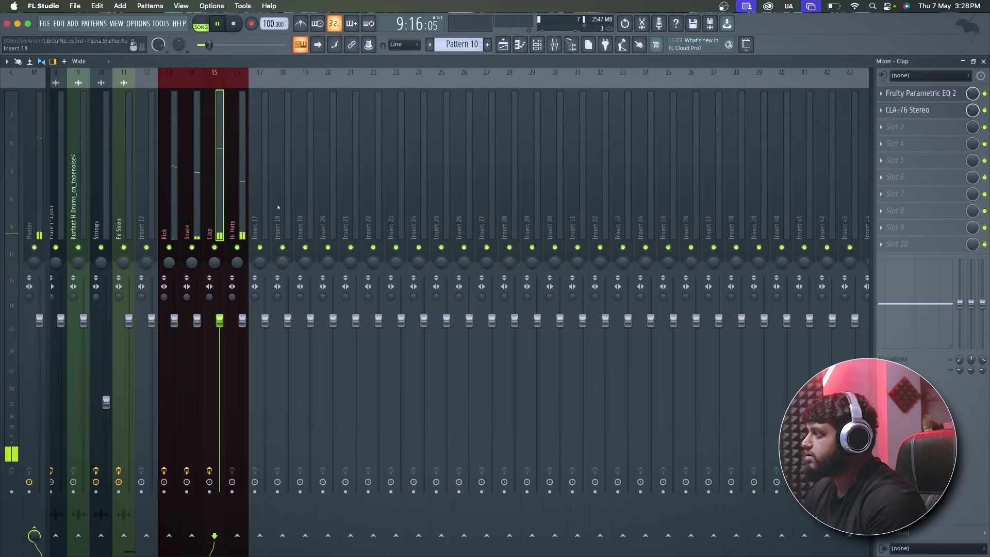
key(space)
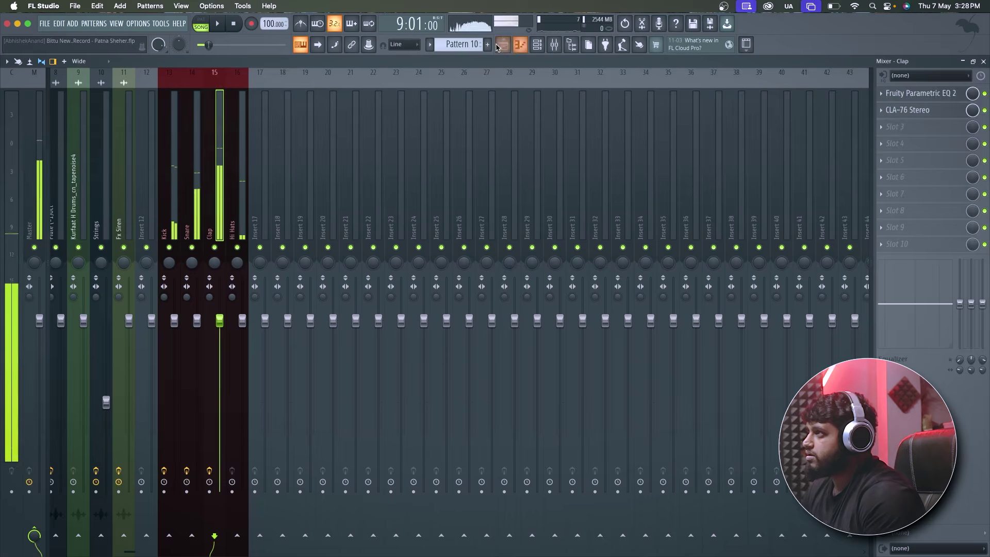
Step: Bring the bass tracks back in the playlist and audition the drums together with them
key(F5)
click(129, 389)
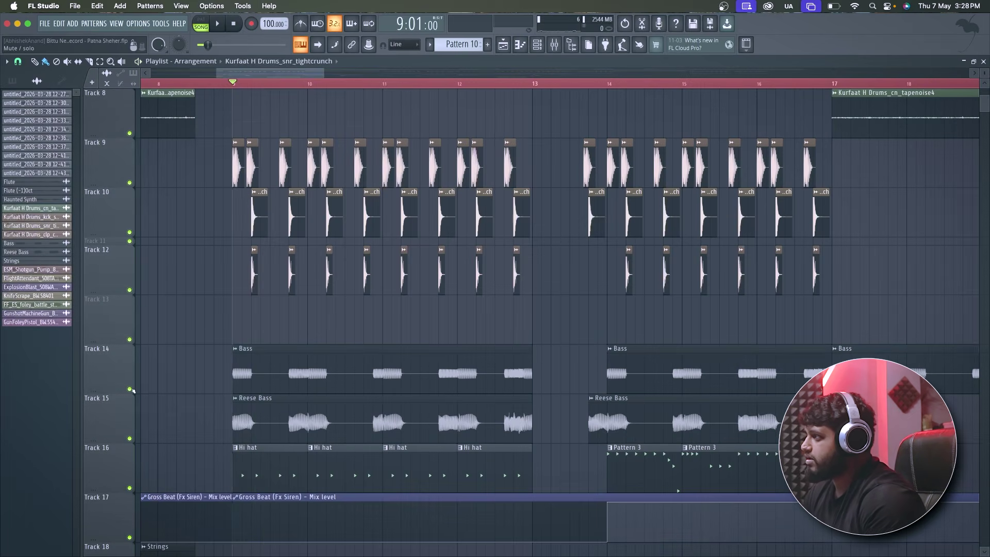
key(space)
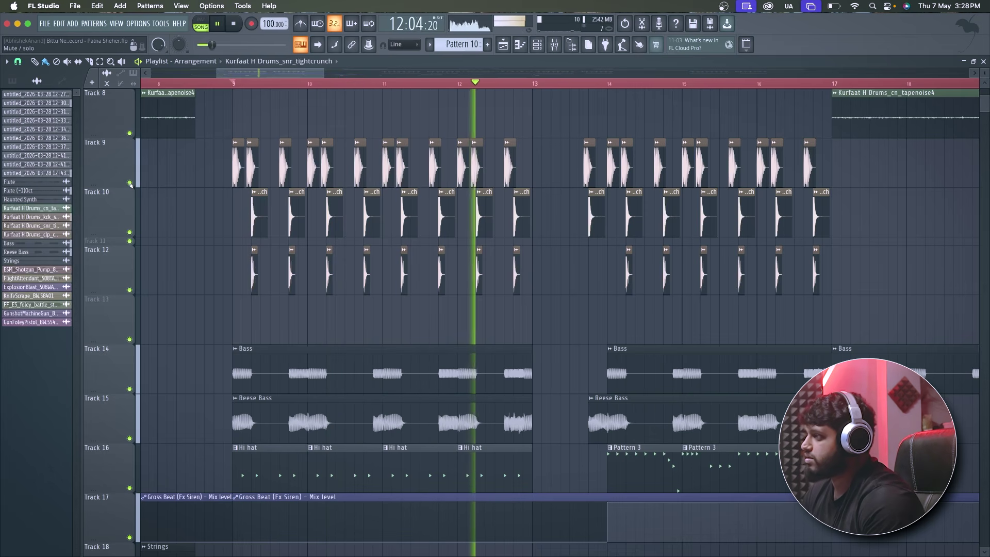
key(space)
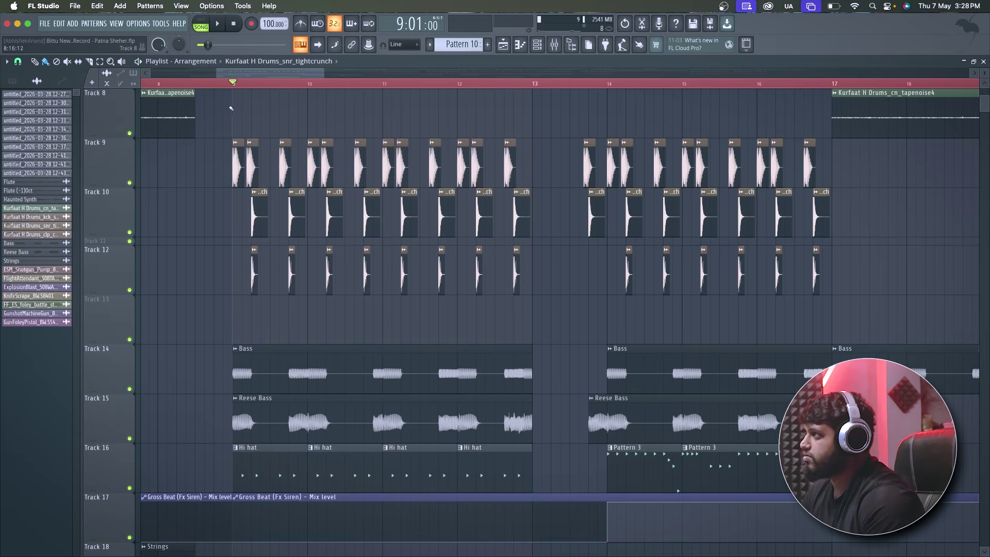
Step: Solo Track 9 in the playlist and enable Tracks 10, 12 and 16 alongside it to isolate the drums
ctrl+click(129, 183)
key(space)
click(130, 232)
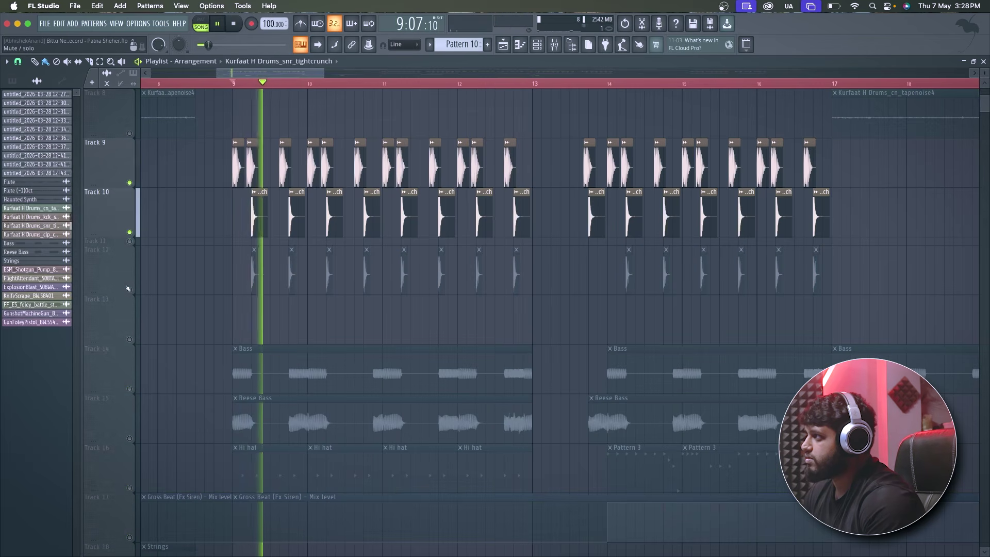
click(130, 291)
key(space)
key(space)
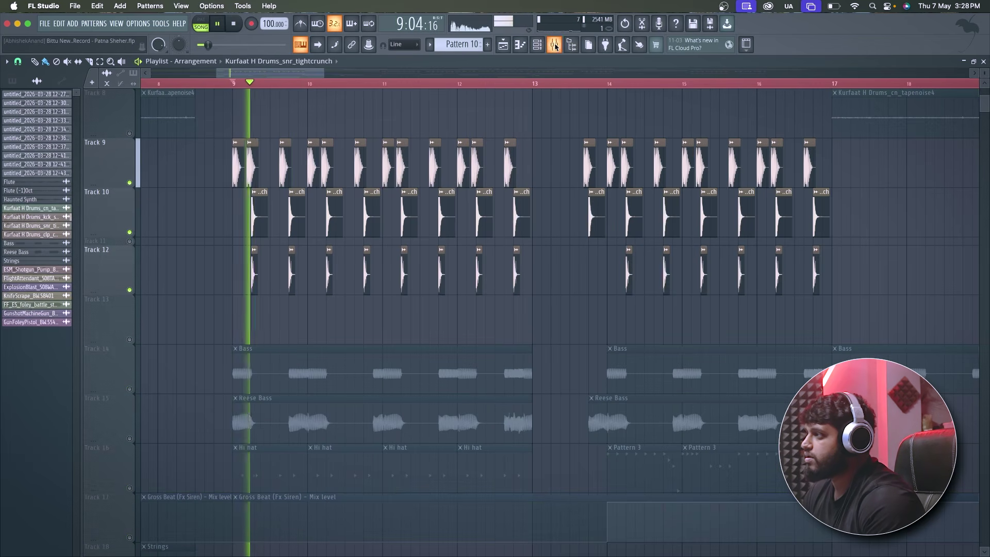
click(129, 488)
key(space)
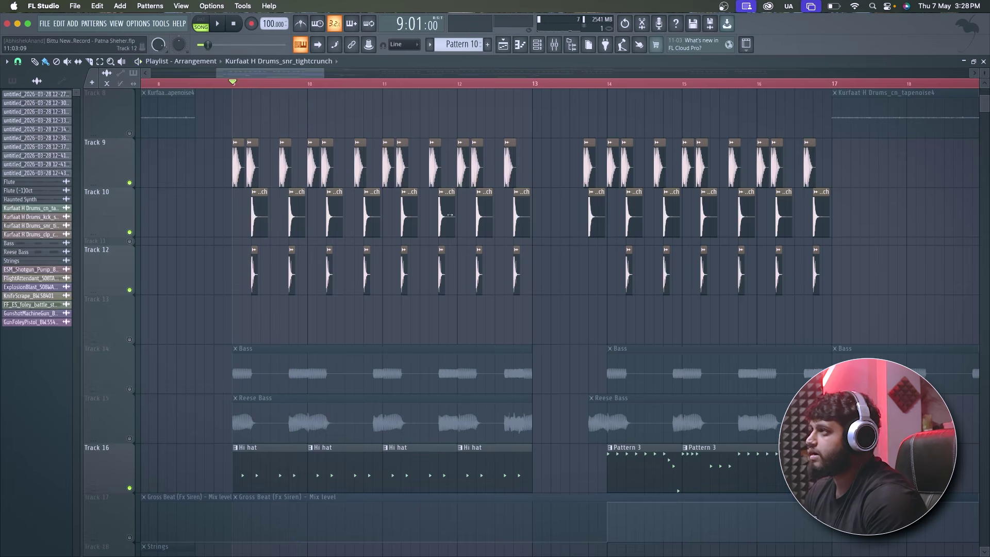
Step: Return to the mixer and audition the isolated drums while checking their levels
click(561, 45)
key(space)
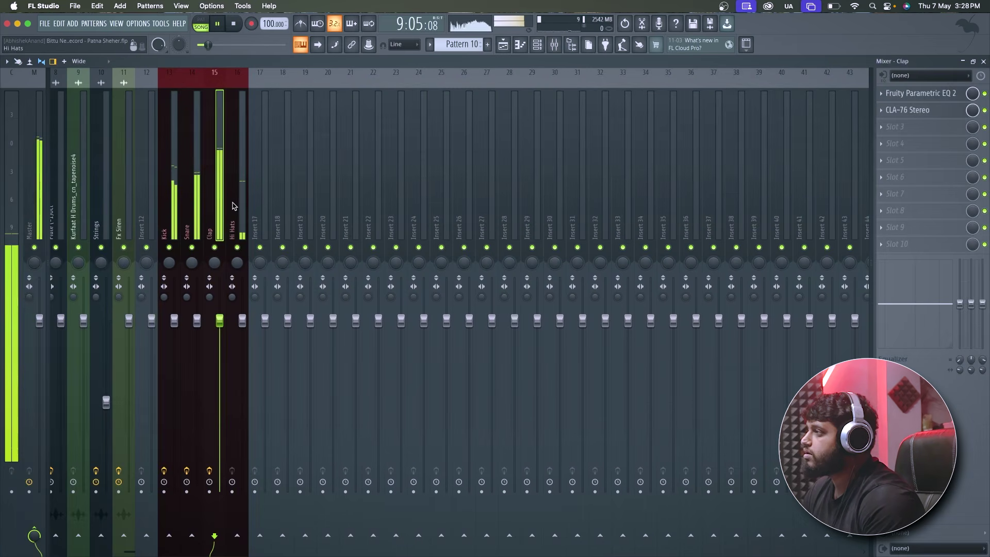
key(space)
key(space)
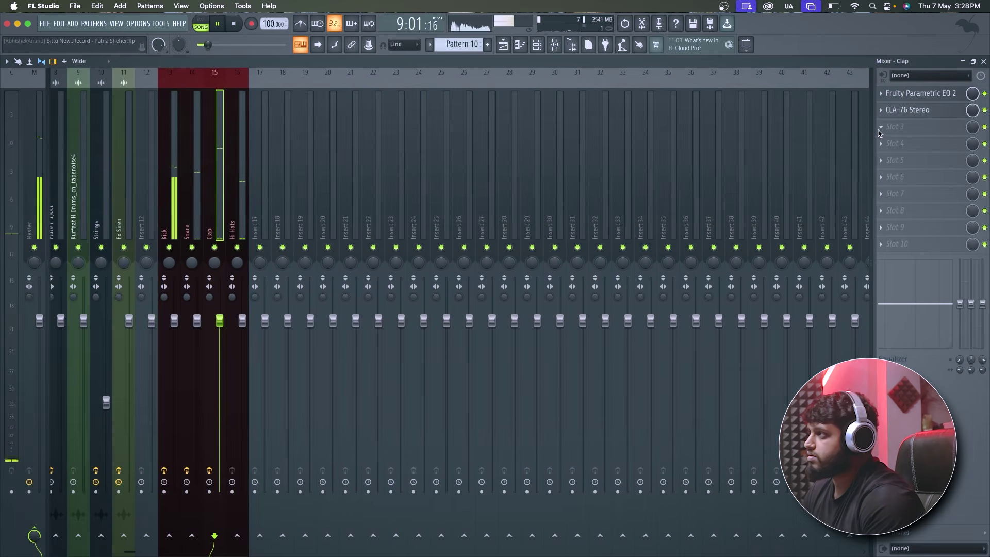
key(space)
Step: Load Fruity WaveShaper in the Clap insert's third effect slot and move its window to a clear area
click(893, 127)
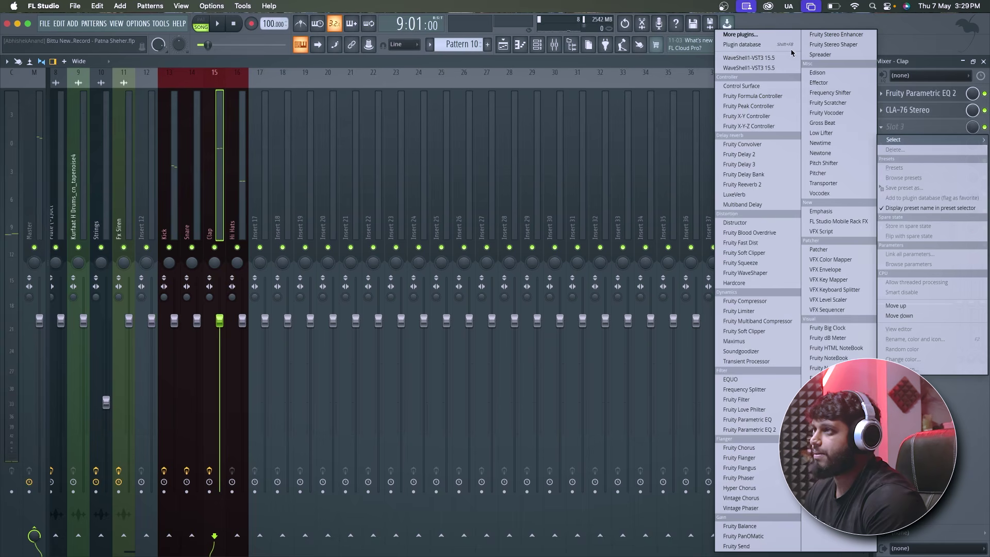
click(762, 34)
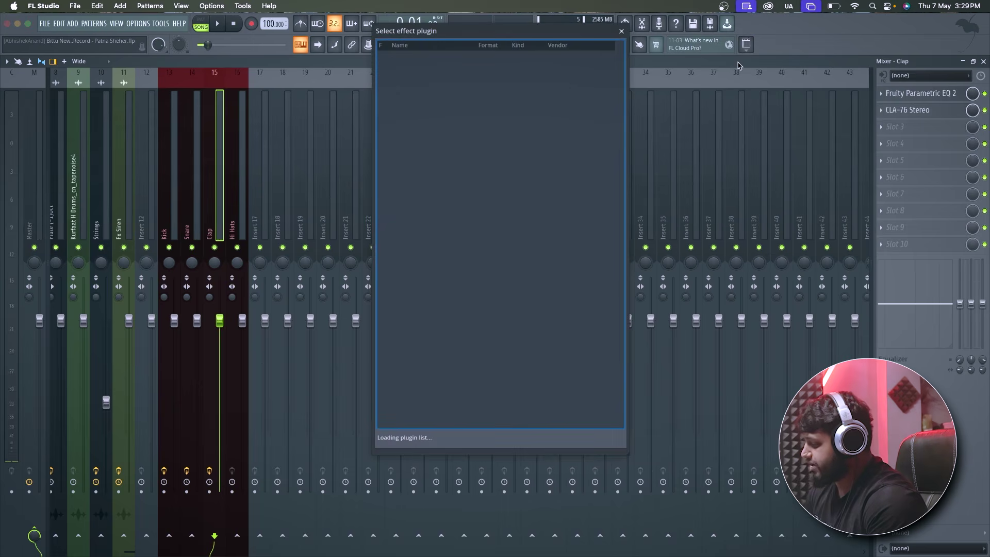
double_click(440, 65)
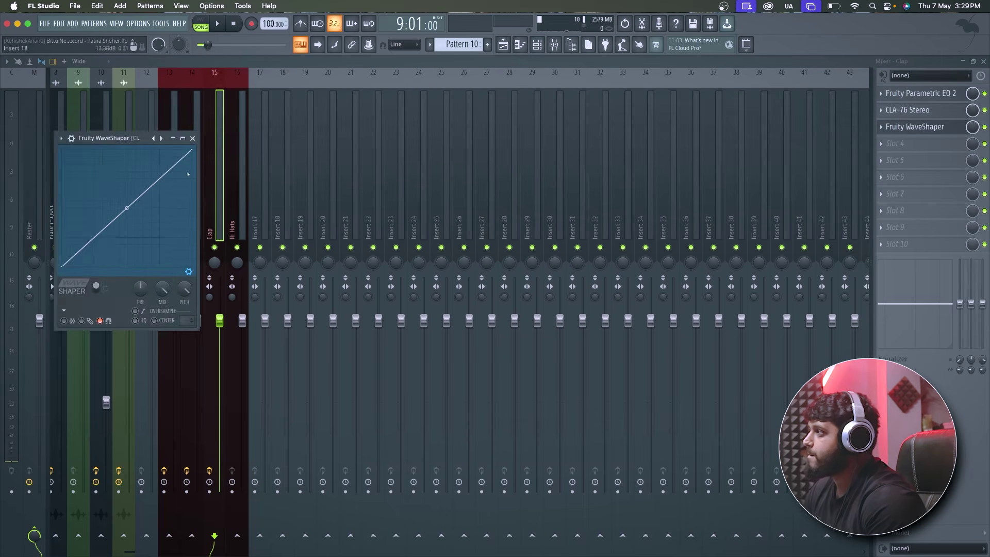
drag(109, 136, 391, 153)
Step: Shape the Clap's WaveShaper into a symmetric S-shaped bipolar curve, lower its post gain, and close the window
drag(412, 233, 411, 206)
click(378, 304)
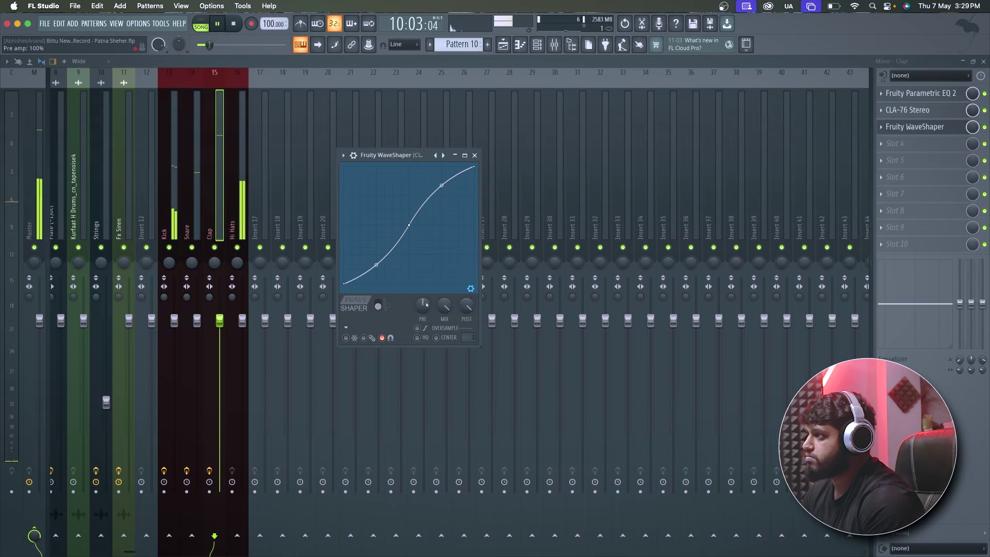
drag(467, 306, 467, 321)
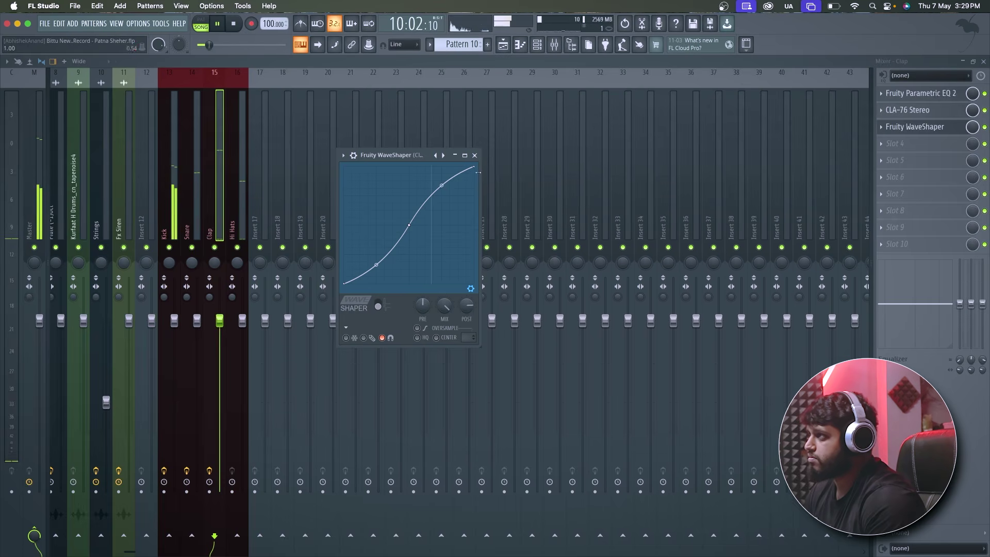
click(474, 154)
key(space)
Step: Load Fruity Parametric EQ 2 in the Hi Hats insert's first effect slot
key(Right)
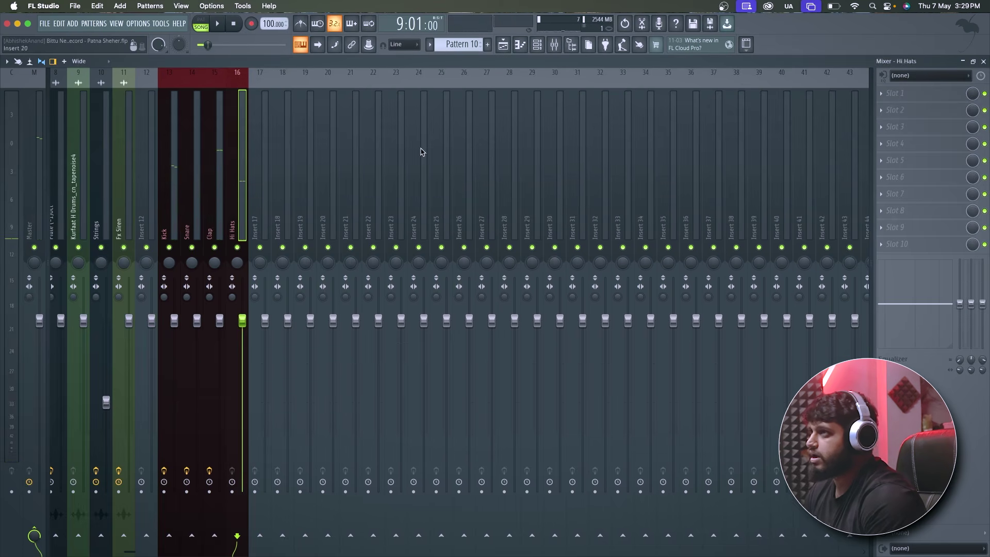
click(892, 94)
click(749, 430)
Step: Change the filter setting of the lowest band in the Hi Hats' equalizer and move that band higher in frequency
right_click(75, 201)
mouse_move(95, 225)
click(129, 252)
drag(77, 199, 117, 199)
Step: Shift a middle band of the Hi Hats' equalizer slightly higher during playback, close the window, and lower the Hi Hats fader slightly
key(space)
drag(221, 198, 240, 194)
click(387, 112)
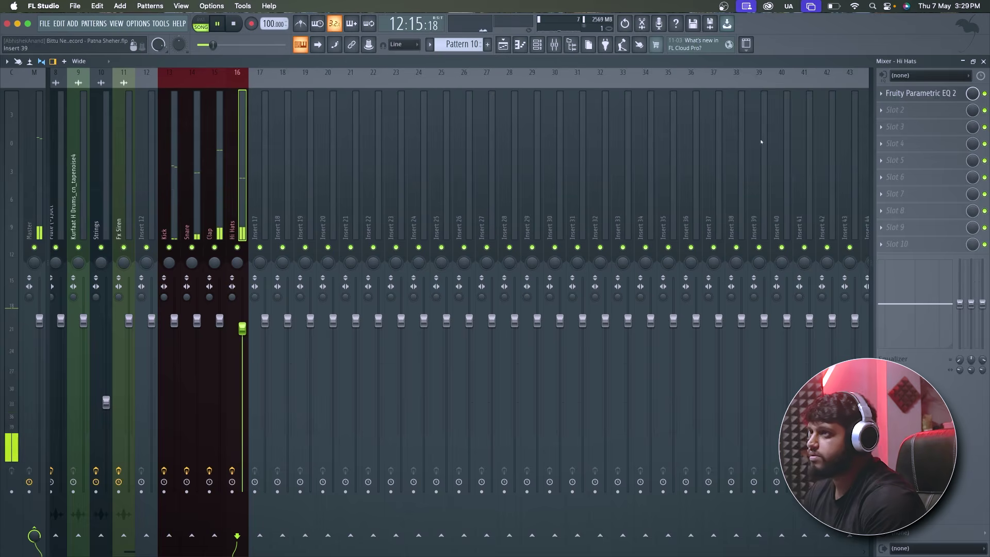
Step: Try Fruity Flanger in the Hi Hats insert's second effect slot
click(888, 124)
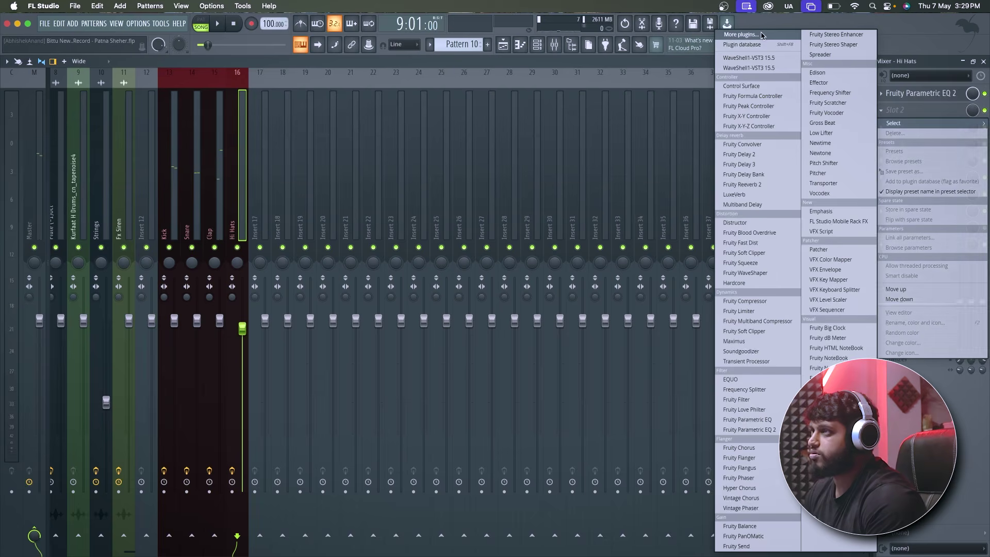
click(762, 35)
text(fla)
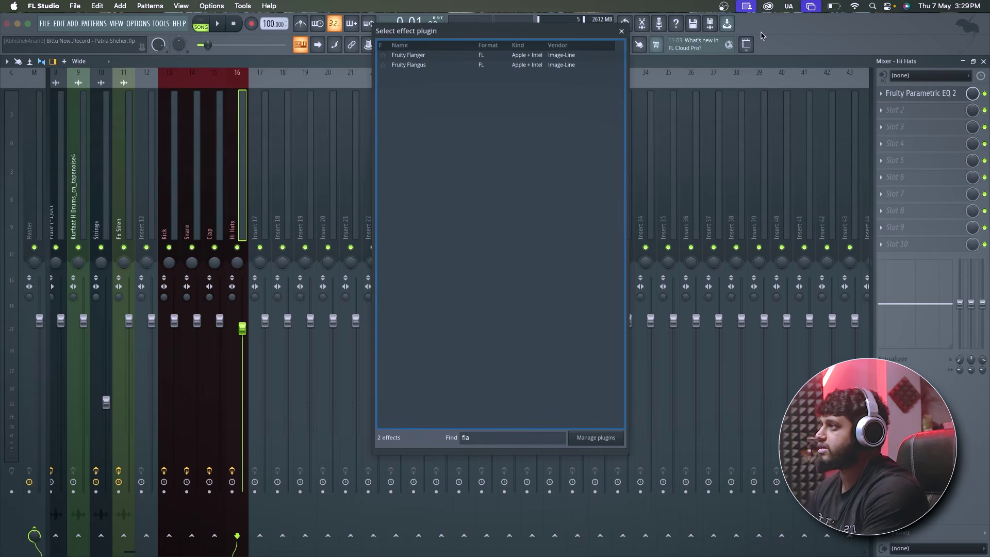
double_click(530, 56)
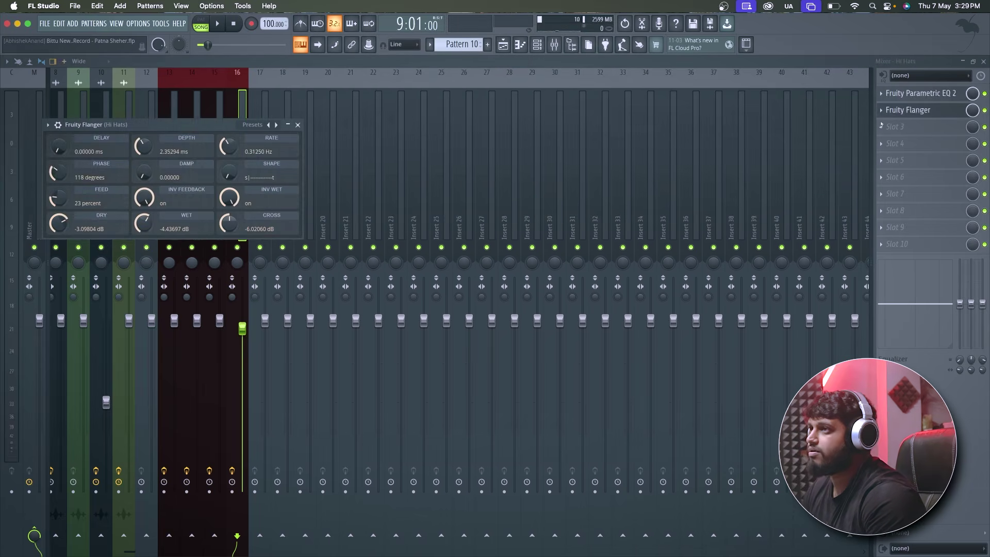
Step: Replace the Hi Hats' Fruity Flanger with Fruity Flangus, audition it, and close its window
click(883, 125)
click(758, 35)
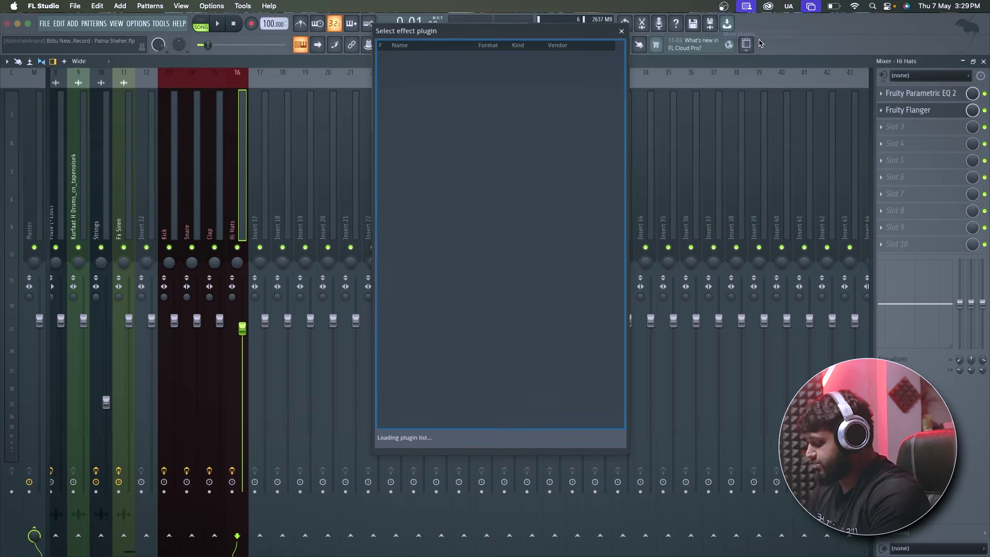
double_click(567, 64)
key(space)
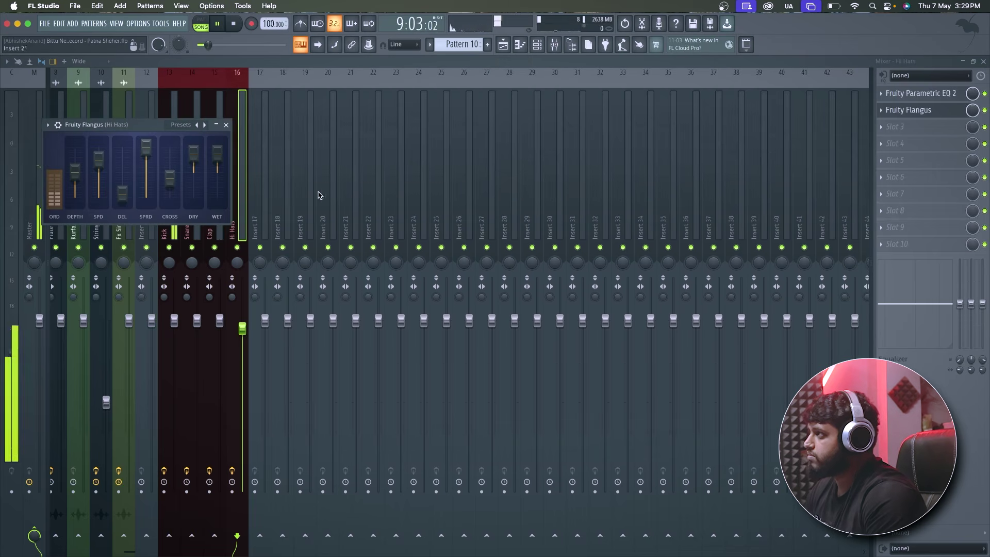
click(226, 124)
Step: Solo the Hi Hats insert and compare its sound with the effects bypassed and enabled
right_click(238, 248)
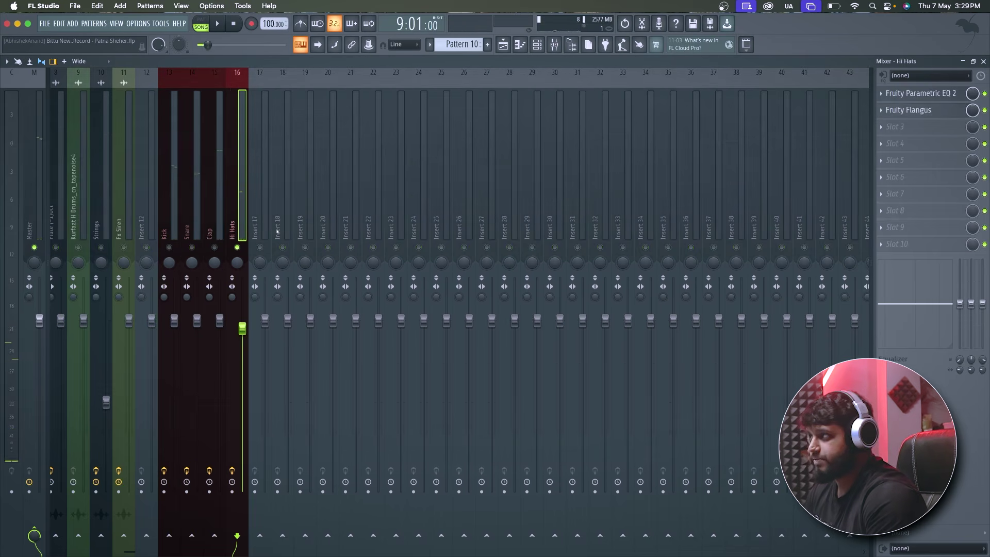
key(space)
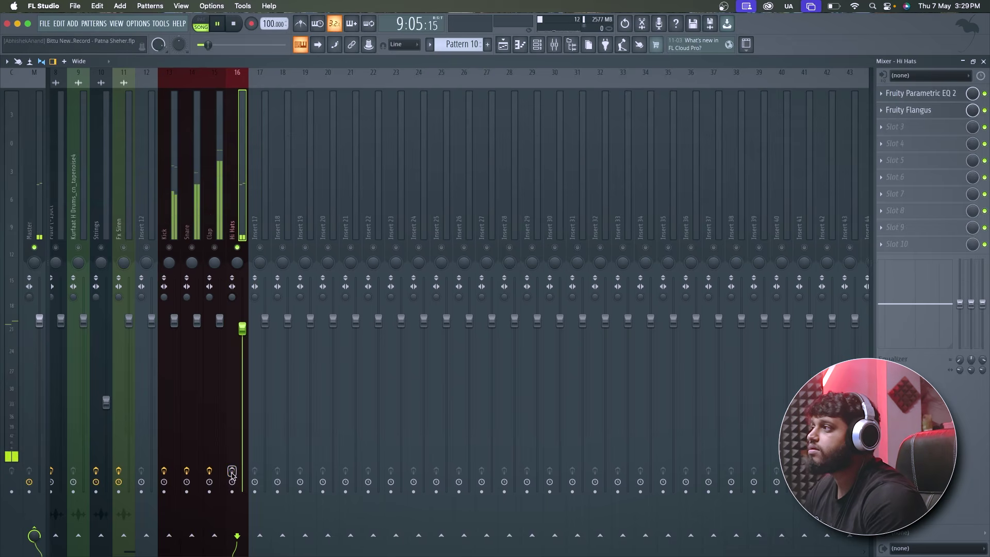
key(space)
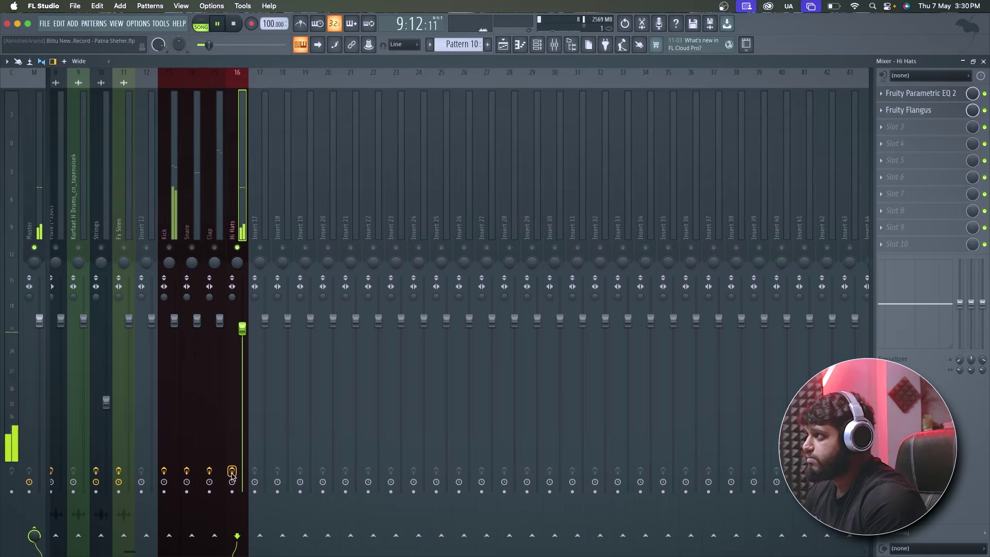
key(space)
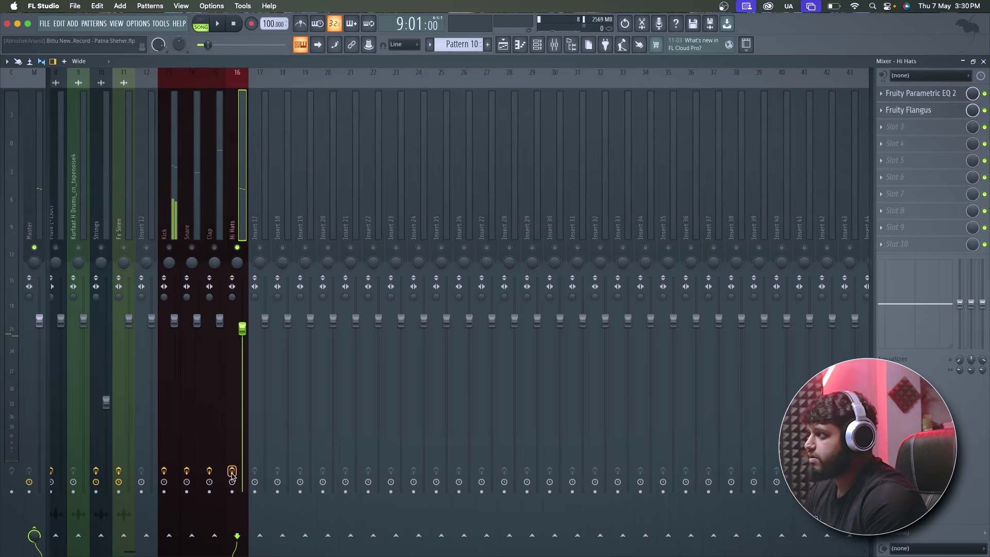
Step: Unsolo the Hi Hats insert and audition it together with the other drums
right_click(238, 248)
key(space)
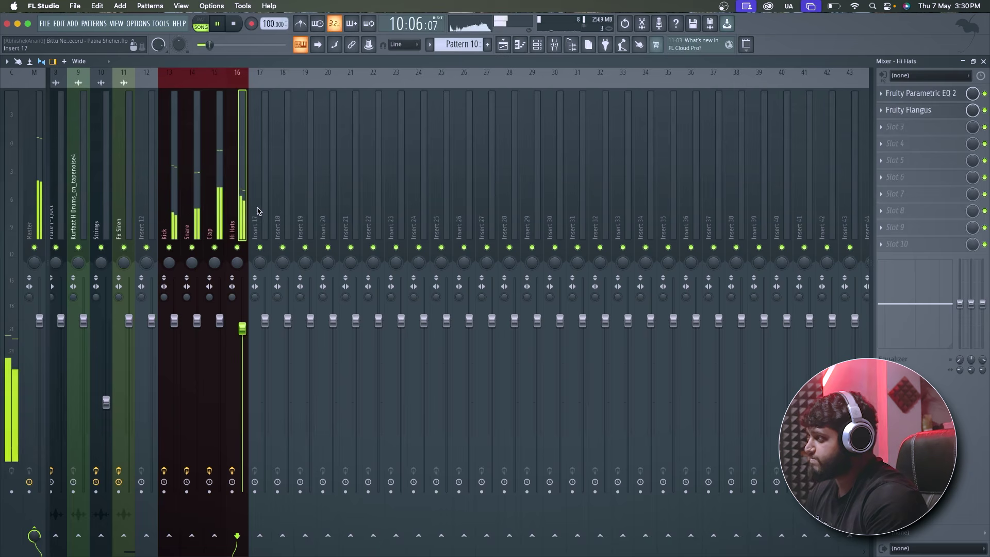
key(space)
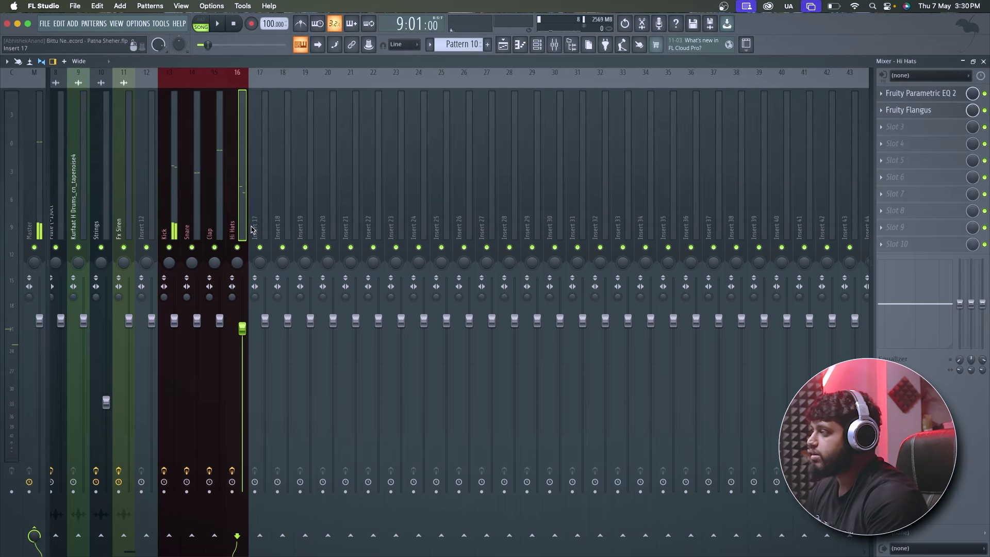
Step: Rename insert 17 as Drum Bus with the same dark red colour as the drum inserts, and move it to track 18
click(263, 221)
click(293, 220)
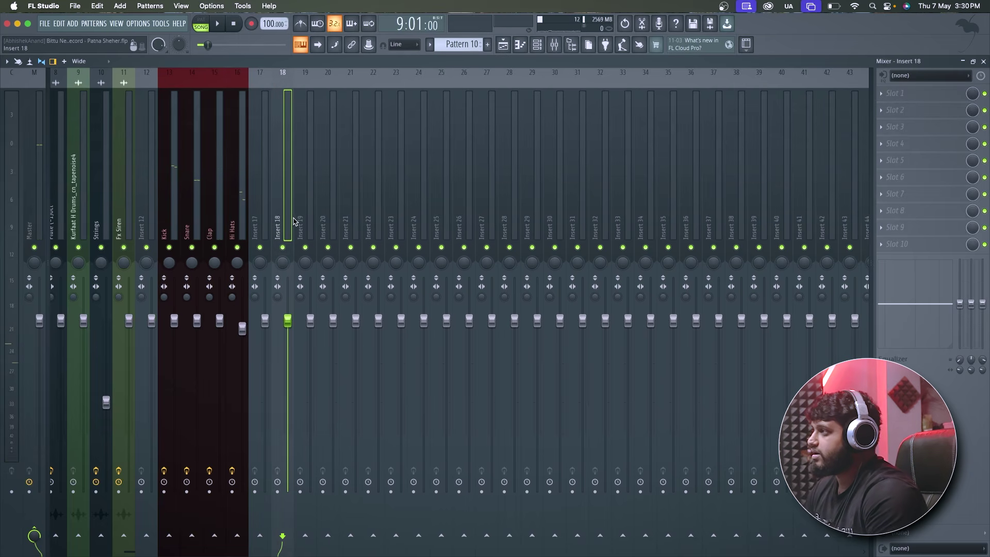
click(268, 219)
click(287, 215)
click(269, 220)
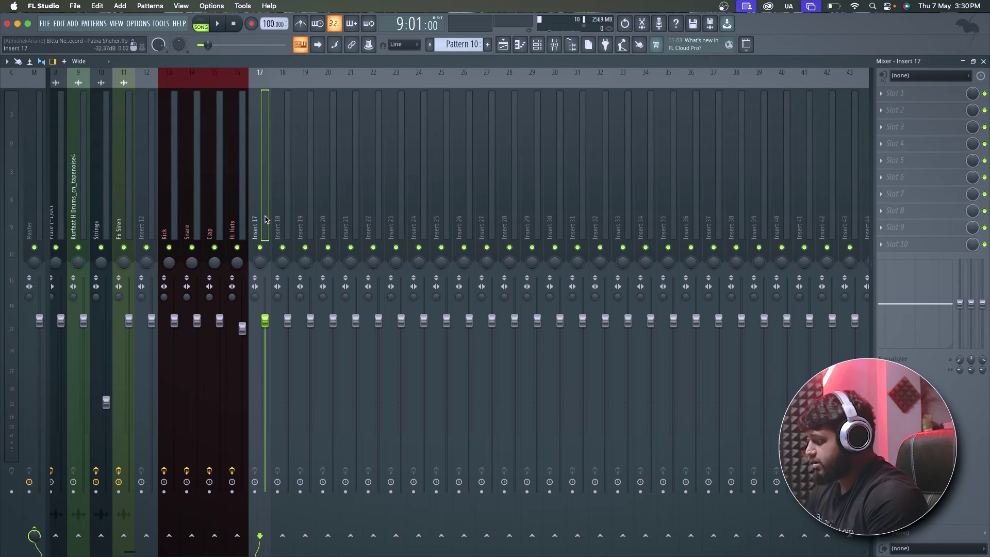
key(F2)
text(Drum Bus)
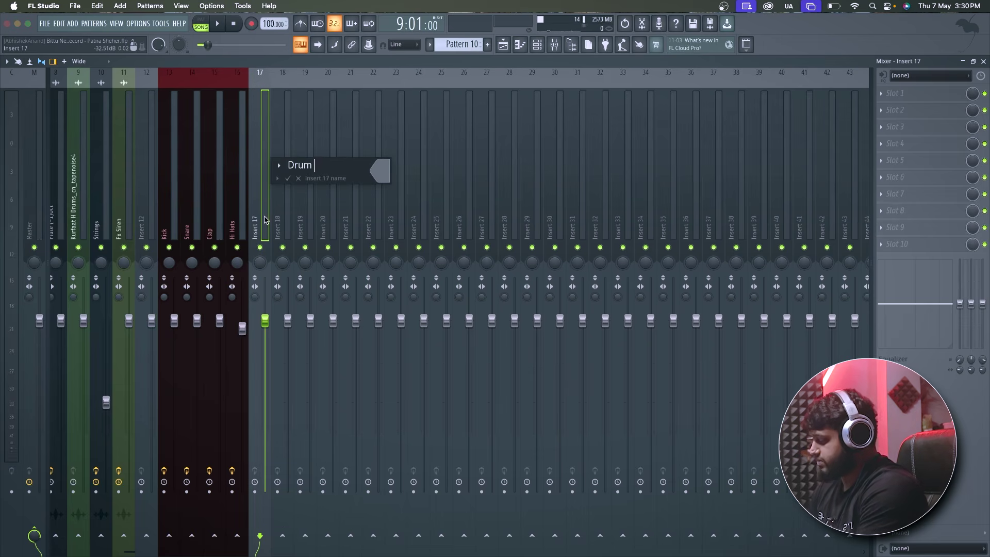
click(394, 183)
click(468, 223)
drag(550, 263, 553, 285)
key(Return)
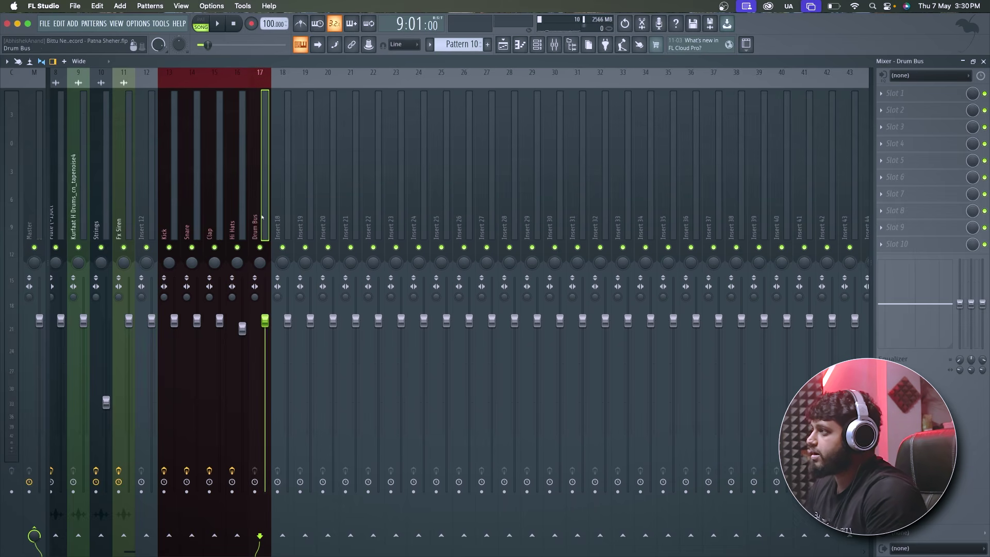
key(alt+Right)
Step: Route the Kick, Snare, Clap and Hi Hats inserts to the Drum Bus only
click(170, 229)
click(187, 231)
click(233, 232)
click(170, 233)
drag(170, 232, 243, 235)
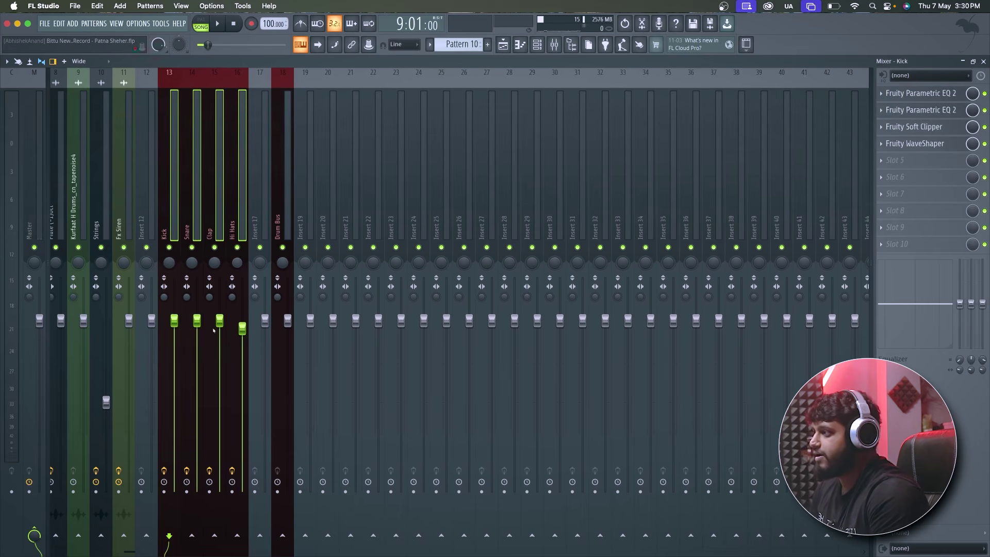
right_click(282, 536)
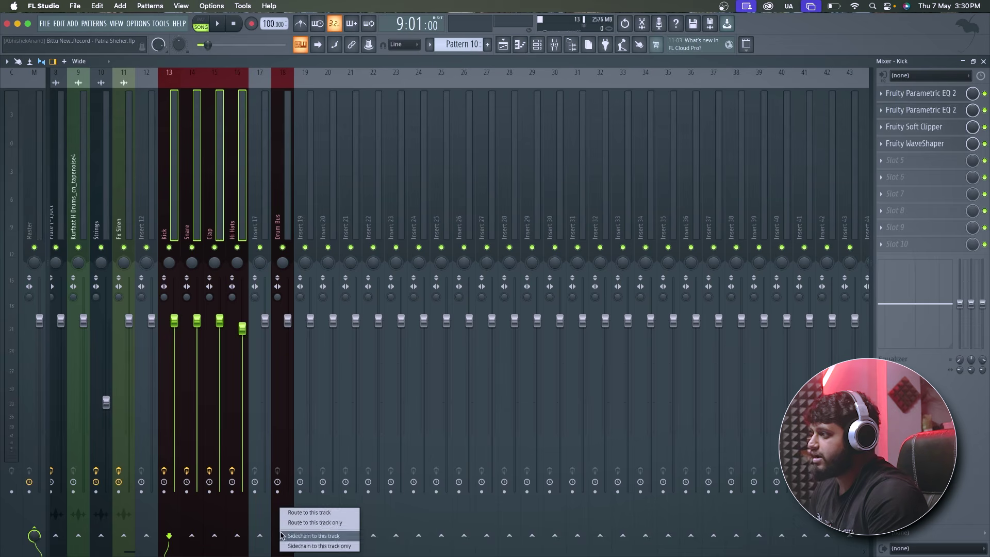
click(318, 524)
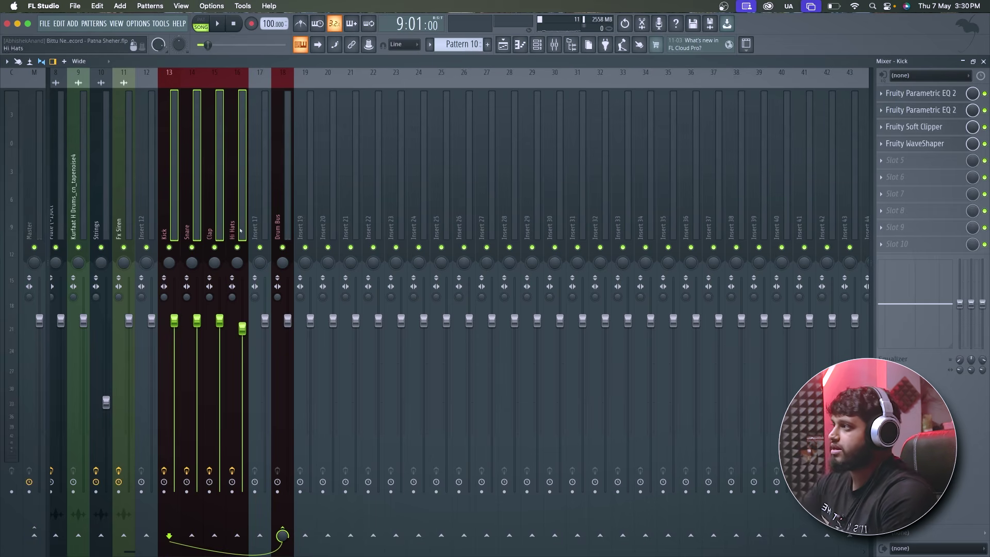
Step: Check the individual drum inserts and the Drum Bus after the routing change
click(210, 224)
click(230, 222)
click(284, 222)
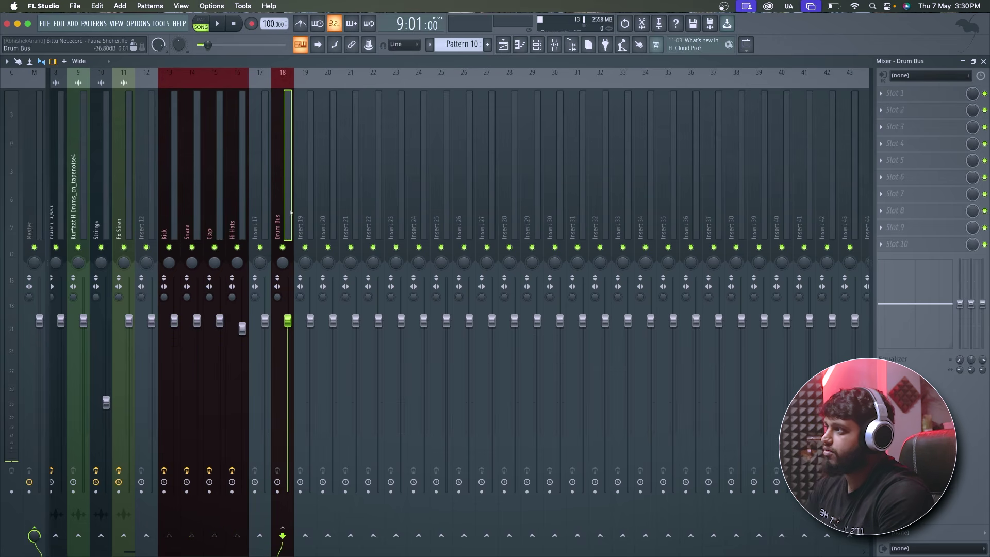
click(177, 231)
click(225, 220)
click(238, 220)
click(284, 219)
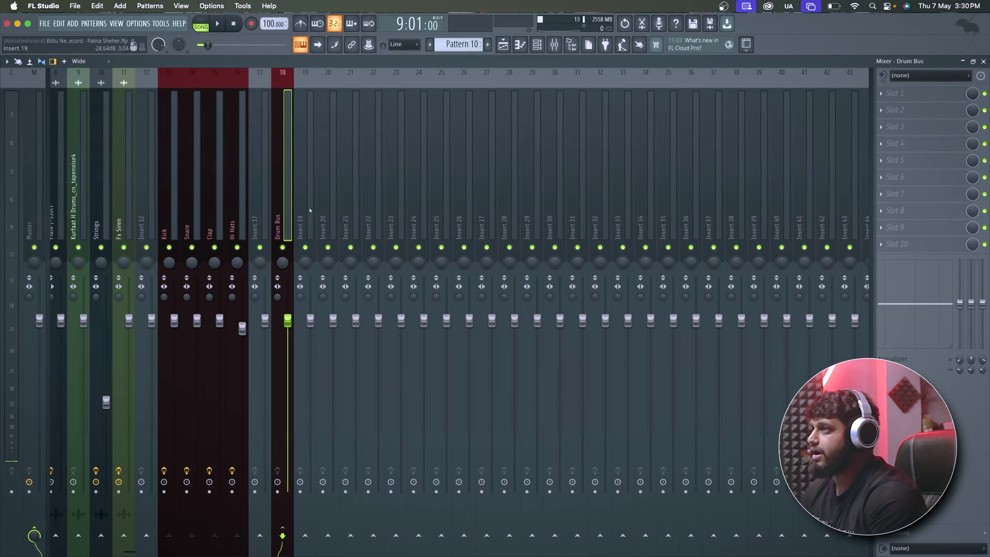
Step: Load Fruity Parametric EQ 2 in the Drum Bus's first slot with the 40Hz + 18kHz cut preset, auditioning it during playback
click(895, 93)
mouse_move(894, 106)
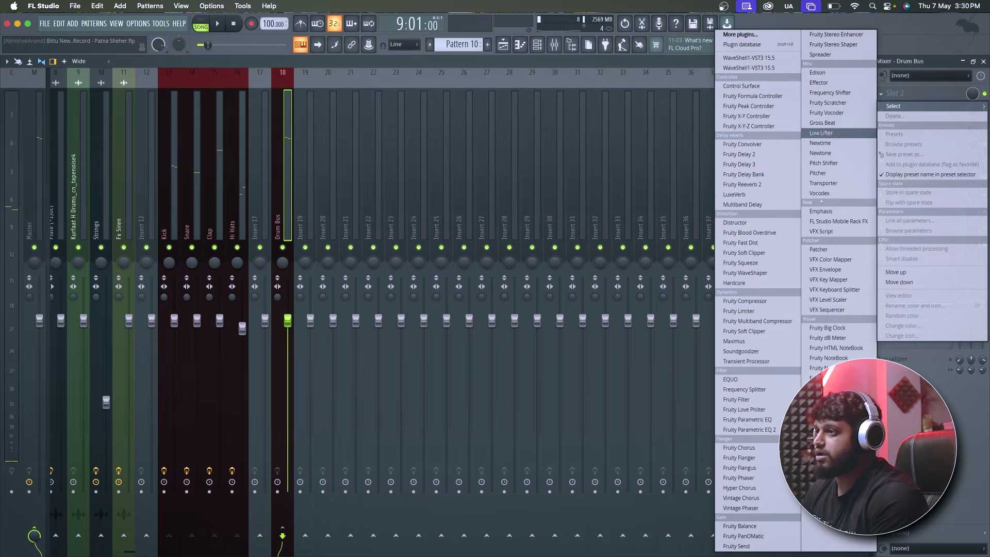
click(747, 429)
key(space)
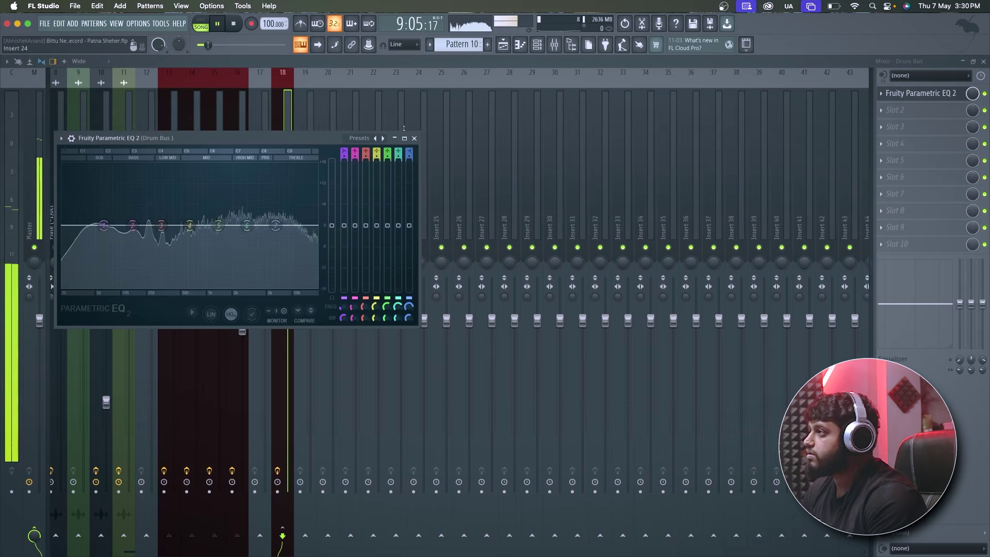
click(359, 138)
click(397, 177)
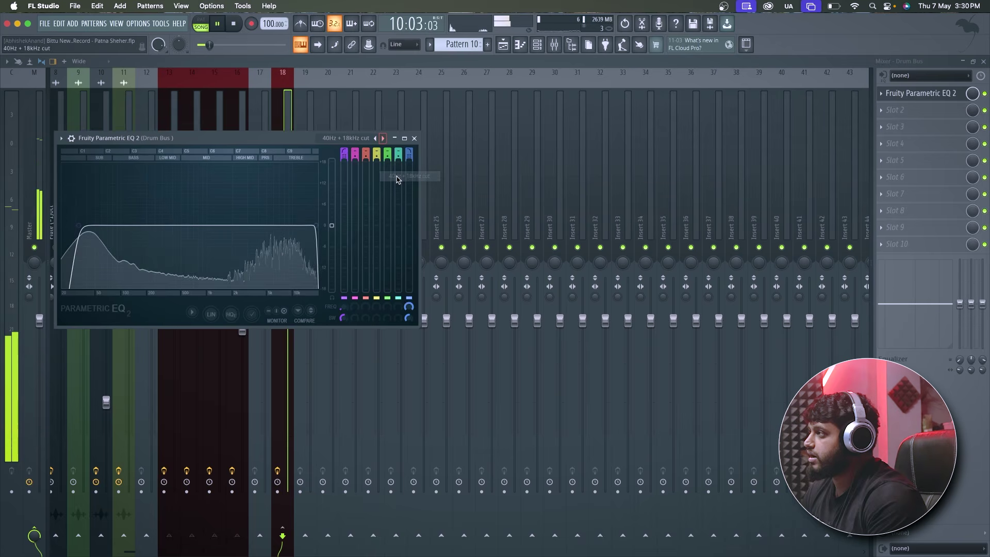
key(space)
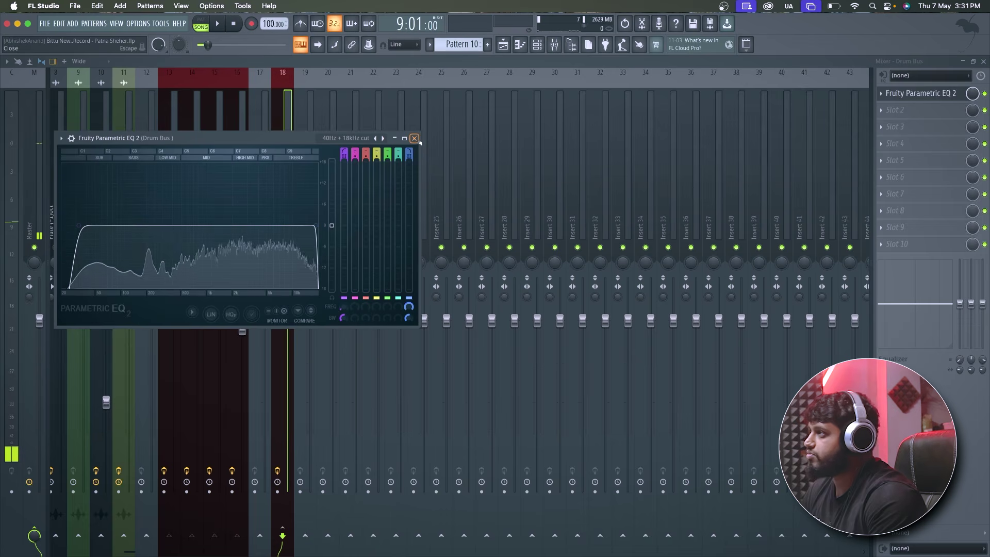
click(414, 138)
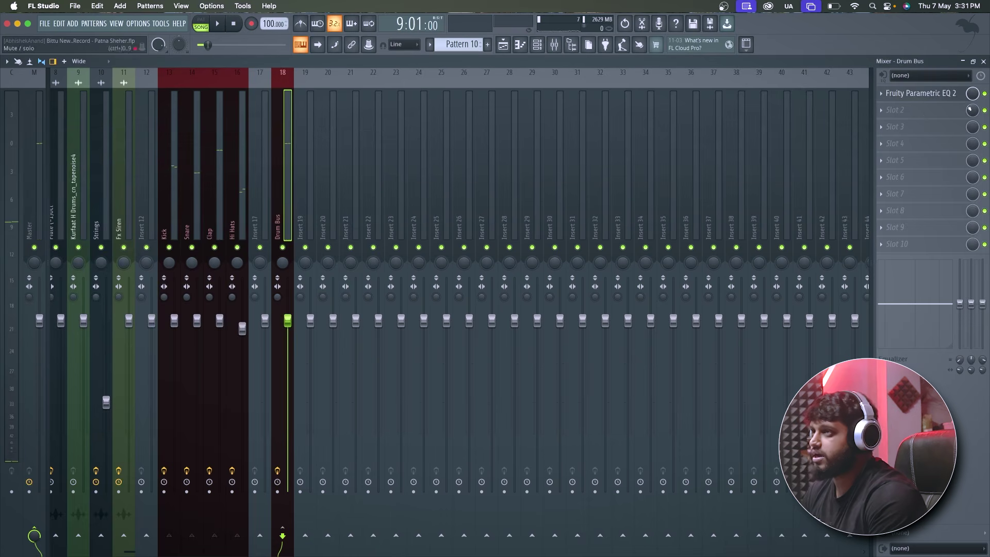
Step: Try SSLGChannel Stereo from WaveShell1-VST3 15.5 in the Drum Bus's second effect slot
click(924, 114)
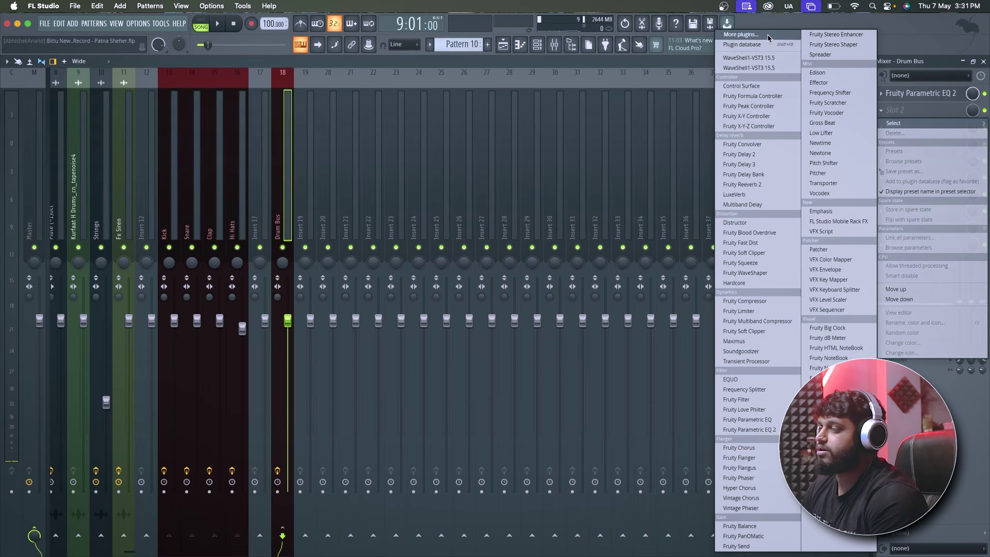
click(760, 60)
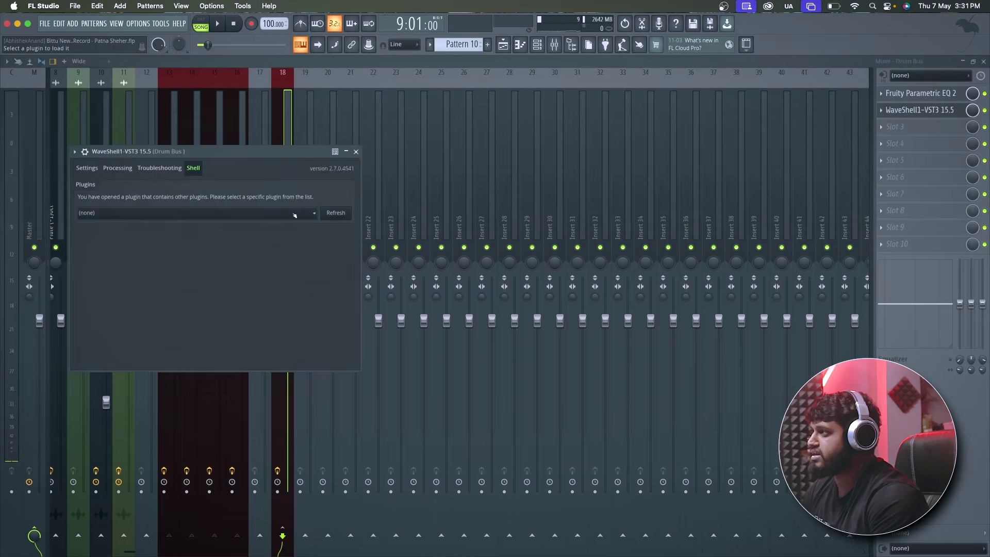
key(Down)
key(Down)
key(Down)
key(Down)
key(Down)
key(Down)
key(Down)
key(Down)
key(Down)
key(Down)
key(Down)
key(Down)
key(Down)
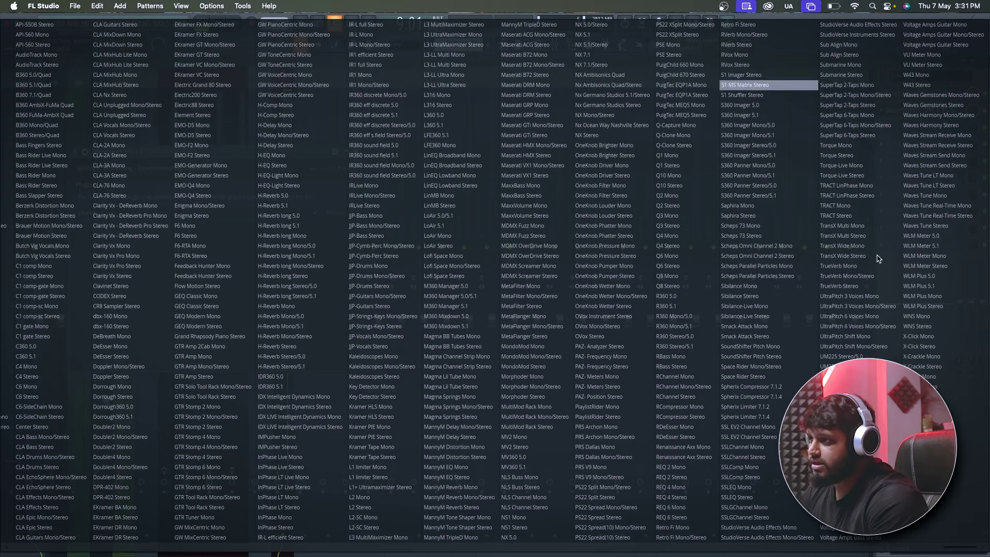
key(Down)
key(Down)
key(Down)
key(Down)
key(Down)
key(Down)
key(Down)
key(Down)
key(Down)
key(Down)
key(Down)
key(Down)
key(Down)
key(Down)
key(Down)
key(Down)
key(Down)
key(Down)
key(Down)
key(Down)
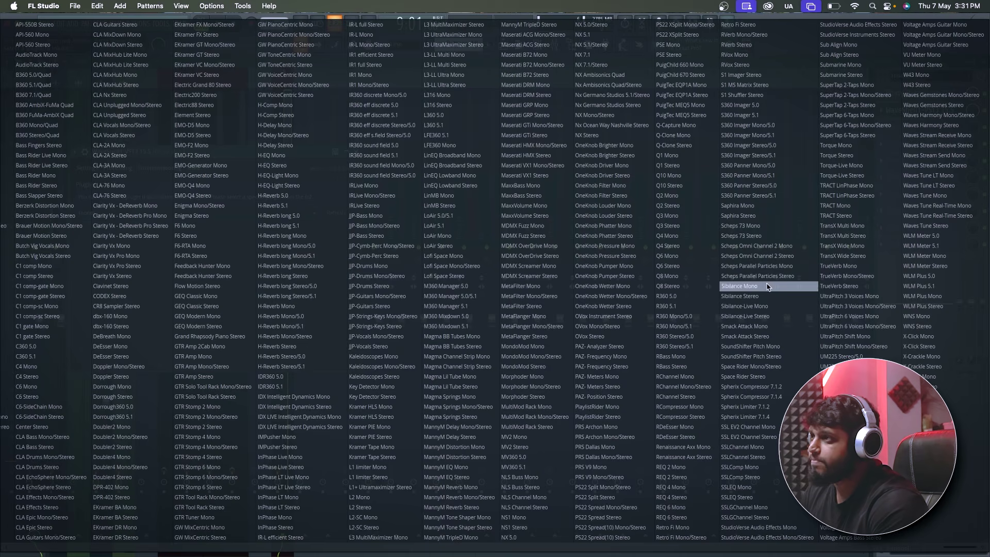
click(768, 518)
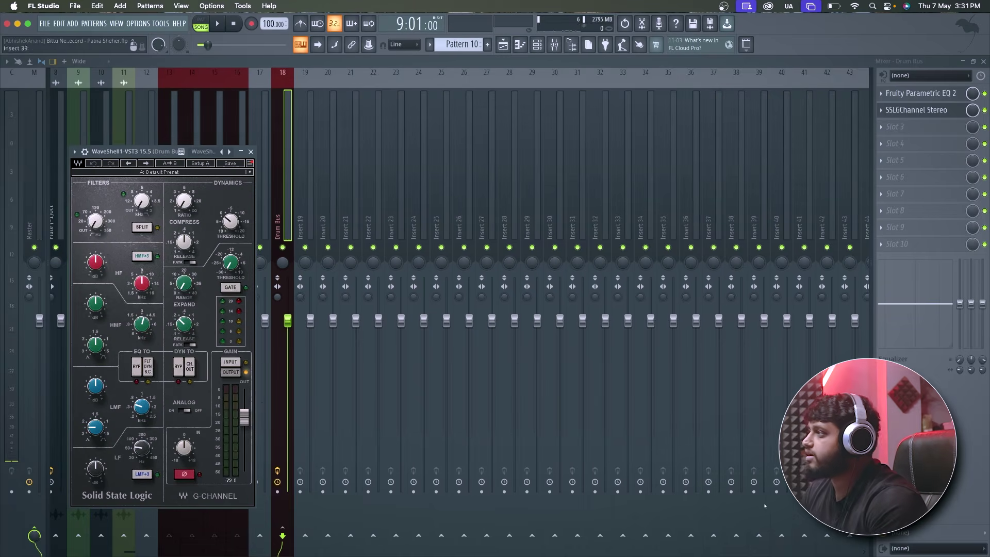
Step: Remove SSLGChannel Stereo from the Drum Bus's second effect slot
drag(137, 153, 549, 113)
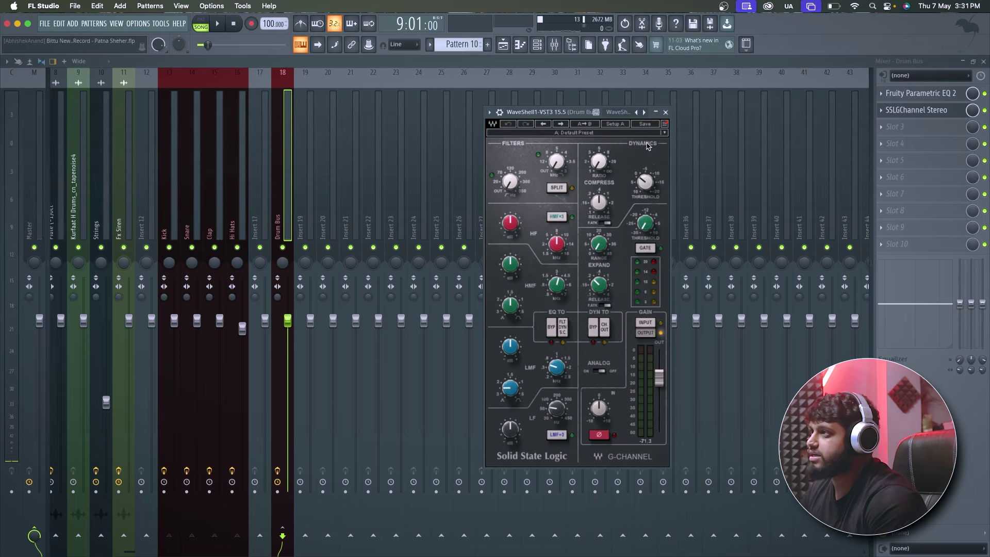
click(666, 112)
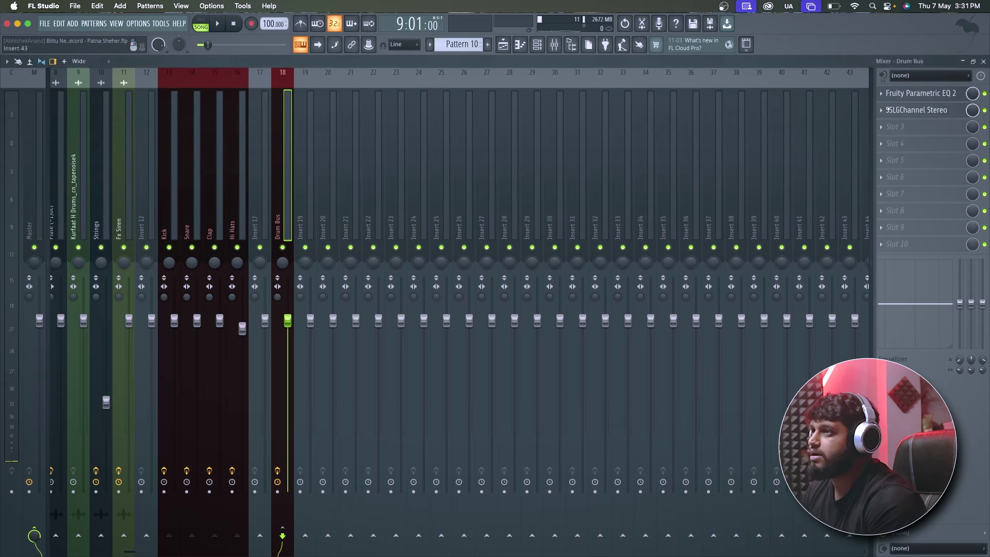
right_click(894, 109)
click(896, 132)
key(Return)
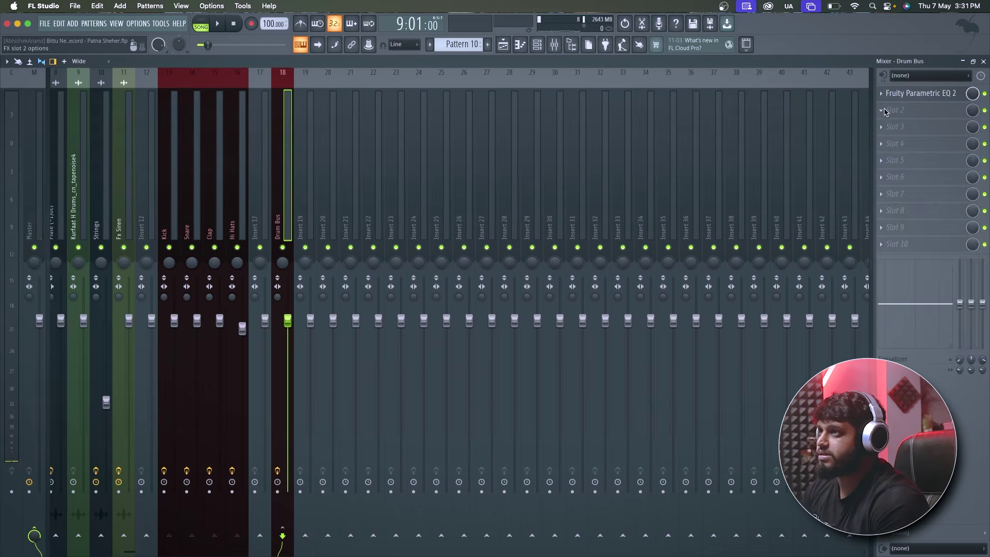
Step: Load SSLComp Stereo from WaveShell1-VST3 15.5 in the Drum Bus's second effect slot
click(896, 110)
click(841, 516)
click(549, 173)
text(s360)
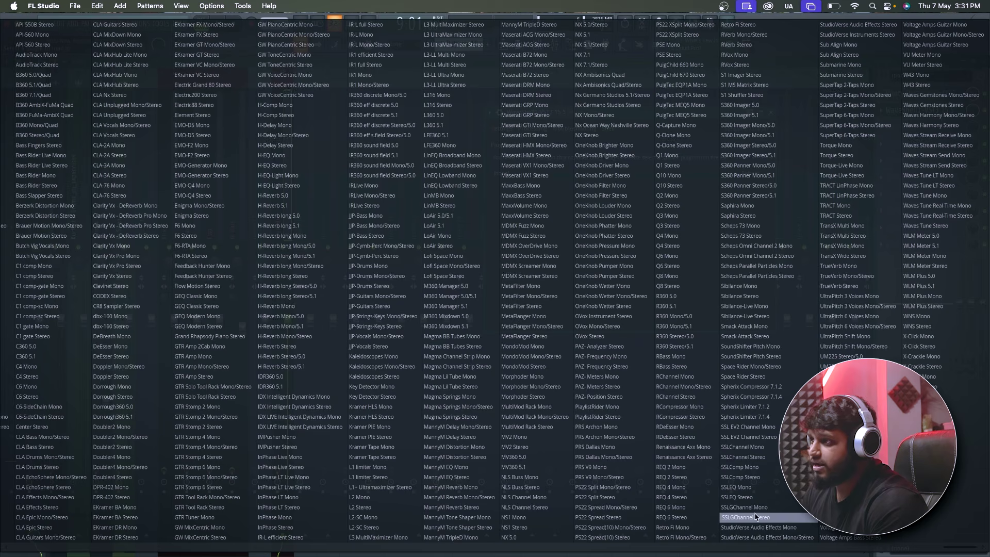
click(755, 479)
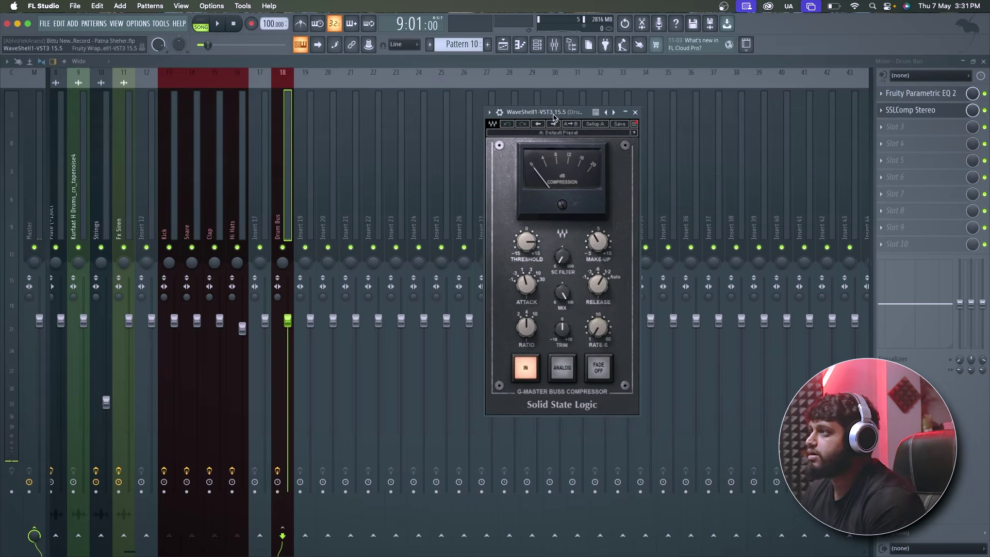
drag(555, 176, 548, 166)
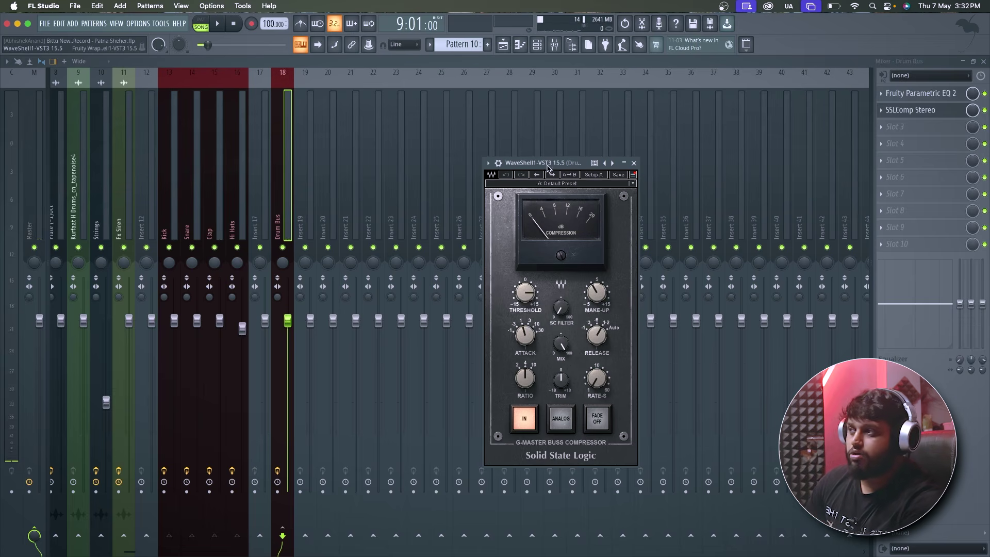
drag(547, 168, 530, 151)
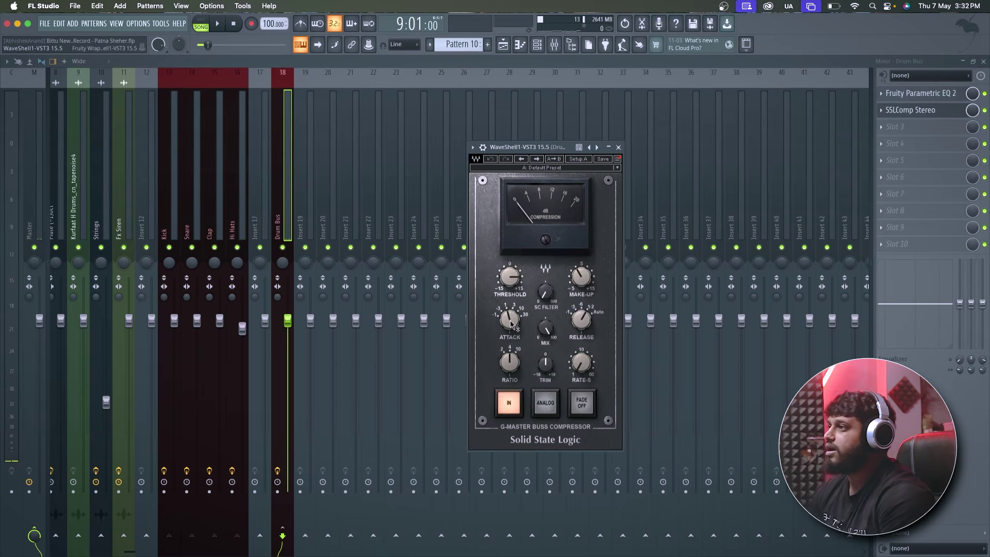
Step: Apply the Gil Norton SSL Master Buss Compressor preset to SSLComp Stereo
click(544, 169)
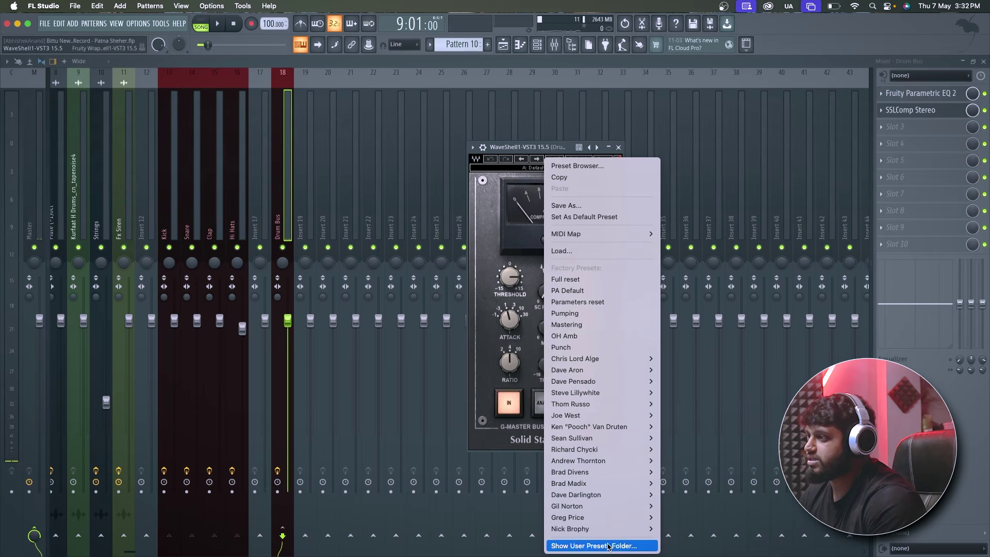
mouse_move(620, 534)
mouse_move(634, 517)
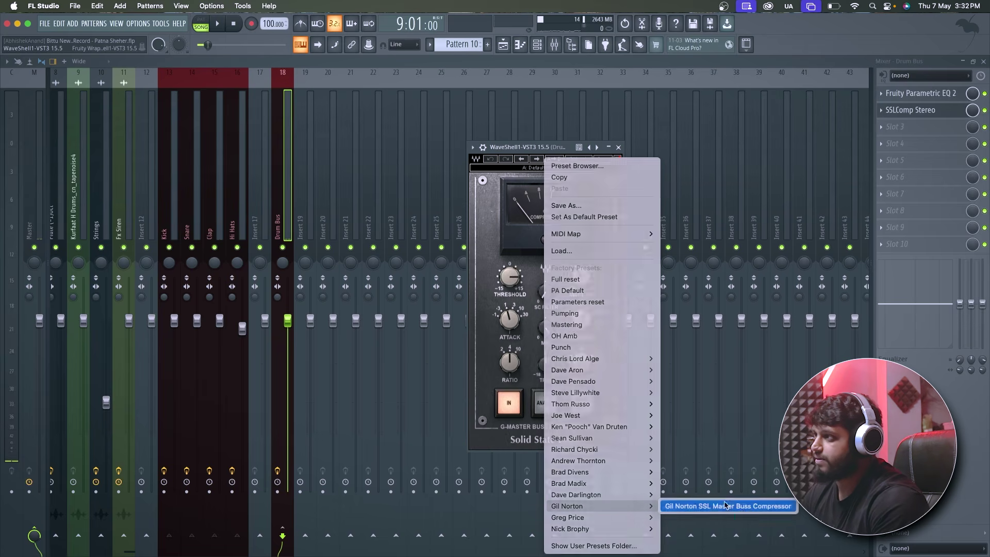
click(743, 508)
Step: Adjust the bus compressor's threshold by ear while the drums play, trying 3.1 dB and about 1.9 dB before raising it
key(space)
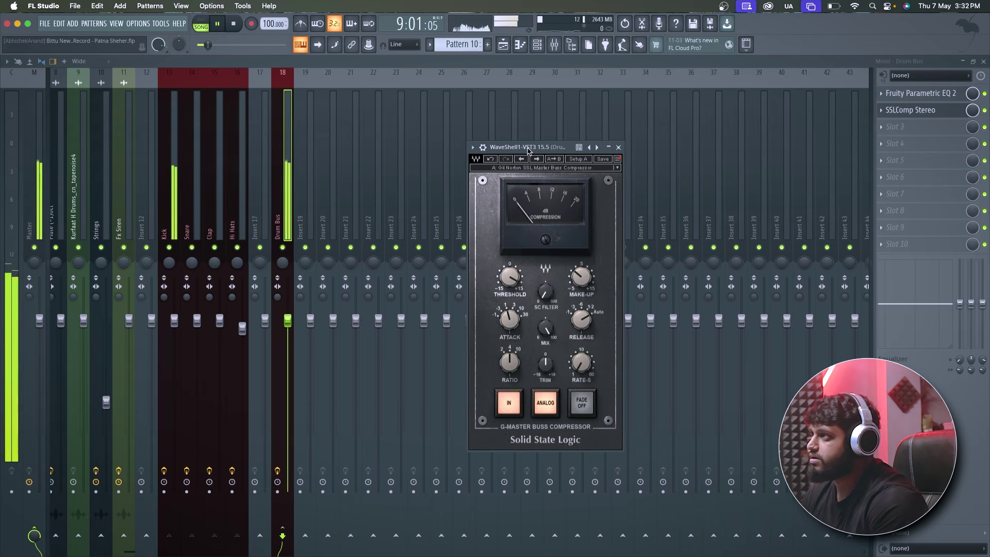
drag(510, 277, 510, 285)
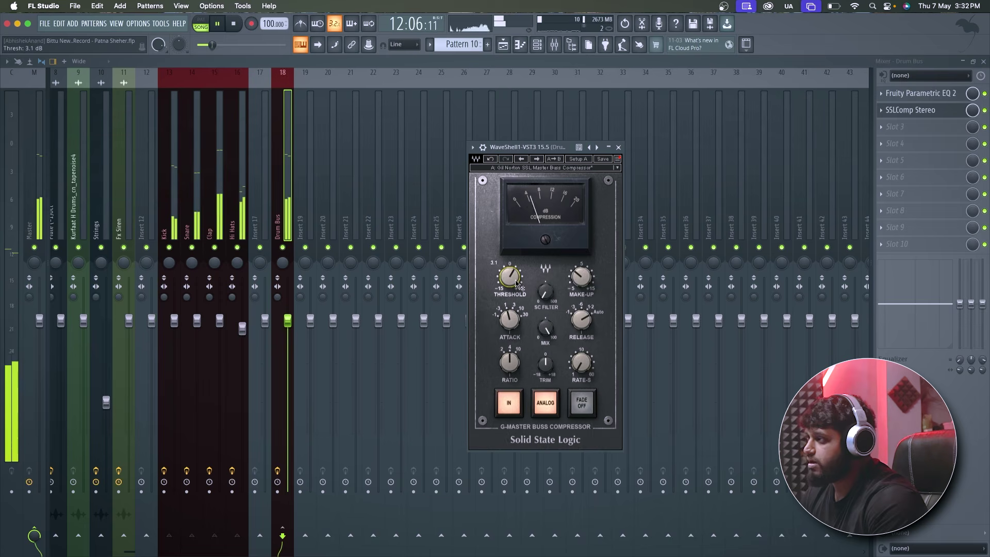
key(space)
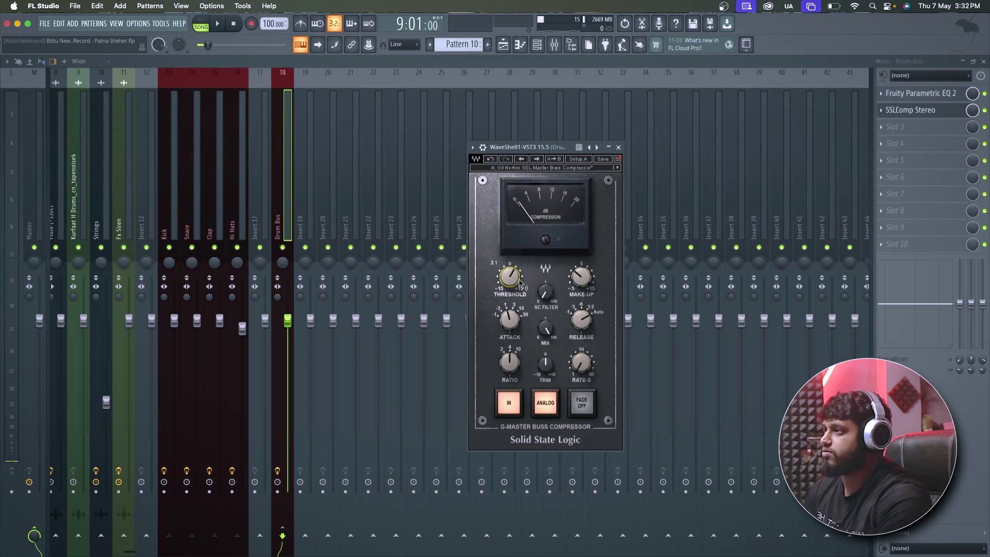
key(space)
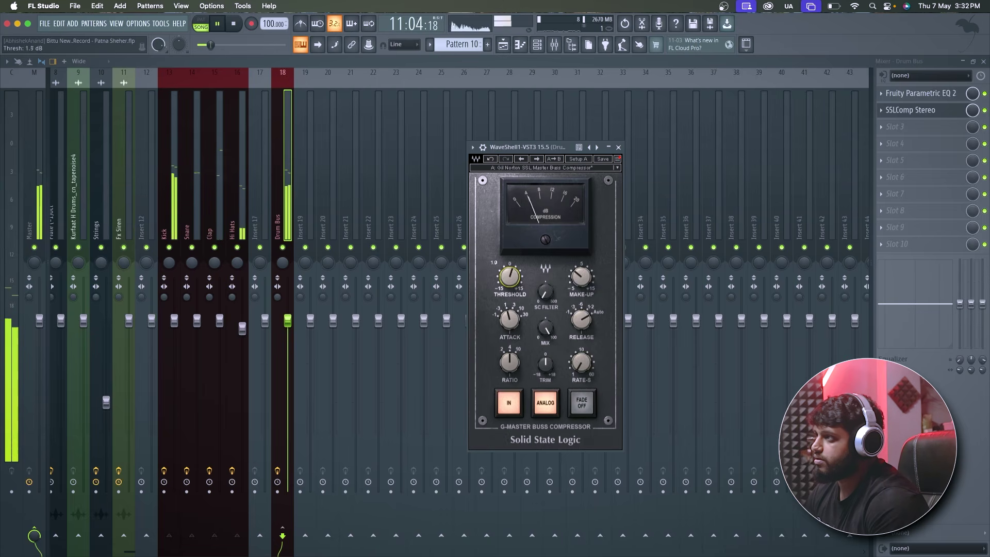
drag(510, 277, 510, 262)
key(space)
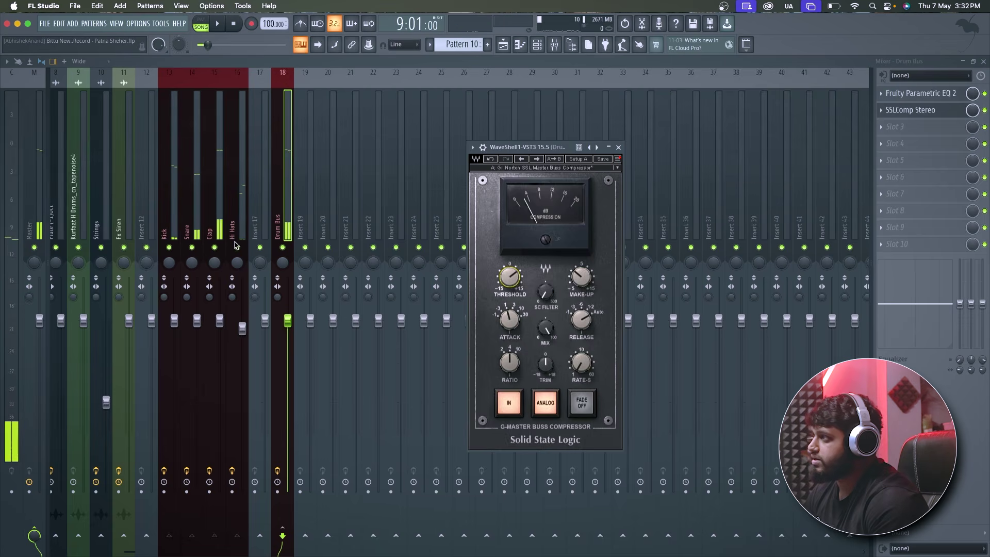
Step: Solo the Hi Hats, lower the Drum Bus compressor's threshold by ear during playback, and bring back the other mixer tracks
right_click(239, 247)
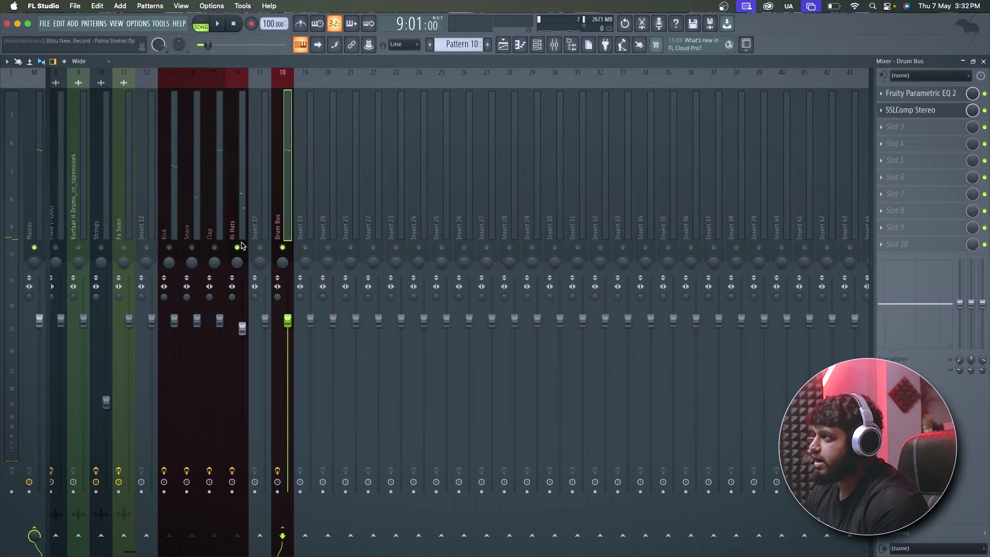
click(910, 110)
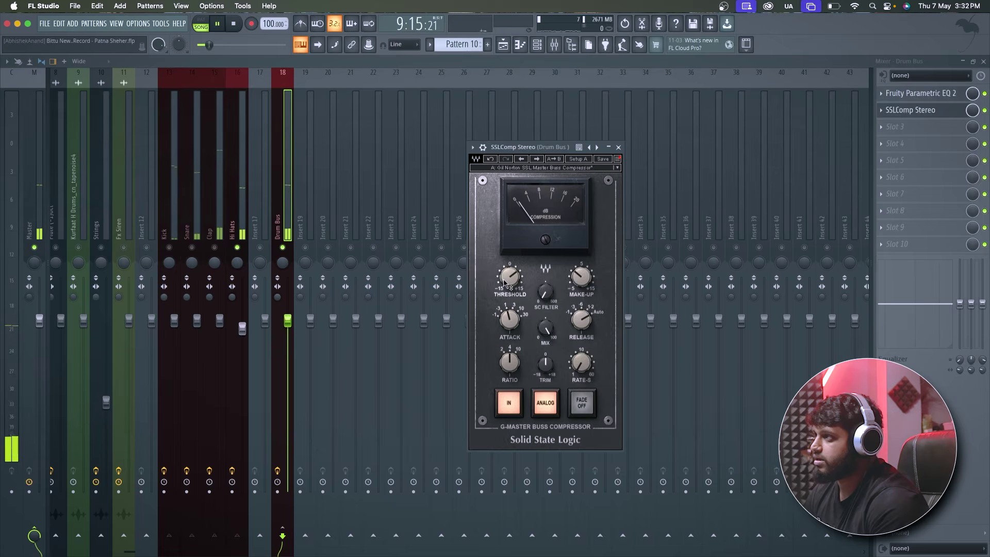
drag(504, 282, 504, 306)
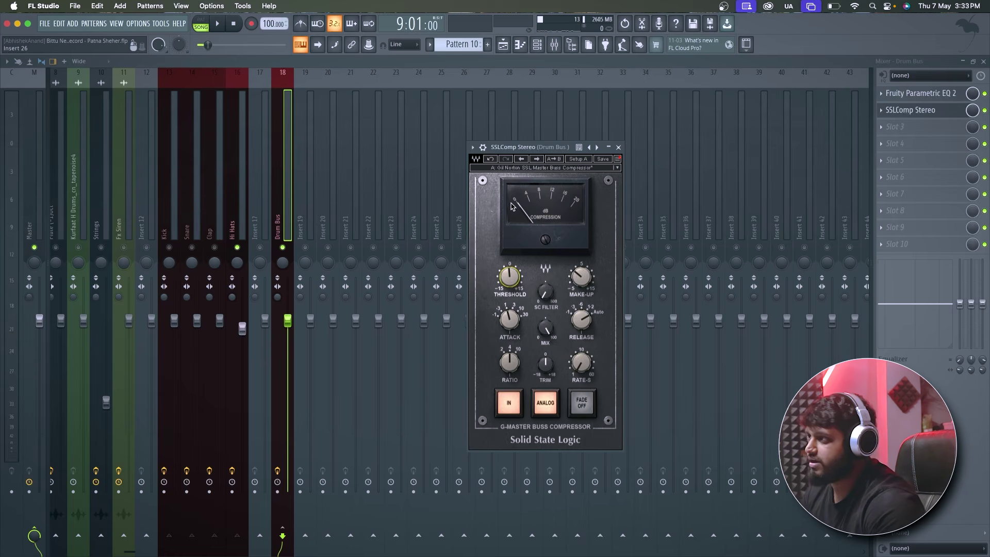
right_click(284, 249)
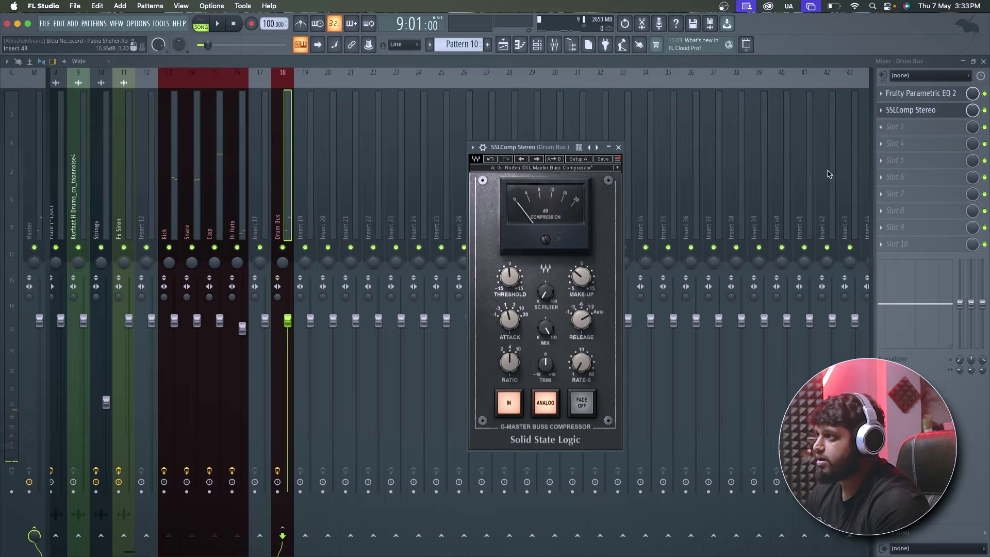
Step: Set the bus compressor's attack to 30 ms and audition the full drum mix
key(space)
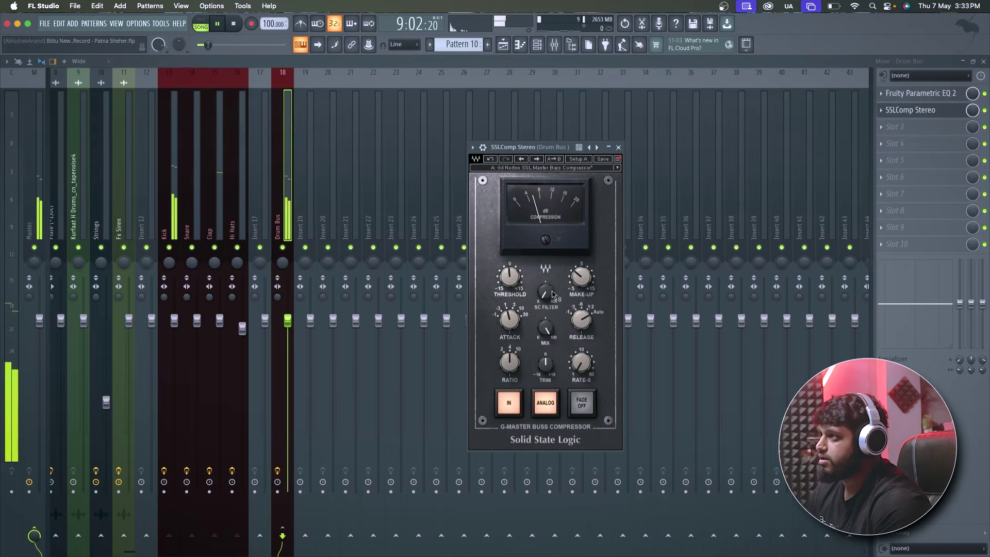
key(space)
click(510, 321)
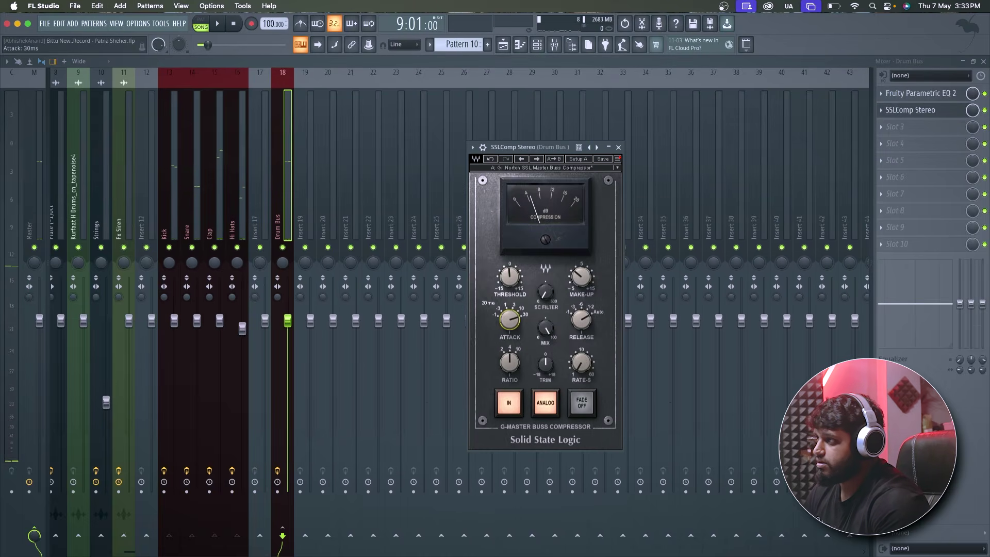
key(space)
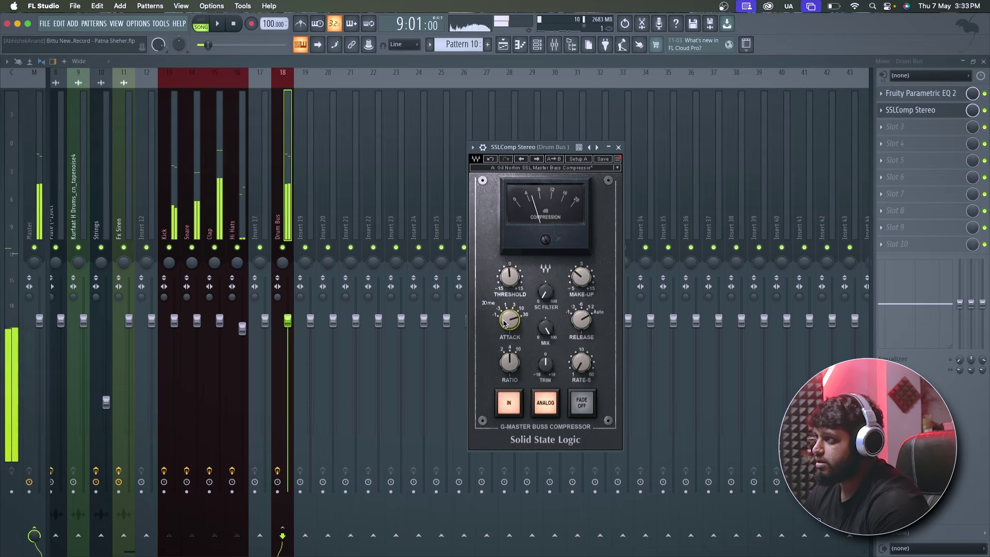
key(space)
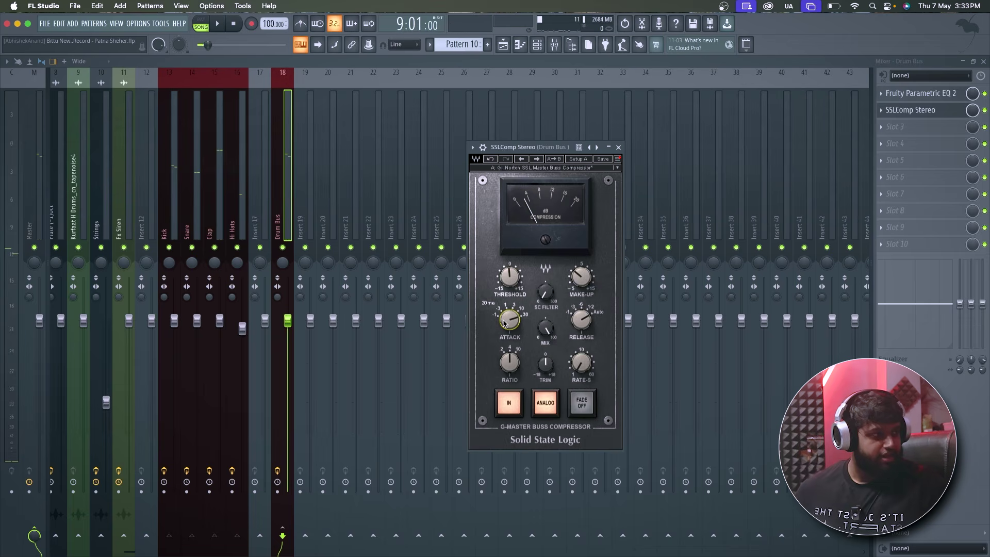
Step: Raise the bus compressor's threshold to about 5.3 dB and audition the drums
key(space)
key(space)
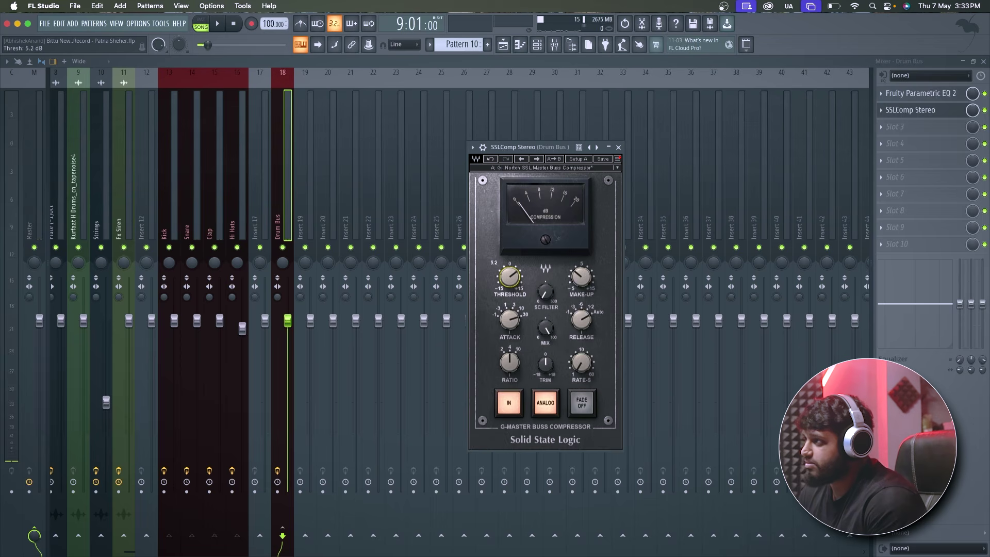
key(space)
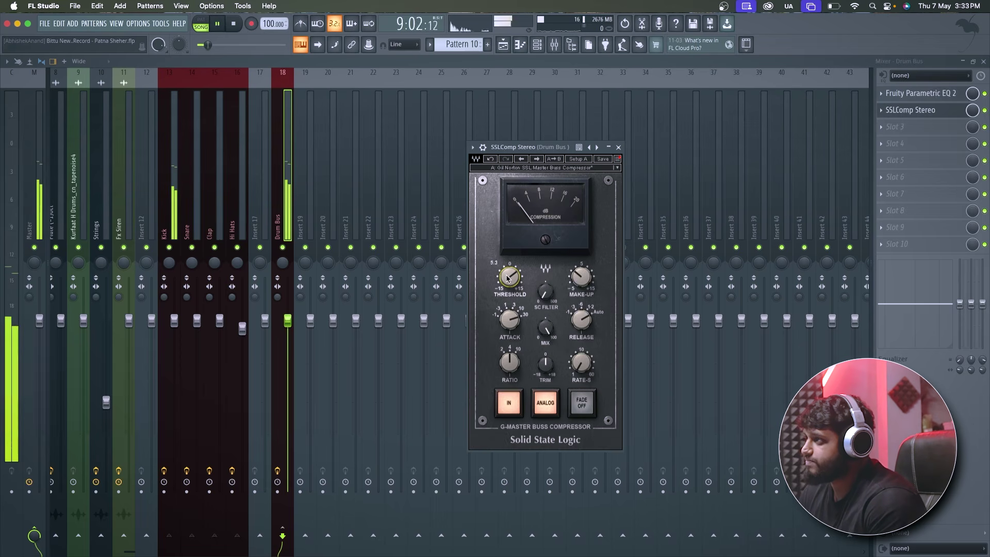
key(space)
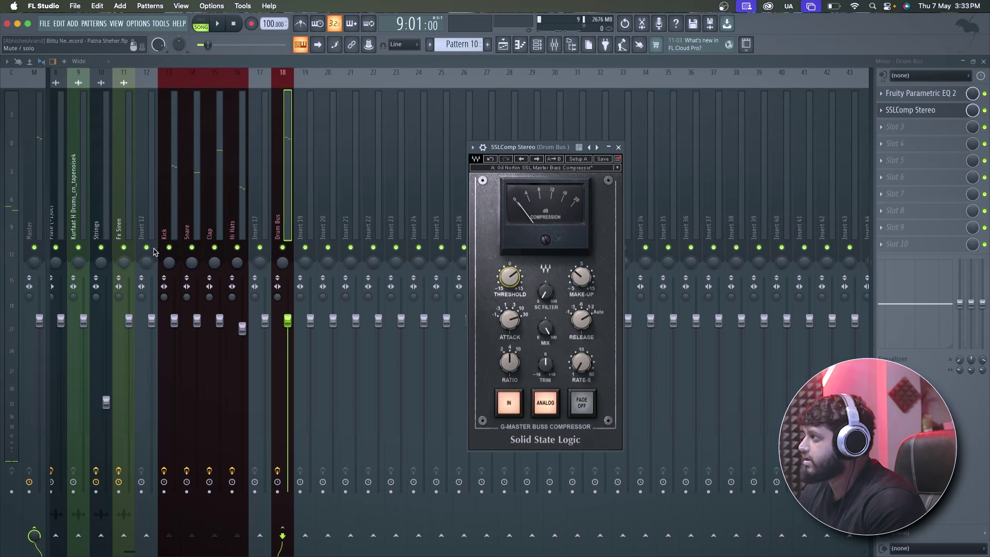
Step: Solo the Snare and adjust the bus compressor's threshold during playback, going through 4.2 dB down to -1.5 dB
right_click(191, 248)
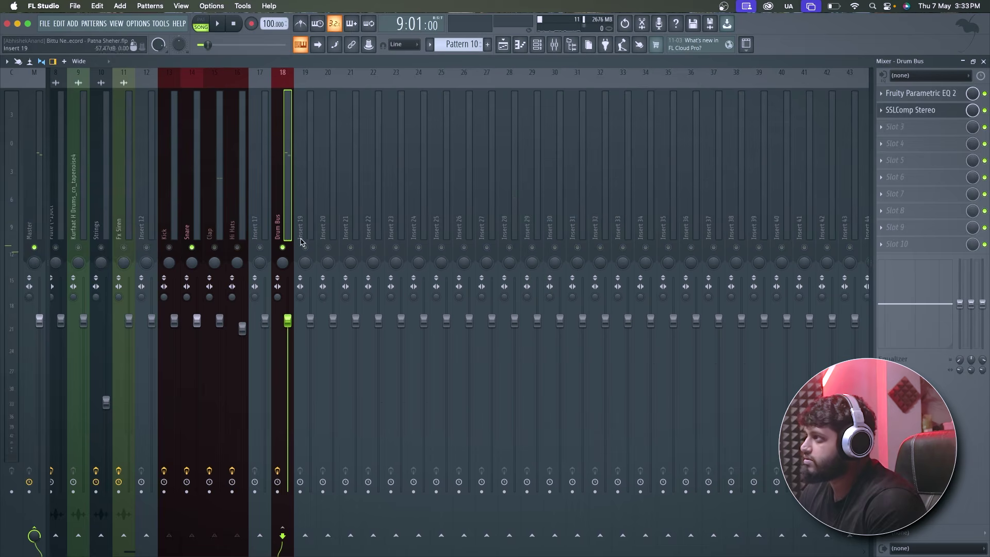
click(935, 109)
key(space)
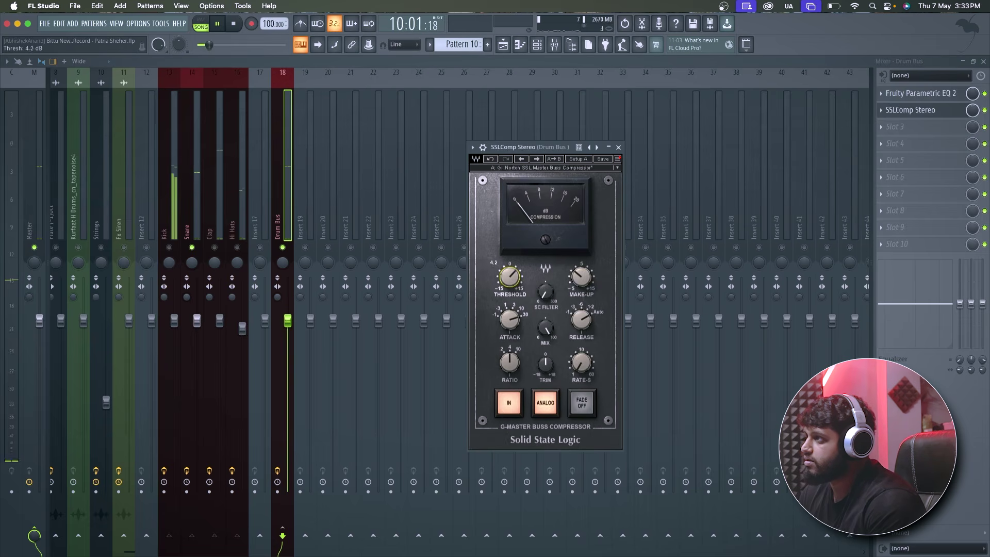
drag(508, 277, 510, 285)
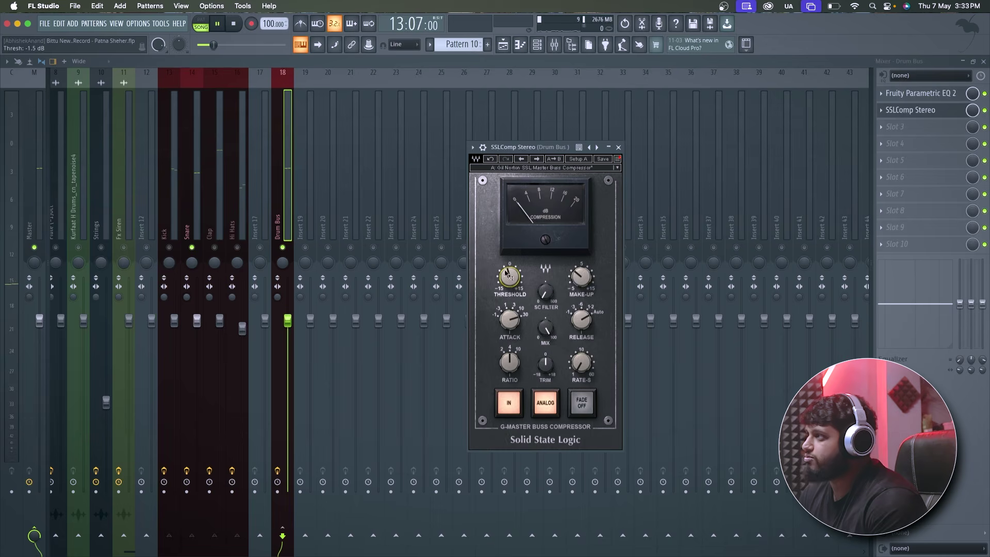
Step: Bring the other mixer tracks back and set the bus compressor's threshold to -1.7 dB while all the drums play
right_click(282, 248)
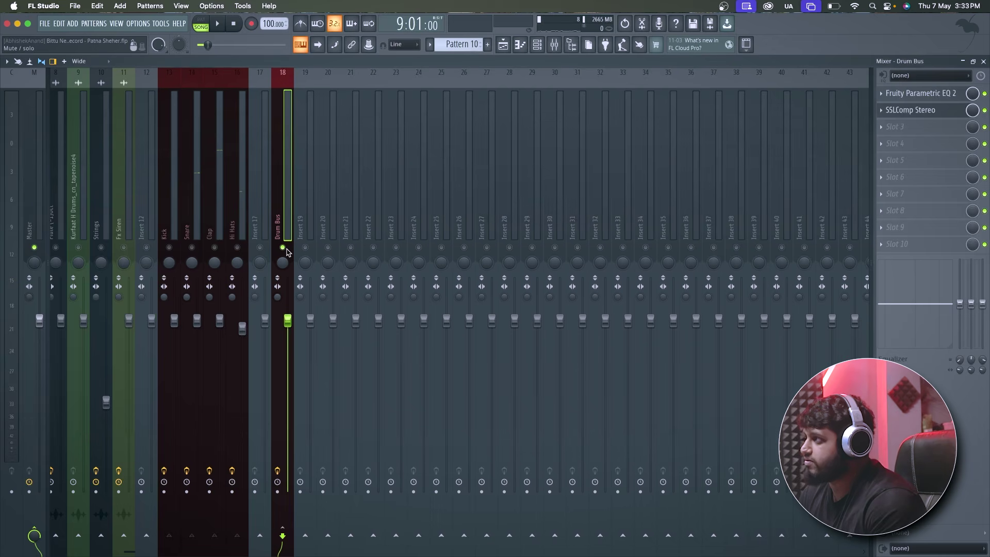
click(910, 110)
key(space)
drag(512, 284, 513, 286)
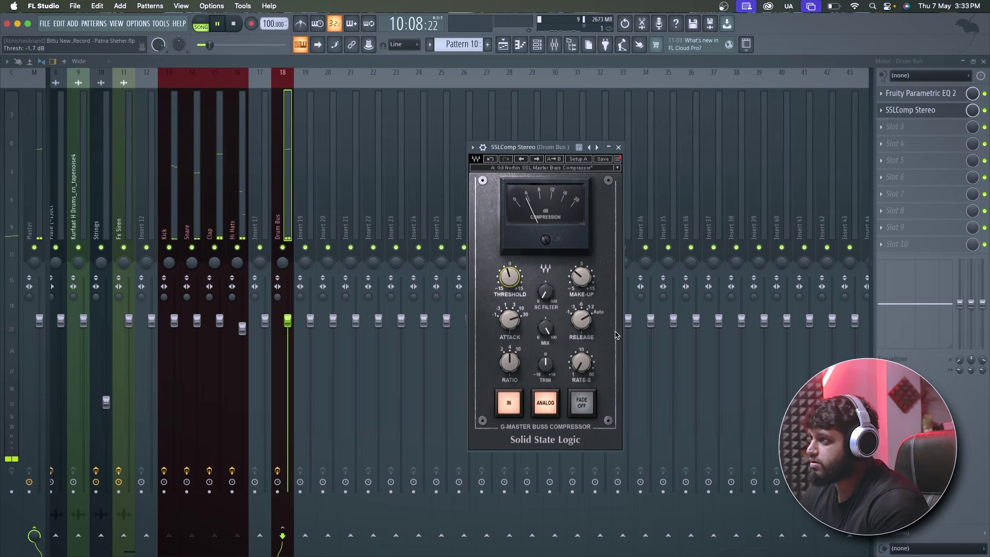
Step: Raise the bus compressor's make-up gain to 4.0 dB while the drums play
drag(582, 283, 583, 277)
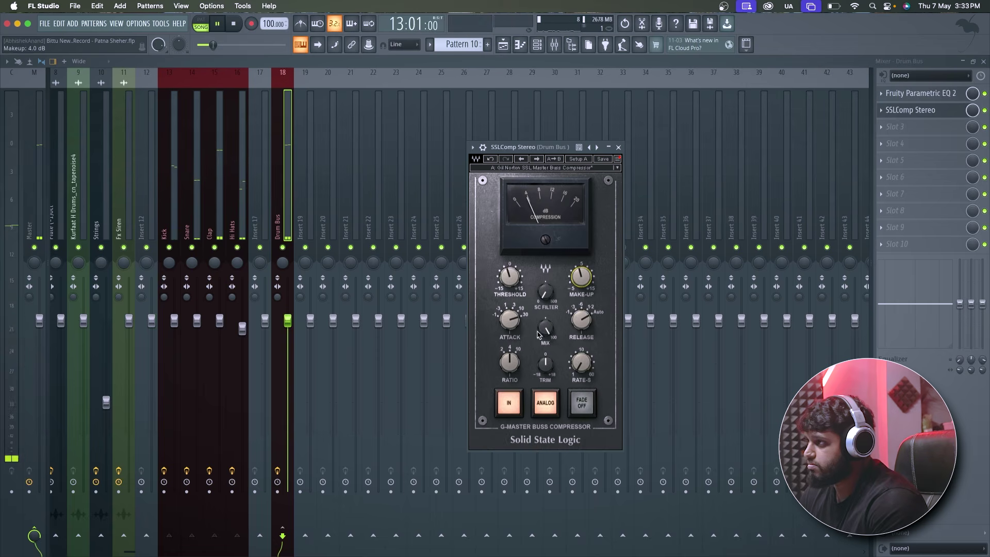
key(space)
drag(597, 290, 589, 286)
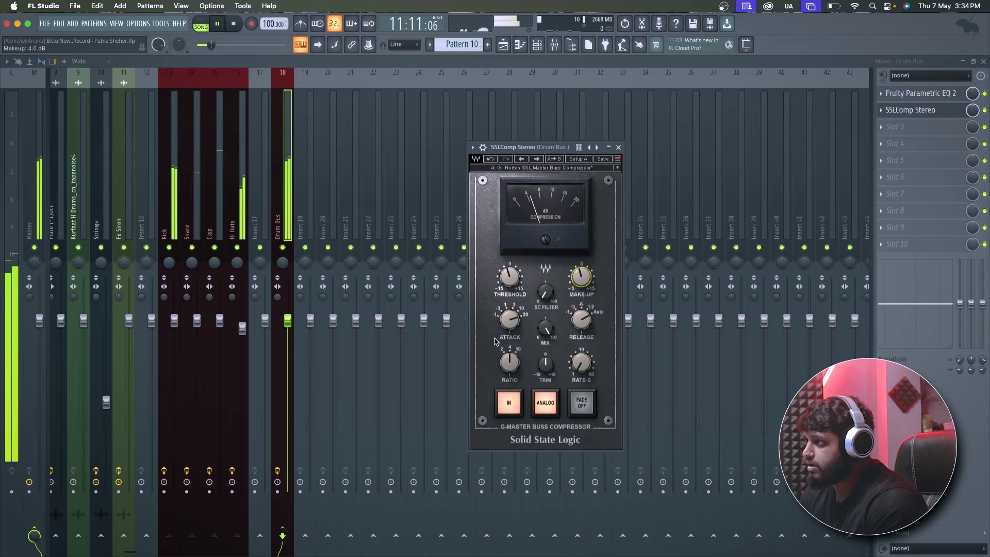
key(space)
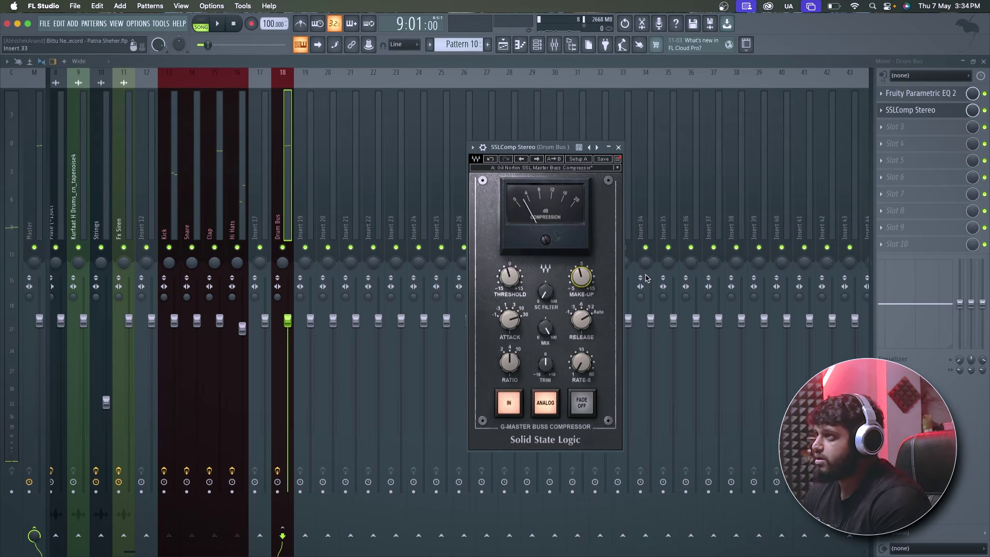
Step: Unmute the Bass and Reese Bass tracks in the playlist, followed by all the remaining tracks, and start playback
click(504, 47)
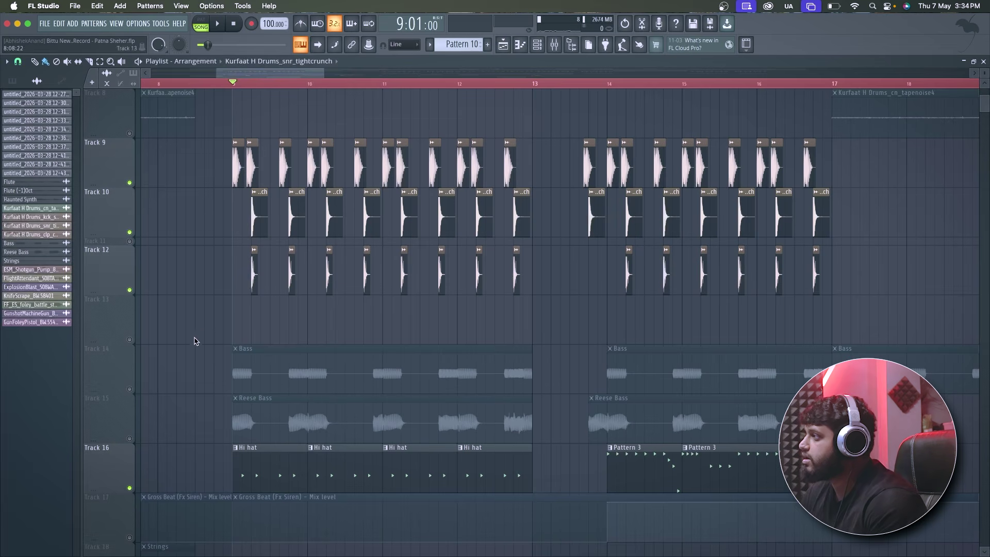
click(129, 389)
key(space)
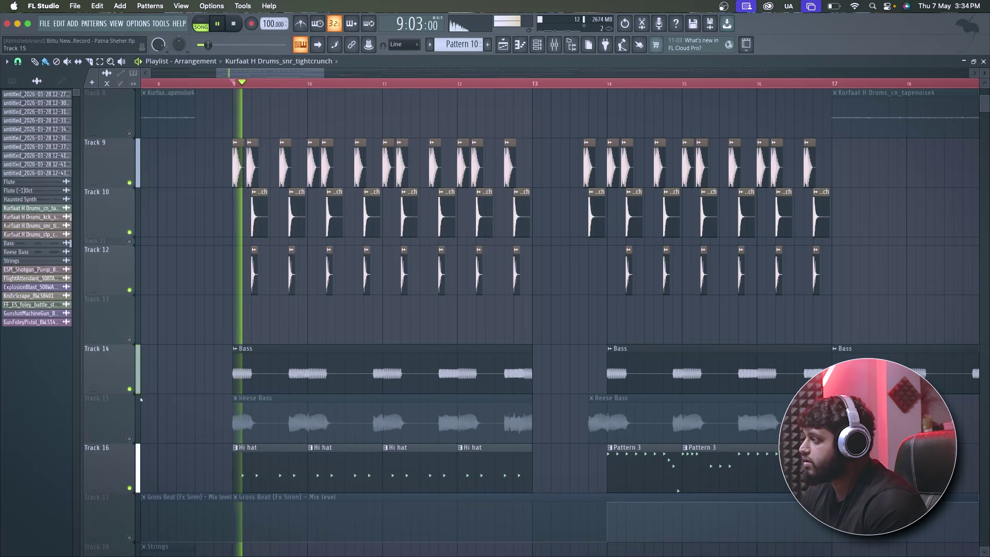
click(129, 438)
right_click(129, 439)
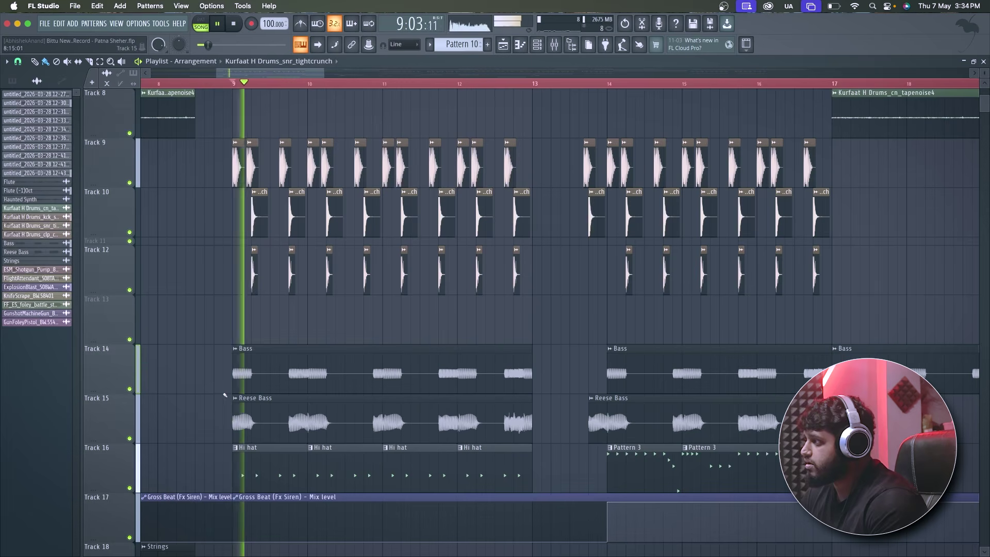
Step: Listen to the drums within the full arrangement from bar 9, restarting playback once
scroll(331, 297, up, 2)
ctrl+scroll(248, 321, down, 2)
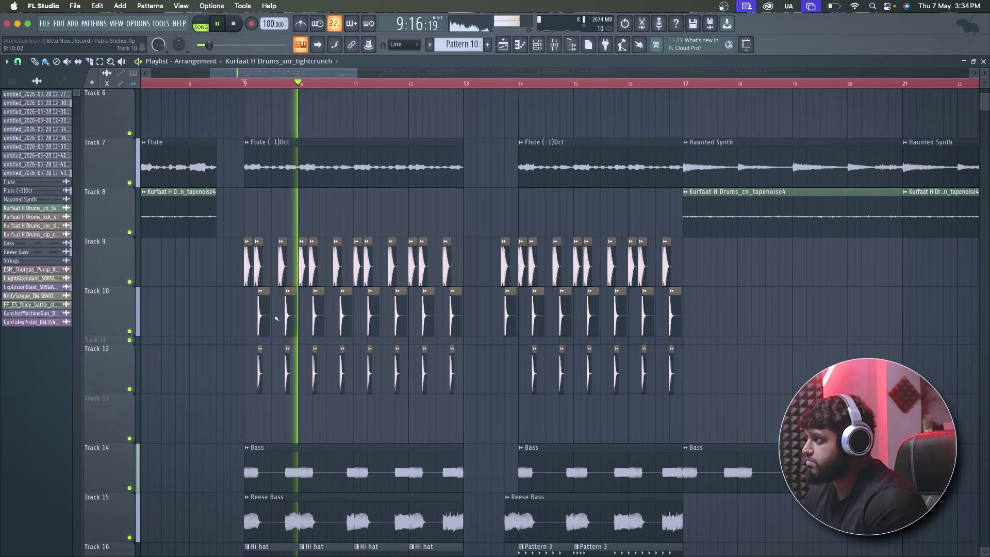
ctrl+scroll(249, 321, up, 2)
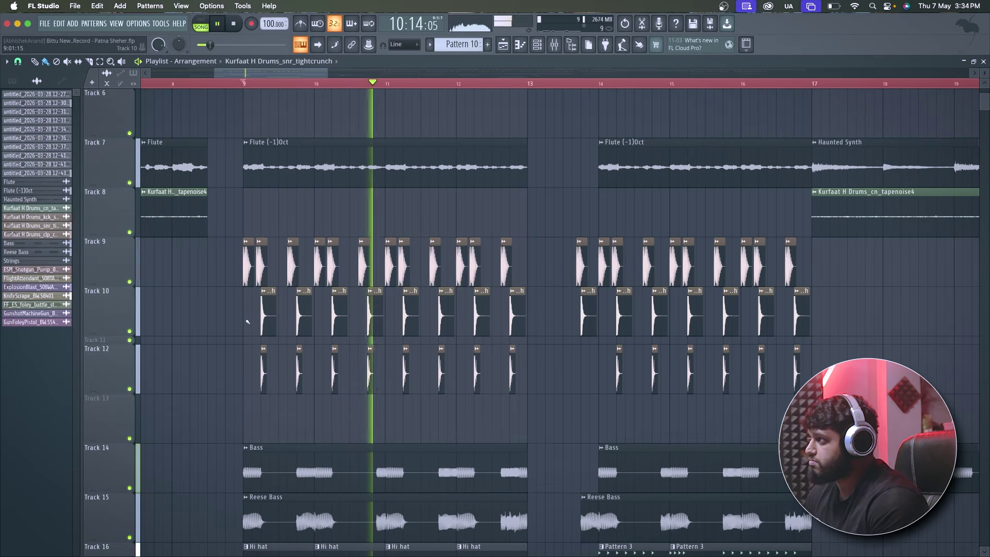
ctrl+scroll(259, 206, up, 1)
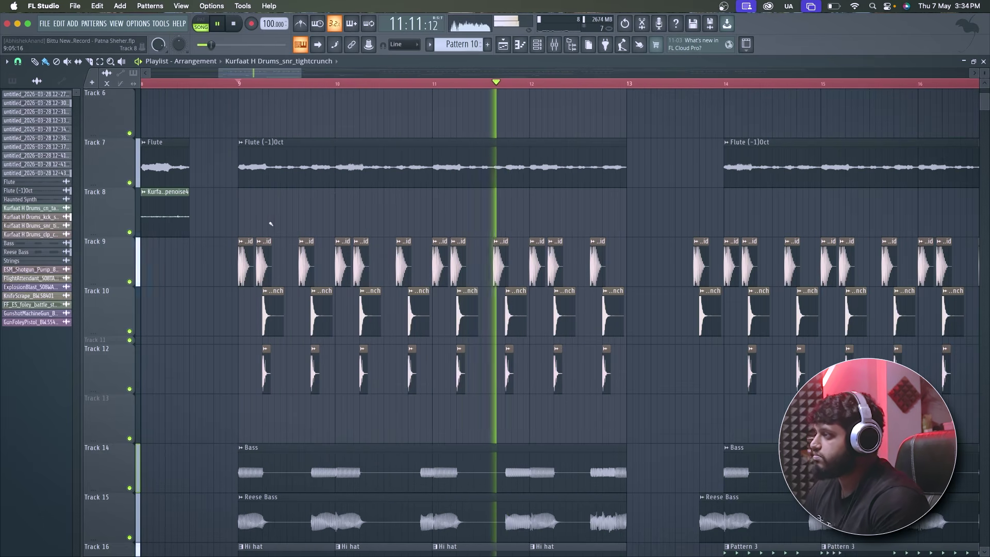
ctrl+scroll(361, 228, down, 2)
key(space)
key(space)
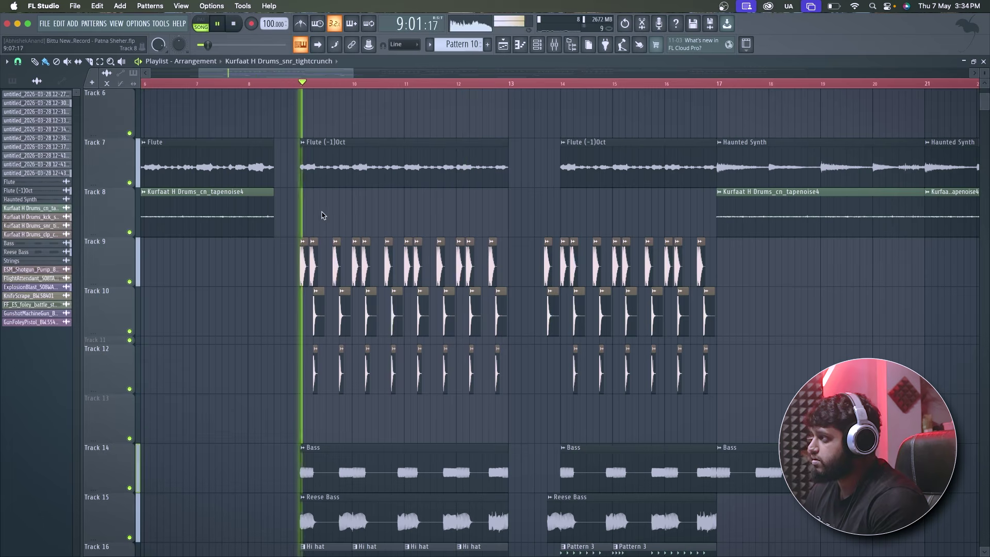
key(space)
Step: Mute the Bass and Reese Bass tracks in the playlist and play the arrangement without them from bar 9
click(129, 488)
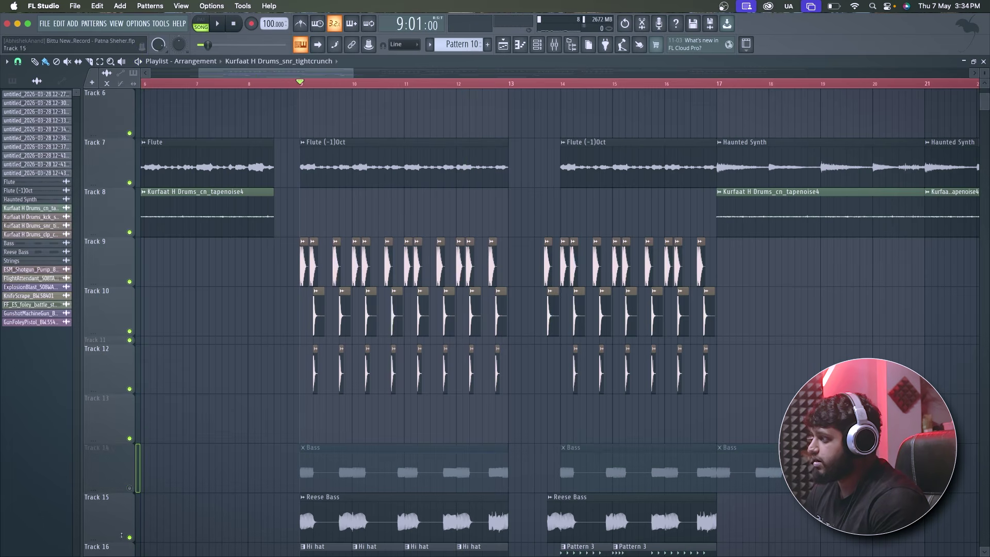
click(130, 537)
scroll(154, 505, down, 2)
key(space)
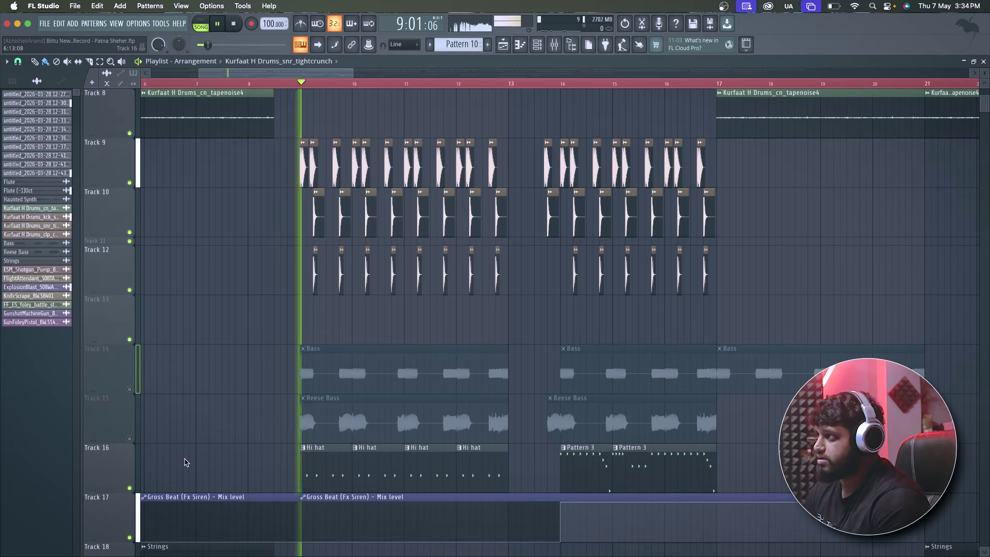
scroll(345, 305, up, 3)
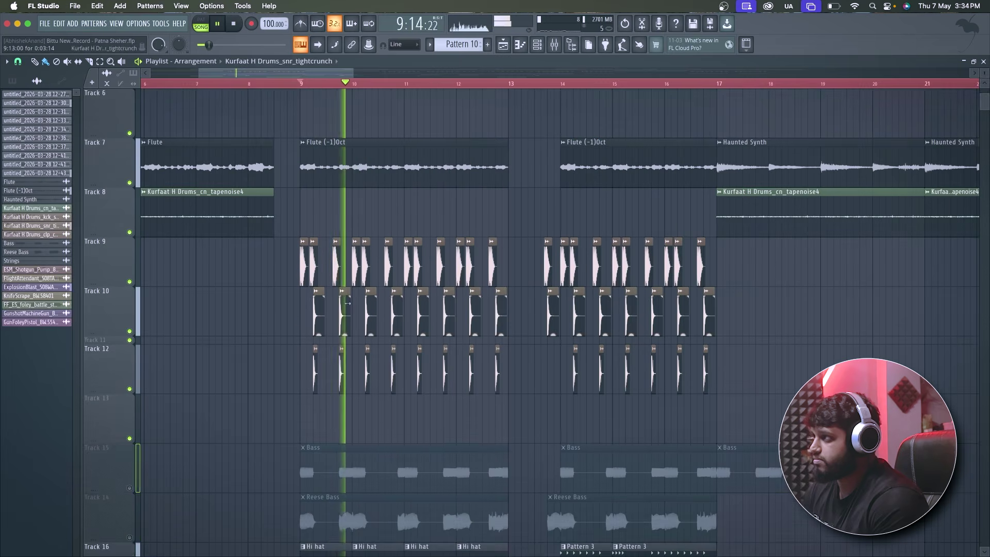
Step: Retune the Drum Bus's SSLComp Stereo during playback to a 3 ms attack and a 2.4 dB threshold, trying 3.9 and 1.8 dB first
key(F9)
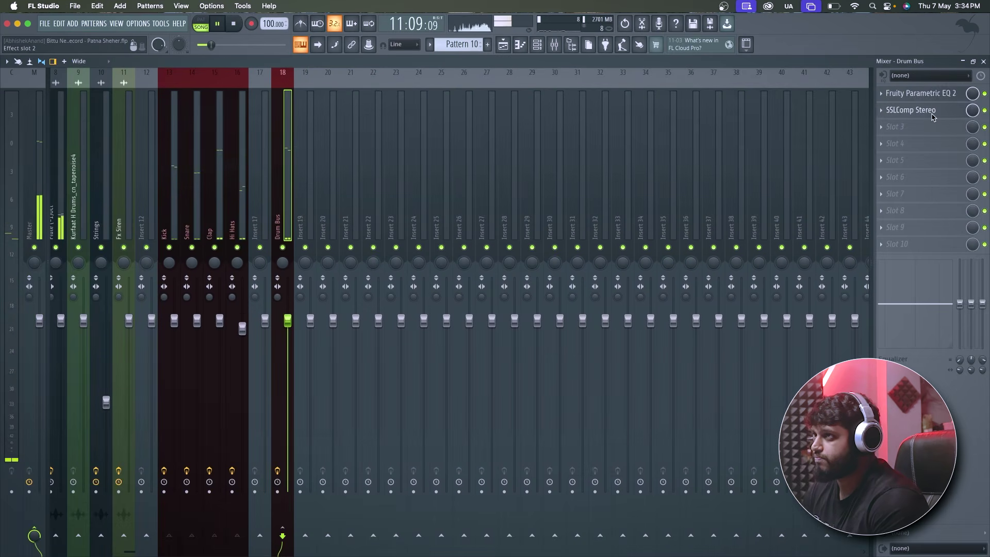
click(910, 110)
key(space)
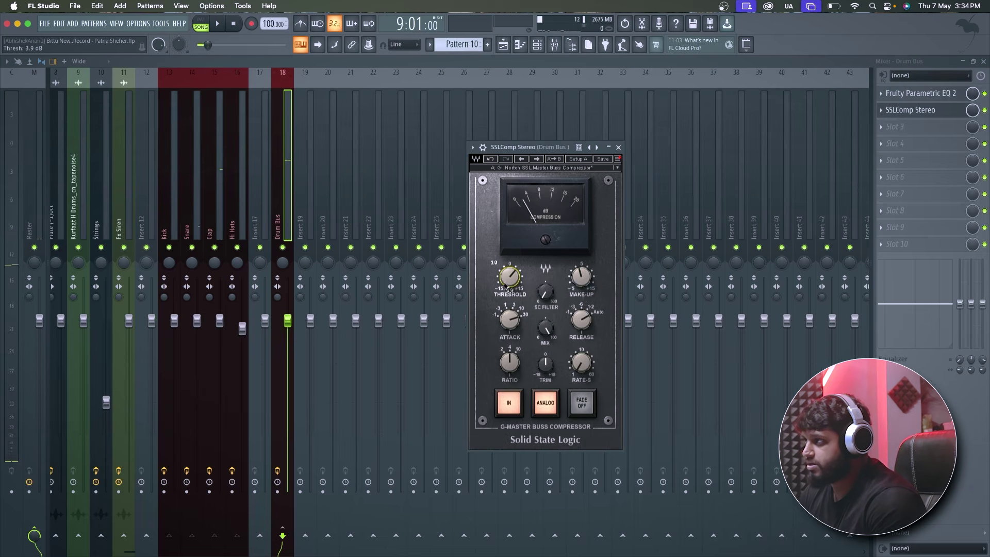
key(space)
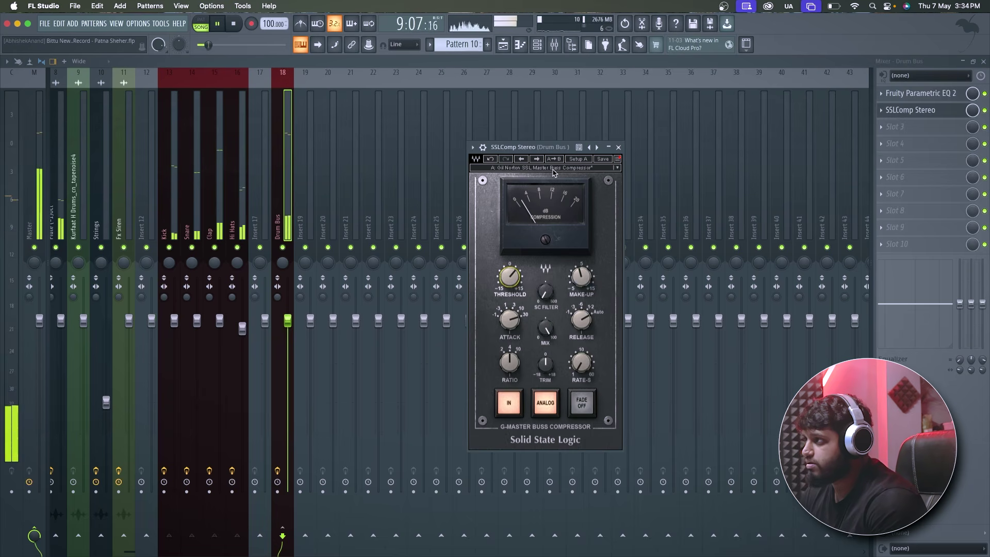
drag(510, 277, 509, 281)
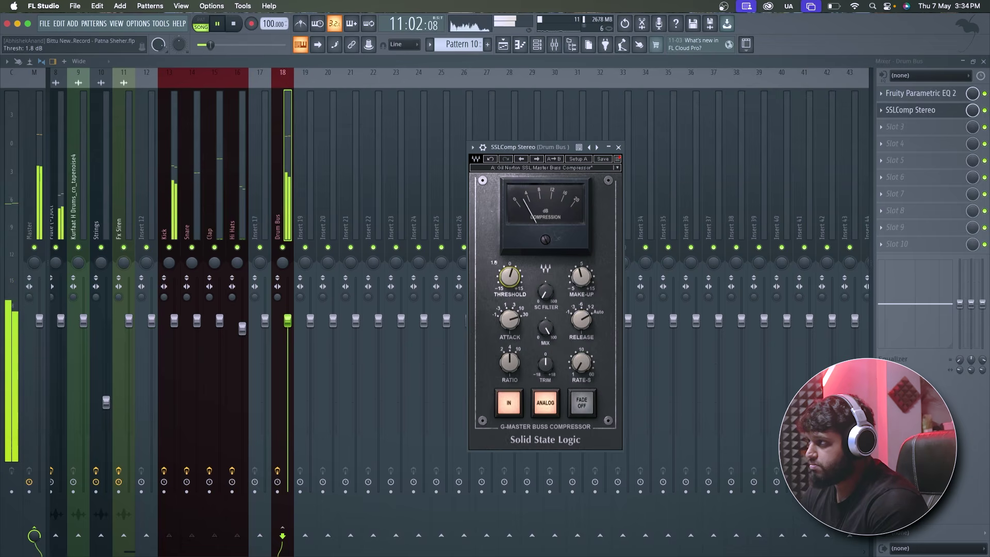
mouse_move(509, 320)
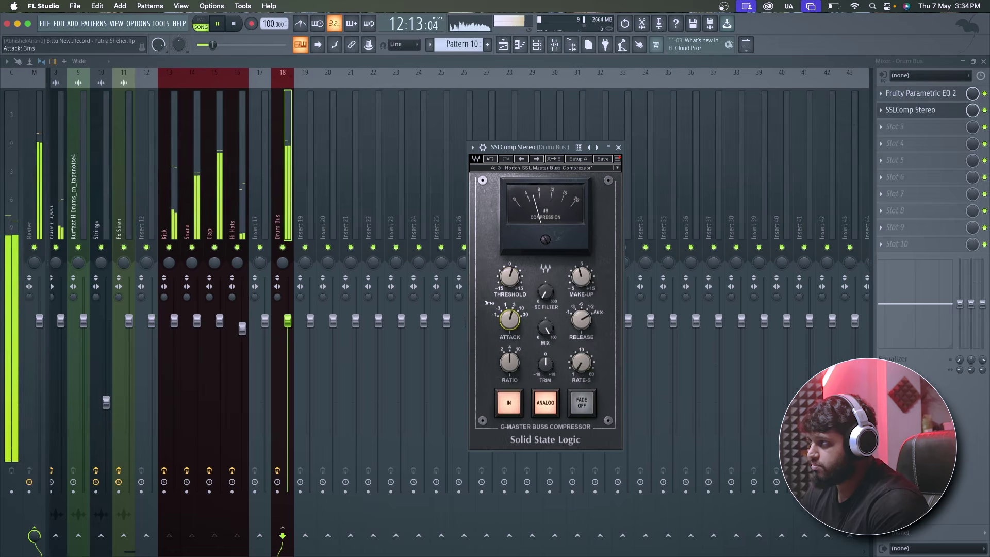
drag(511, 273, 510, 267)
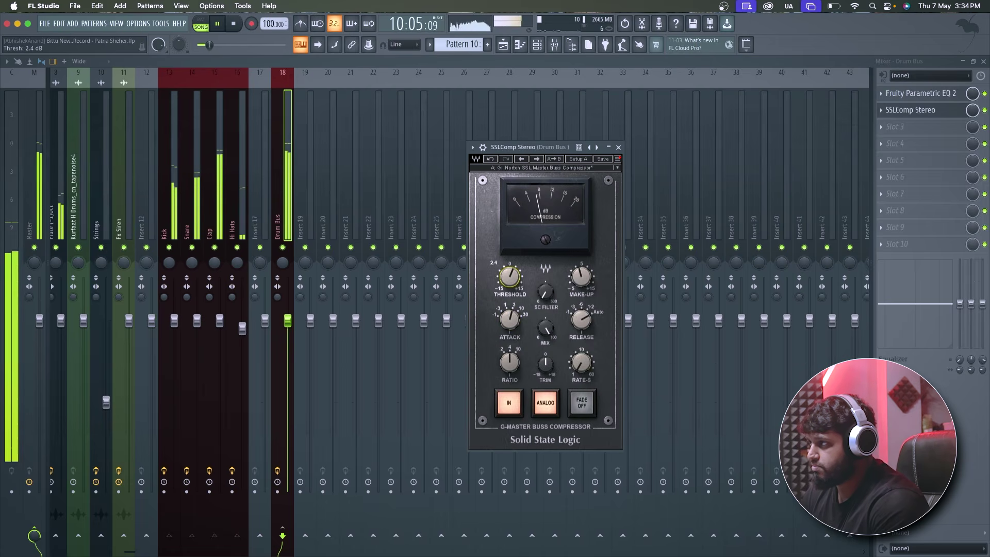
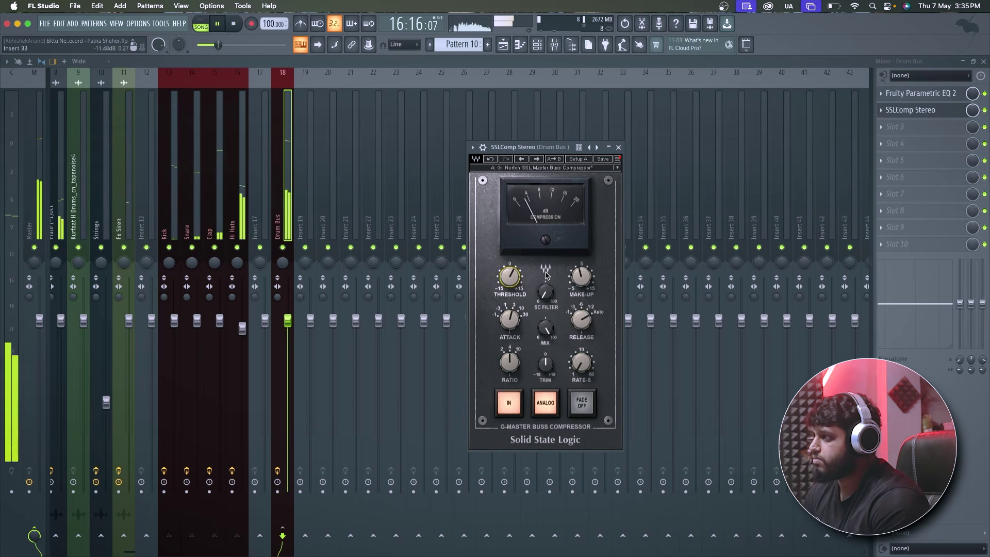
Step: Replay the arrangement briefly from bar 9 with the Drum Bus's SSLComp Stereo closed, and reopen the compressor
click(618, 148)
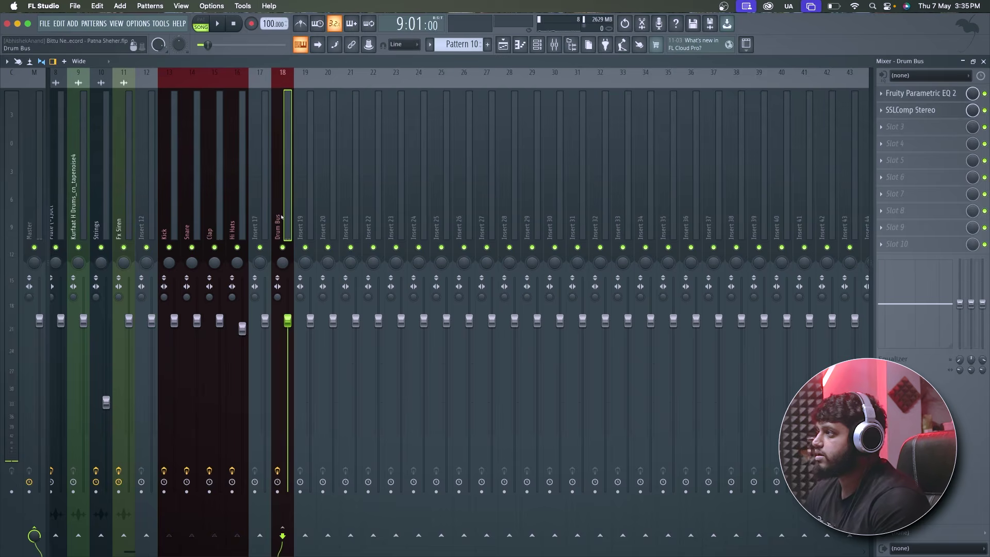
key(space)
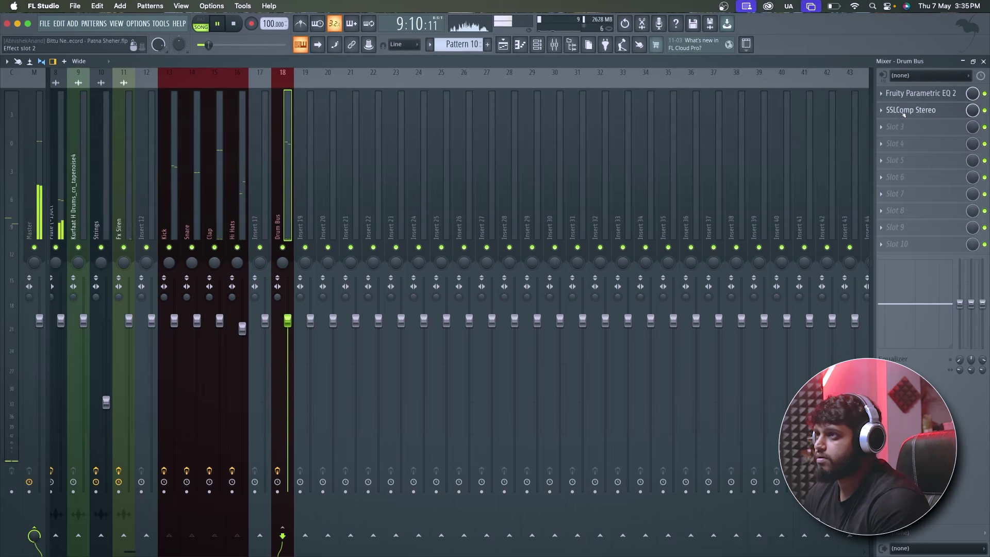
key(space)
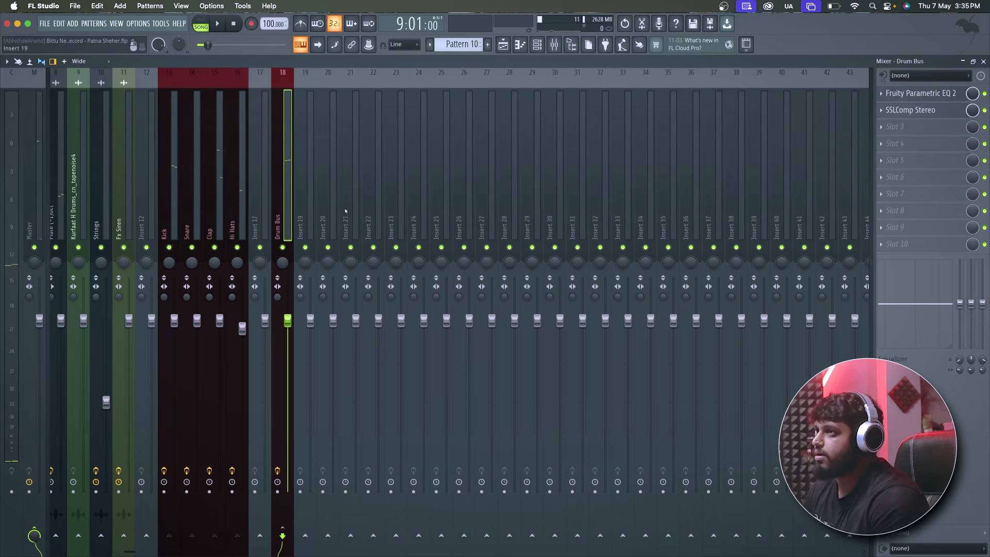
click(910, 119)
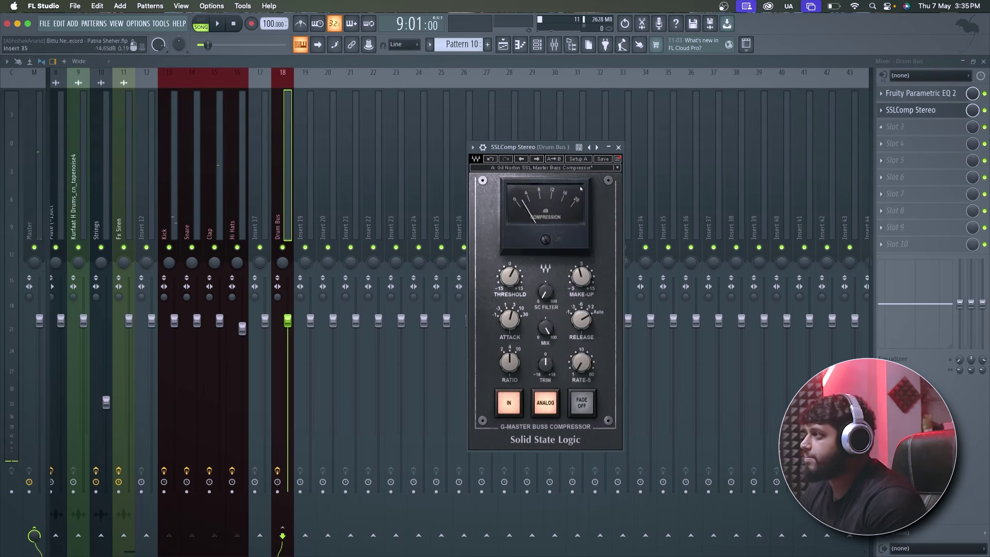
Step: Solo the drums in the mixer, listen to their compression from bar 9, and restore all inserts
right_click(169, 248)
click(947, 109)
key(space)
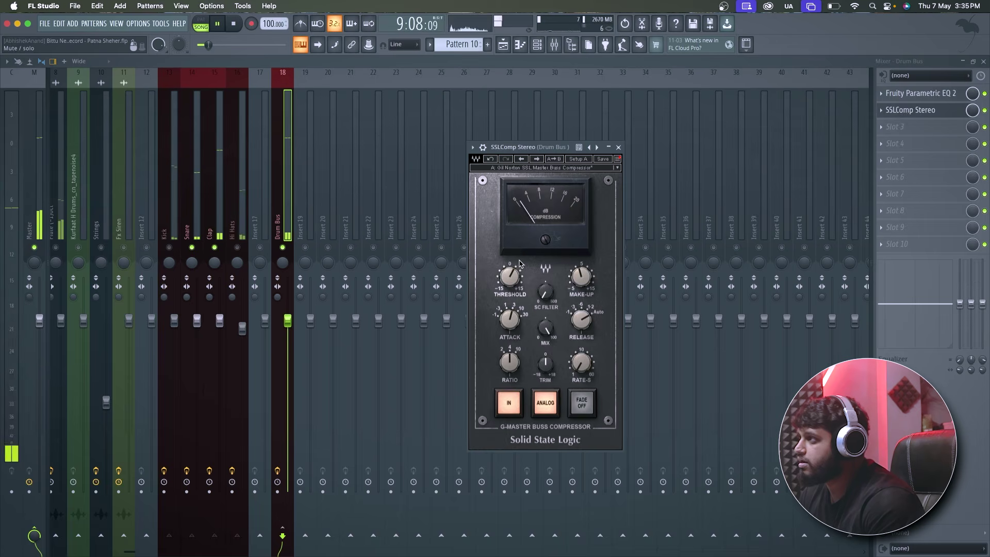
right_click(283, 248)
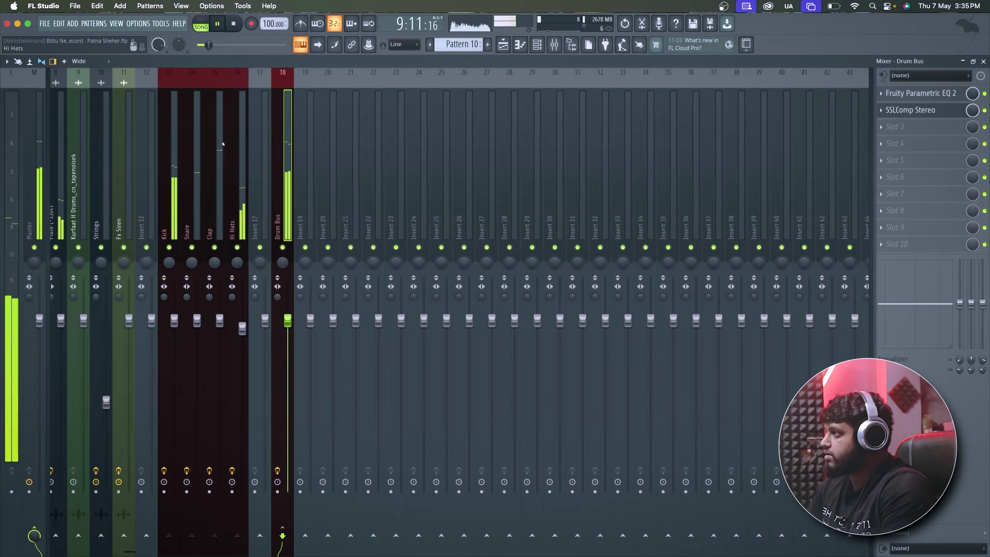
Step: Mute mixer insert 8 and replay from bar 9 while checking the Drum Bus's SSLComp Stereo
click(55, 247)
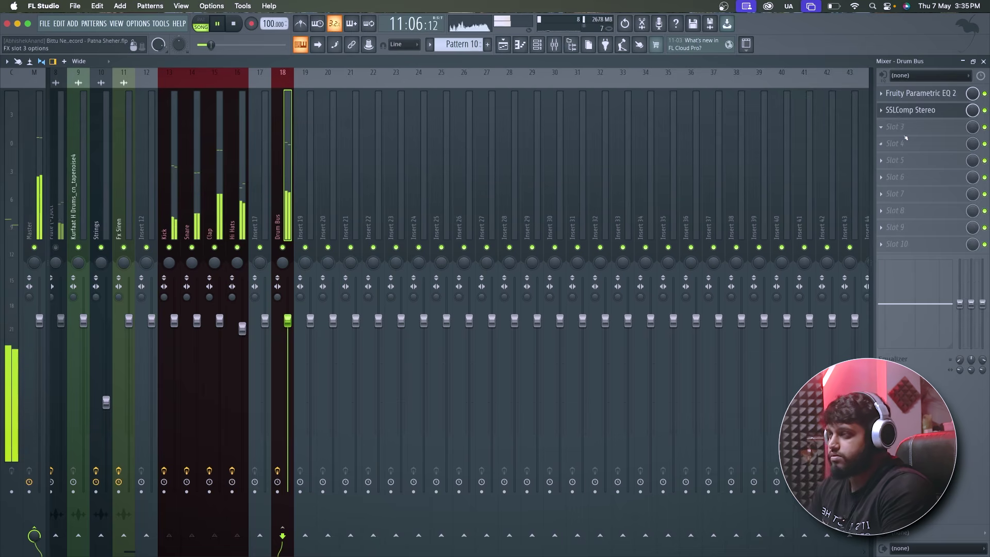
key(space)
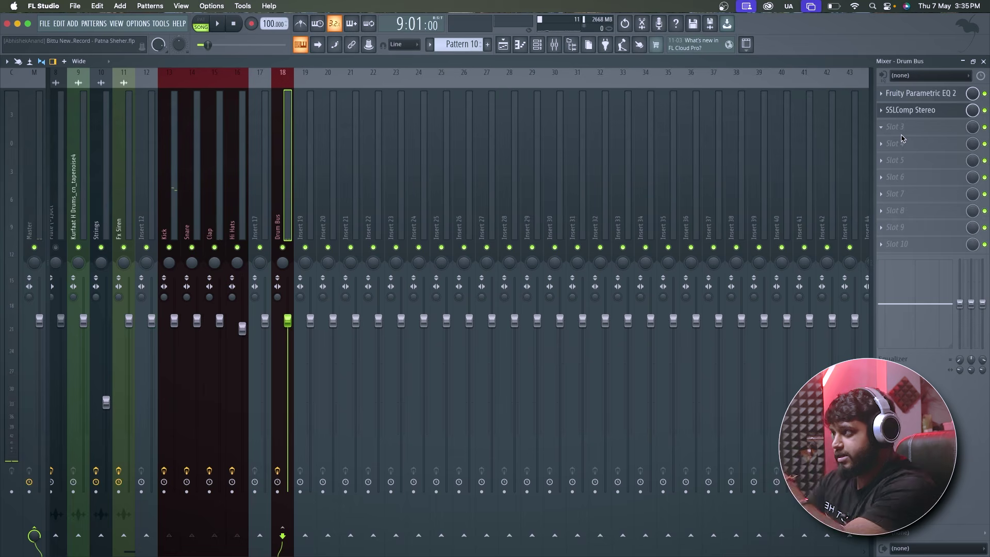
click(908, 115)
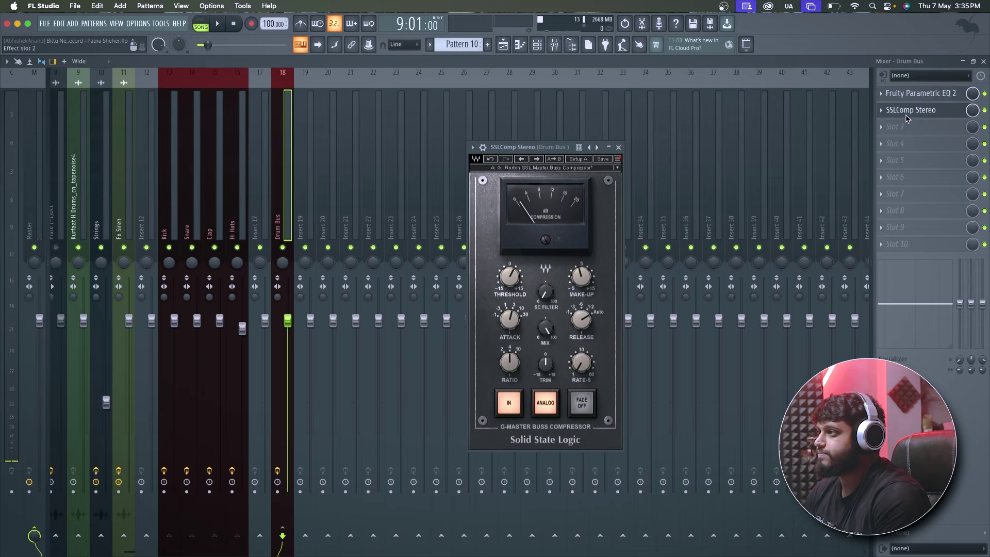
key(space)
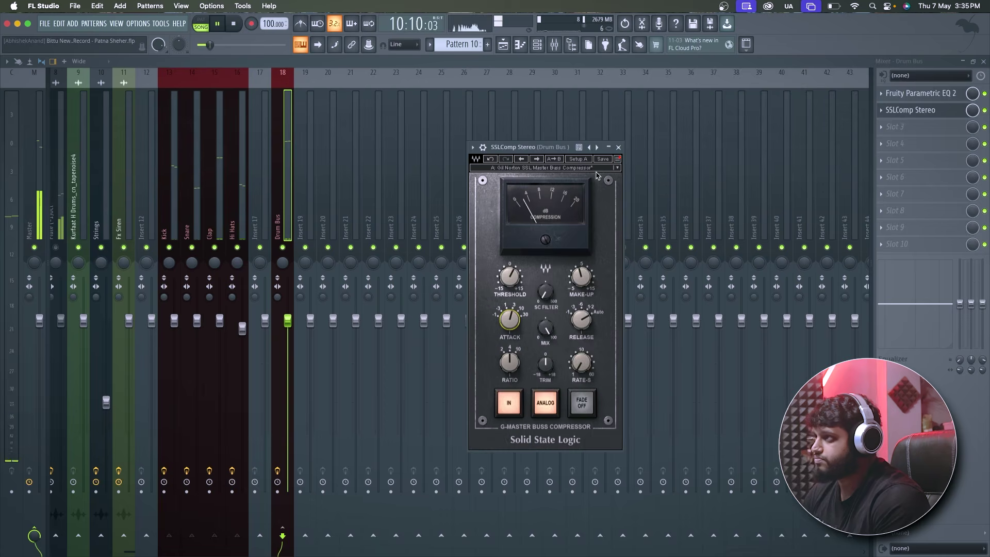
click(618, 147)
key(space)
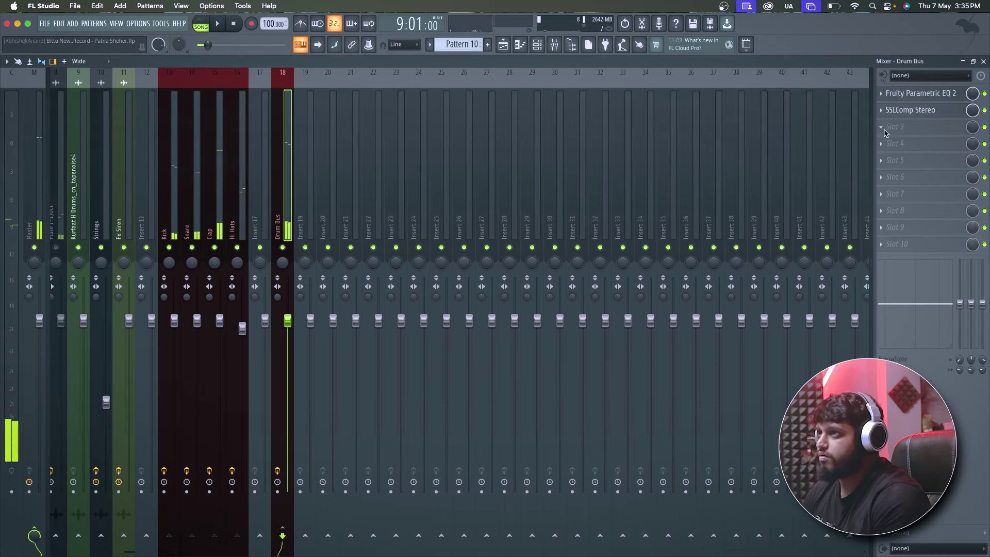
click(917, 129)
click(773, 35)
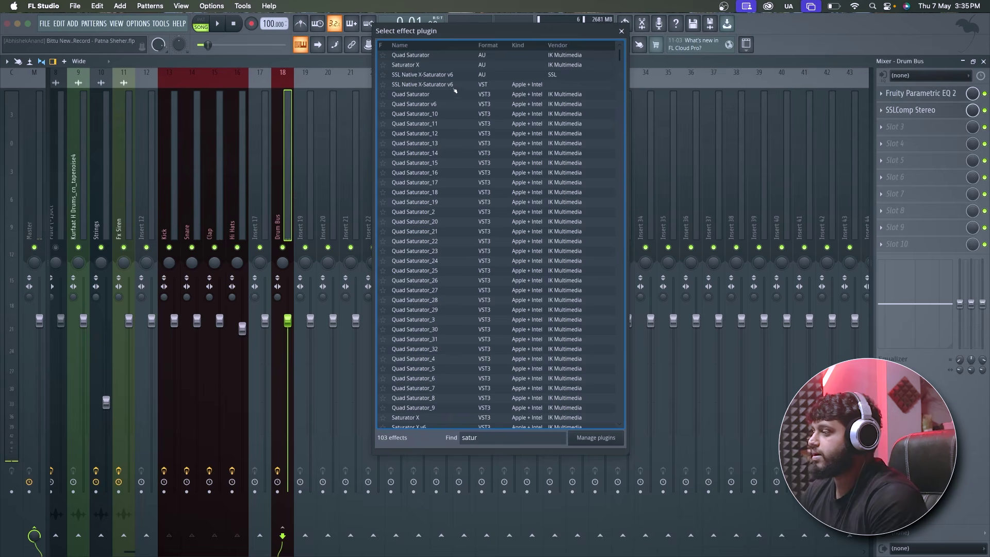
key(BackSpace)
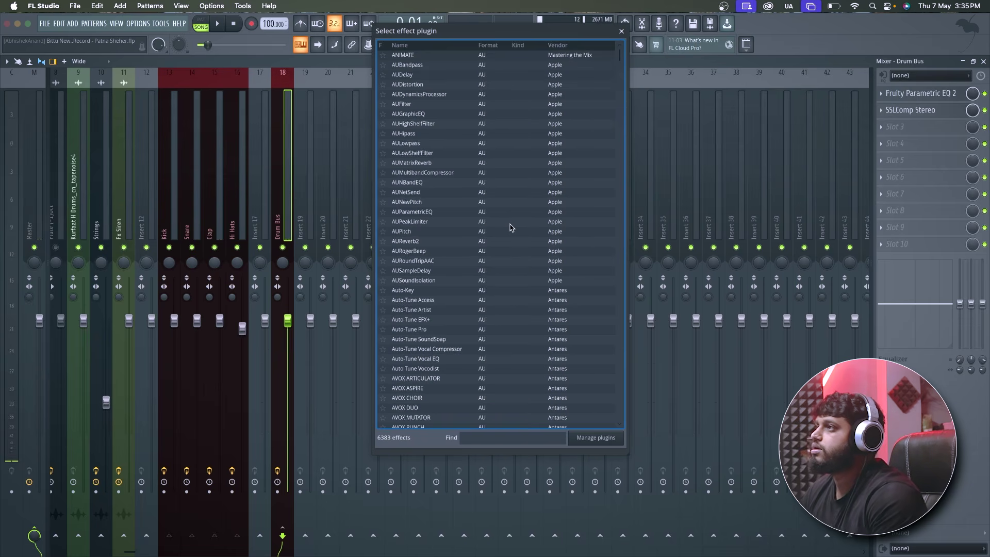
click(622, 32)
Step: Load the Magma BB Tubes Stereo saturator from WaveShell1-VST3 15.5 into the Drum Bus's third effect slot
click(887, 126)
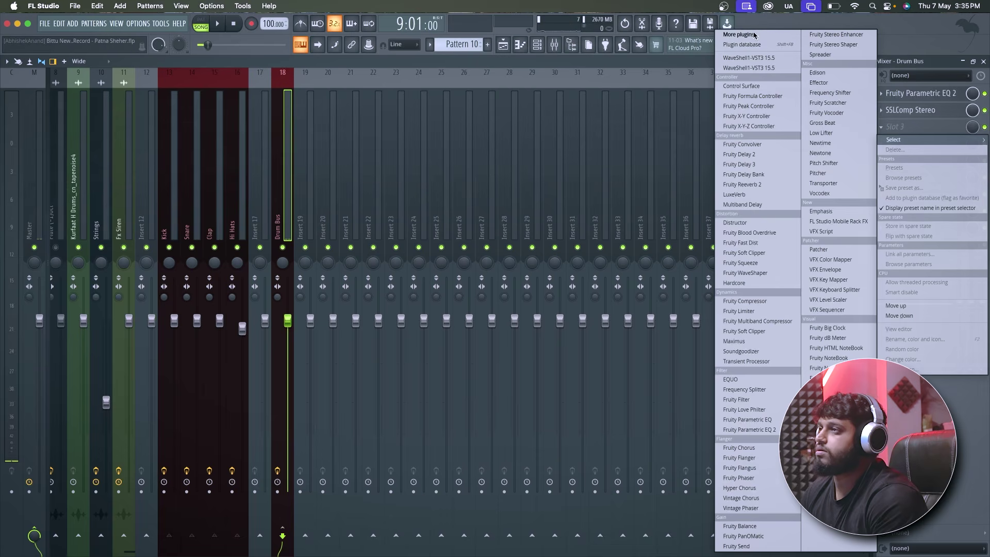
click(768, 60)
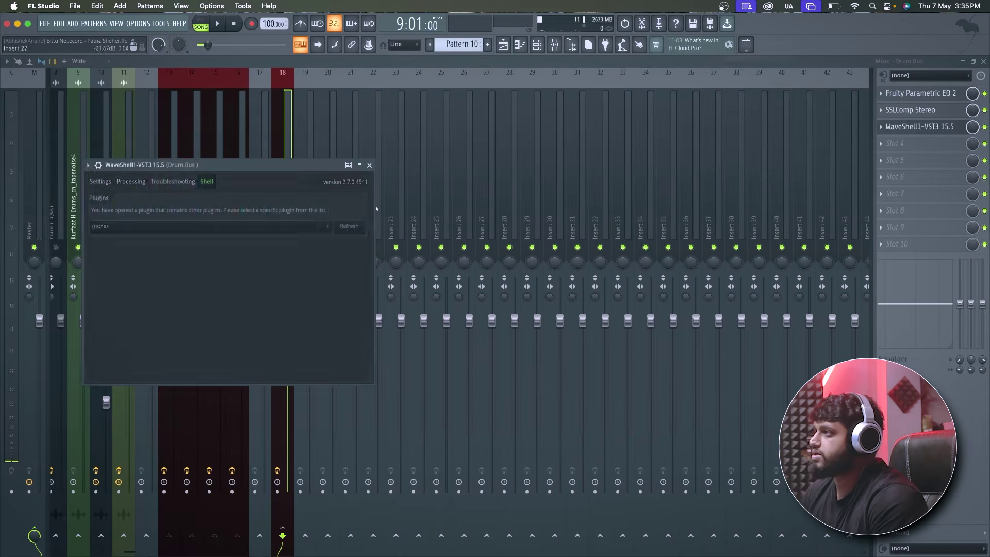
click(248, 231)
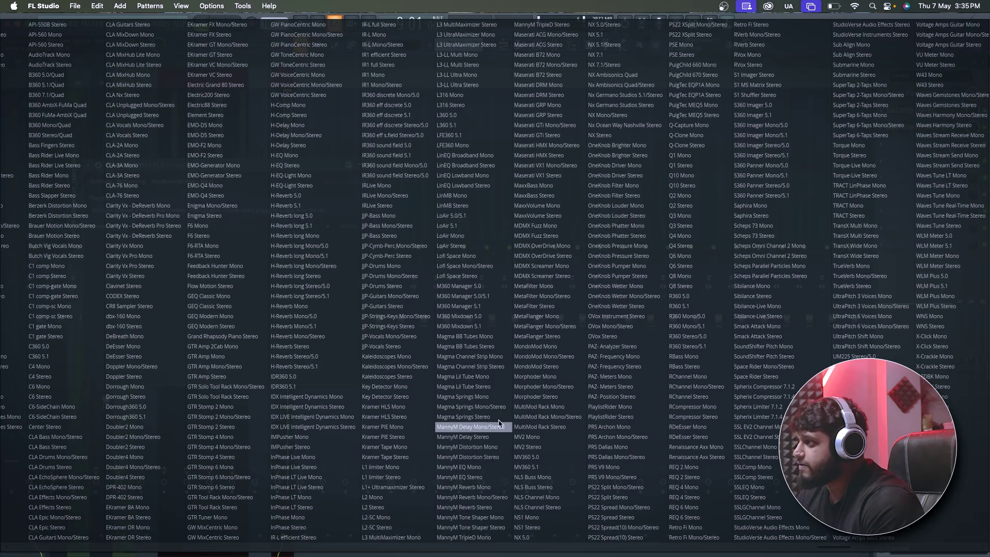
click(493, 351)
drag(268, 160, 452, 172)
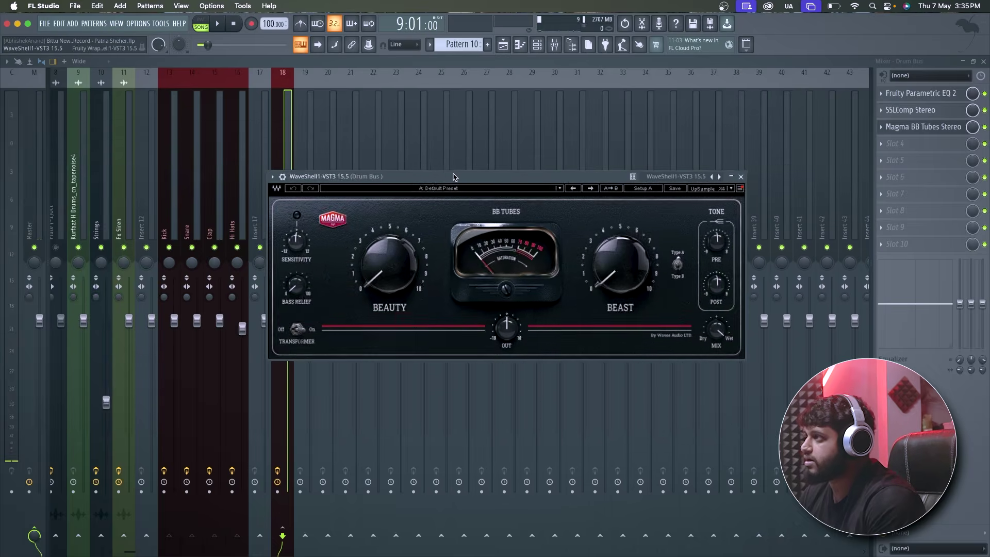
Step: Apply the Happier Drums artist preset to Magma BB Tubes and audition it from bar 9
click(473, 189)
mouse_move(524, 328)
mouse_move(629, 339)
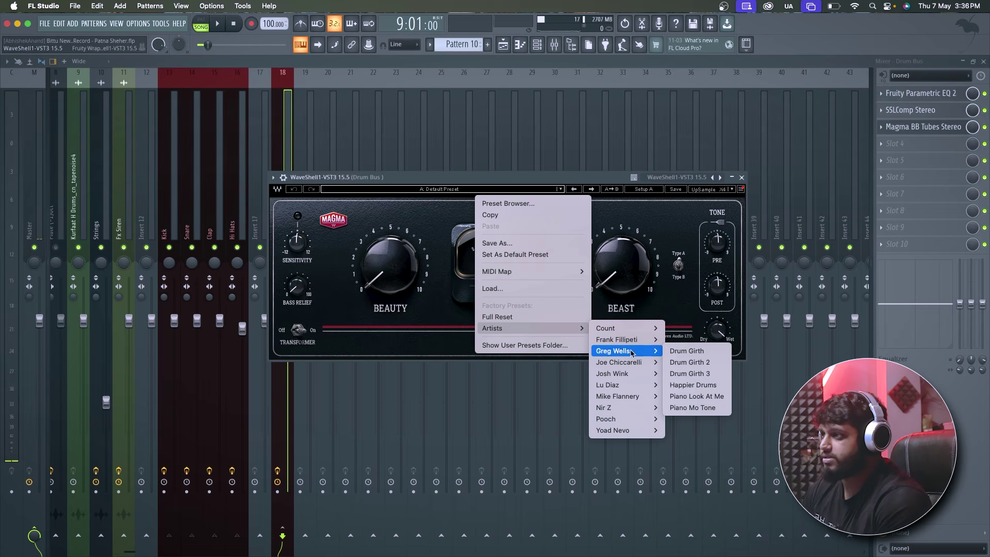
click(684, 386)
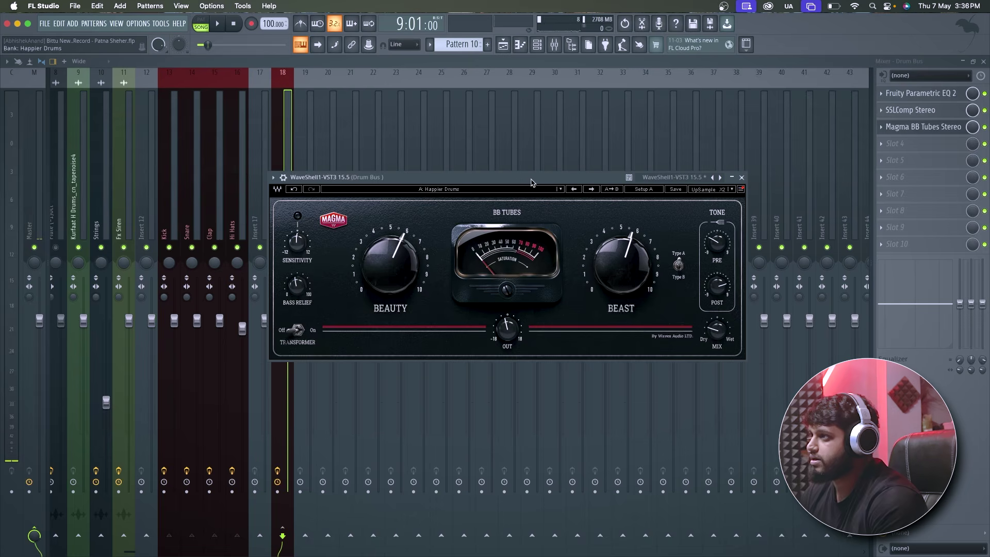
key(space)
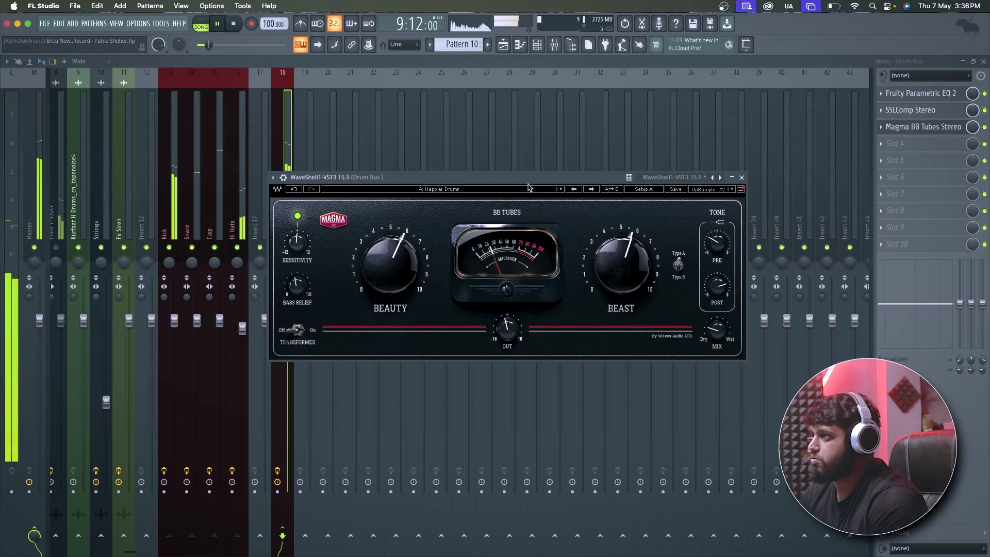
key(space)
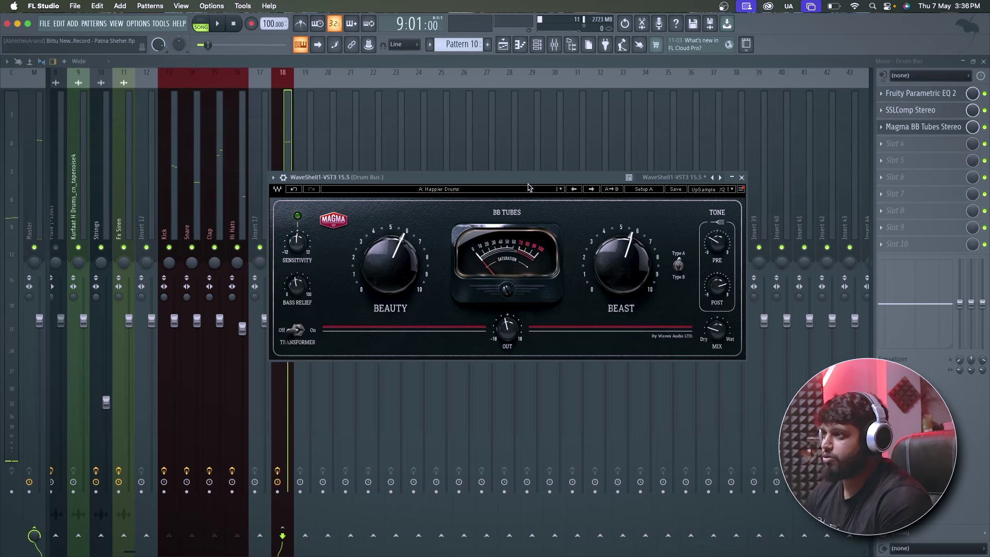
Step: Set the Magma BB Tubes mix to 27% during playback and listen to the drums in the arrangement
key(space)
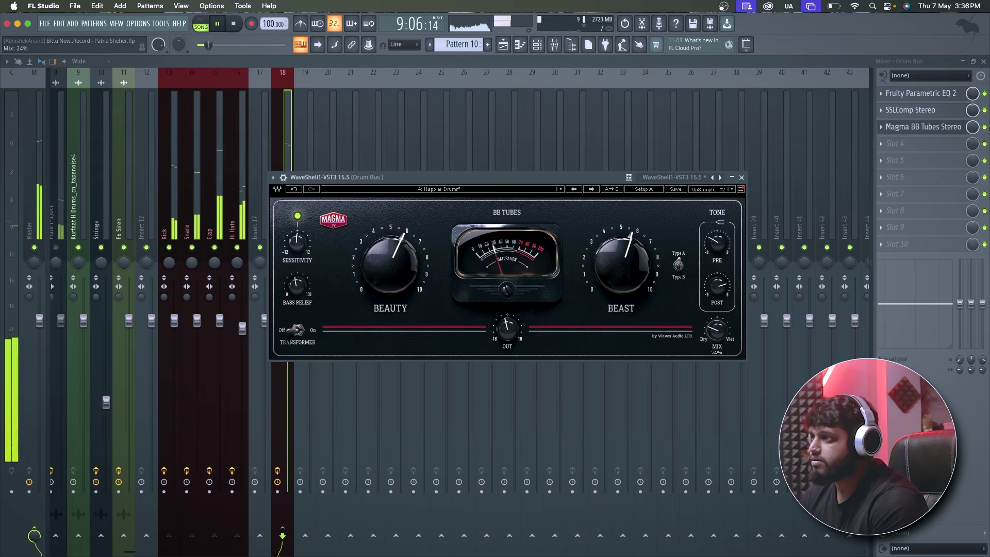
drag(716, 328, 717, 331)
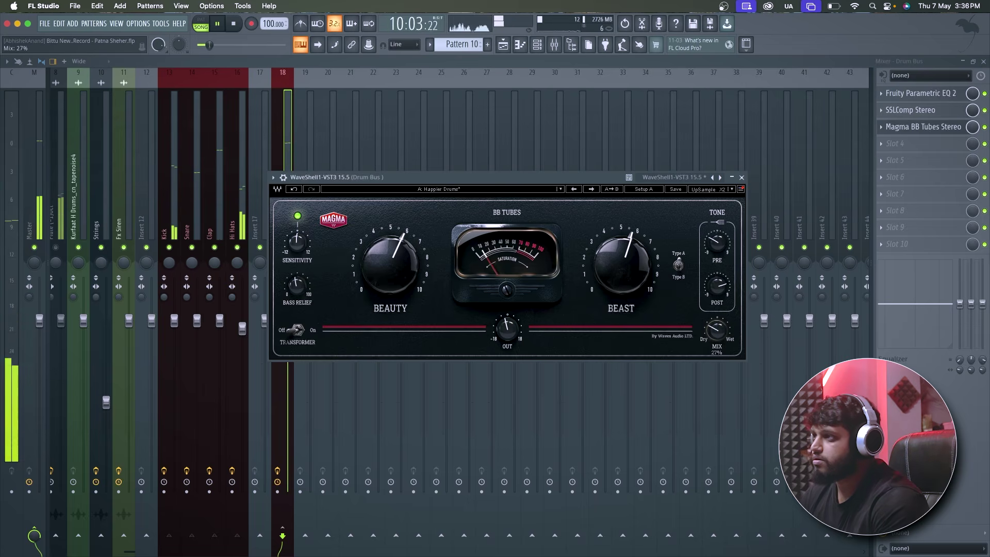
click(741, 178)
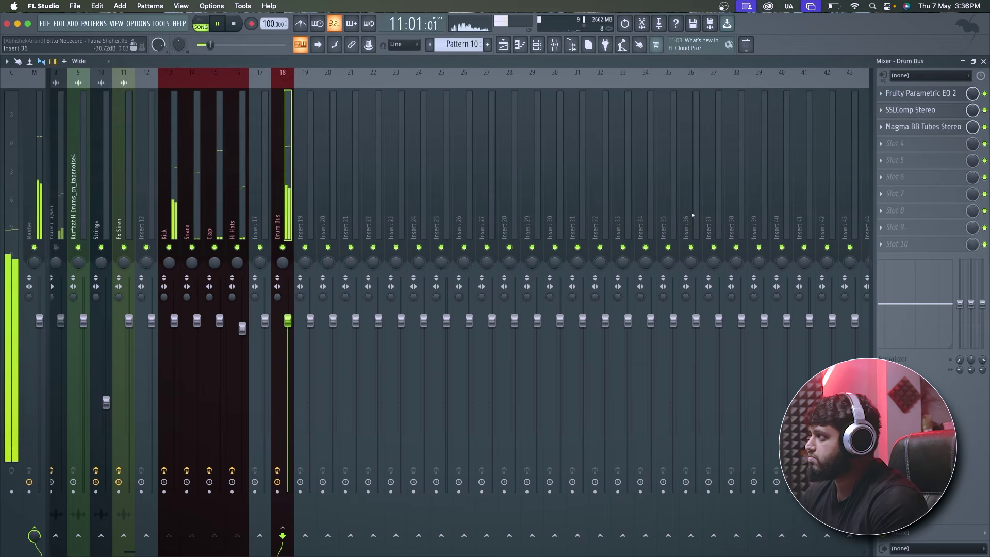
click(910, 110)
click(910, 110)
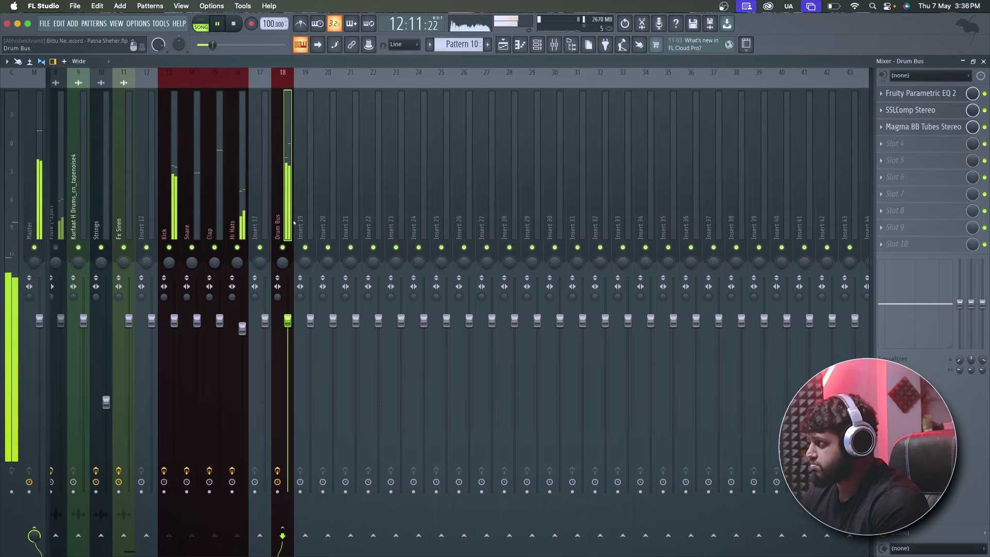
click(935, 136)
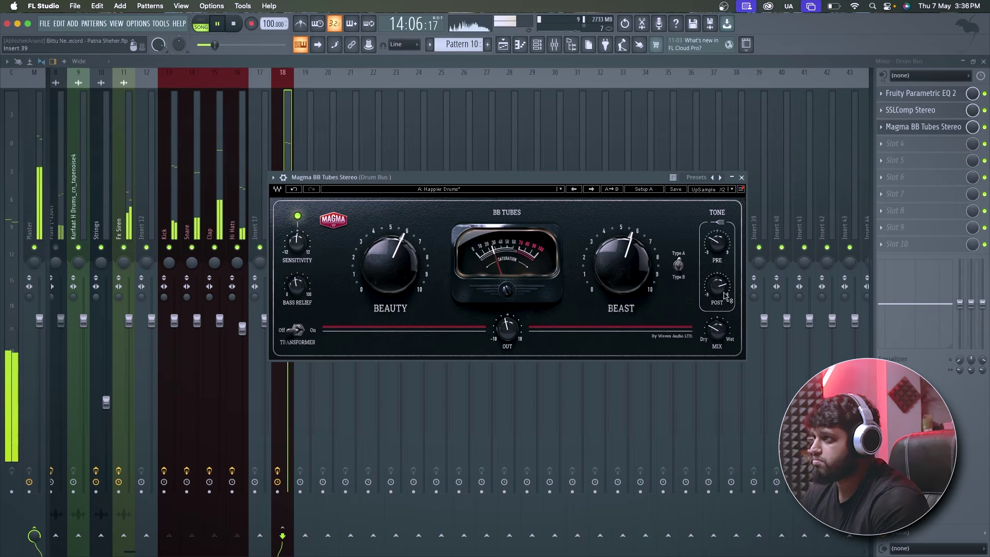
click(742, 177)
key(space)
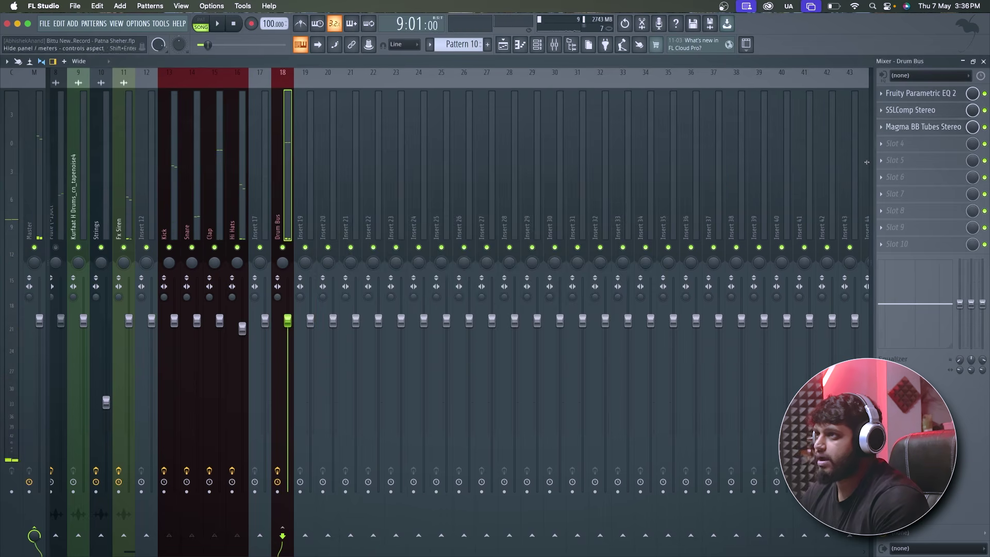
Step: Add Fruity Parametric EQ 2 to the Drum Bus's fourth slot, boost band 3 slightly in the mids and set the main level to -0.8 dB
click(897, 143)
click(753, 430)
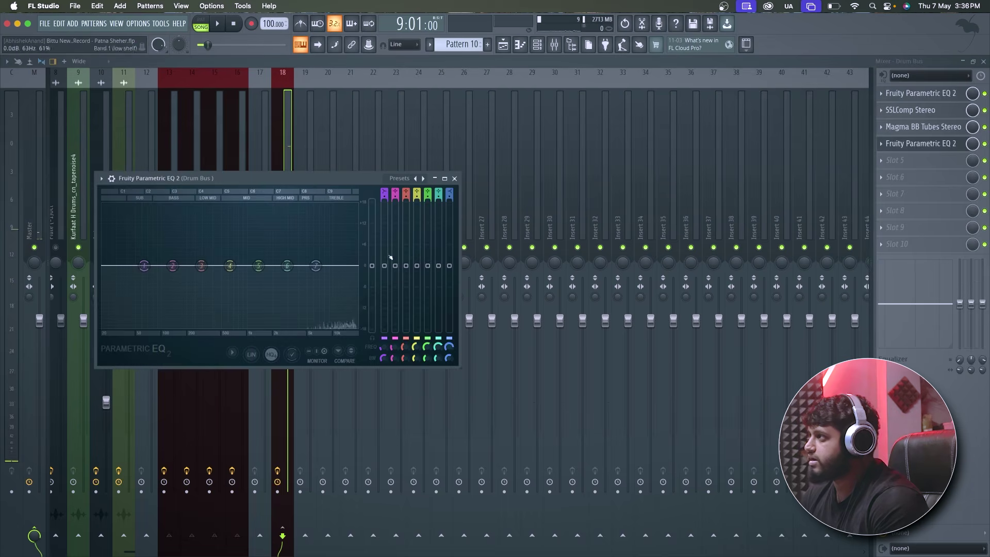
drag(320, 186, 641, 171)
key(space)
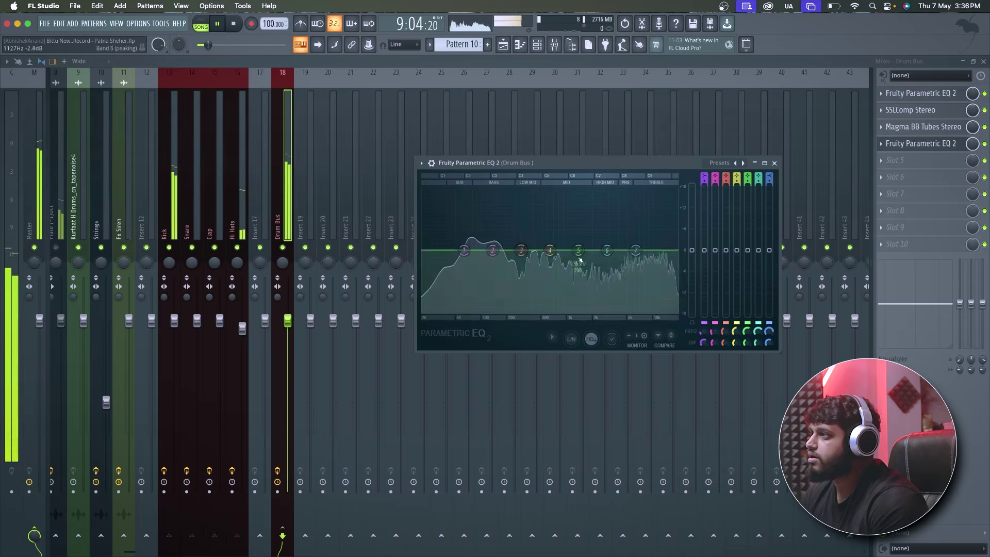
drag(521, 250, 563, 246)
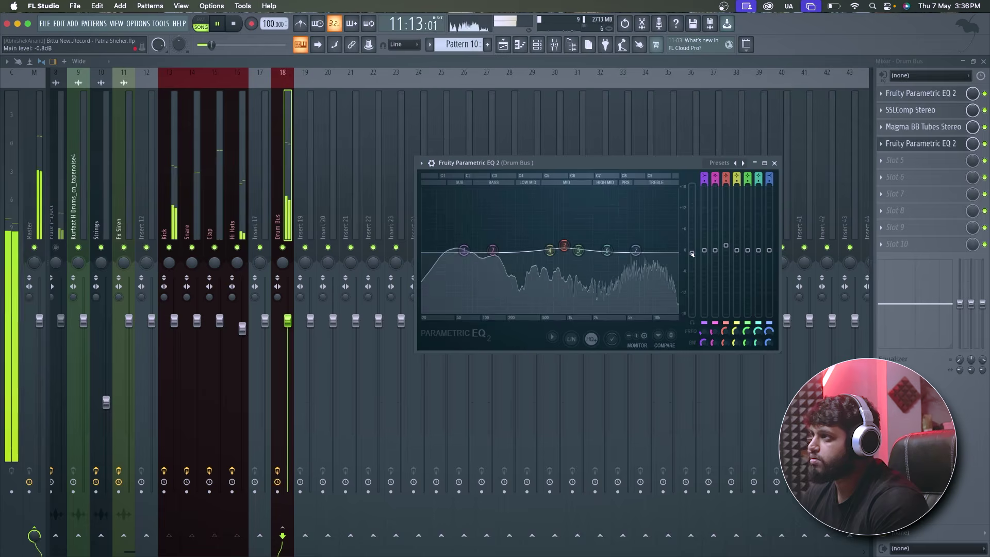
click(774, 163)
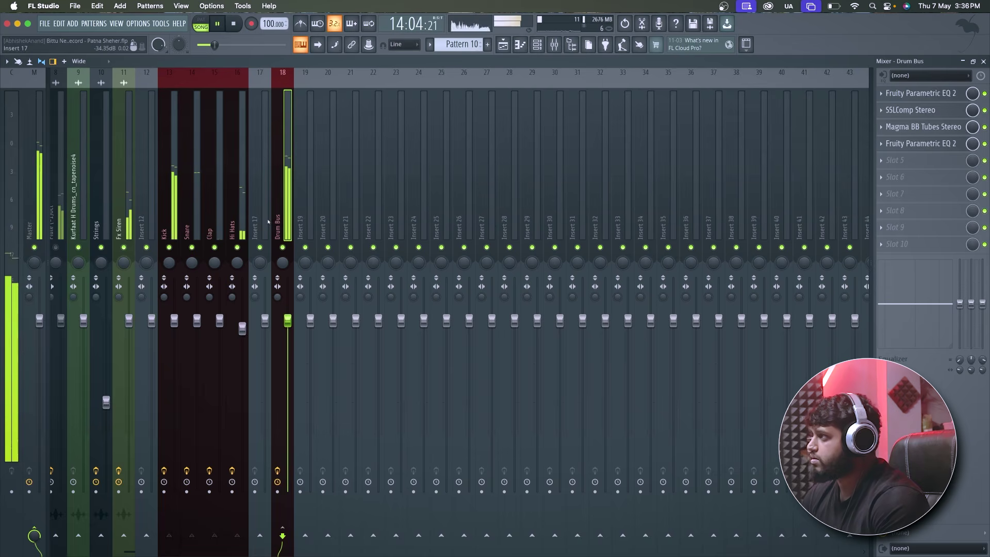
key(space)
Step: Review the Kick and Drum Bus effect chains in the mixer while playing from bar 9
click(177, 225)
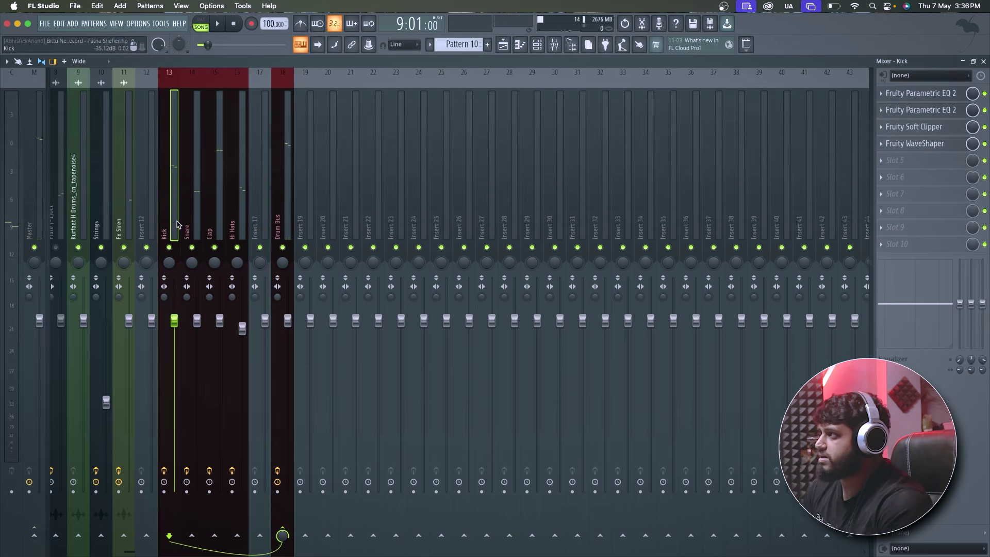
key(space)
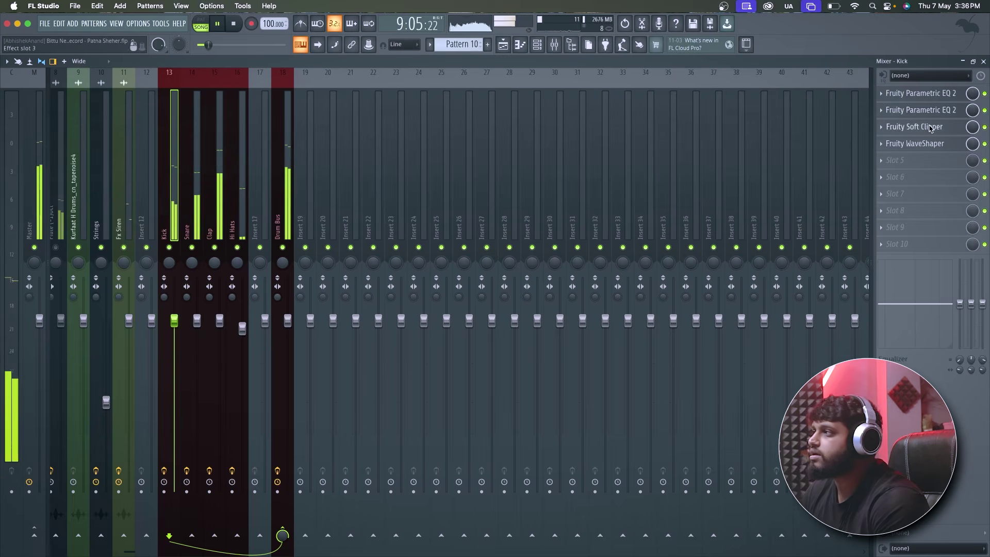
click(283, 222)
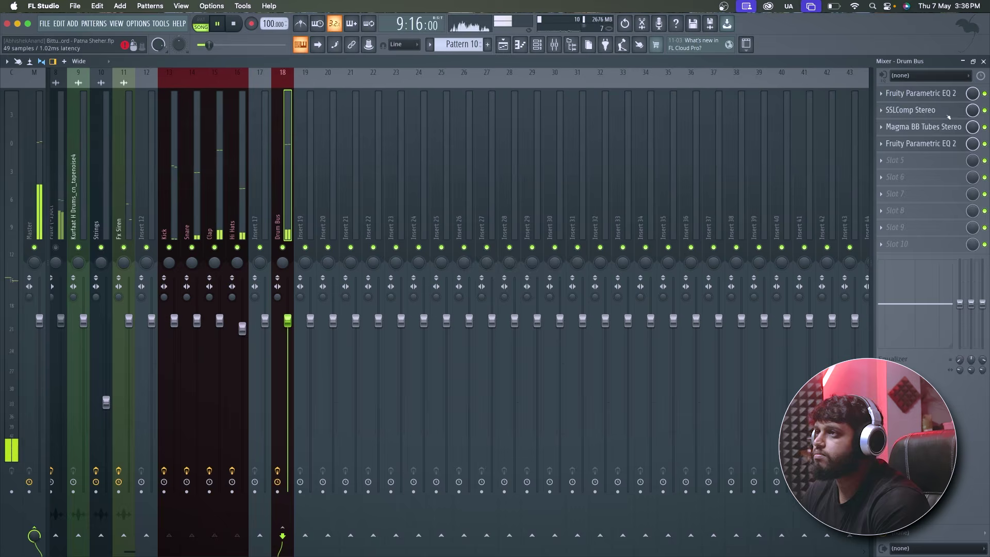
Step: Set the Drum Bus SSLComp threshold to 2.8 dB and audition its attack at 30 ms, 10 ms and .3 ms
click(911, 110)
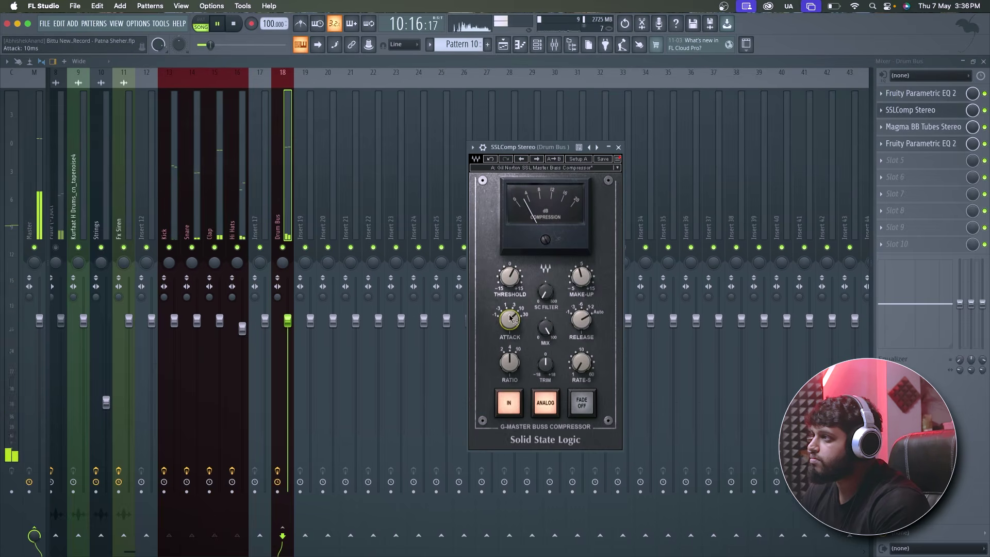
drag(510, 277, 510, 279)
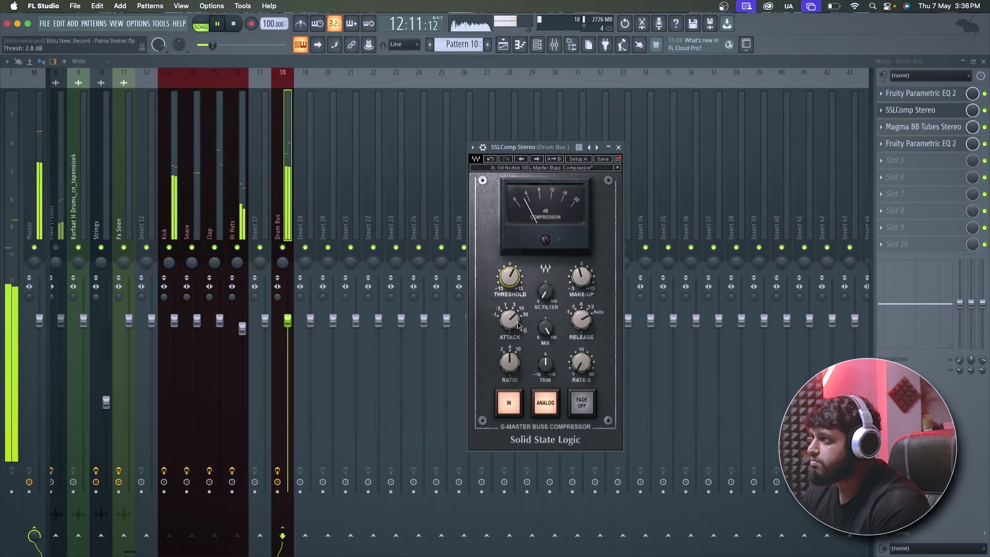
mouse_move(510, 320)
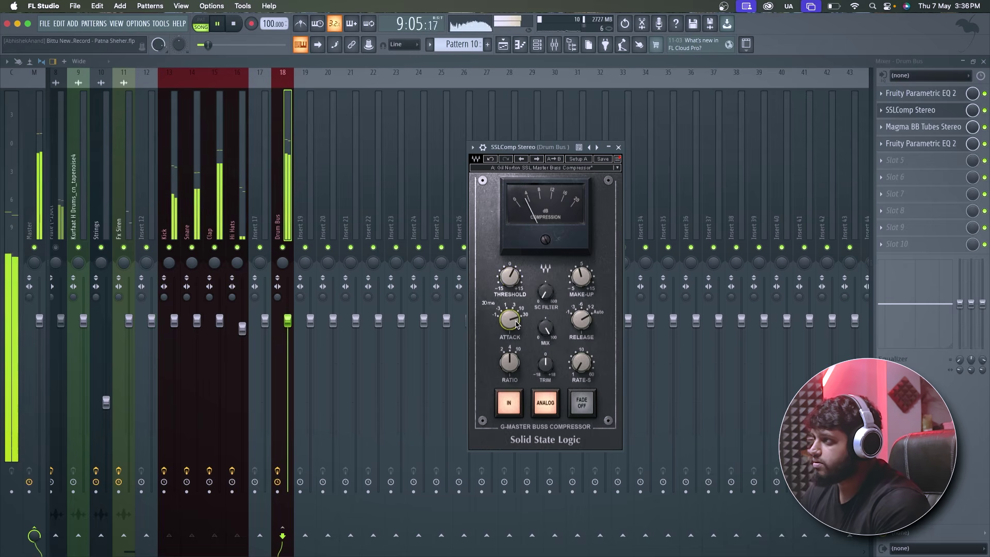
scroll(514, 323, down, 1)
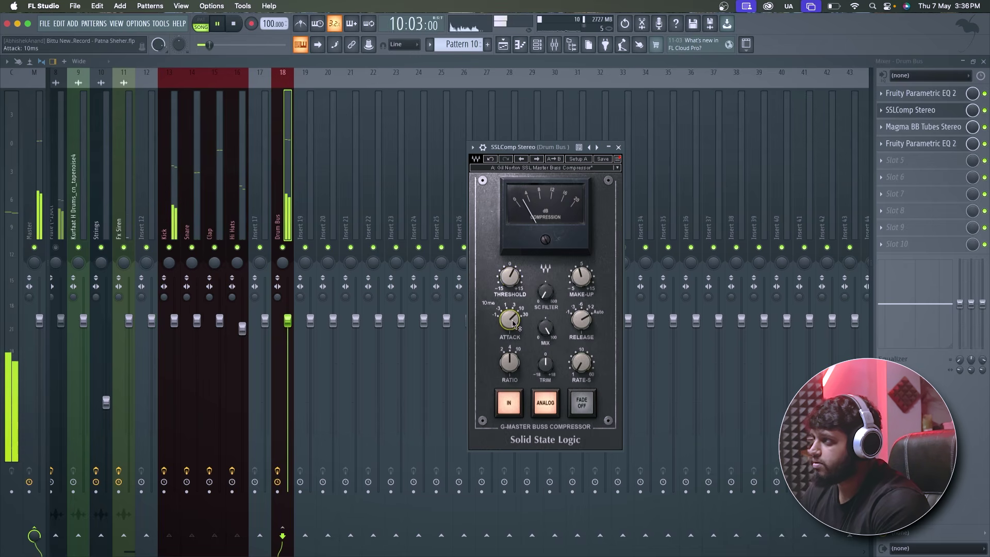
key(space)
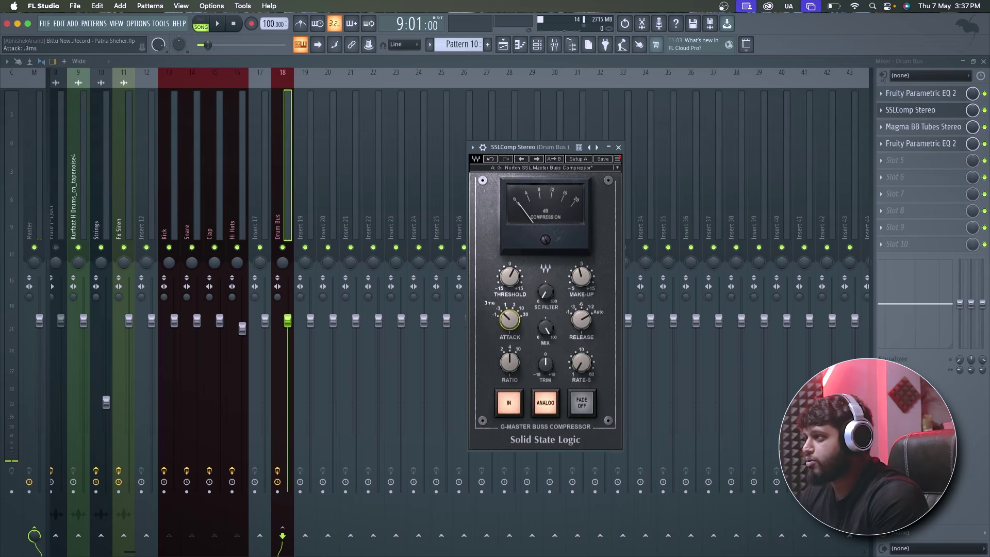
Step: Set the SSLComp attack to 30 ms and the threshold to 0.8 dB, auditioning the drums from bar 9
key(space)
scroll(508, 321, up, 1)
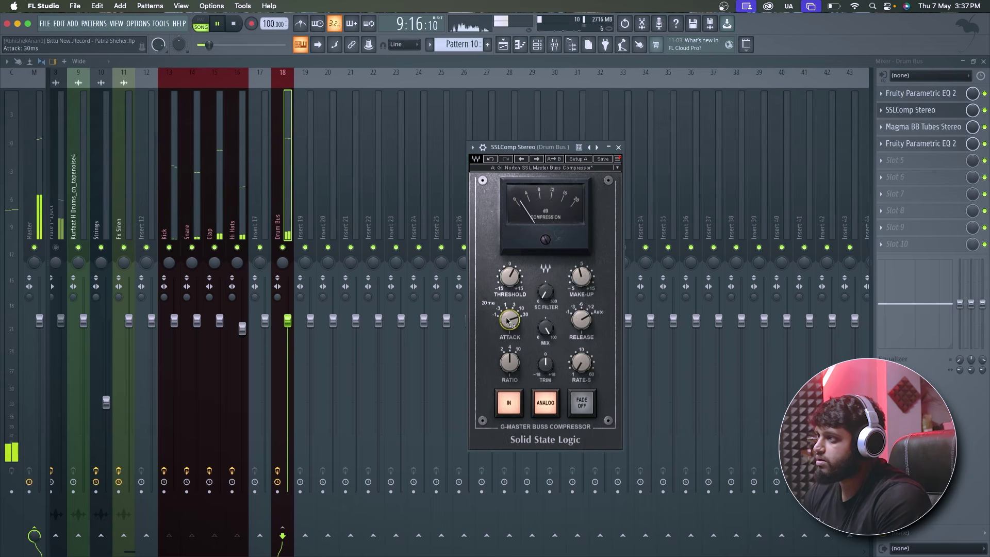
key(space)
scroll(510, 277, up, 1)
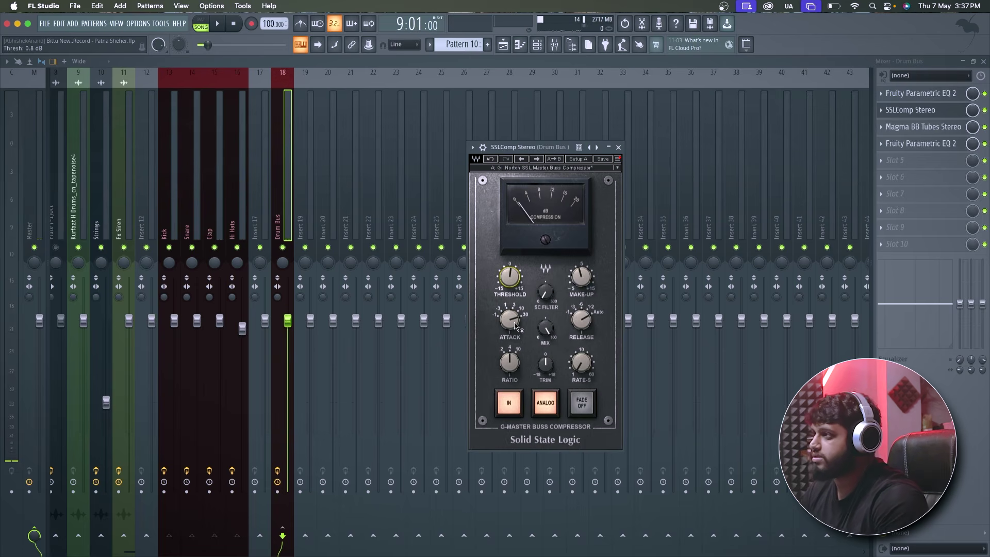
Step: Lower the SSLComp threshold to -0.3 dB during playback and close the compressor window
key(space)
scroll(510, 277, down, 1)
scroll(509, 277, down, 3)
scroll(510, 277, up, 1)
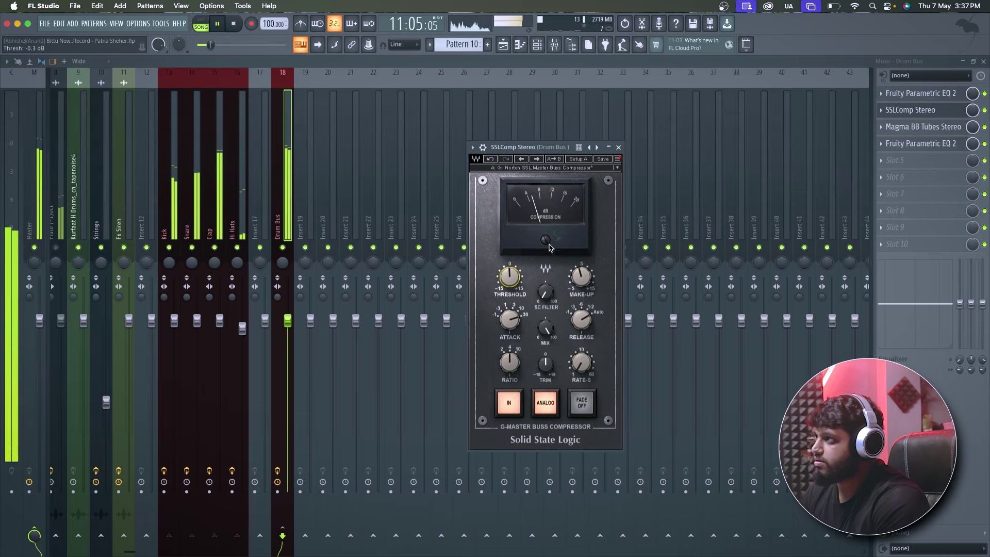
click(618, 147)
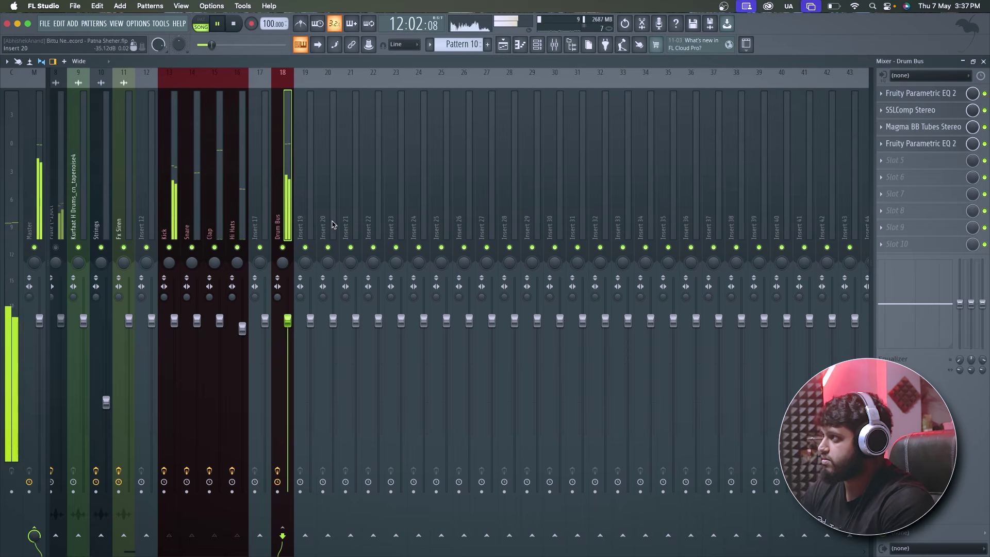
Step: Reopen the Drum Bus SSLComp, set its attack to 3 ms and threshold to 2.8 dB, and play from bar 9
click(924, 110)
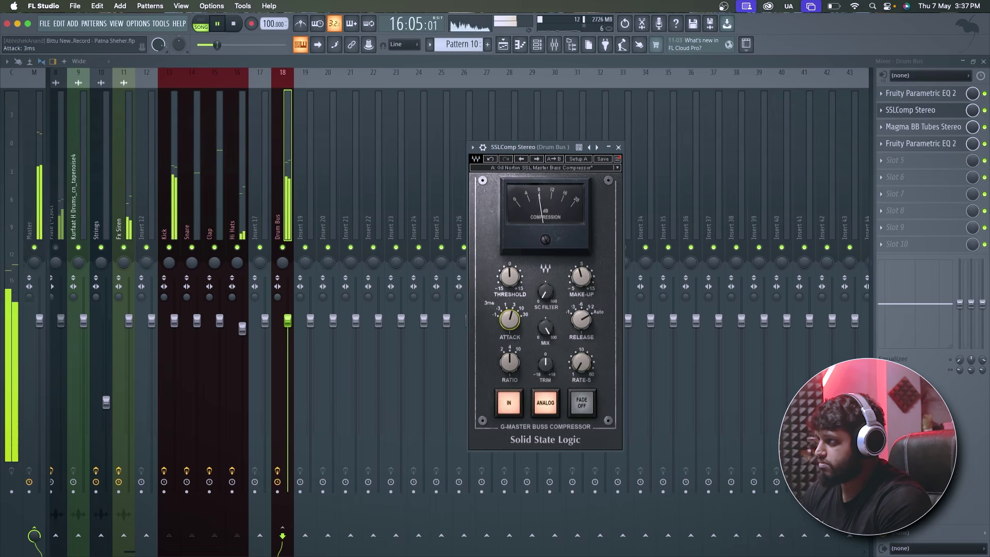
key(space)
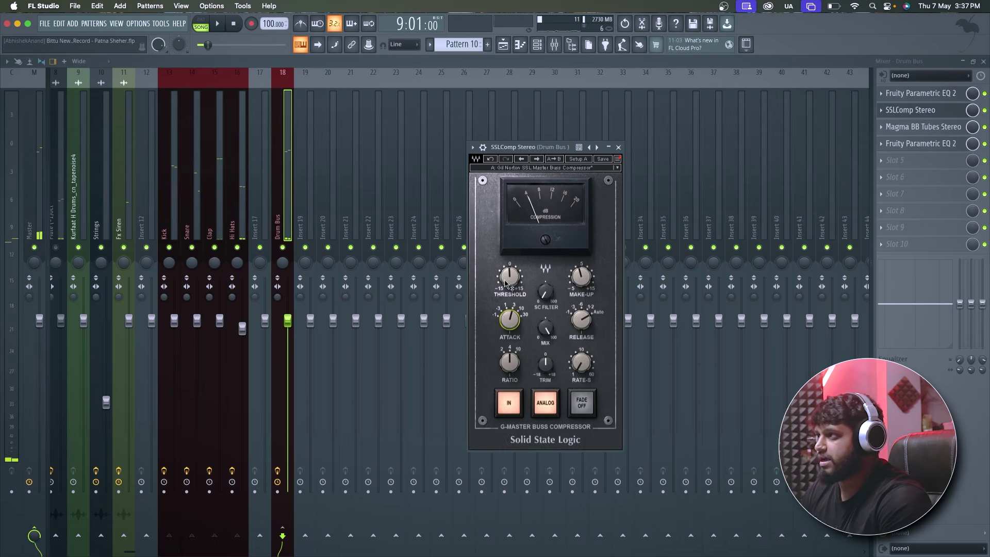
key(space)
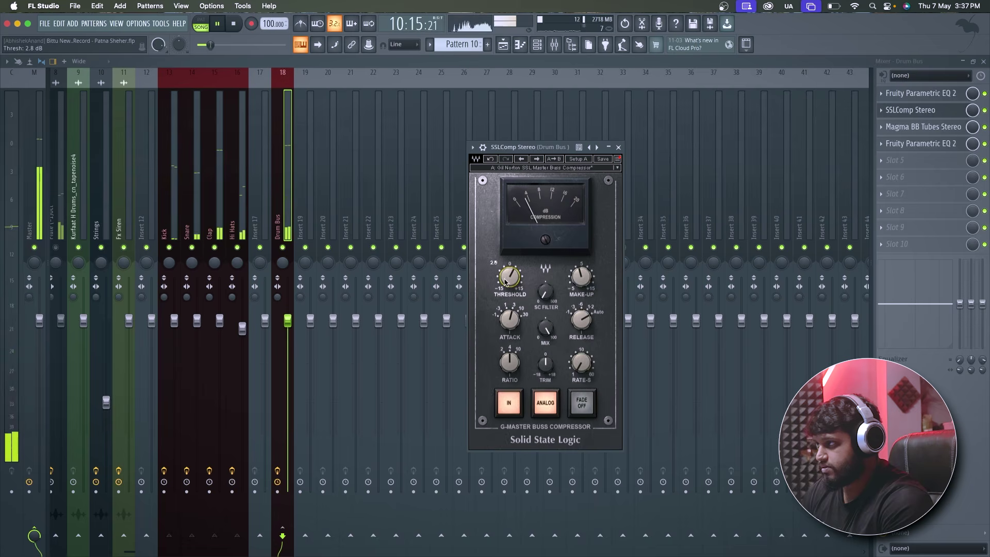
Step: Solo the Snare while setting the Drum Bus SSLComp threshold to 1.9 dB, restore all mixer tracks and stop playback
right_click(193, 248)
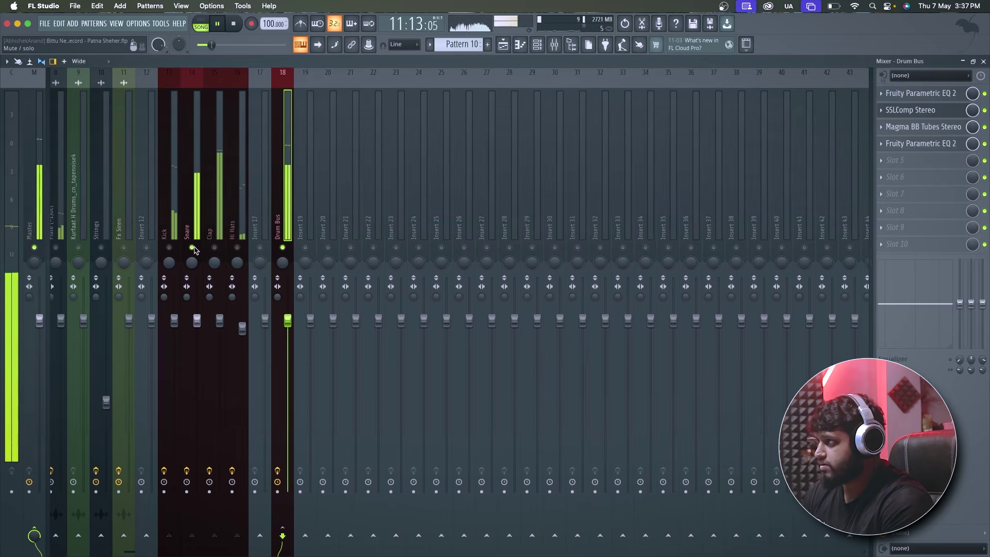
click(910, 110)
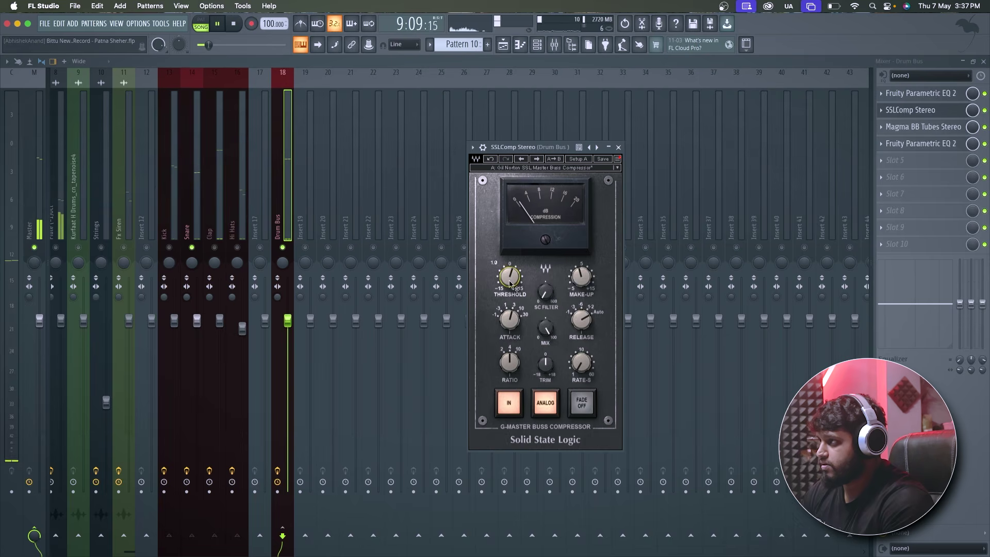
click(618, 148)
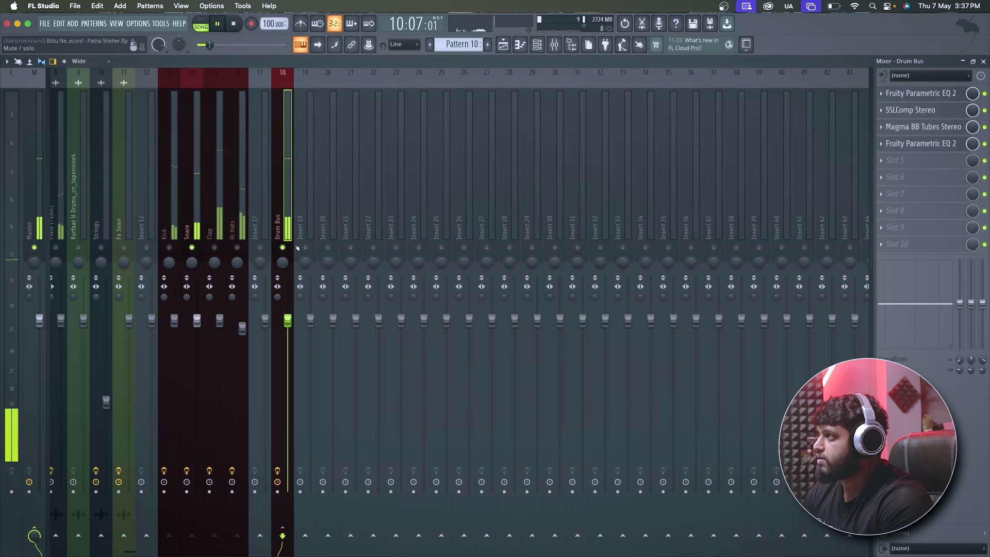
right_click(287, 248)
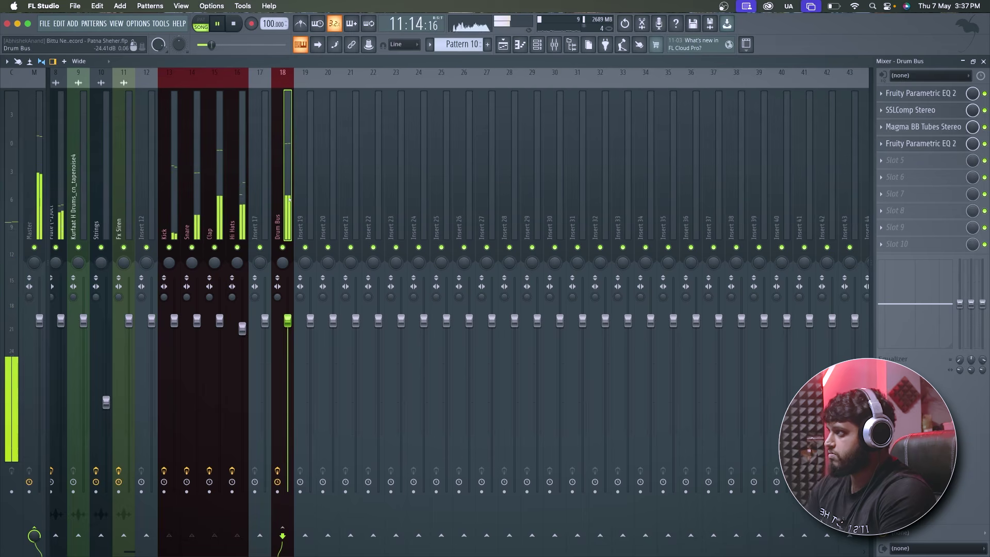
key(space)
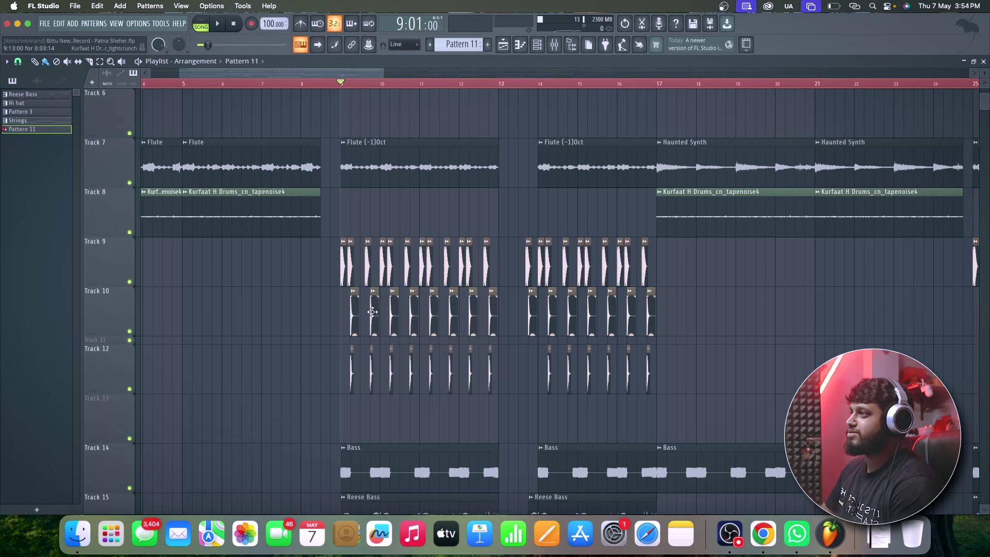
Step: Play the arrangement with the vocal tracks from bar 9 and check the levels in the mixer
scroll(372, 311, up, 4)
key(space)
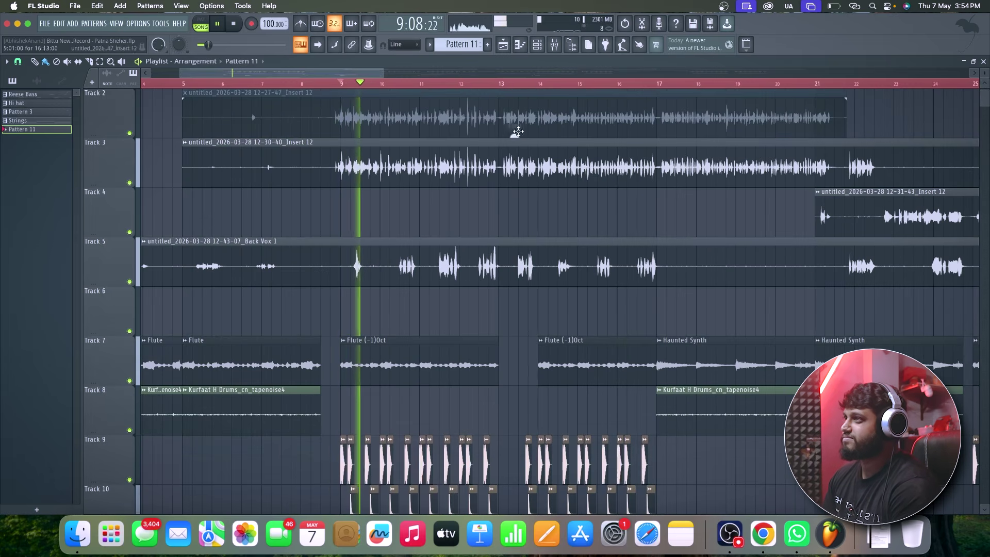
key(F9)
key(space)
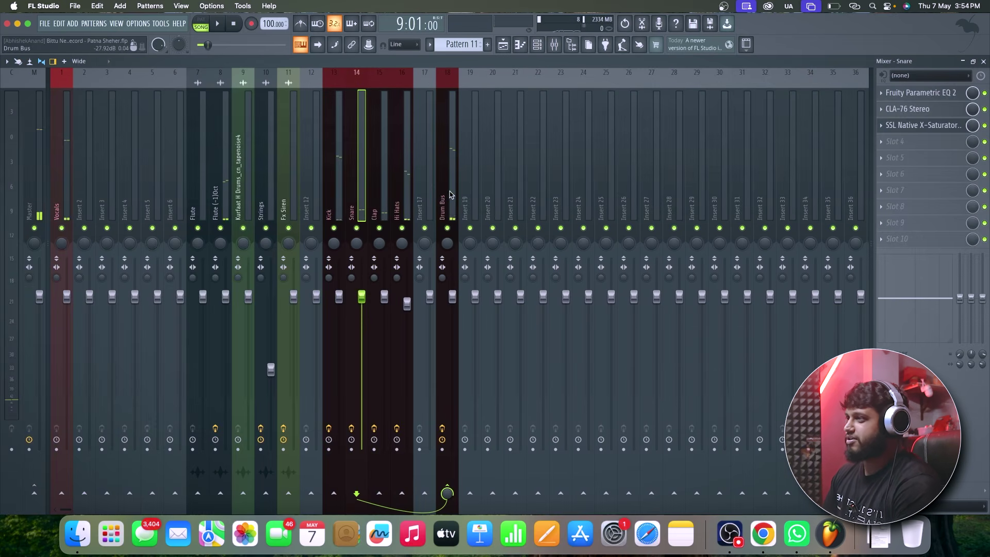
Step: Play back the song with the Drum Bus track selected in the mixer, then show the playlist
click(447, 196)
key(space)
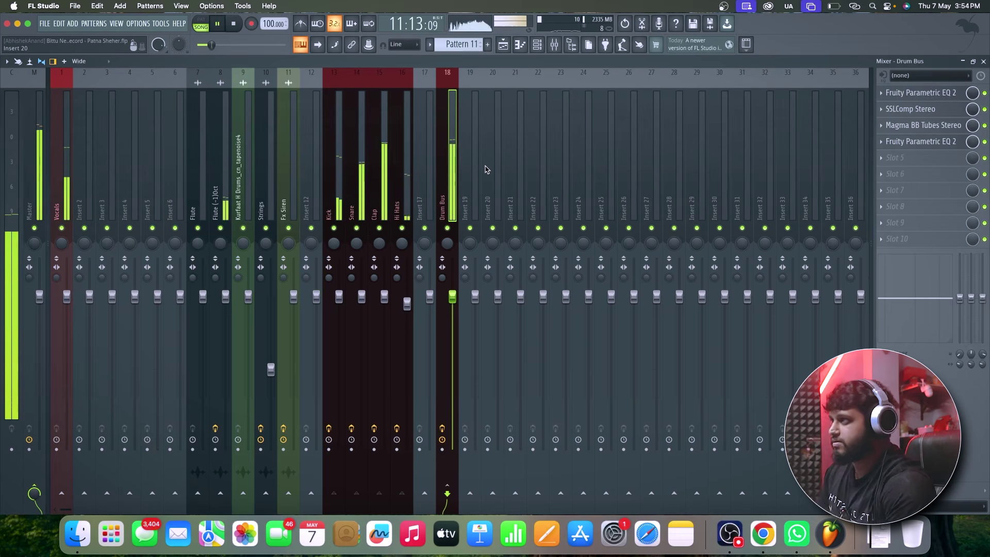
key(F5)
key(space)
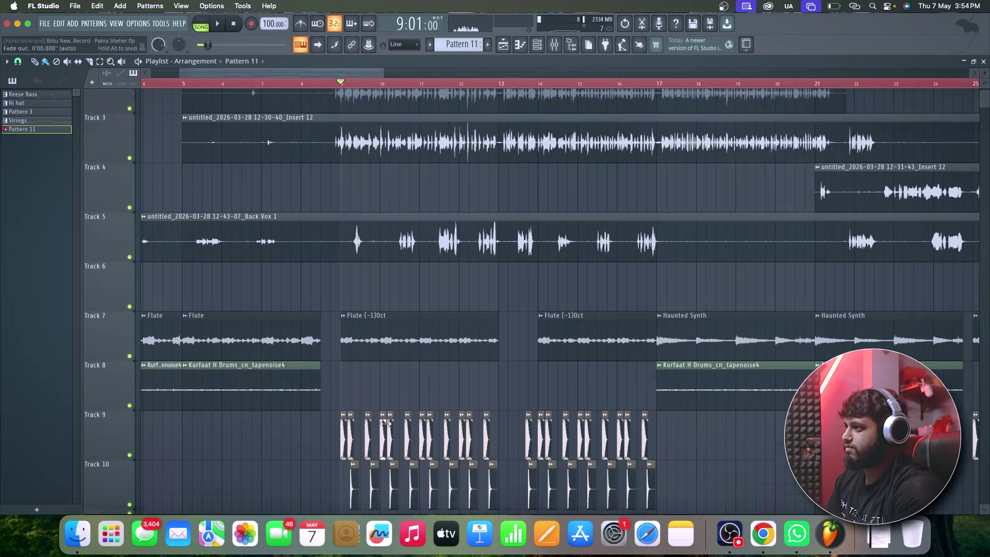
Step: Route the Bass audio clip on playlist Track 14 to its own mixer track and move that track to insert 21
scroll(378, 417, down, 3)
scroll(377, 417, down, 9)
scroll(370, 404, up, 9)
scroll(361, 376, down, 2)
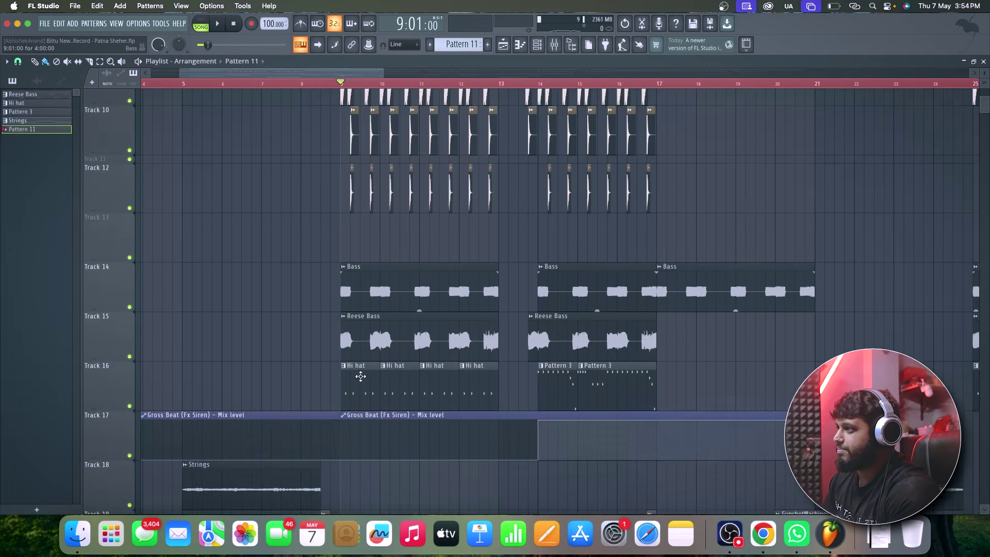
double_click(403, 274)
drag(46, 88, 132, 94)
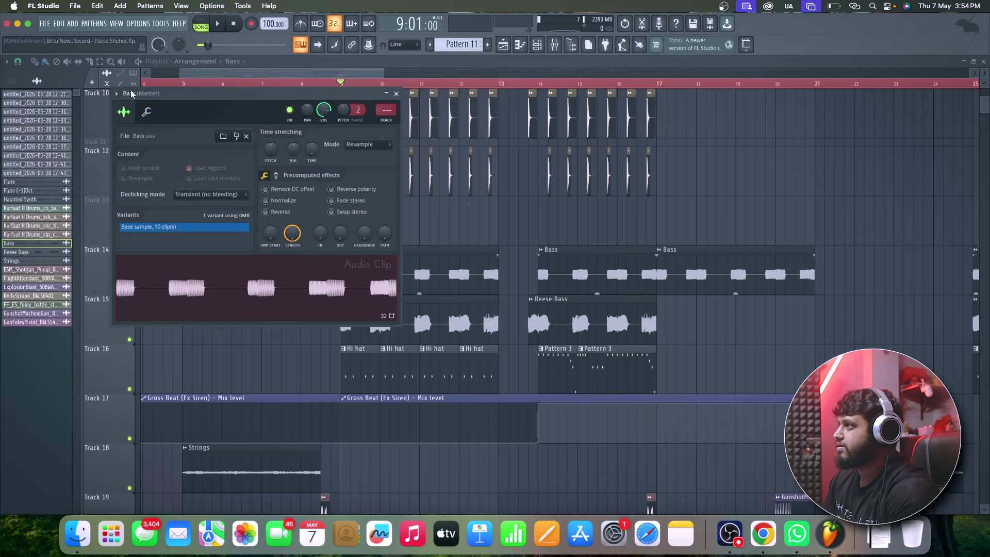
click(124, 94)
click(304, 136)
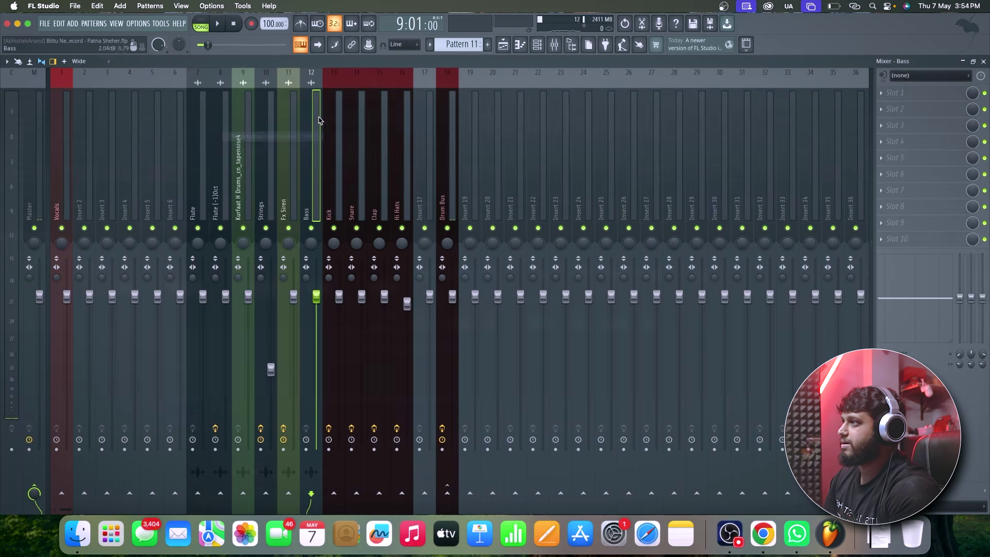
drag(320, 184, 534, 75)
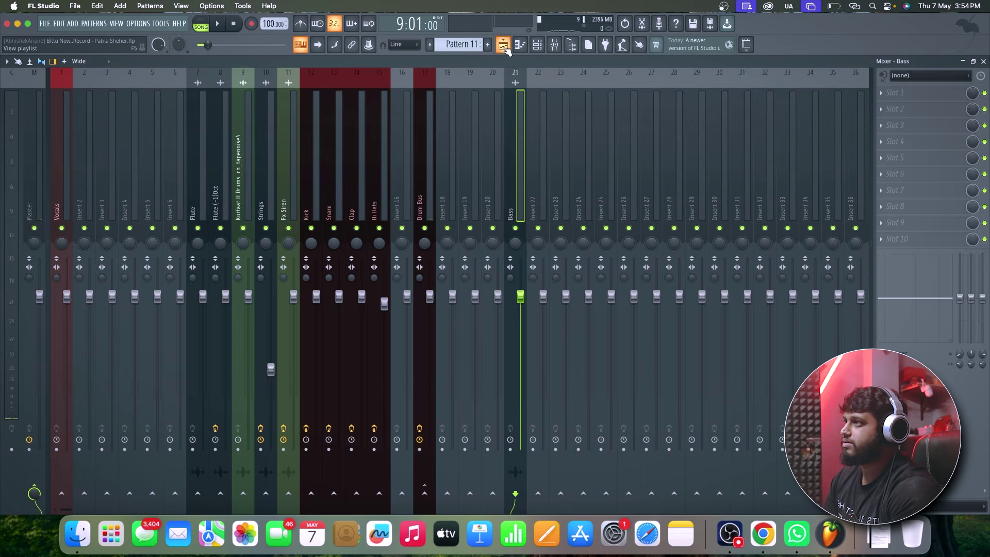
Step: Route the Reese Bass audio clip to its own mixer track and place that track directly after Bass
click(504, 46)
double_click(357, 317)
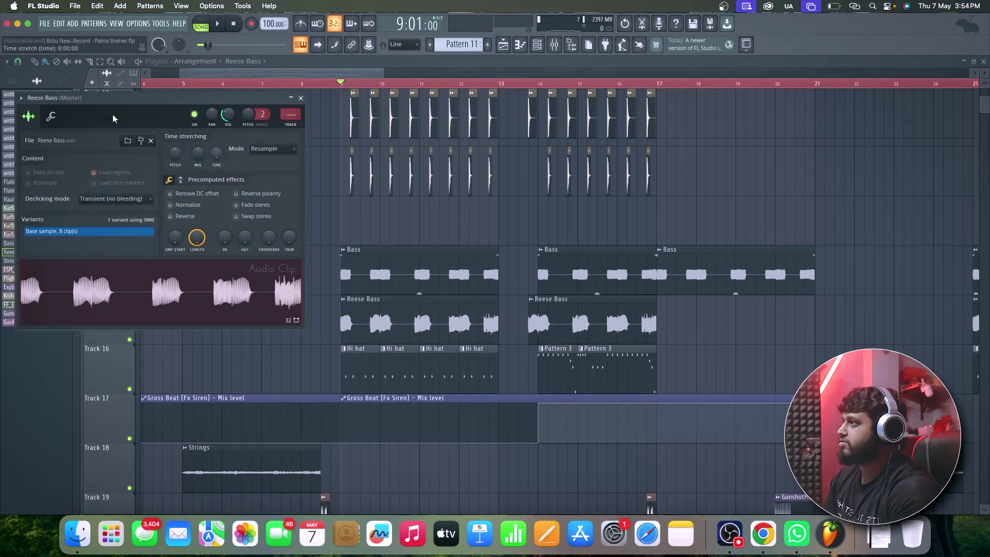
click(21, 98)
key(F9)
drag(404, 206, 517, 205)
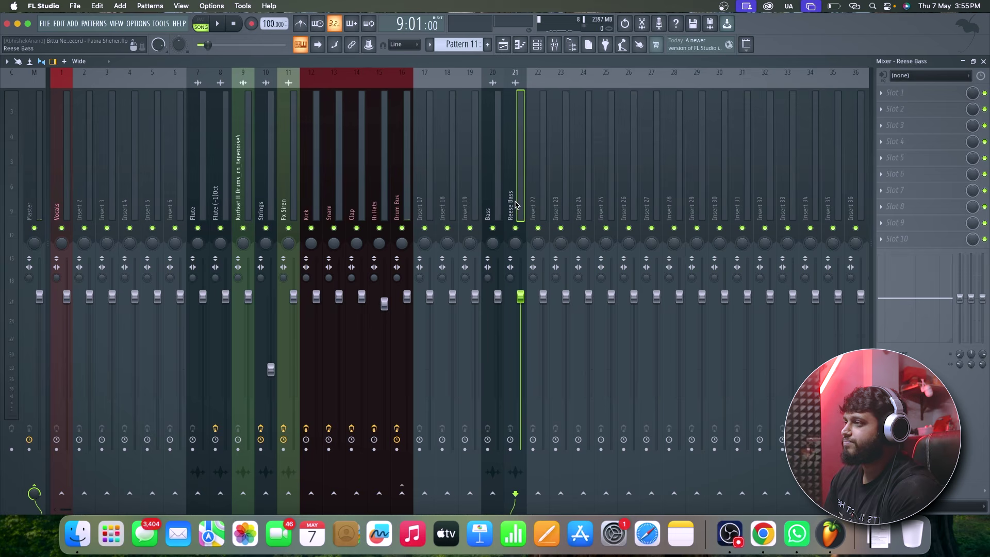
Step: Solo the Bass mixer track and play it back, then return to the playlist
right_click(493, 228)
key(space)
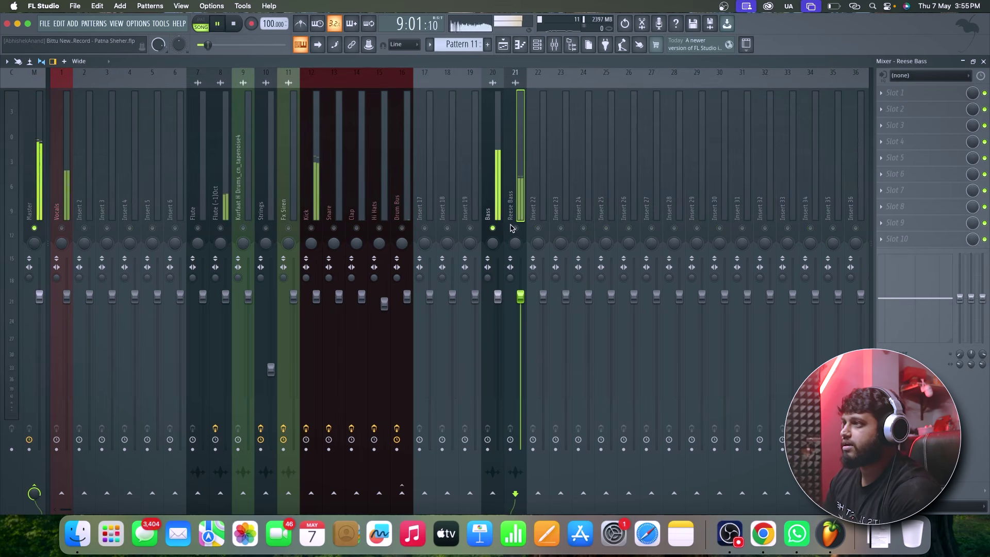
key(space)
key(F9)
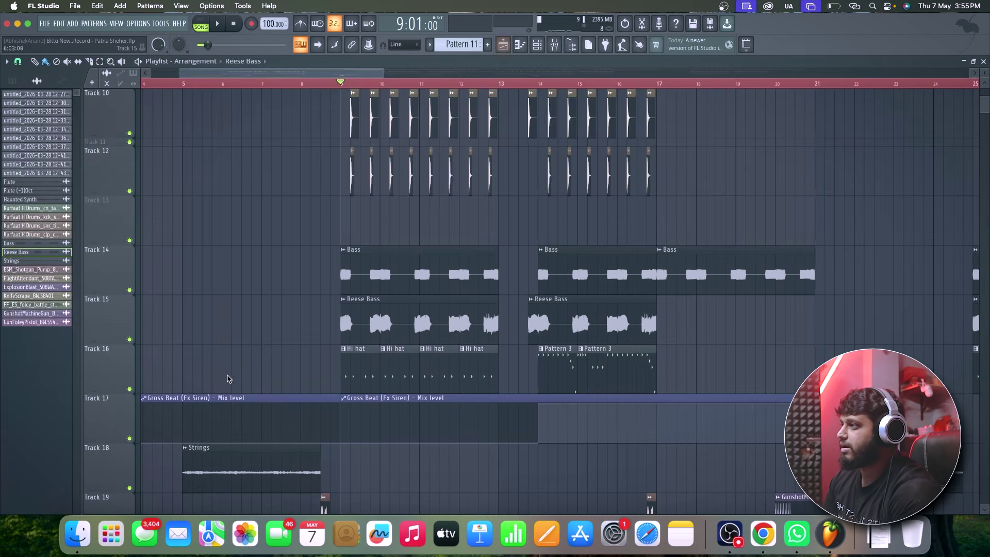
Step: Solo playlist Tracks 14 and 15, start playback of the two bass parts and show the mixer
right_click(130, 339)
click(130, 290)
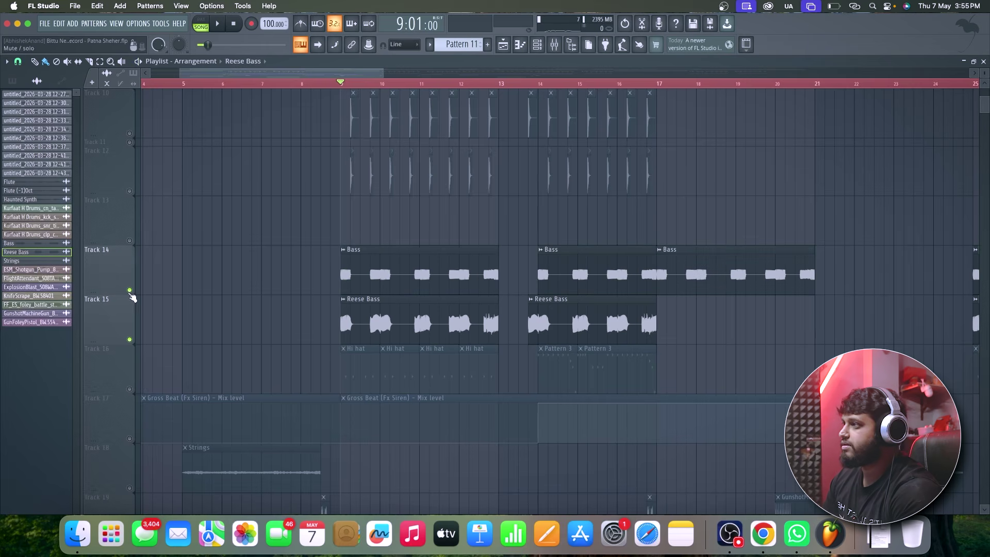
key(space)
click(554, 46)
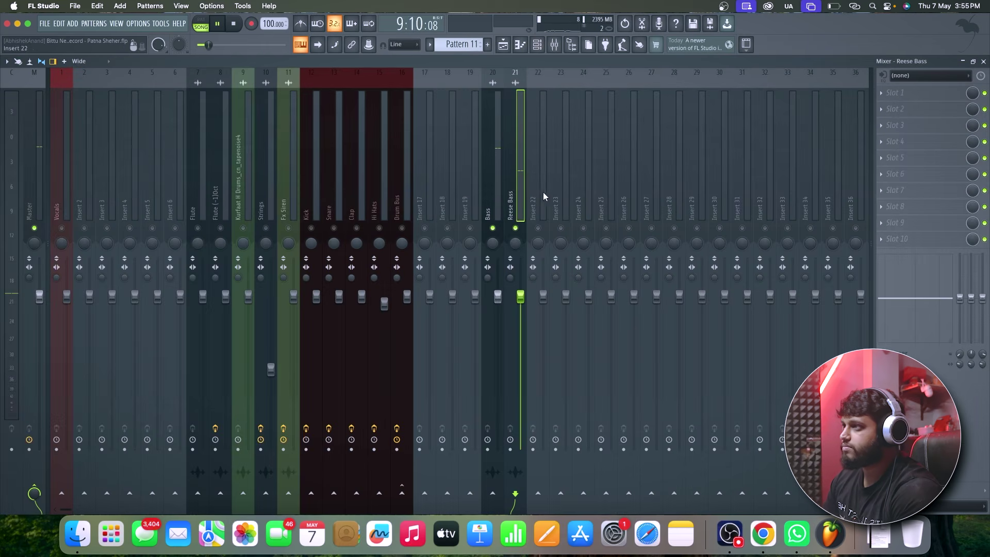
Step: Audition the Bass mixer track on its own
click(501, 212)
key(space)
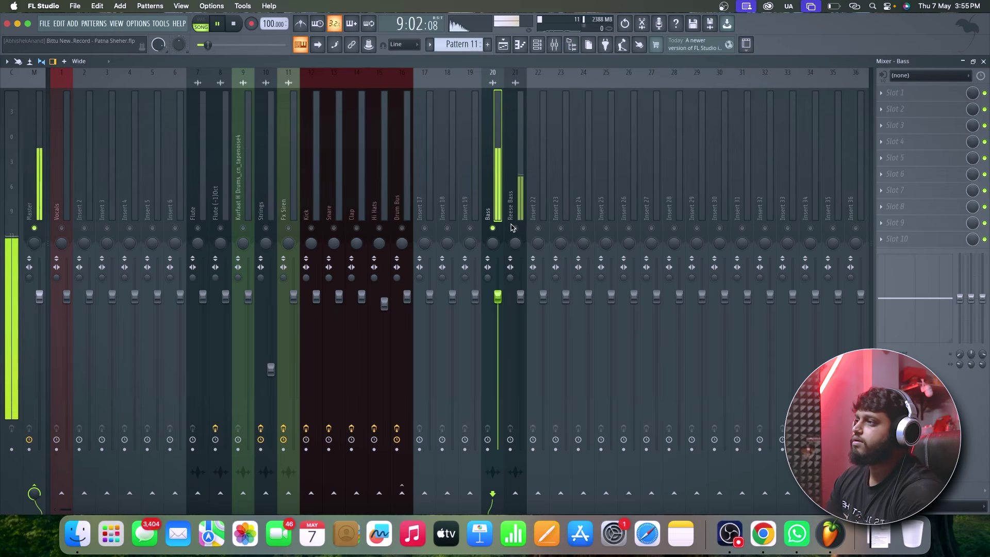
key(space)
Step: Add Fruity Parametric EQ 2 to the first effect slot of the Reese Bass mixer track
click(519, 208)
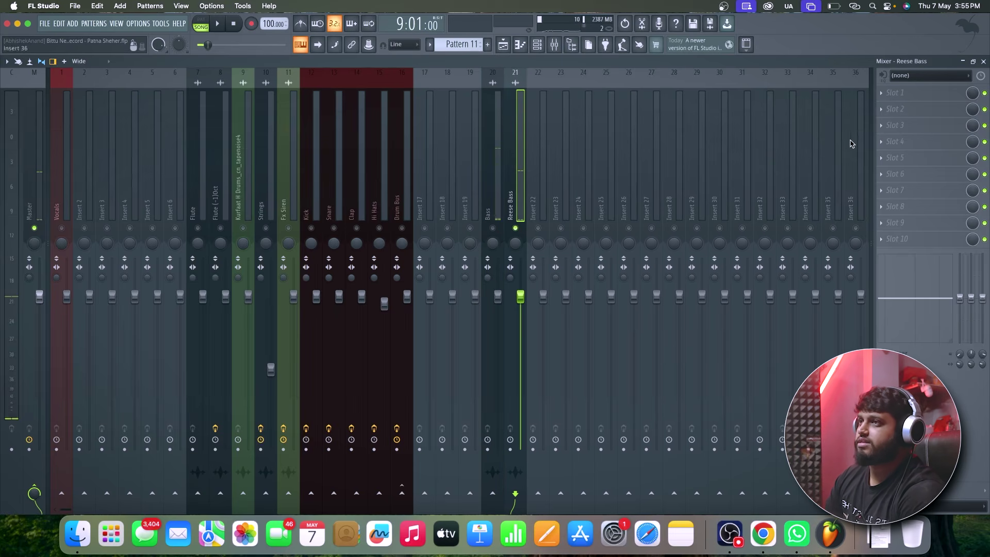
click(898, 107)
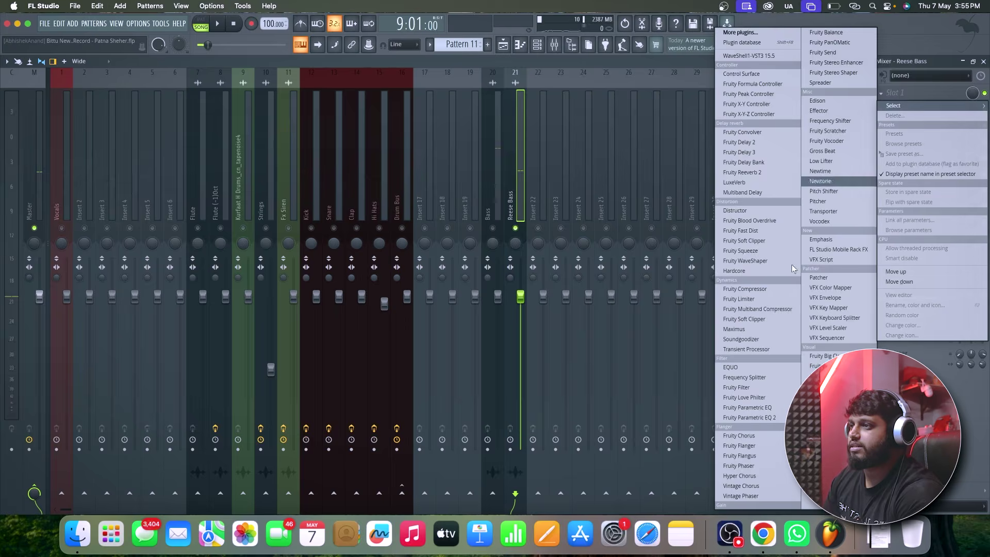
click(767, 419)
drag(206, 137, 597, 136)
Step: Set band 1 of the Reese Bass EQ to a high-pass filter with the Steep 8 order
right_click(496, 226)
mouse_move(513, 252)
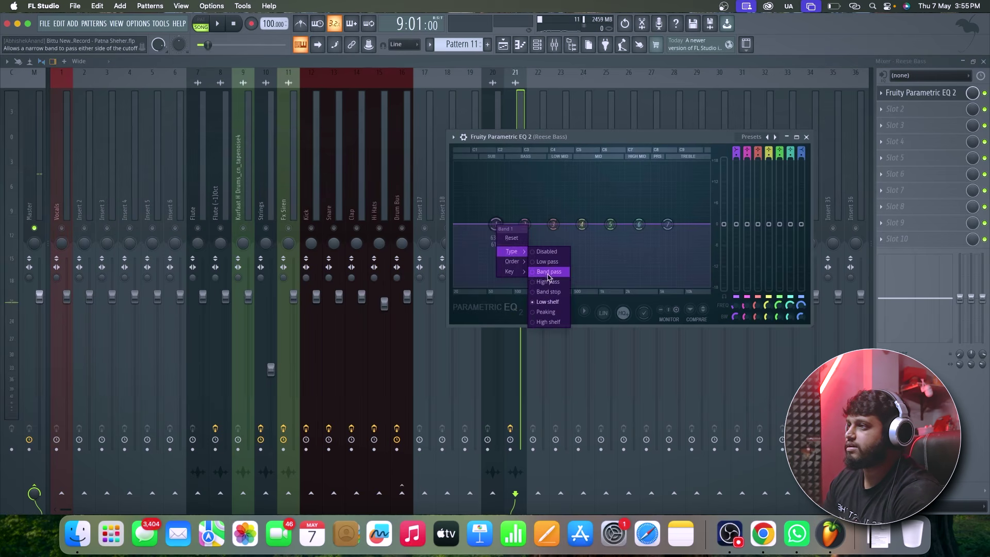
click(542, 271)
right_click(494, 226)
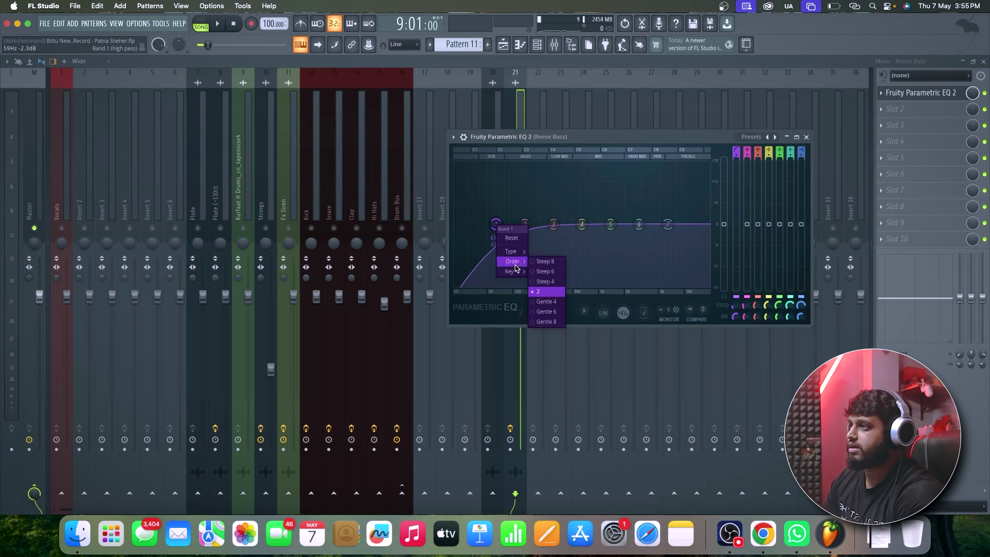
click(539, 262)
Step: Raise the Reese Bass high-pass cutoff to about 144 Hz while listening to the track, then close the EQ
key(space)
drag(496, 224, 526, 224)
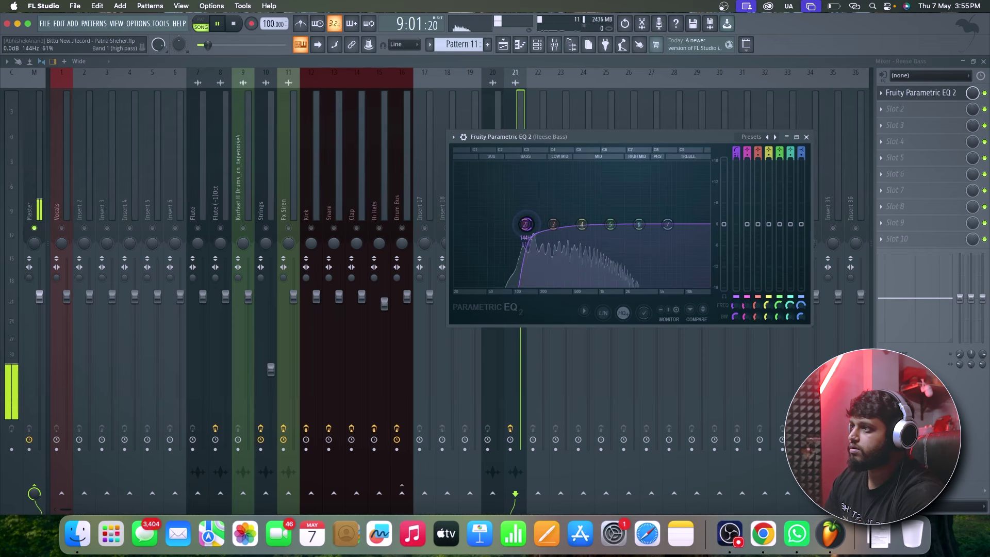
key(space)
click(804, 138)
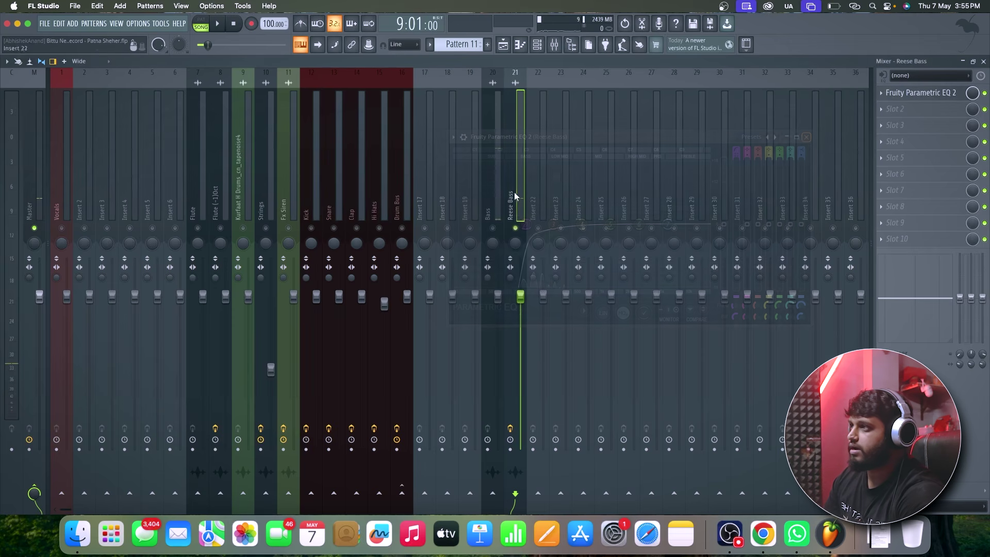
Step: Audition the Bass and Reese Bass tracks together with the Bass mixer track selected
key(space)
click(499, 215)
key(space)
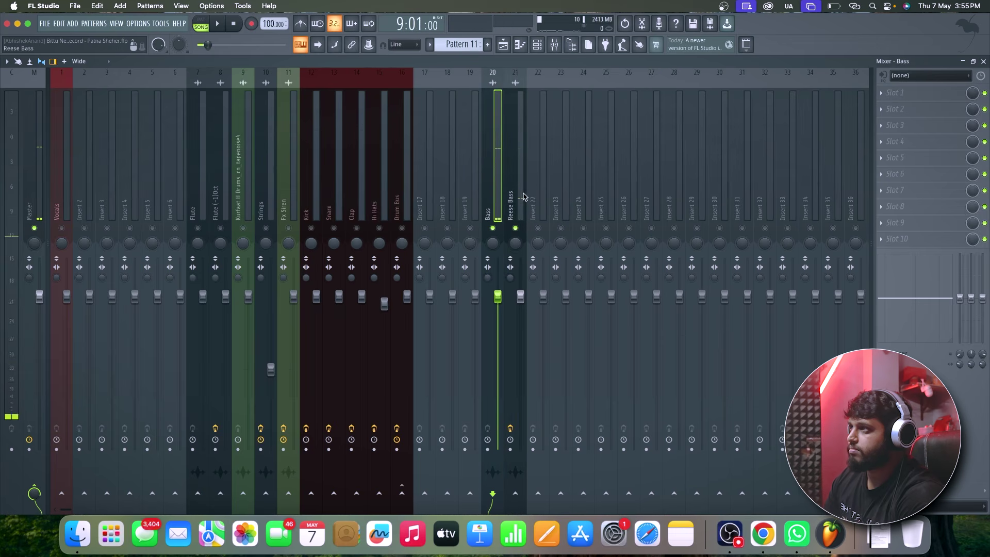
click(934, 95)
mouse_move(923, 106)
click(753, 411)
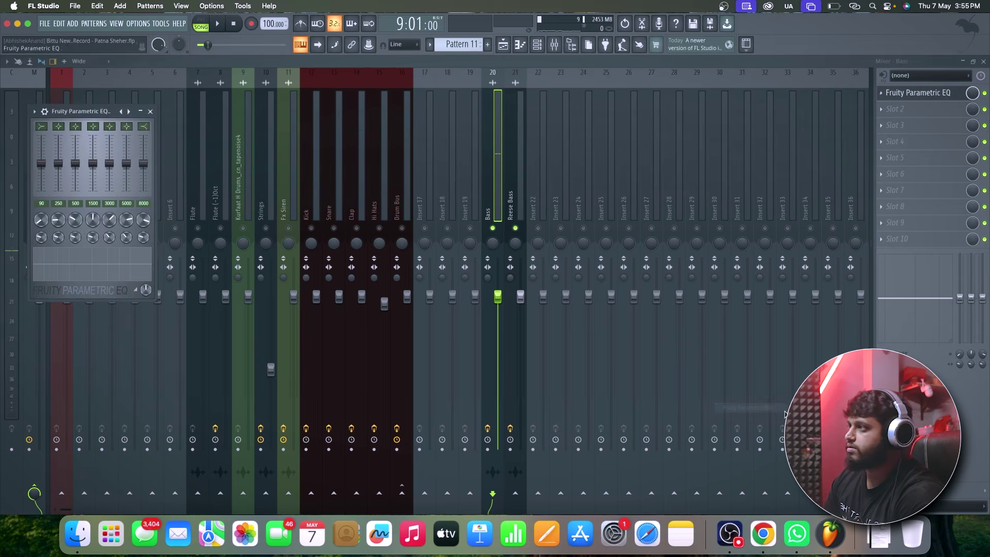
key(space)
key(space)
click(884, 96)
click(896, 116)
key(Return)
Step: Add Fruity Parametric EQ 2 to the first effect slot of the Bass mixer track and briefly play the song
click(886, 97)
mouse_move(893, 106)
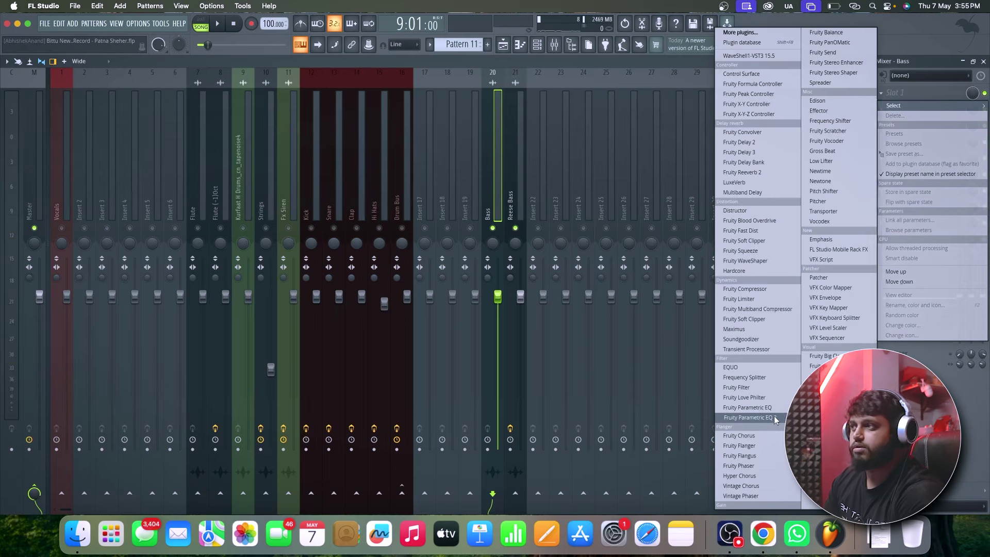
click(762, 418)
key(space)
key(space)
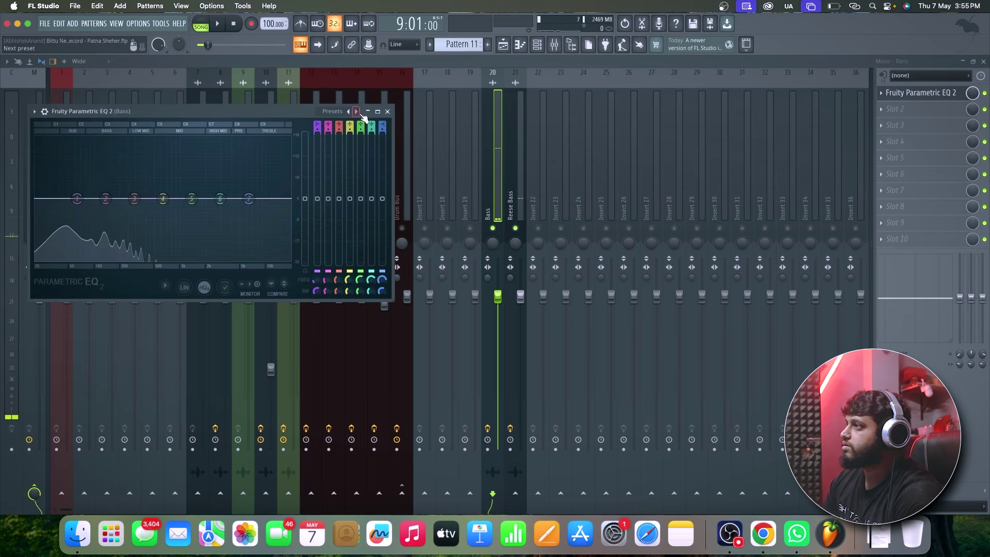
Step: Load the 40Hz + 18kHz cut preset in the Bass EQ and set its high-pass cutoff to about 36 Hz during playback
click(356, 112)
click(374, 149)
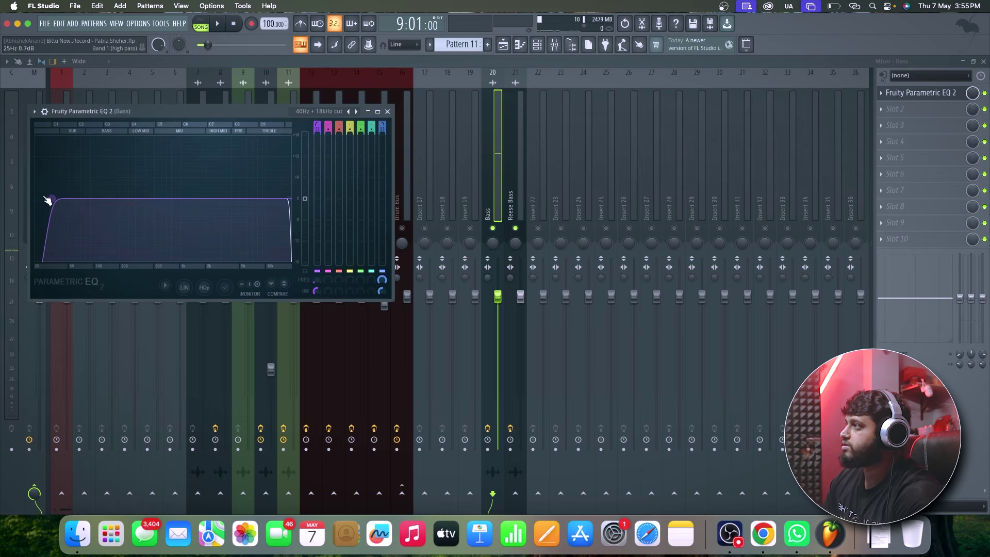
key(space)
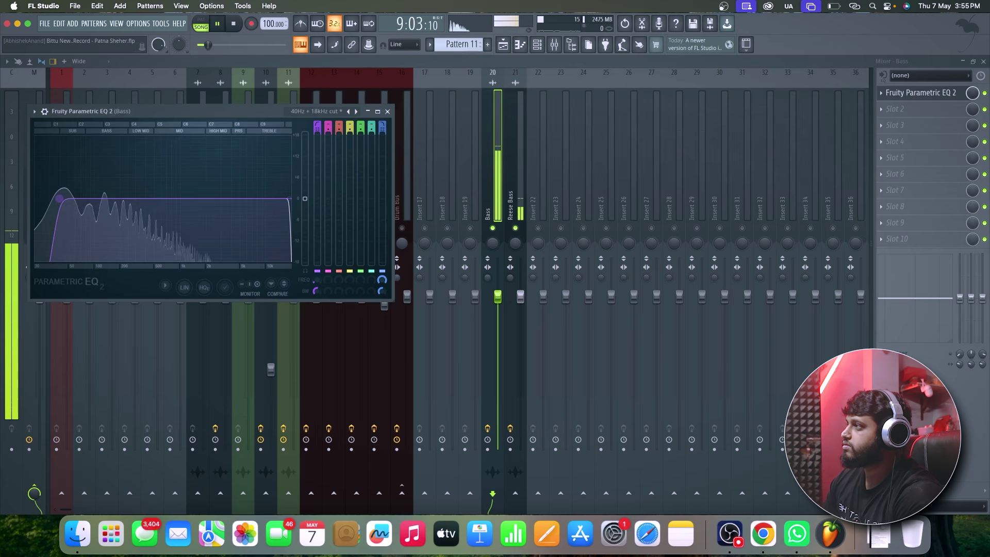
key(space)
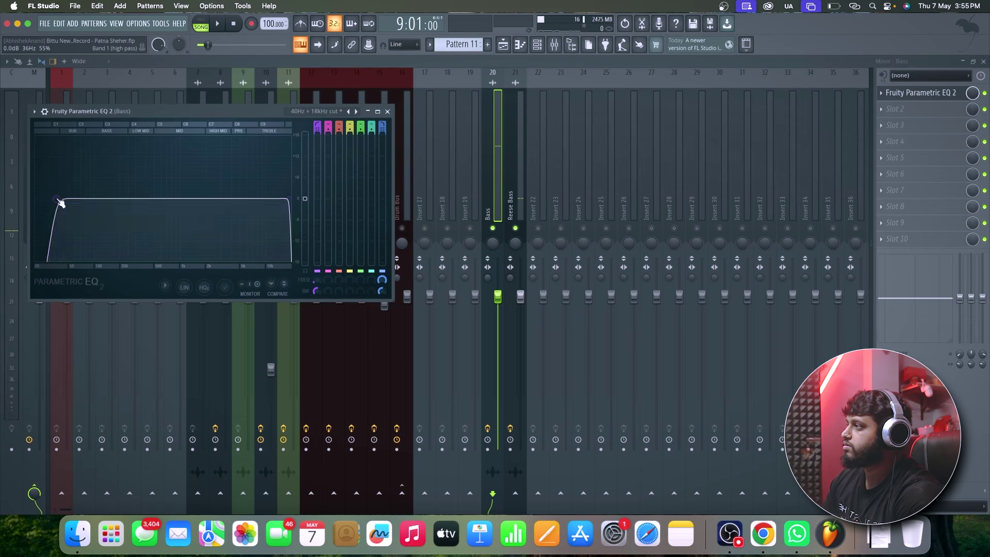
key(space)
drag(135, 112, 381, 141)
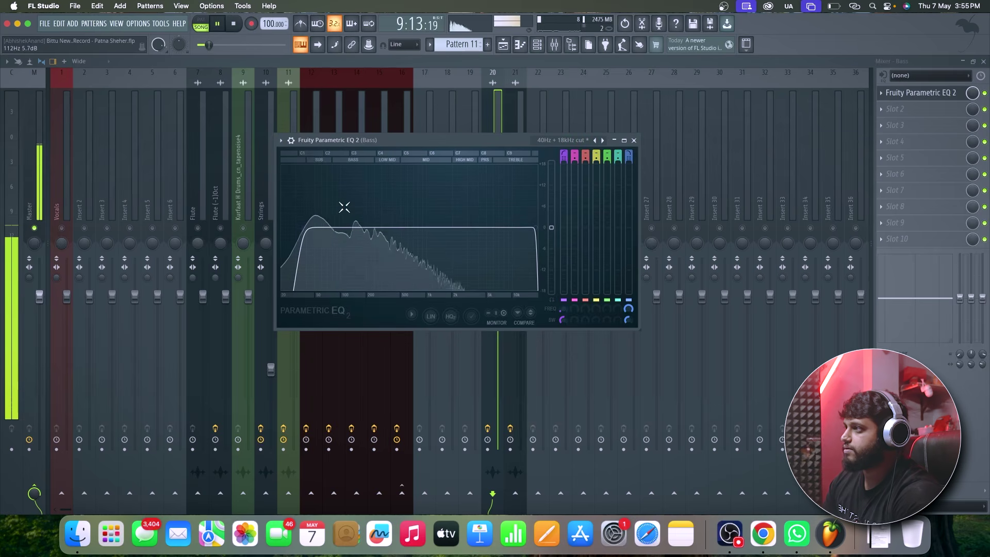
click(634, 140)
Step: Boost bands 4 and 5 of the Reese Bass EQ, with band 5 raised about 3 dB at about 1508 Hz
click(522, 212)
click(910, 93)
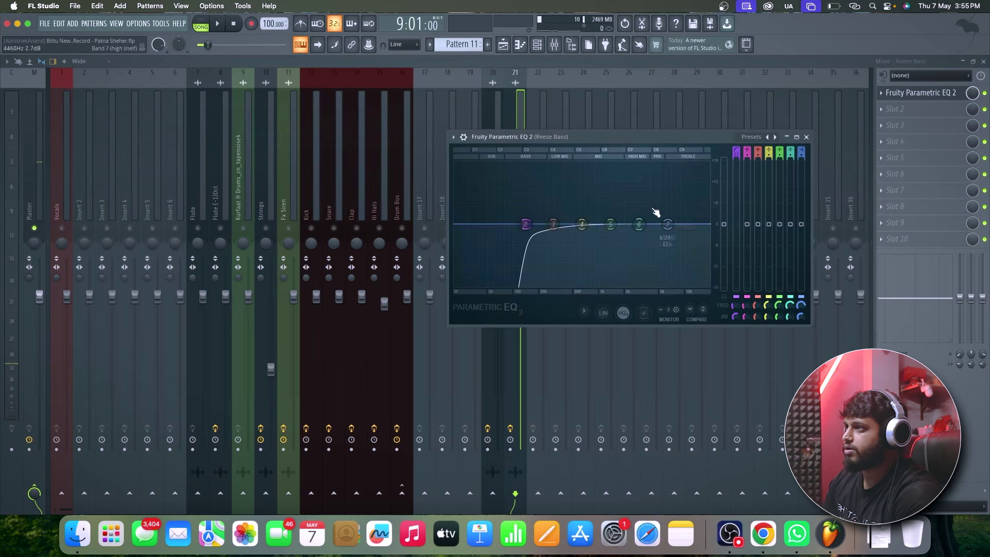
drag(582, 227, 614, 213)
key(space)
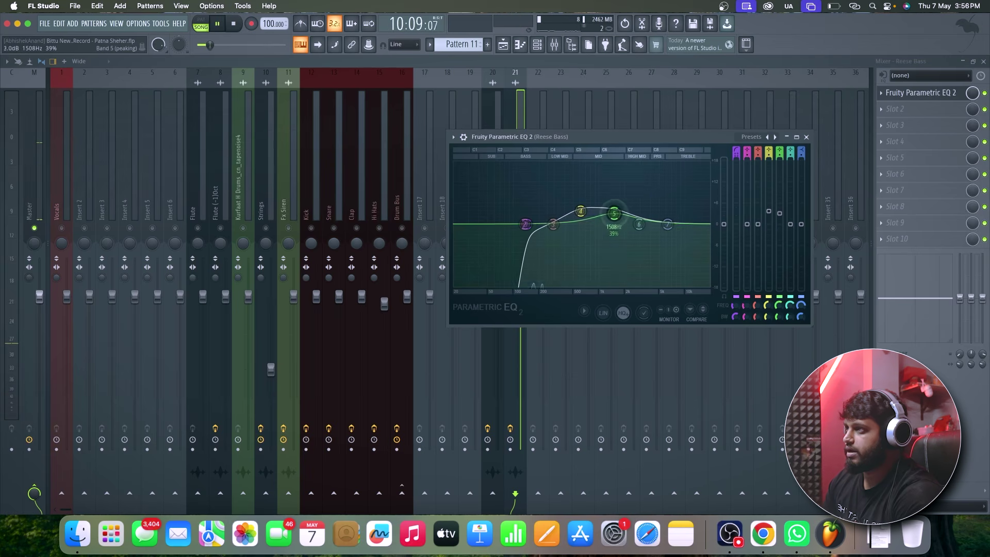
key(Escape)
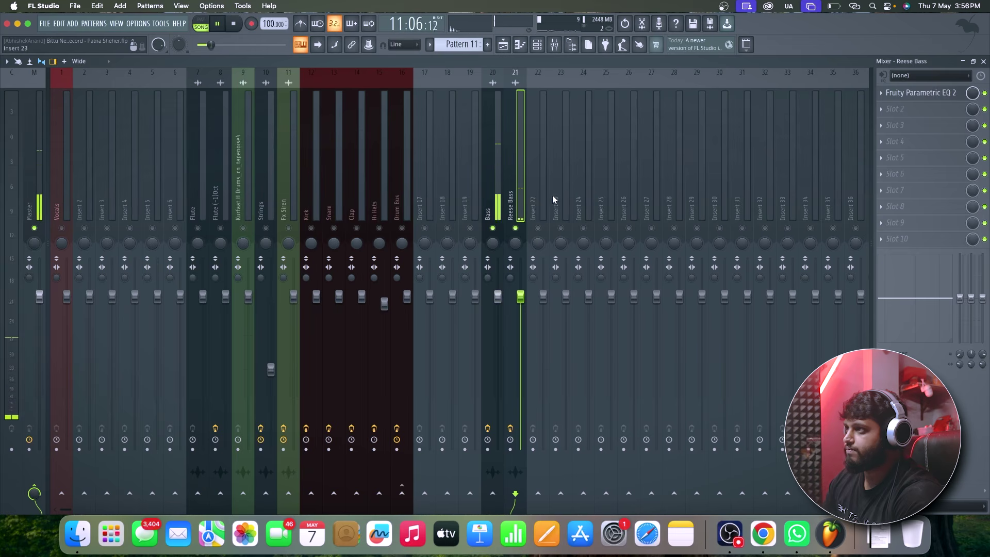
Step: Compare the Bass and Reese Bass effect chains and review the Reese Bass EQ curve
click(498, 214)
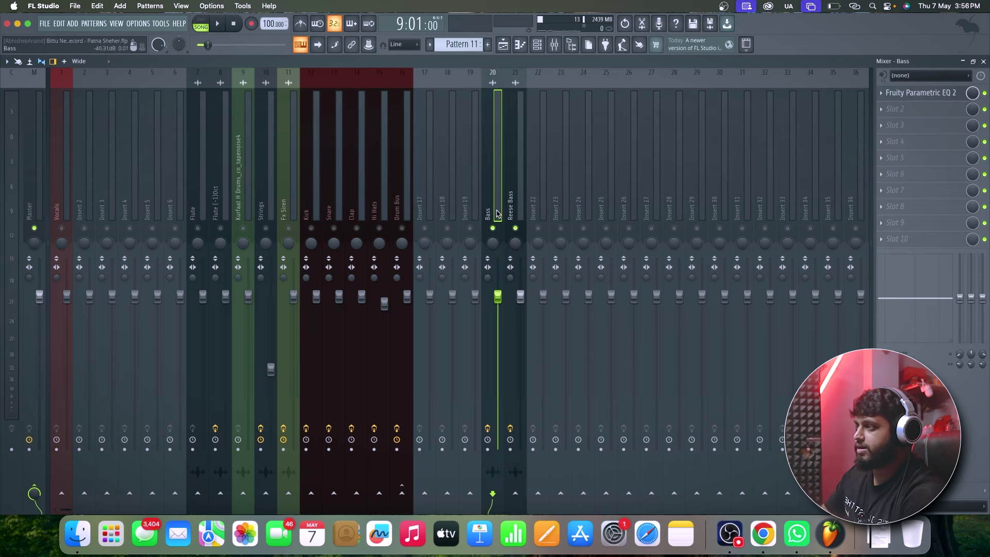
click(510, 203)
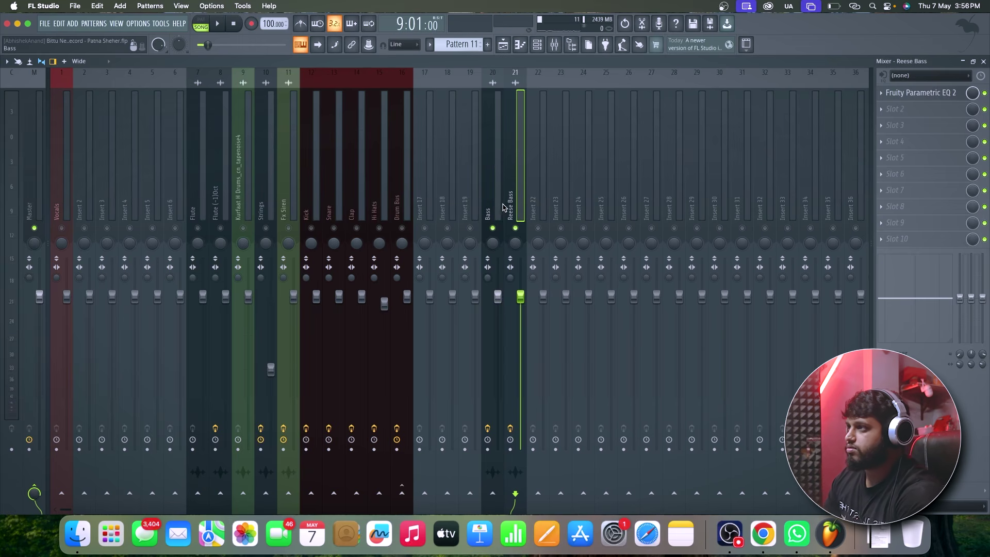
click(932, 99)
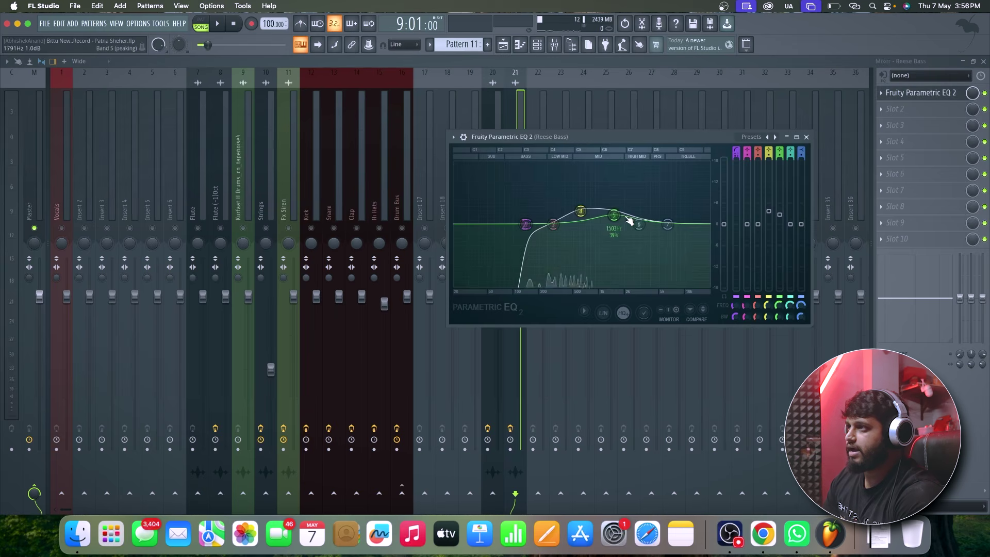
click(807, 137)
Step: Try to copy the Reese Bass track's Fruity Parametric EQ 2 preset onto the Bass mixer track
click(881, 92)
drag(915, 158, 493, 208)
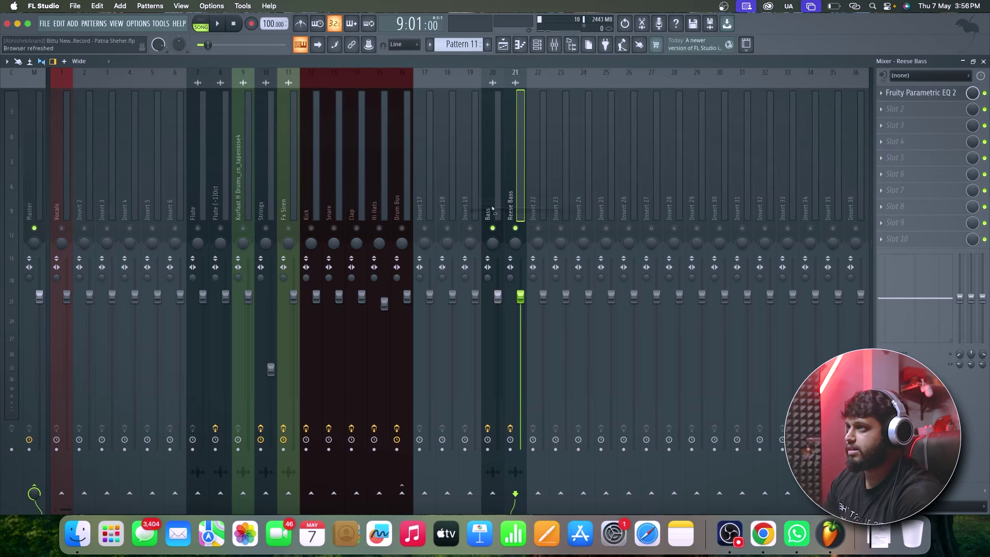
click(882, 94)
drag(908, 155, 491, 192)
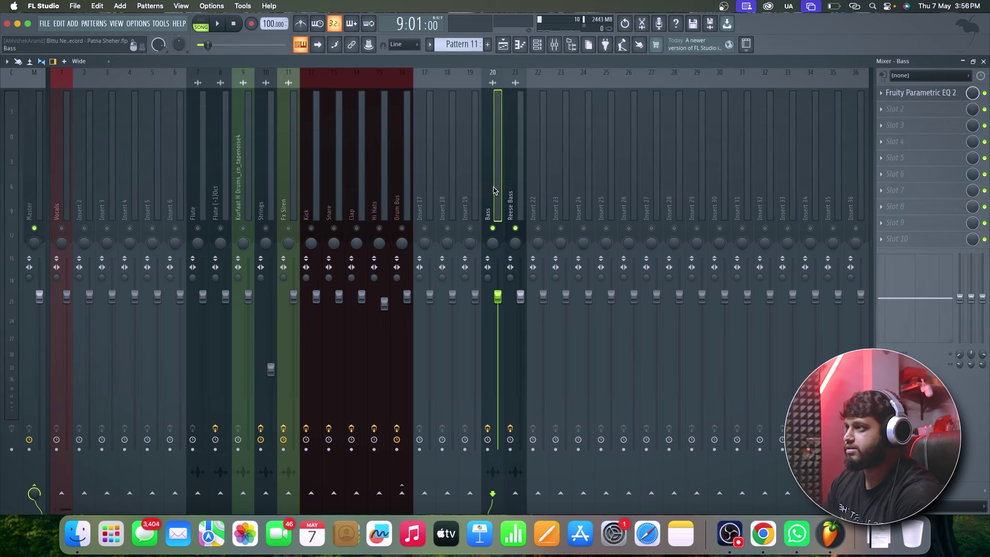
Step: Compare the Reese Bass EQ's band 4 frequency with the EQ curve on the Bass track
click(940, 97)
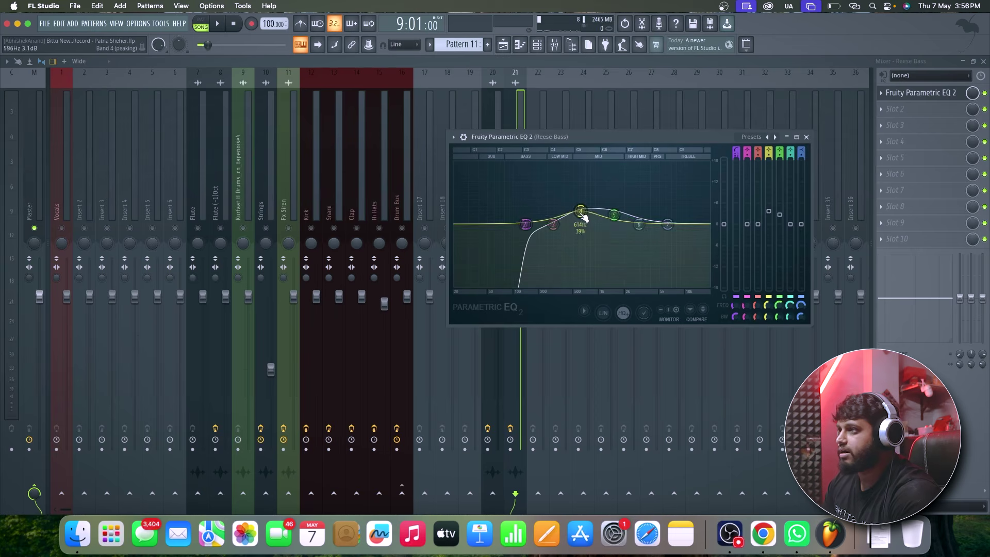
click(807, 137)
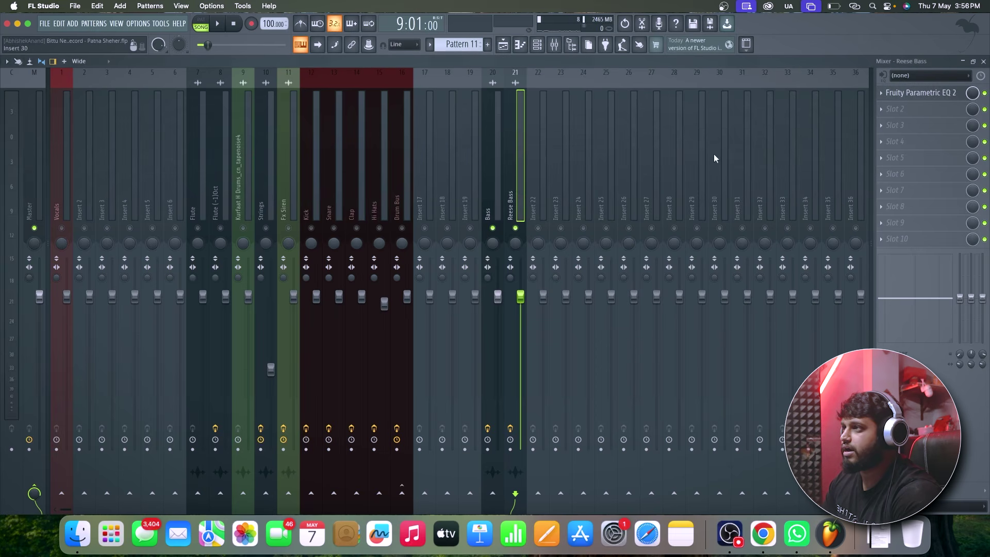
click(489, 203)
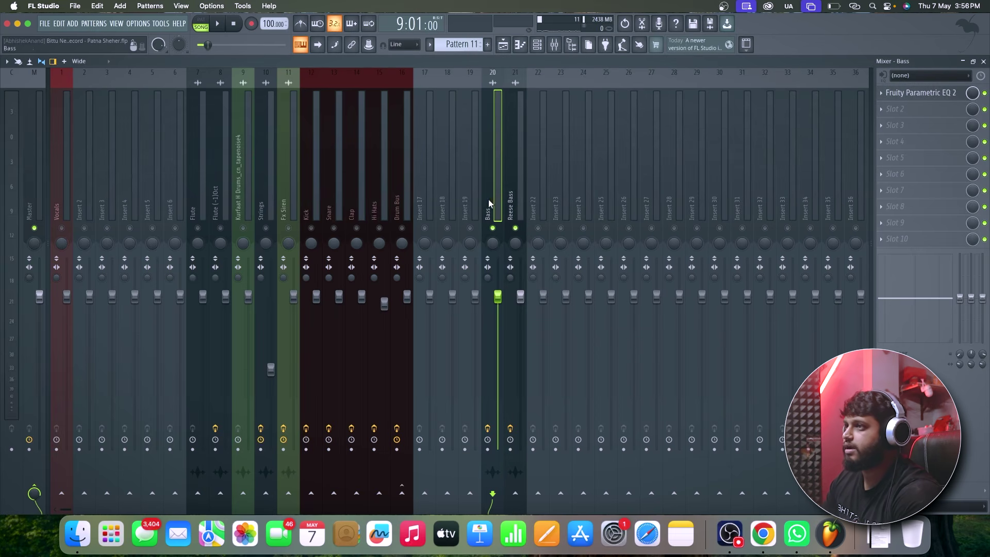
click(936, 95)
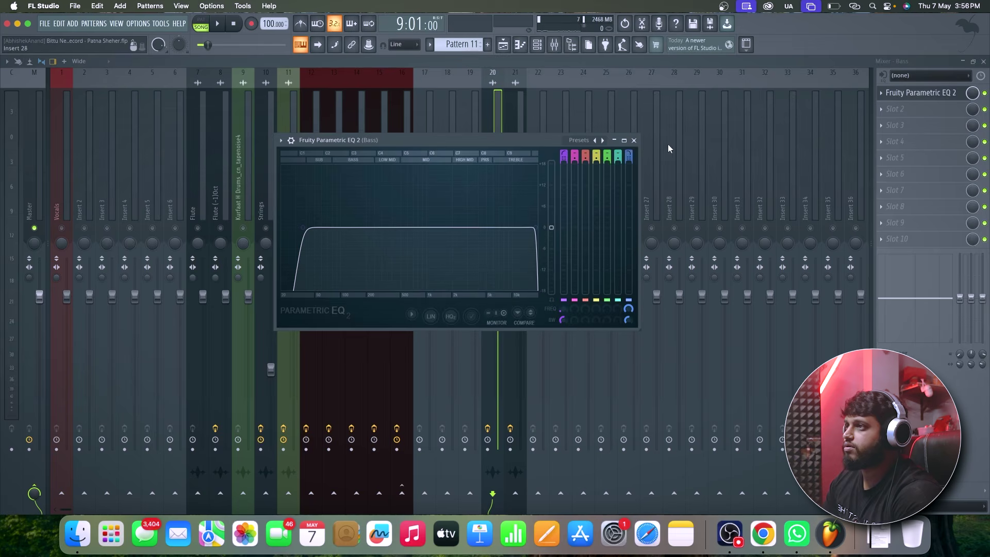
click(634, 140)
Step: Add a second Fruity Parametric EQ 2 to the Bass track and cut band 4 slightly at 614 Hz
click(908, 109)
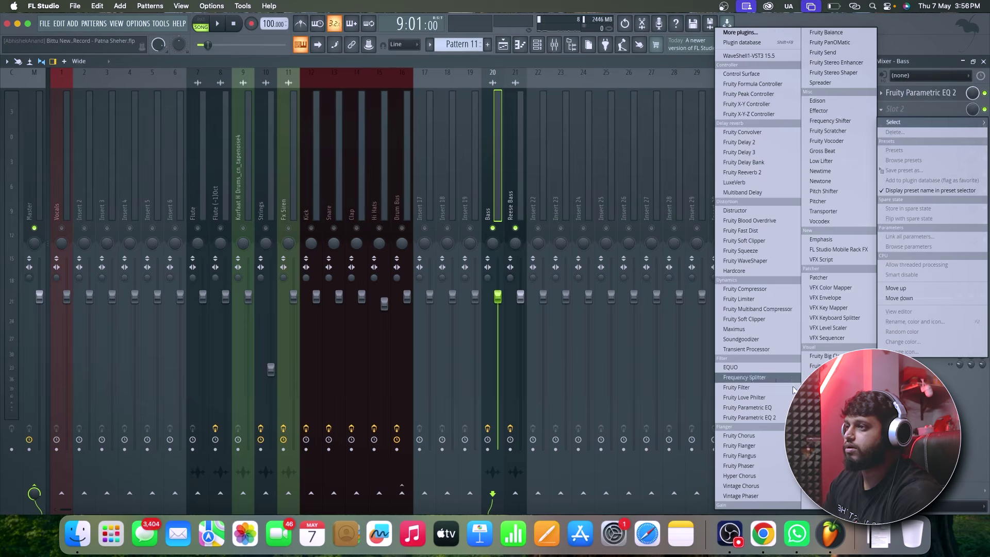
click(753, 413)
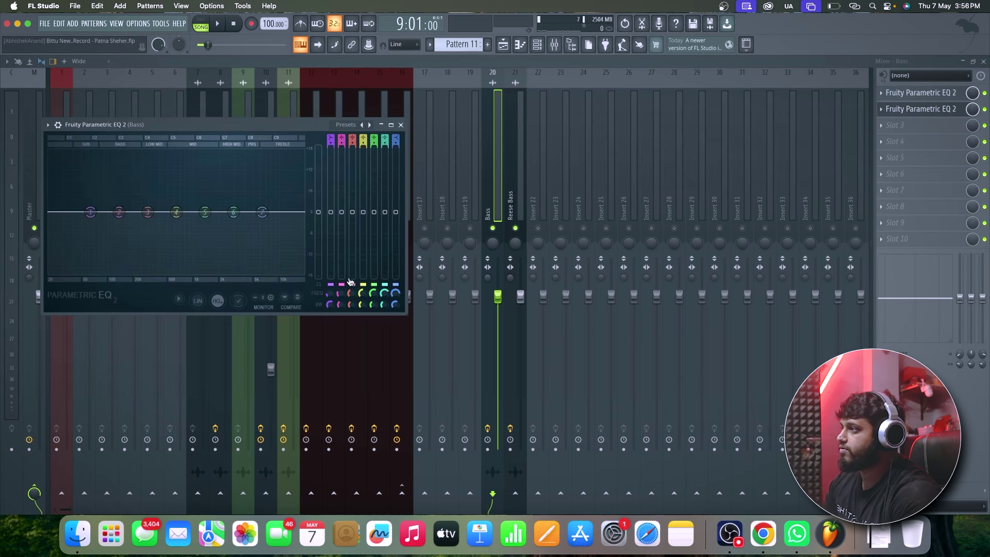
drag(363, 295, 363, 300)
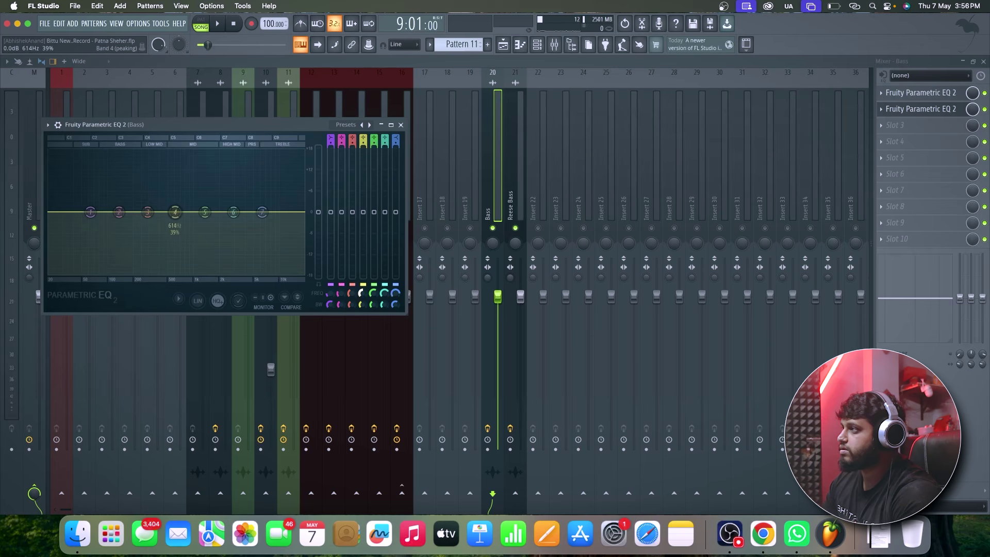
drag(365, 216, 365, 221)
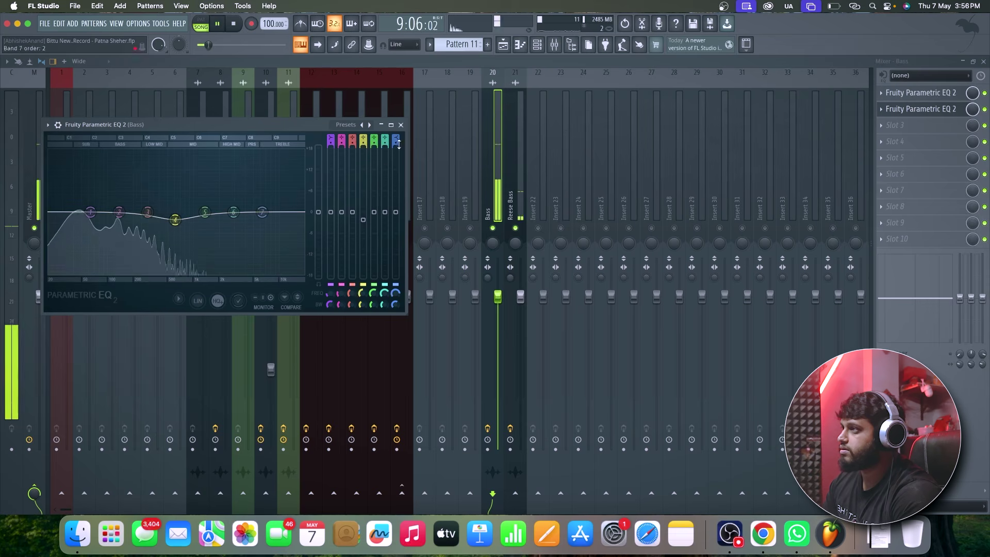
click(400, 125)
Step: Check the frequency of the boosted band 5 in the Reese Bass EQ
click(508, 179)
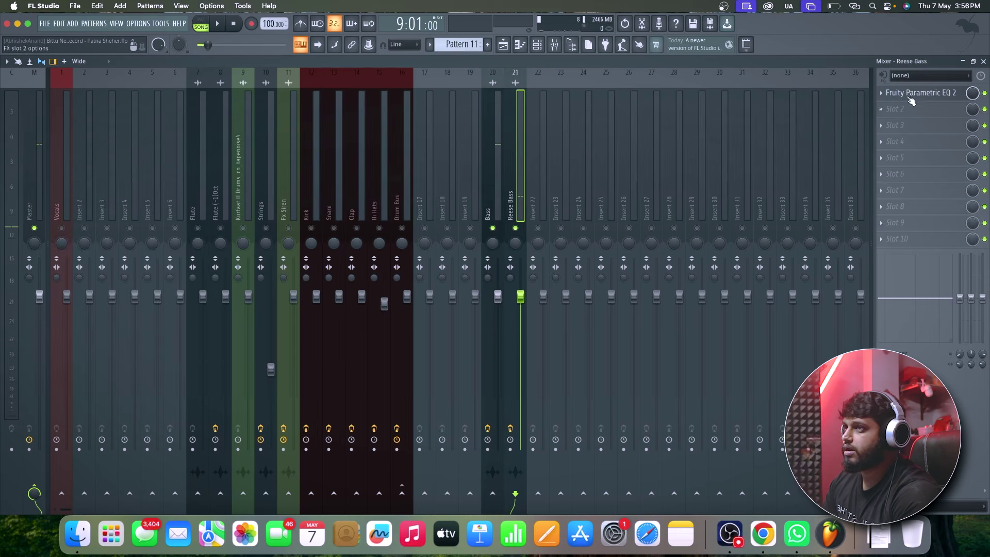
click(921, 92)
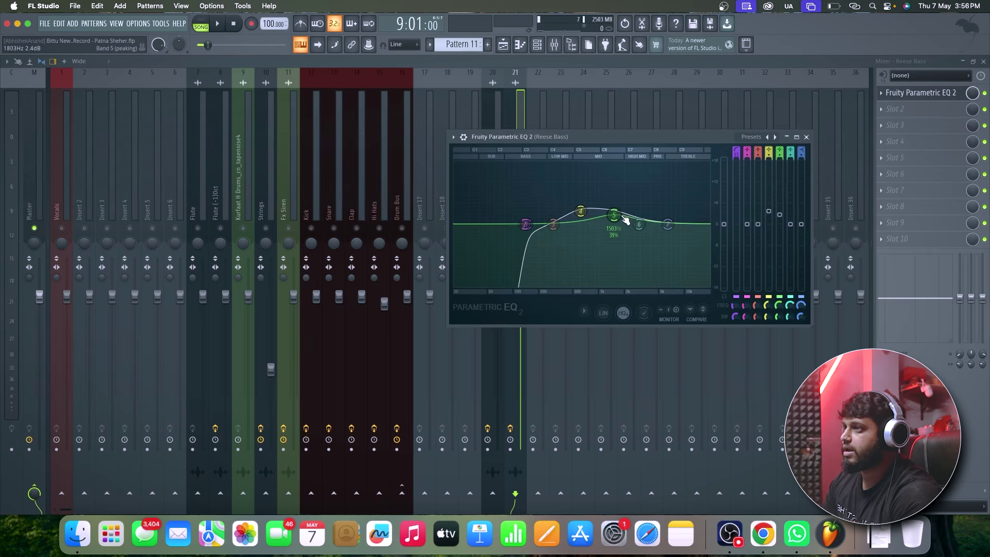
click(806, 137)
Step: In the Bass track's second EQ, set band 5 to 1503 Hz, lower its gain slightly and audition the result
click(497, 206)
click(918, 108)
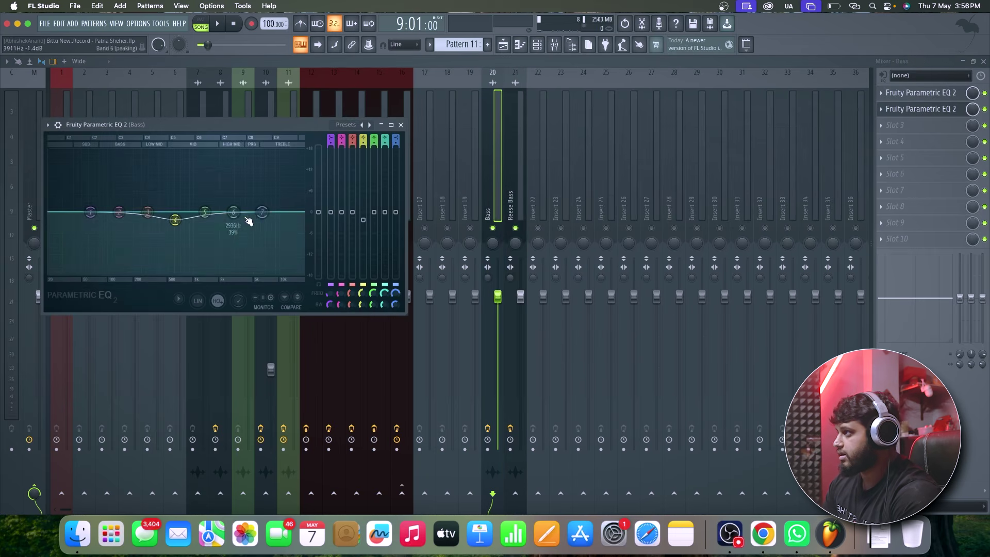
click(374, 294)
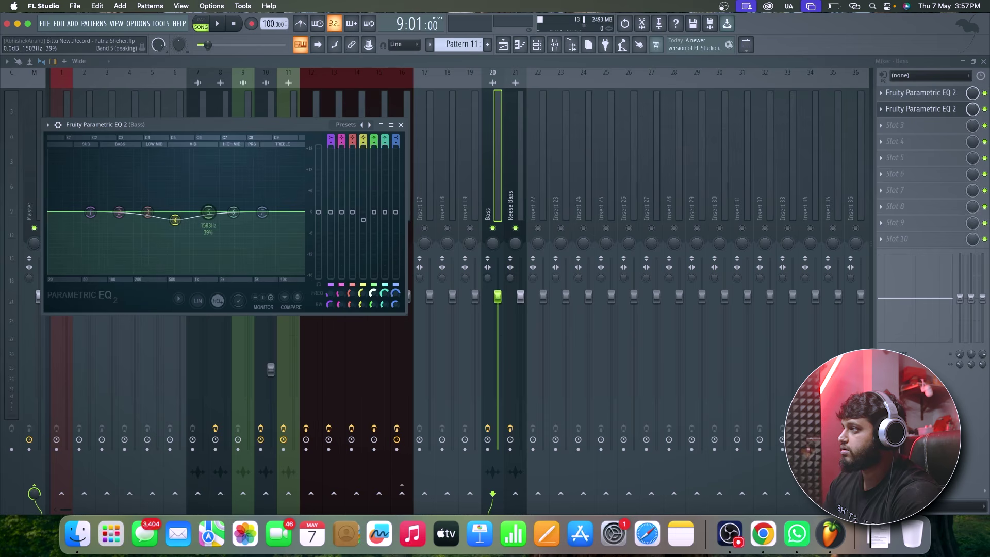
drag(374, 294, 375, 294)
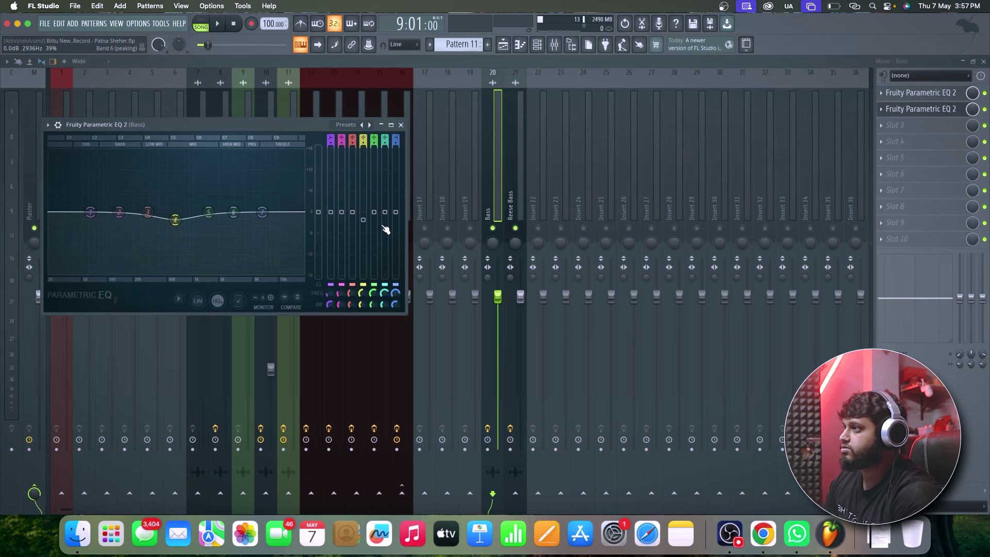
drag(375, 213, 374, 221)
key(space)
click(401, 125)
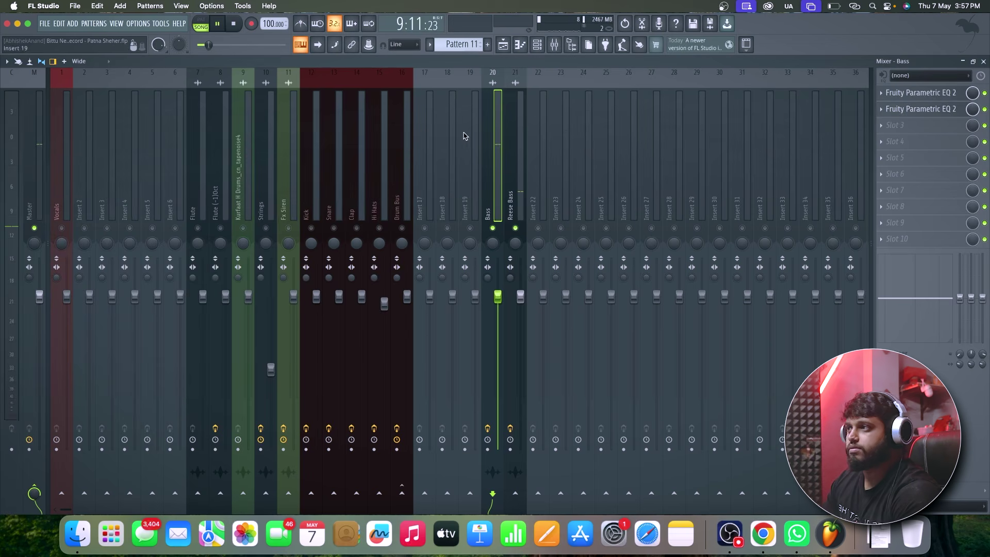
key(space)
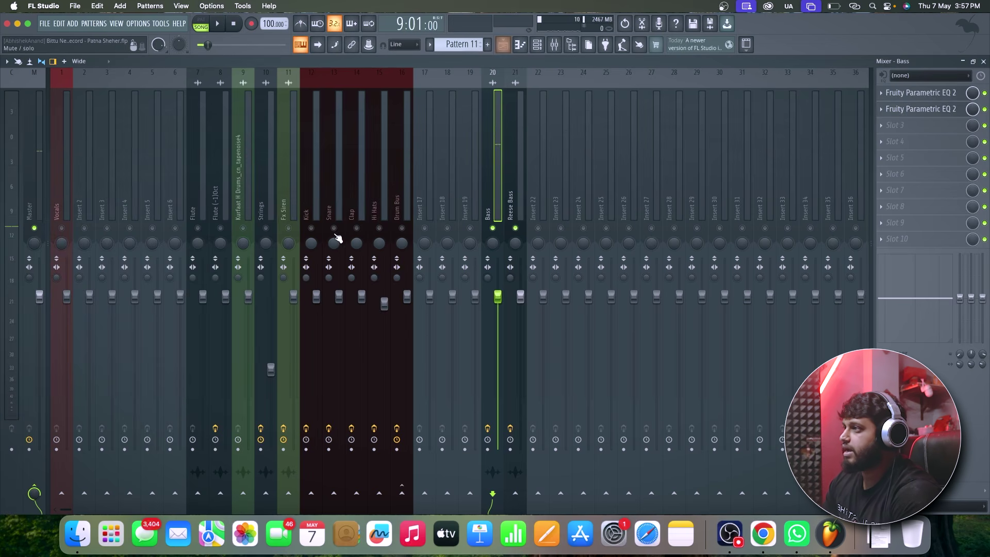
Step: Unmute the drum and hi-hat tracks 9, 10, 12 and 16 in the playlist and play them with the bass
key(F5)
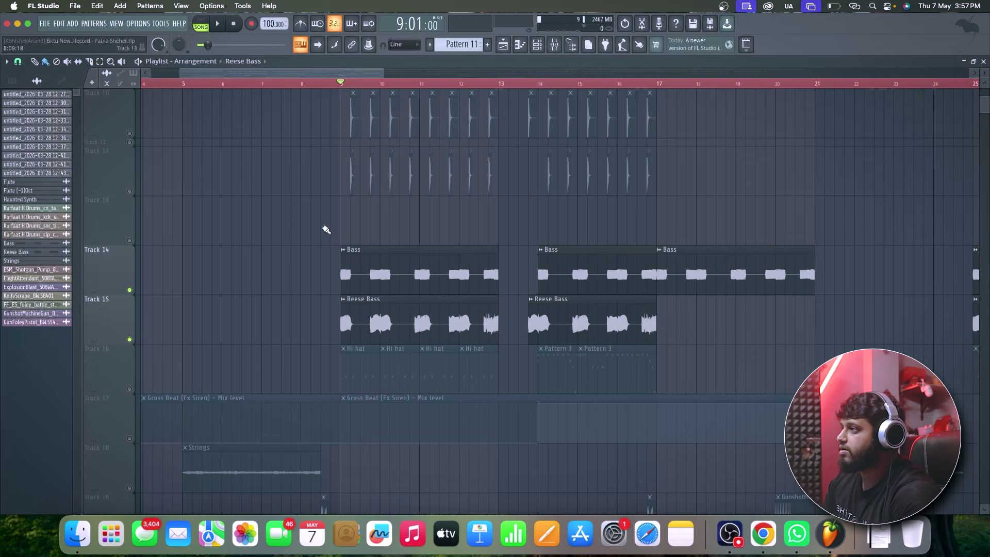
scroll(170, 309, up, 3)
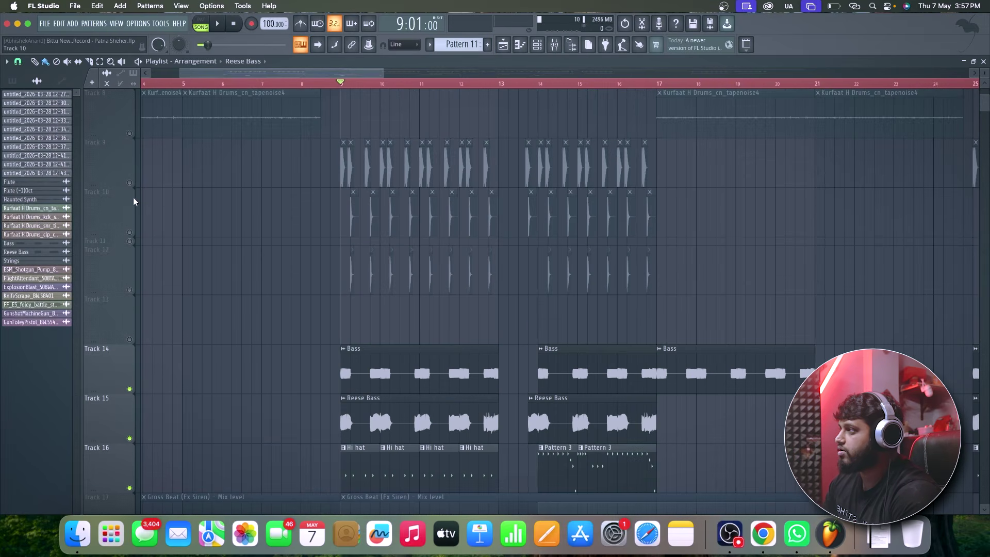
key(space)
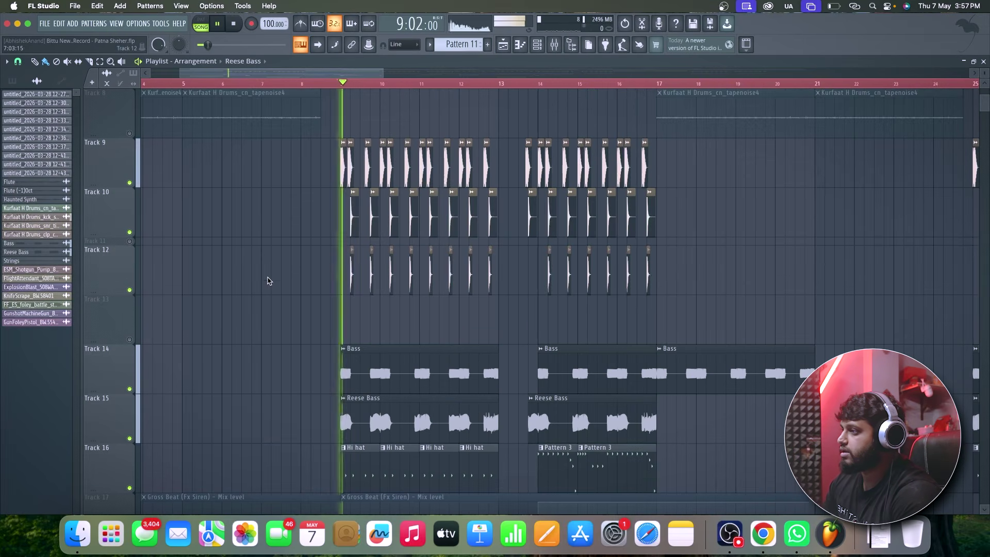
scroll(289, 289, down, 1)
scroll(273, 268, up, 6)
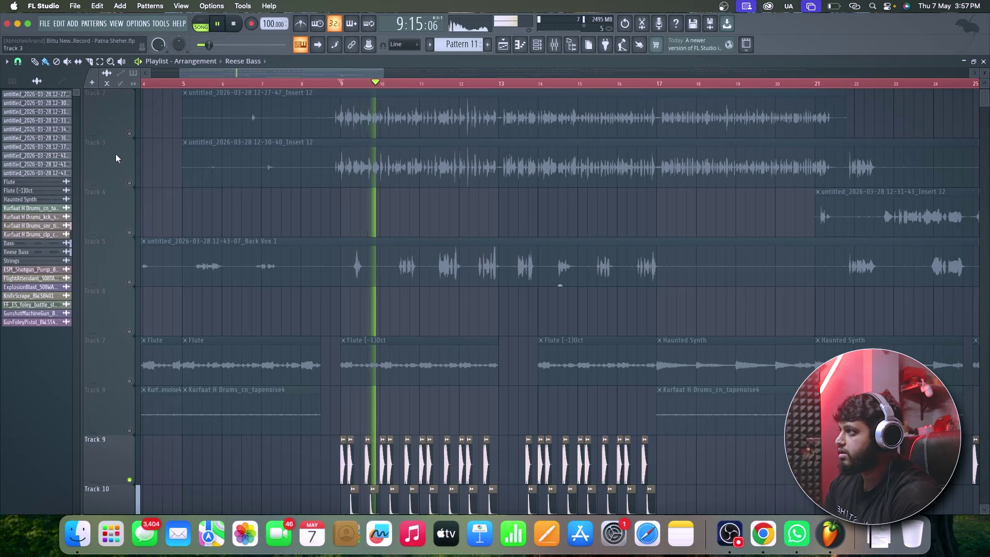
scroll(289, 227, down, 7)
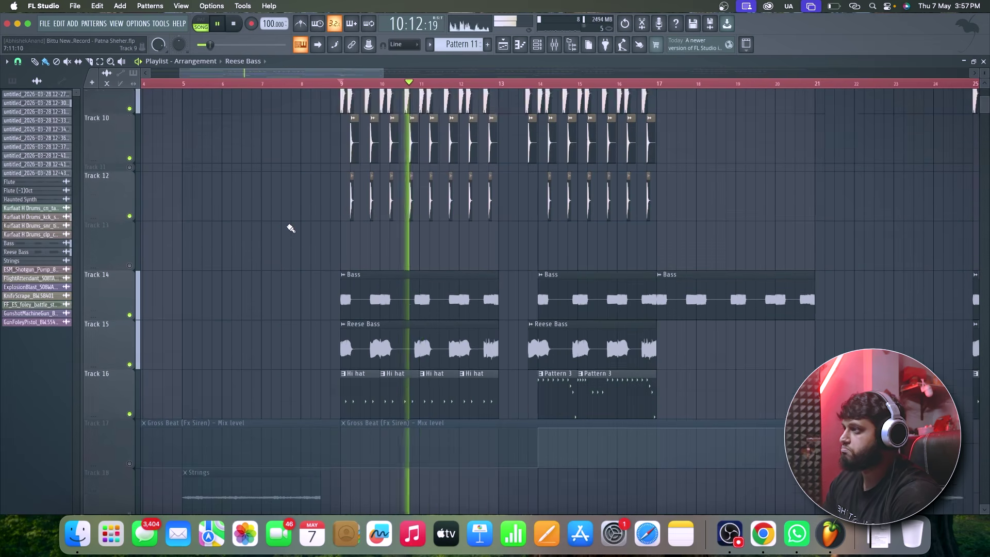
scroll(291, 228, down, 2)
scroll(290, 228, up, 6)
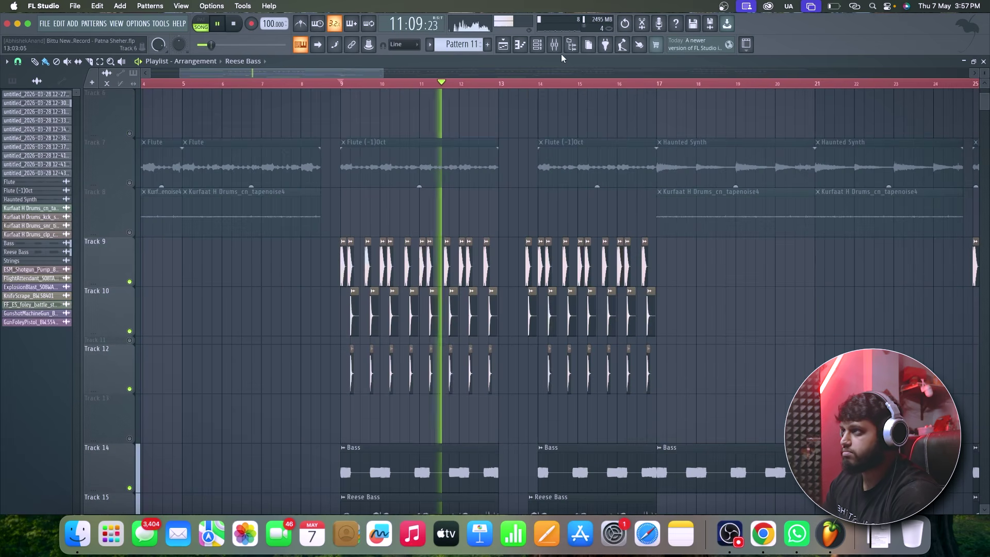
Step: Check the Bass and Reese Bass levels against the drums and vocals in the mixer during playback
key(F9)
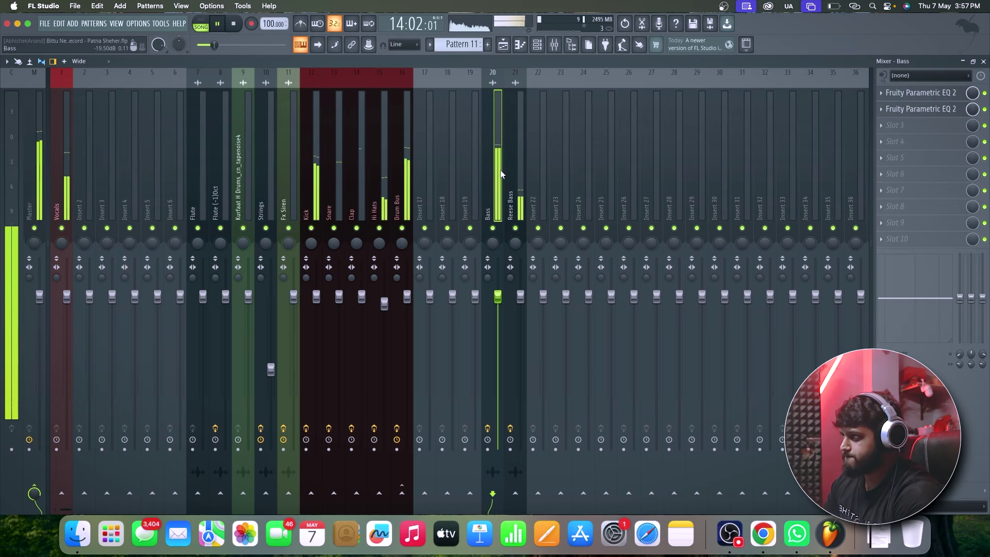
click(516, 182)
click(494, 208)
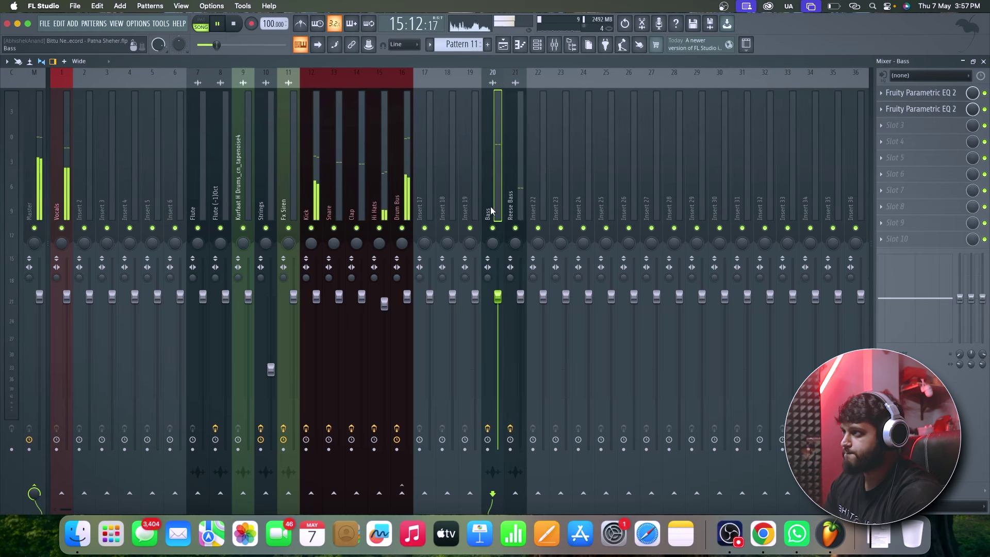
key(space)
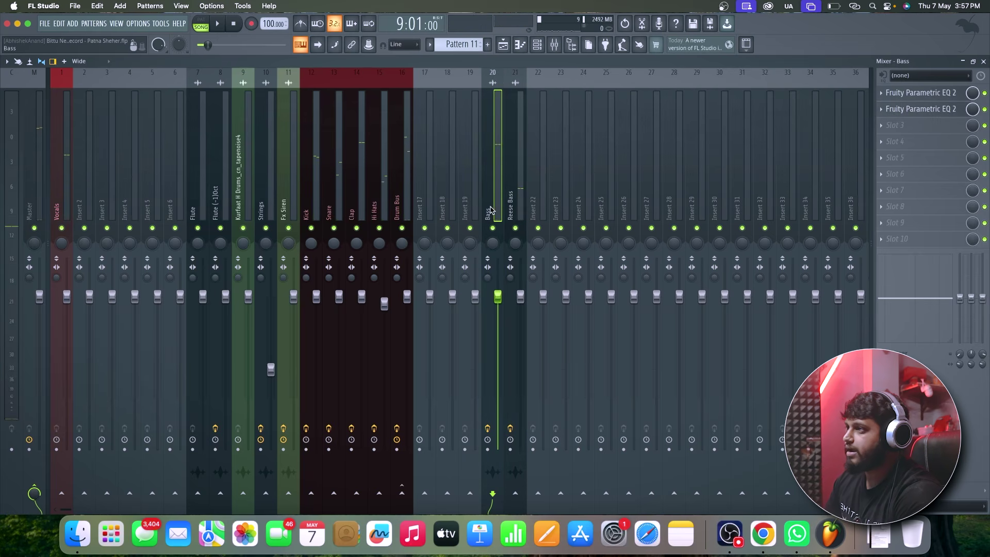
Step: Route the Bass and Reese Bass tracks only to mixer insert 22 and name that insert Bass Bus
ctrl+click(516, 209)
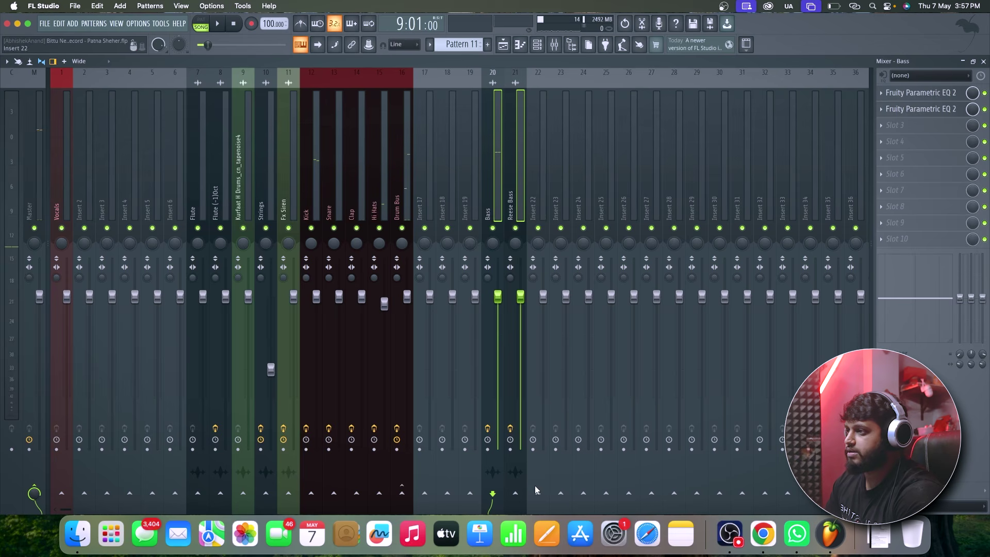
right_click(538, 492)
click(555, 480)
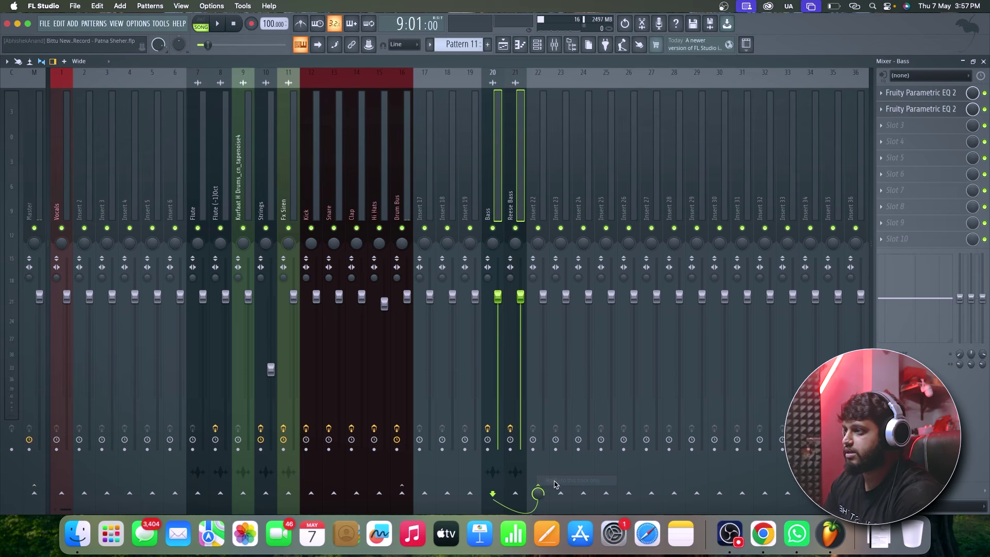
double_click(538, 195)
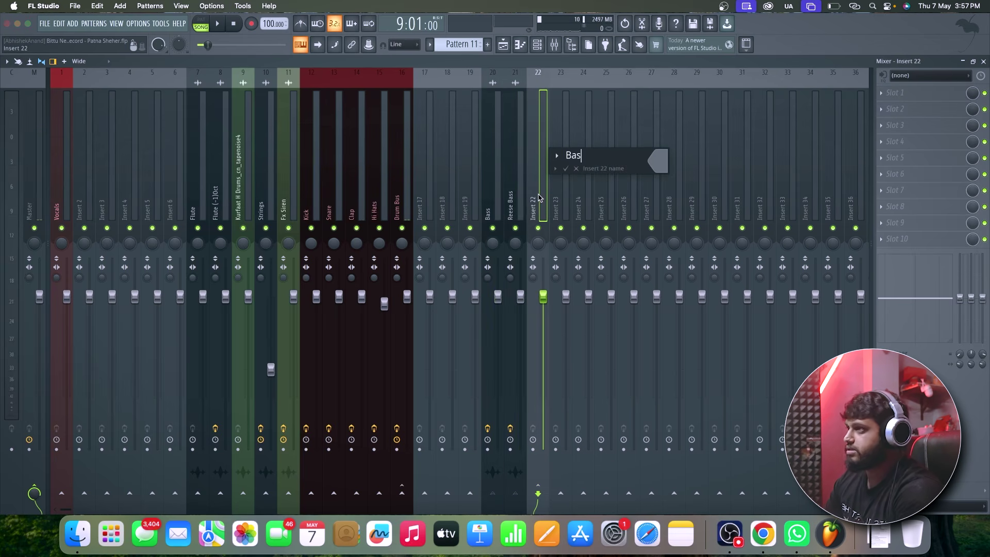
key(Return)
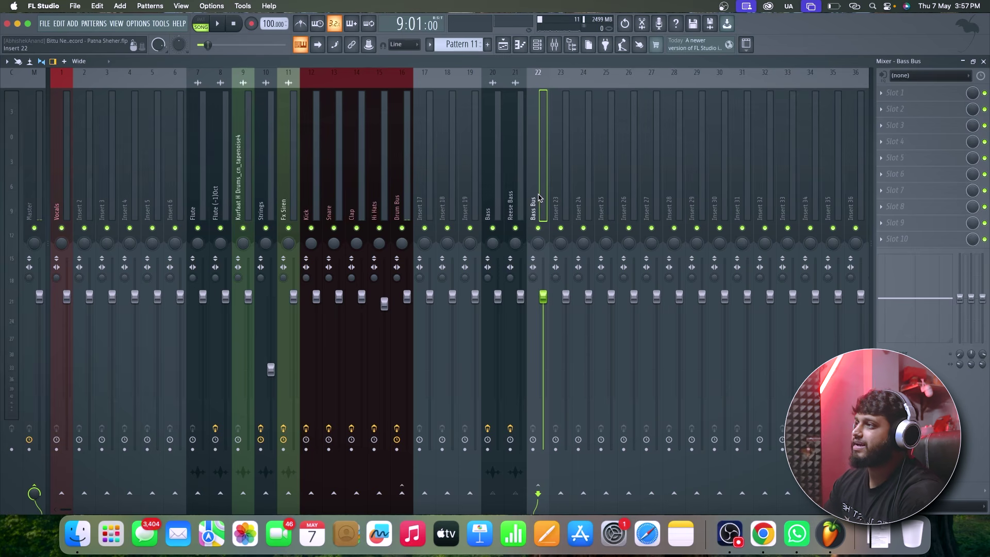
Step: Review the Bass, Reese Bass and Bass Bus tracks and their routing in the mixer
click(327, 206)
click(541, 213)
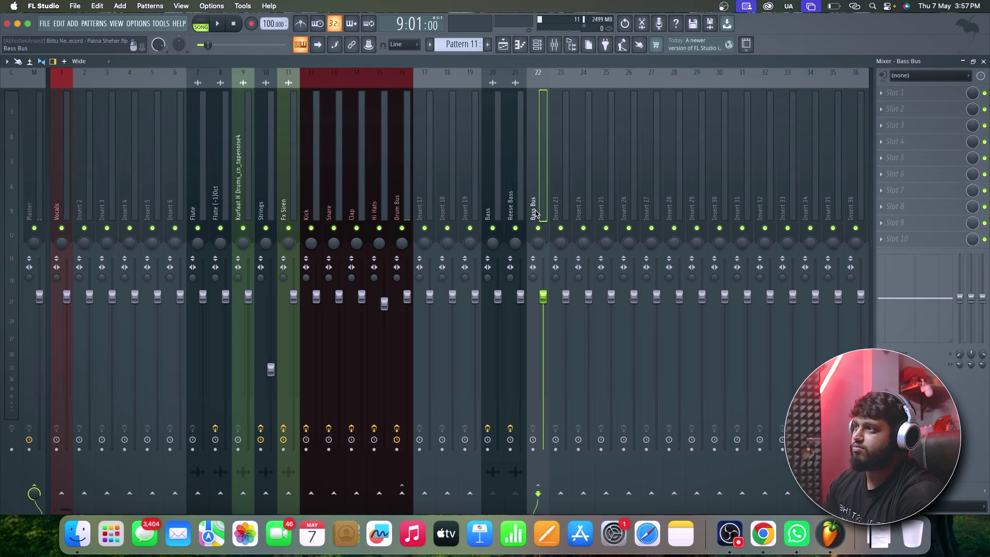
click(494, 212)
click(514, 212)
click(531, 209)
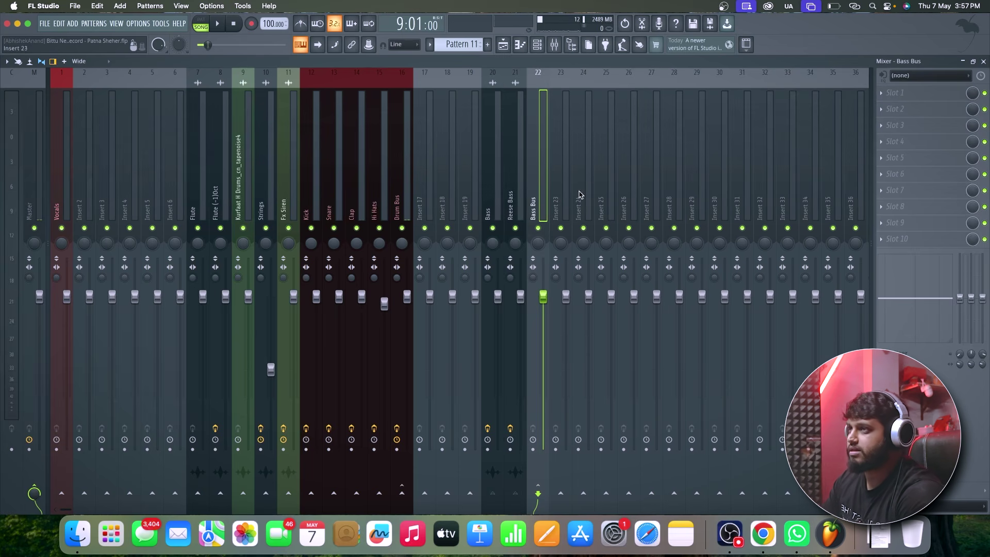
Step: Load Fruity Limiter in the first effect slot of the Bass Bus and switch it to compressor mode
click(883, 92)
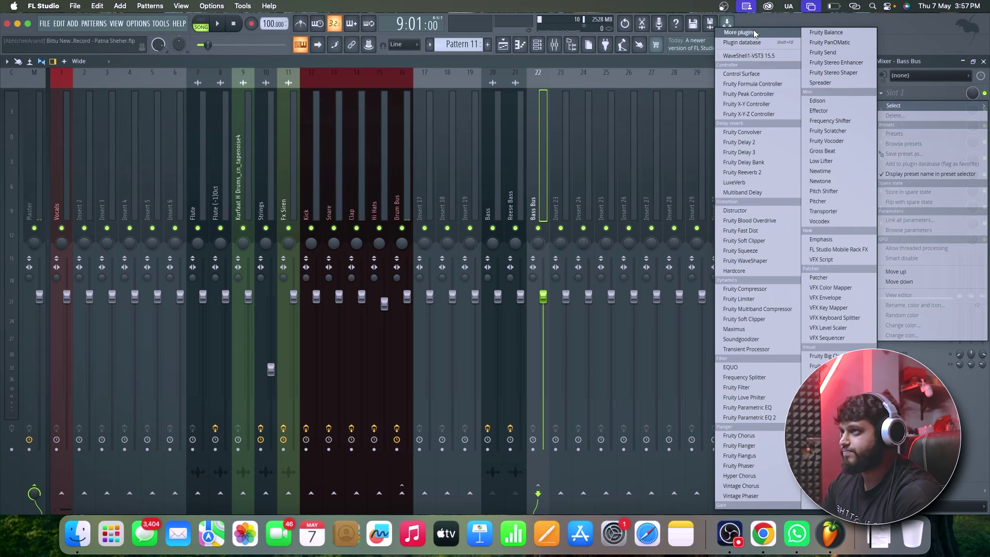
click(743, 300)
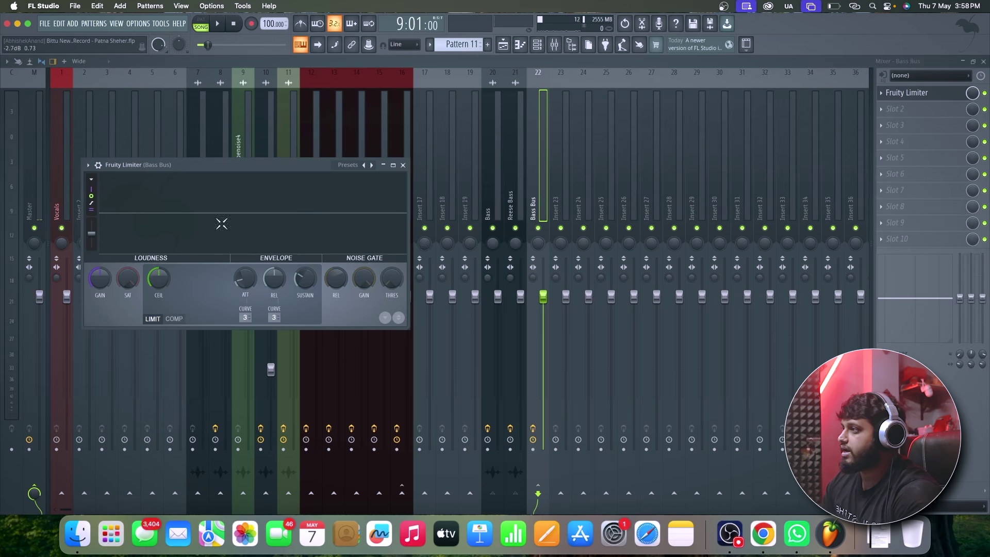
drag(279, 164, 663, 155)
click(559, 308)
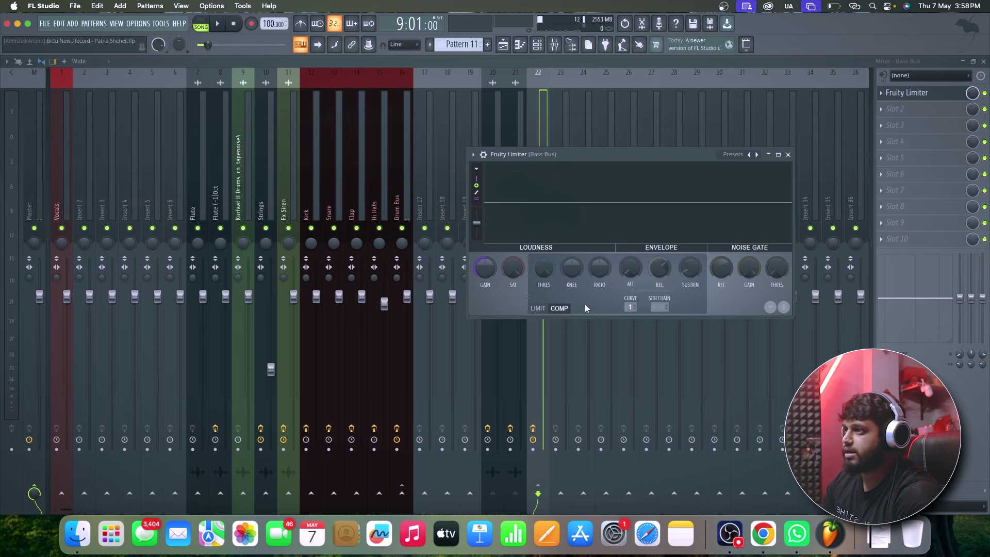
Step: Check which sidechain inputs are available in the Bass Bus limiter
click(657, 306)
click(657, 305)
click(657, 306)
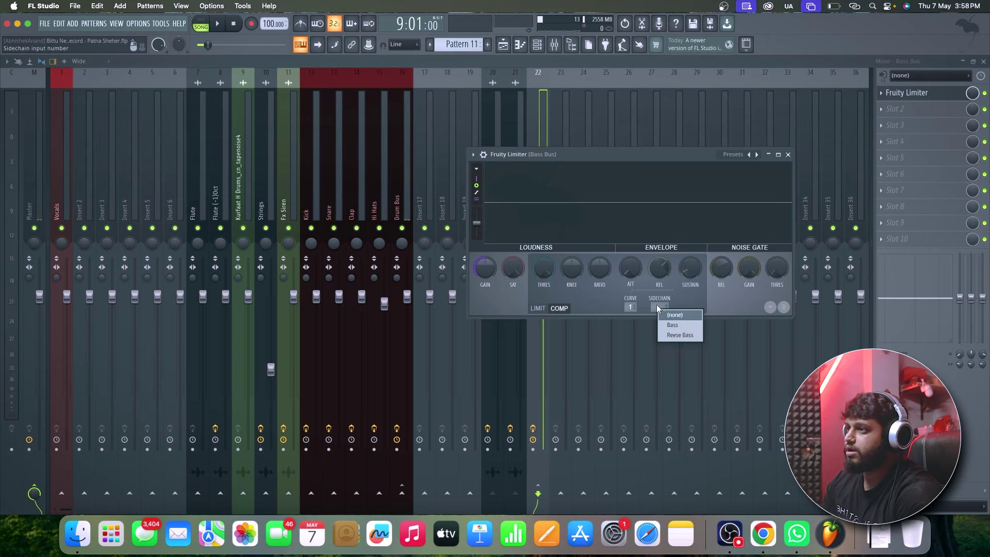
click(618, 289)
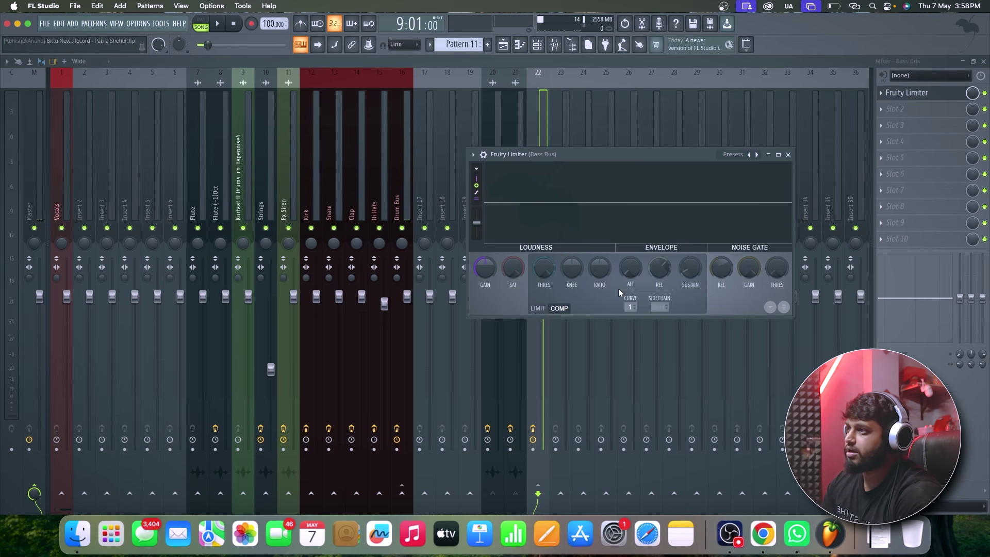
Step: Sidechain the Kick mixer track to the Bass Bus
drag(580, 163, 596, 143)
click(312, 197)
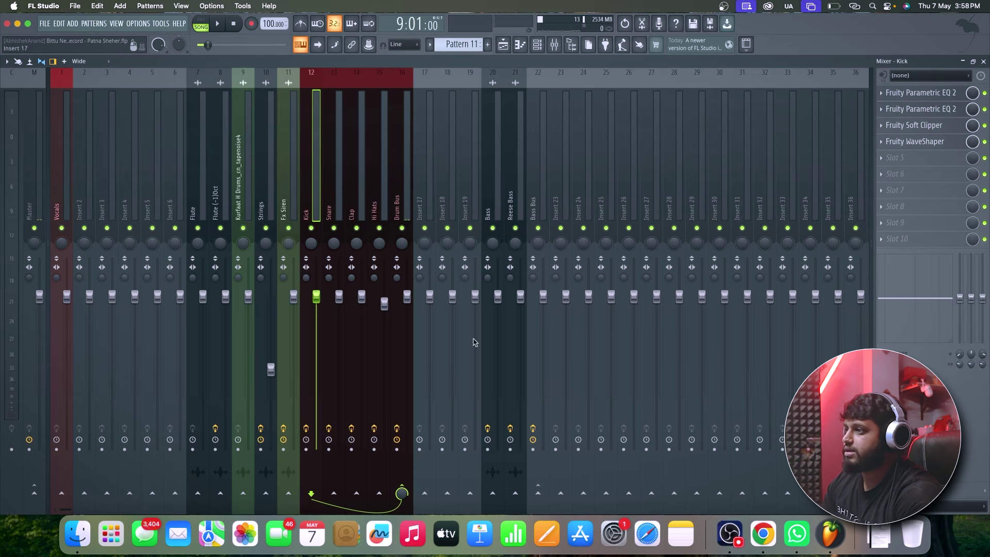
right_click(539, 494)
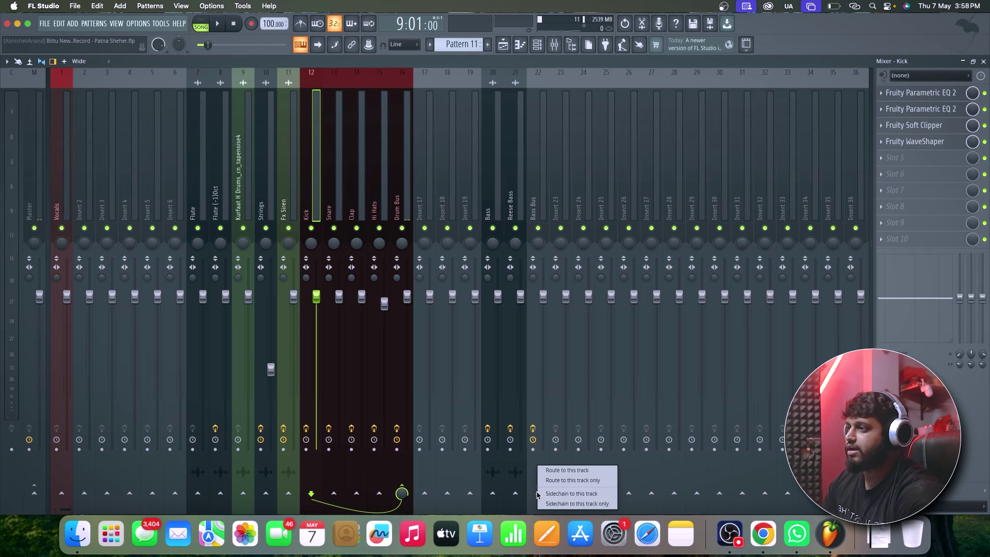
click(570, 495)
mouse_move(541, 496)
mouse_down()
mouse_move(542, 480)
mouse_move(537, 487)
mouse_up()
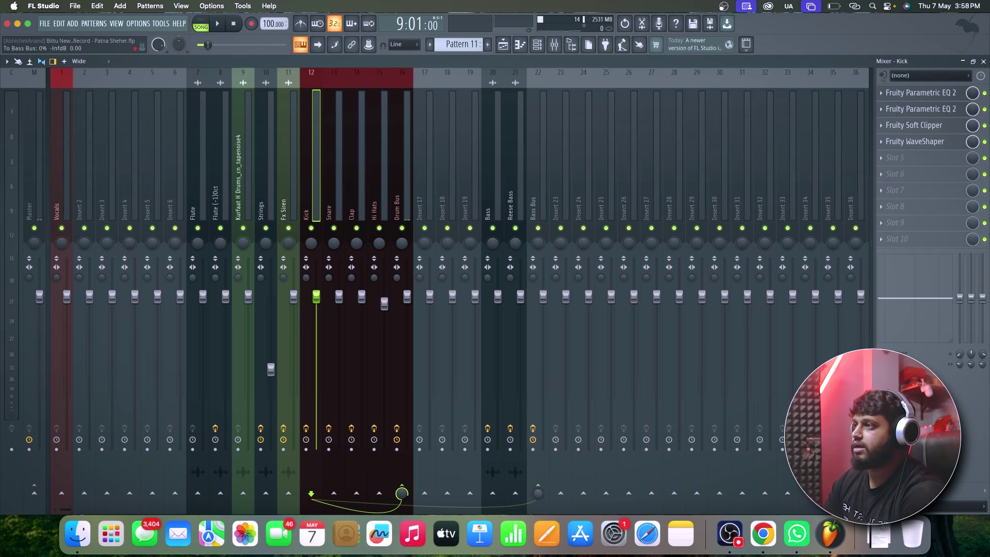
Step: Set the Kick as the sidechain input of the Bass Bus Fruity Limiter
click(535, 204)
click(892, 93)
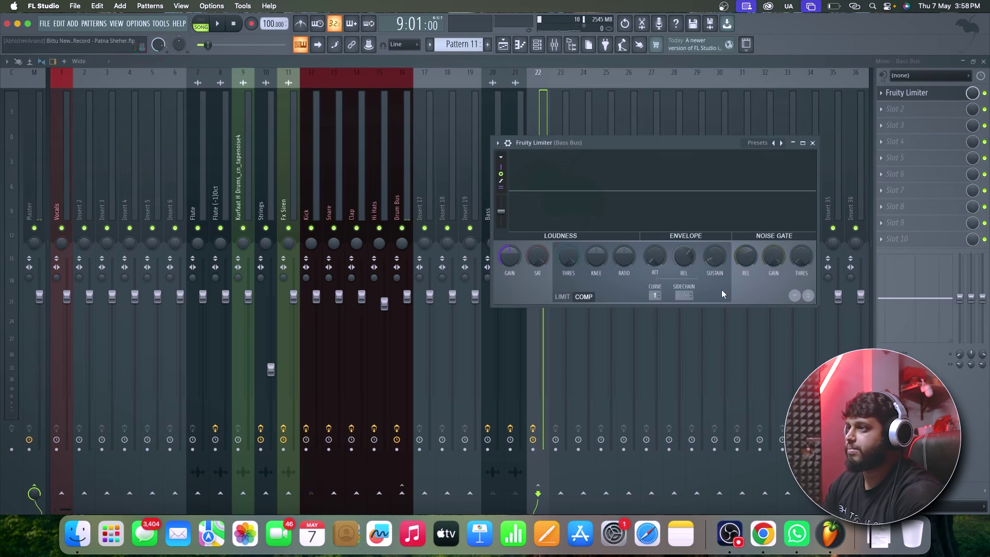
click(684, 296)
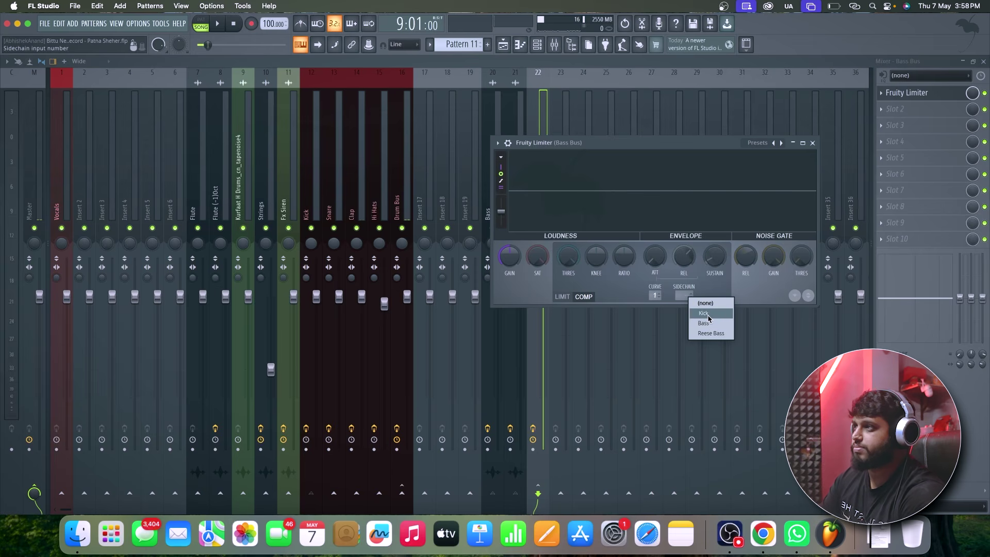
click(559, 149)
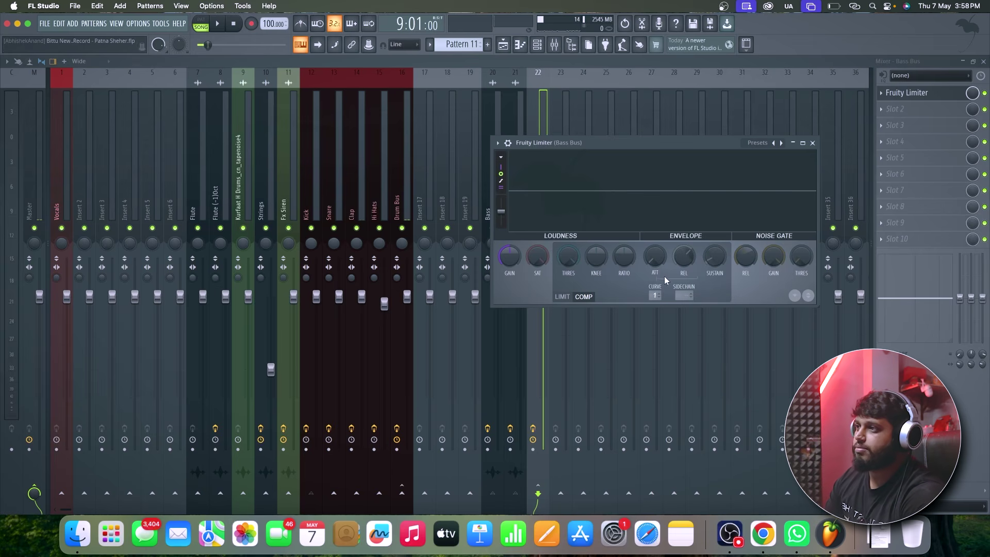
click(682, 295)
click(696, 311)
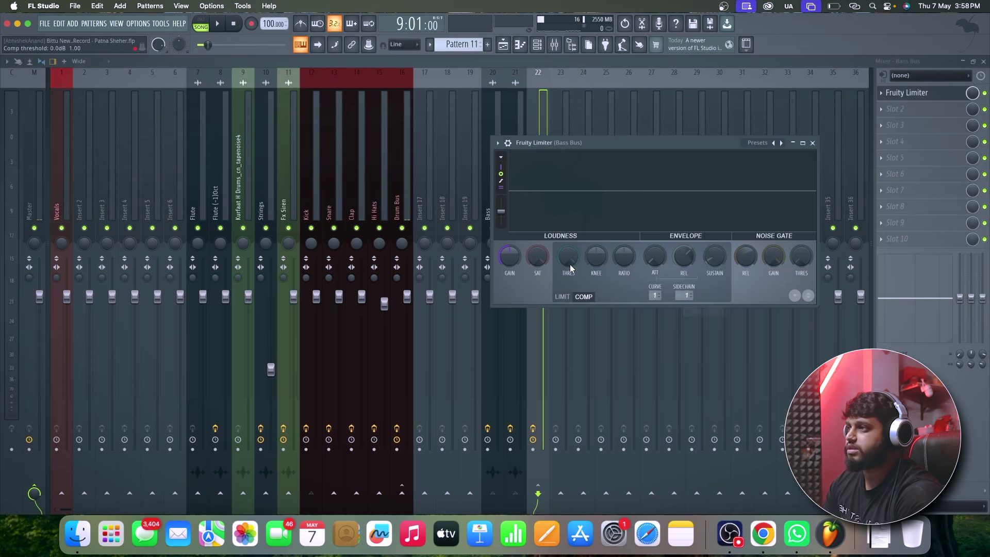
Step: Lower the Bass Bus limiter's compression threshold, set its ratio to about 3.9:1, and audition the sidechaining against the song
drag(560, 264, 560, 305)
drag(568, 257, 568, 268)
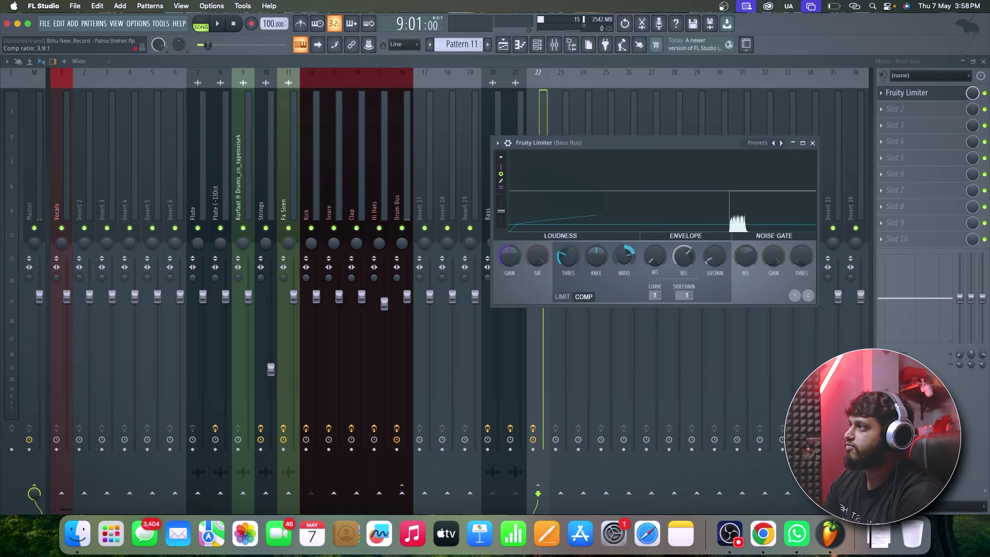
key(space)
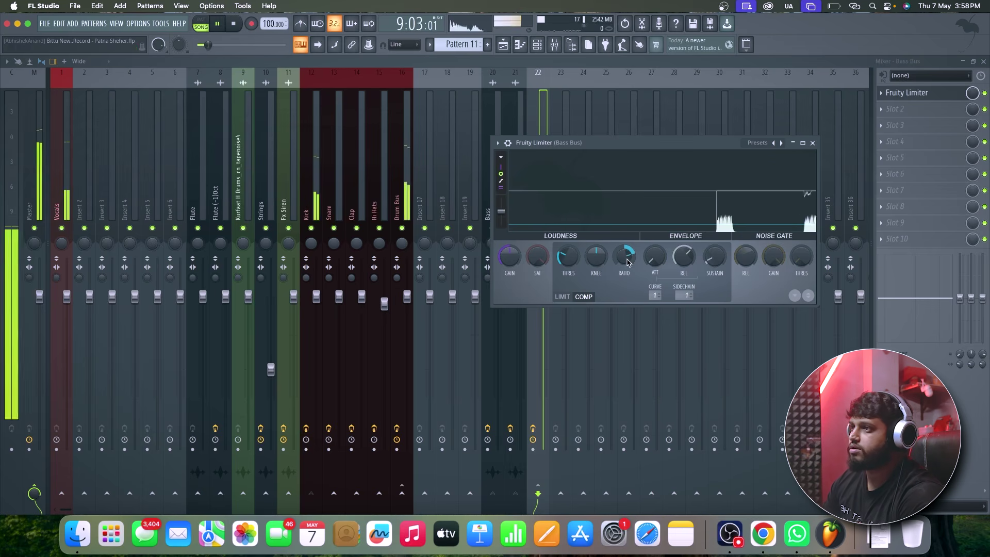
key(space)
drag(567, 257, 567, 262)
click(718, 228)
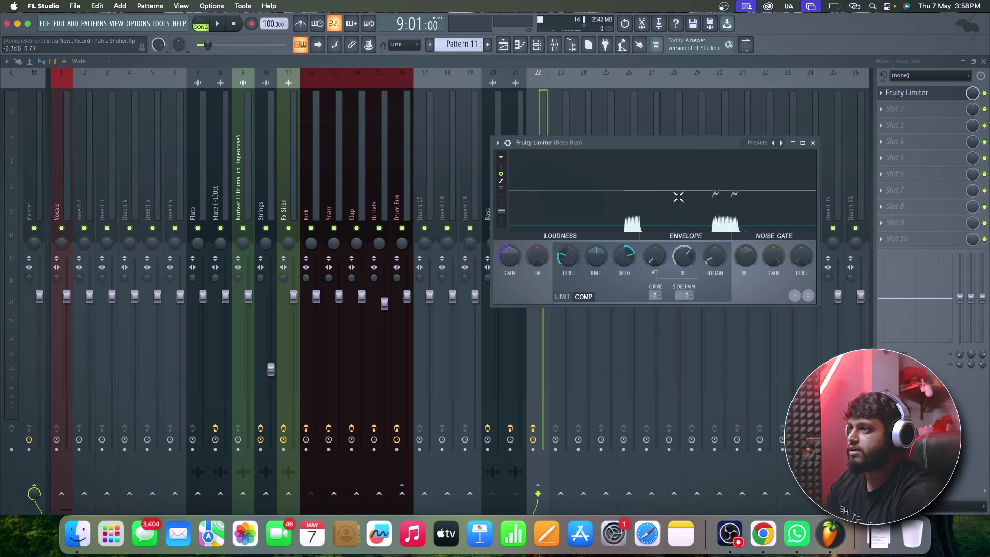
key(space)
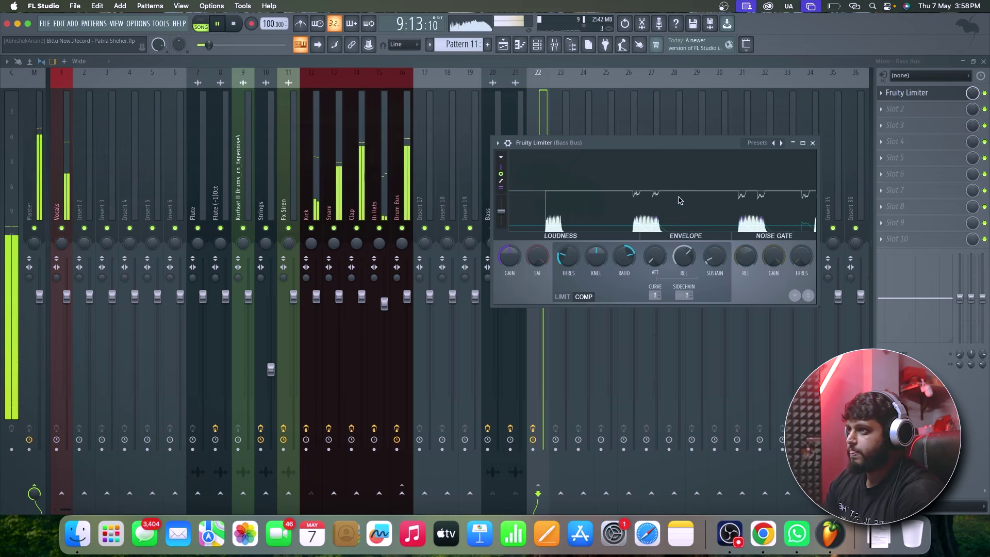
key(space)
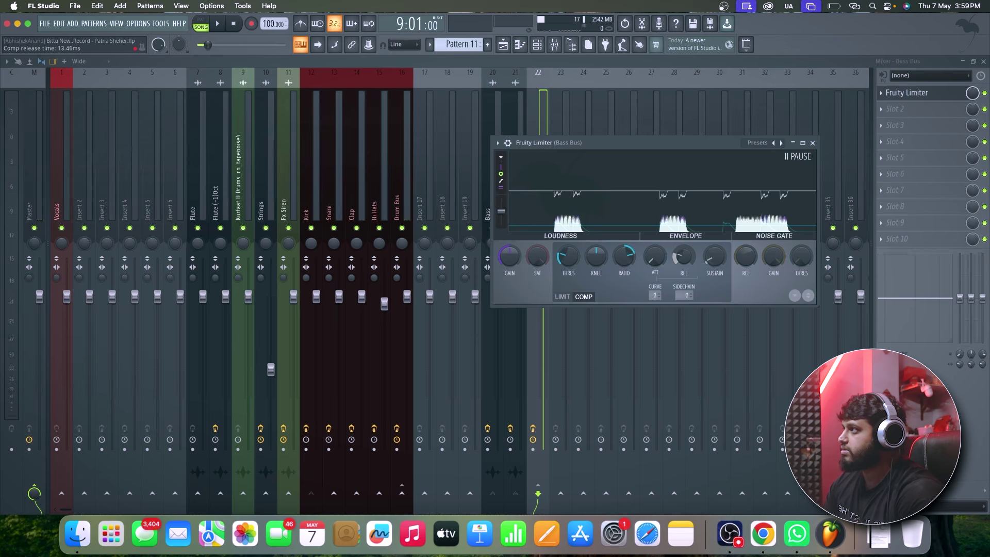
Step: Try a compression threshold of -60 dB and one slightly above it while the song plays
key(space)
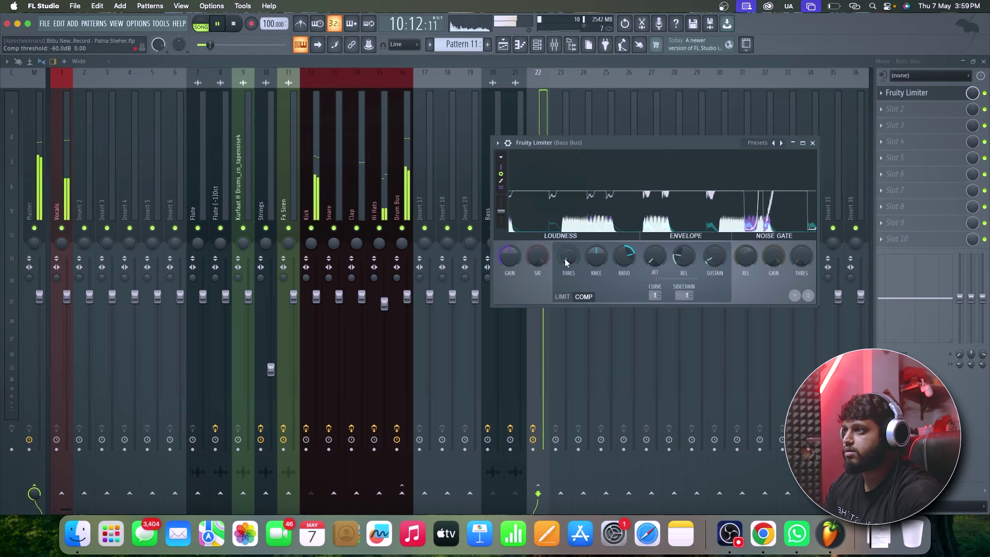
key(space)
drag(568, 257, 568, 243)
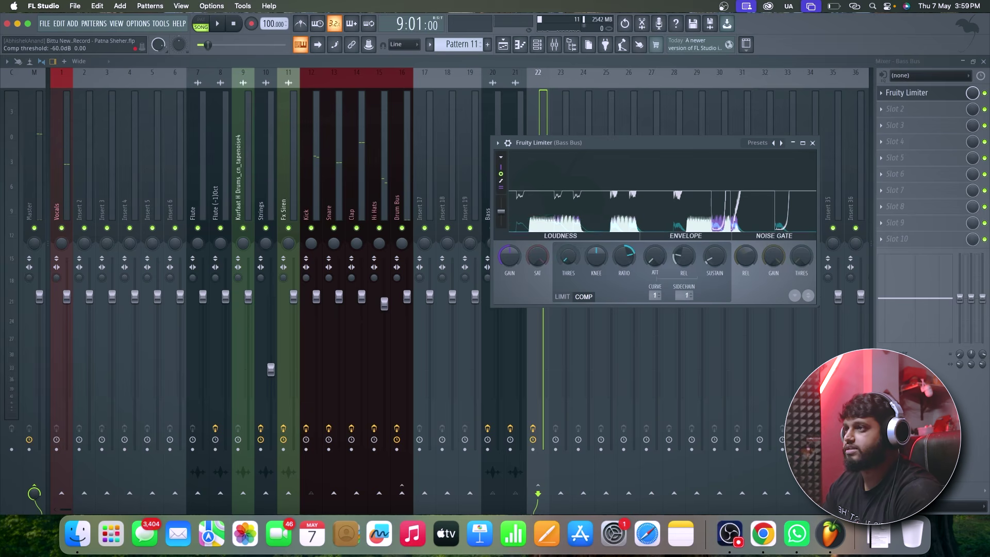
key(space)
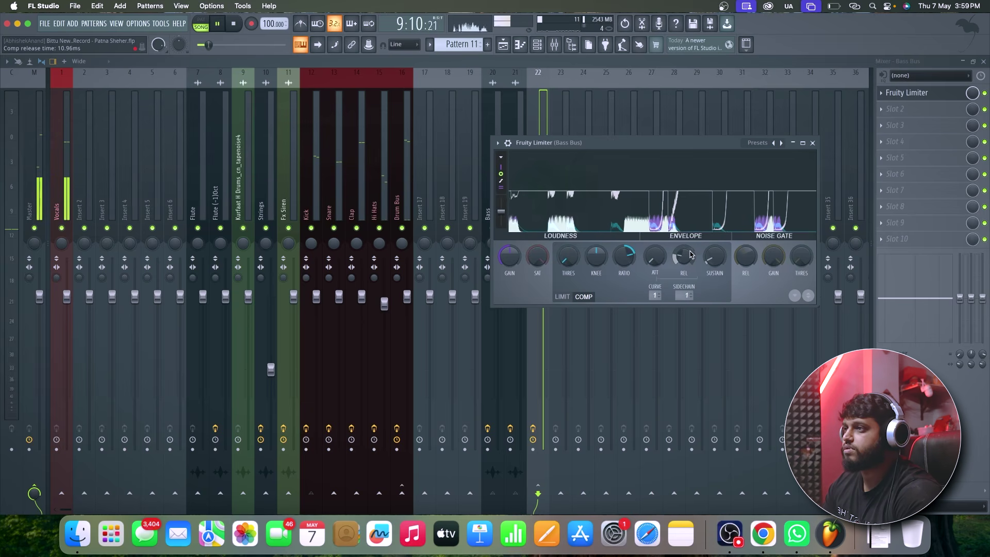
Step: Shorten the compressor's release and raise its threshold during playback, then close Fruity Limiter and stop the song
drag(683, 256, 683, 269)
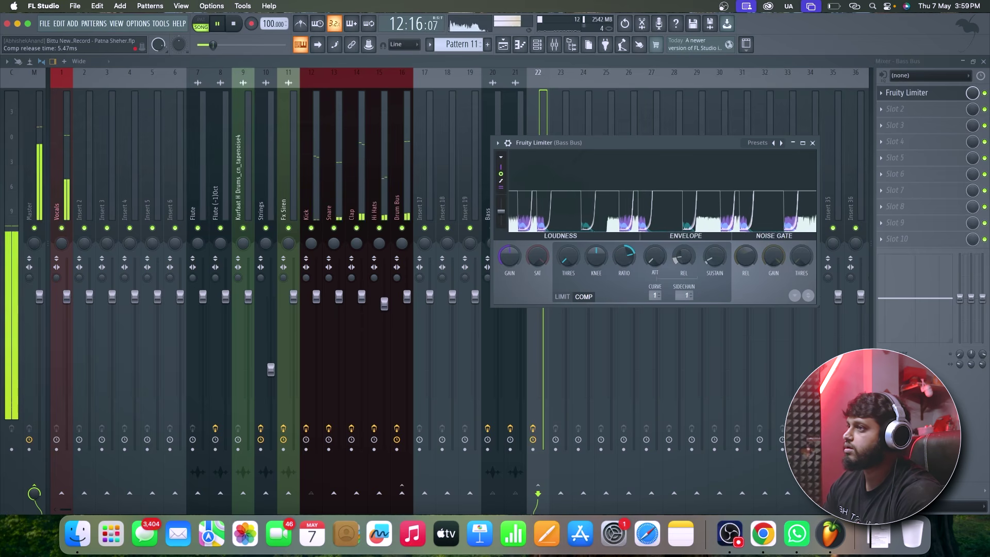
drag(684, 257, 684, 256)
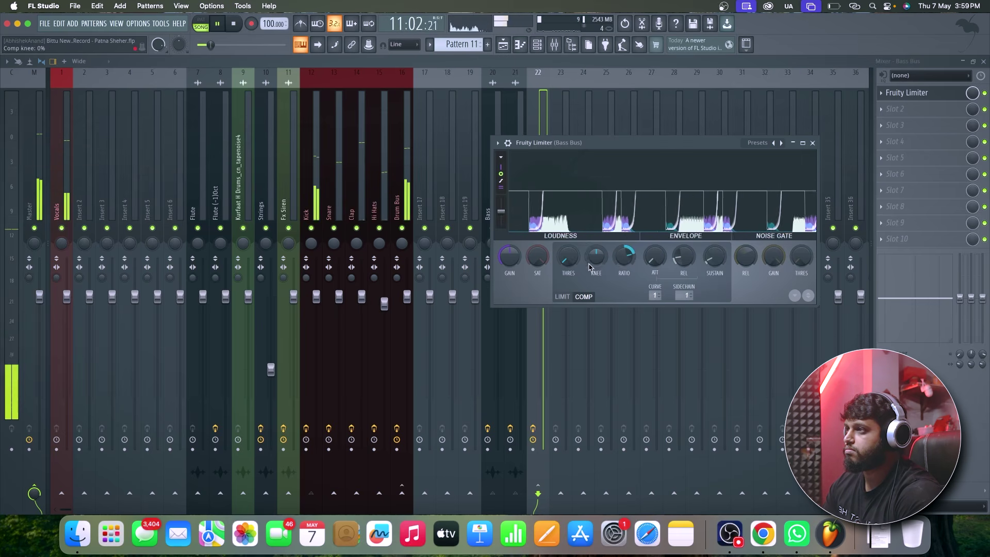
drag(569, 257, 569, 262)
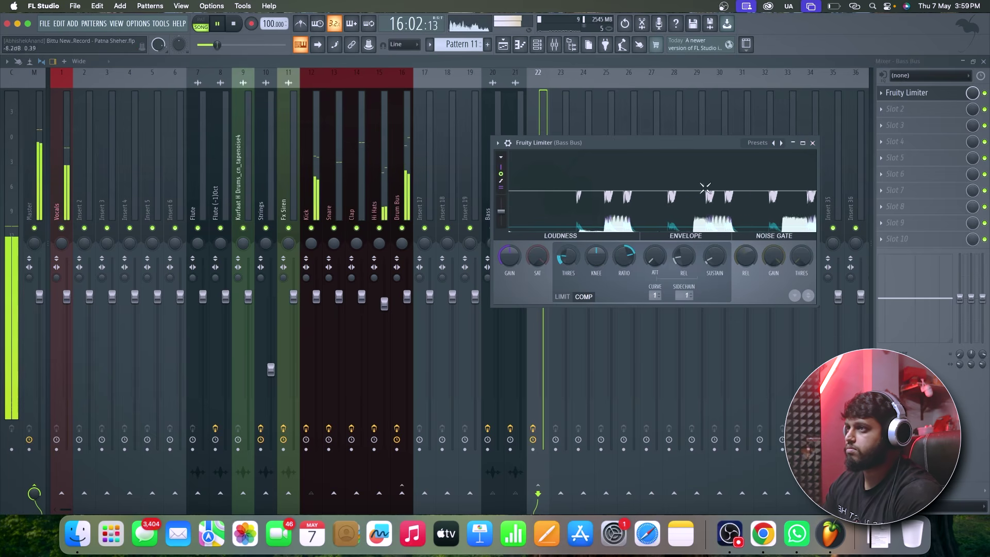
key(Escape)
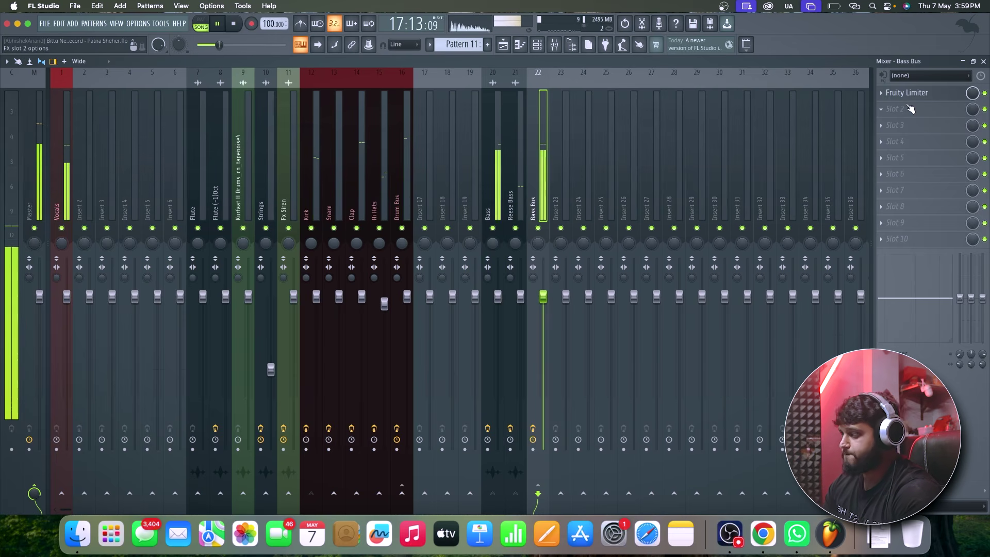
key(space)
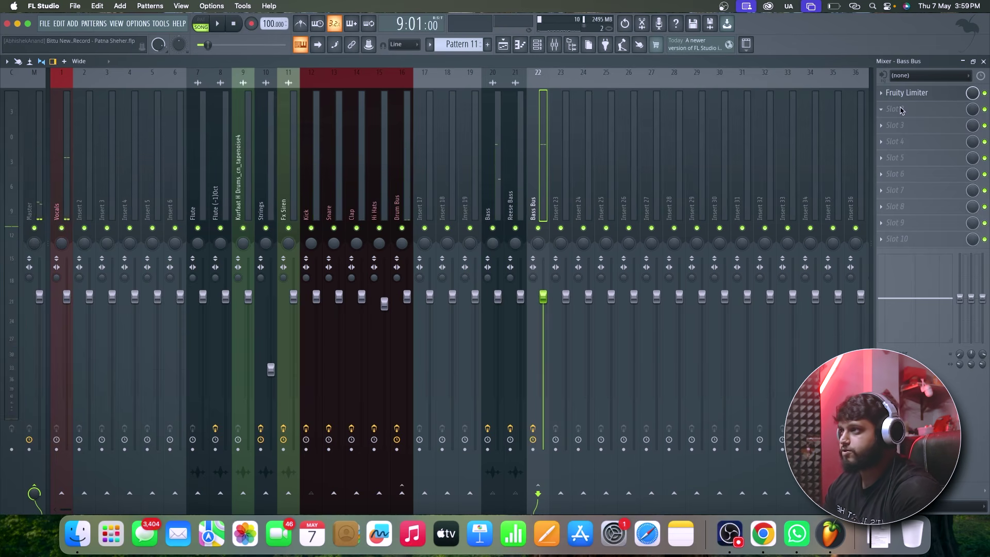
Step: Load the Waves SSLComp Stereo compressor in the second effect slot of the Bass Bus and audition it briefly
click(902, 109)
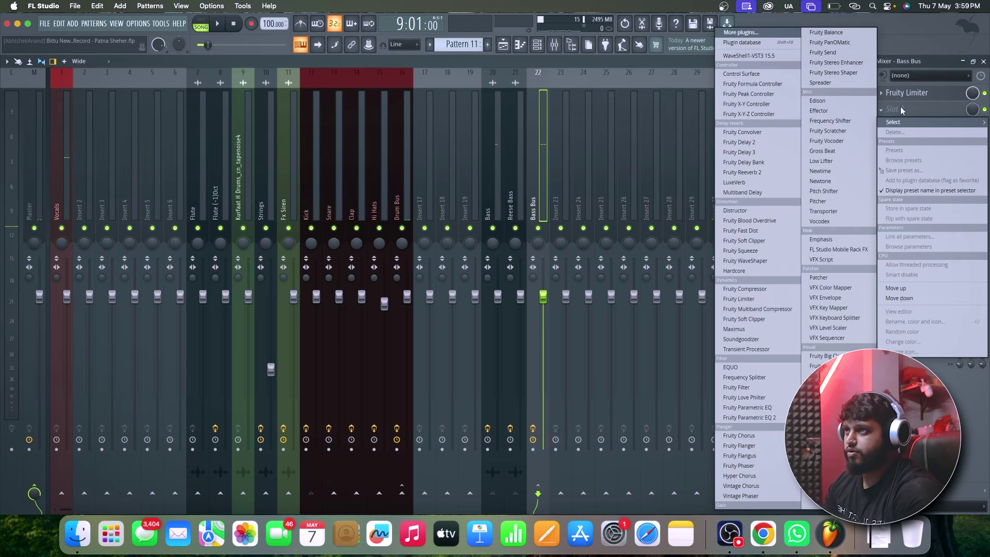
click(758, 56)
click(317, 240)
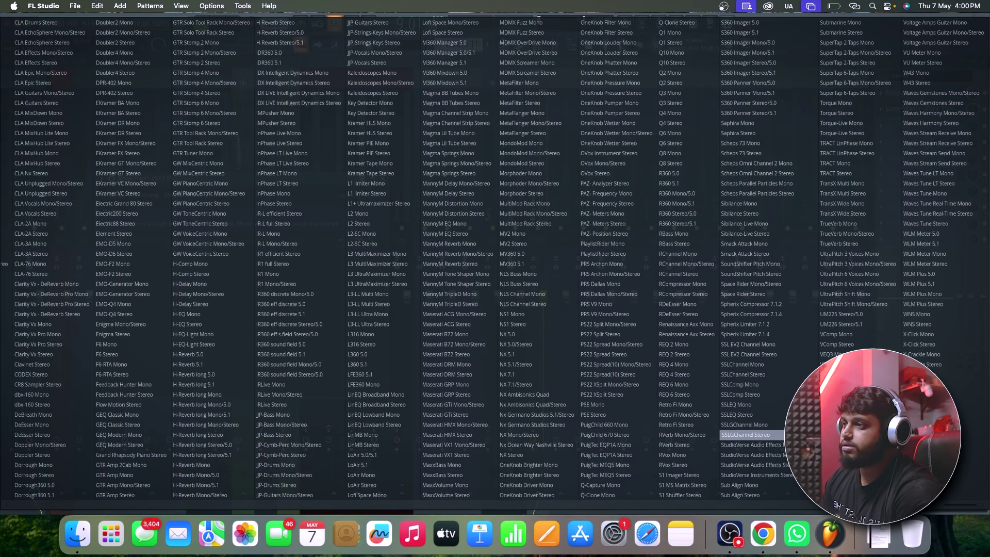
click(767, 395)
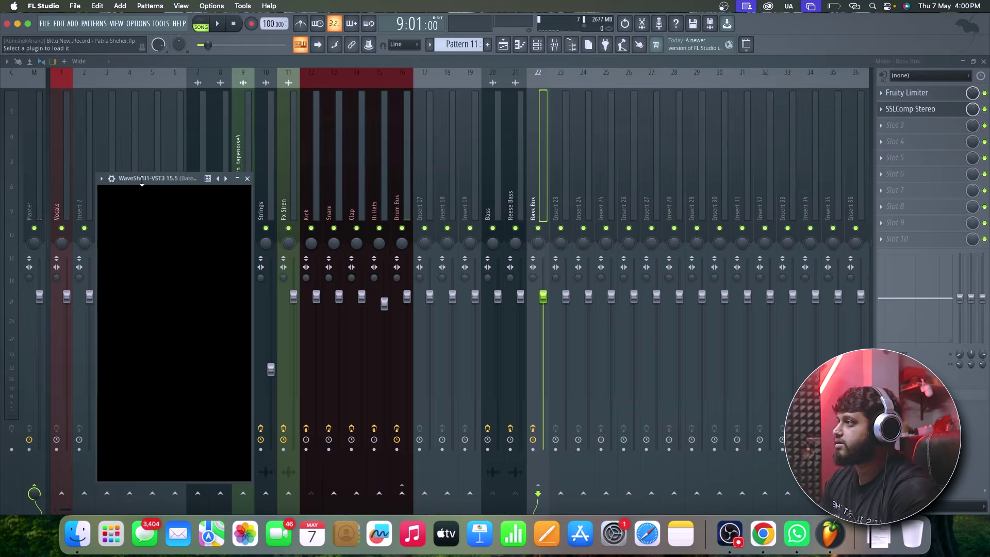
drag(143, 181, 608, 116)
key(space)
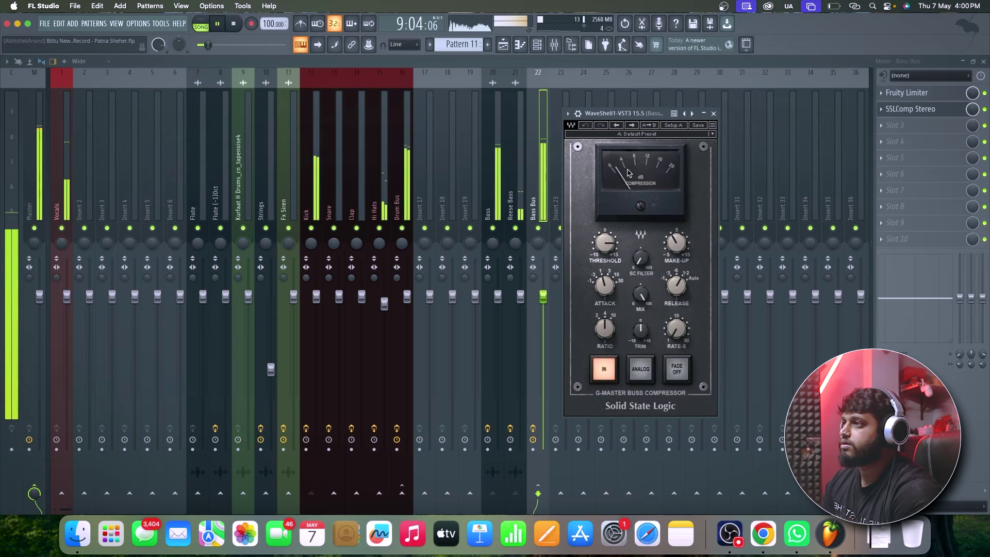
key(space)
Step: Browse the compressor's factory presets and load SSL_Center_Classic_Compressor from the Dave Aron group
click(640, 133)
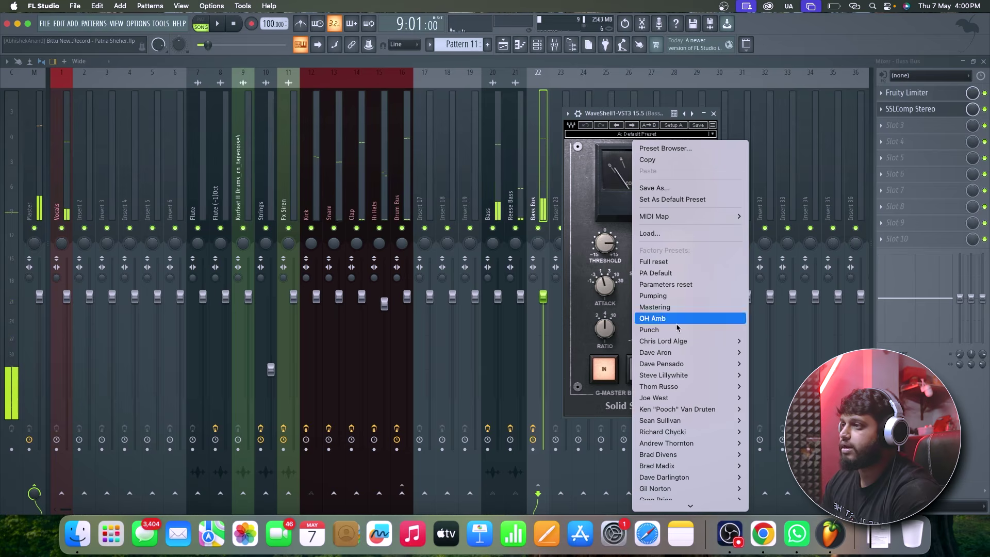
mouse_move(670, 487)
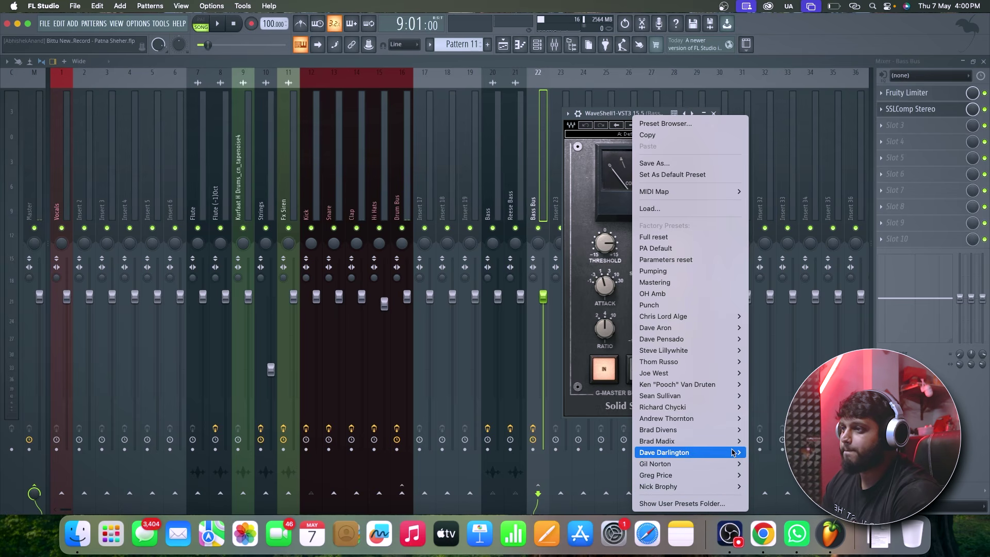
mouse_move(733, 453)
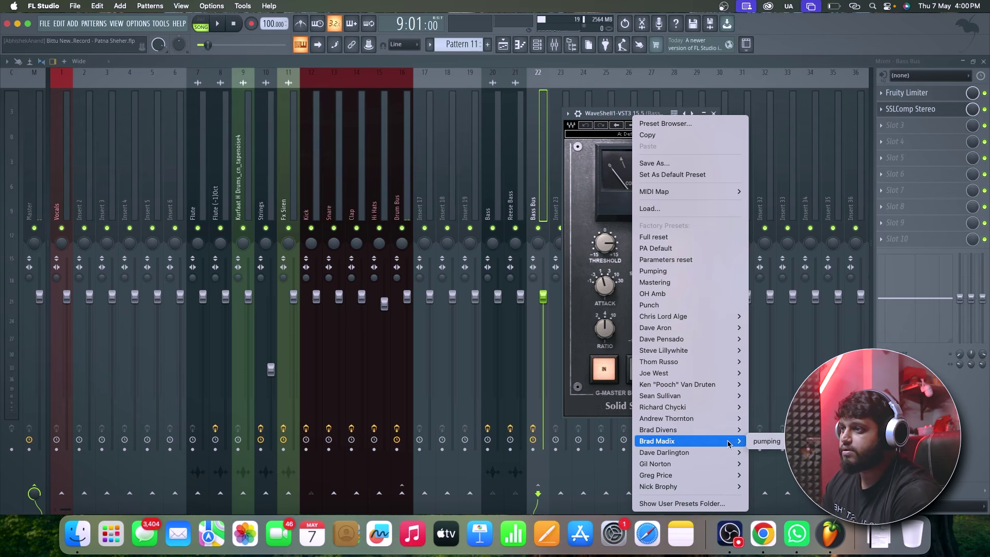
mouse_move(717, 417)
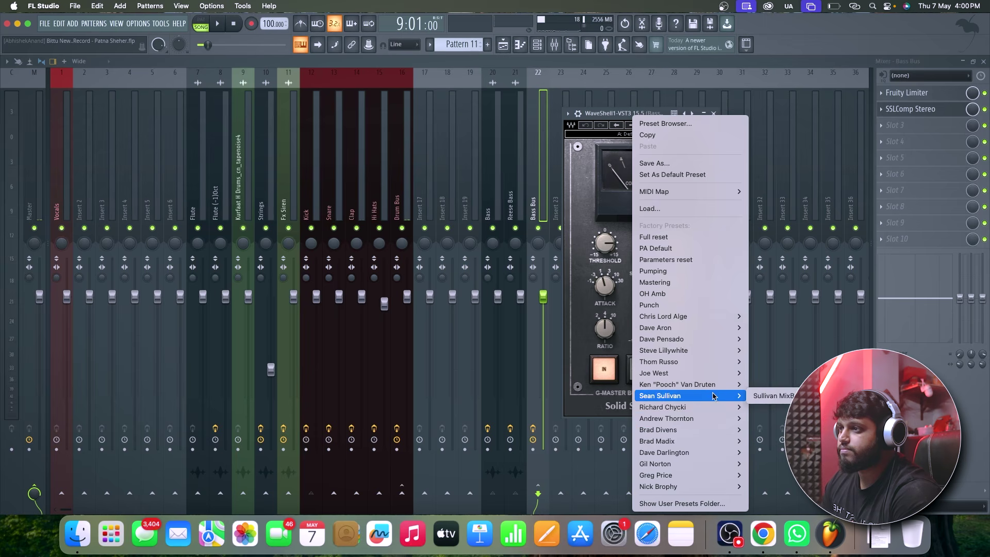
mouse_move(710, 395)
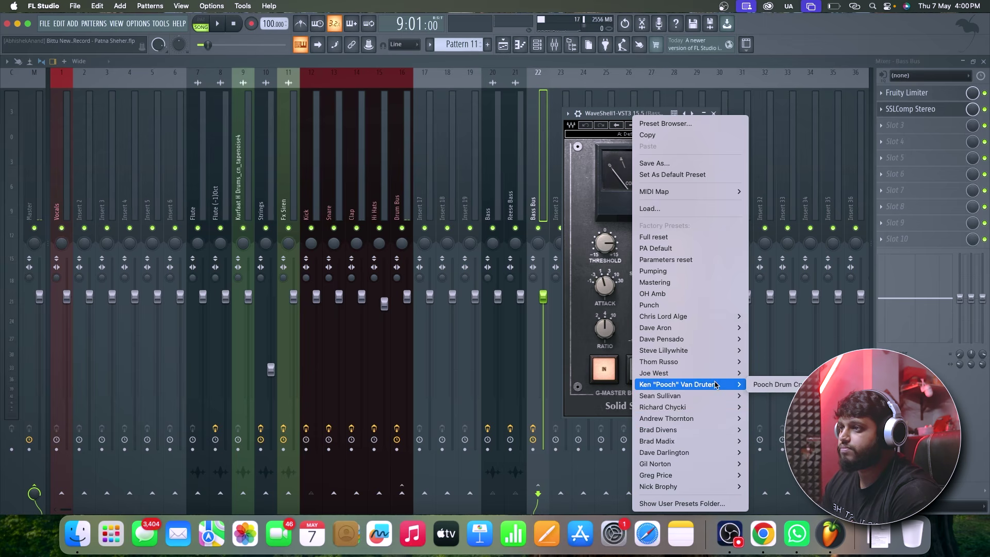
mouse_move(714, 375)
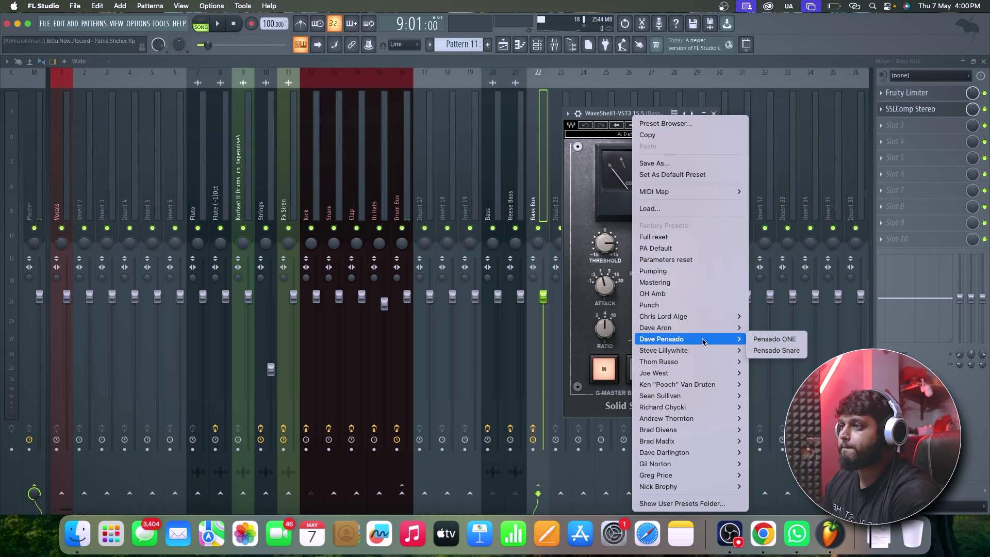
mouse_move(705, 333)
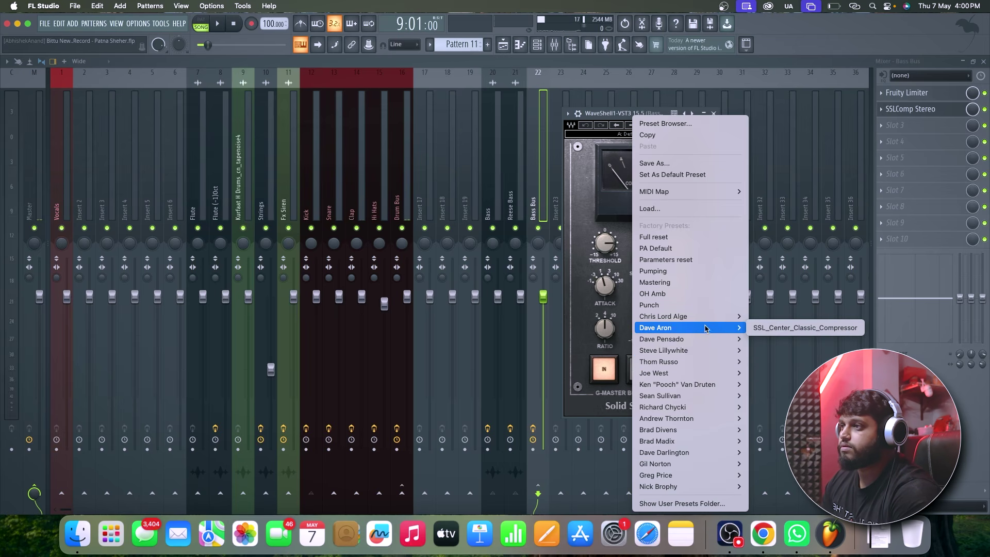
click(756, 328)
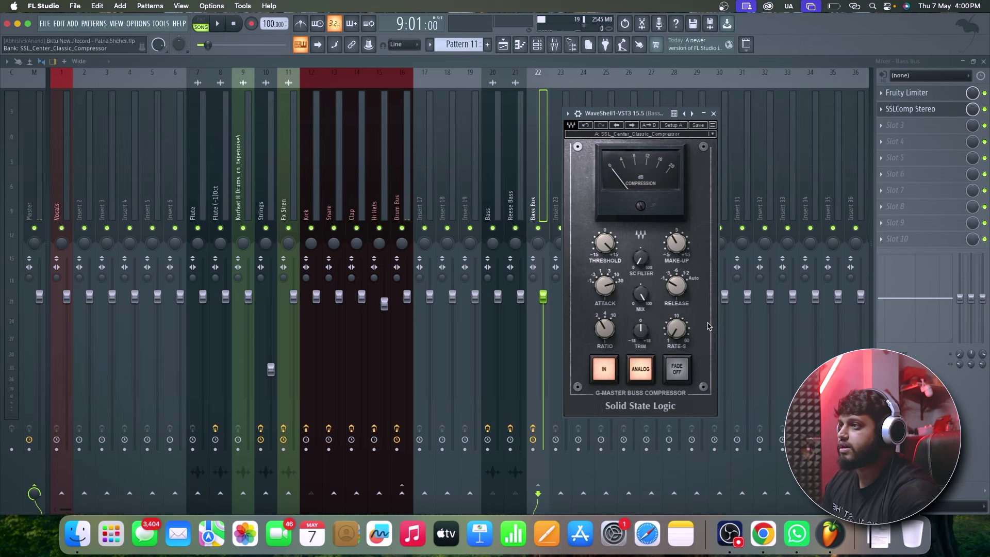
Step: Load the Full reset preset in the SSL compressor and start playback to audition it
click(657, 134)
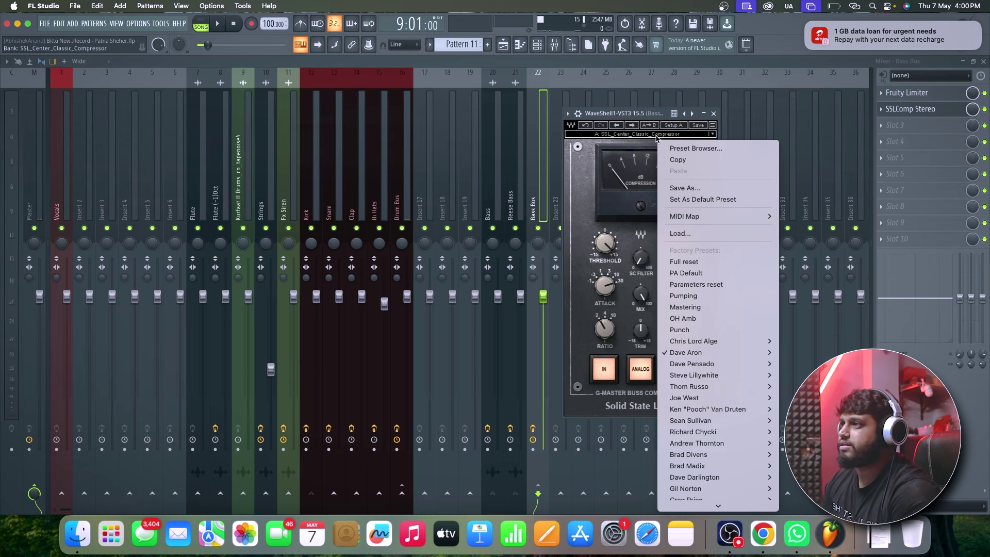
click(676, 262)
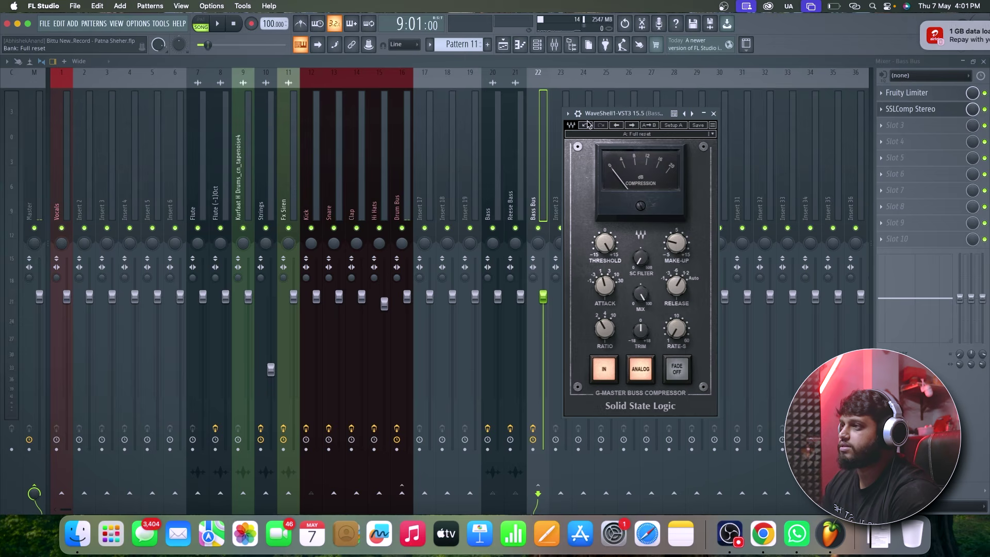
drag(626, 114, 604, 118)
key(space)
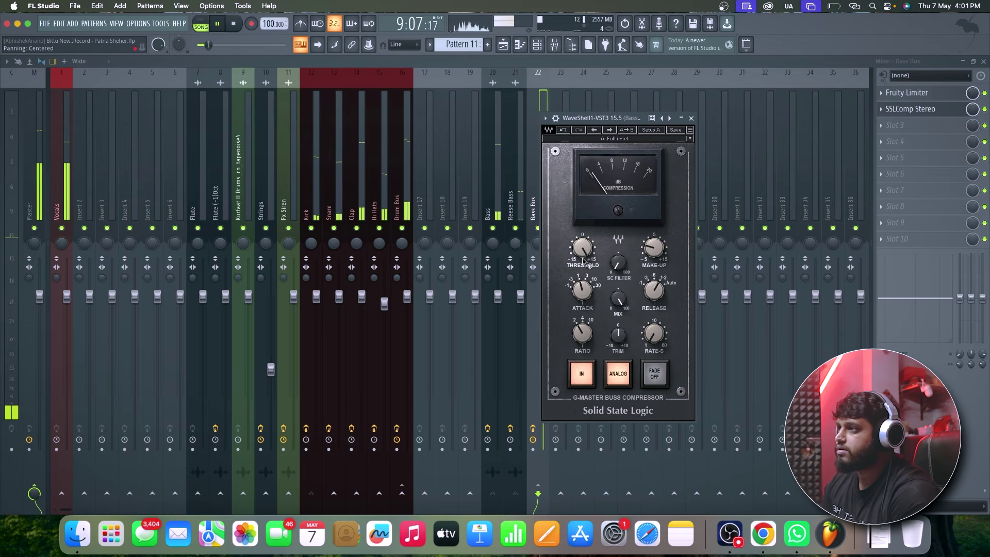
Step: Lower the SSL compressor's threshold during playback and set release to Auto, ratio to 4 and attack to 3 ms
drag(582, 248, 581, 293)
key(space)
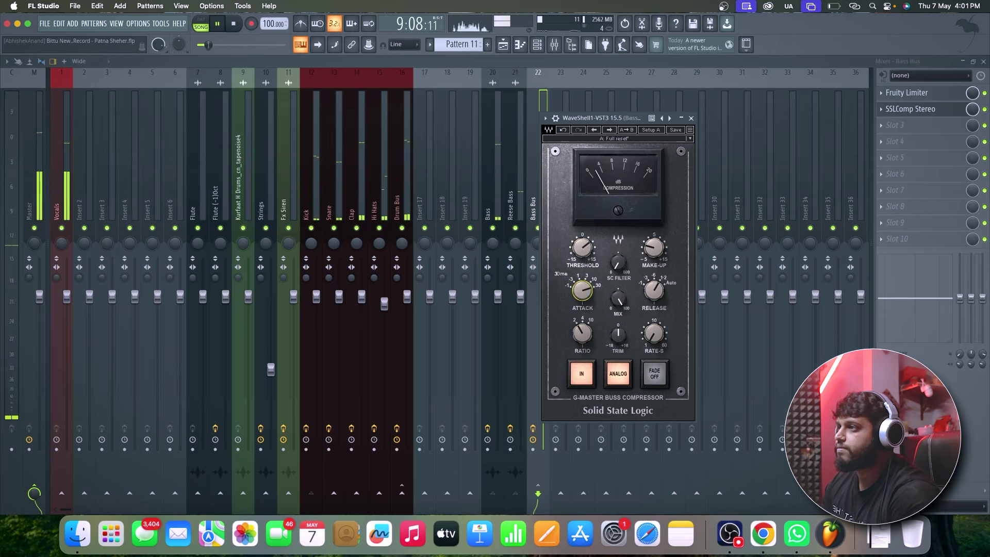
key(space)
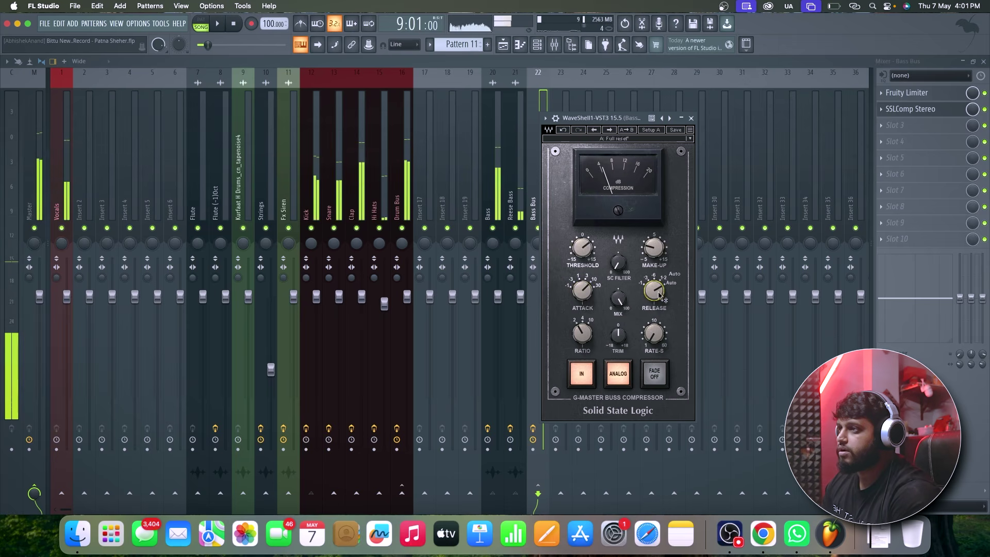
key(space)
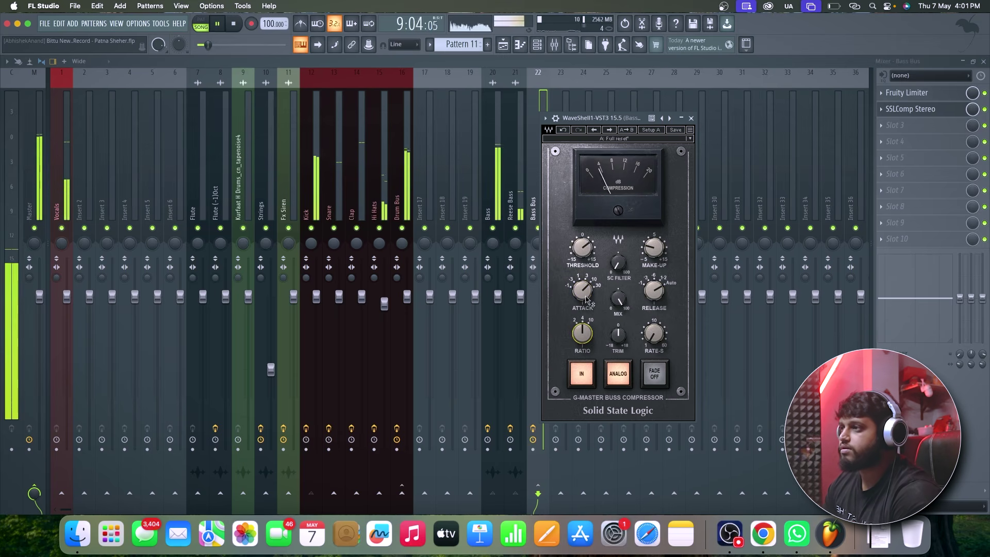
scroll(582, 291, down, 1)
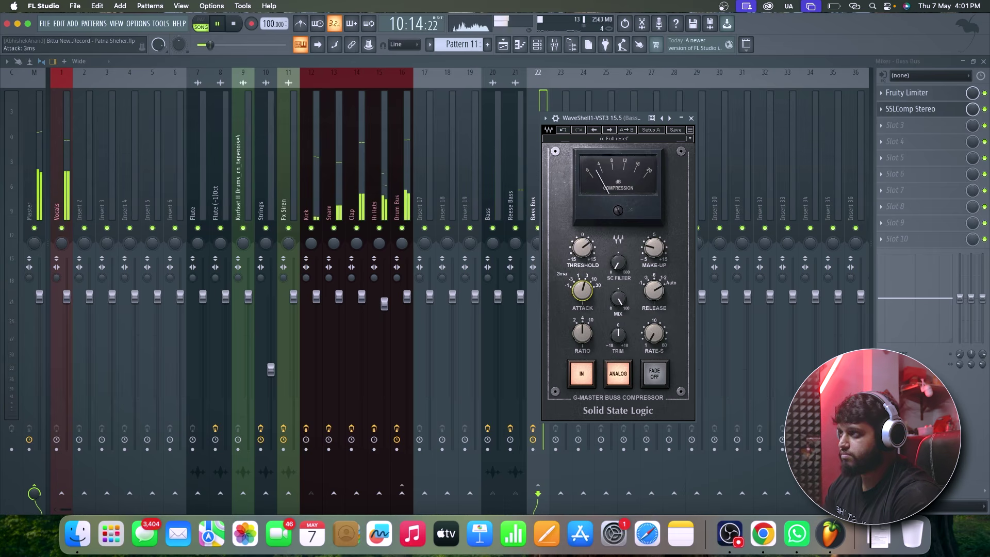
key(space)
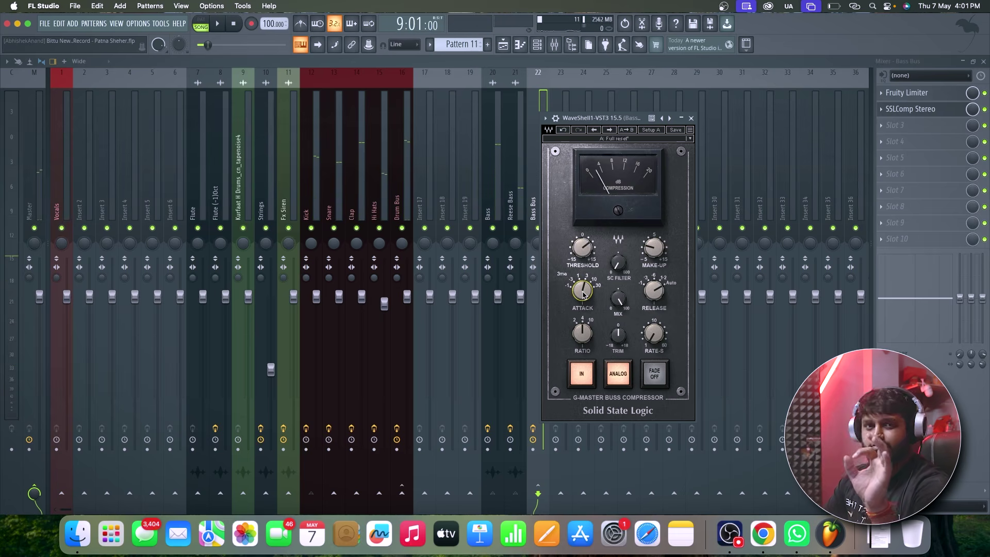
Step: Set the SSL compressor's make-up gain to 1.7 dB while the song plays
key(space)
scroll(654, 248, up, 1)
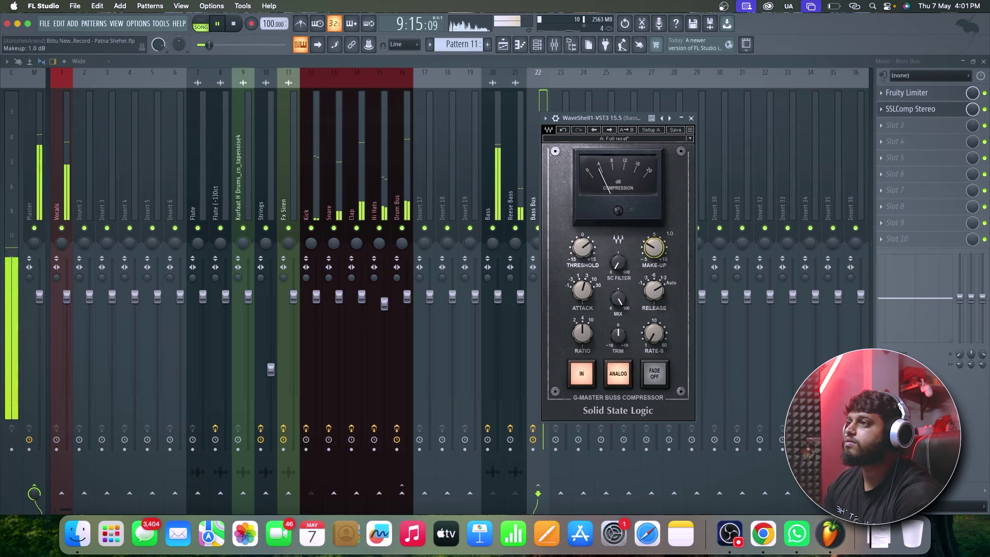
scroll(654, 248, up, 3)
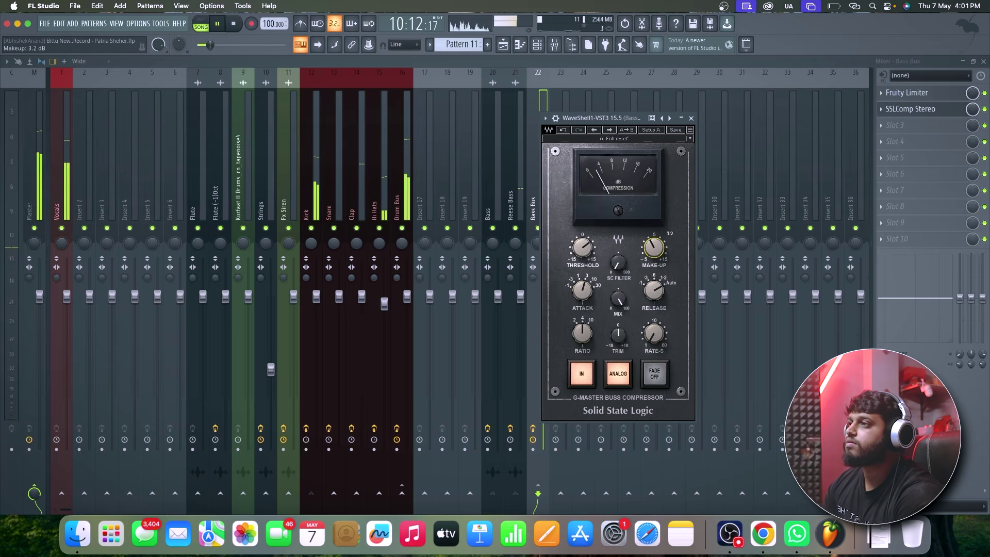
scroll(654, 247, up, 1)
scroll(654, 248, down, 3)
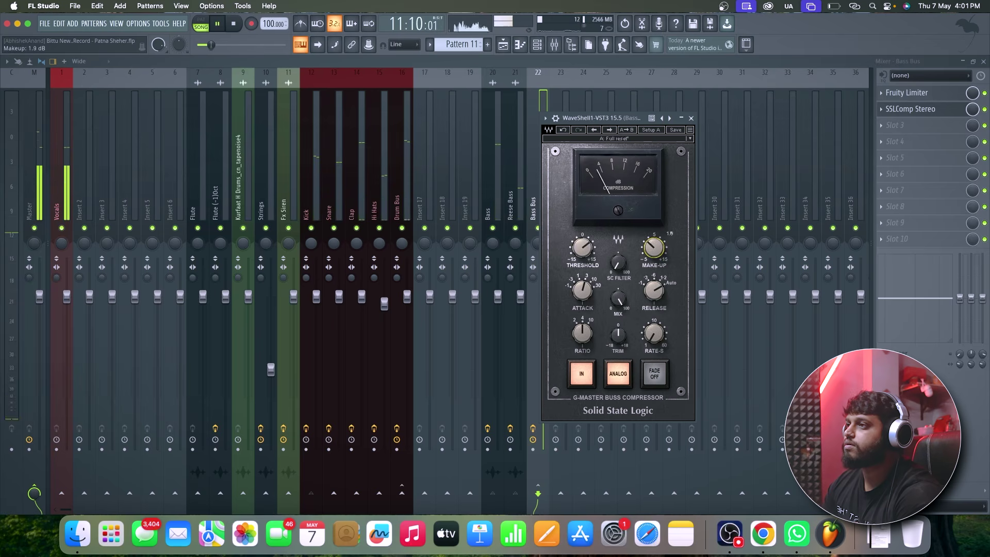
scroll(655, 247, down, 1)
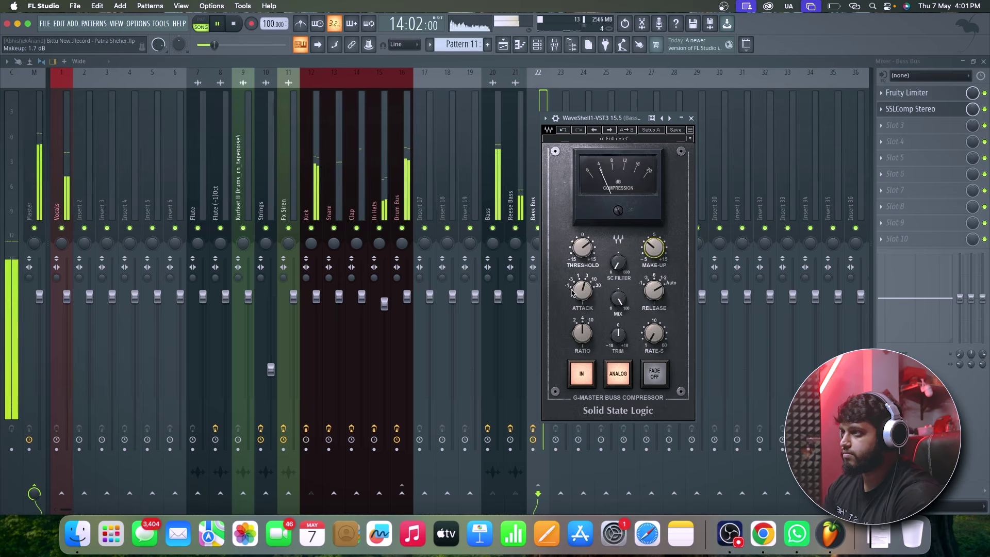
Step: Place the playhead at bar 13, audition that section with the Bass Bus SSL compressor open, and close the compressor
click(503, 45)
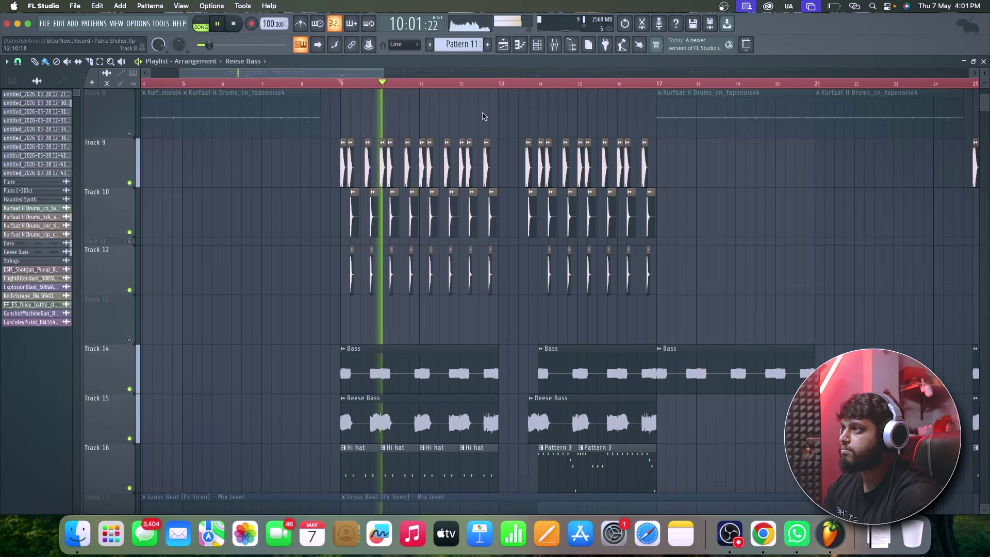
key(space)
click(499, 83)
click(554, 45)
click(911, 109)
key(space)
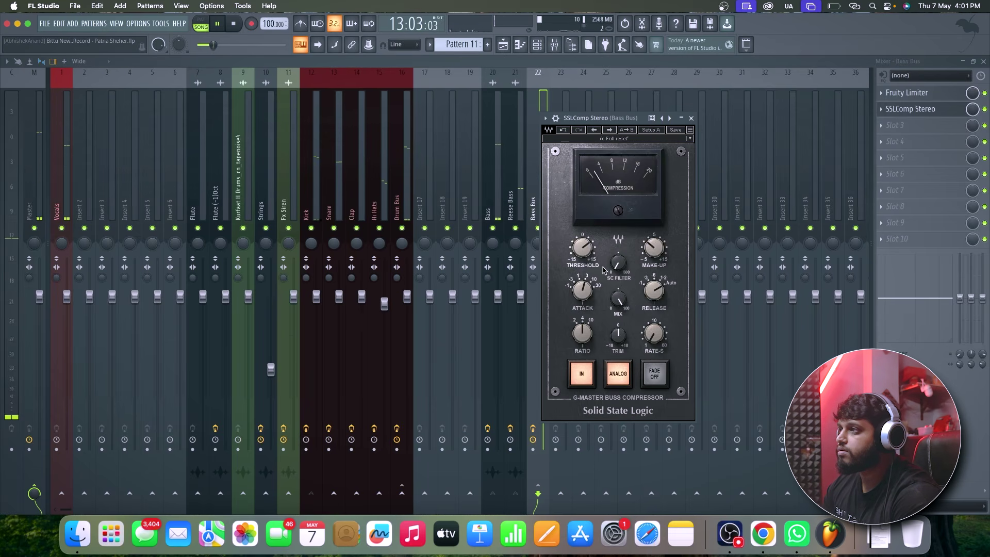
key(Escape)
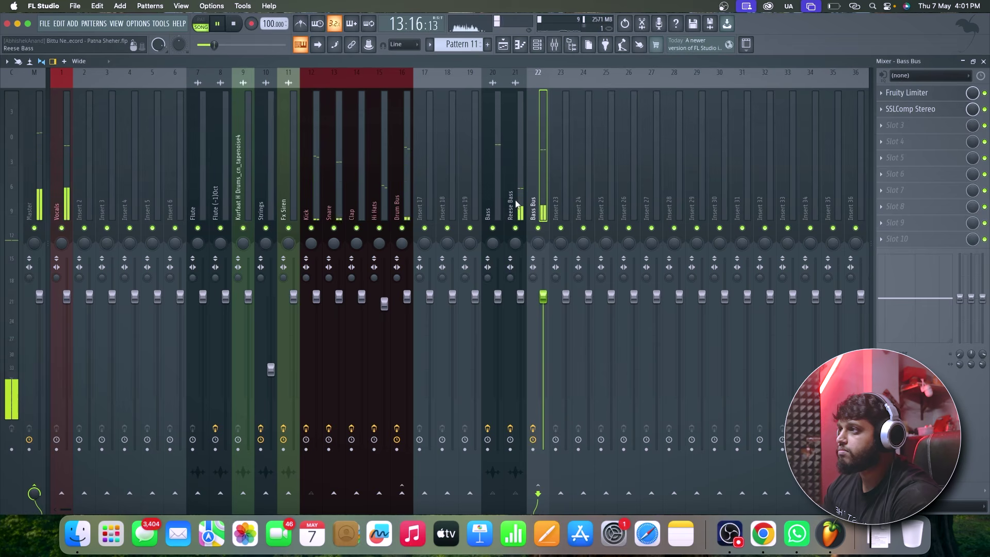
Step: Open the Reese Bass clip's channel settings from the playlist and set its volume to 49% during playback
click(516, 204)
key(space)
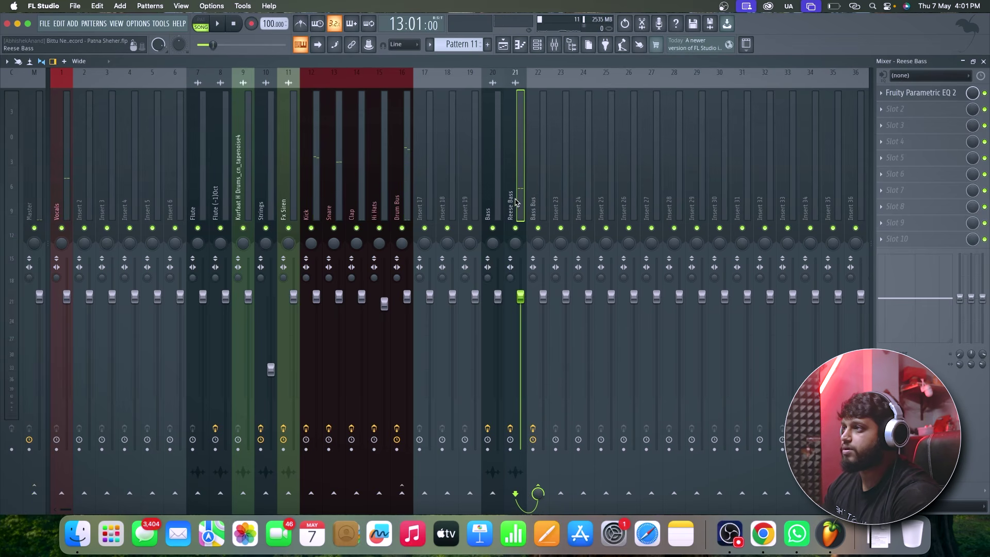
click(502, 47)
double_click(411, 411)
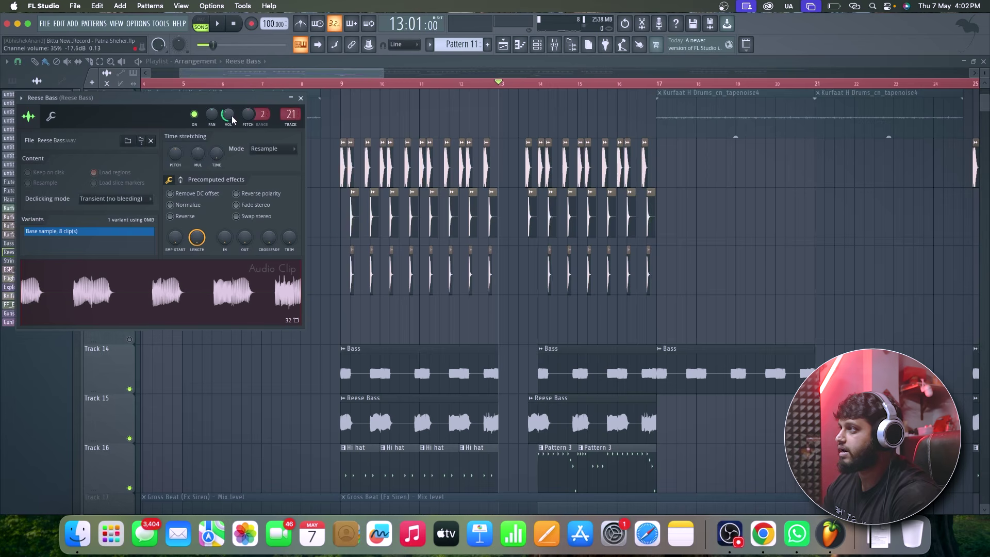
key(space)
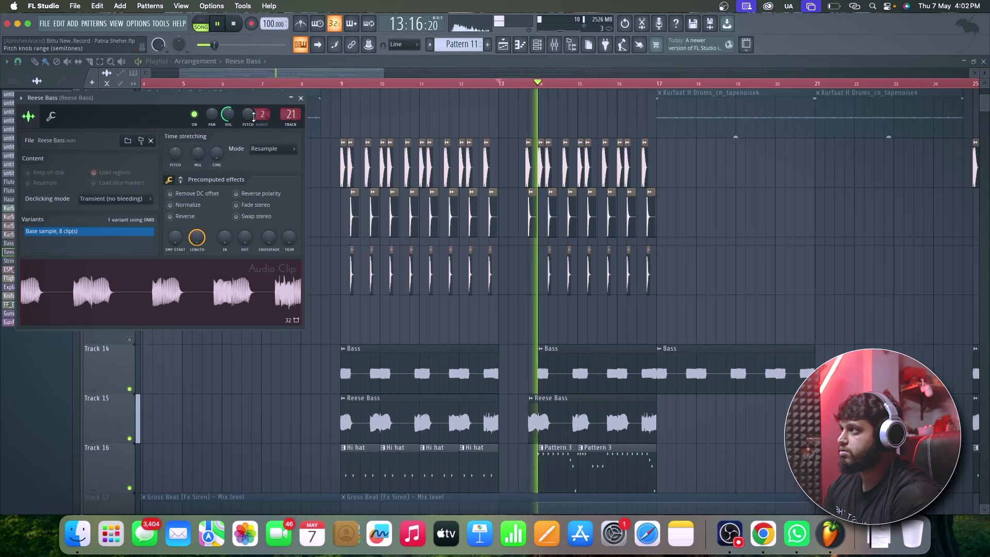
drag(229, 117, 229, 122)
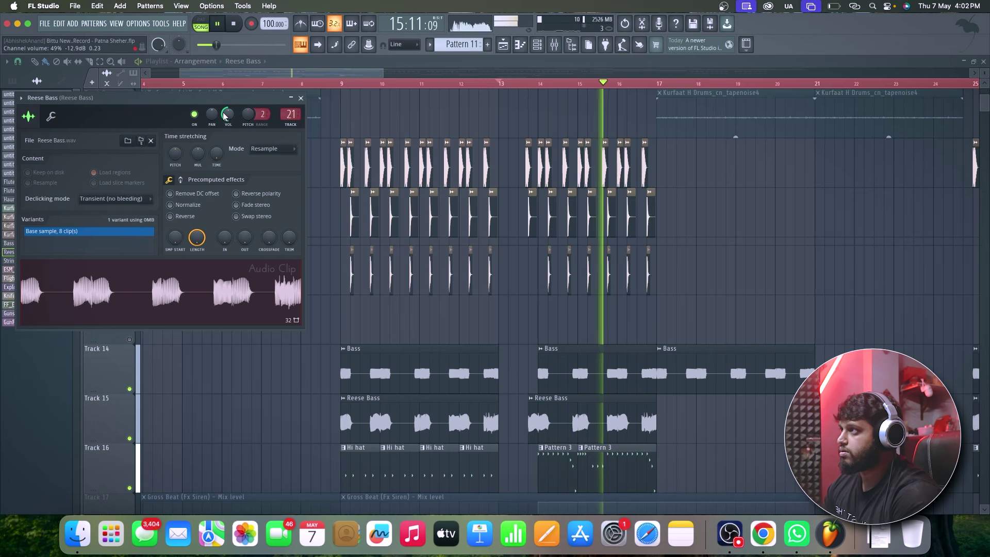
click(301, 99)
click(555, 44)
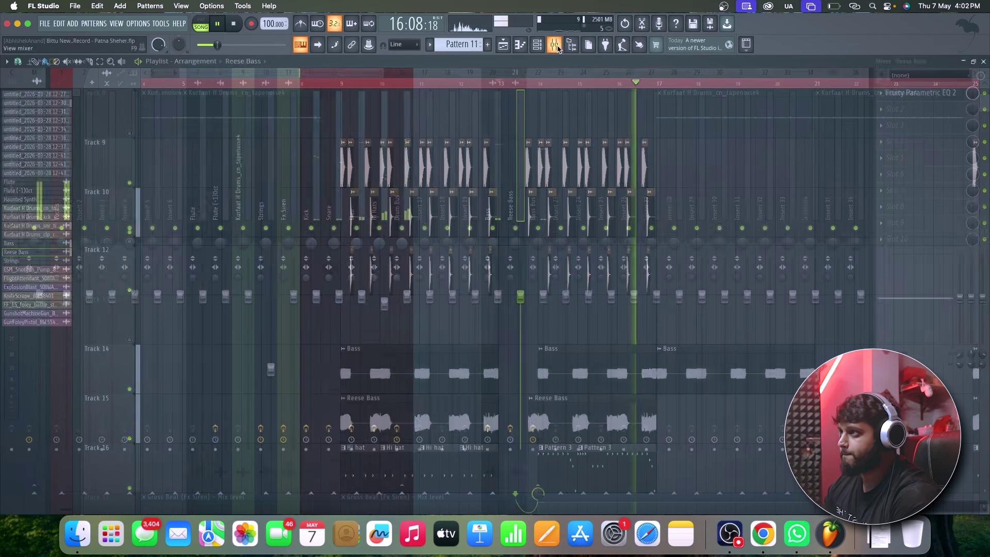
click(504, 50)
Step: Set the Reese Bass channel volume to 41%, replay from bar 13 and close the channel settings
key(space)
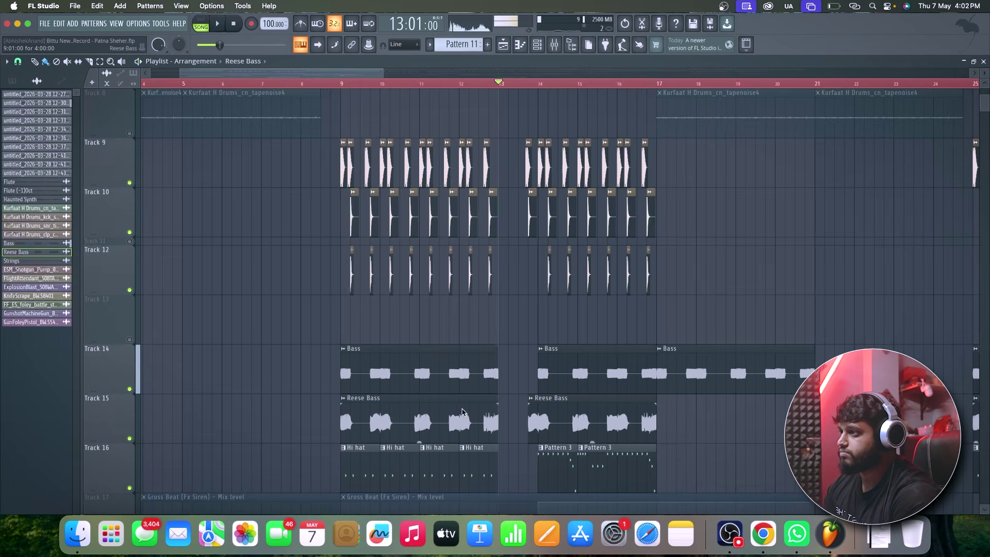
key(space)
double_click(400, 408)
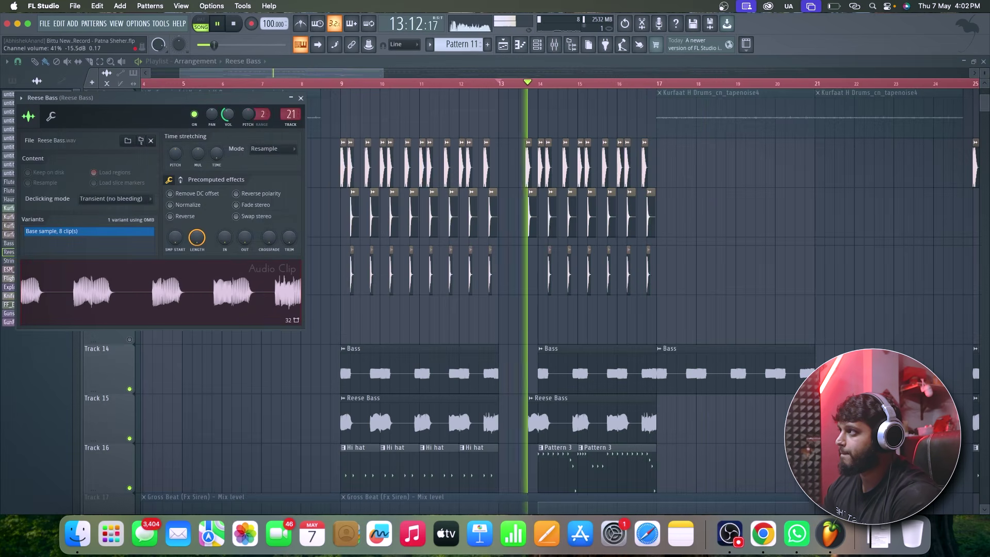
key(space)
key(space)
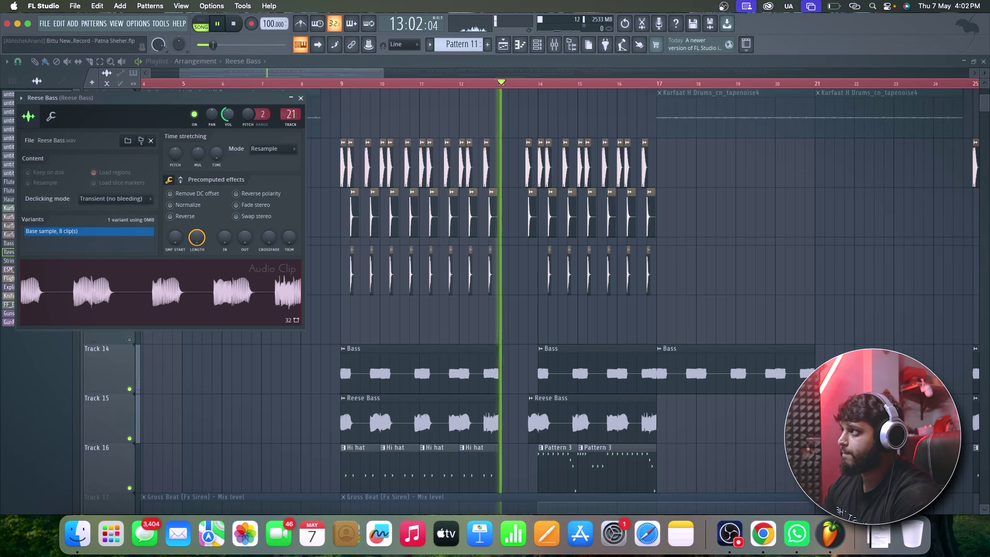
click(301, 98)
Step: Select the Bass Bus in the mixer, lengthen the SSL compressor's attack during playback and close the compressor
scroll(495, 188, down, 3)
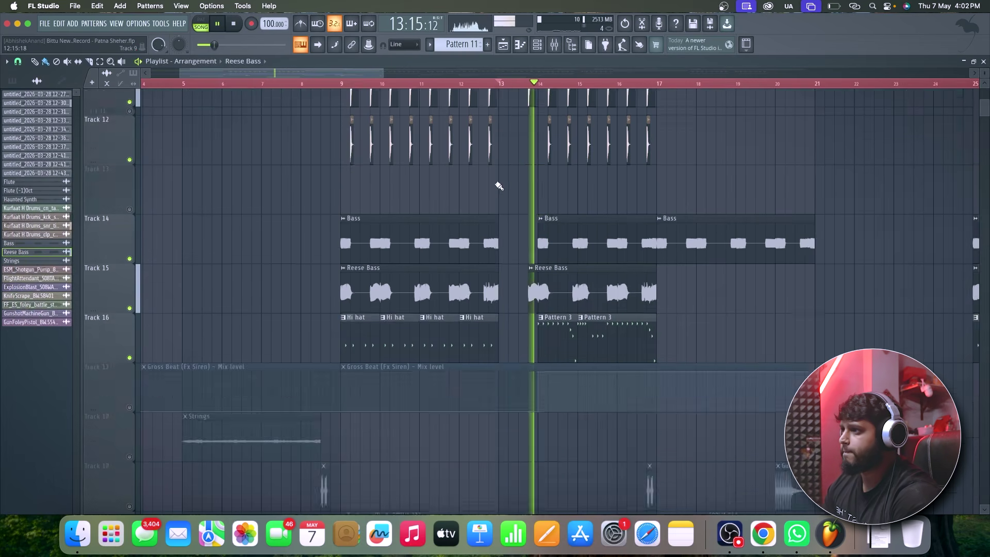
scroll(493, 188, up, 3)
click(554, 45)
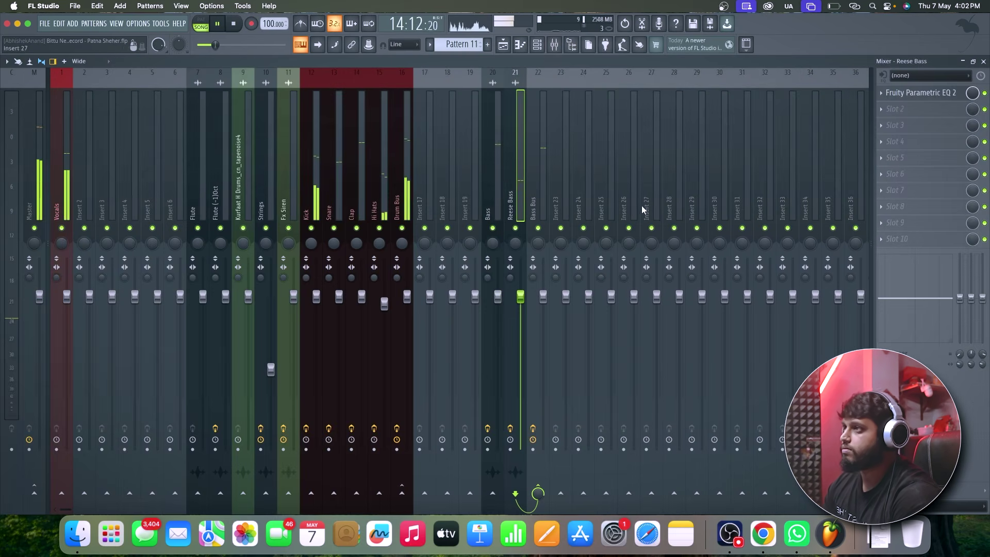
click(506, 45)
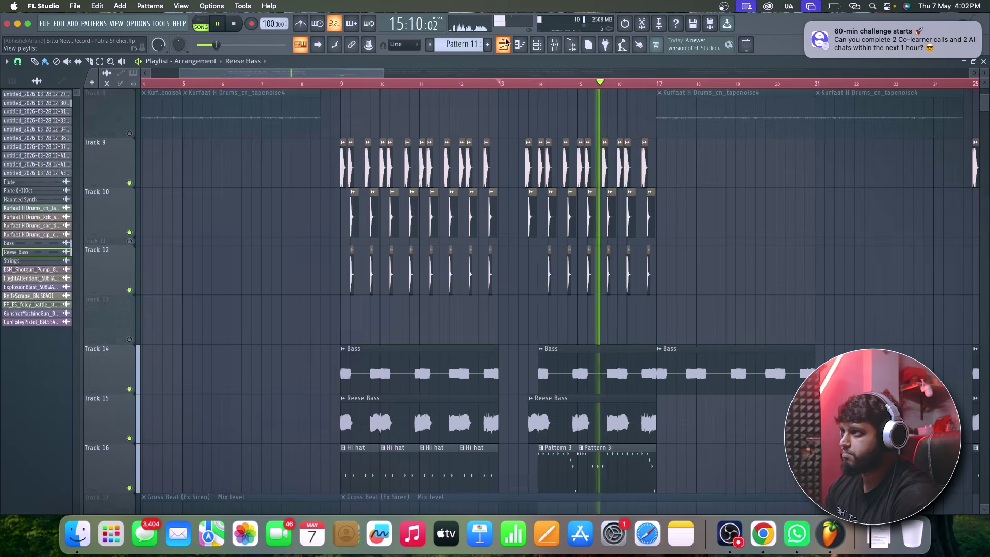
key(F9)
key(space)
click(543, 207)
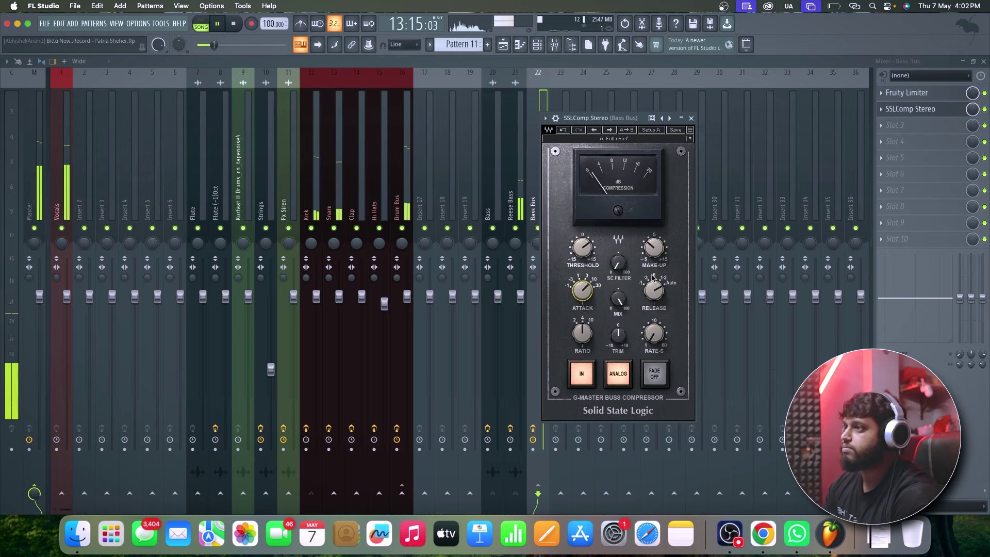
click(691, 118)
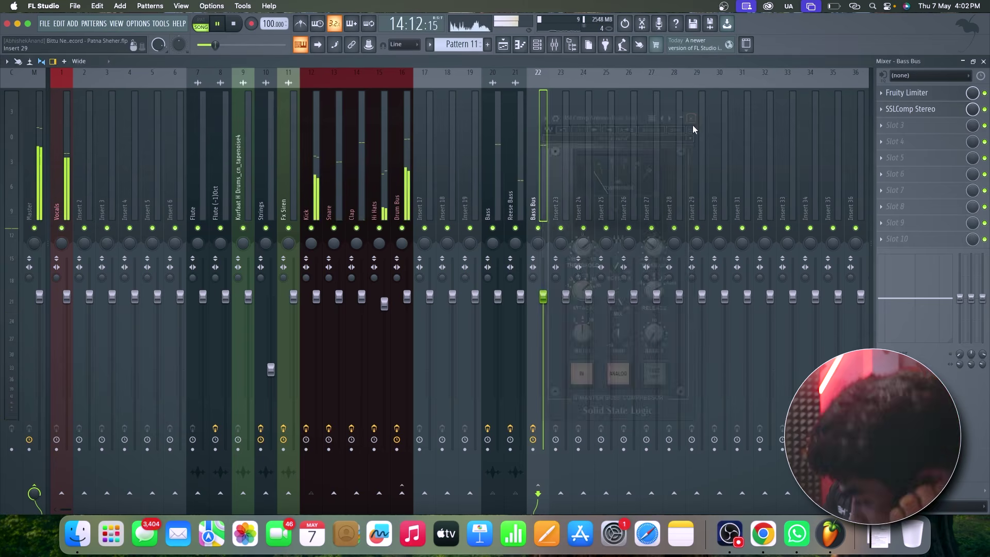
Step: Stop playback, unmute the muted tracks in the playlist and place the playhead at bar 8
click(503, 44)
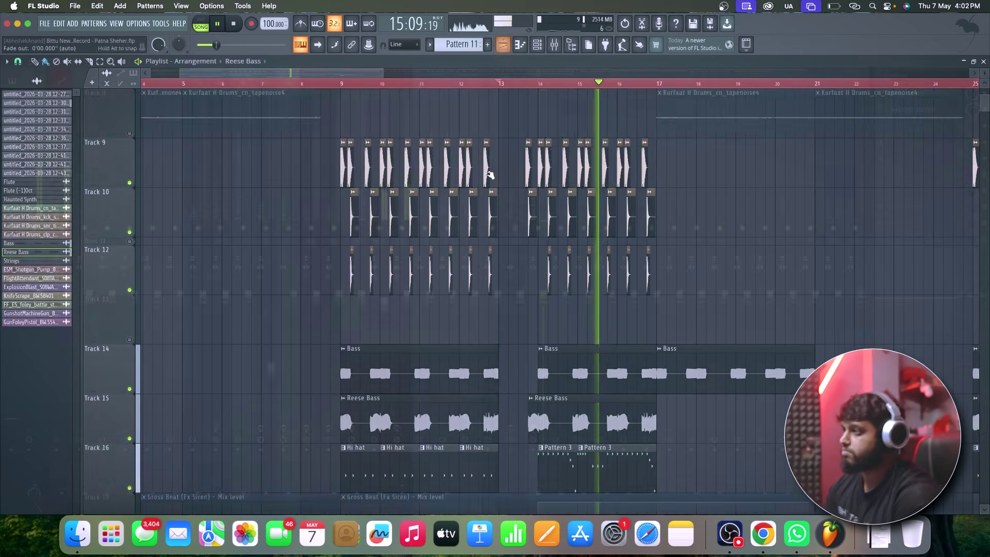
scroll(490, 176, down, 2)
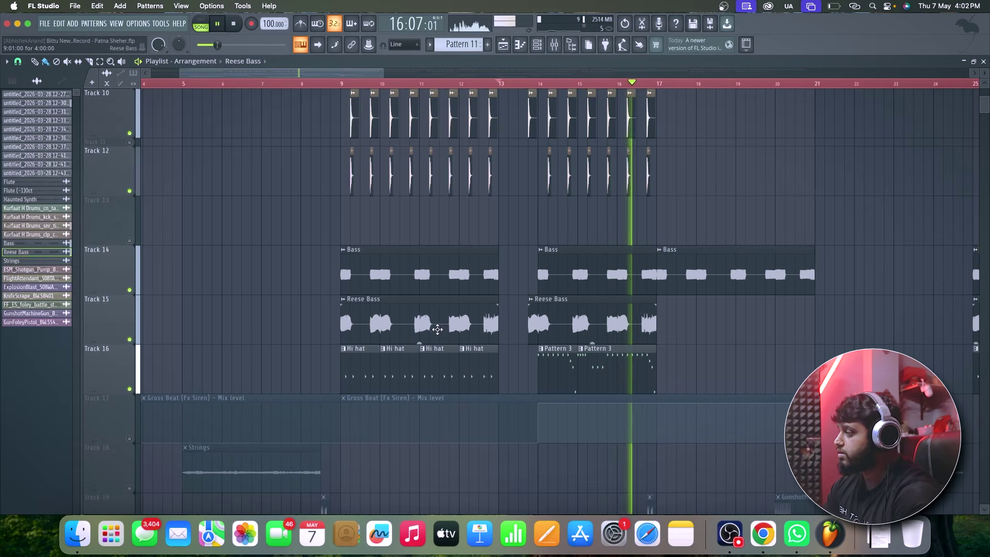
scroll(437, 329, down, 3)
scroll(436, 332, up, 2)
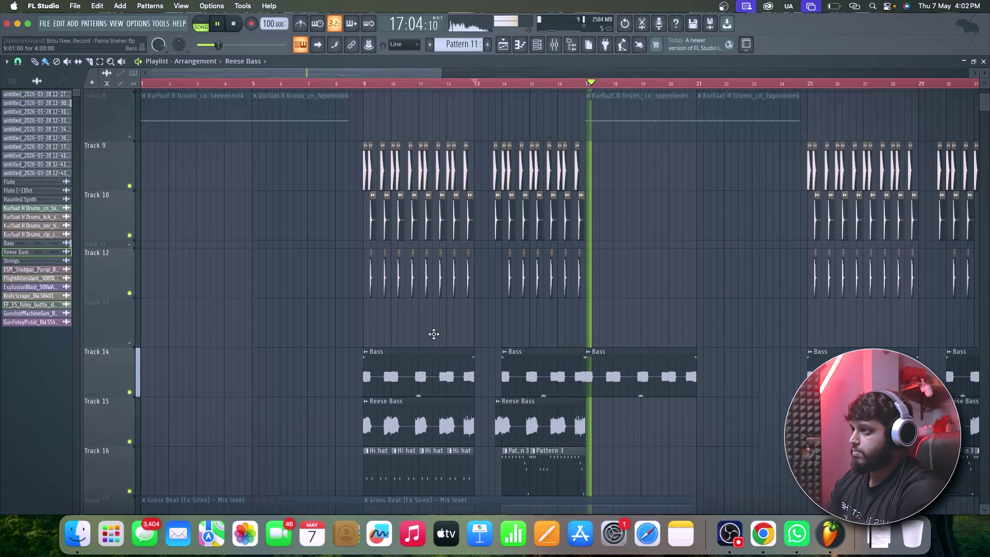
scroll(434, 335, up, 2)
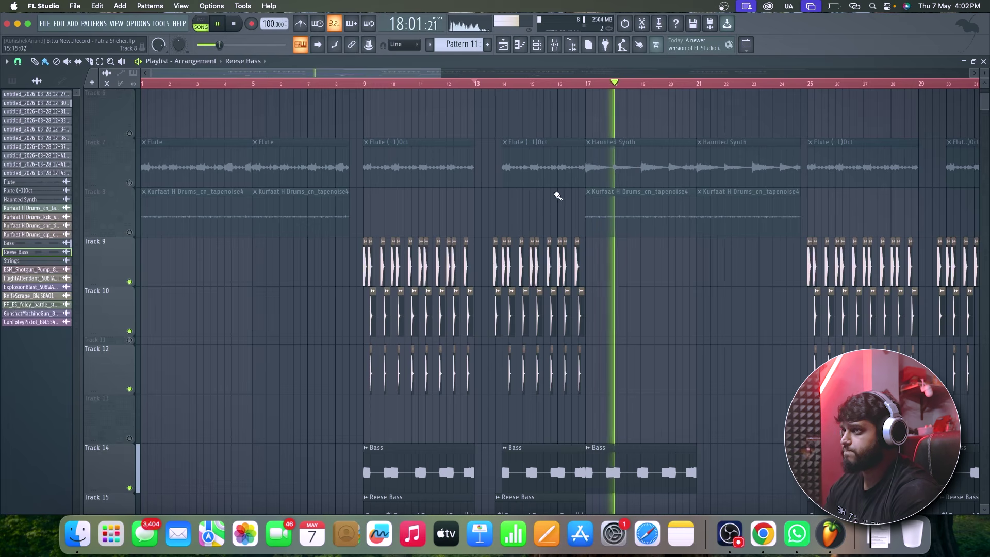
key(space)
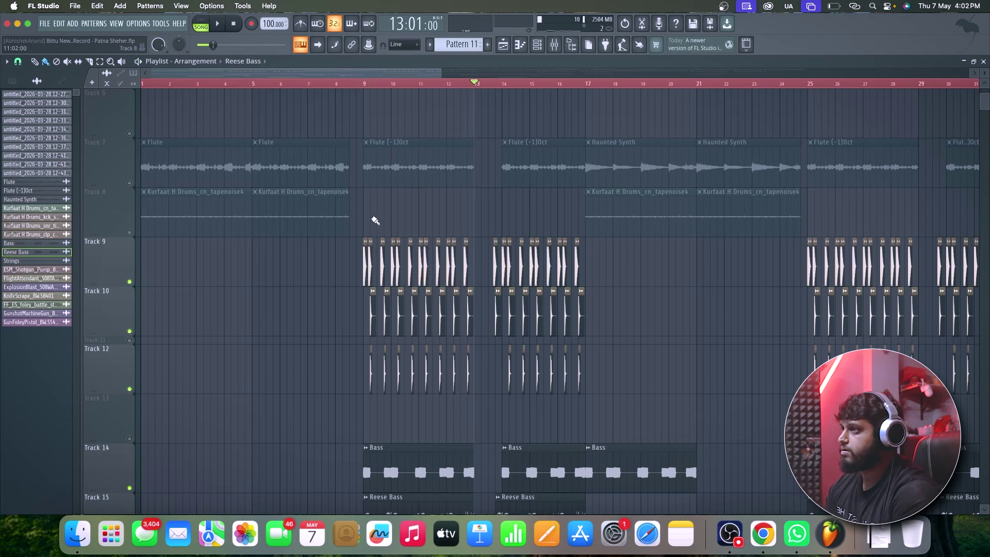
drag(130, 232, 296, 106)
click(338, 84)
Step: Play the full arrangement from bar 8 and examine the bass, drum and effects tracks in the playlist
key(space)
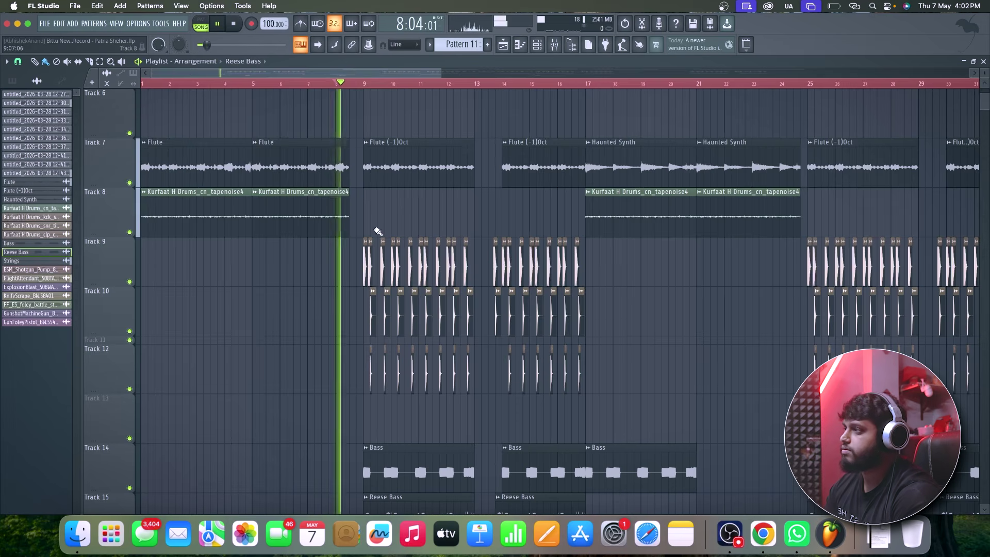
scroll(374, 232, down, 8)
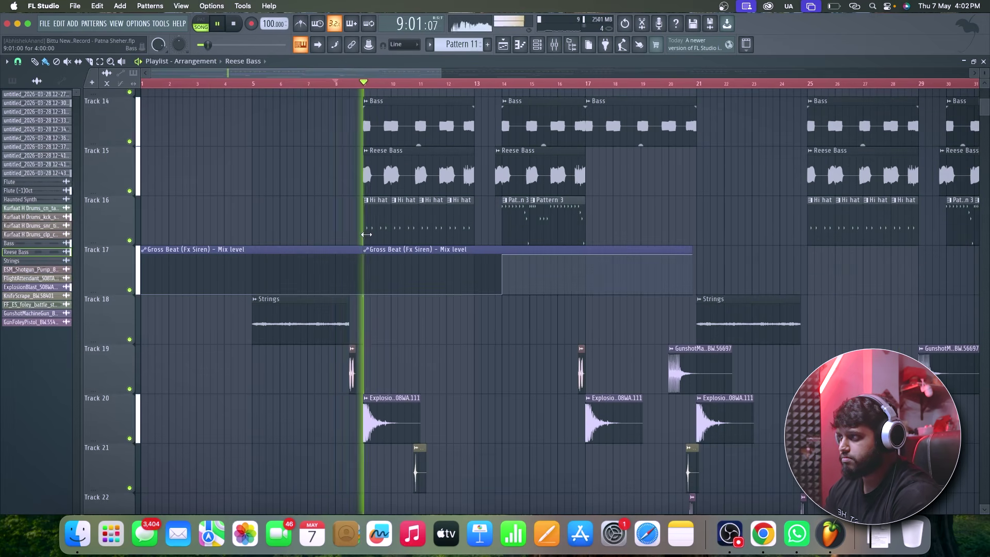
scroll(366, 235, down, 1)
scroll(364, 235, up, 1)
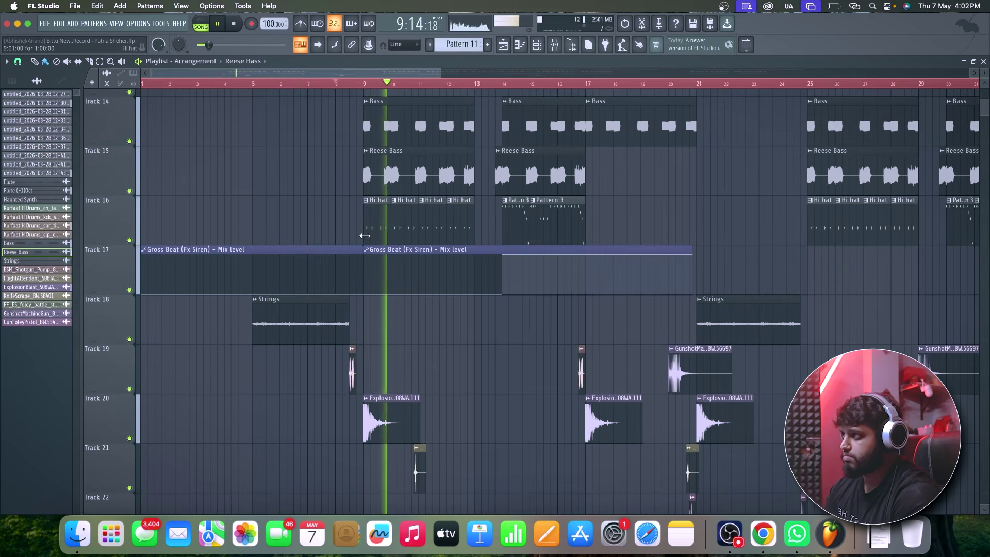
scroll(365, 235, up, 2)
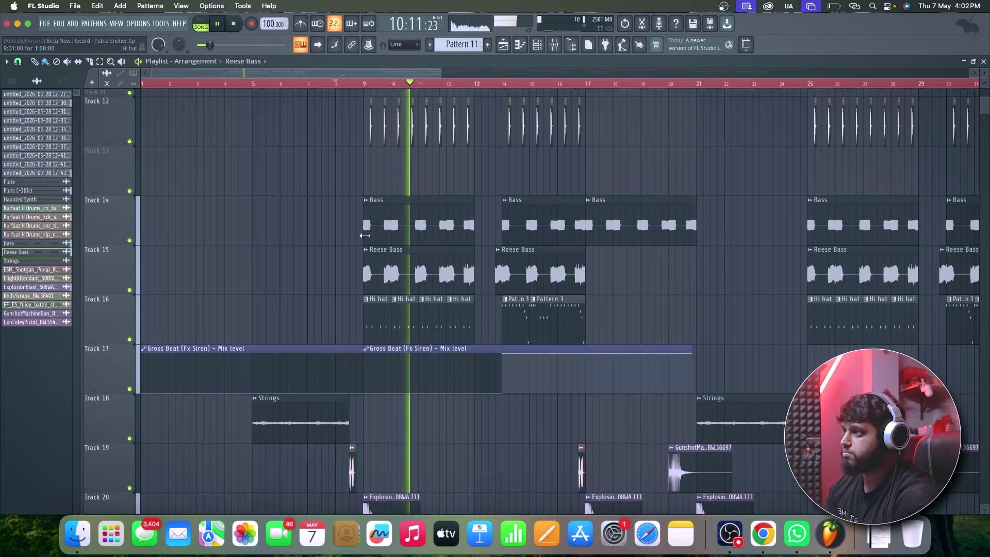
scroll(365, 235, down, 2)
key(space)
scroll(366, 237, up, 2)
scroll(366, 237, up, 2)
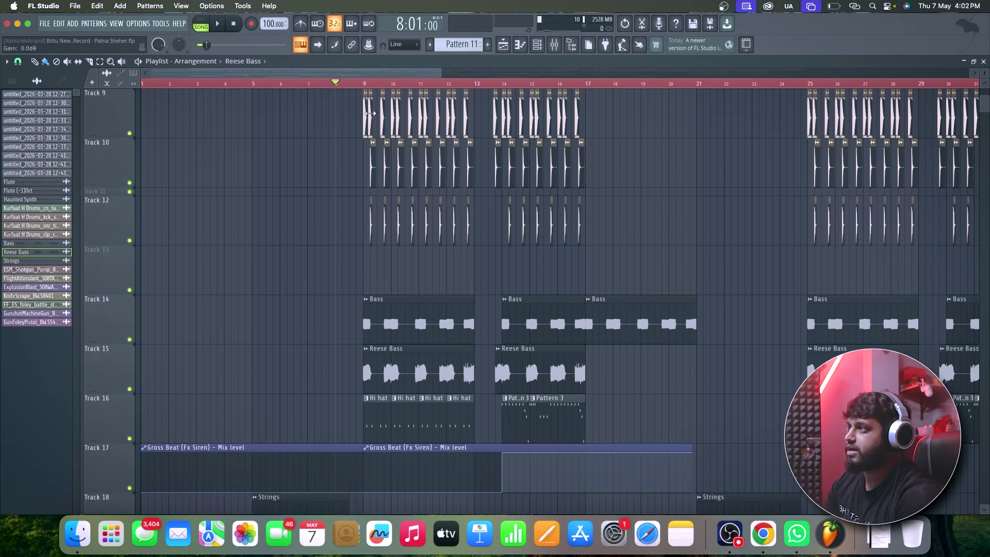
Step: Place the playhead at bar 9 and play the arrangement briefly while checking the levels in the mixer
click(364, 85)
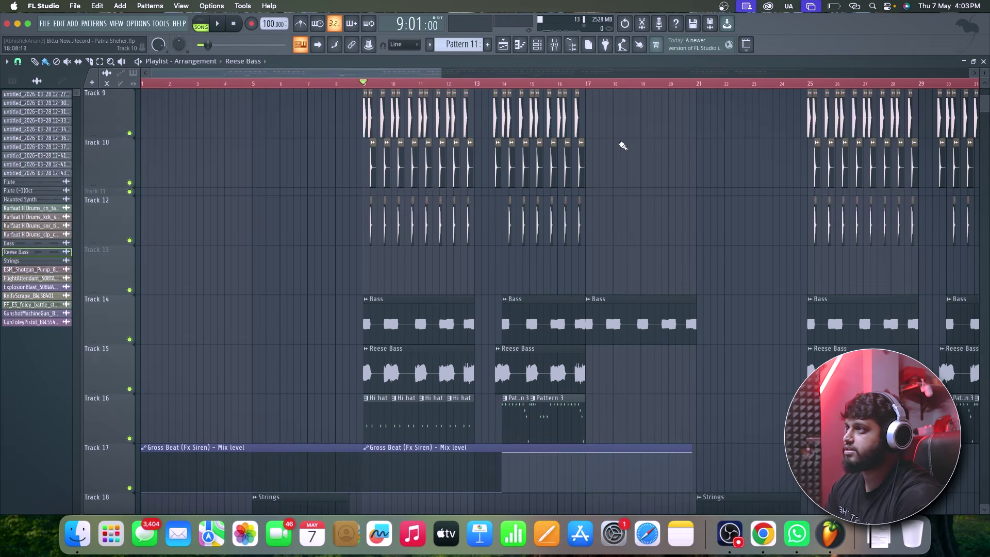
key(space)
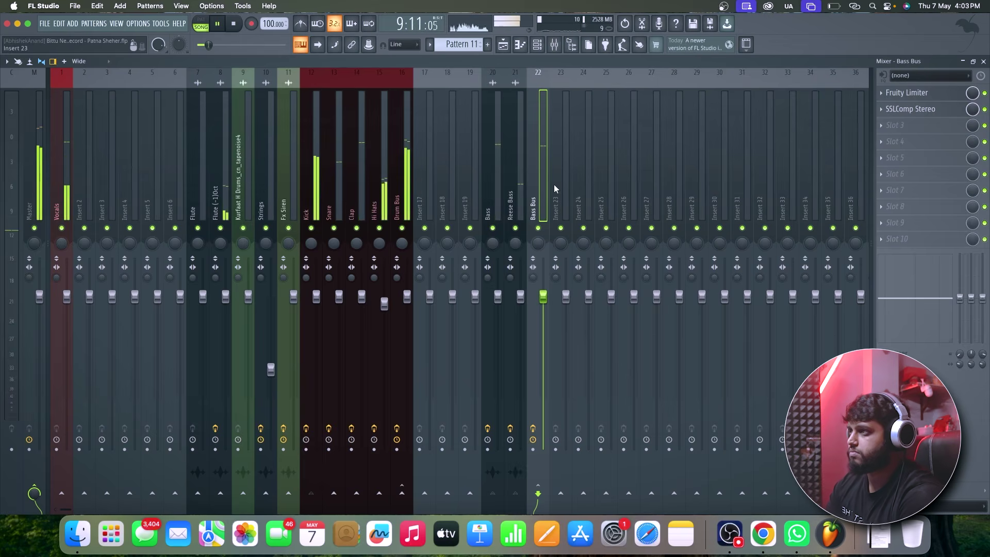
key(space)
Step: Find a saturator plugin and load SSL Native X-Saturator v6_11 in the third effect slot of the Bass Bus
click(932, 130)
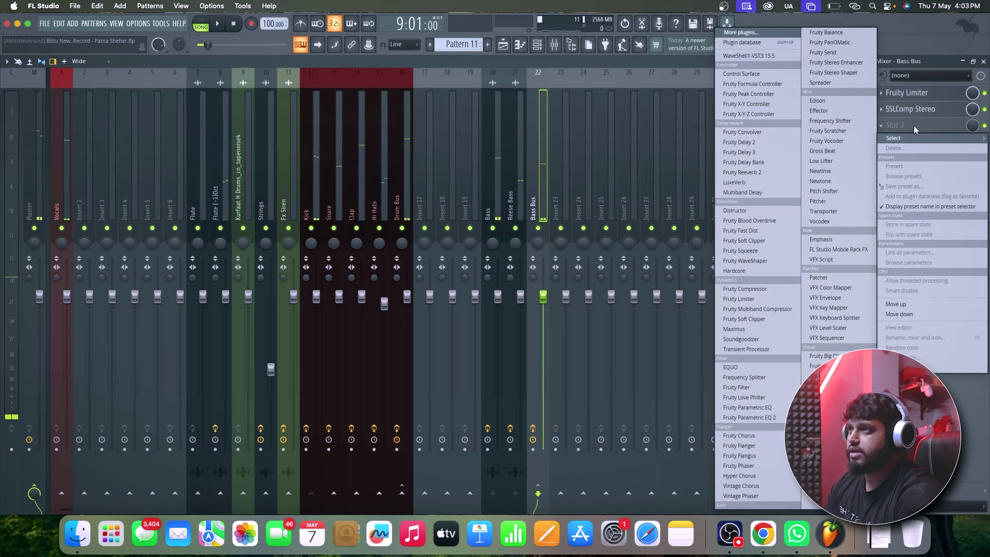
click(770, 32)
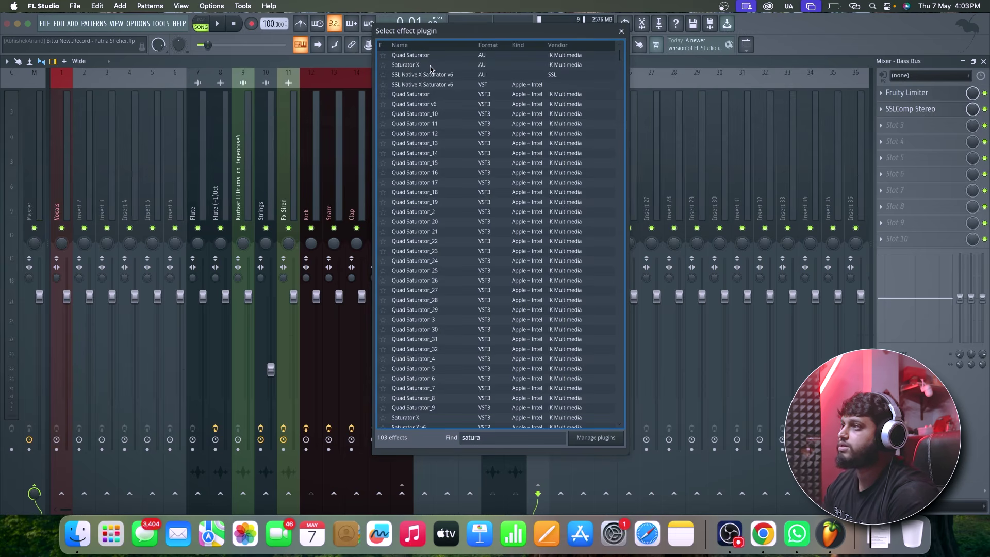
click(437, 65)
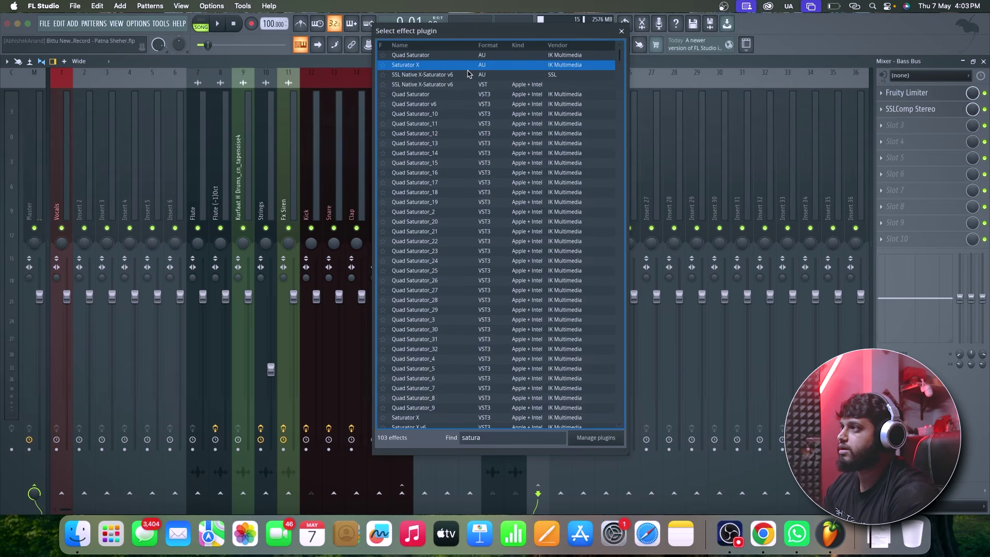
scroll(438, 283, down, 15)
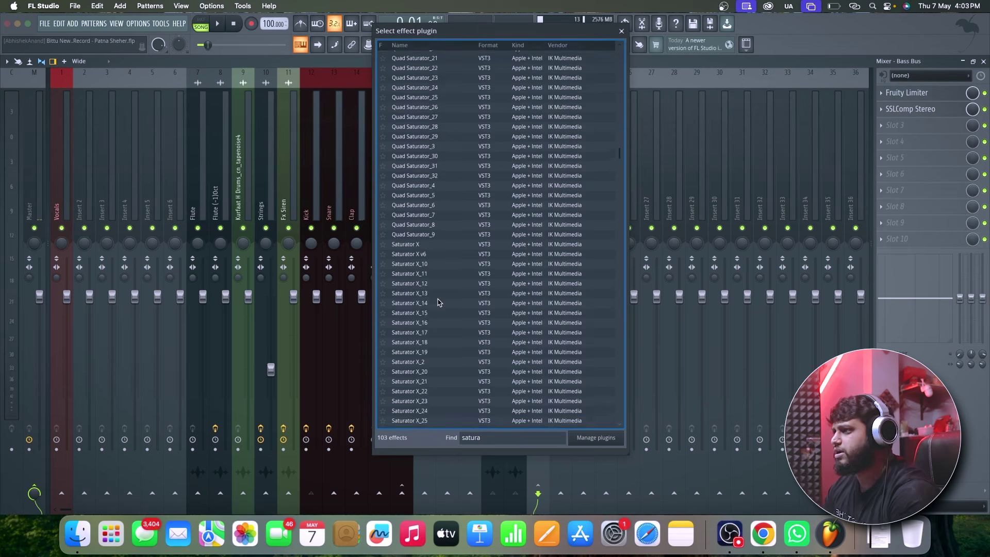
scroll(438, 302, down, 2)
click(442, 269)
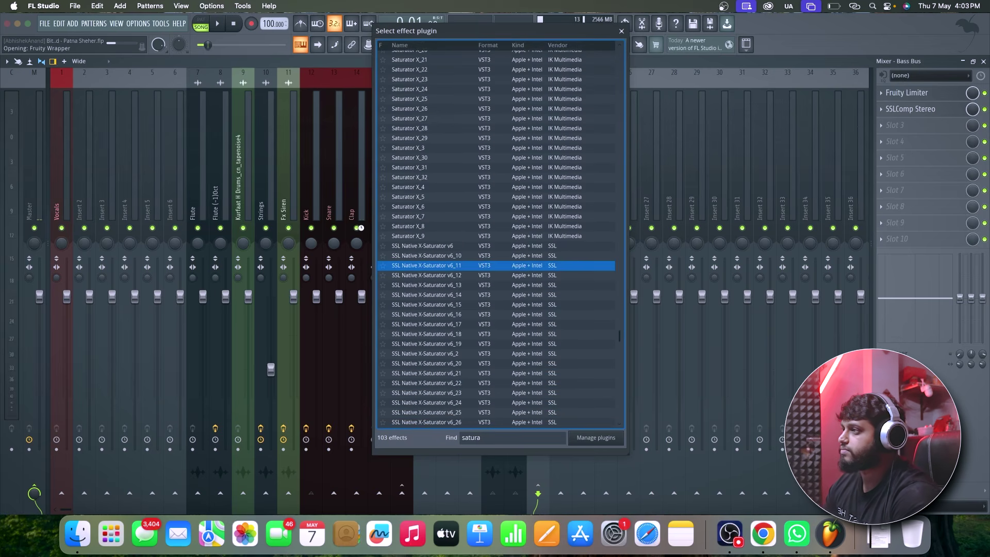
key(Return)
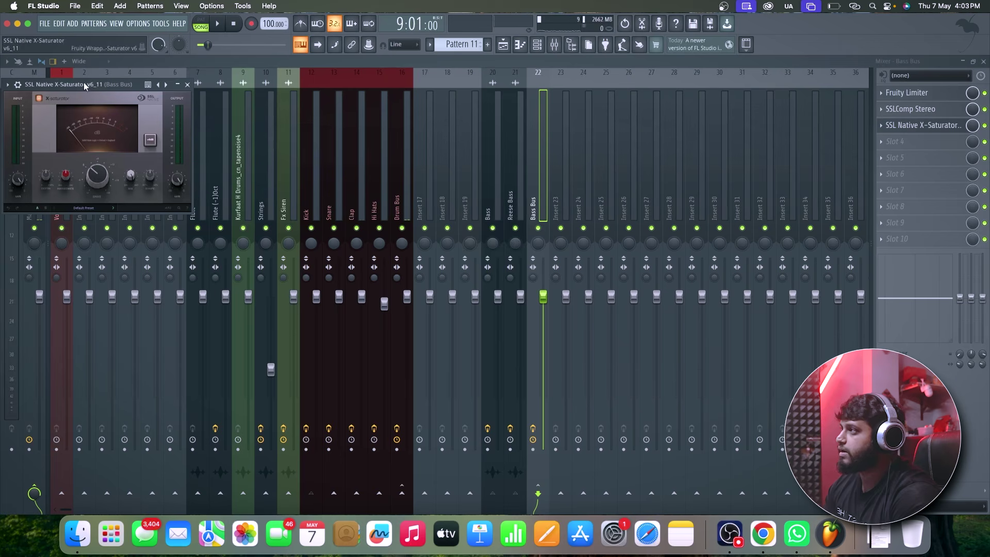
Step: Apply the bass grit preset to the X-Saturator, set its output gain to -3.7 dB during playback and select the Master track
drag(85, 86, 510, 140)
click(523, 263)
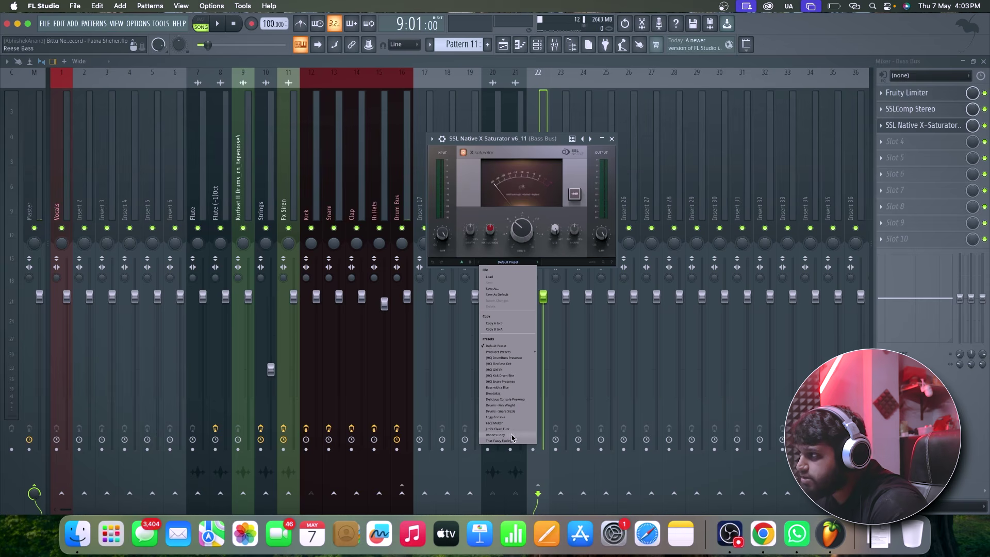
click(510, 364)
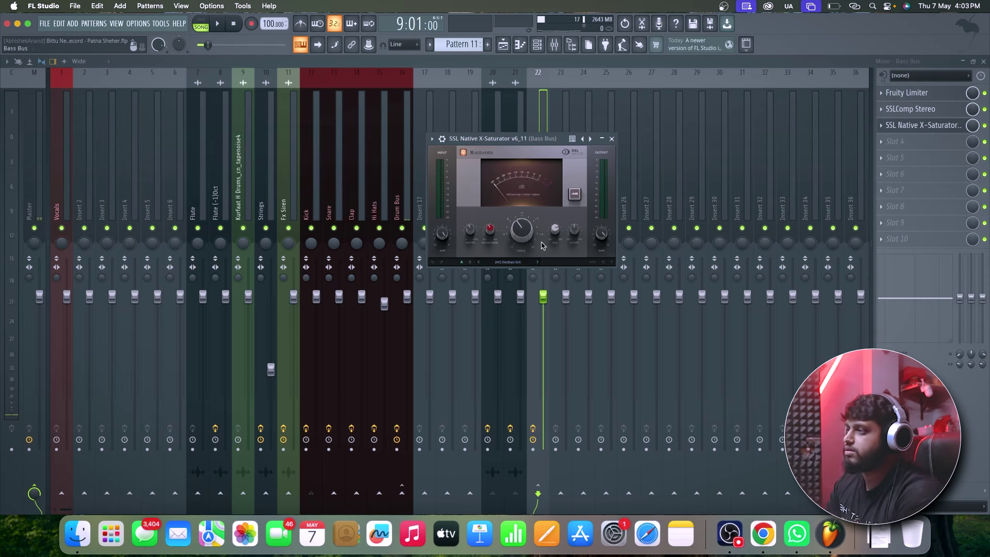
key(space)
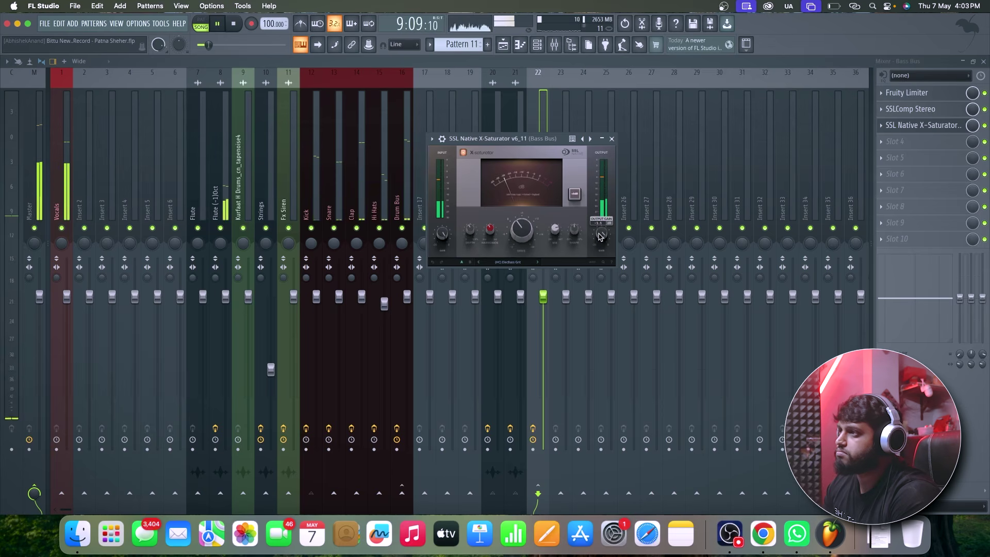
drag(601, 245, 600, 243)
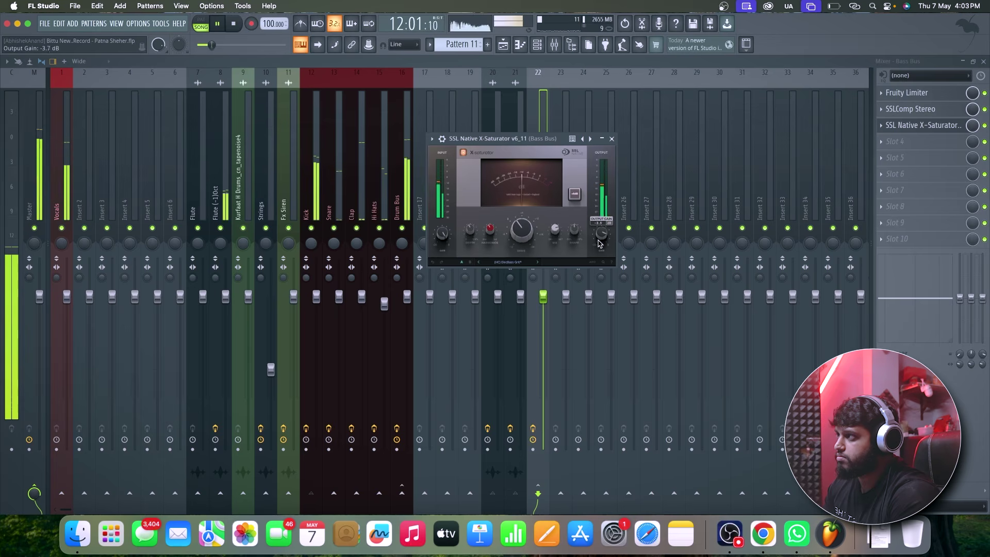
click(37, 186)
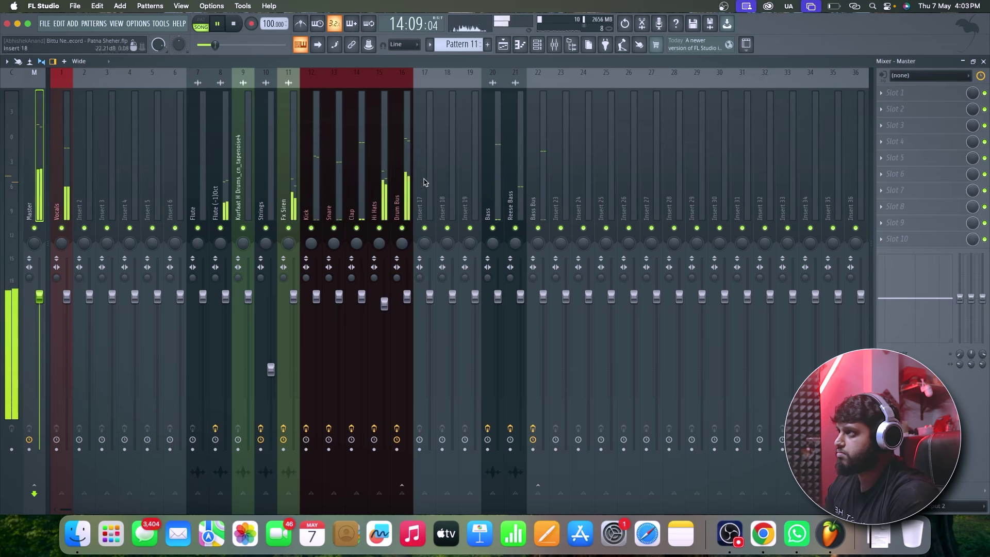
Step: Examine the vocal, drum, bass and effects tracks in the playlist during playback, and check the Strings clip's channel settings
click(503, 45)
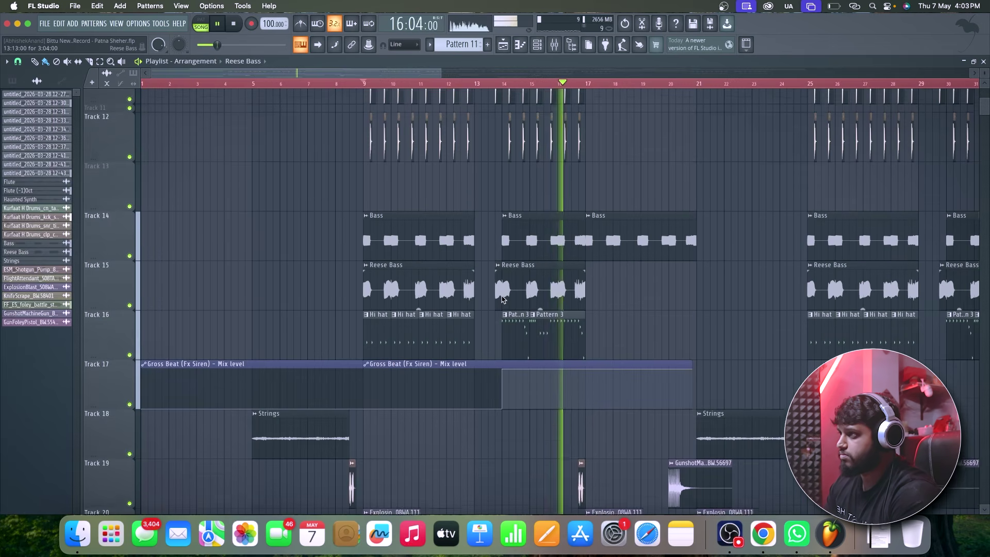
scroll(500, 298, down, 5)
scroll(500, 299, up, 12)
scroll(500, 299, down, 5)
scroll(498, 300, up, 5)
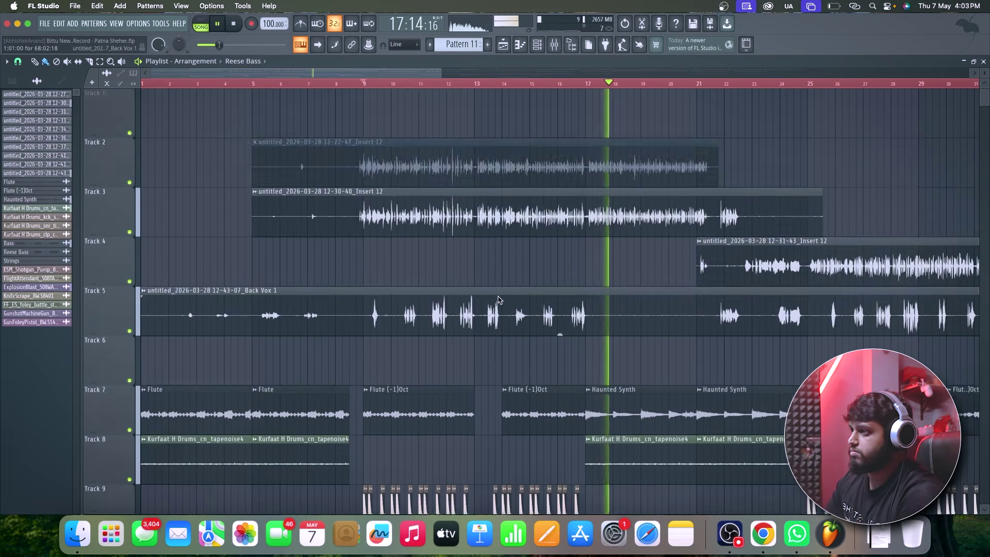
scroll(499, 300, down, 14)
scroll(495, 300, up, 2)
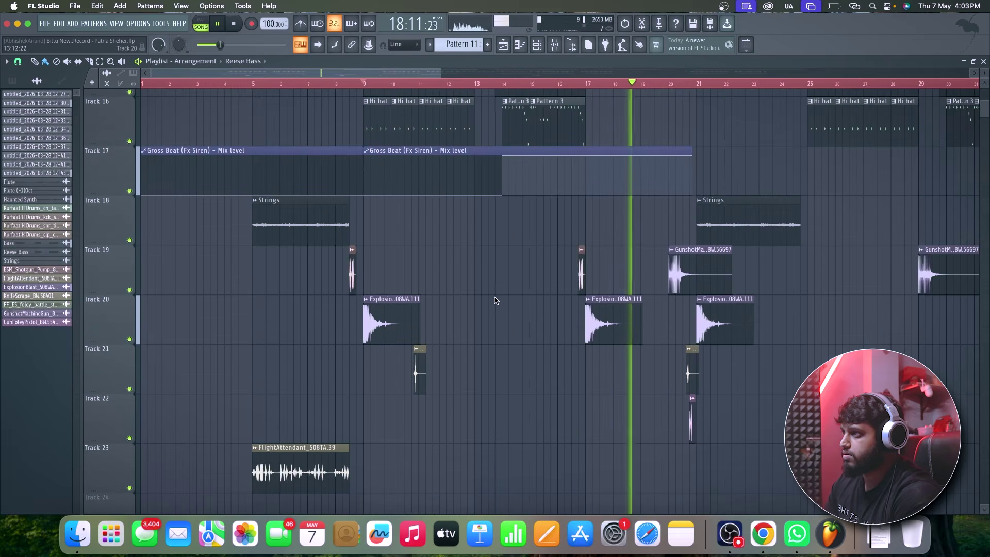
scroll(495, 301, up, 6)
scroll(494, 301, down, 14)
scroll(493, 301, up, 15)
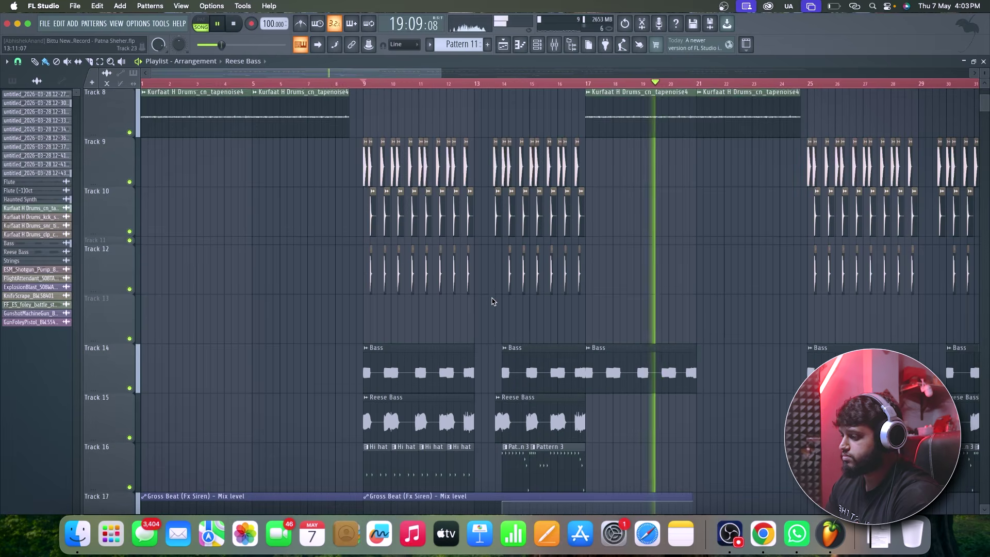
ctrl+scroll(475, 299, down, 3)
scroll(431, 308, down, 7)
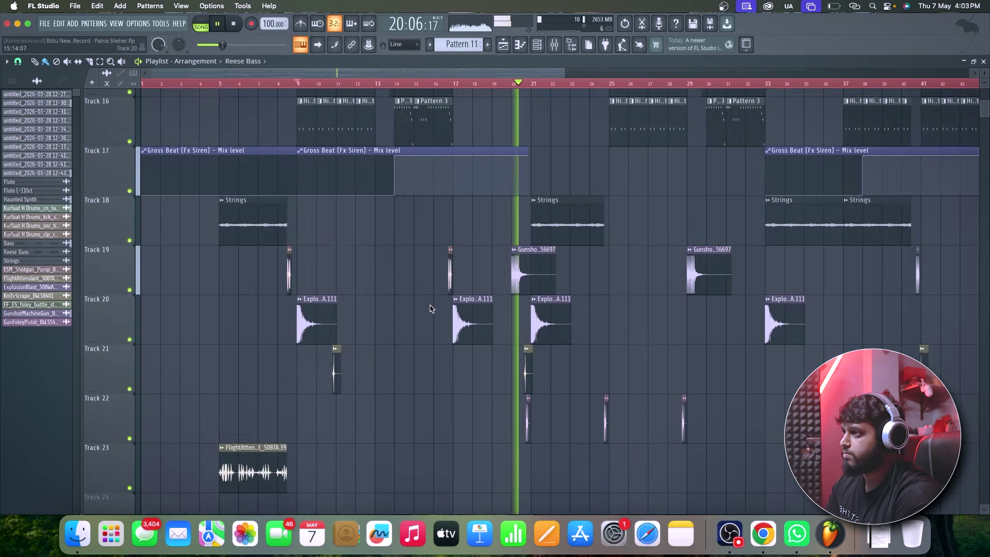
ctrl+scroll(490, 315, up, 2)
ctrl+scroll(549, 323, down, 2)
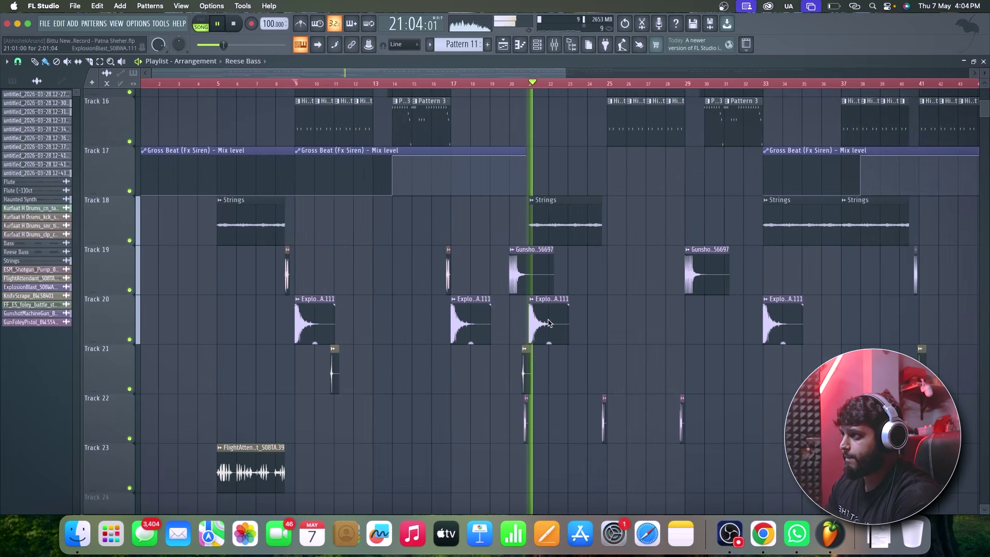
ctrl+scroll(547, 324, down, 3)
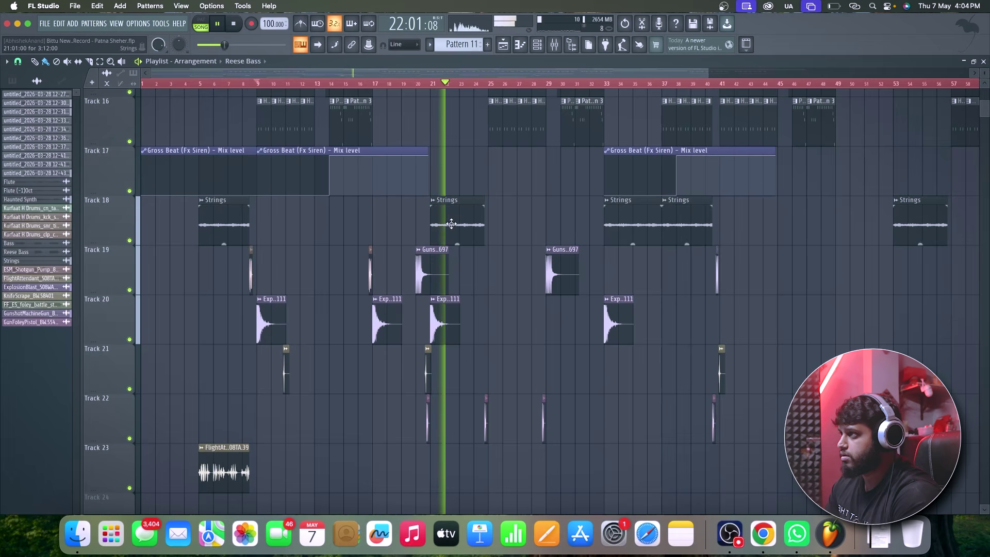
double_click(451, 223)
click(319, 141)
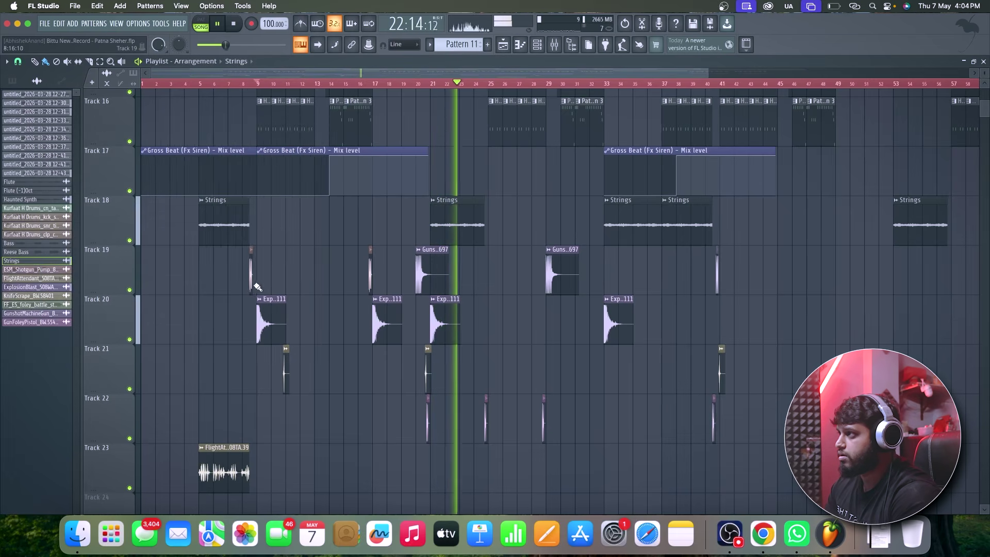
Step: Stop playback, mute Track 20 with the ExplosionBlast clips and replay briefly from bar 9
ctrl+scroll(223, 283, up, 3)
key(space)
ctrl+scroll(309, 248, up, 3)
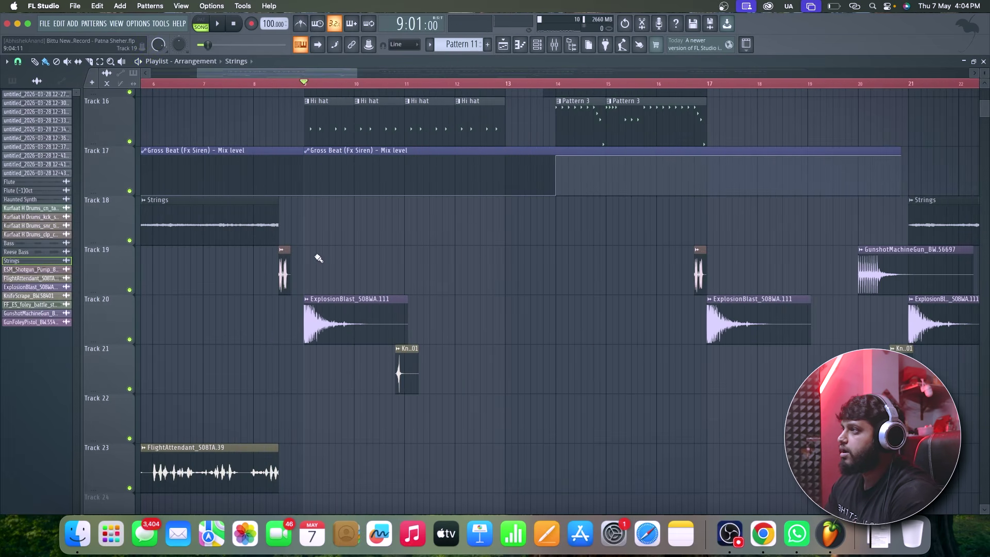
click(130, 340)
key(space)
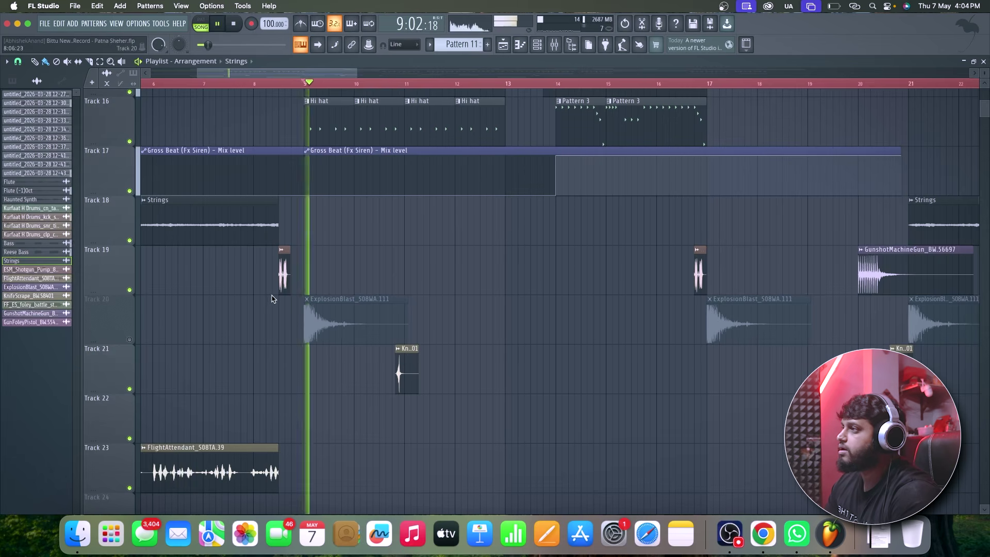
key(space)
Step: Play again from bar 9 while viewing the upper playlist tracks, and check the Flute (-1)Oct clip's channel settings
scroll(309, 302, up, 6)
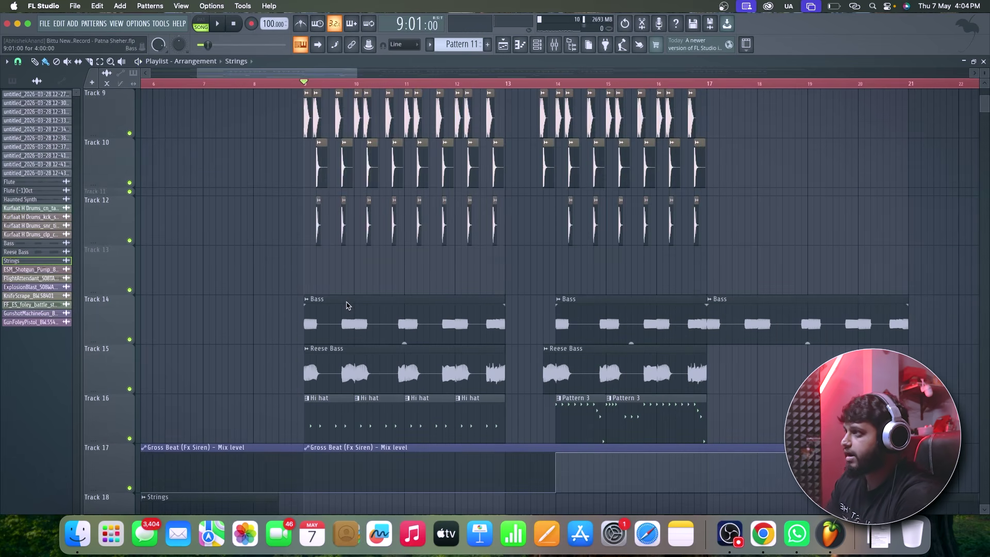
key(space)
scroll(346, 306, up, 5)
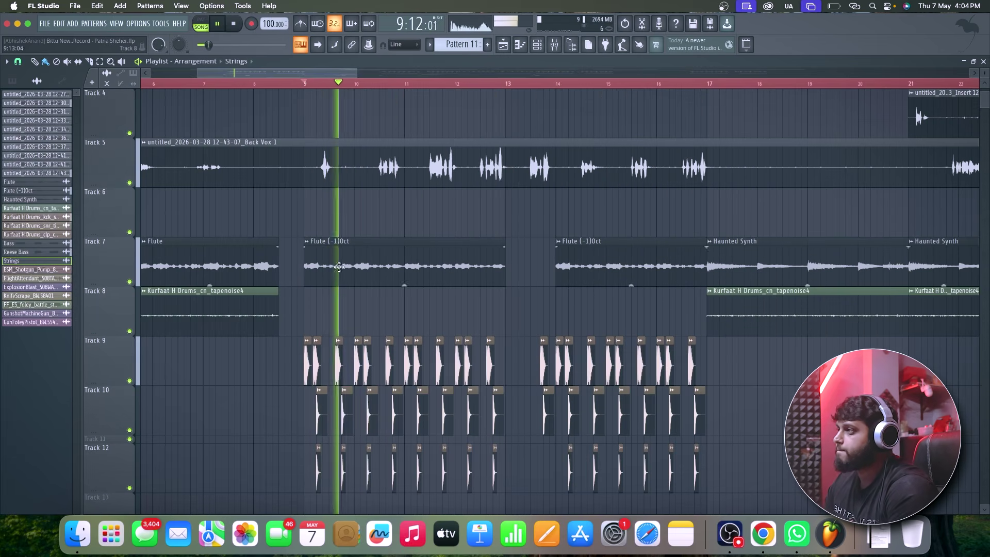
scroll(338, 268, up, 2)
key(space)
double_click(338, 345)
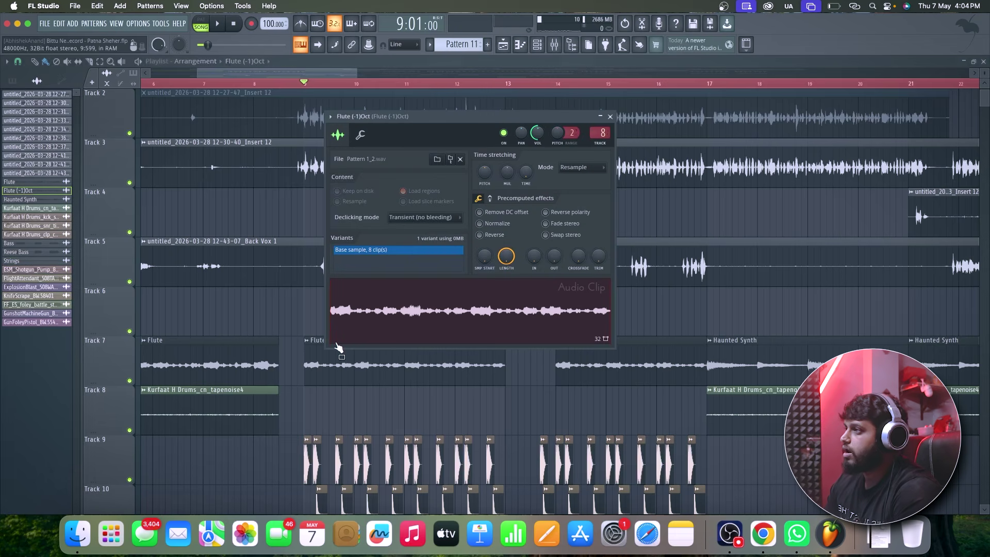
click(610, 116)
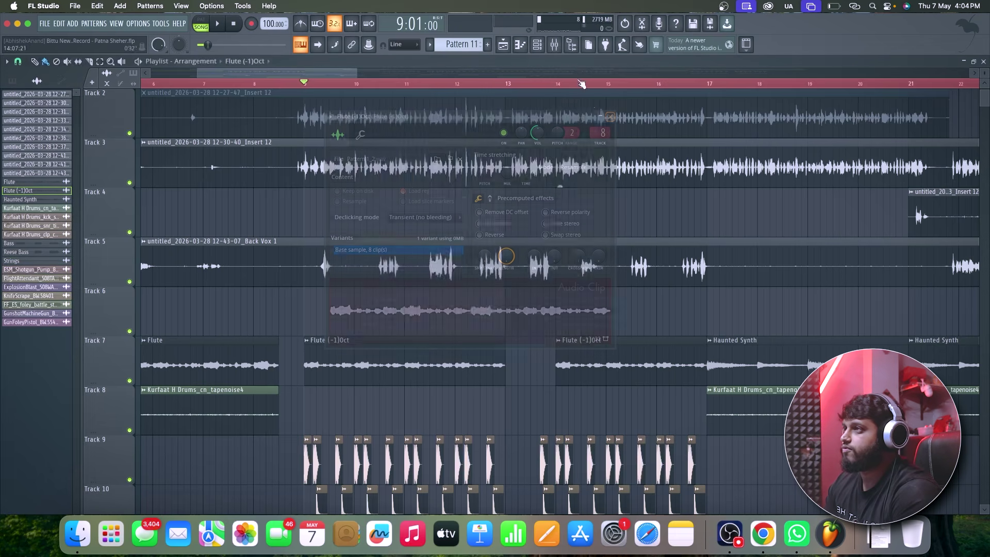
Step: Inspect the Flute (-1)Oct mixer track's level and Fruity Parametric EQ 2 curve, playing short passages from bar 9
key(F9)
key(space)
key(space)
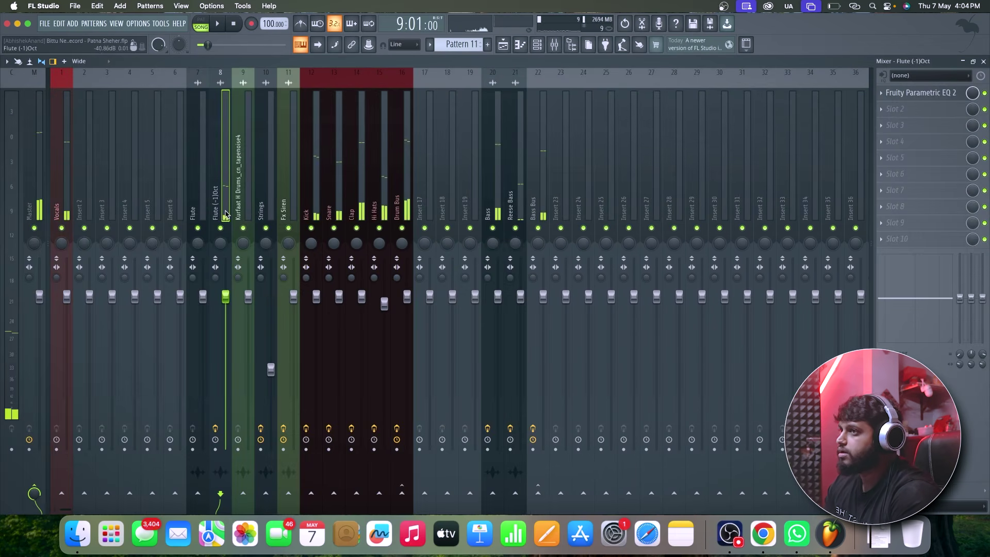
click(921, 96)
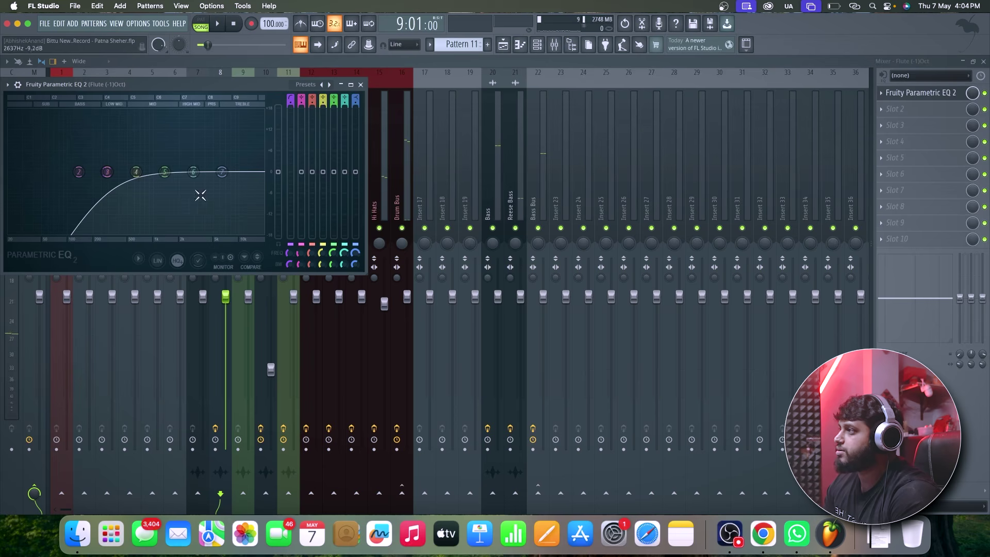
click(361, 84)
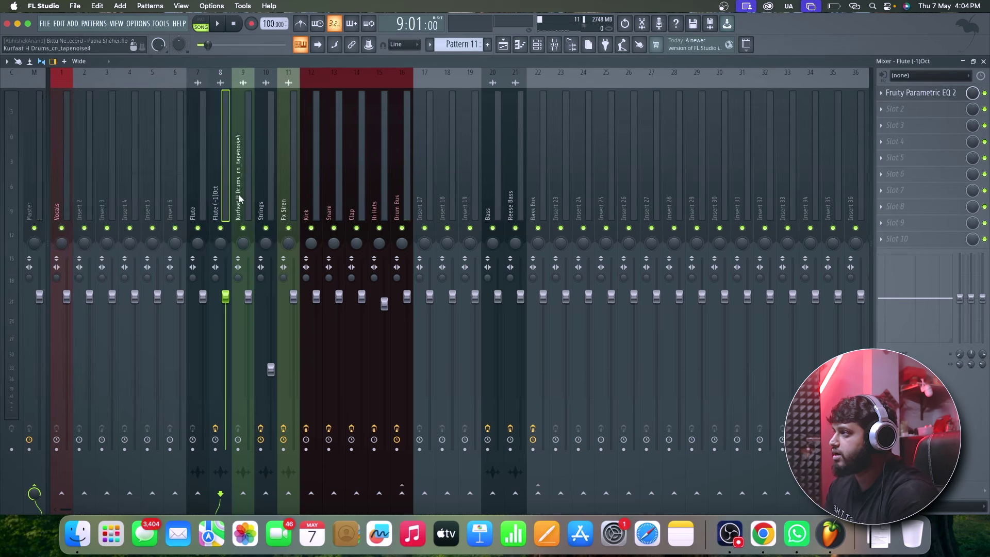
key(space)
key(space)
Step: Open the Haunted Synth clip's channel settings from the playlist and try to route the channel to a free mixer track
click(504, 46)
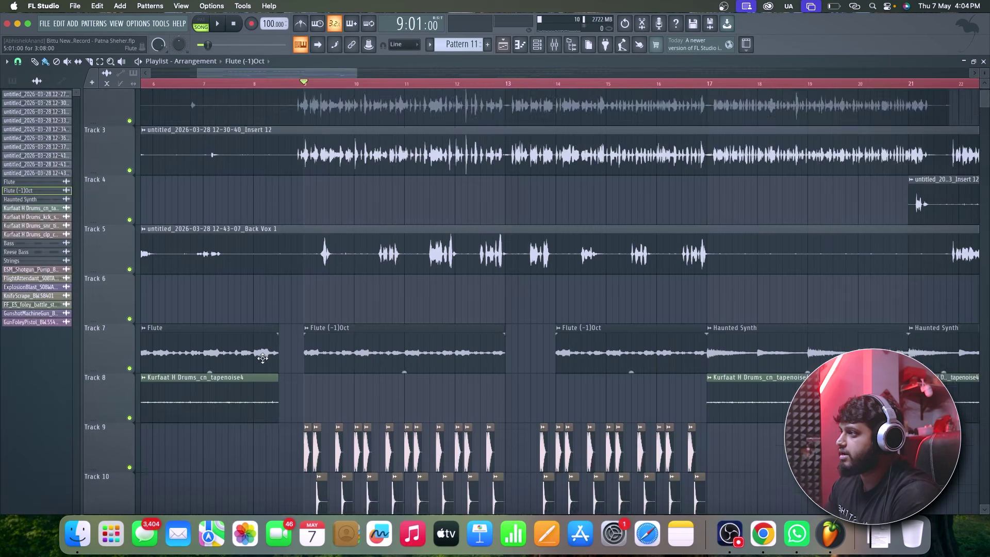
scroll(387, 327, down, 3)
scroll(304, 313, down, 1)
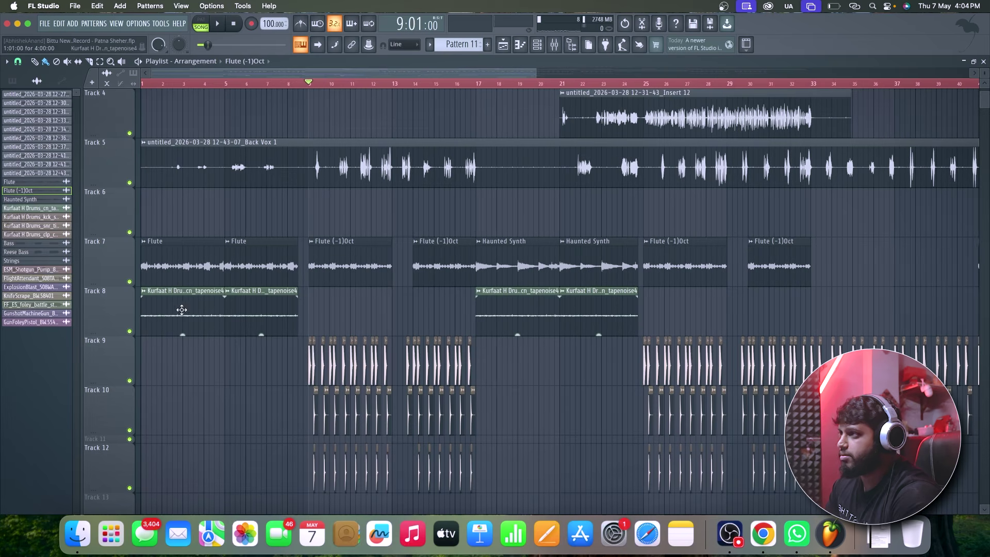
double_click(505, 262)
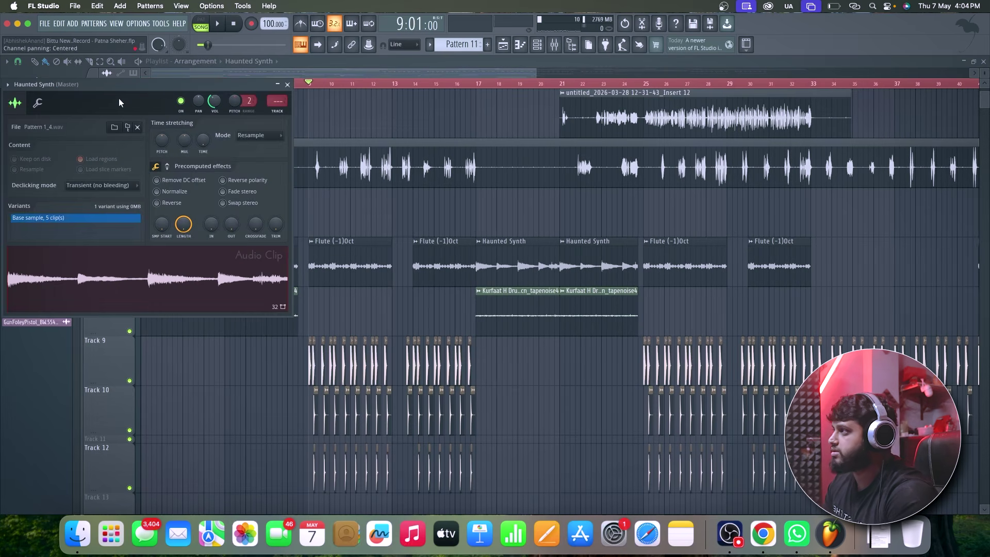
drag(118, 102, 268, 104)
click(157, 85)
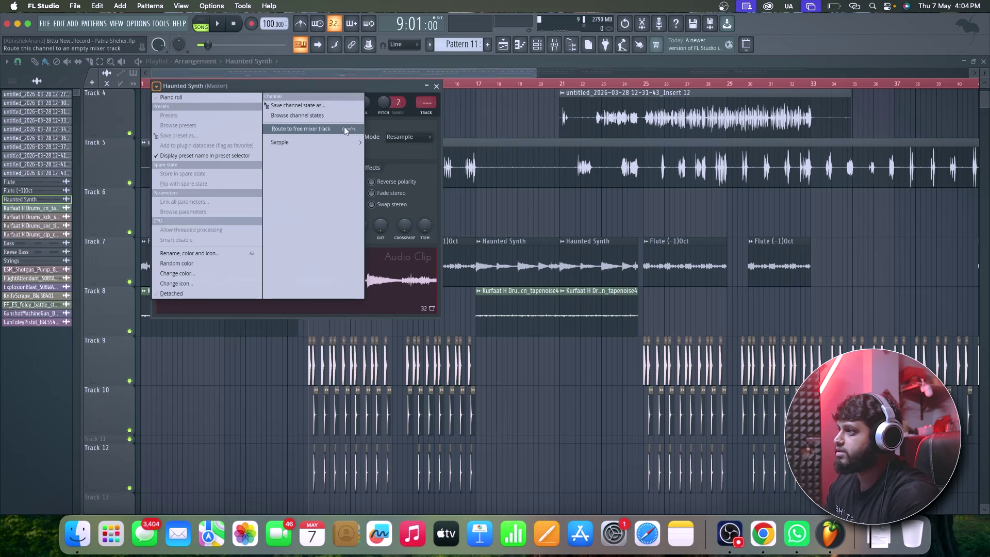
Step: Close the Haunted Synth channel settings, play from bar 16 and check the channel routing in the channel rack
click(459, 85)
key(space)
key(F6)
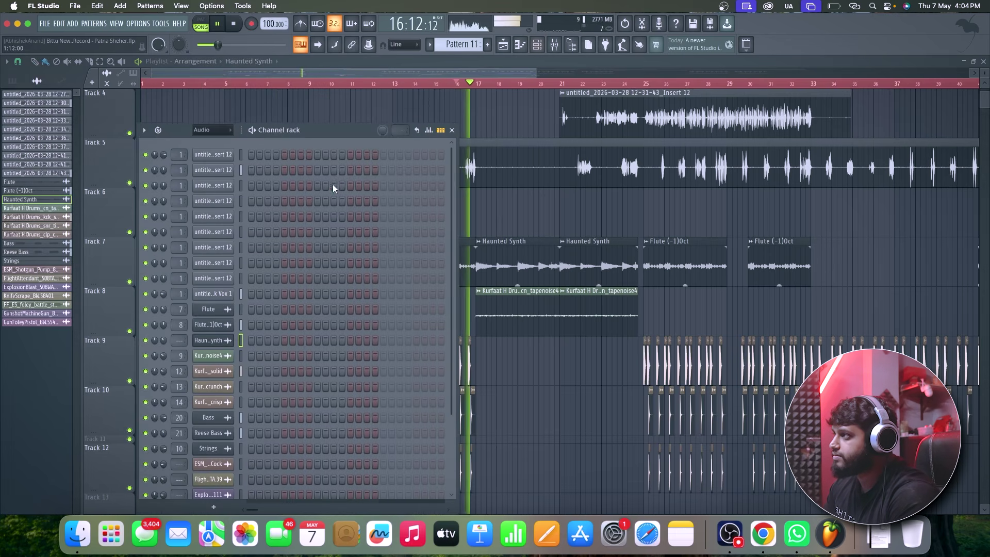
key(F6)
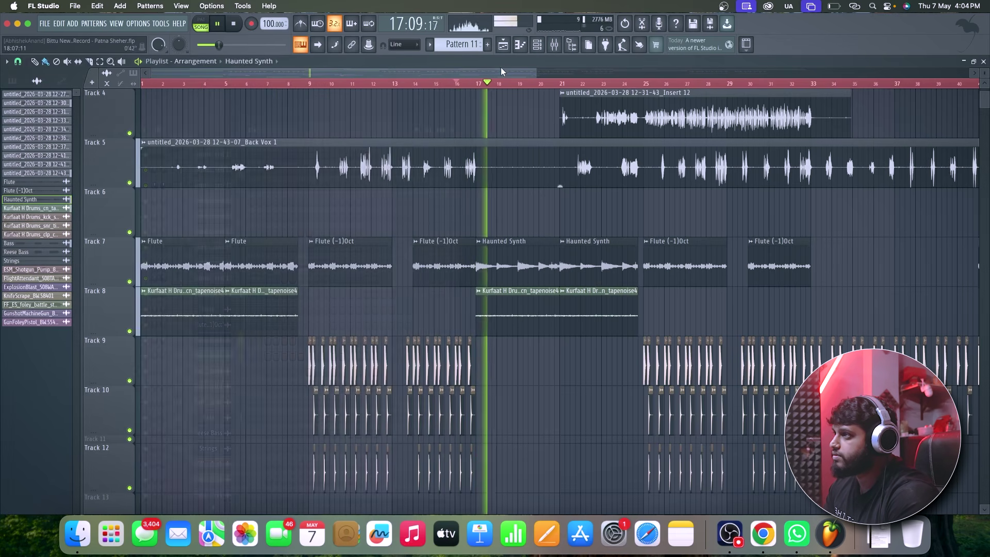
Step: Set the Haunted Synth clip's channel volume to 46% and replay from bar 16 to check it
double_click(510, 242)
drag(360, 105, 361, 99)
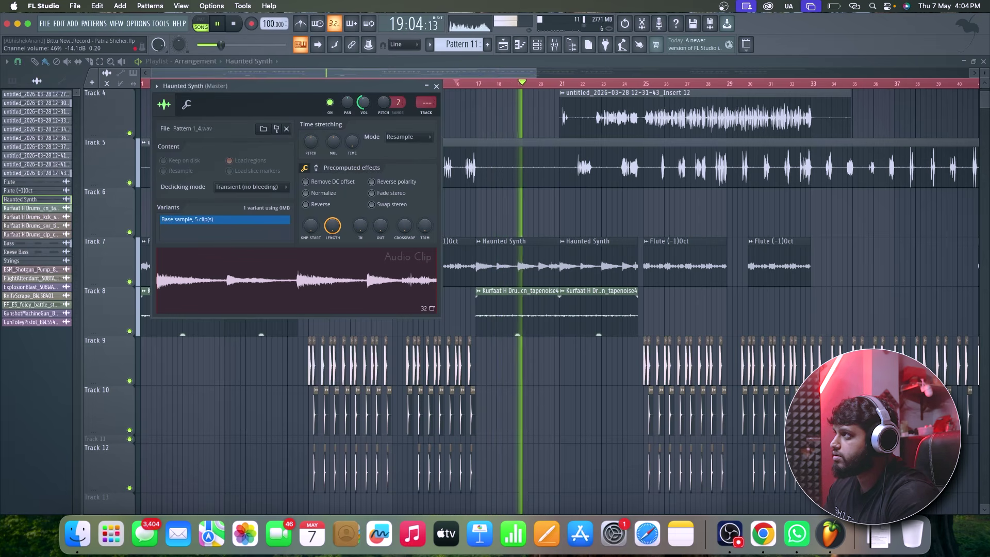
key(space)
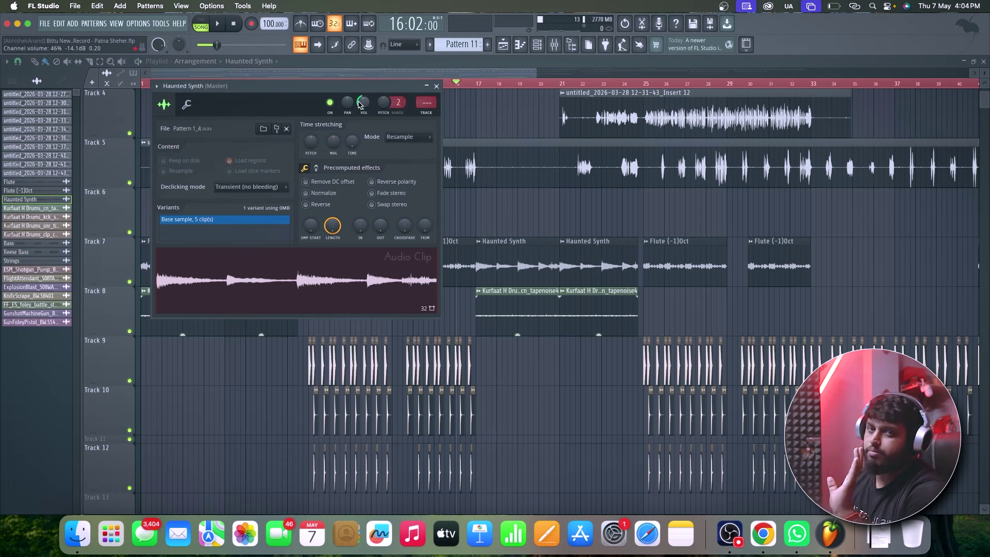
key(space)
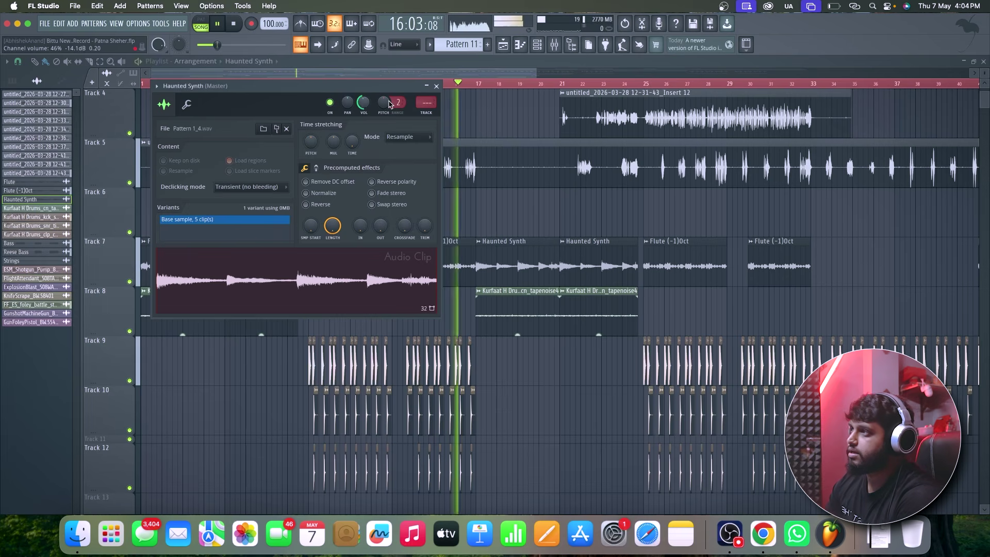
key(Escape)
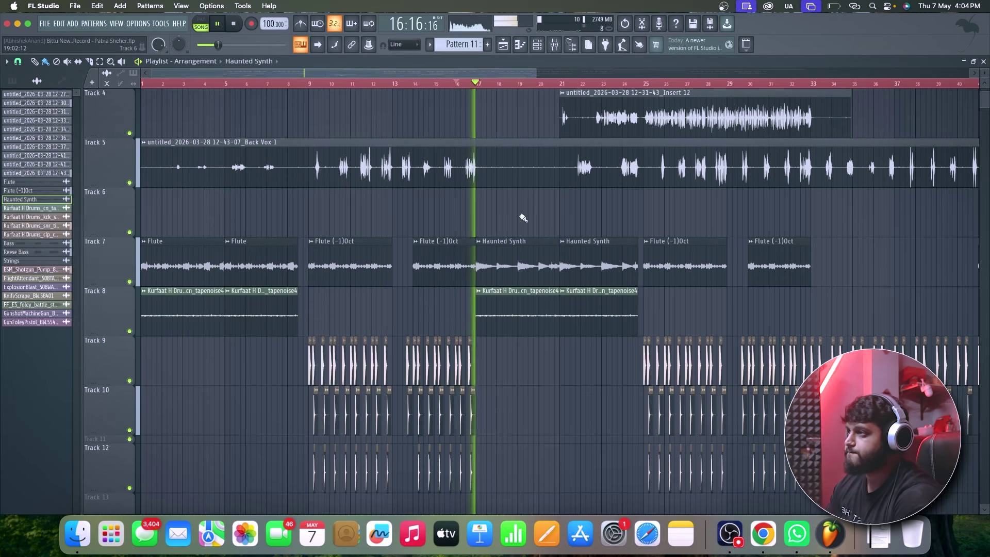
Step: Route the Haunted Synth channel to a free mixer track and stop playback
scroll(536, 285, down, 1)
scroll(537, 284, down, 3)
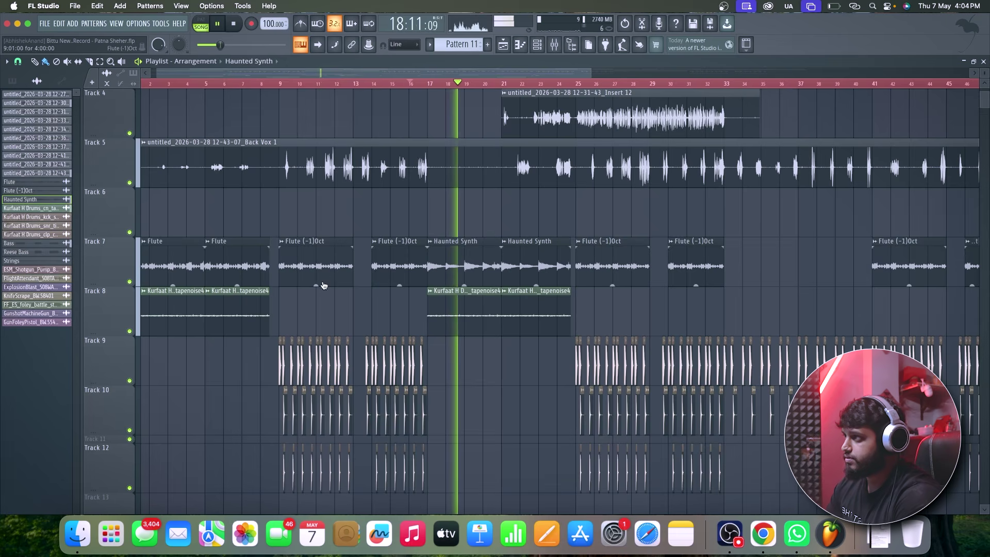
scroll(378, 275, up, 3)
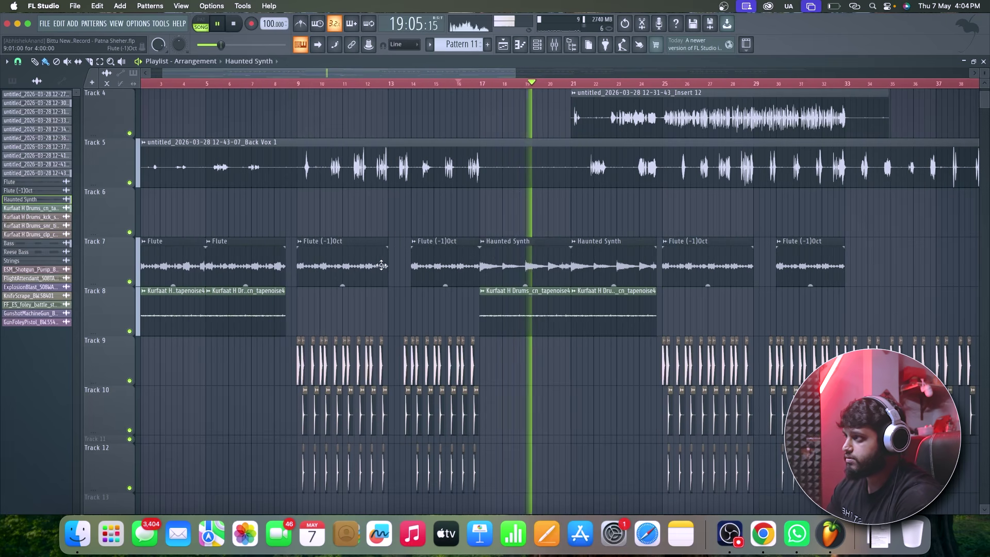
double_click(499, 262)
click(157, 86)
click(311, 131)
key(space)
Step: Reorder the mixer to put Kurfaat H Drums_cn_tapenoise4 on track 2, Haunted Synth on track 7 and Strings on track 10
drag(286, 204, 126, 196)
right_click(170, 183)
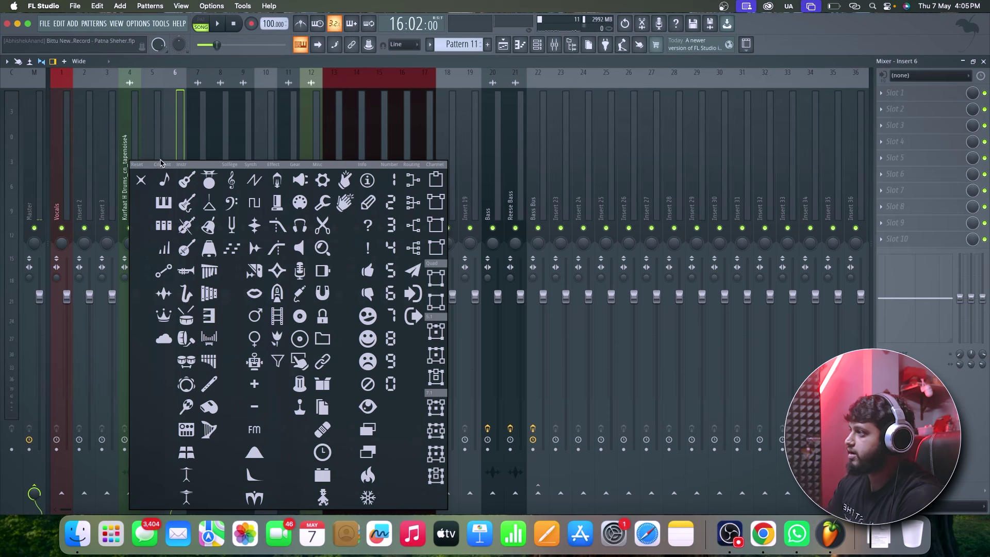
click(159, 136)
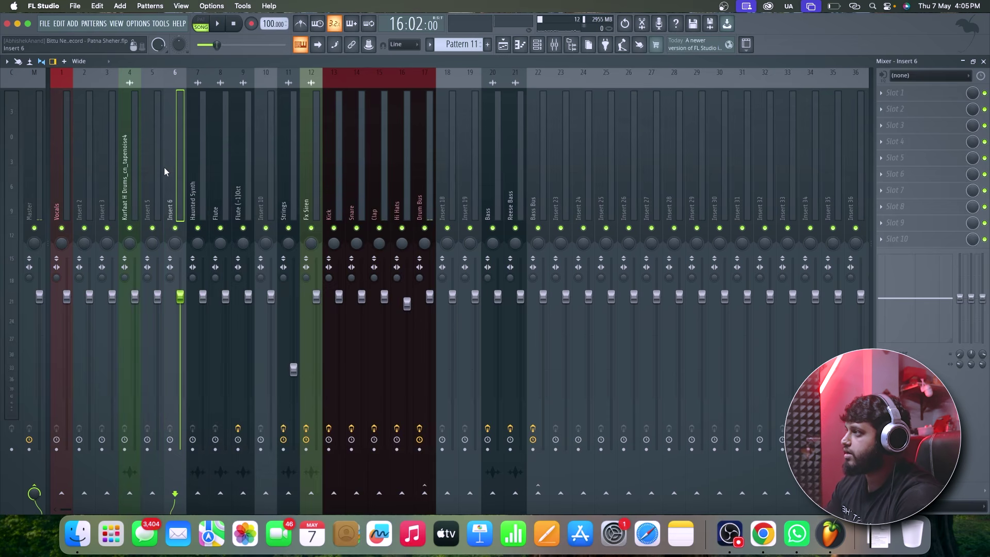
drag(136, 200, 85, 203)
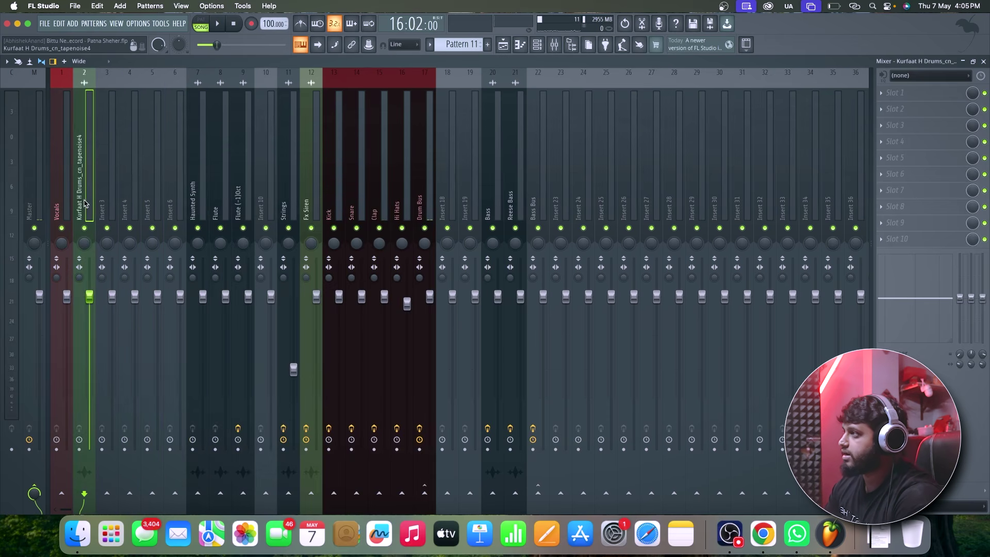
click(201, 186)
click(268, 202)
drag(285, 204, 267, 203)
Step: Play from bar 16 watching the mixer levels, and look through the playlist down to the effect clips around Track 26
key(space)
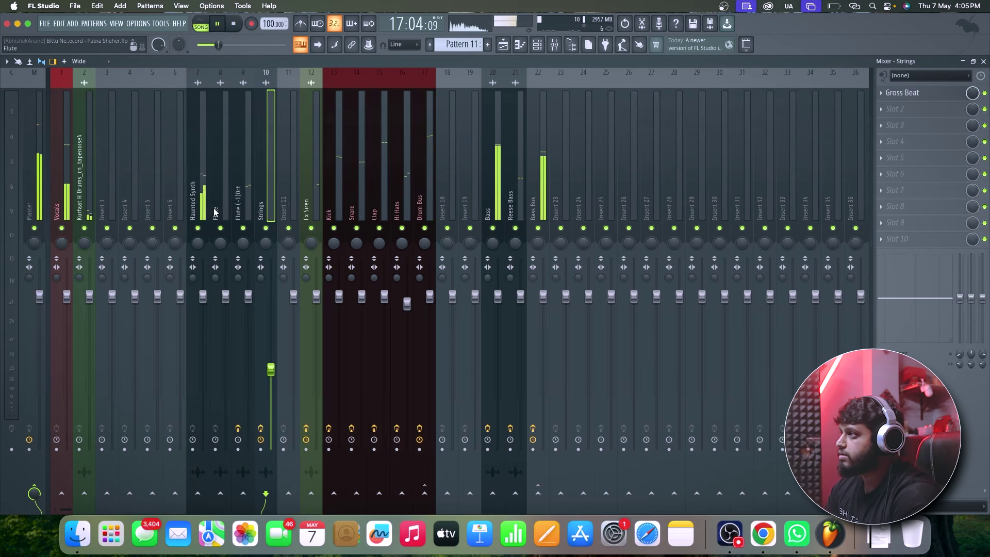
click(503, 46)
scroll(480, 283, down, 2)
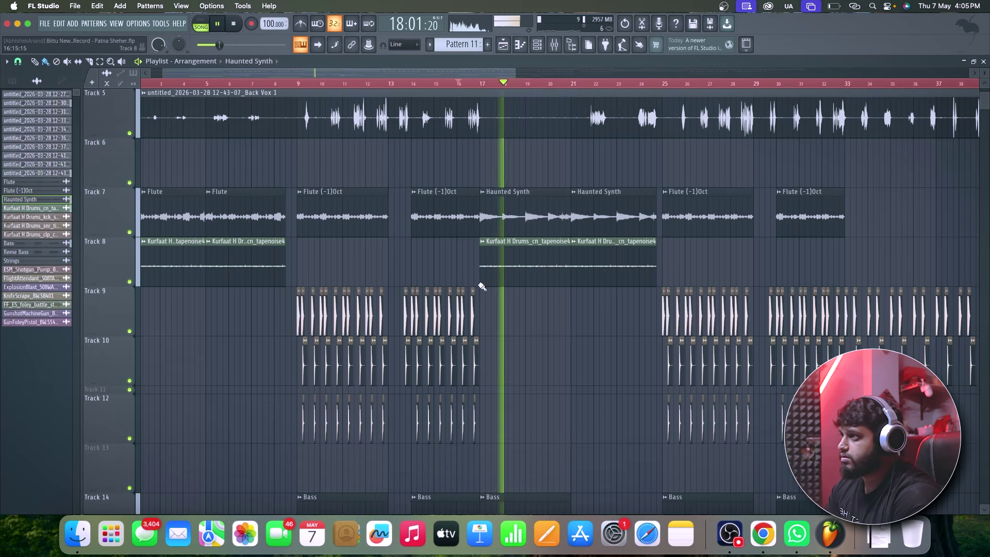
key(space)
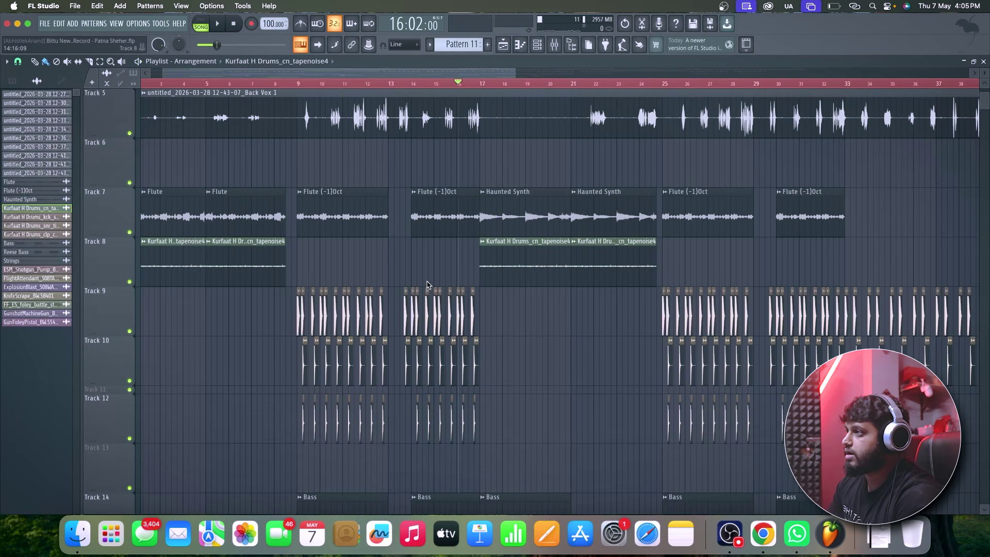
scroll(427, 285, down, 5)
scroll(425, 281, down, 7)
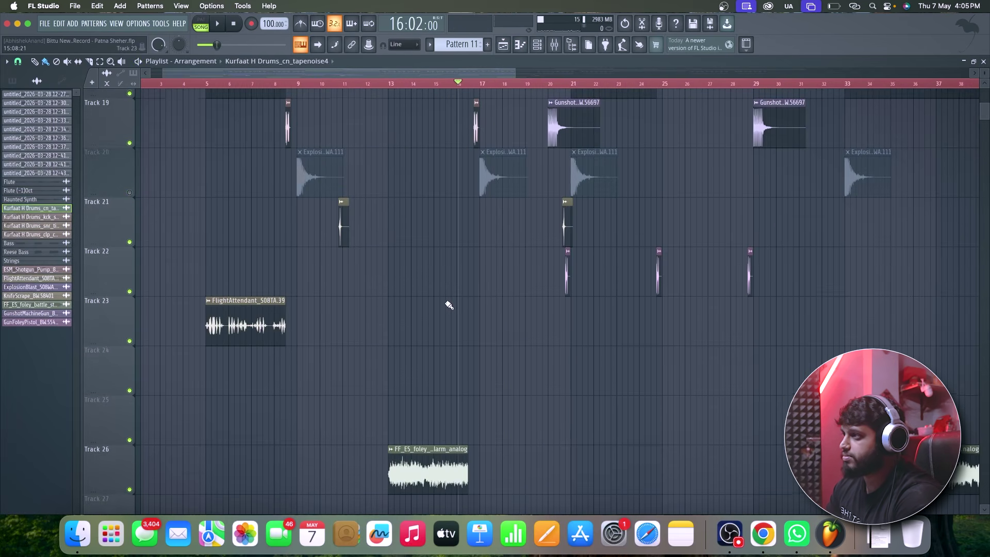
Step: Cut the low band of the Fx Siren mixer track's EQ by 18 dB at 90 Hz and audition it
double_click(421, 365)
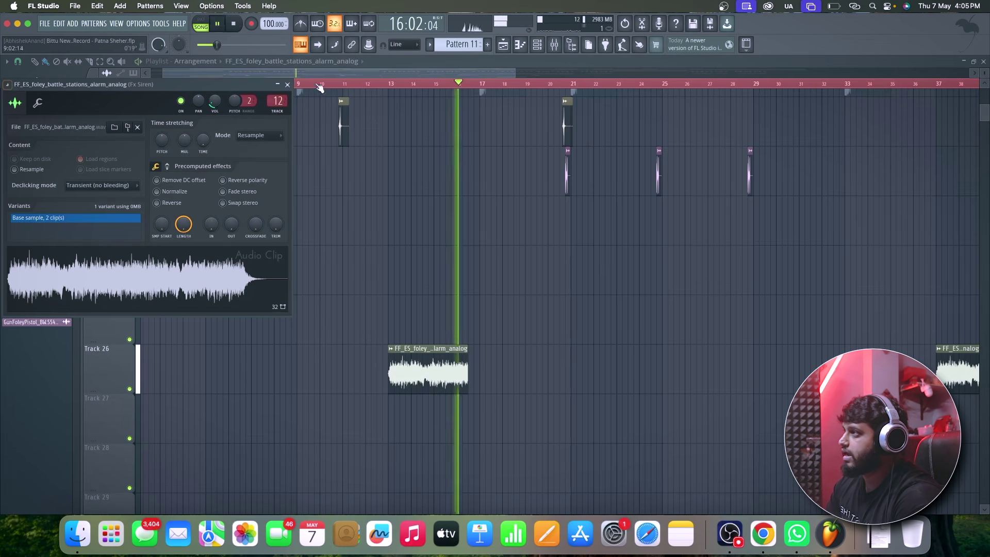
click(287, 84)
click(554, 47)
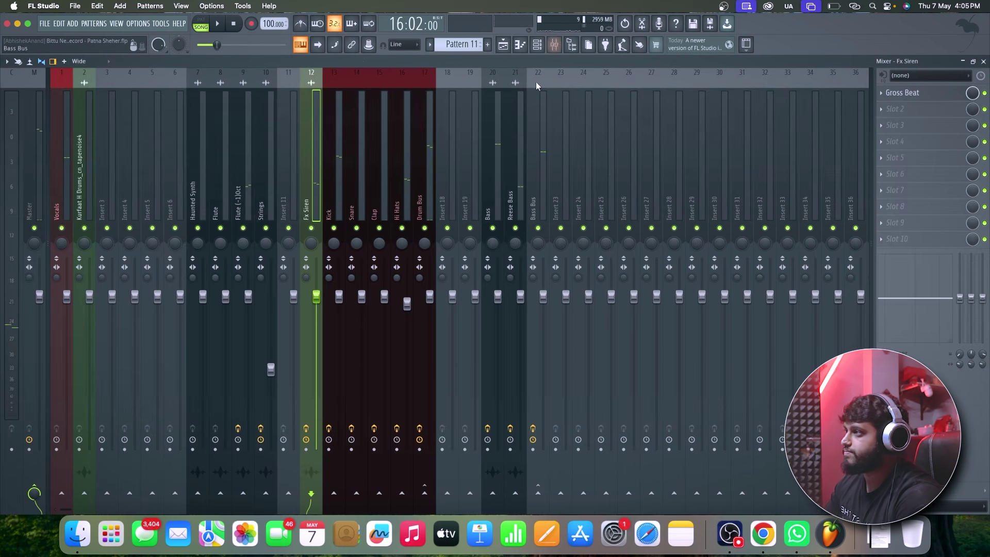
click(909, 93)
click(913, 92)
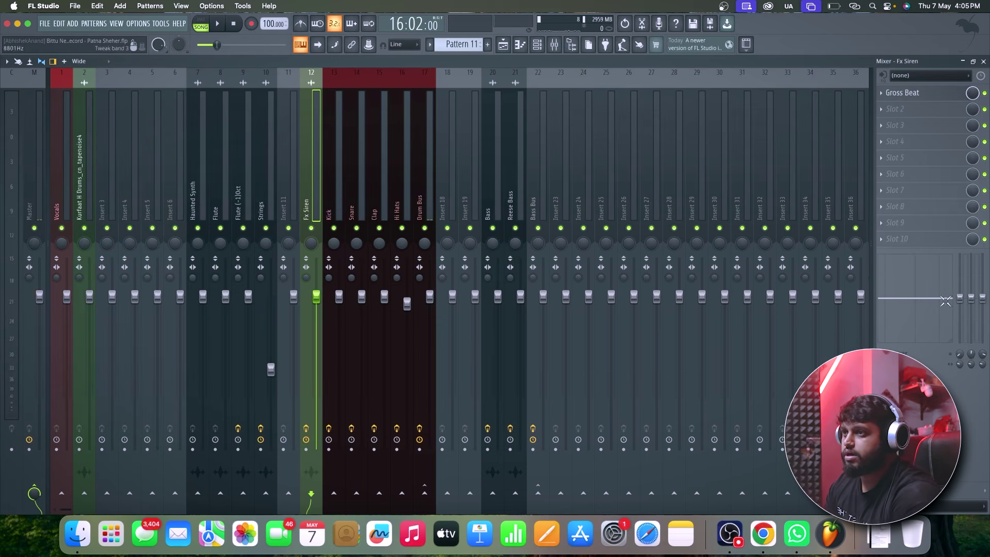
key(space)
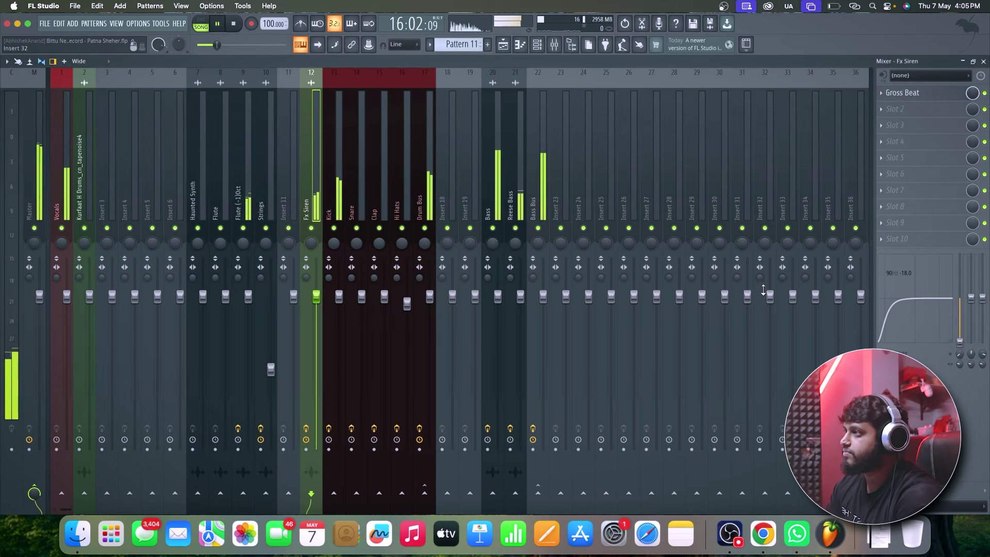
key(F5)
key(space)
Step: Move the playback position to bar 9 and check the Flute (-1)Oct mixer track with a short playback
scroll(294, 138, up, 2)
click(298, 83)
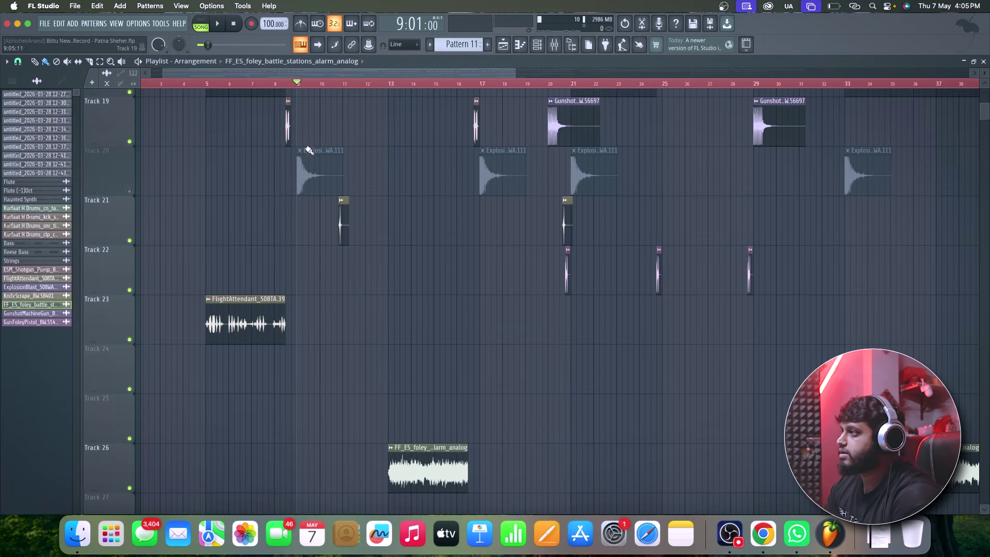
scroll(308, 151, up, 18)
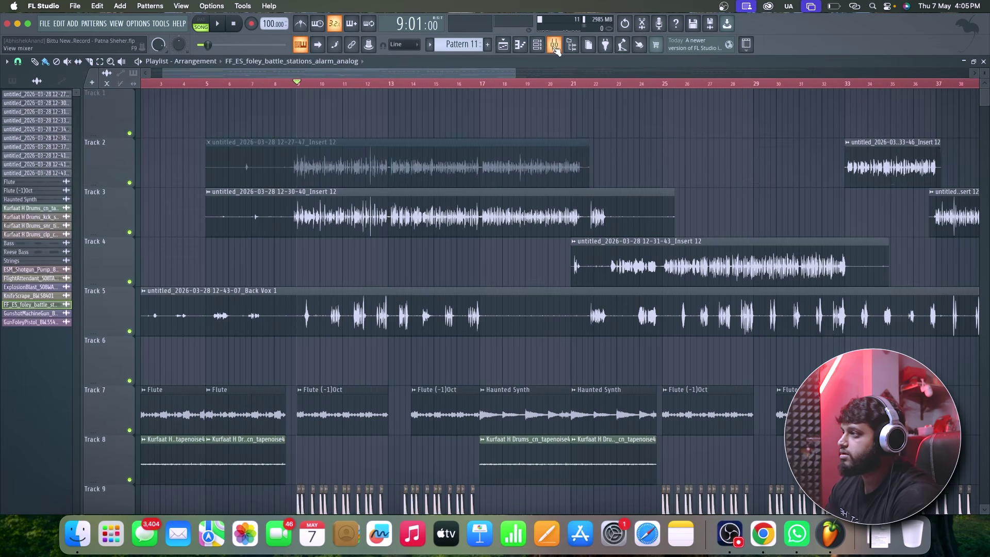
click(554, 45)
key(space)
click(253, 207)
key(space)
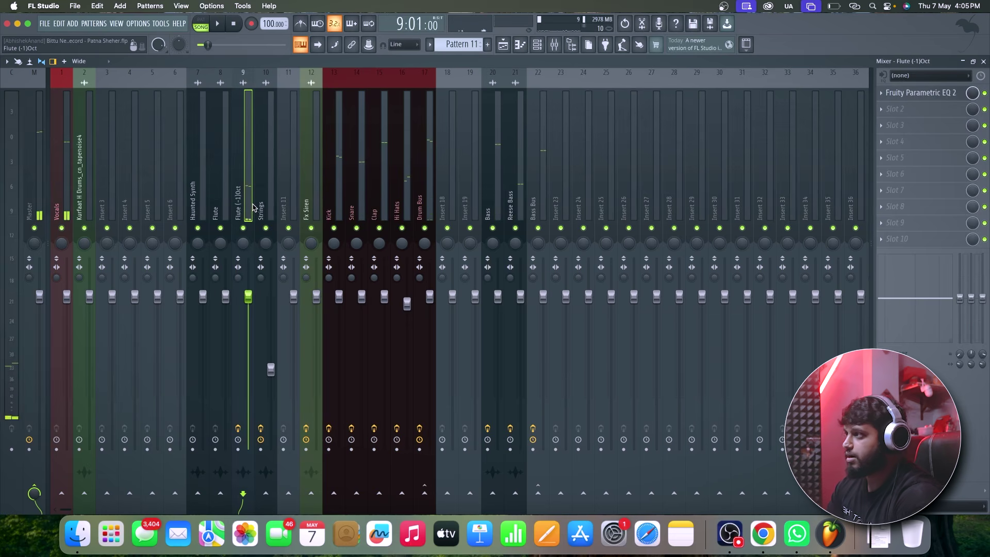
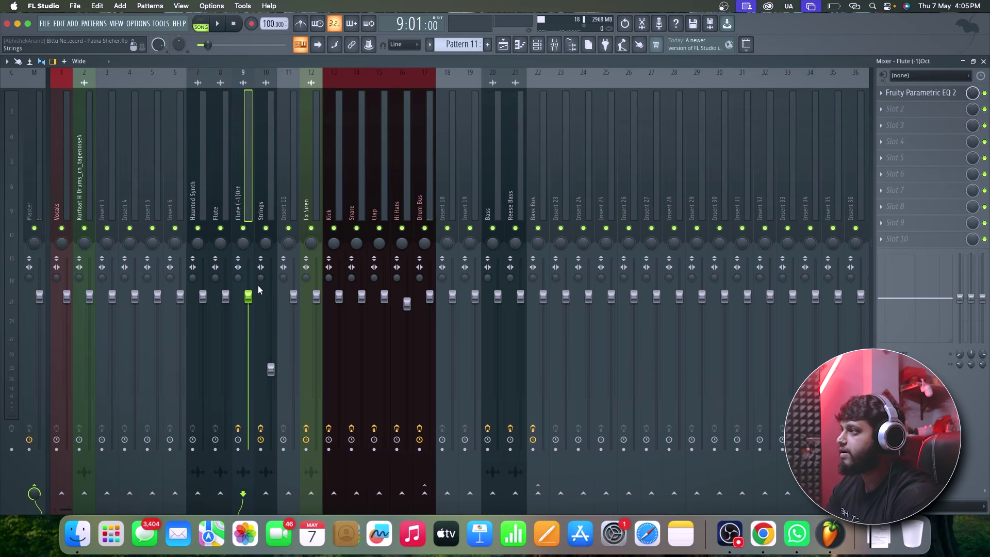
Step: Set the Flute (-1)Oct clip's channel volume to 45% while listening from bar 9
key(space)
key(F5)
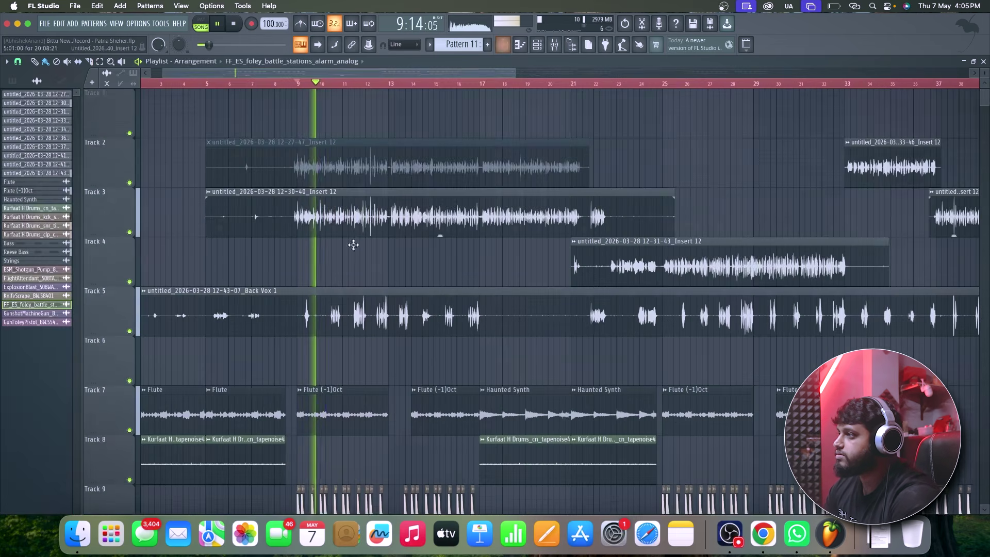
scroll(353, 245, down, 6)
key(space)
scroll(324, 246, up, 2)
double_click(334, 204)
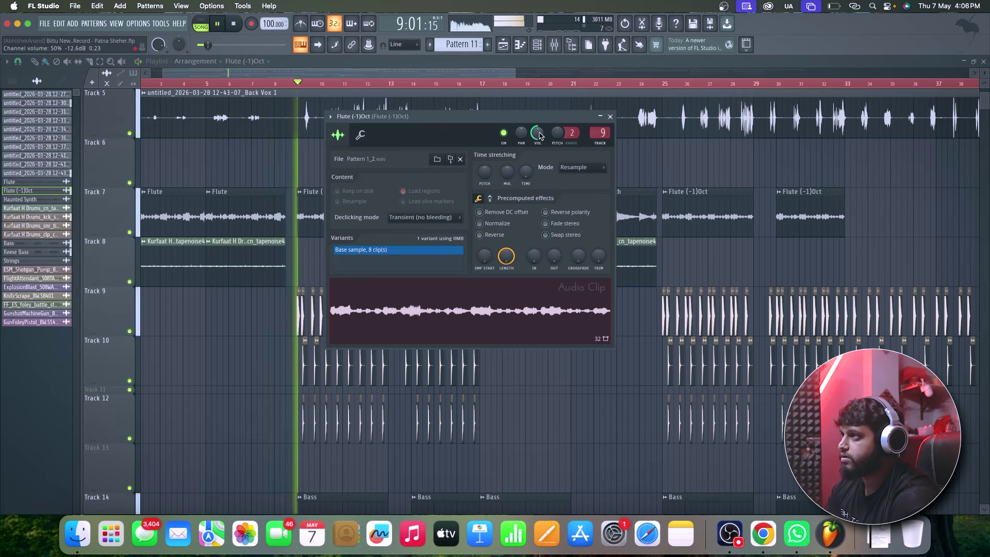
key(space)
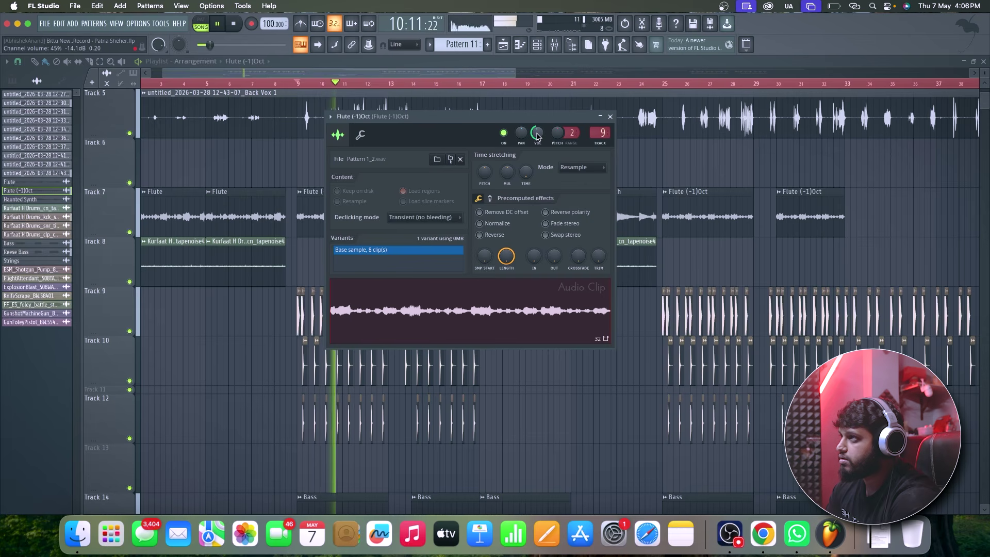
double_click(608, 120)
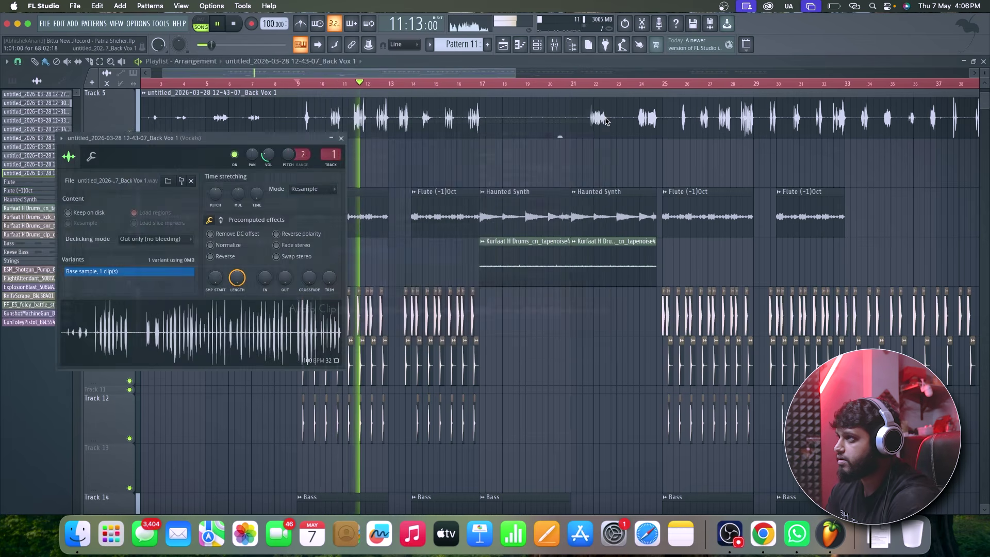
click(342, 139)
double_click(449, 194)
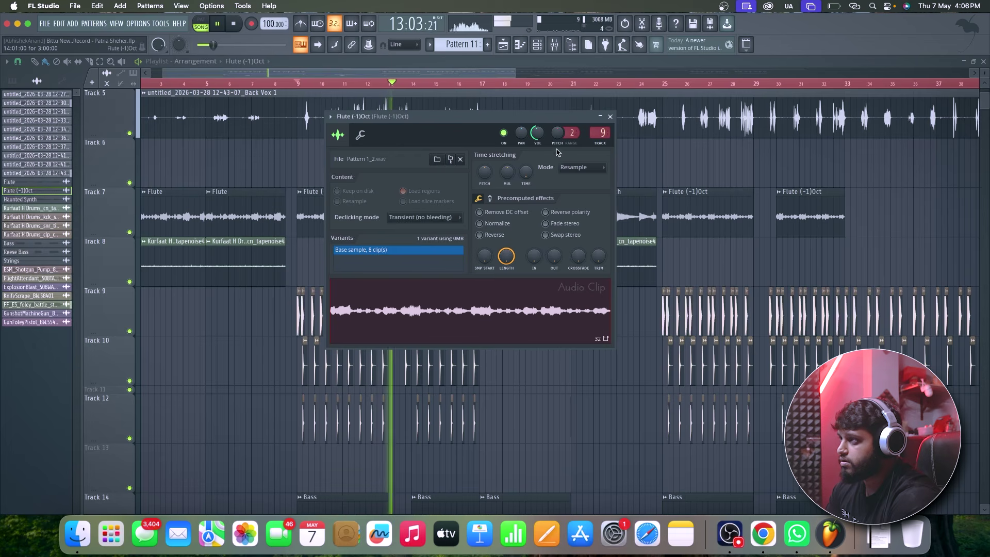
click(611, 117)
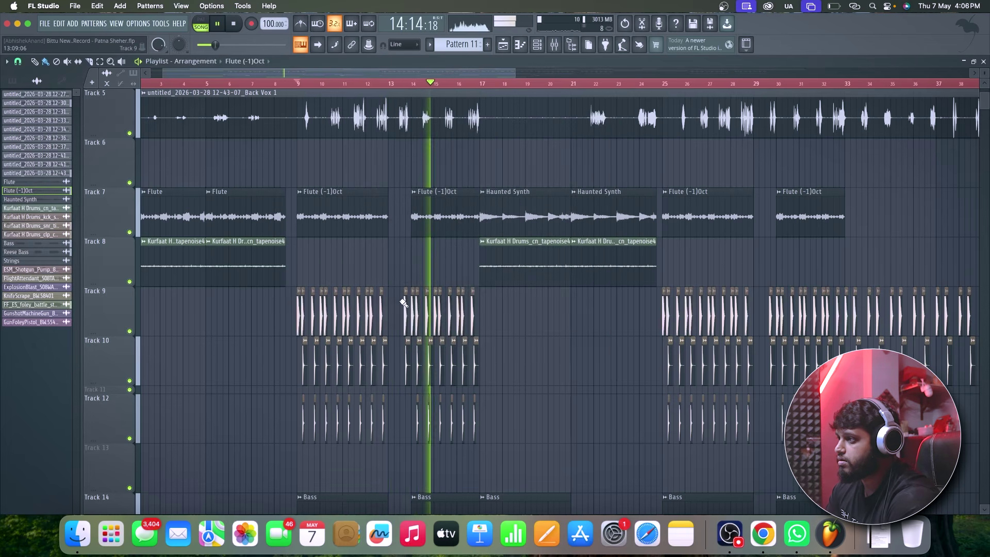
Step: Lower the Fx Siren mixer track fader to 89% (-2.5 dB) for the alarm clip on Track 26 and resume playback
scroll(404, 303, down, 5)
scroll(438, 325, down, 6)
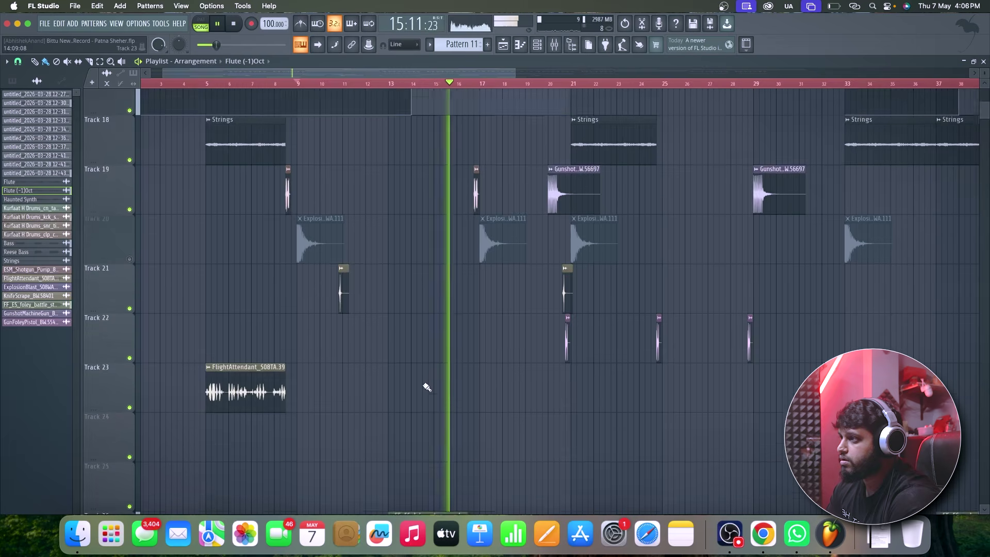
scroll(431, 382, down, 6)
key(space)
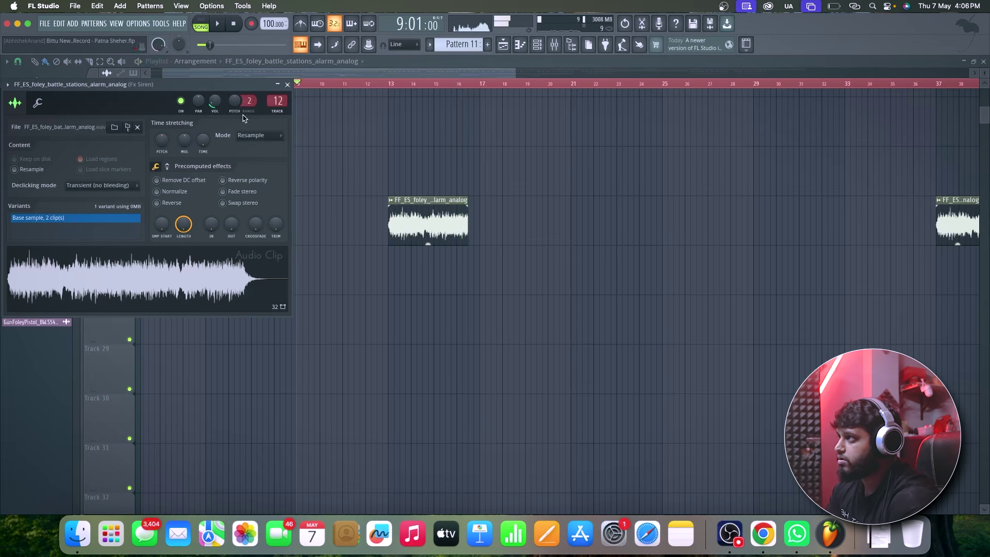
click(553, 46)
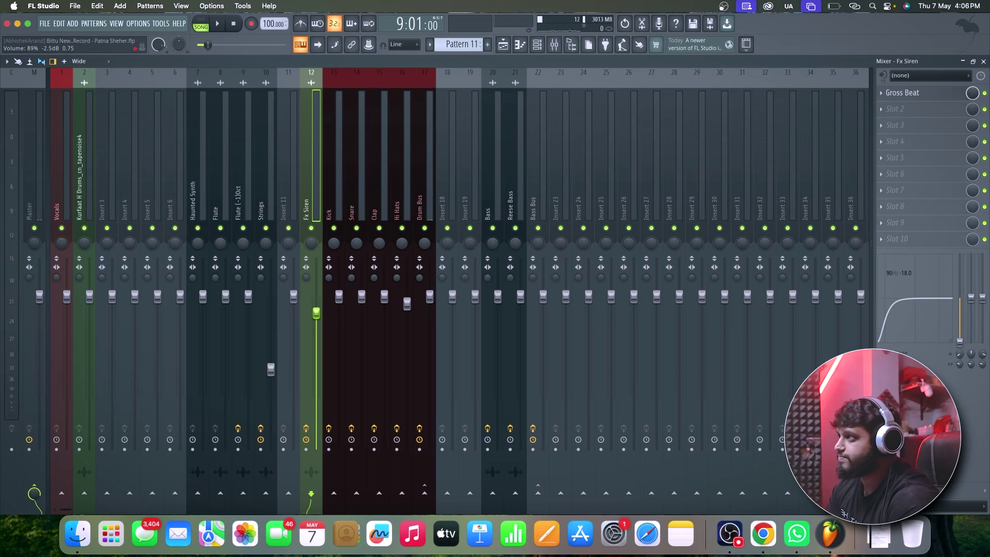
key(space)
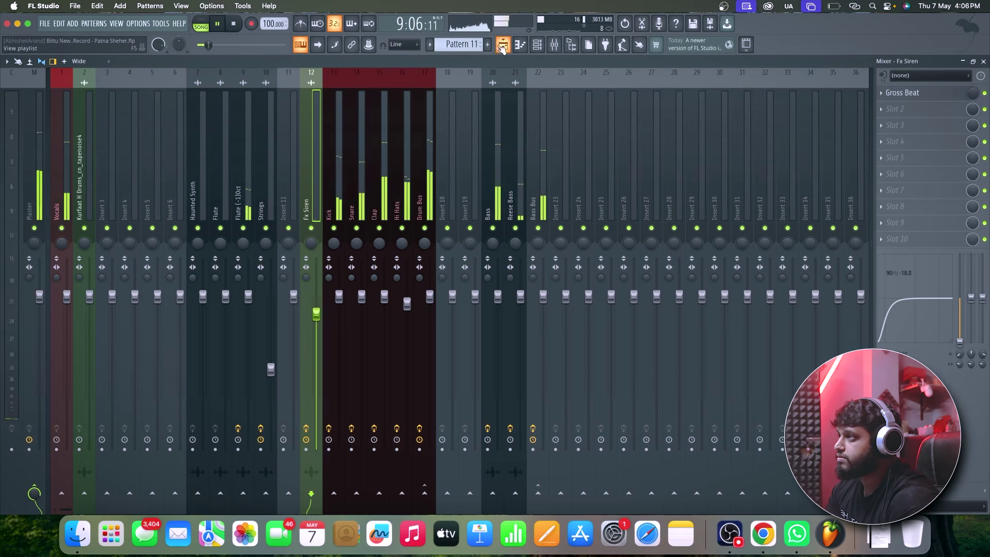
Step: Play from bar 5 and set the Flute clip's channel volume to 31% (-19.0 dB)
key(F9)
scroll(323, 215, up, 15)
key(space)
click(207, 85)
key(space)
double_click(212, 93)
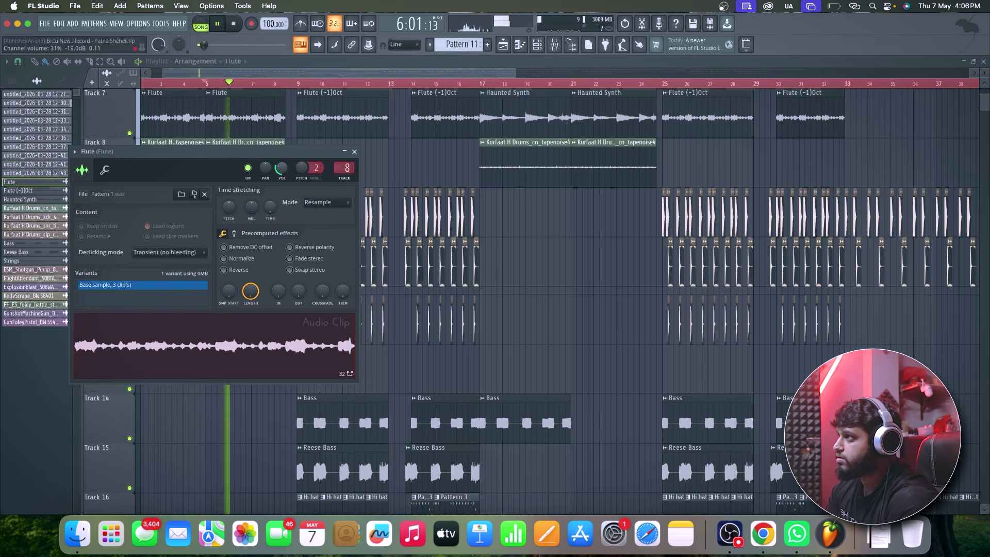
click(354, 152)
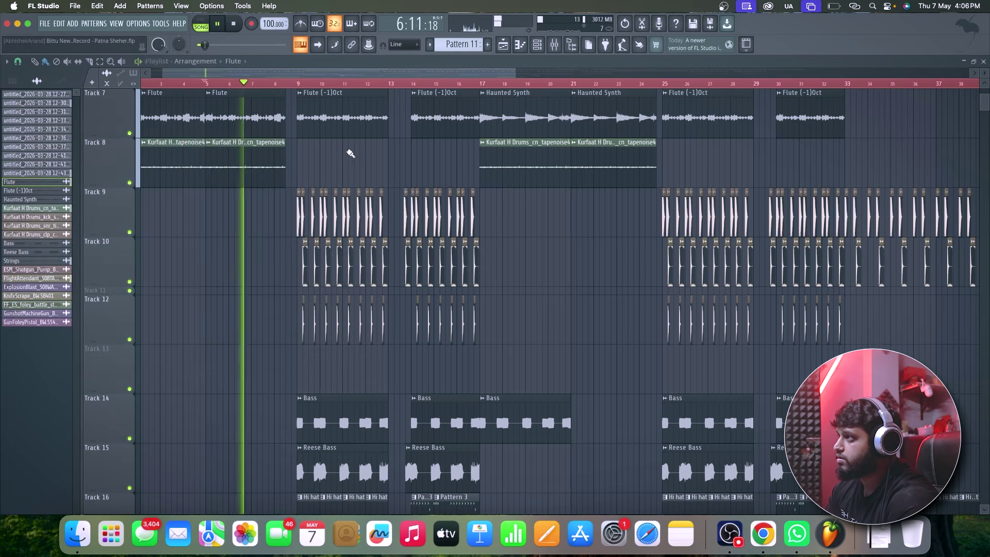
Step: Inspect the tapenoise clip's channel settings on Track 8 and listen through the transition into bar 9
double_click(253, 176)
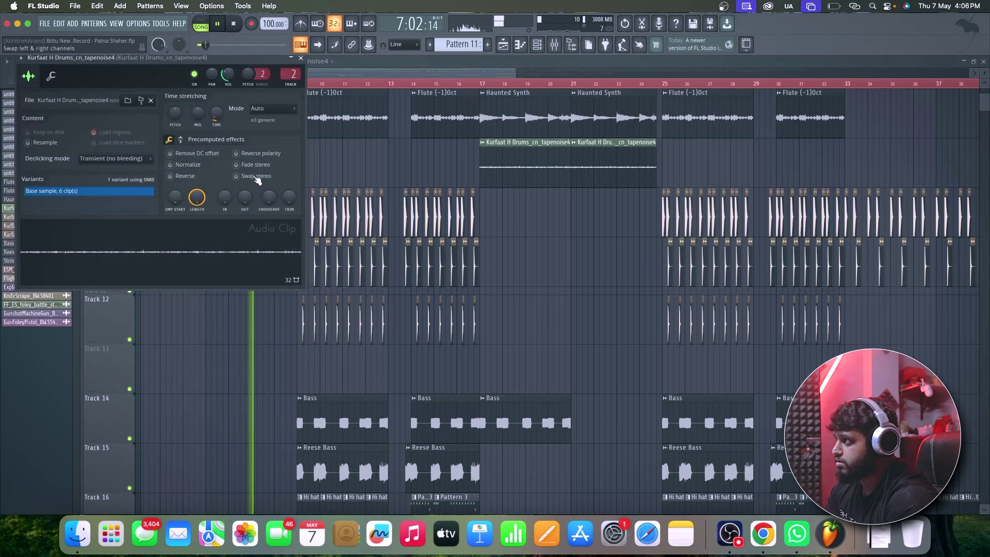
click(302, 59)
scroll(307, 166, up, 2)
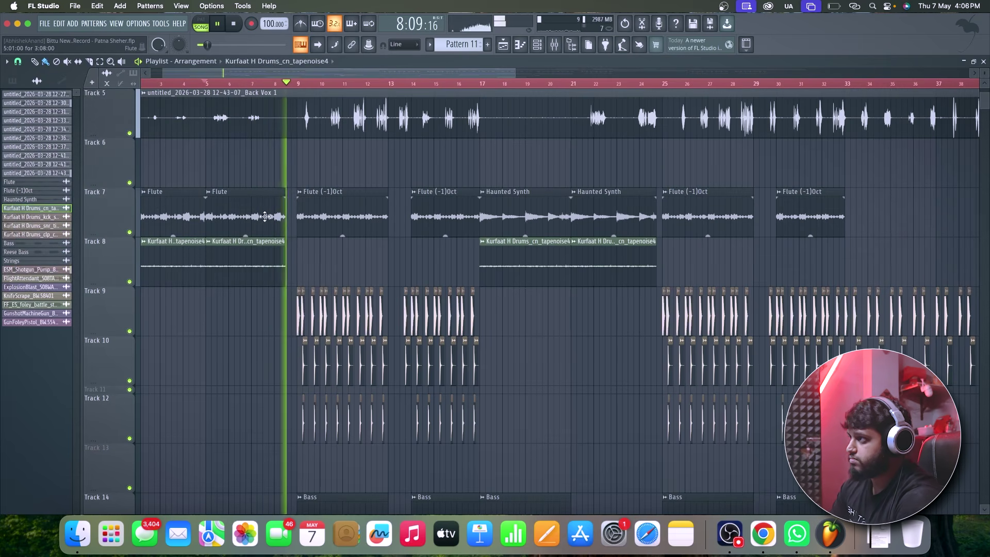
scroll(281, 221, up, 4)
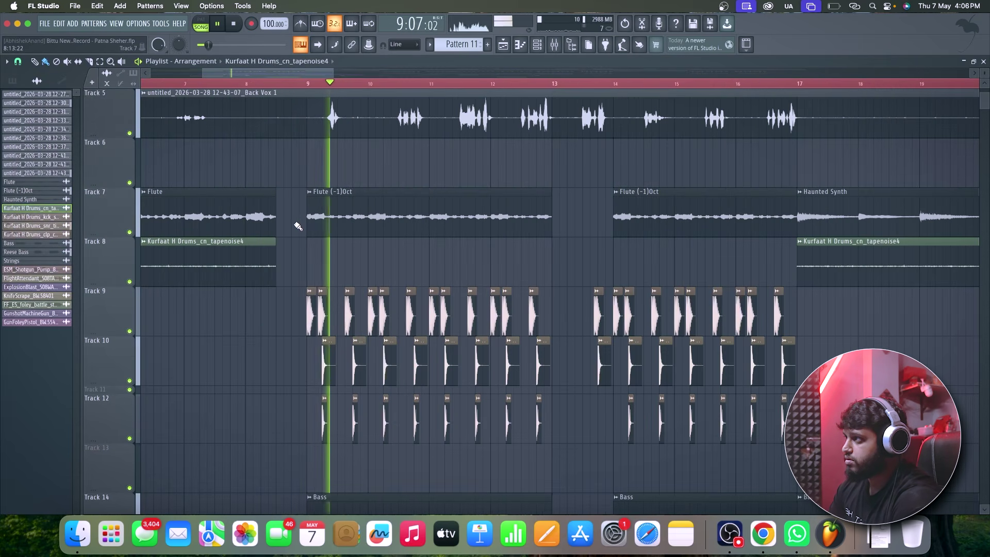
scroll(298, 222, down, 4)
scroll(302, 216, down, 3)
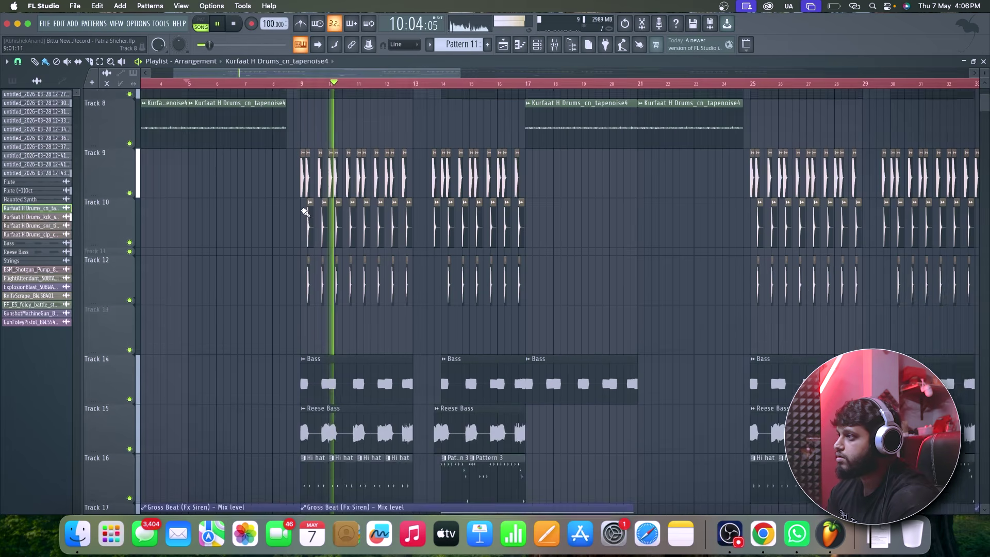
scroll(305, 211, up, 2)
Step: Check the Flute clip's channel settings on Track 7 with a short playback from bar 5
key(space)
double_click(218, 156)
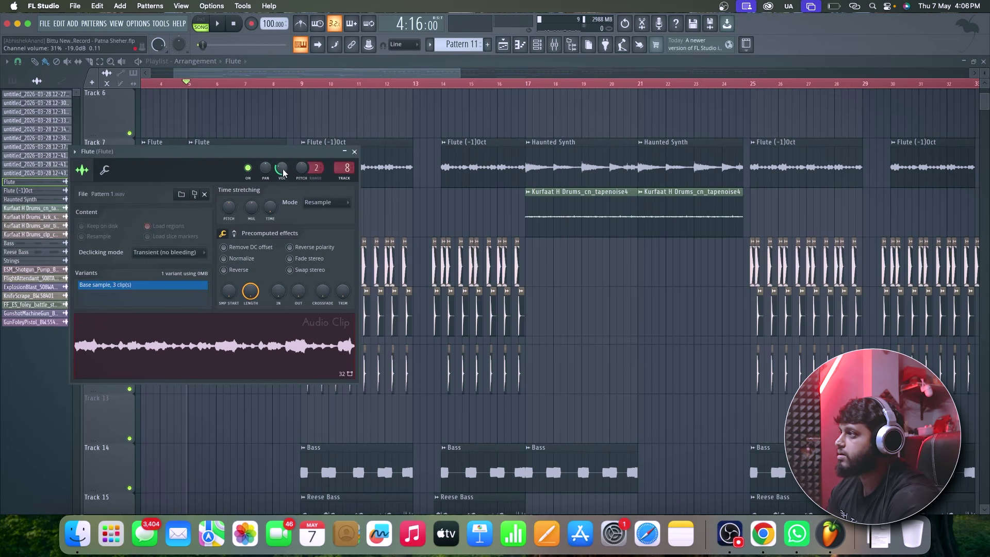
key(space)
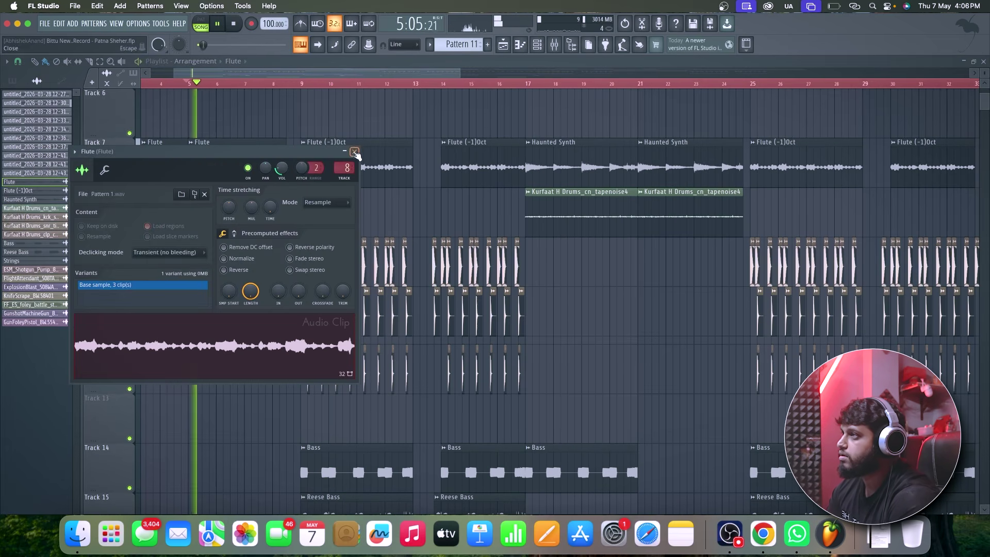
click(355, 152)
Step: Compare the mixer levels during playback and raise the Strings mixer track's fader slightly
key(F9)
scroll(46, 196, right, 2)
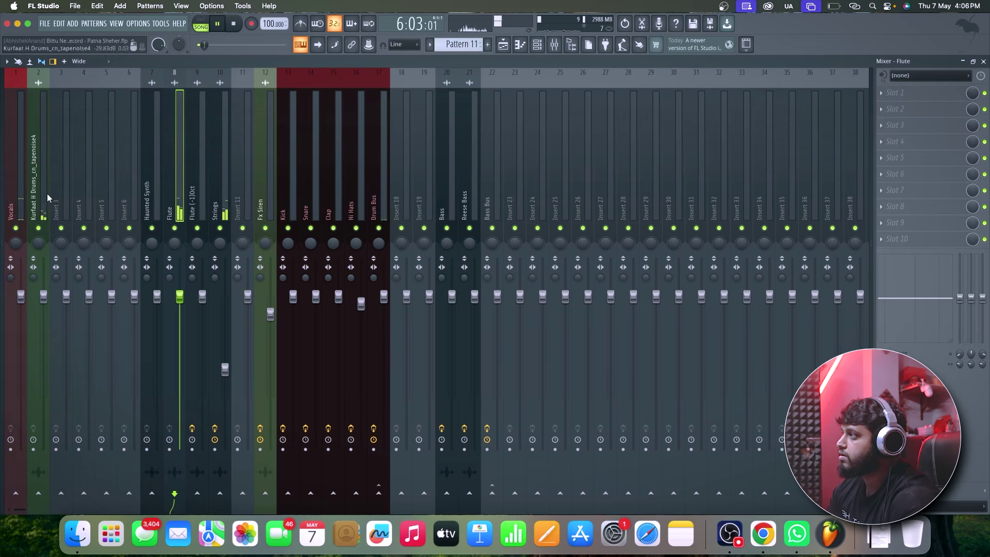
scroll(3, 194, left, 2)
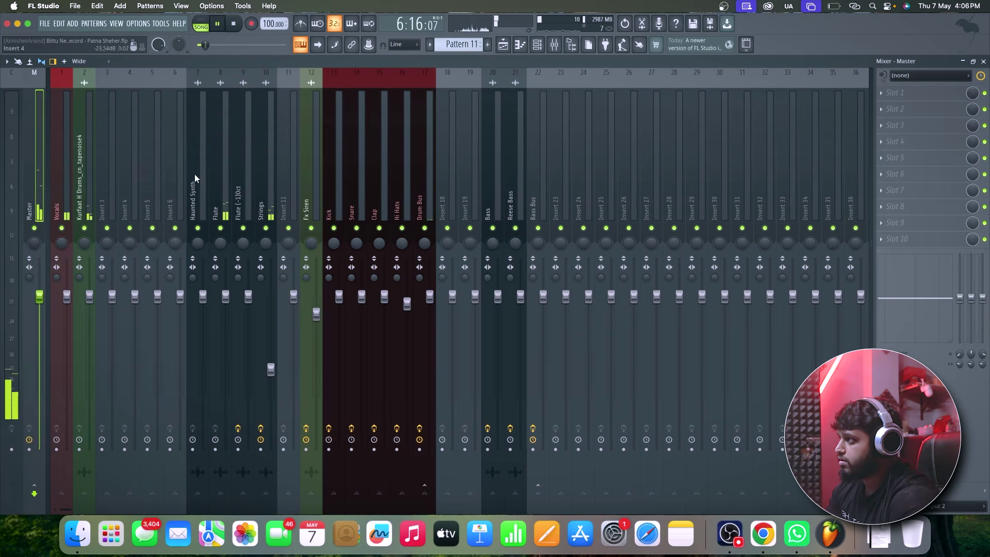
click(274, 187)
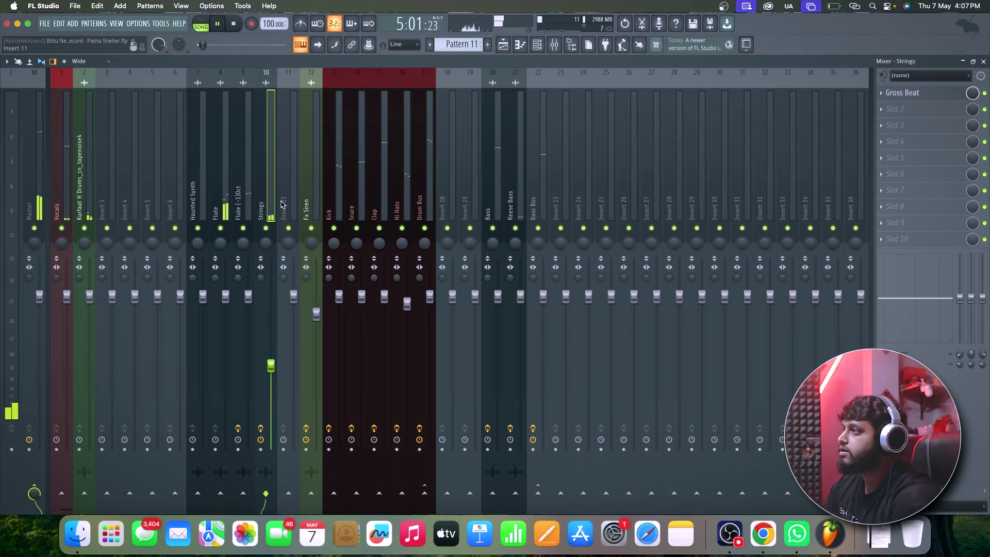
Step: Add Fruity Parametric EQ 2 after Gross Beat on the Strings mixer track and set band 1 to high pass at about 161 Hz
click(915, 111)
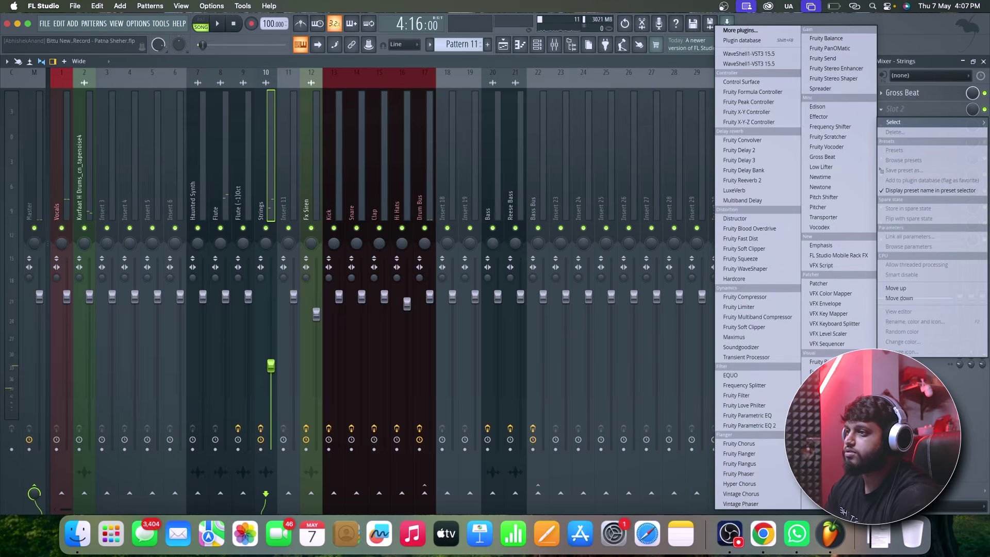
click(748, 425)
key(space)
right_click(145, 267)
mouse_move(160, 293)
click(189, 323)
drag(146, 268, 175, 266)
Step: Give the Strings EQ's high-pass band a steeper filter order, close the EQ and stop playback
right_click(178, 268)
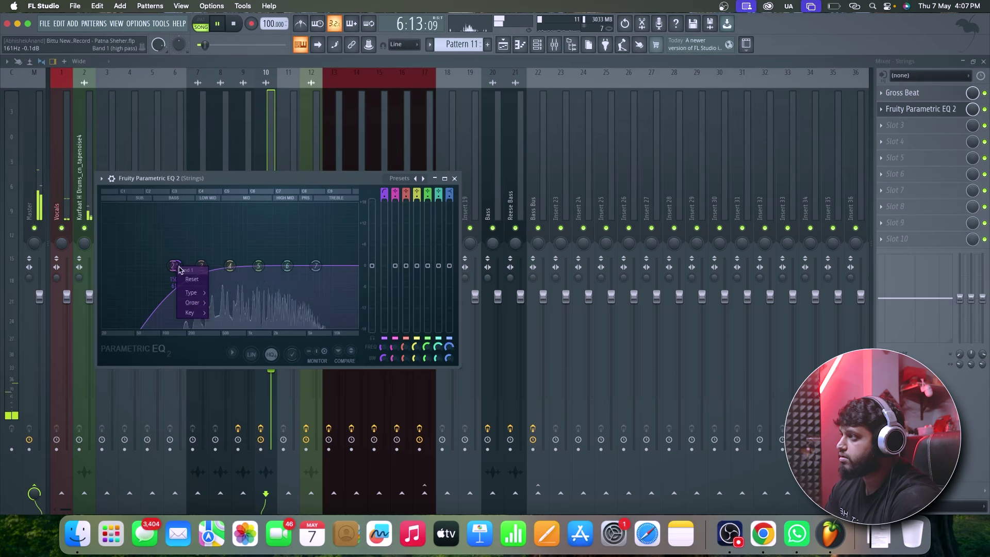
mouse_move(200, 303)
click(227, 325)
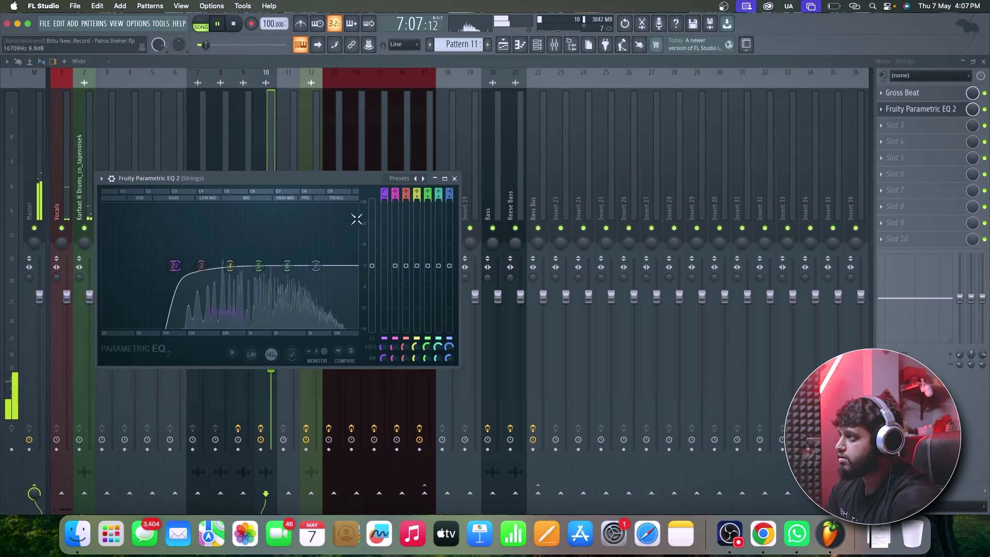
click(454, 179)
key(space)
Step: Select the Flute mixer track and recheck the Flute clip's channel settings with a short playback from bar 5
click(226, 206)
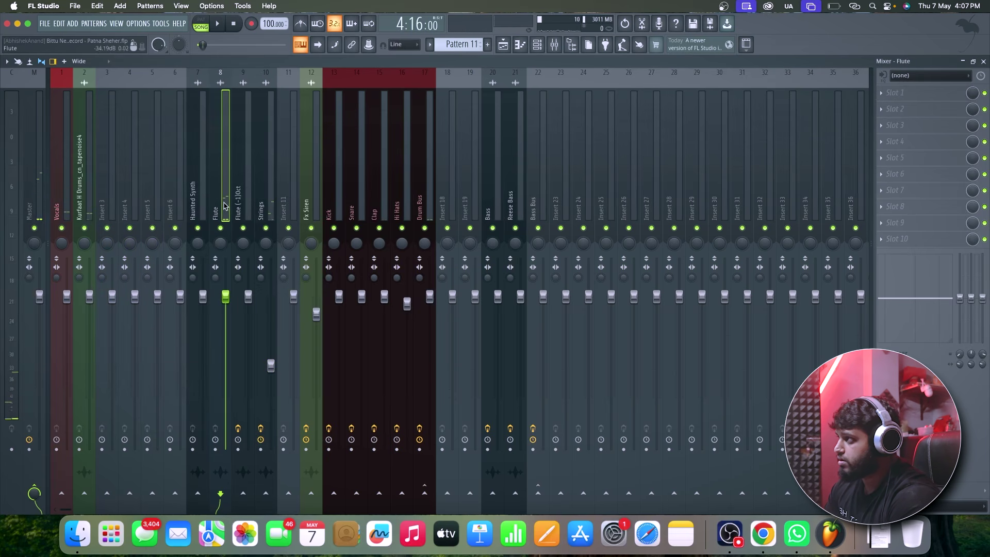
click(507, 46)
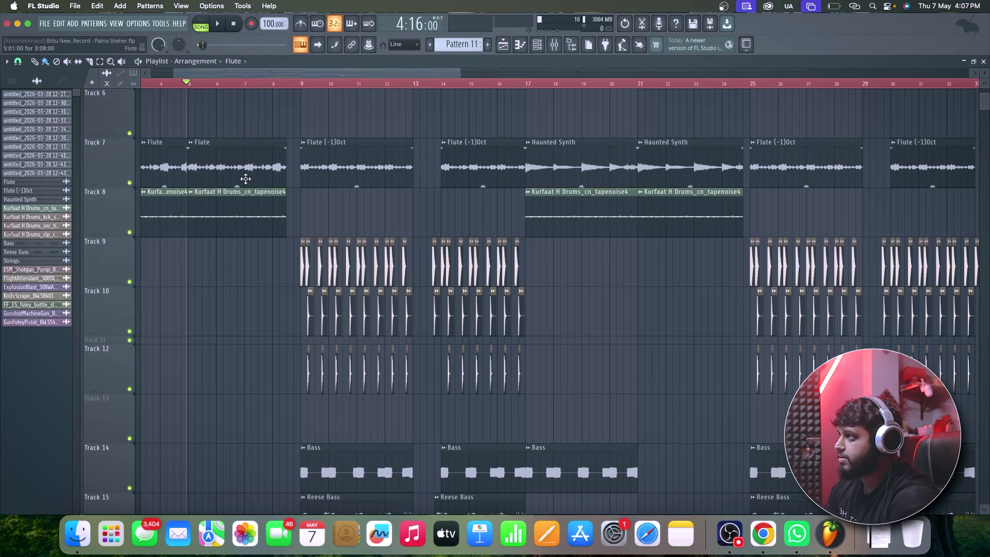
double_click(246, 179)
key(space)
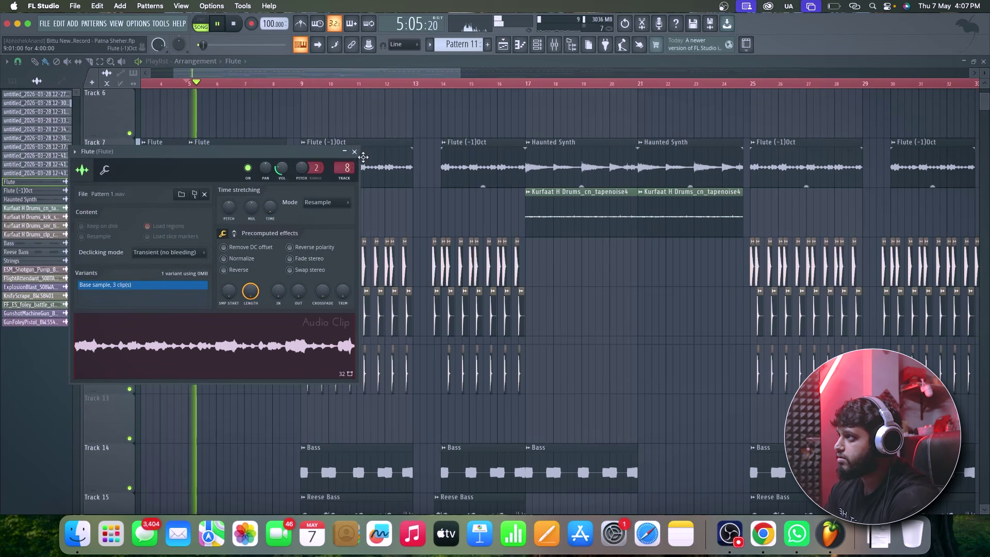
key(Escape)
click(552, 47)
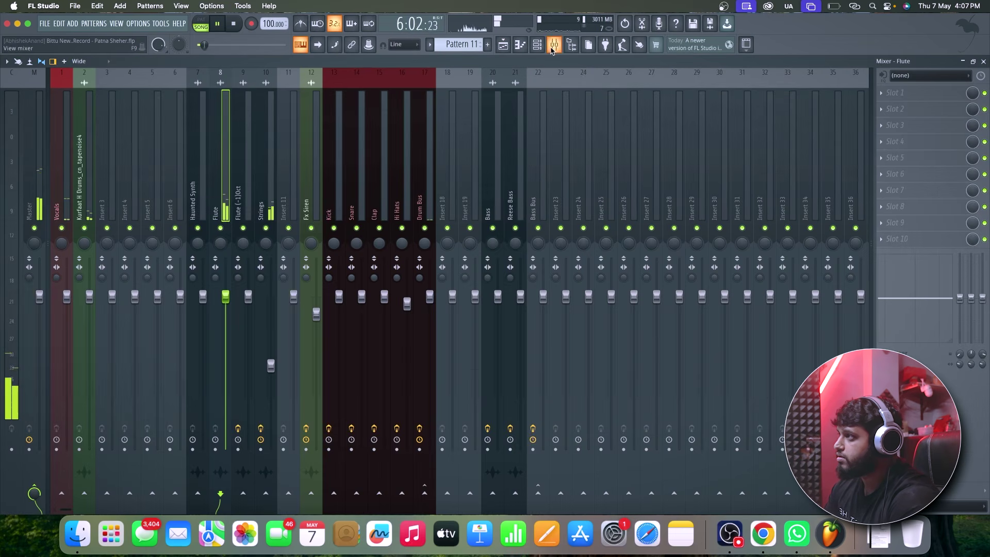
key(space)
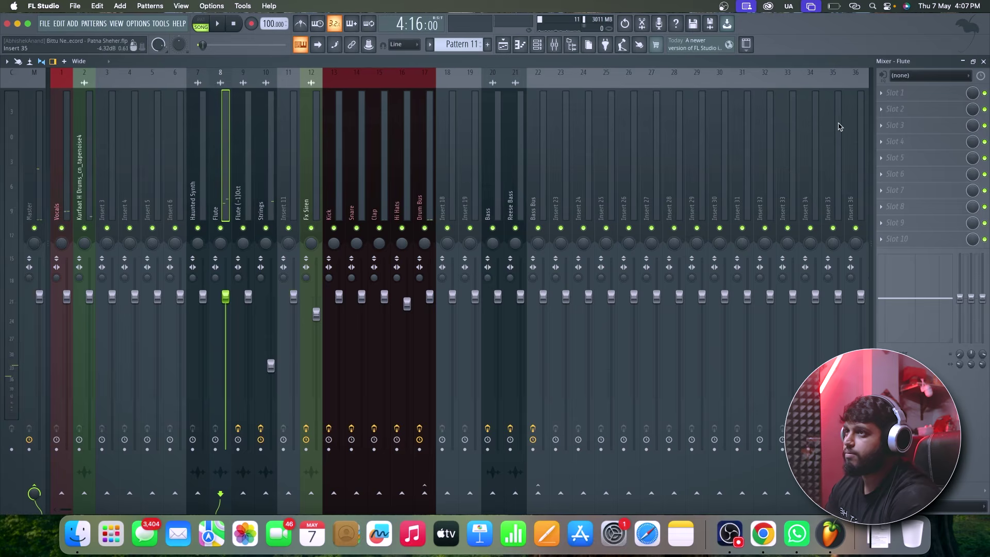
Step: Load Fruity Parametric EQ 2 into the first effect slot of the Flute mixer track and start playback
click(892, 99)
click(749, 422)
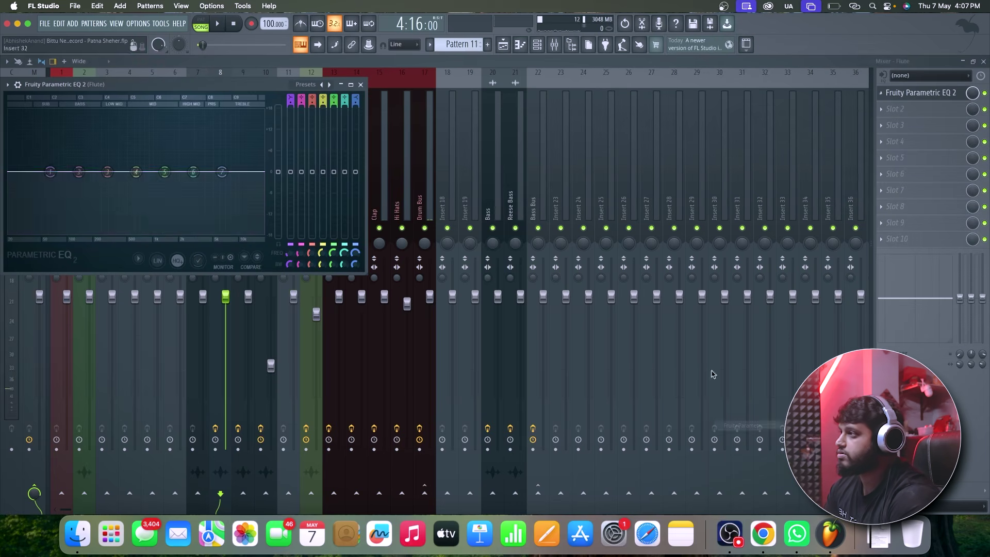
key(space)
right_click(49, 175)
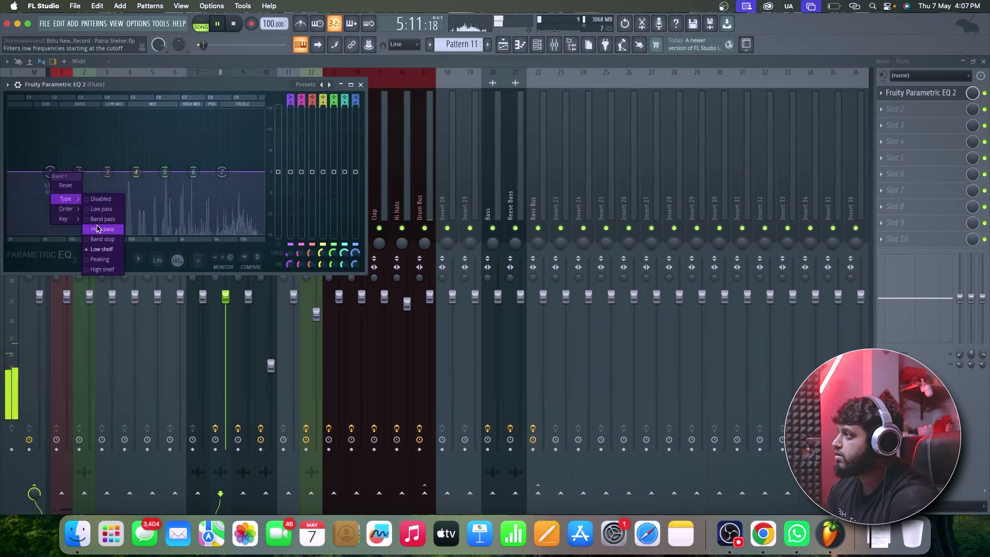
click(58, 191)
mouse_move(63, 200)
click(100, 219)
right_click(77, 173)
click(51, 175)
Step: Set band 1 of the Flute EQ to high pass with its cutoff at about 213 Hz, close the EQ and stop playback
right_click(50, 175)
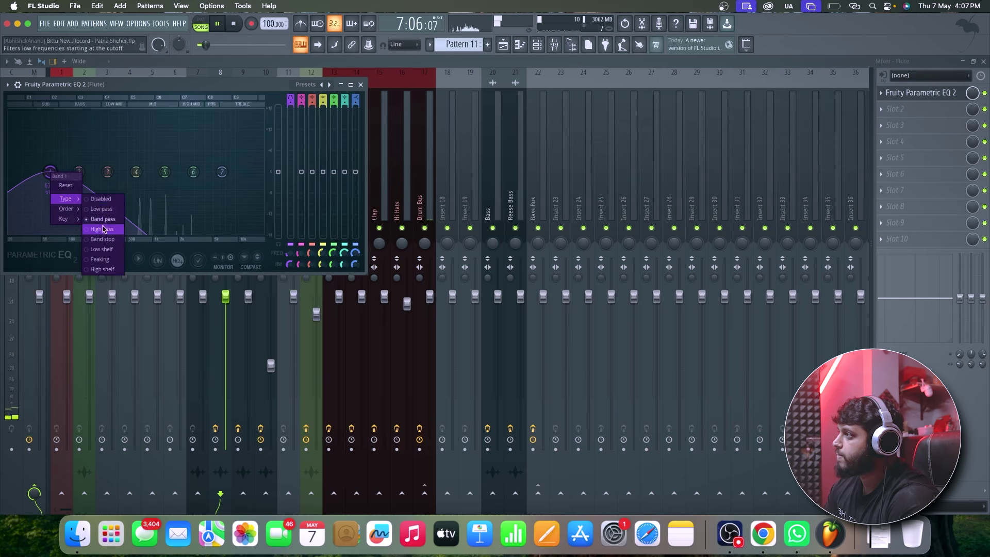
click(100, 228)
drag(50, 173, 96, 172)
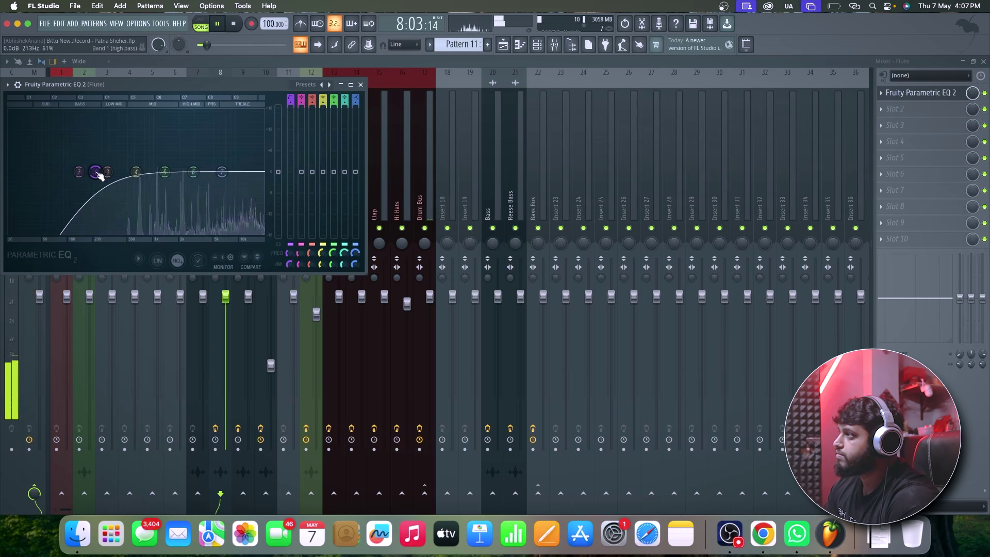
click(361, 84)
key(space)
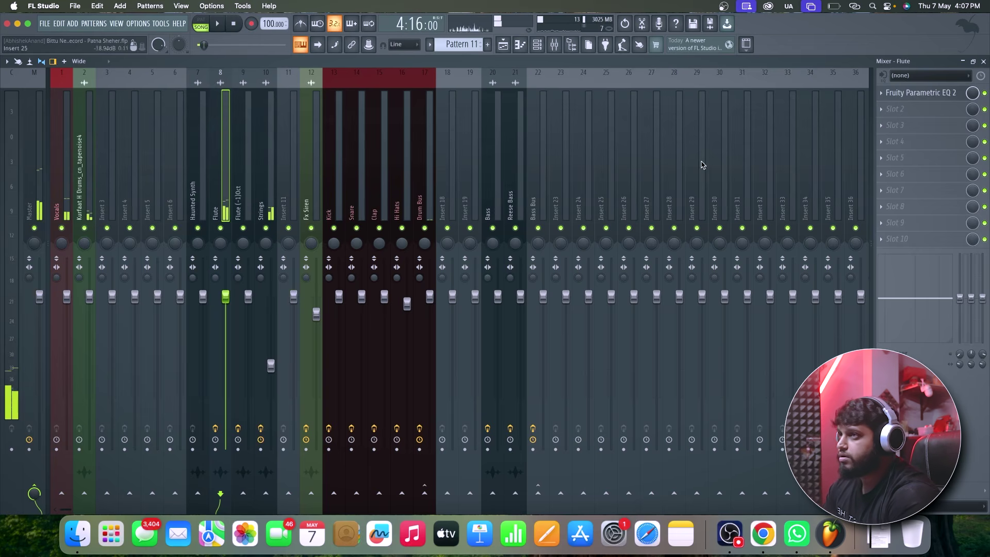
Step: Load the Waves CLA-2A Stereo compressor from WaveShell1-VST3 15.5 into the Flute mixer track's second effect slot
click(909, 110)
click(758, 66)
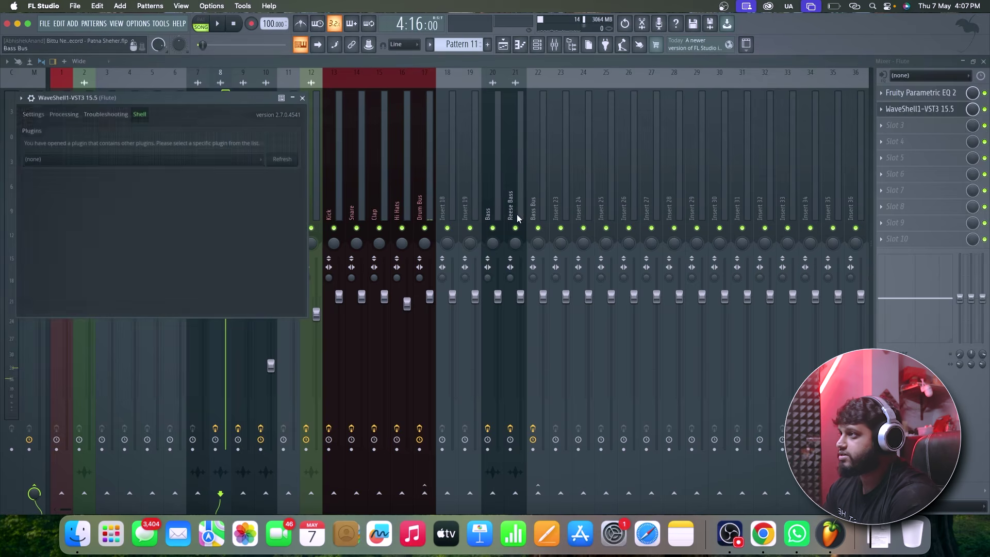
click(255, 160)
key(Down)
key(Down)
key(Down)
key(Down)
key(Down)
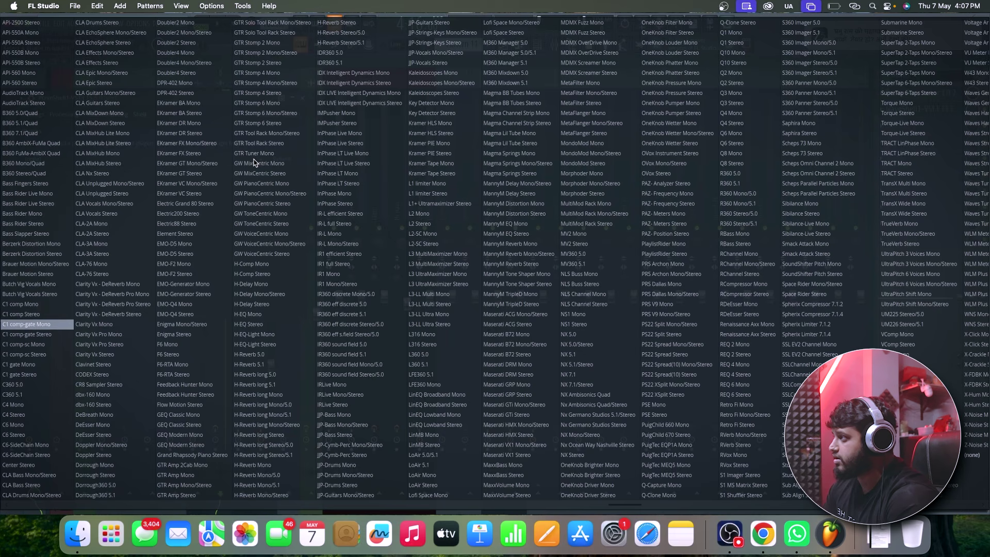
scroll(149, 247, right, 1)
scroll(148, 246, left, 5)
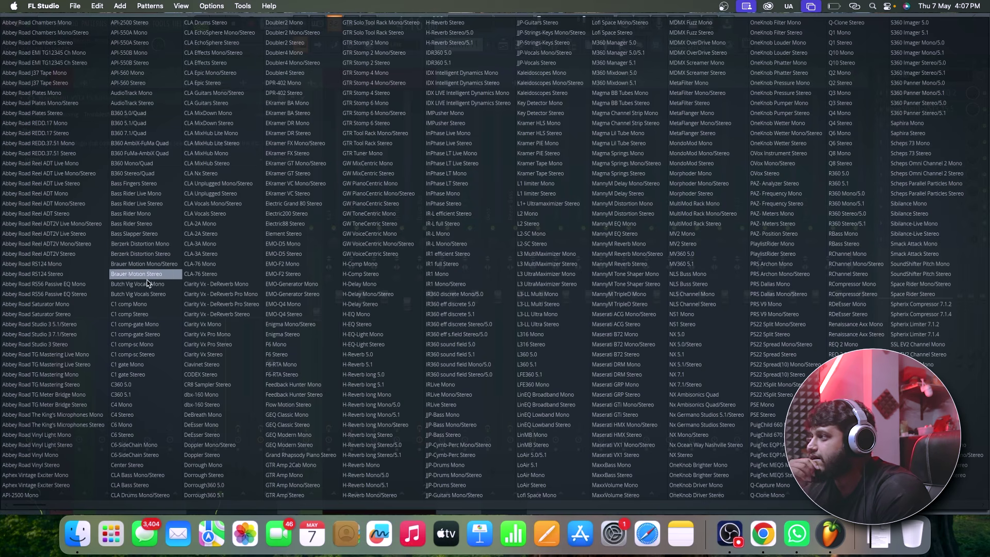
click(217, 233)
drag(211, 104, 411, 167)
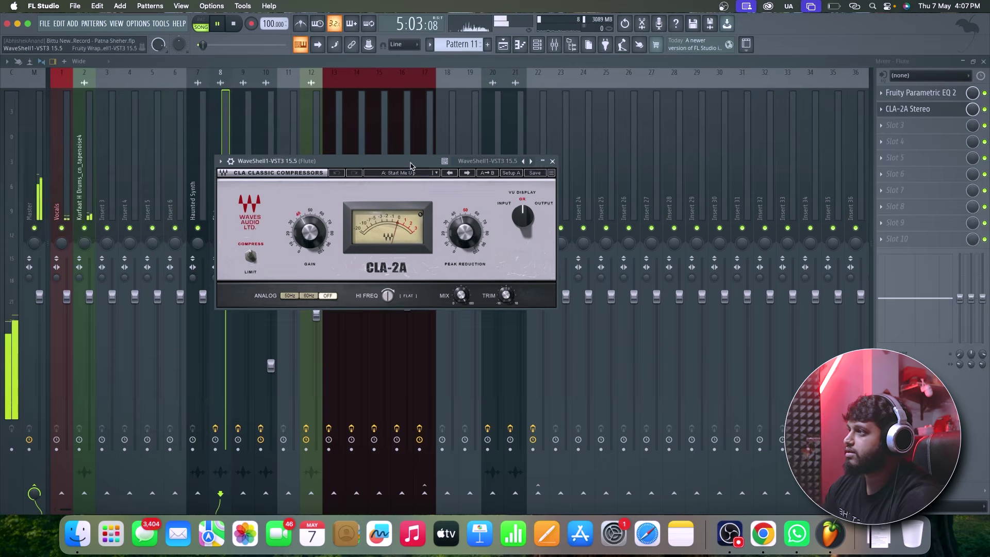
Step: Apply the Vox preset to the Flute's CLA-2A and set Peak Reduction to about 68.8 during playback from bar 5
click(413, 173)
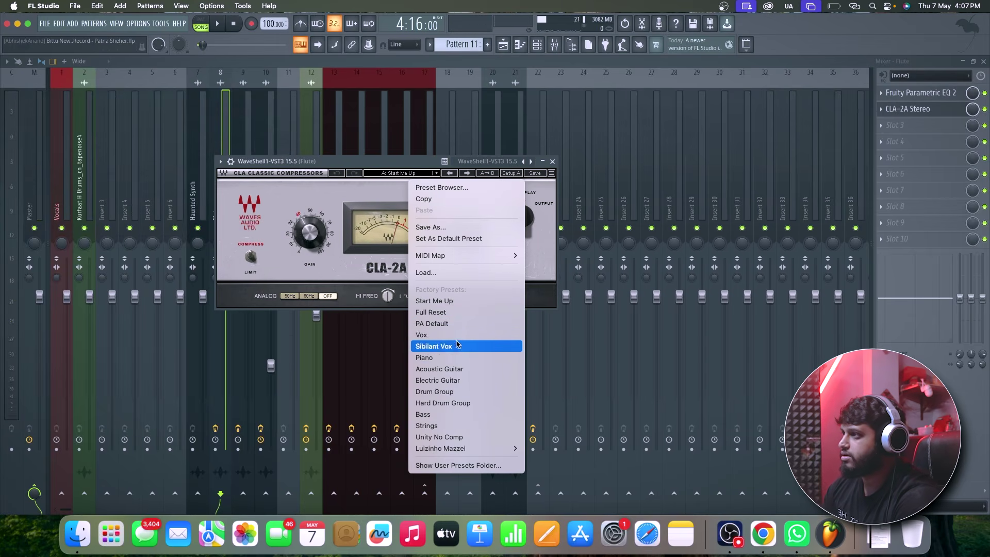
click(444, 335)
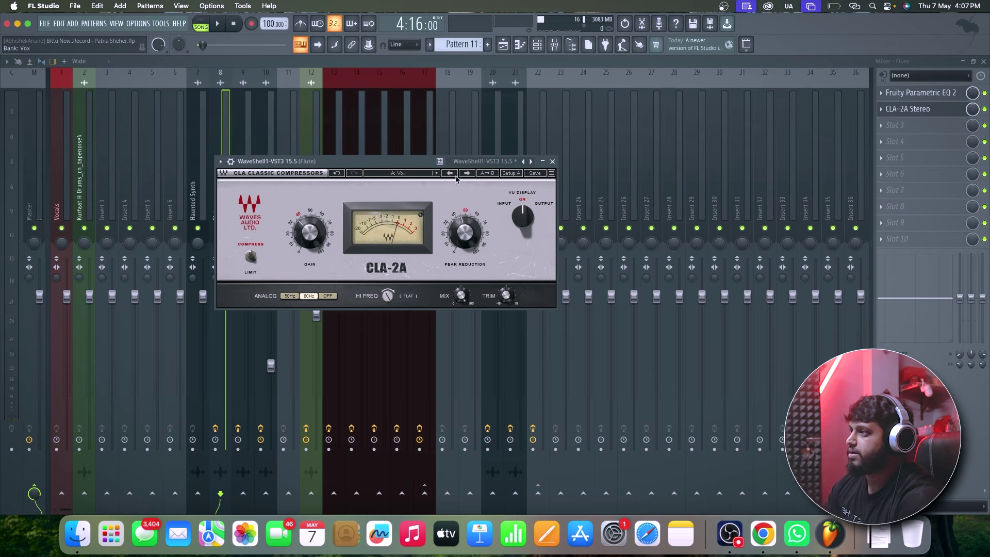
drag(411, 165, 508, 163)
key(space)
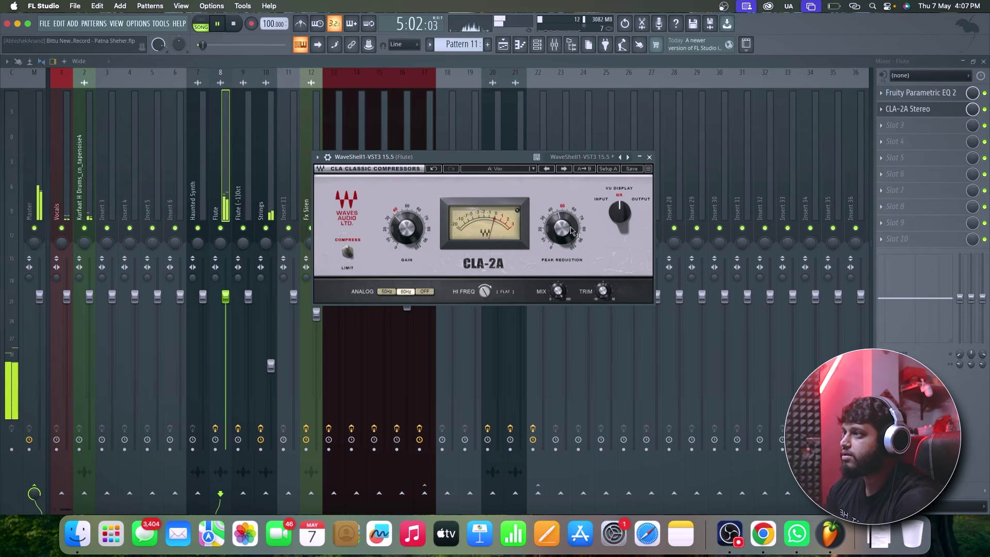
drag(563, 236, 562, 235)
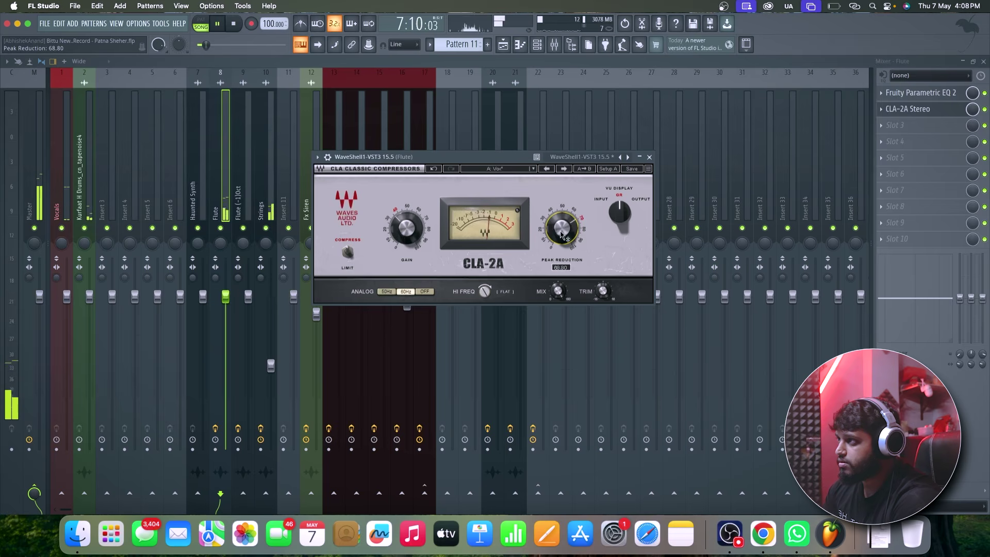
click(649, 157)
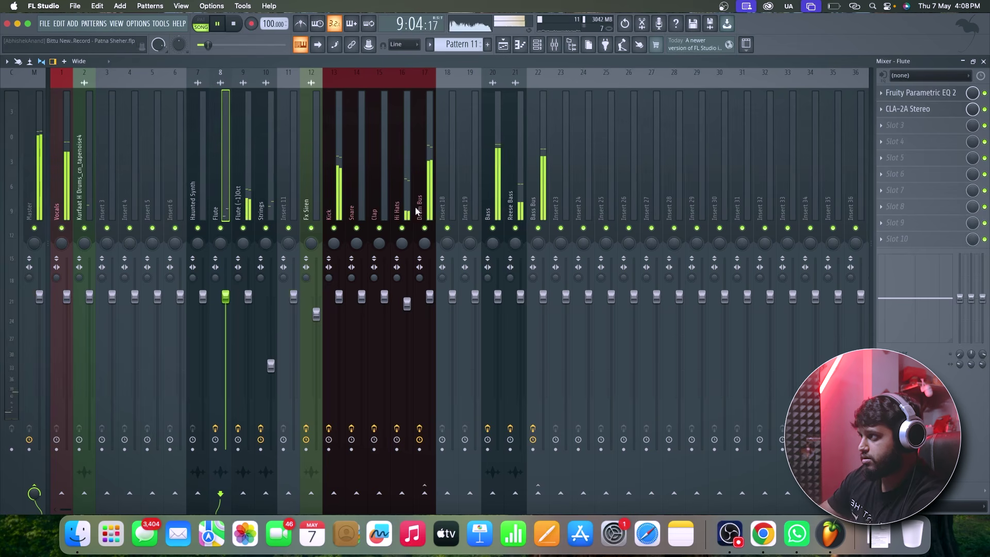
Step: Return to the playlist, play from bar 1 and check the tapenoise clip's channel settings and mixer routing
click(503, 45)
key(space)
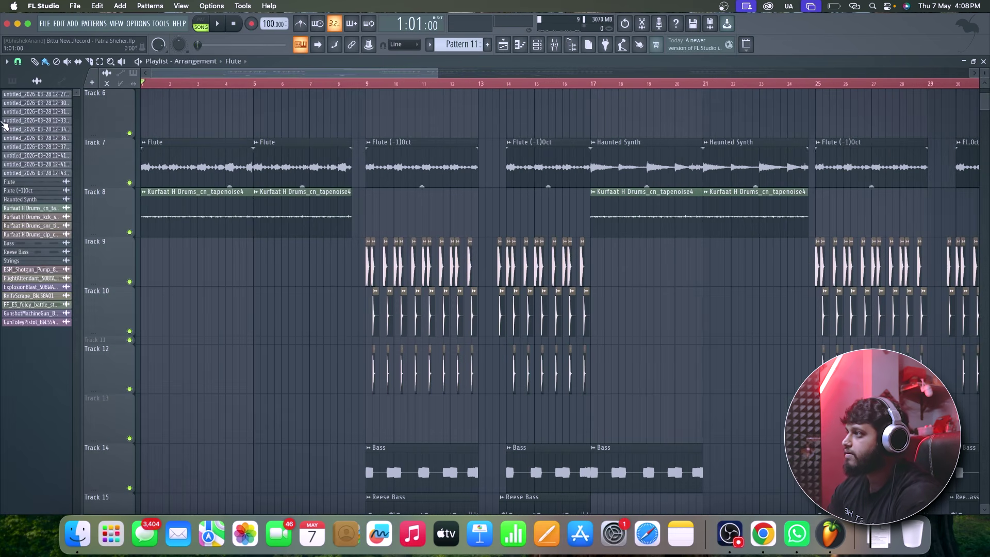
double_click(213, 217)
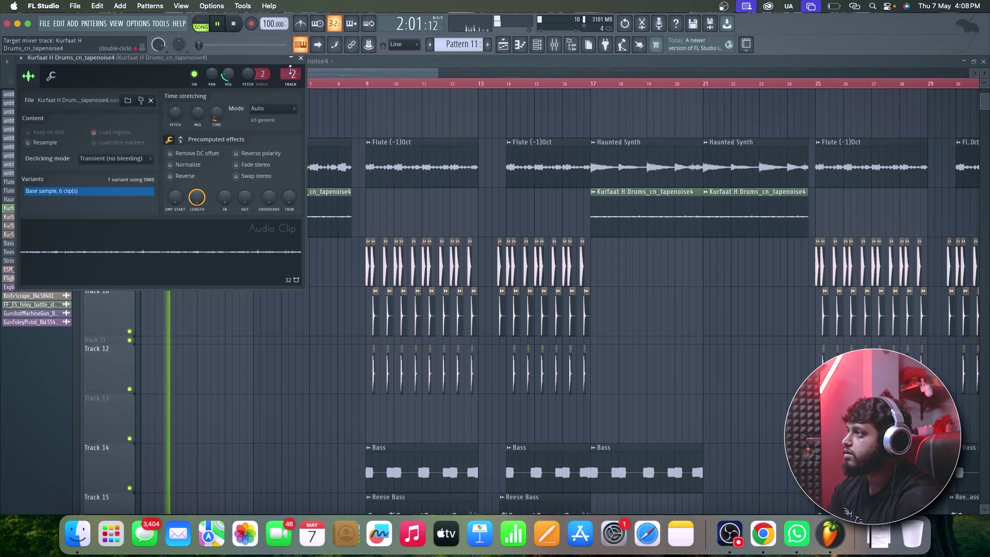
click(301, 57)
Step: Check the channel settings and mixer routing of the FlightAttendant clip on Track 23, and close them
scroll(250, 309, down, 7)
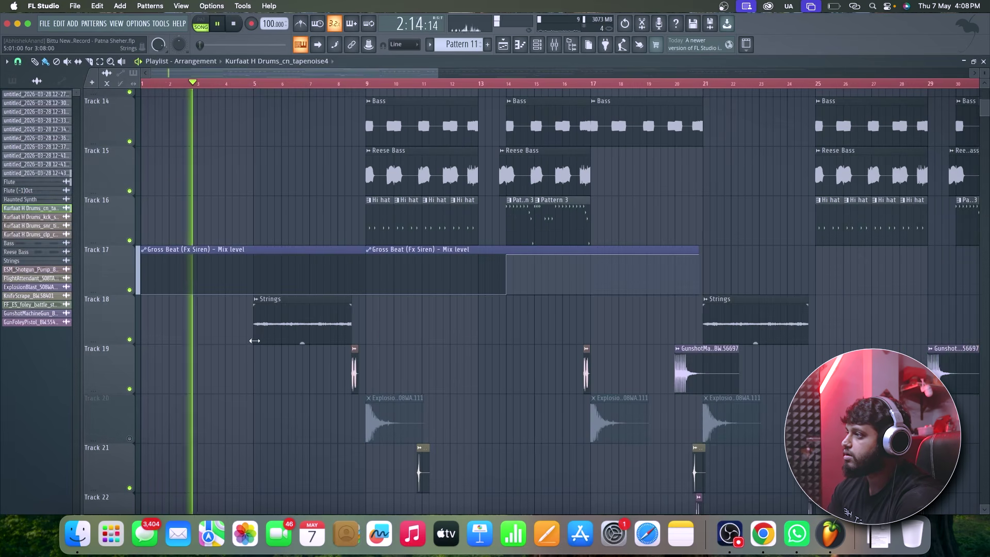
scroll(254, 341, down, 5)
double_click(268, 333)
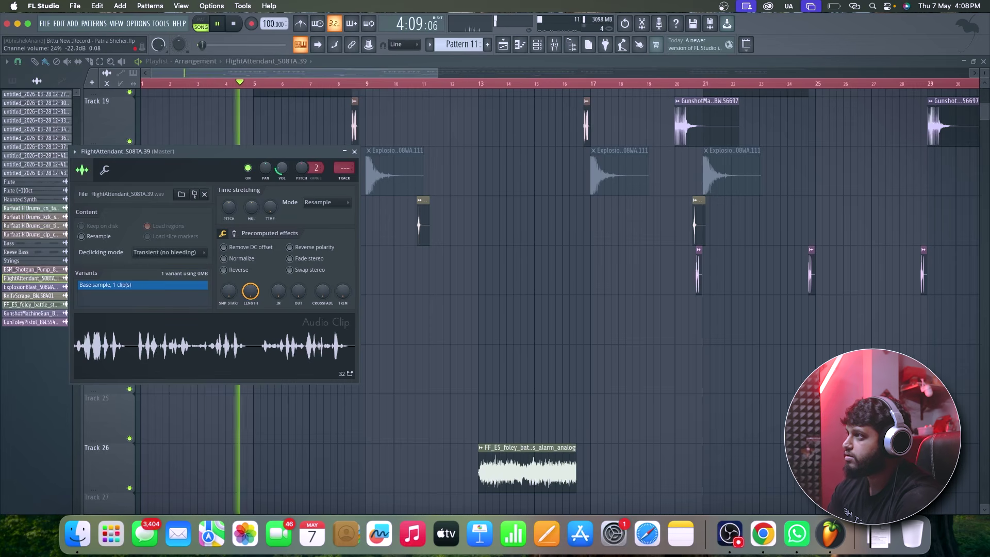
click(355, 152)
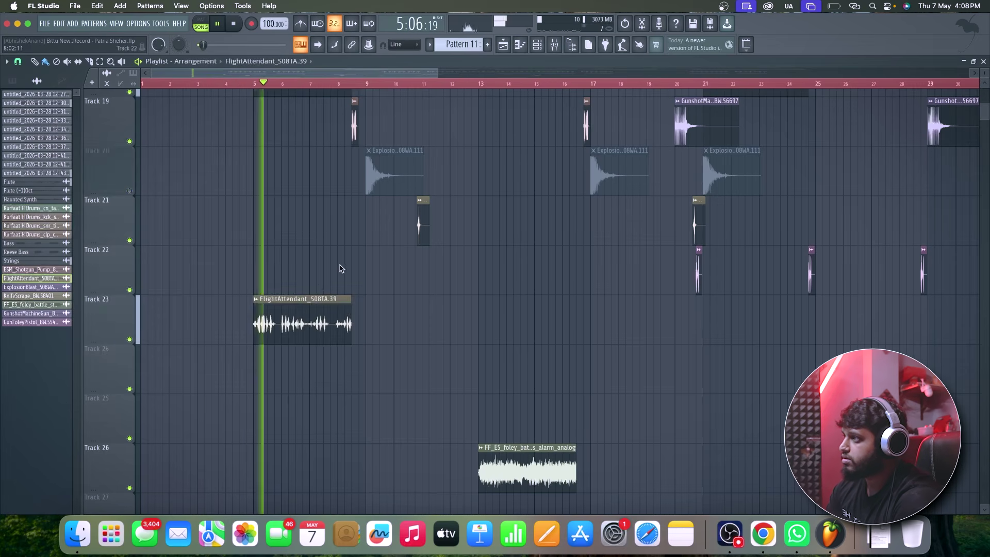
Step: Check the channel settings and mixer routing of the shotgun pump clip on Track 19, and close them
scroll(327, 279, up, 5)
scroll(326, 275, down, 4)
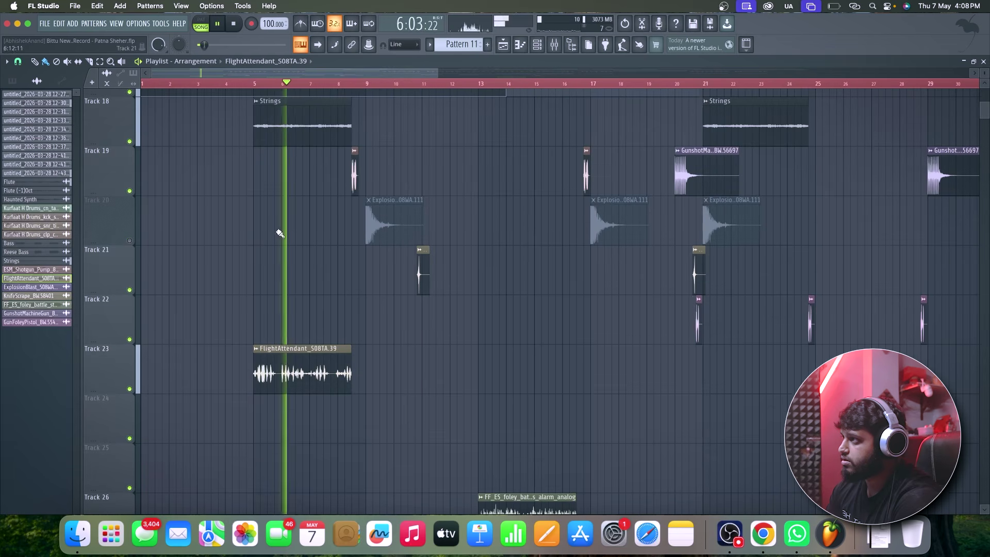
scroll(366, 279, up, 2)
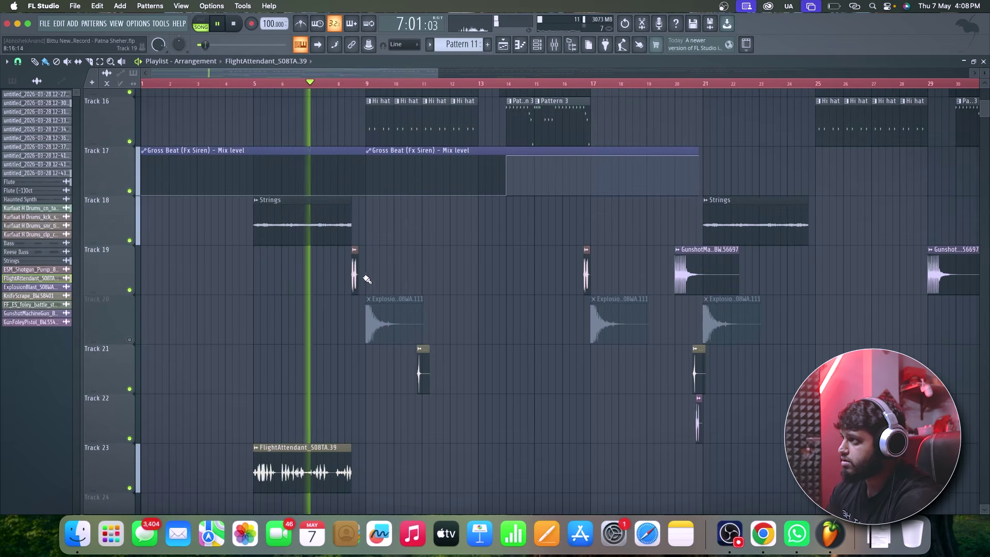
double_click(355, 273)
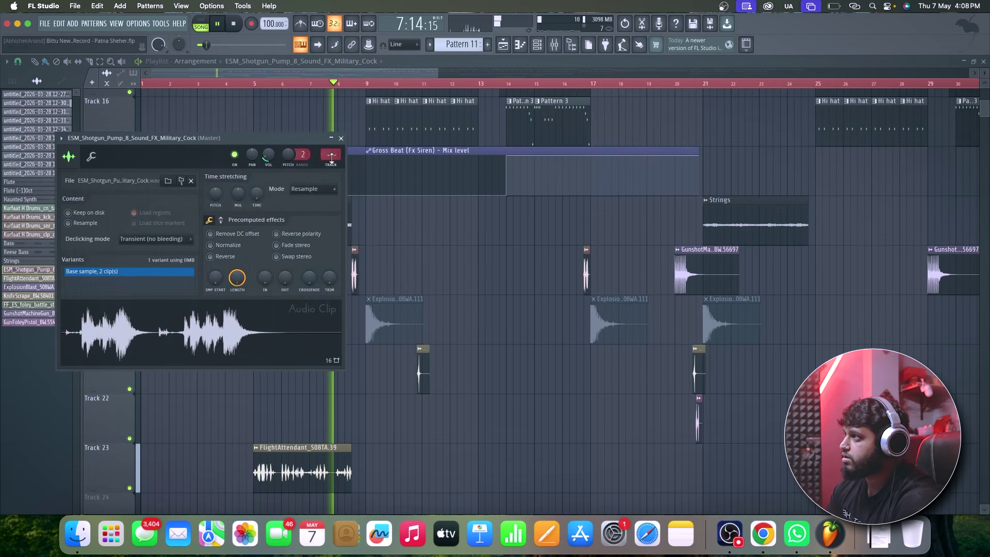
click(341, 138)
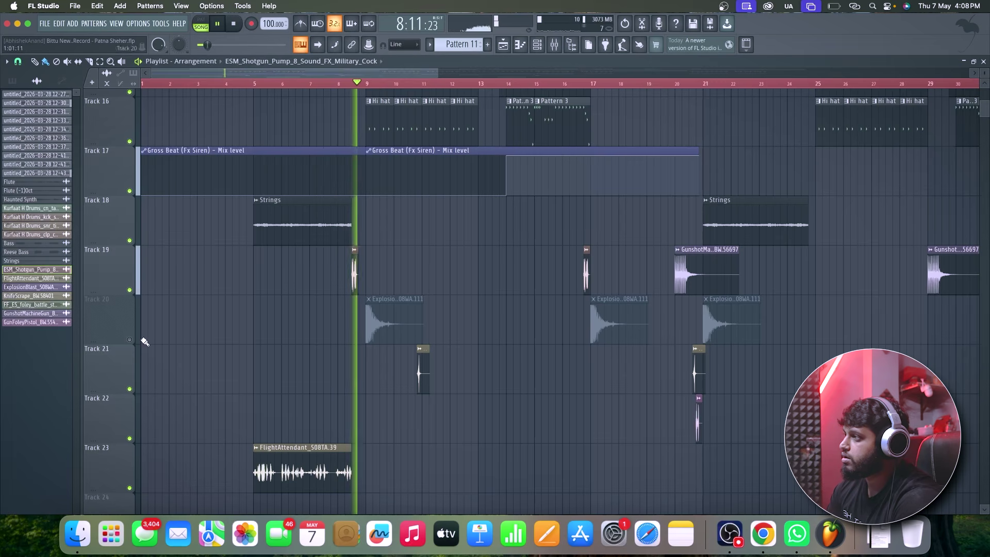
scroll(389, 328, up, 2)
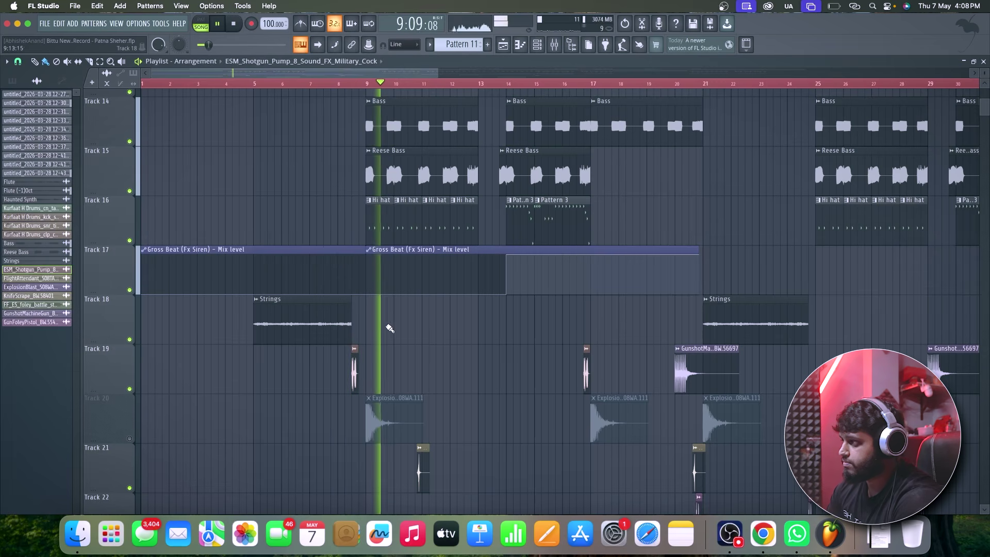
Step: Unmute playlist Track 20, lower the ExplosionBlast channel volume slightly, resume playback and close the channel settings
key(space)
ctrl+scroll(361, 383, up, 3)
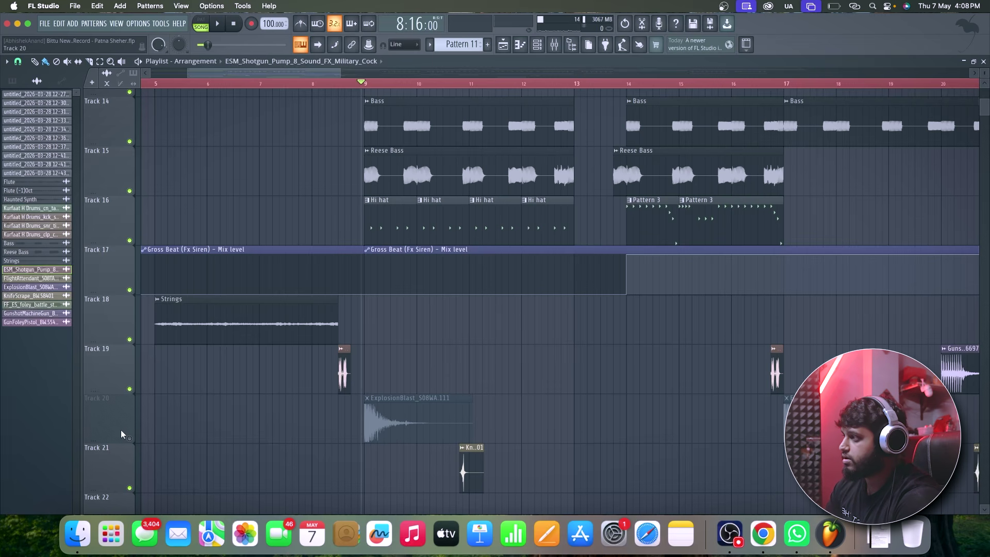
click(130, 439)
click(382, 398)
drag(297, 185, 297, 188)
key(space)
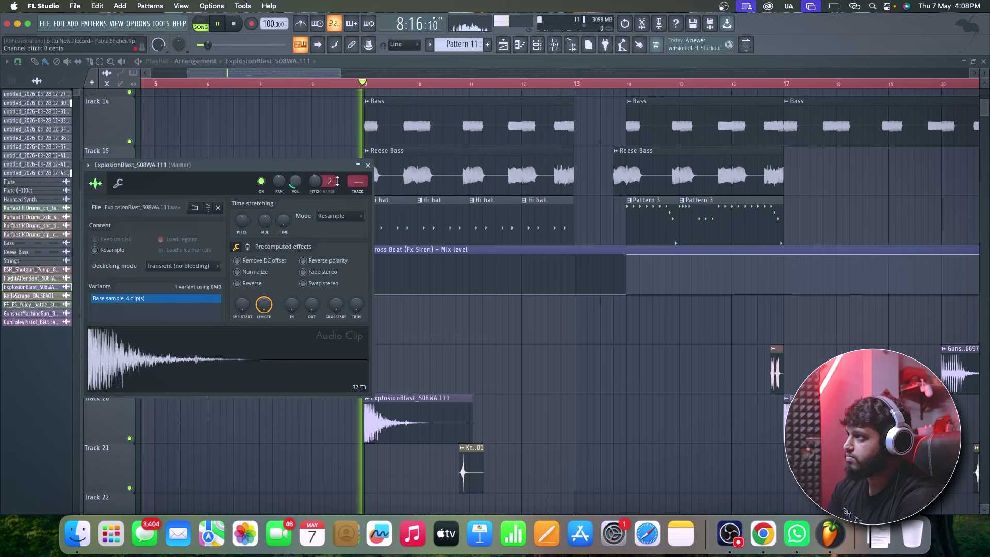
click(368, 165)
Step: Load the Waves CLA-2A Stereo compressor from WaveShell1-VST3 15.5 into the Flute (-1)Oct mixer track's second effect slot
scroll(383, 355, down, 2)
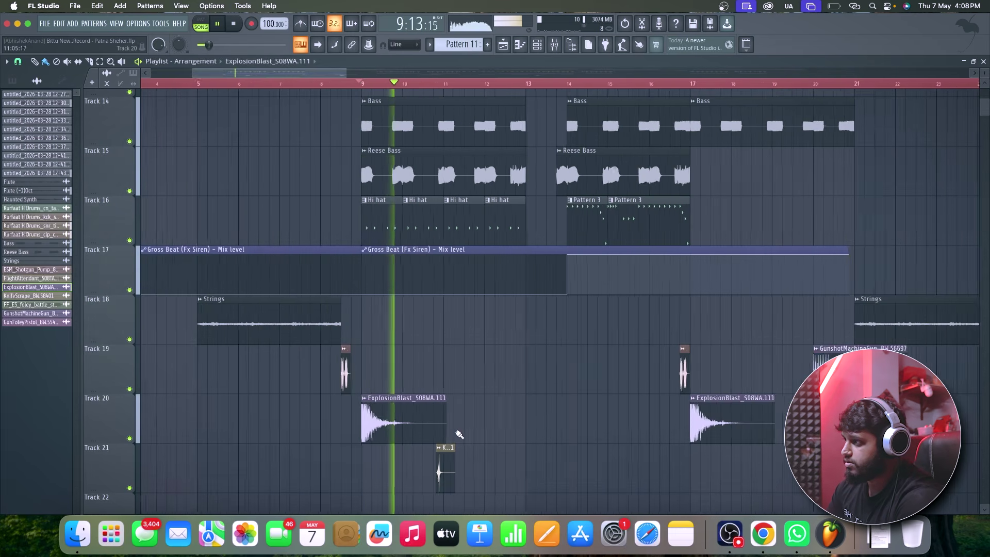
scroll(458, 436, up, 2)
scroll(440, 427, down, 2)
scroll(332, 410, down, 2)
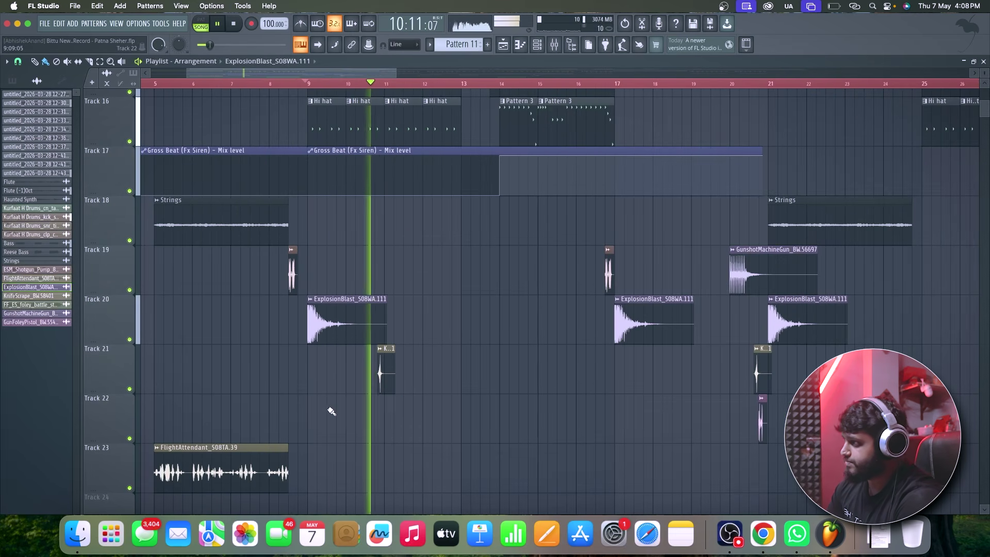
scroll(395, 397, up, 3)
scroll(396, 401, up, 3)
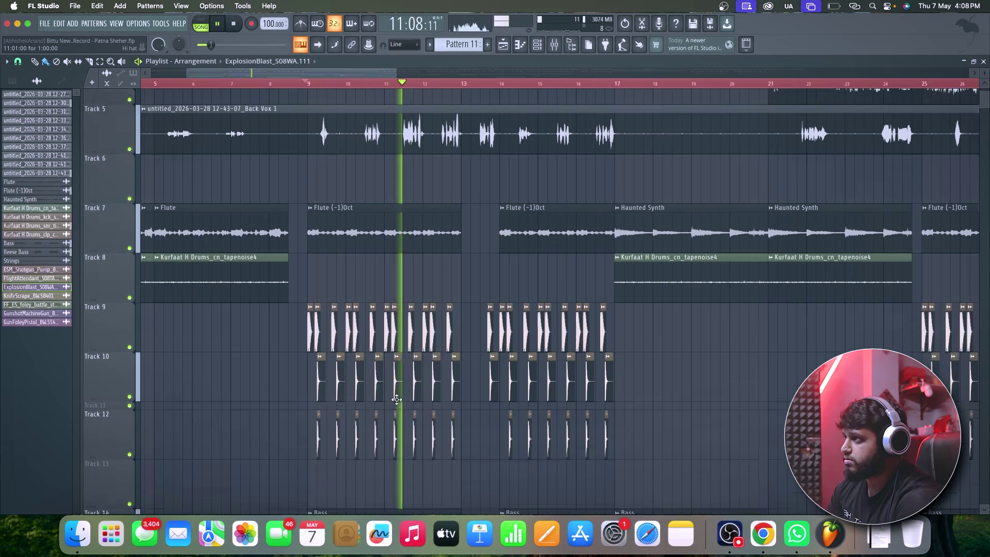
click(557, 46)
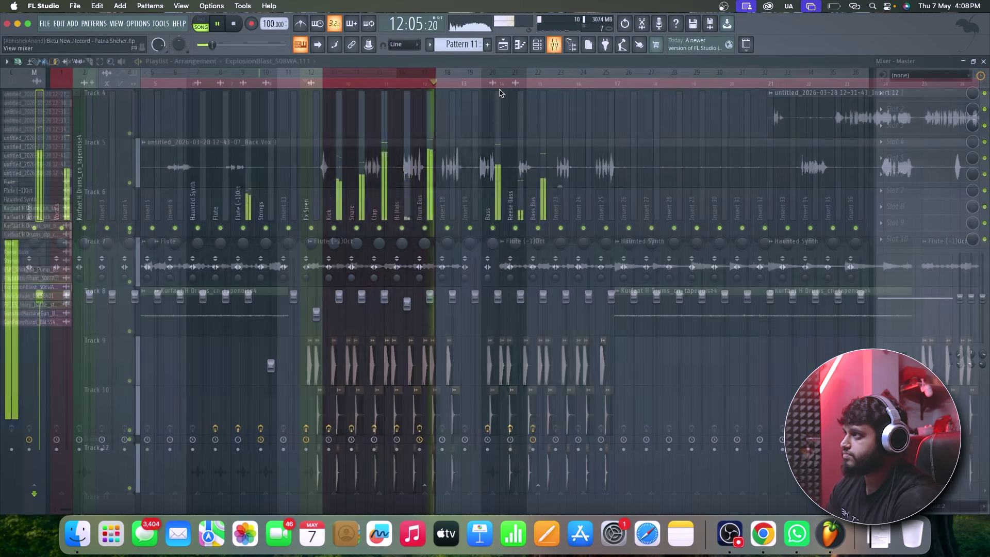
click(245, 227)
right_click(243, 228)
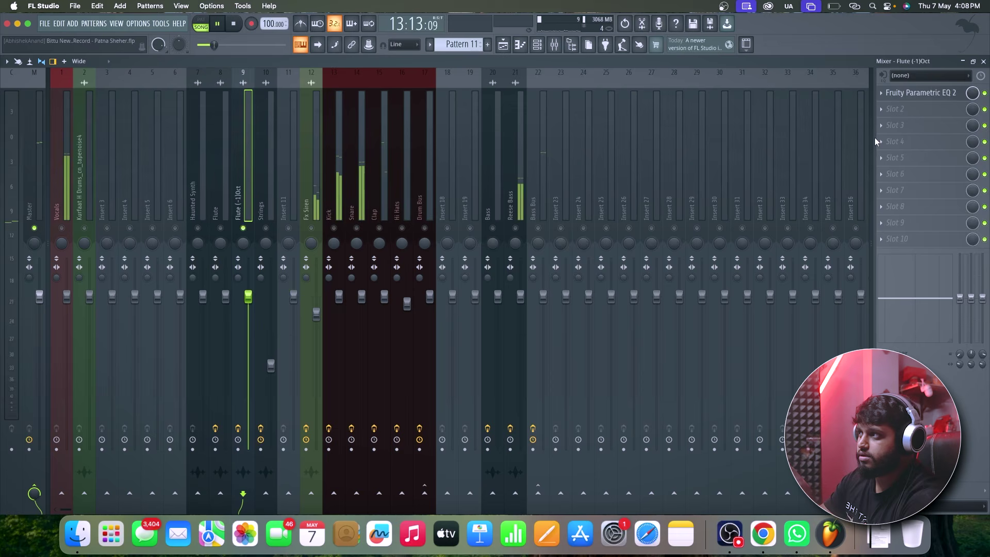
click(891, 109)
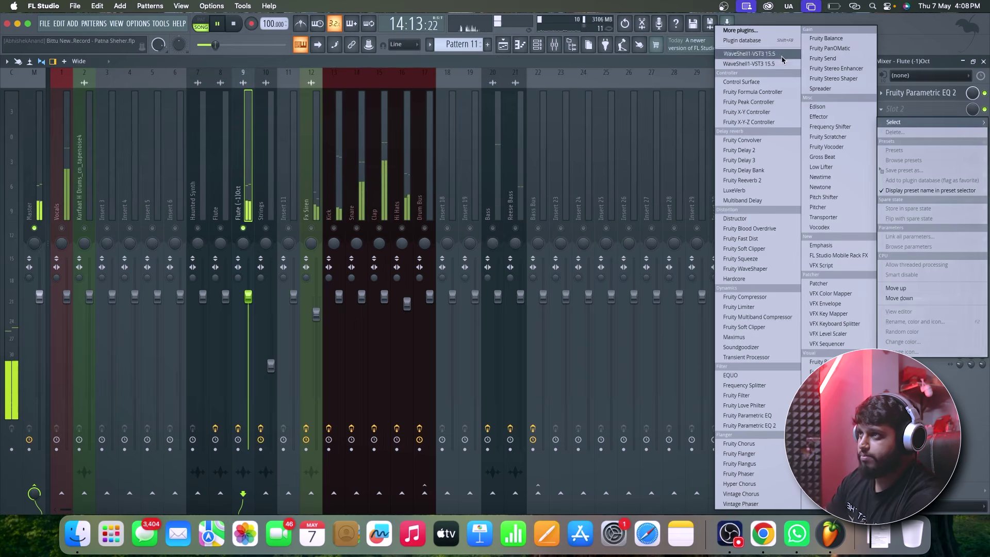
click(749, 53)
click(269, 186)
mouse_move(5, 299)
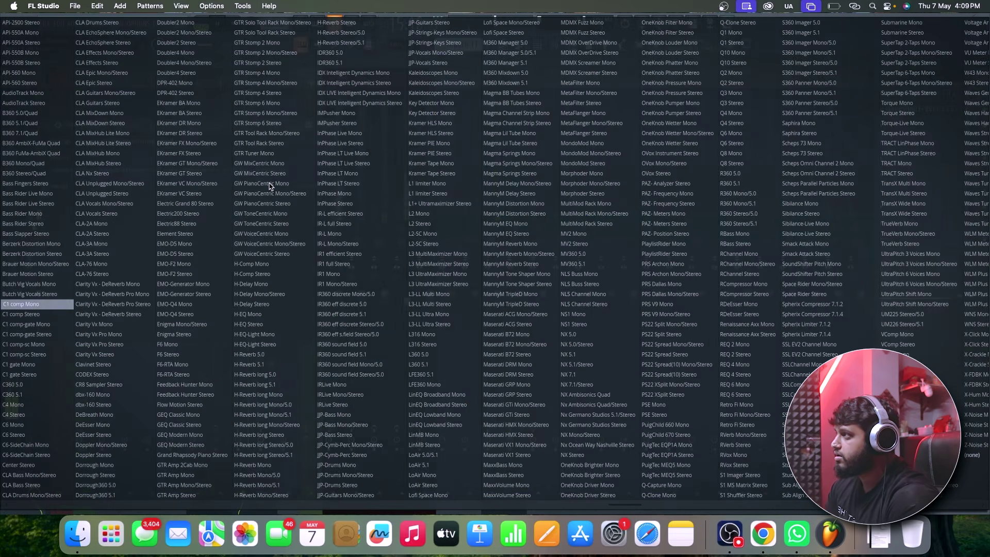
click(124, 233)
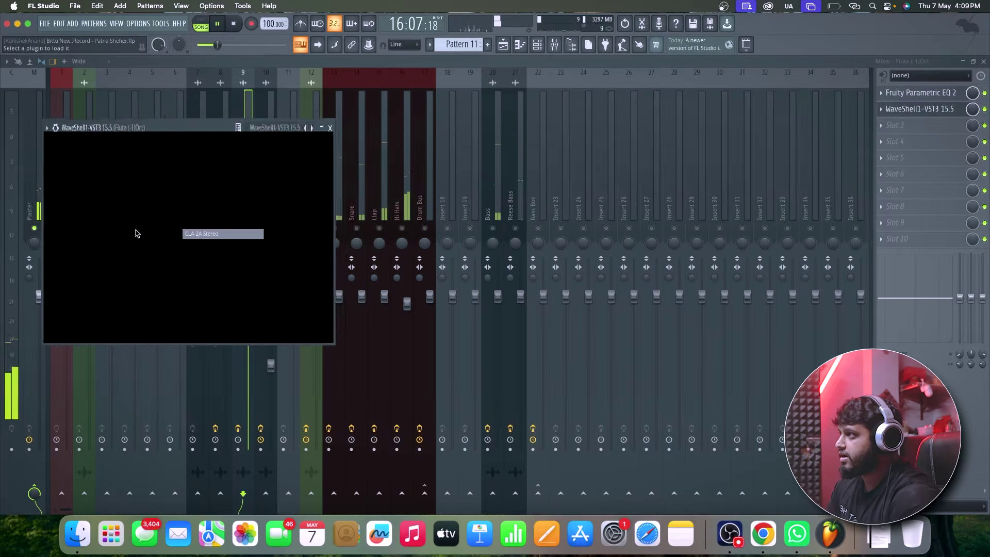
Step: Apply the Vox preset to the Flute (-1)Oct's CLA-2A, set Peak Reduction to about 58.8 during playback, close it and stop playback
click(232, 136)
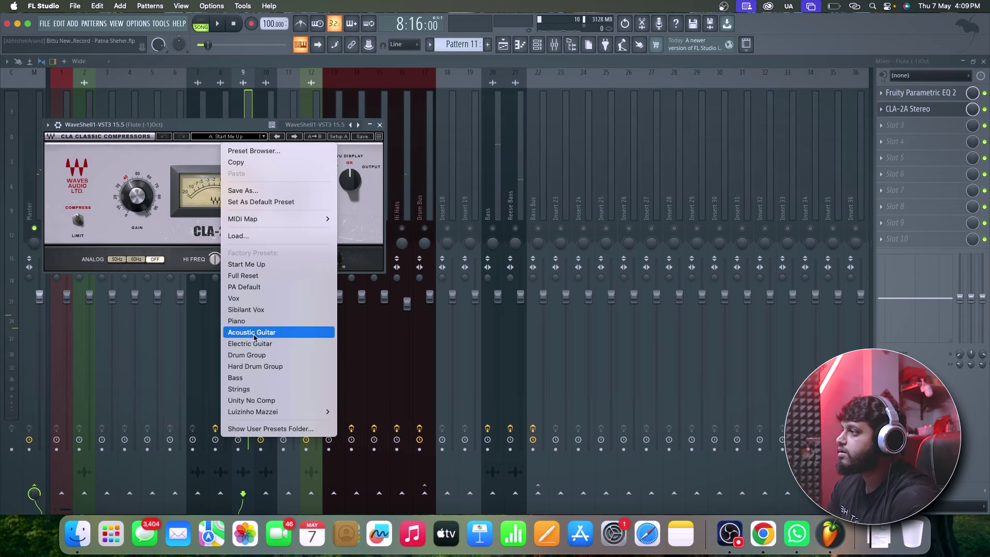
click(262, 300)
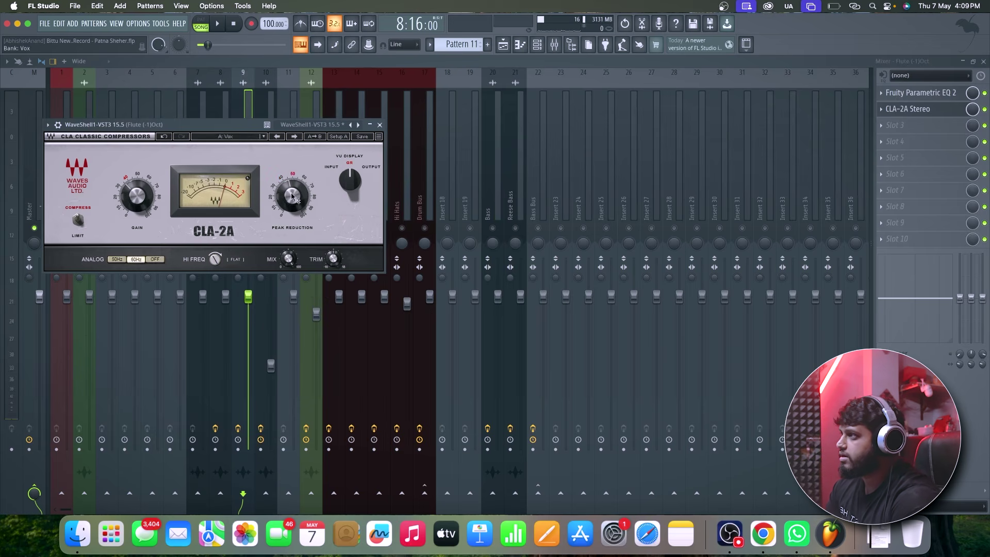
drag(216, 128, 550, 100)
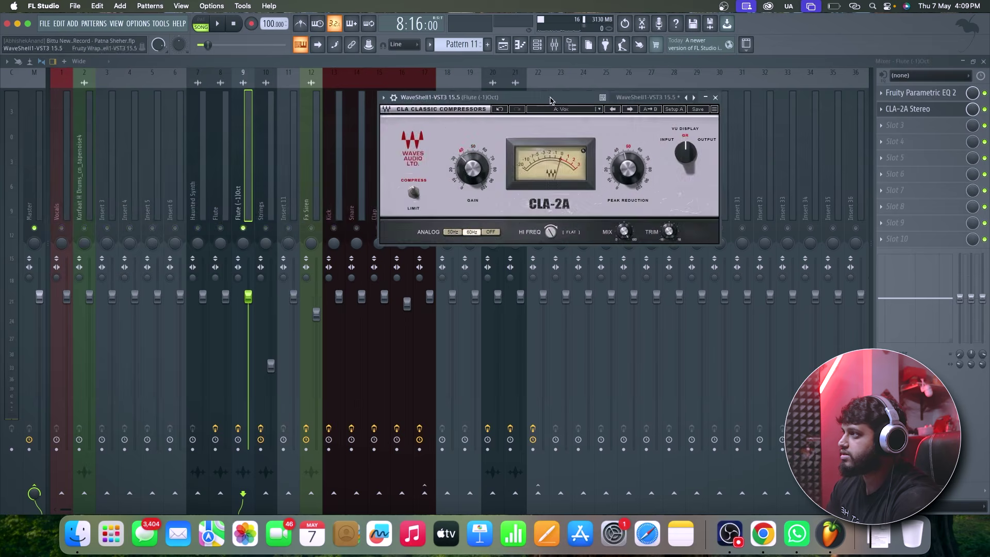
key(Escape)
click(921, 114)
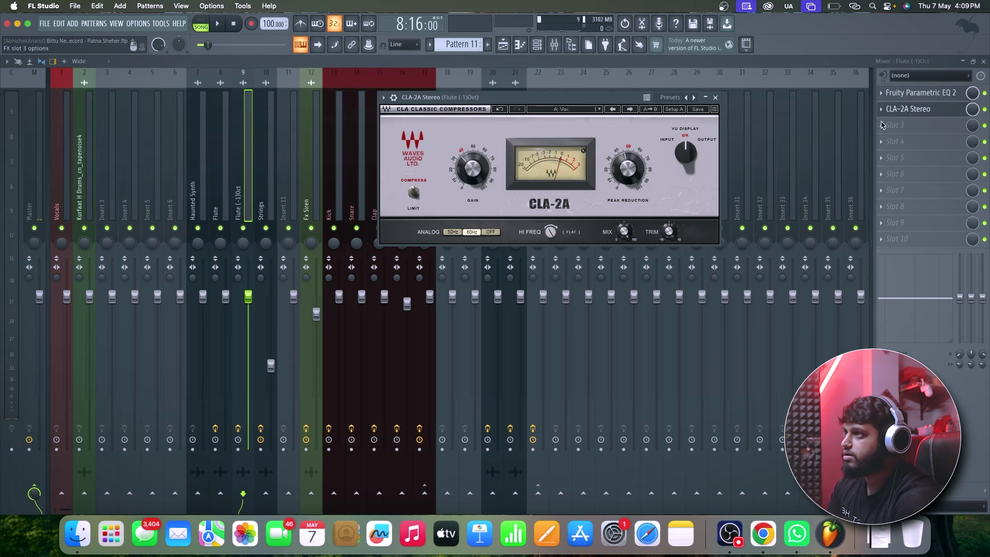
key(space)
click(628, 173)
drag(628, 168, 628, 156)
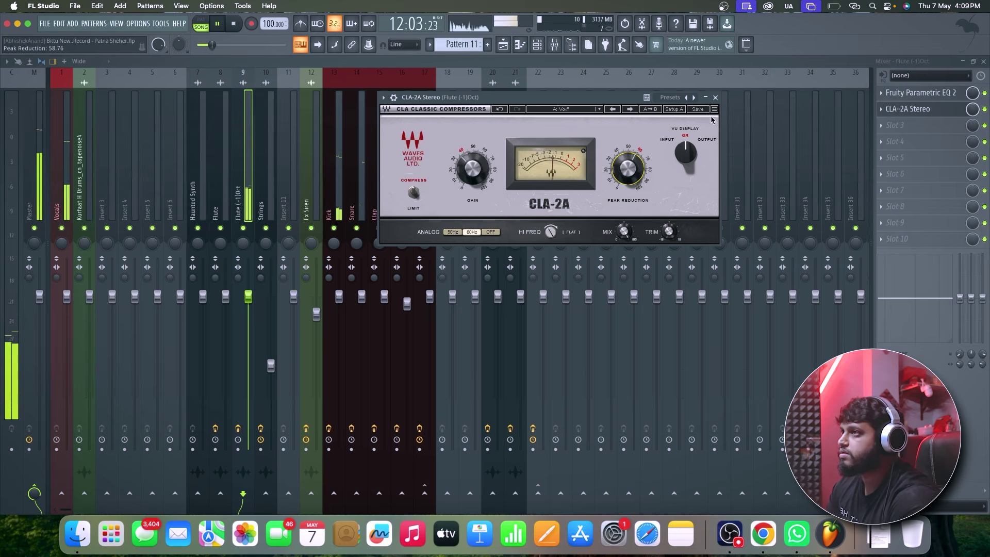
click(715, 98)
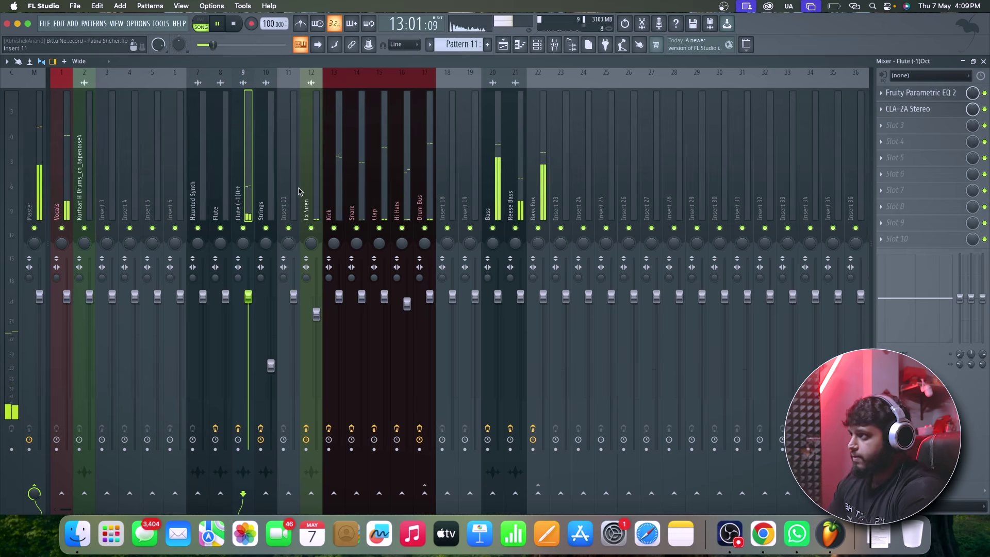
key(space)
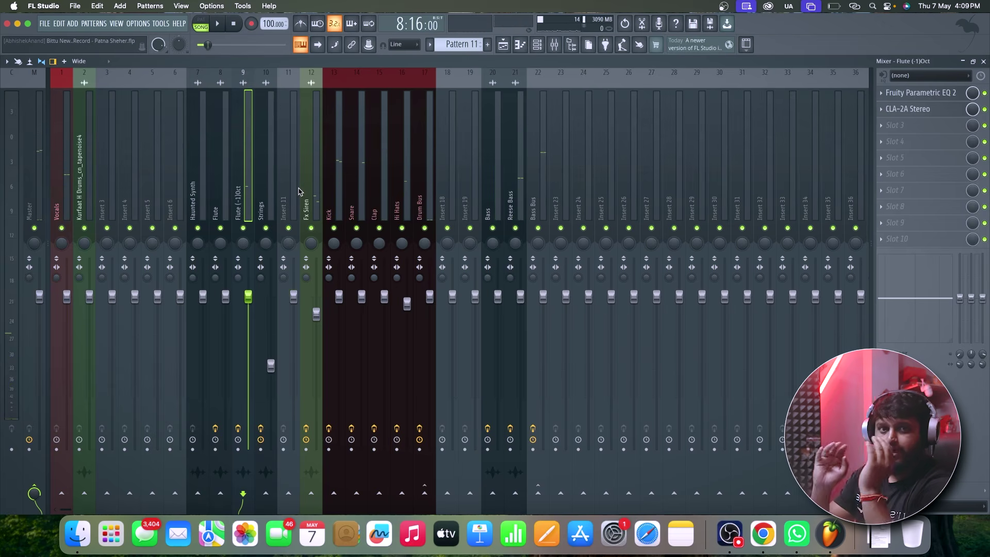
Step: Raise the Strings mixer fader slightly and load the Waves CLA-3A Stereo compressor from WaveShell1-VST3 15.5 into its third effect slot
click(267, 207)
click(899, 129)
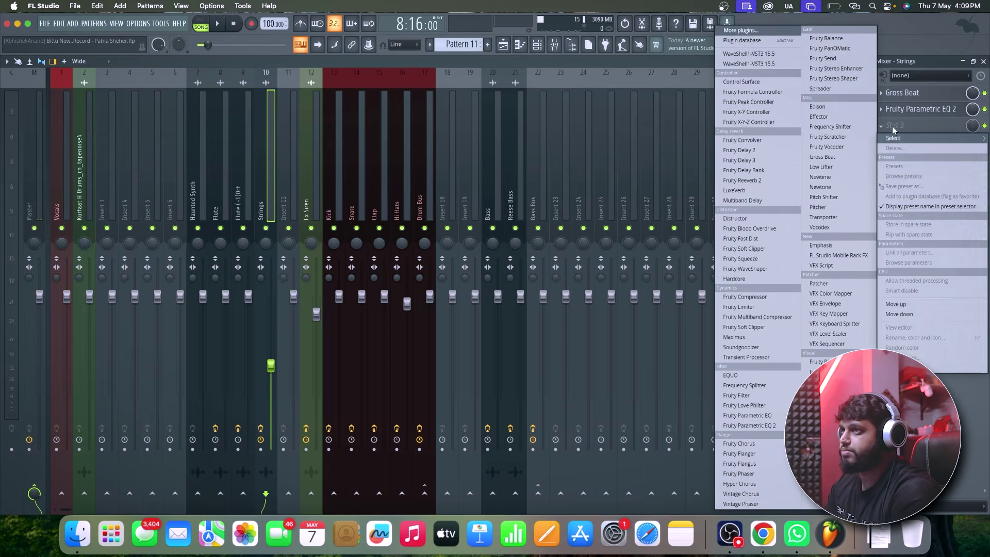
click(279, 261)
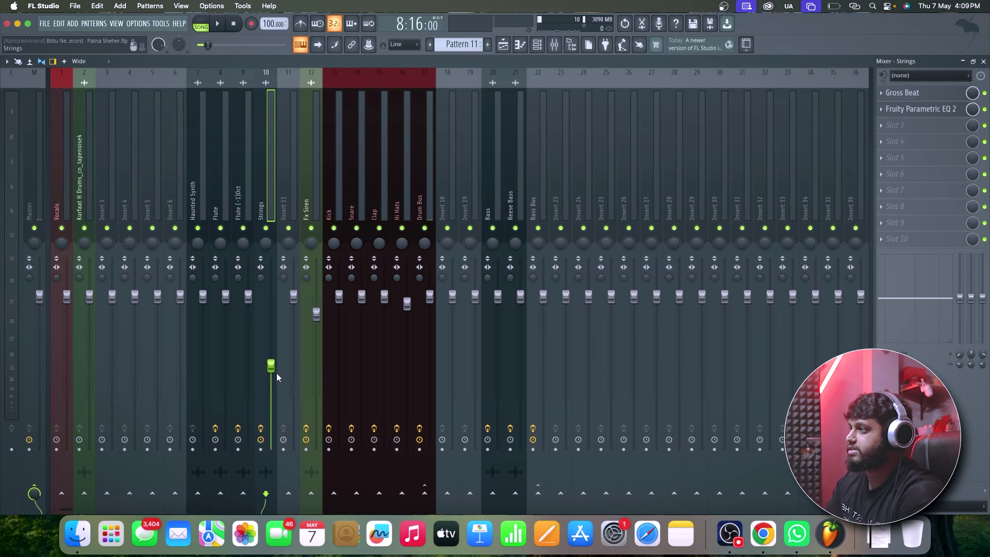
click(877, 128)
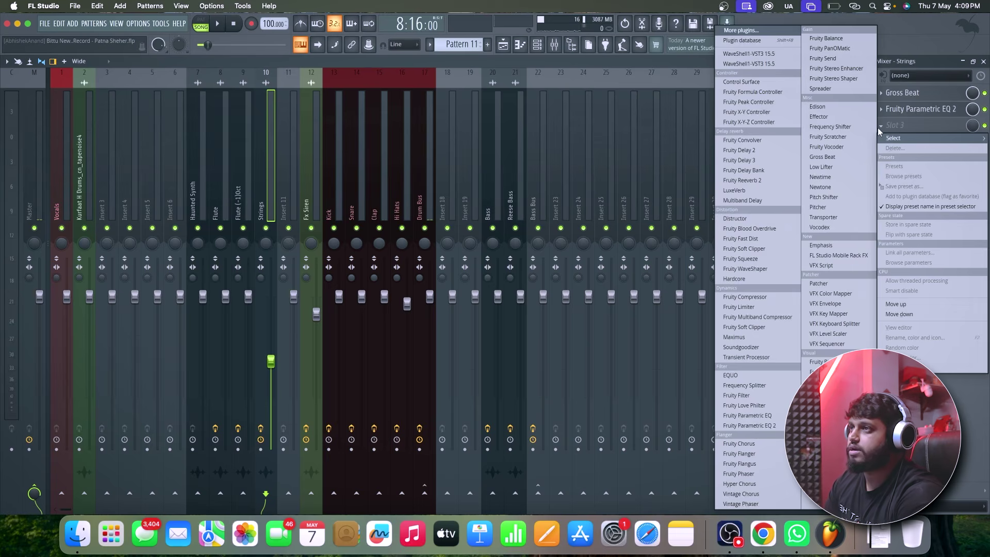
click(769, 63)
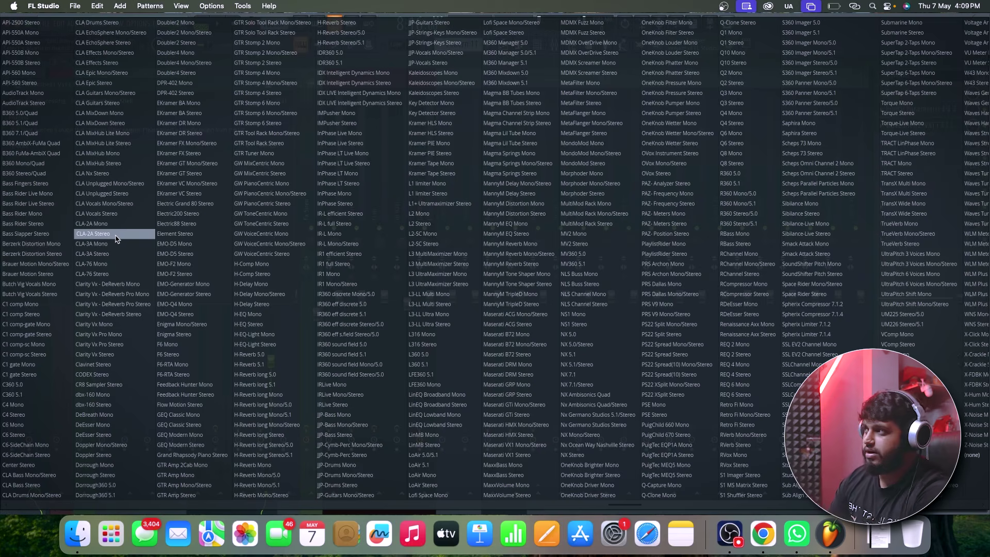
click(112, 254)
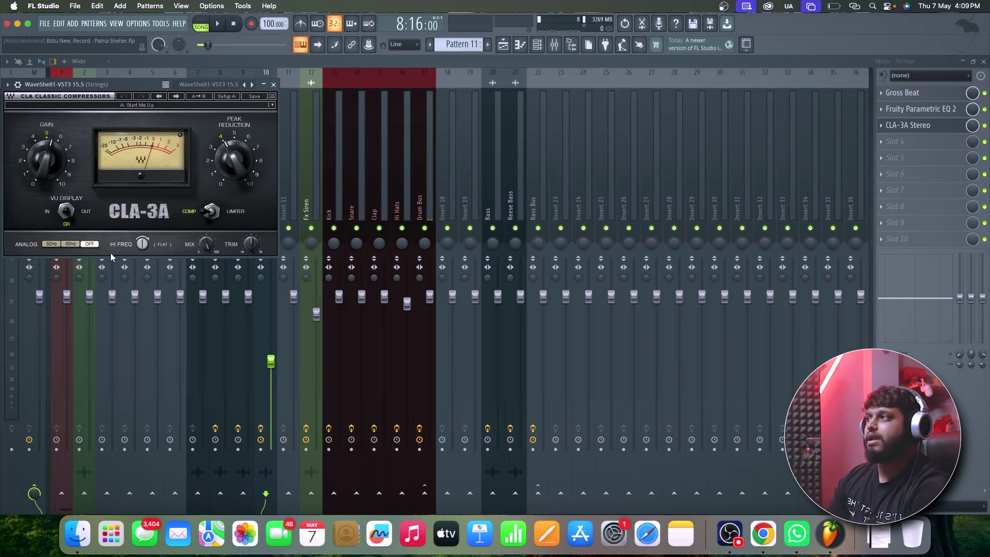
drag(162, 85, 644, 135)
Step: Start playback and apply the Vox preset to the Strings track's CLA-3A
key(space)
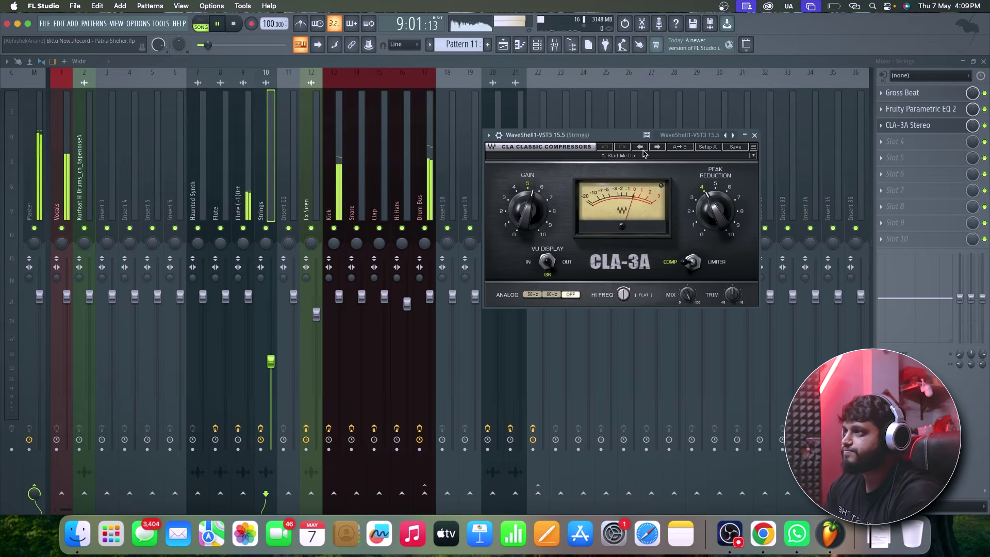
click(644, 154)
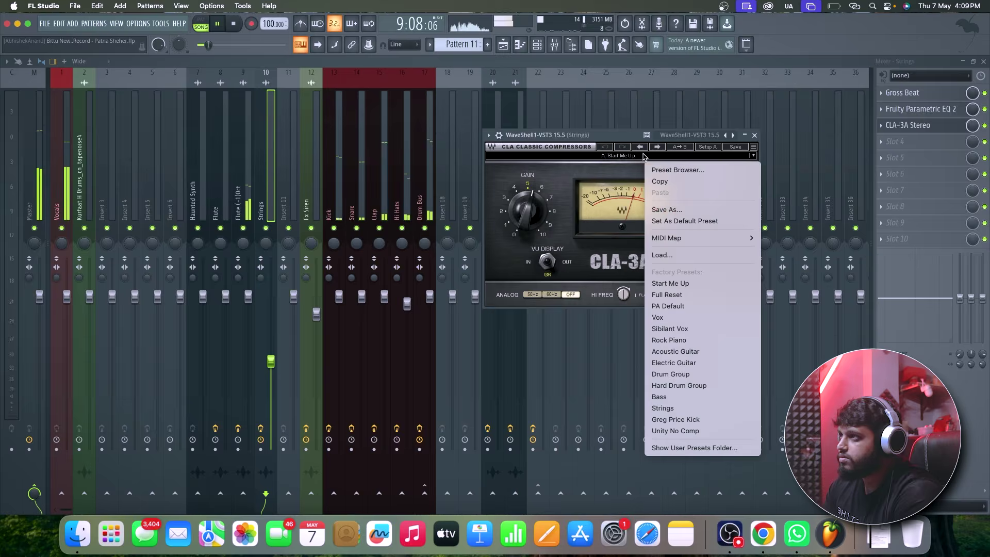
click(678, 321)
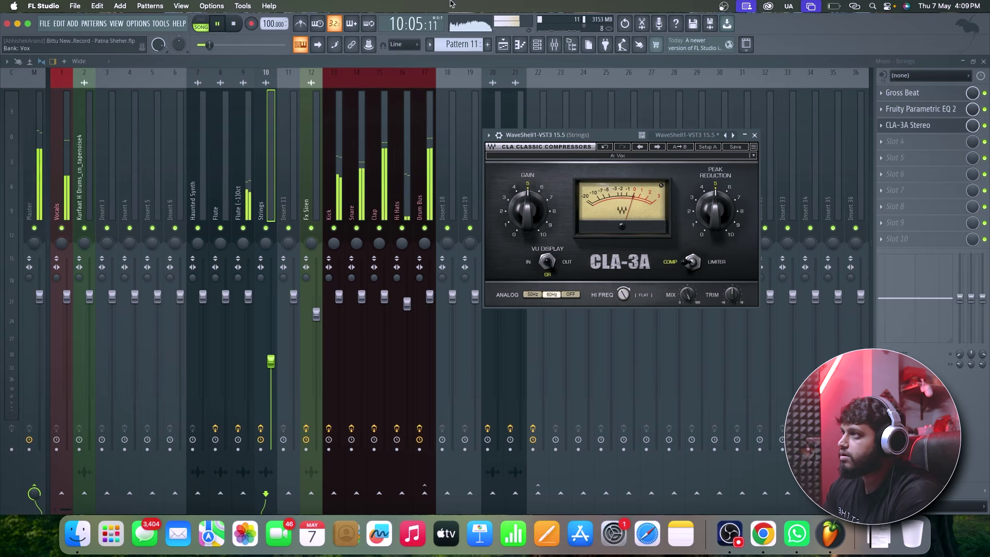
Step: Restart playlist playback from bar 21, at the start of the second Strings clip, and return to the mixer
click(505, 46)
scroll(428, 268, down, 5)
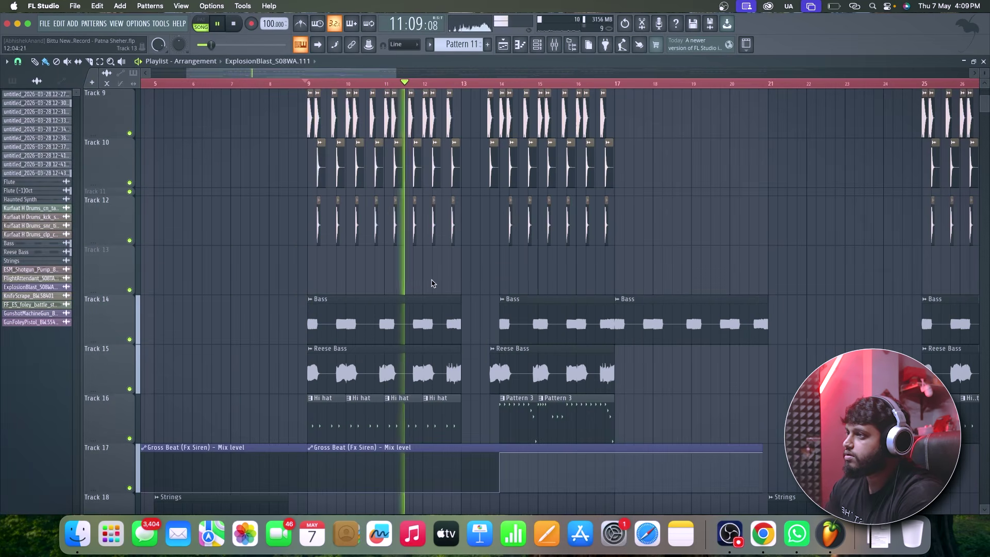
scroll(433, 283, down, 9)
scroll(782, 103, up, 5)
key(space)
click(770, 84)
key(space)
key(F9)
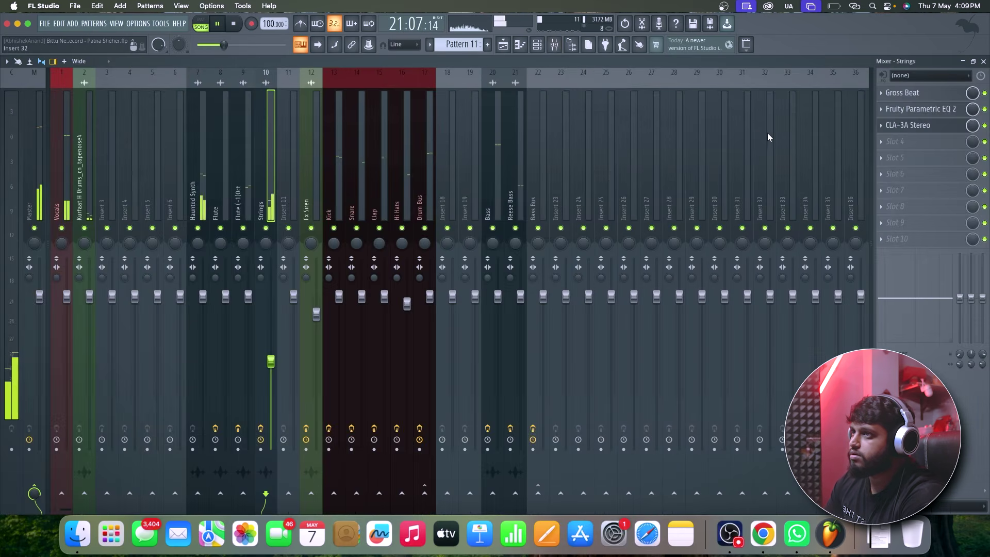
Step: Raise the Peak Reduction on the Strings track's CLA-3A, audition it during playback and close the compressor
click(907, 126)
key(space)
drag(716, 210, 715, 197)
key(space)
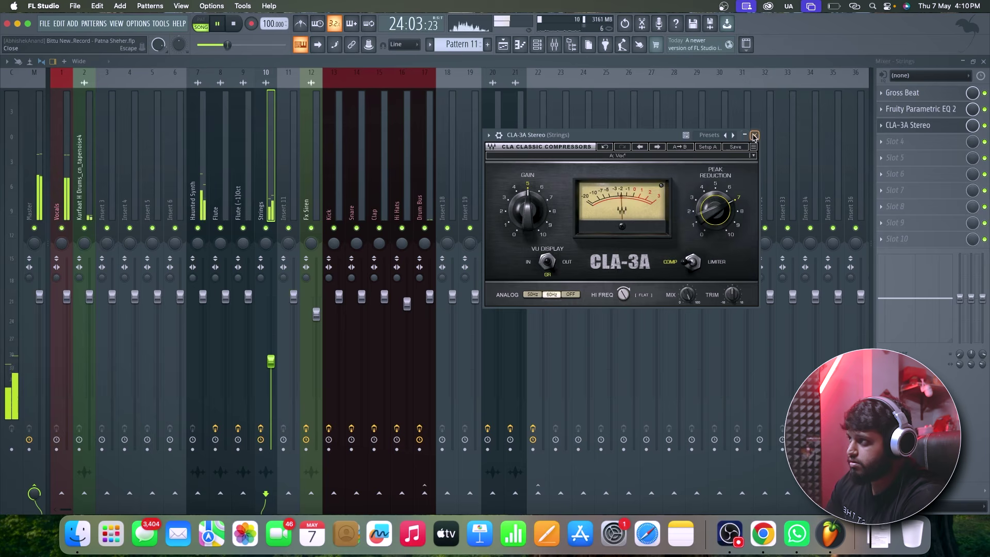
click(754, 135)
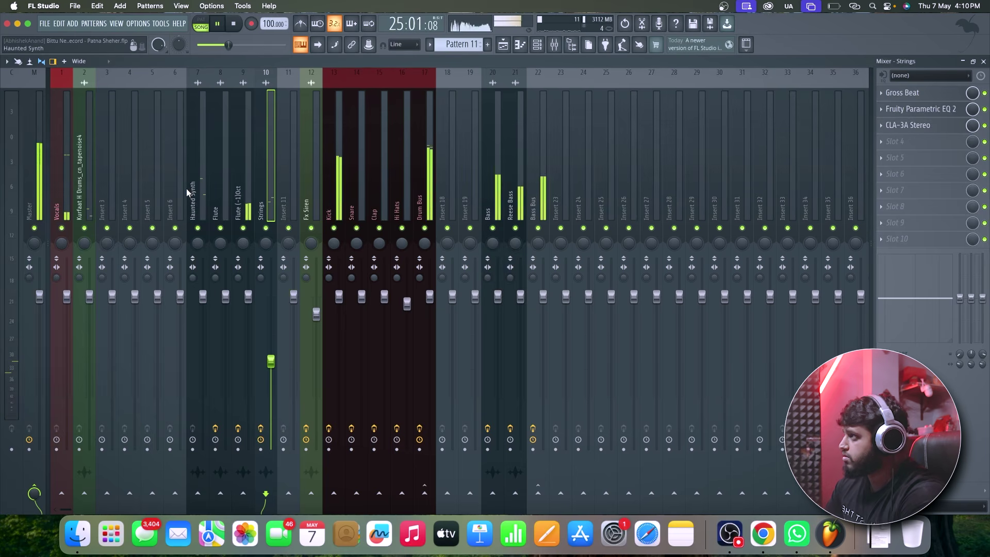
Step: Select the Flute (-1)Oct mixer track, check the Mac's battery status and stop playback
click(240, 193)
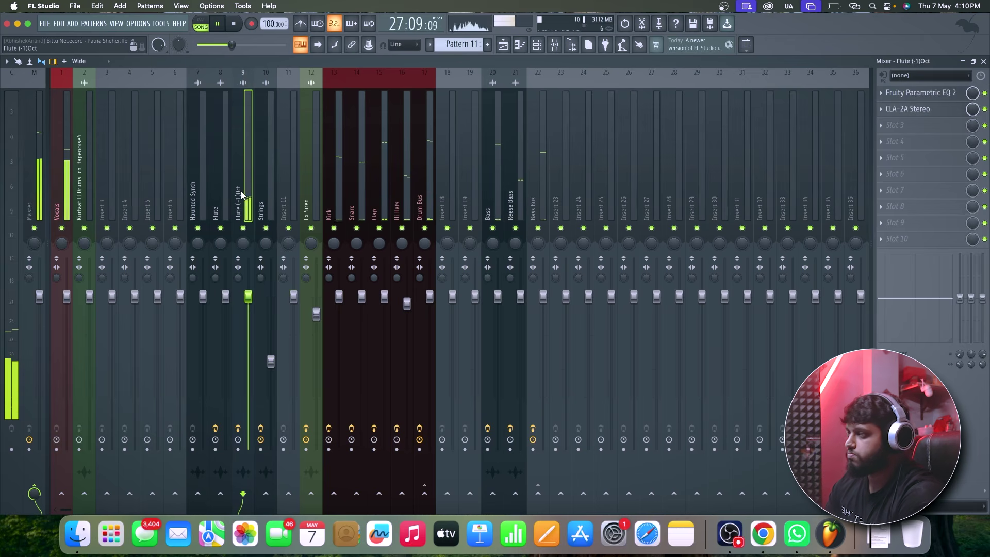
click(834, 6)
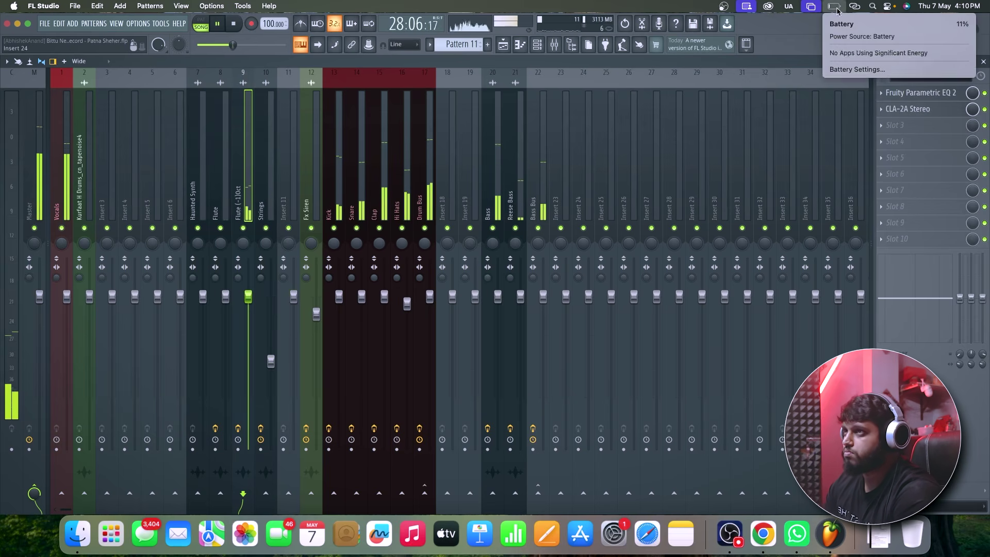
click(835, 6)
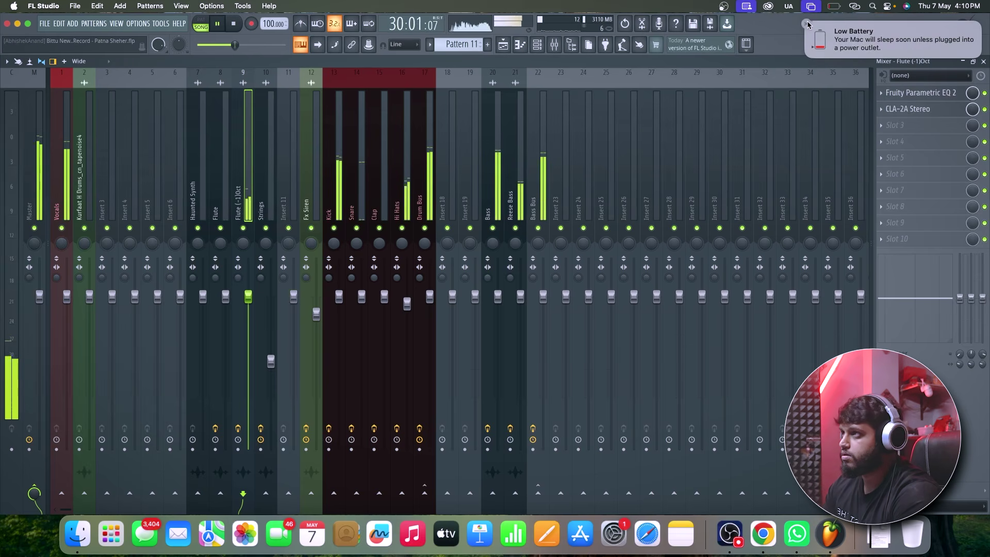
key(space)
Step: Load Fruity Parametric EQ 2 into the first effect slot of the Haunted Synth mixer track
click(260, 205)
click(217, 210)
click(244, 201)
click(261, 196)
click(217, 206)
click(195, 213)
click(894, 96)
click(758, 289)
Step: Change band 1 of the Haunted Synth's Parametric EQ 2 to High pass during playback and close the EQ
key(space)
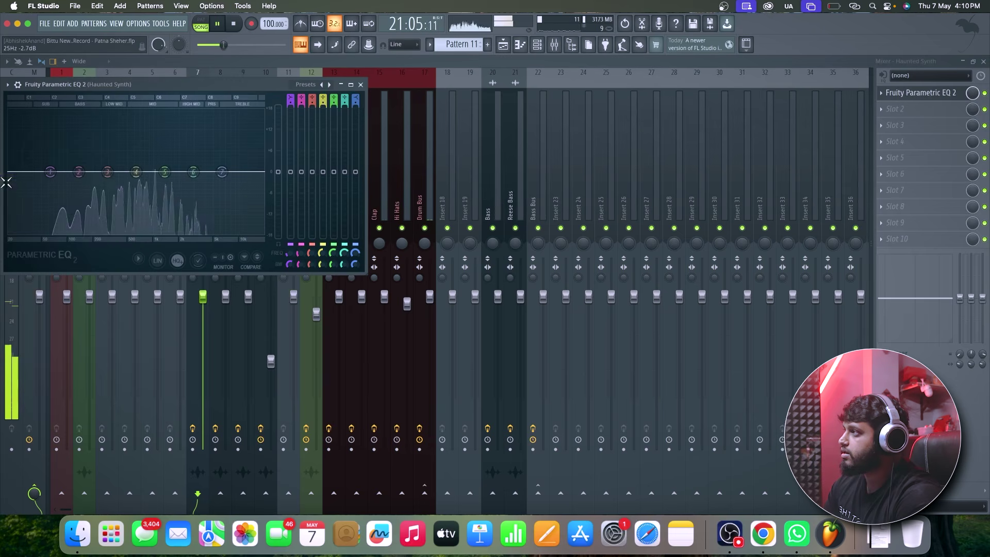
right_click(50, 171)
mouse_move(66, 199)
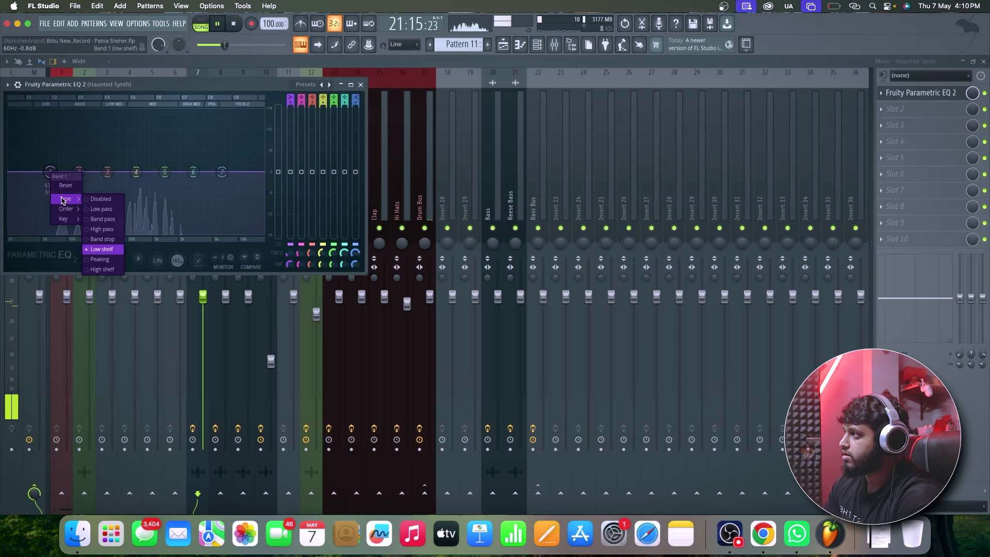
click(103, 229)
key(space)
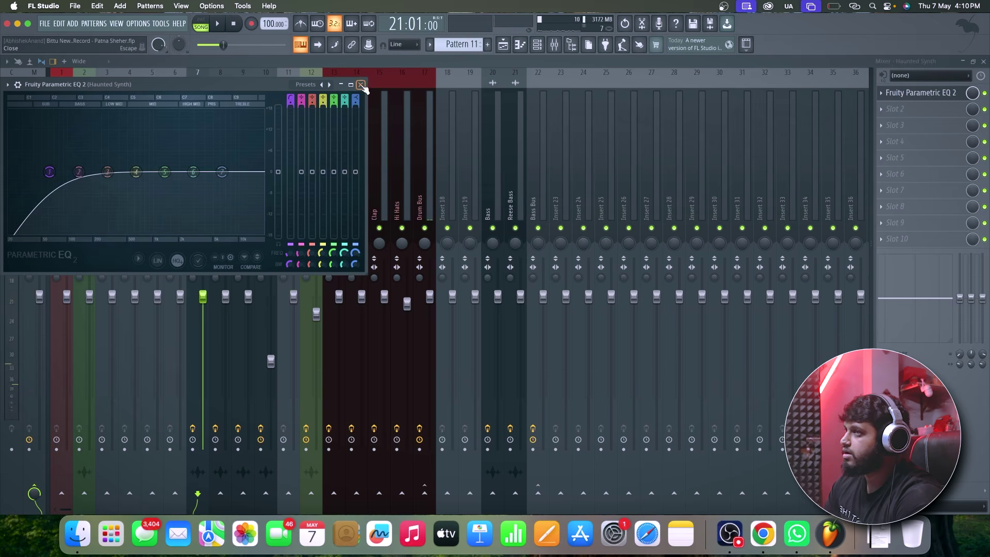
click(361, 84)
Step: Load the Waves CLA-3A Stereo compressor from WaveShell1-VST3 15.5 into the Haunted Synth's second effect slot
click(895, 109)
click(758, 64)
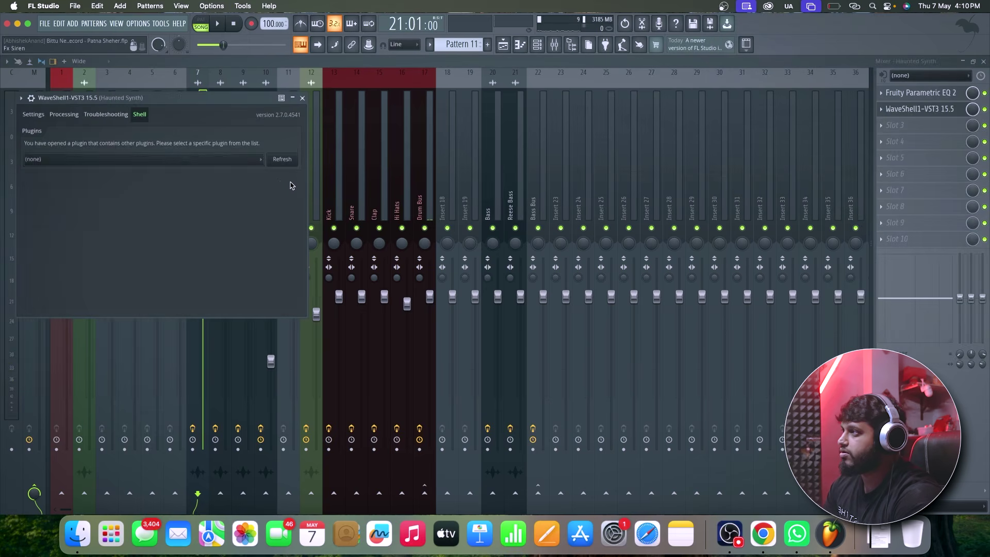
click(243, 162)
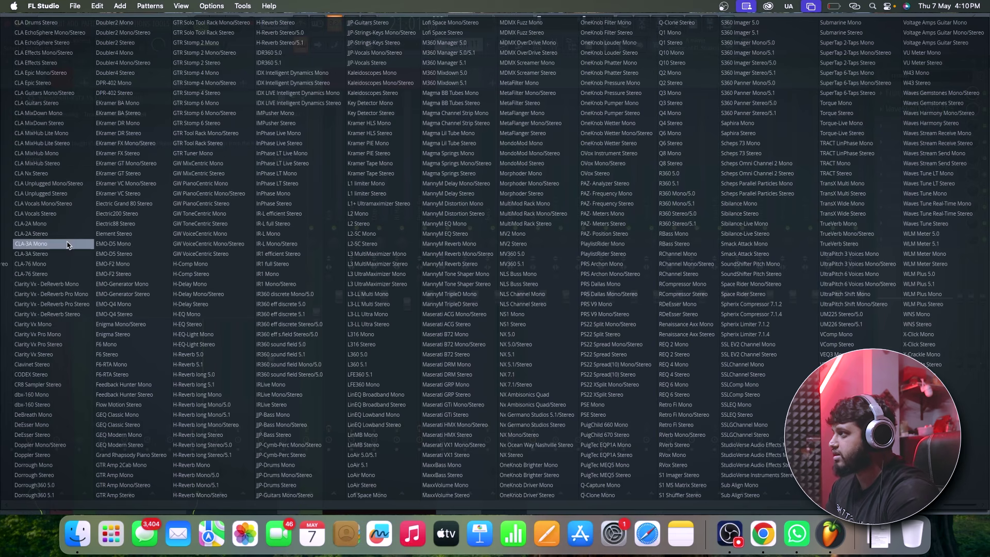
click(34, 254)
drag(143, 102, 461, 147)
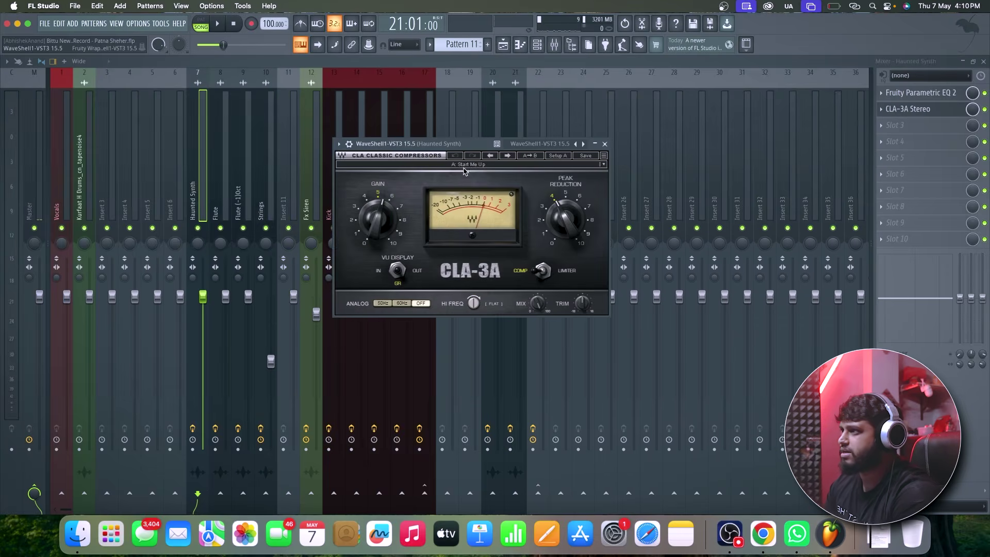
Step: Apply the Rock Piano preset to the Haunted Synth's CLA-3A and set Gain to about 4.2 and Peak Reduction to about 7.0 during playback
click(466, 166)
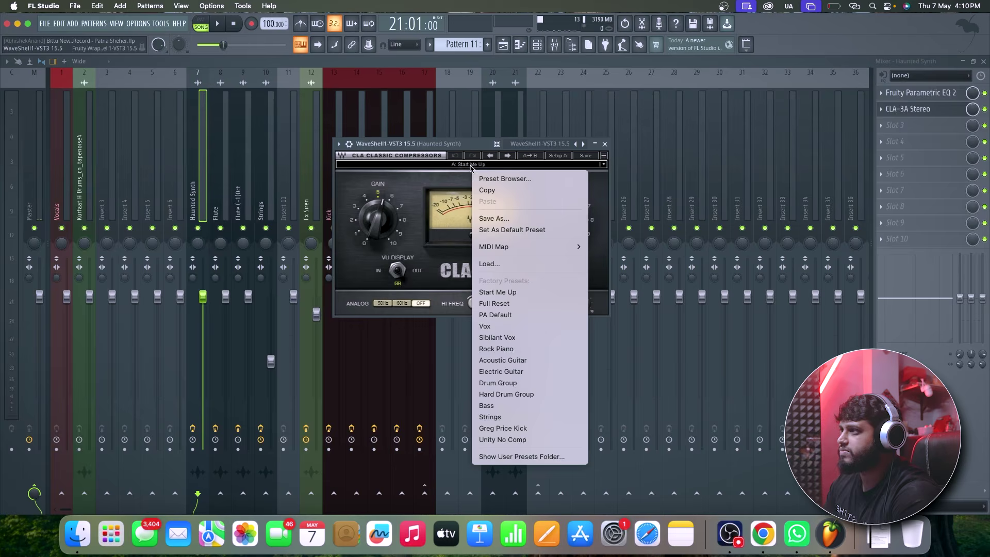
click(525, 353)
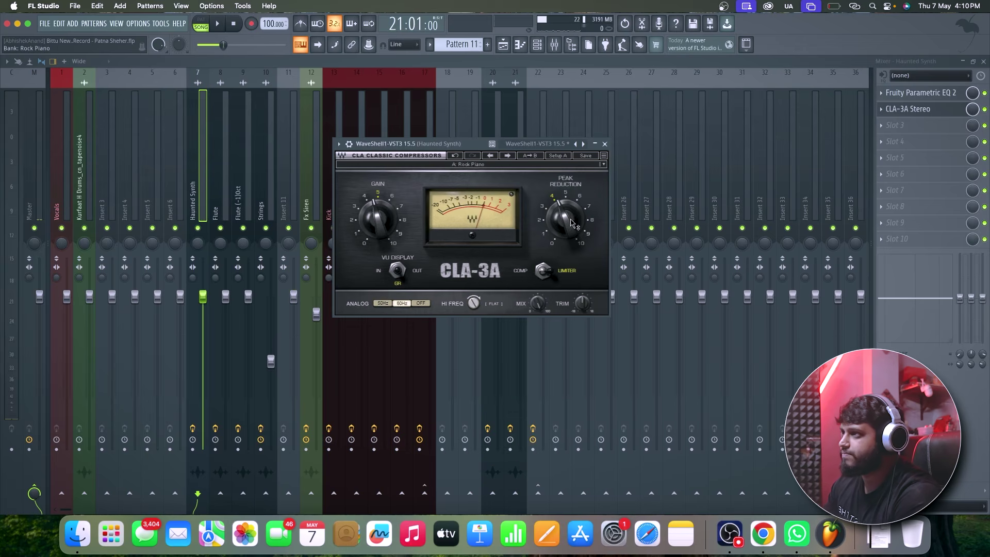
key(space)
drag(565, 220, 566, 202)
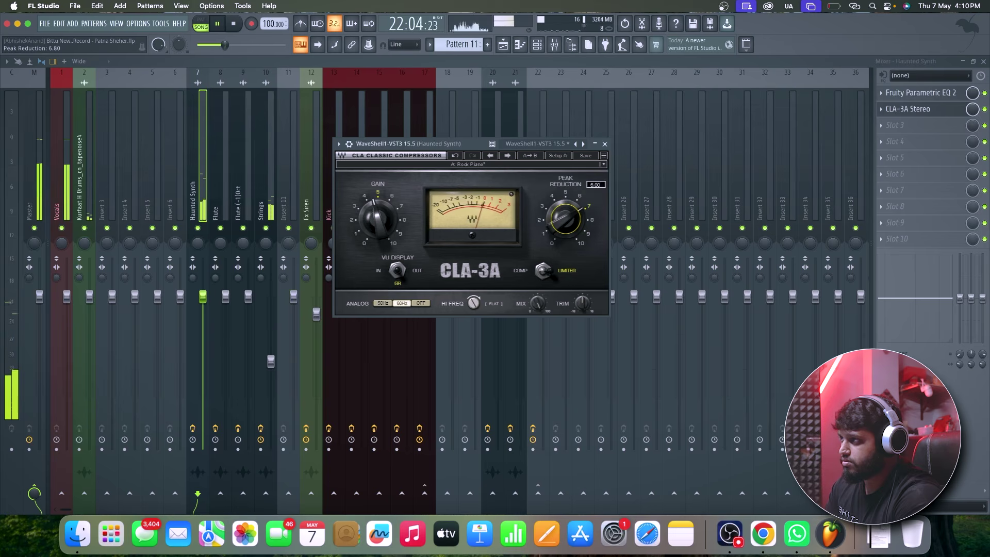
drag(379, 231, 379, 238)
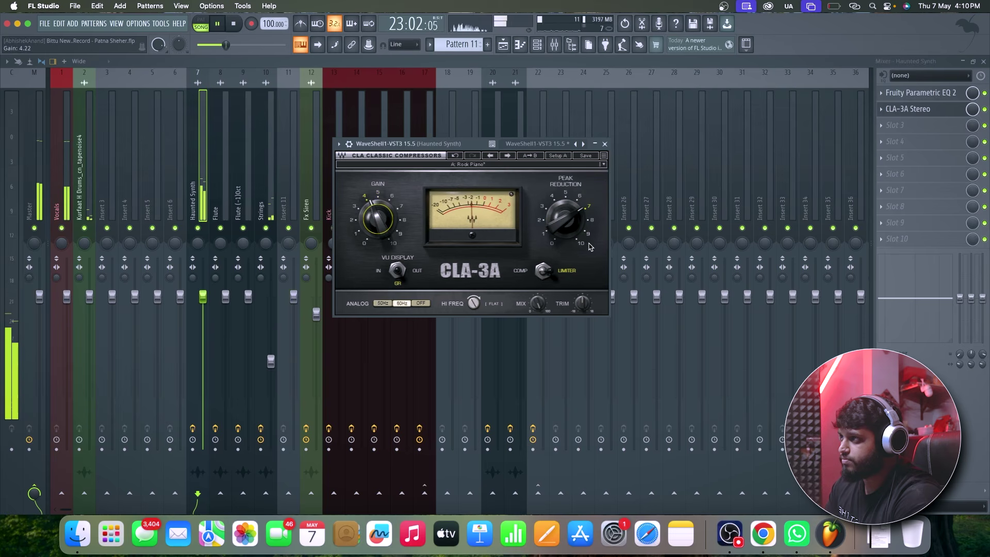
drag(562, 228, 561, 226)
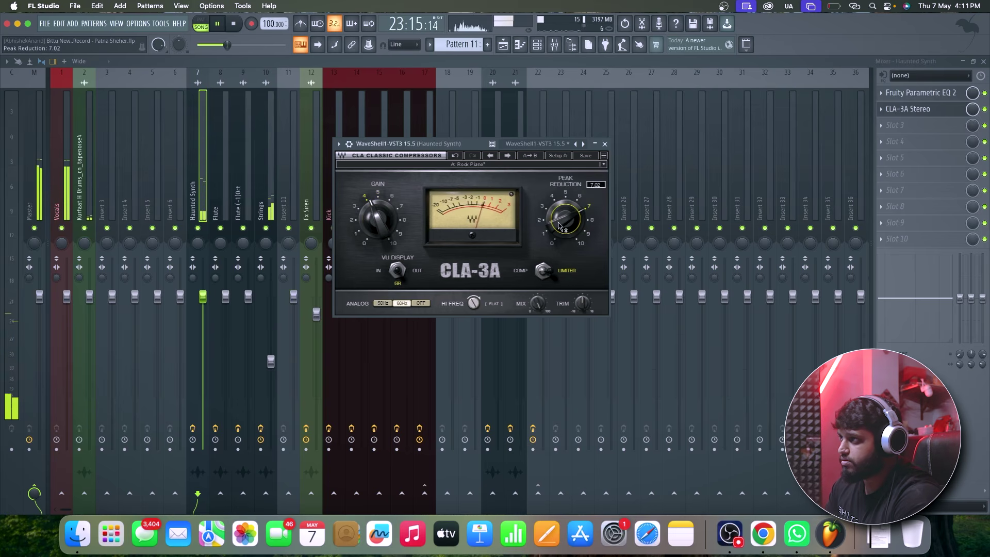
click(605, 144)
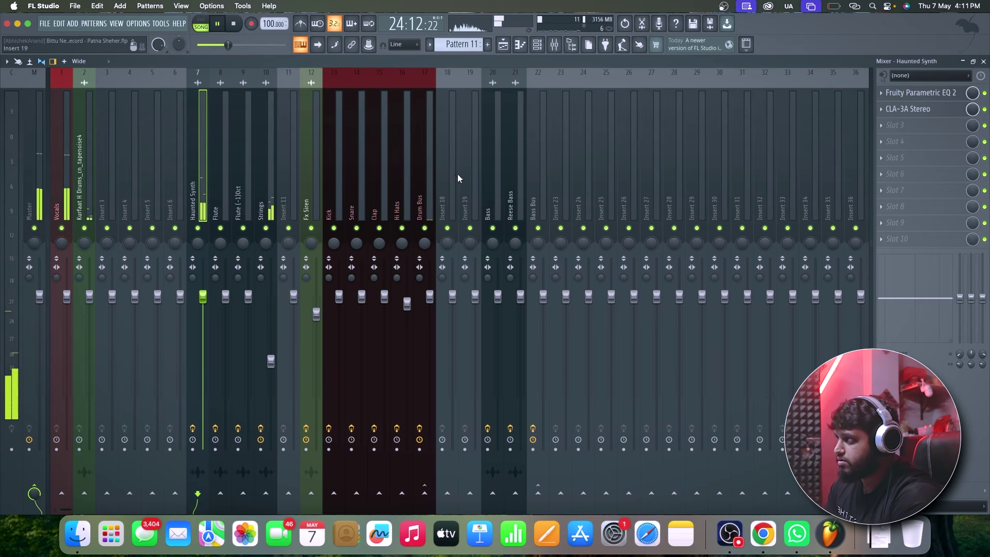
key(space)
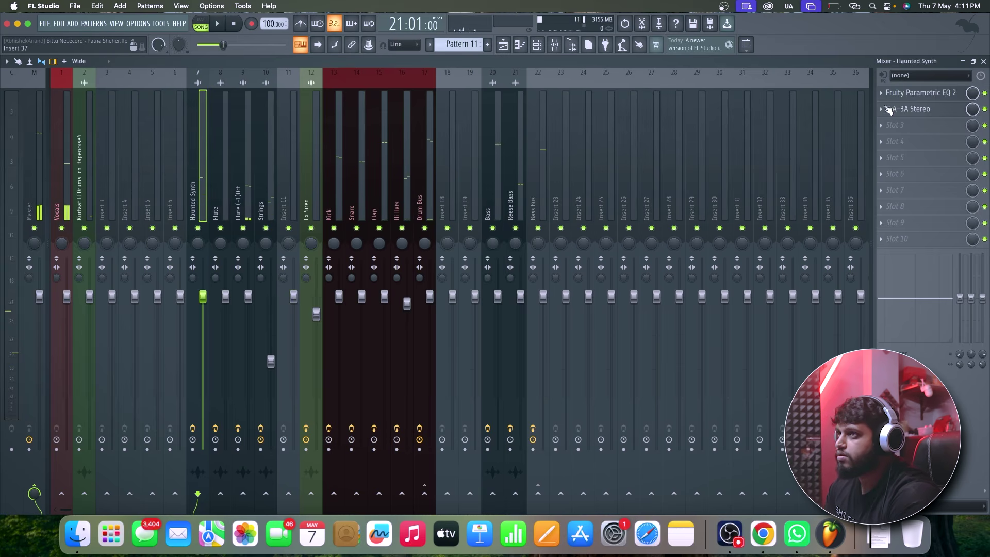
Step: Reopen the Haunted Synth's CLA-3A, lower Peak Reduction slightly, set Gain to about 3.5 during playback, close it and stop playback
click(889, 110)
drag(397, 223, 398, 222)
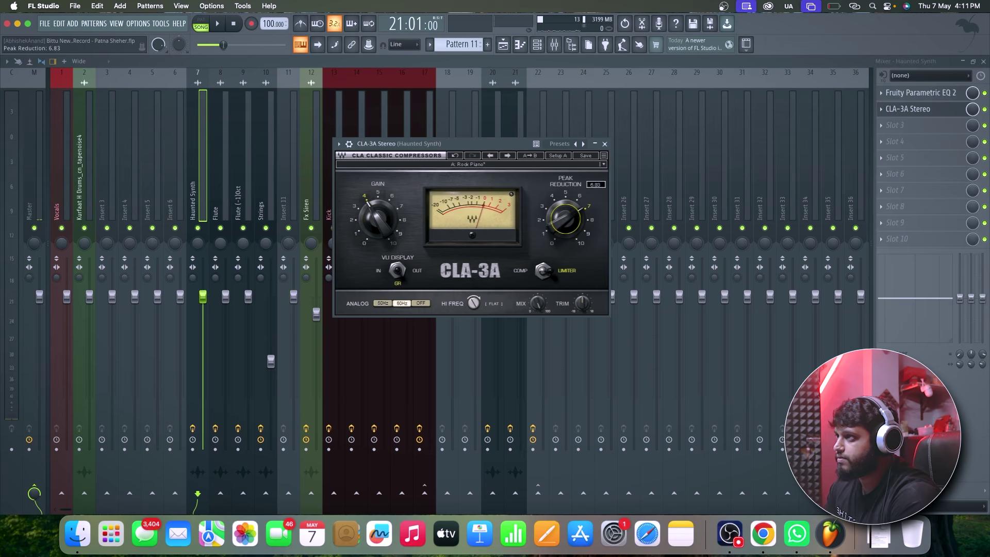
drag(564, 223, 564, 226)
key(space)
drag(381, 235, 381, 238)
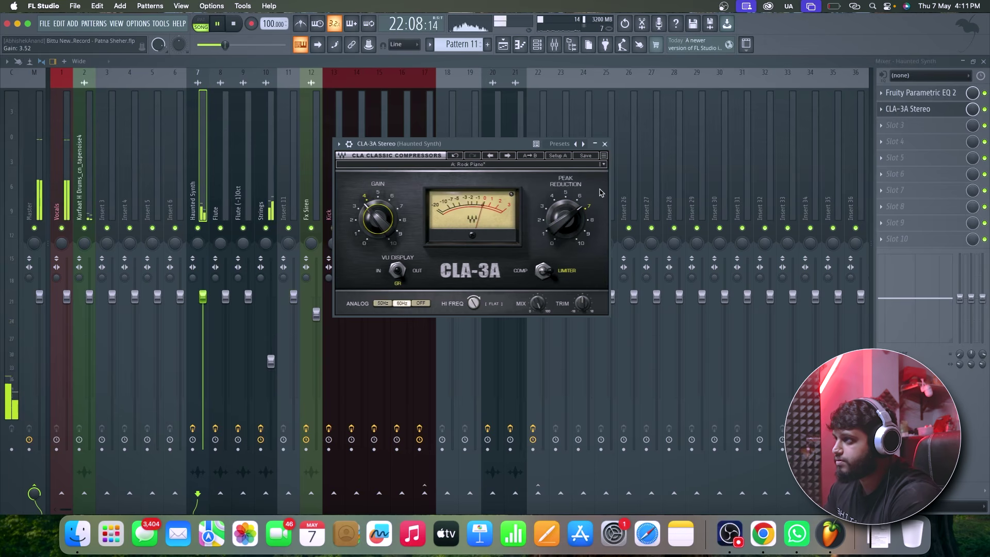
click(605, 144)
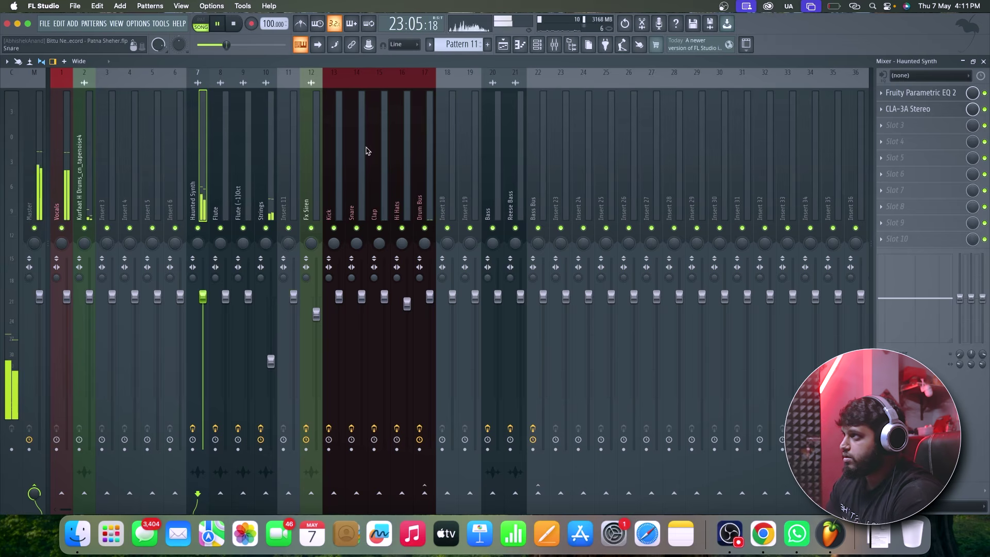
key(space)
Step: Route the Haunted Synth, Flute, Flute (-1)Oct and Strings mixer tracks only to Insert 25
drag(196, 200, 262, 205)
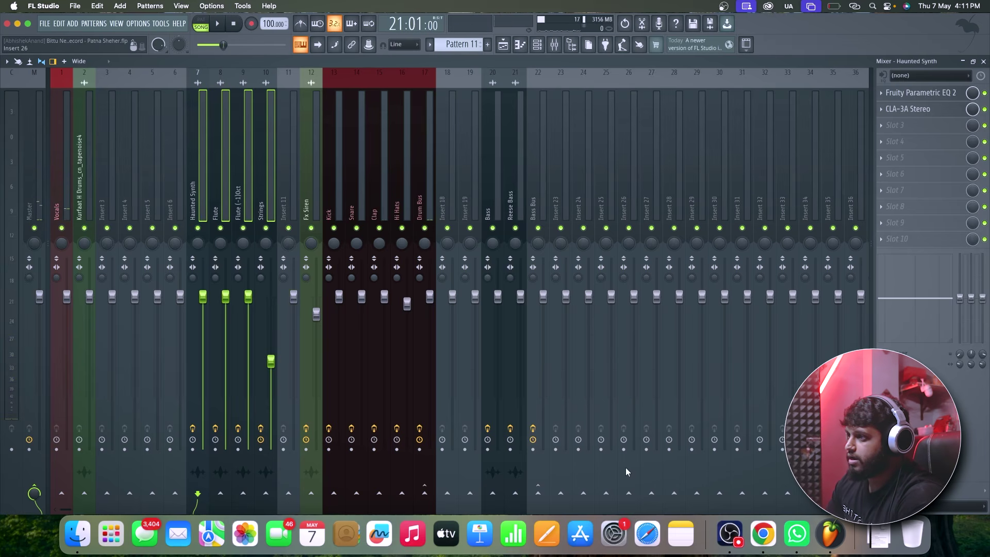
right_click(606, 493)
click(643, 483)
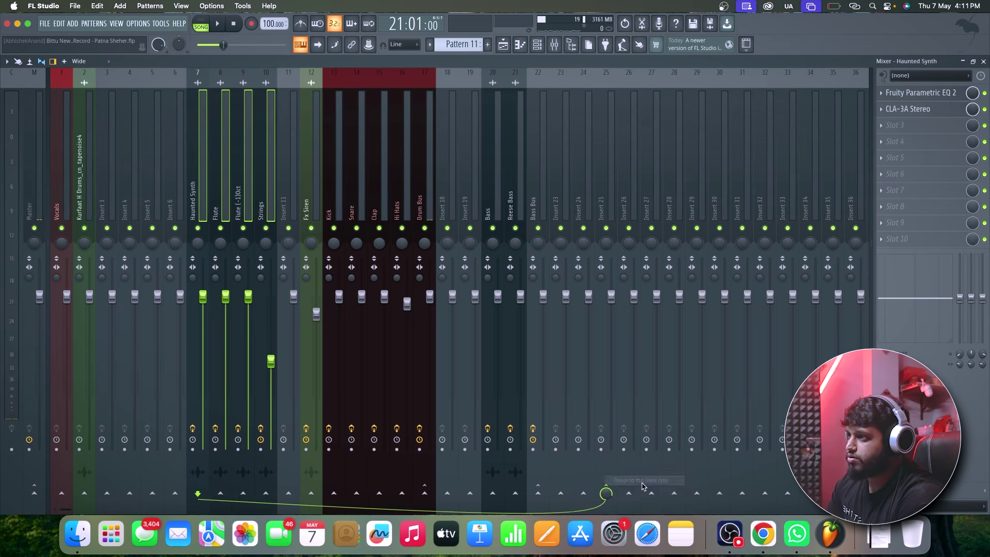
Step: Move the new bus track directly before Haunted Synth in the mixer and name it INS BUS
drag(598, 219, 199, 213)
double_click(197, 212)
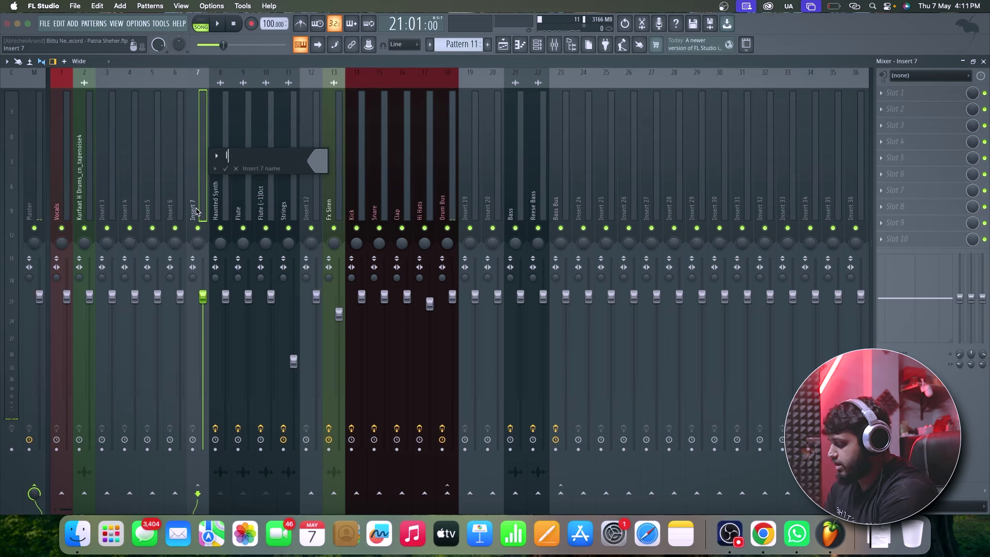
text(INS BUS)
key(Return)
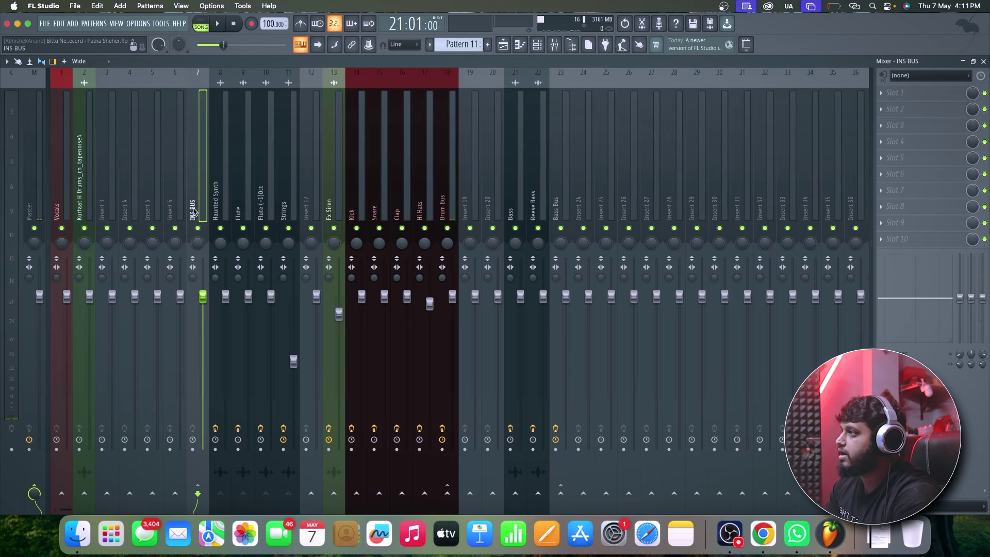
Step: Colour the INS BUS, Haunted Synth, Flute, Flute (-1)Oct and Strings mixer tracks olive yellow and briefly play the song to check the routing
drag(198, 211, 288, 212)
right_click(298, 69)
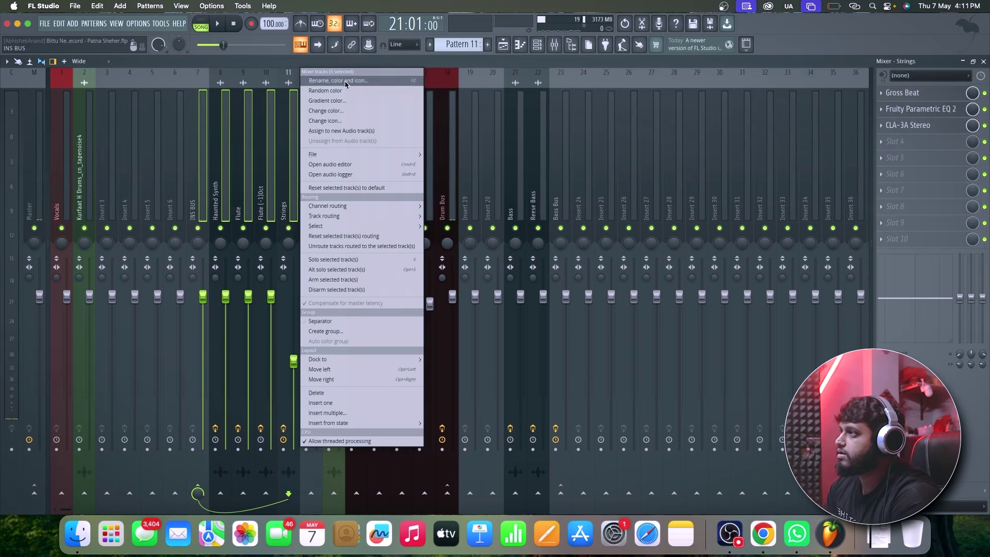
click(360, 77)
click(360, 76)
click(467, 148)
key(Return)
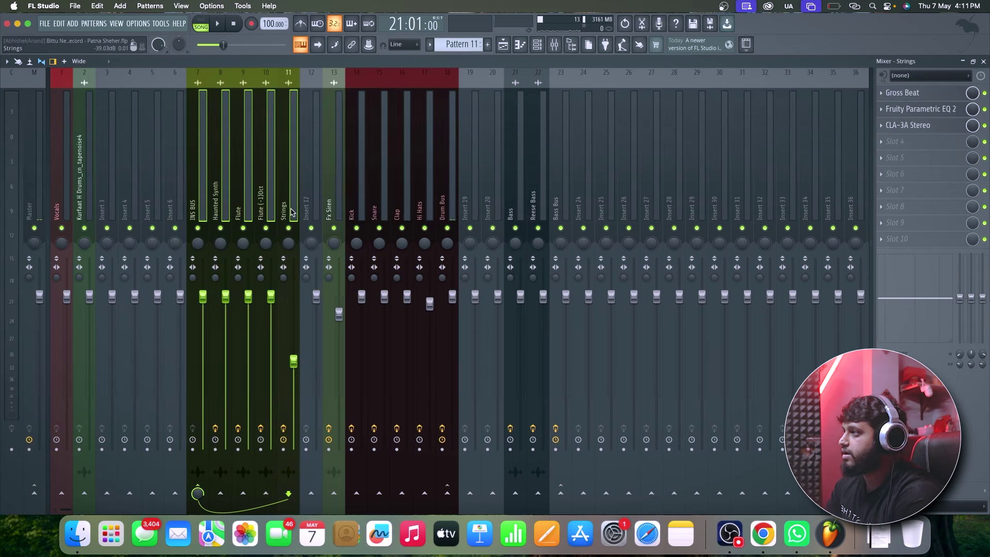
key(space)
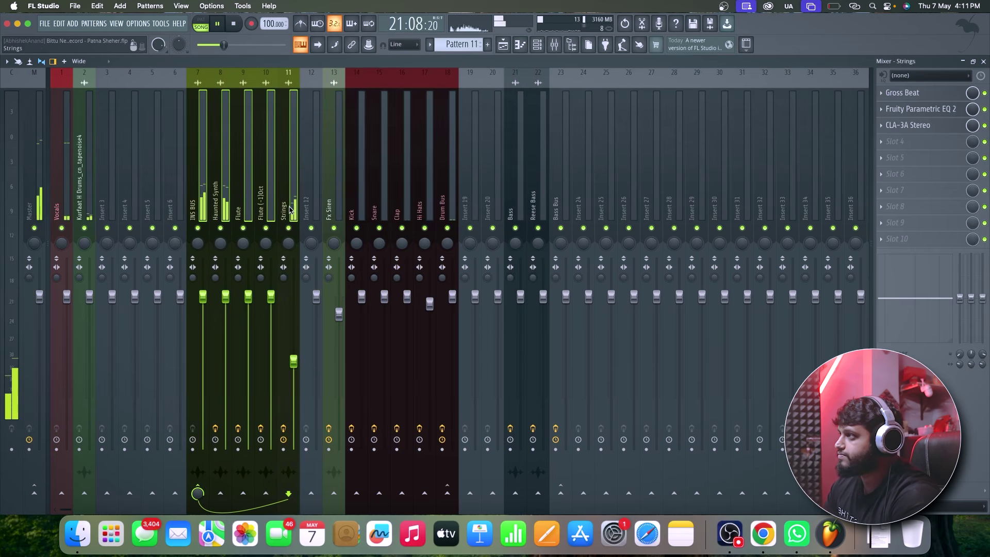
key(space)
Step: Load Fruity Parametric EQ 2 into the first effect slot of INS BUS and apply the 40Hz + 18kHz cut preset
click(197, 208)
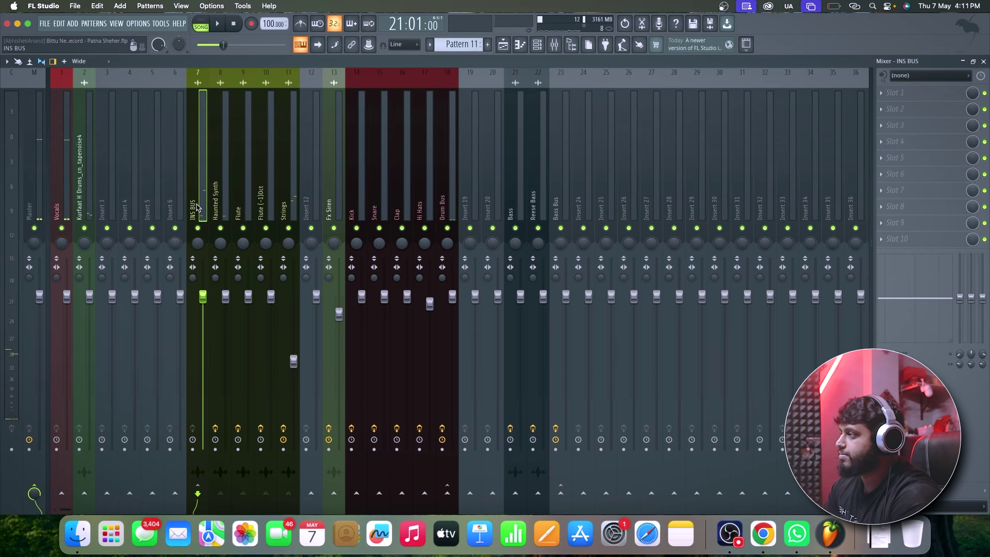
mouse_move(197, 208)
mouse_down()
mouse_move(176, 208)
mouse_move(198, 219)
mouse_up()
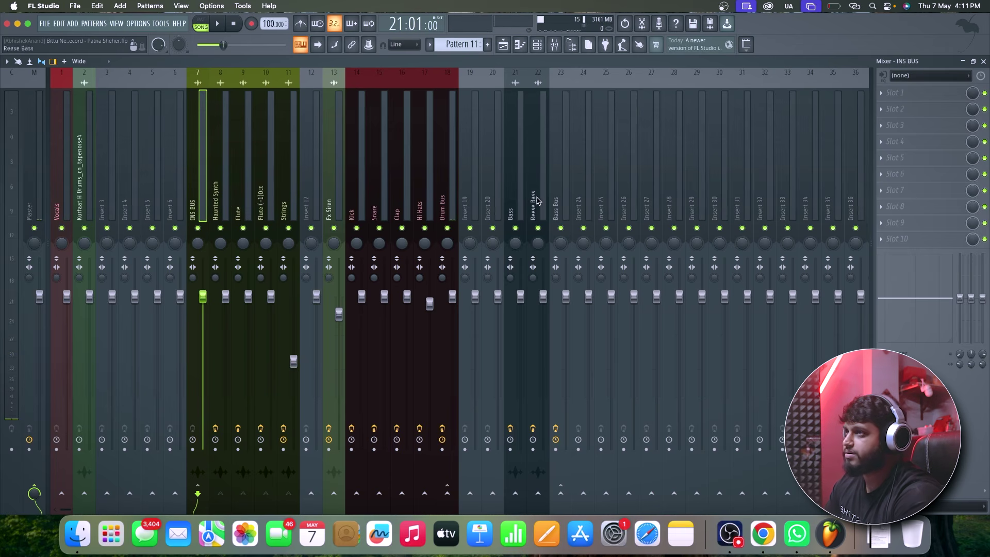
click(908, 92)
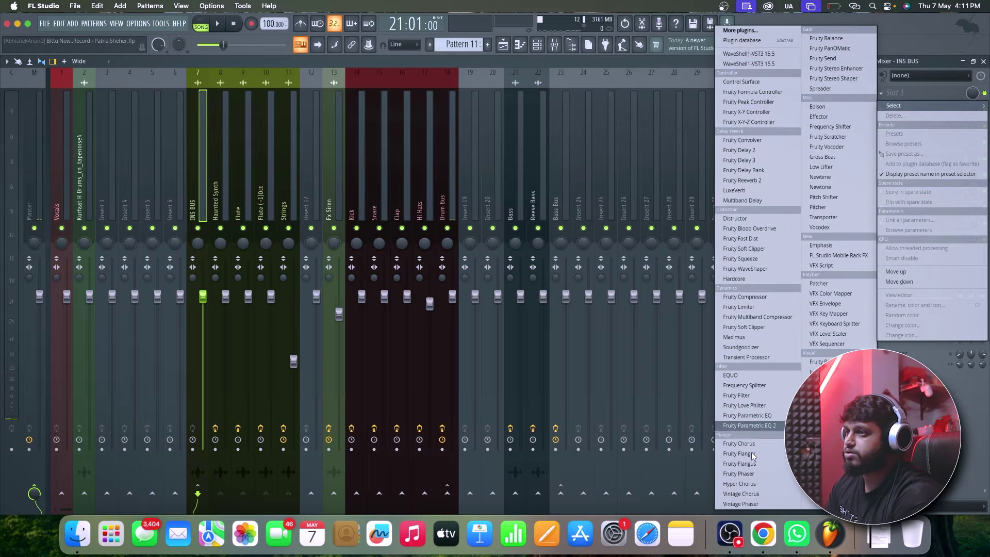
click(751, 428)
click(383, 138)
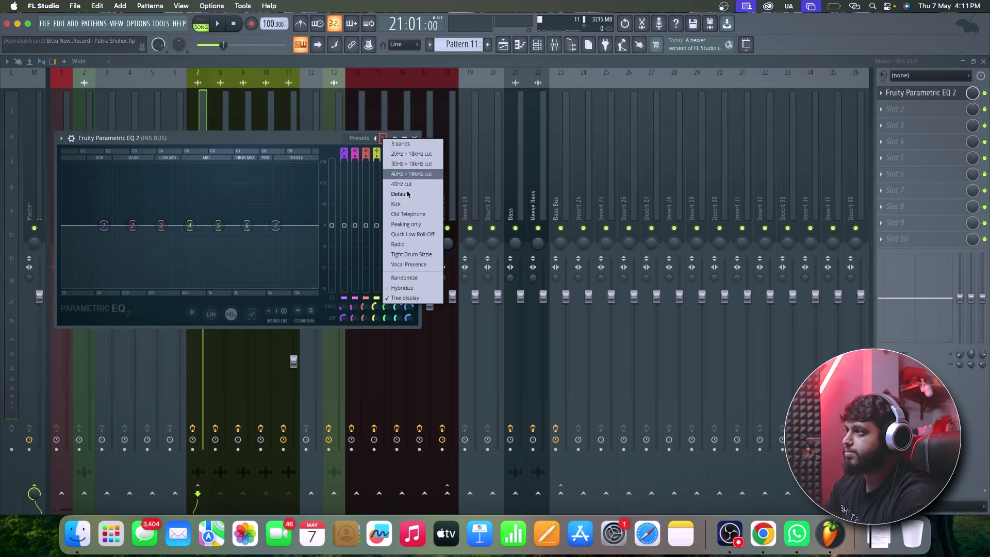
click(408, 174)
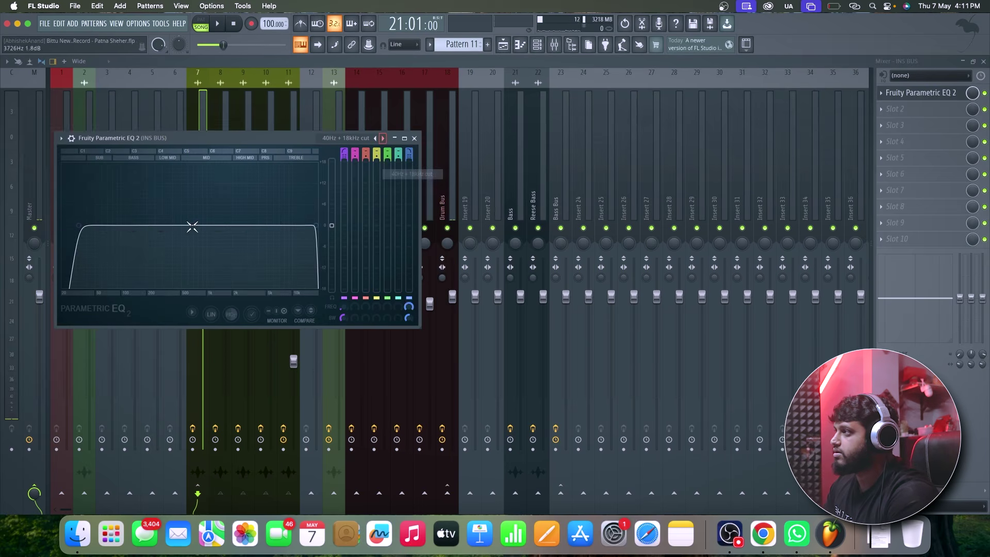
Step: Raise the high-pass cutoff of band 1 on the INS BUS EQ to about 91 Hz and audition it with playback
key(space)
click(414, 138)
click(921, 92)
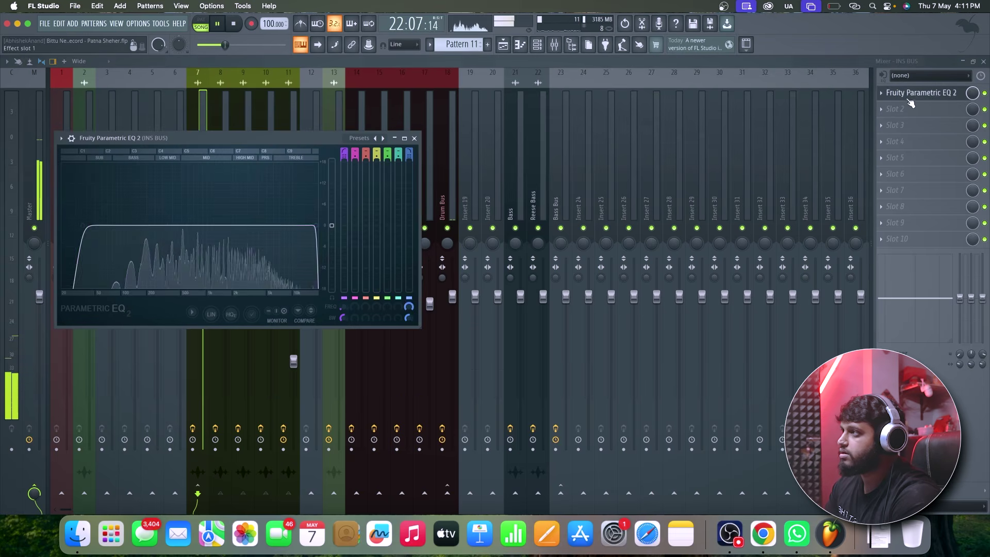
key(space)
drag(107, 225, 120, 229)
key(space)
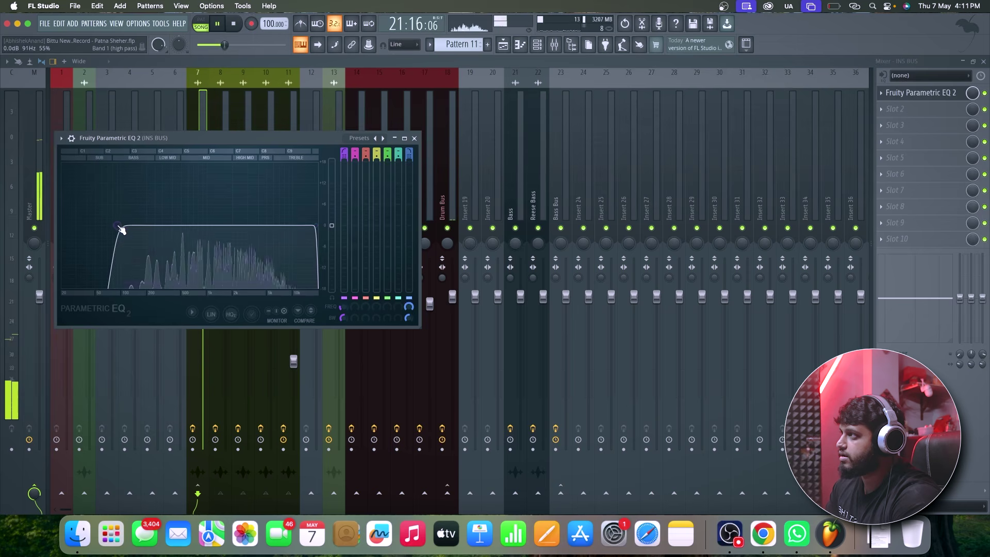
Step: Close the EQ, stop playback and load SSL Native X-Saturator v6_22 into the second effect slot of INS BUS
click(414, 138)
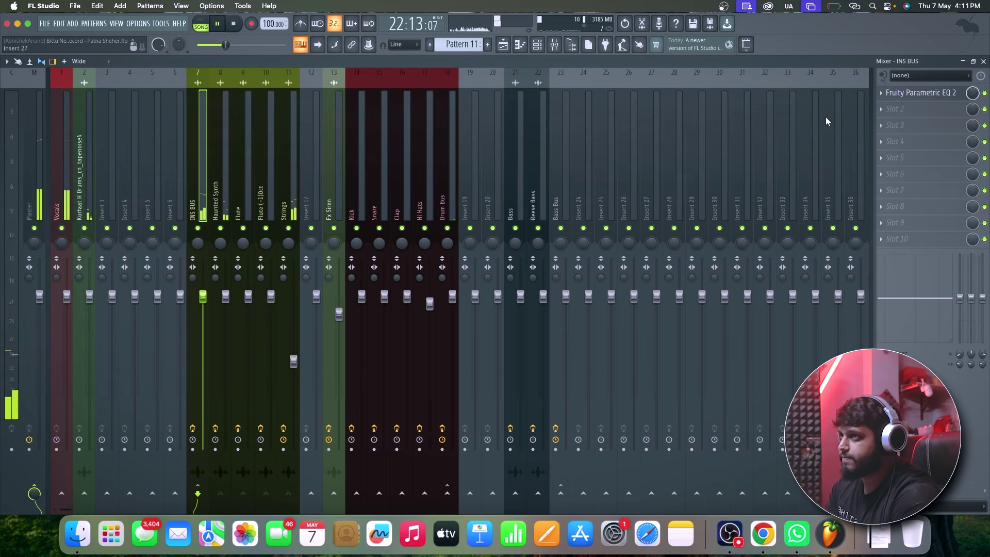
key(space)
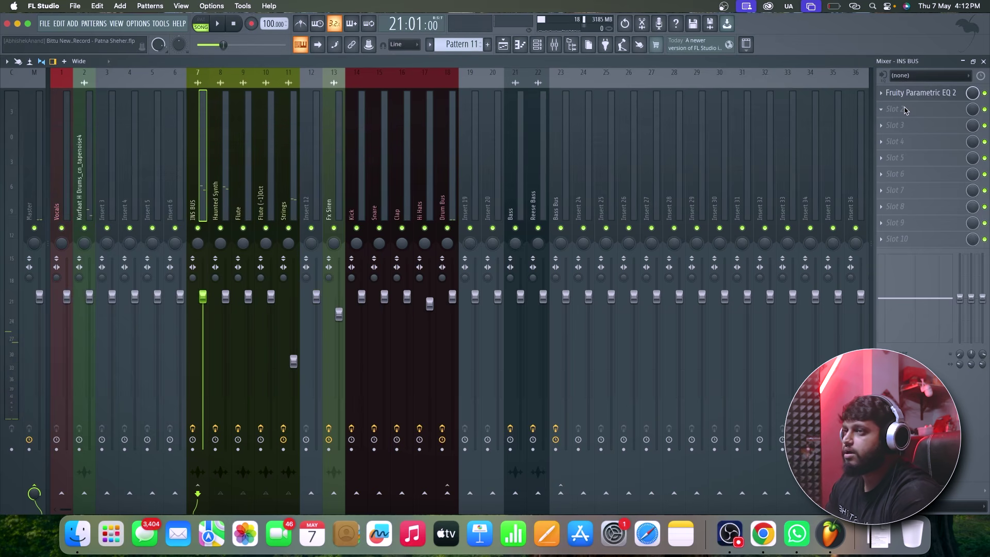
click(906, 110)
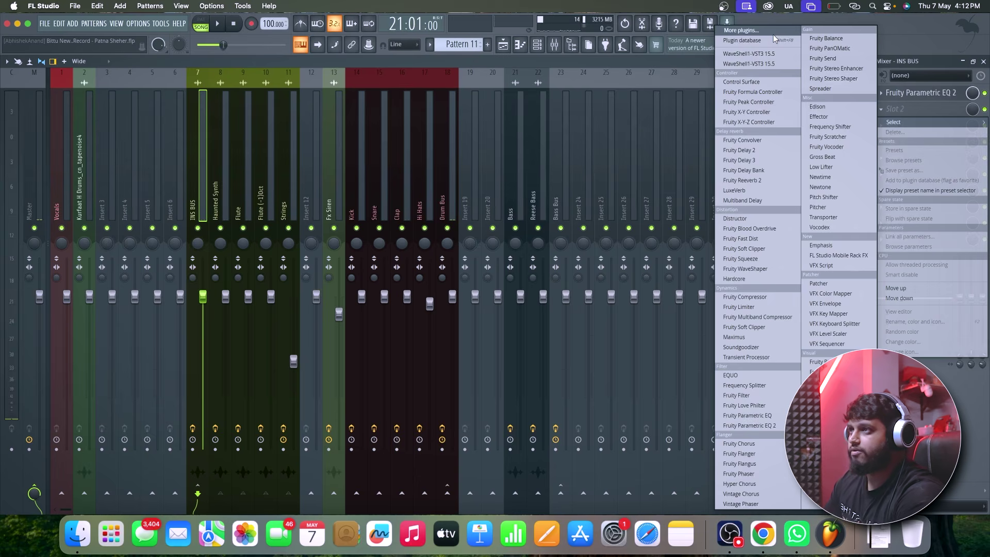
click(773, 33)
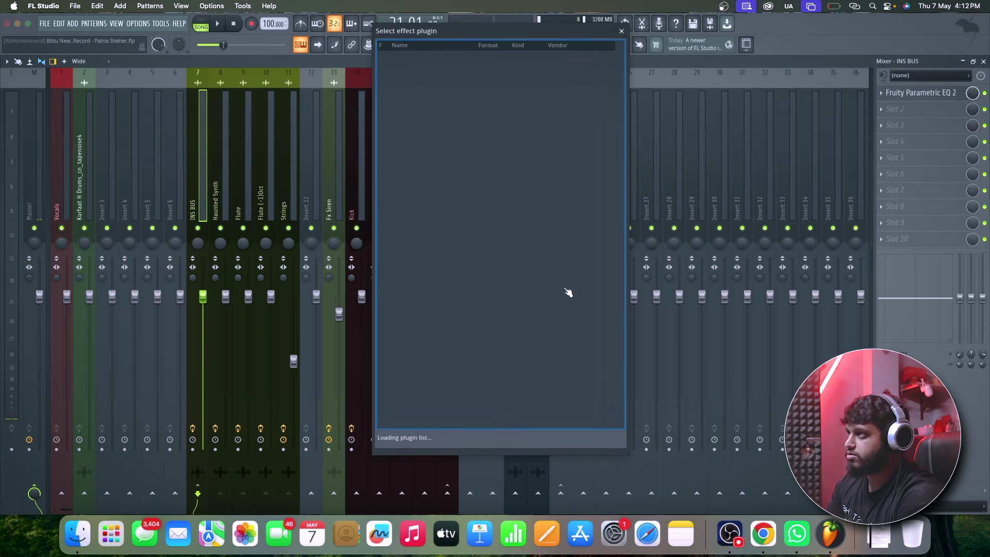
text(ssl)
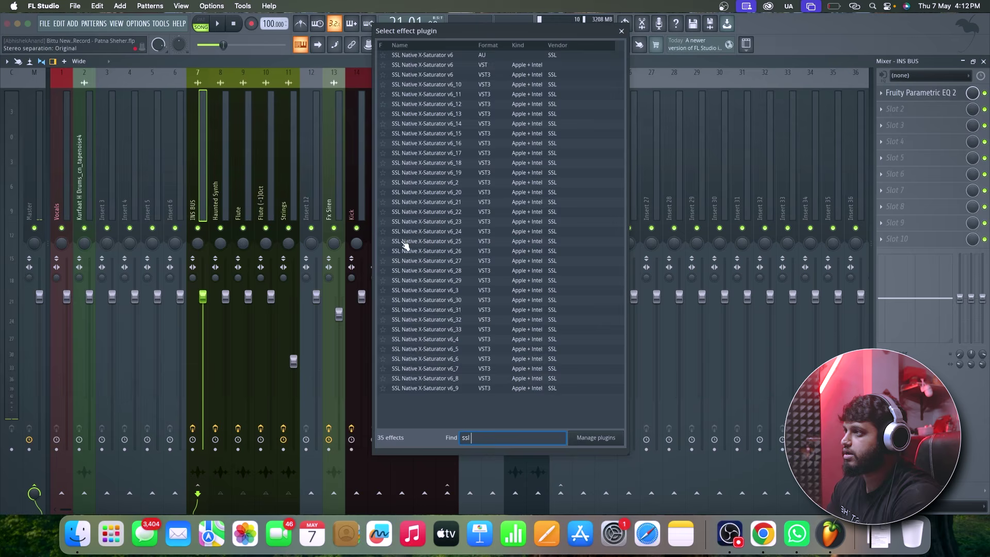
double_click(450, 213)
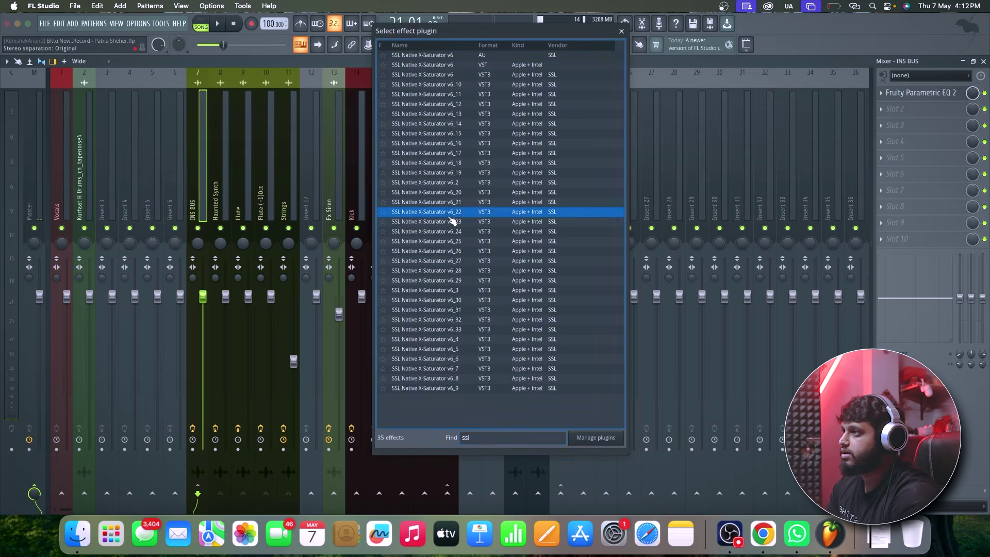
Step: Apply the Clean Fuzz preset to the INS BUS saturator and slightly adjust its output level while the song plays
click(164, 275)
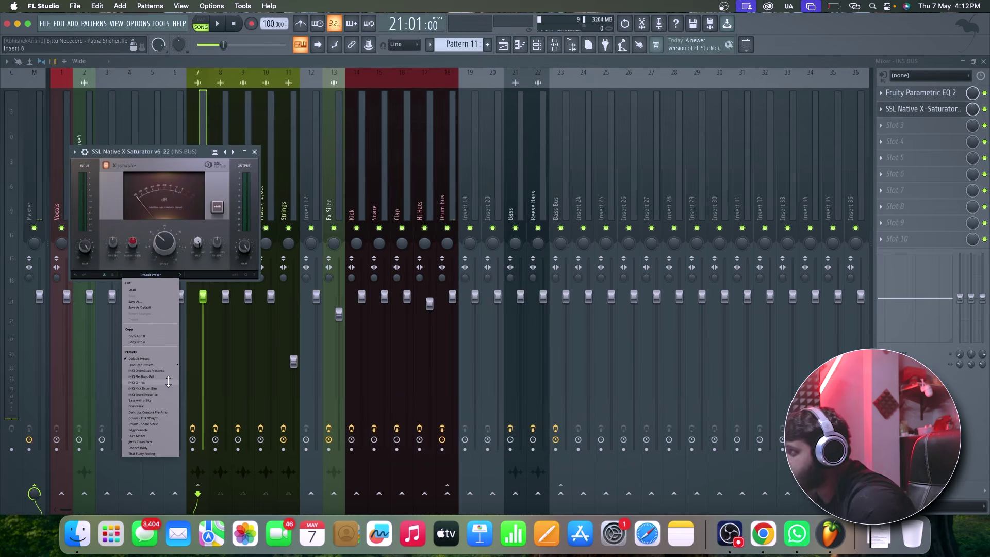
click(158, 442)
key(space)
drag(155, 151, 629, 187)
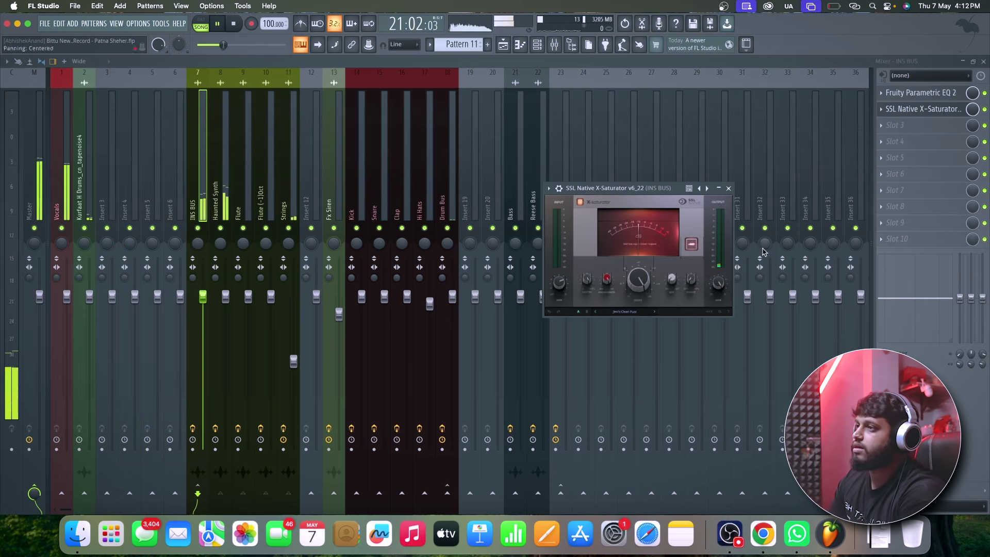
drag(718, 284, 714, 295)
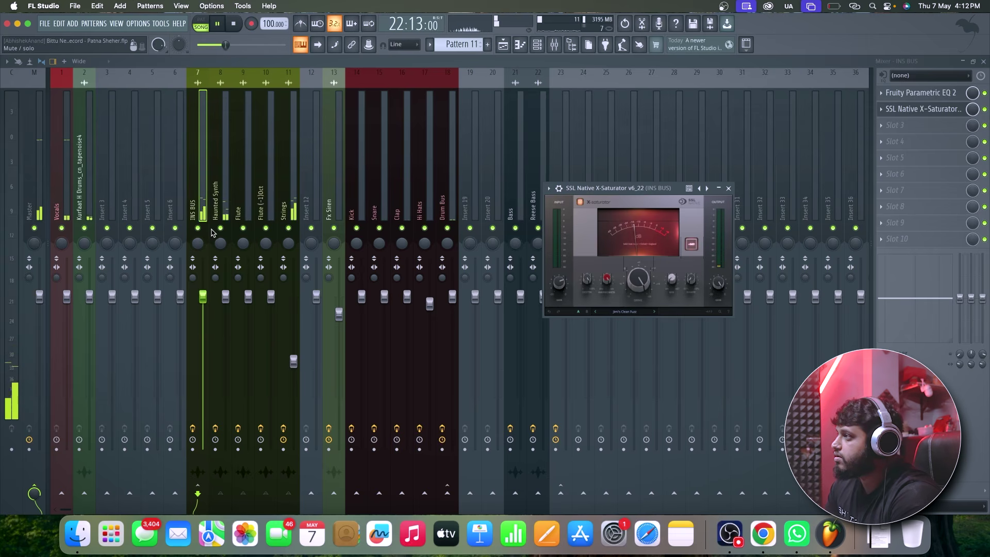
Step: Bypass the X-Saturator on INS BUS and replay the song section to compare the sound without saturation
key(space)
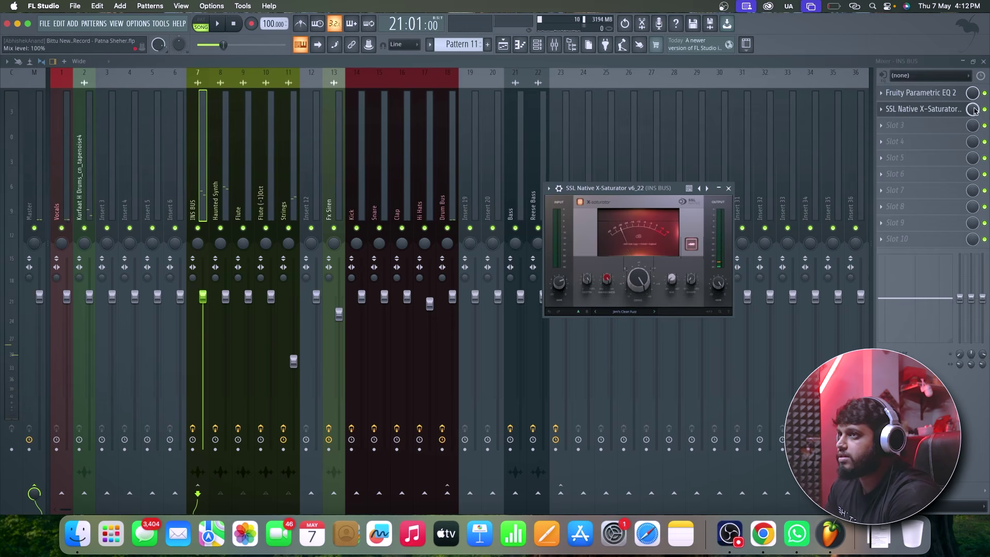
click(985, 109)
key(space)
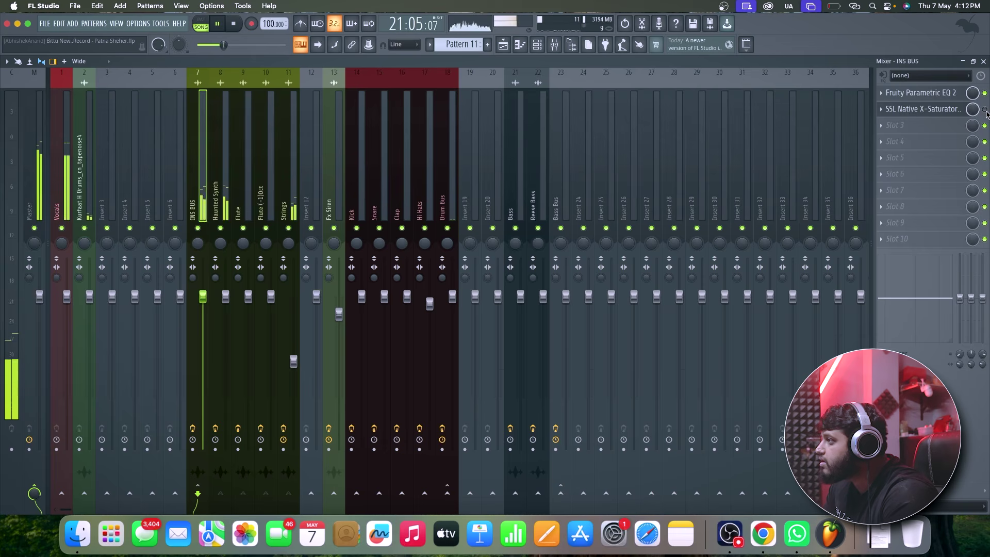
Step: Switch the SSL Native X-Saturator on the INS BUS back on and check its settings while the mix plays
click(985, 109)
key(space)
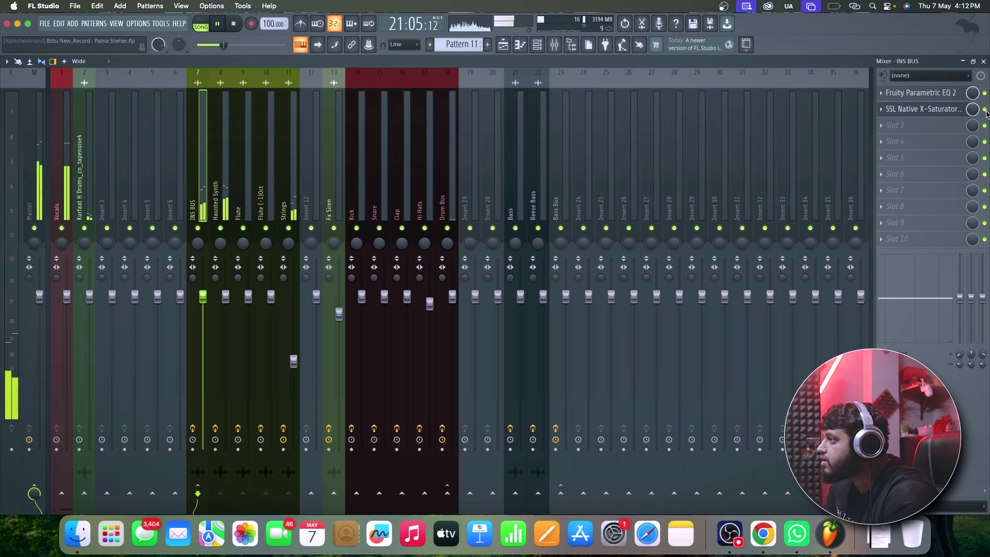
click(913, 110)
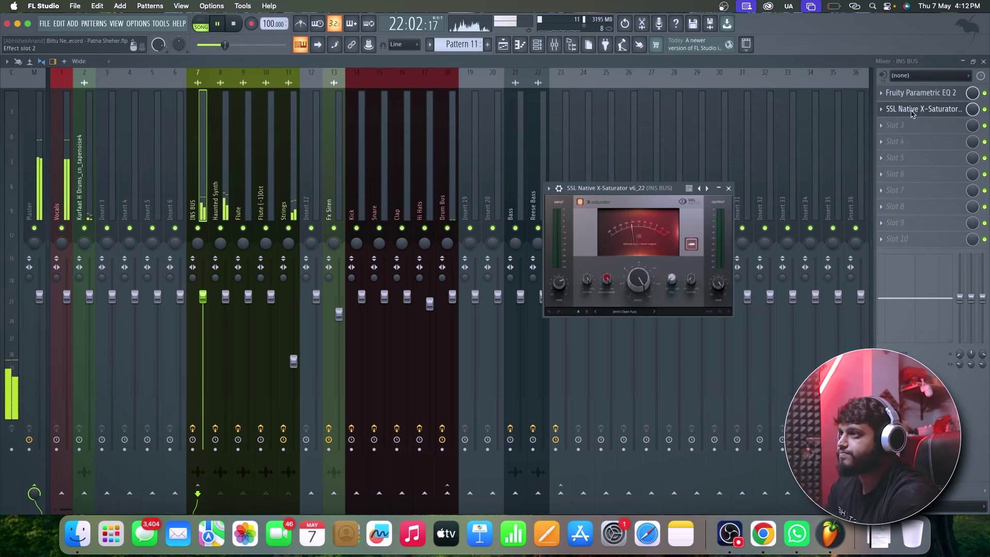
click(912, 111)
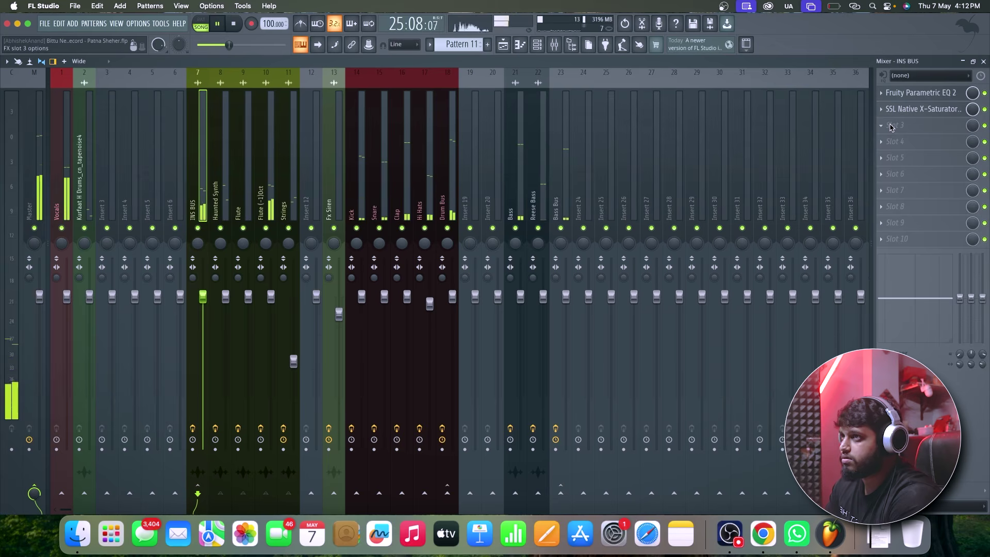
key(space)
Step: Load the Waves SSLComp Stereo compressor into the third effect slot of the INS BUS
click(892, 127)
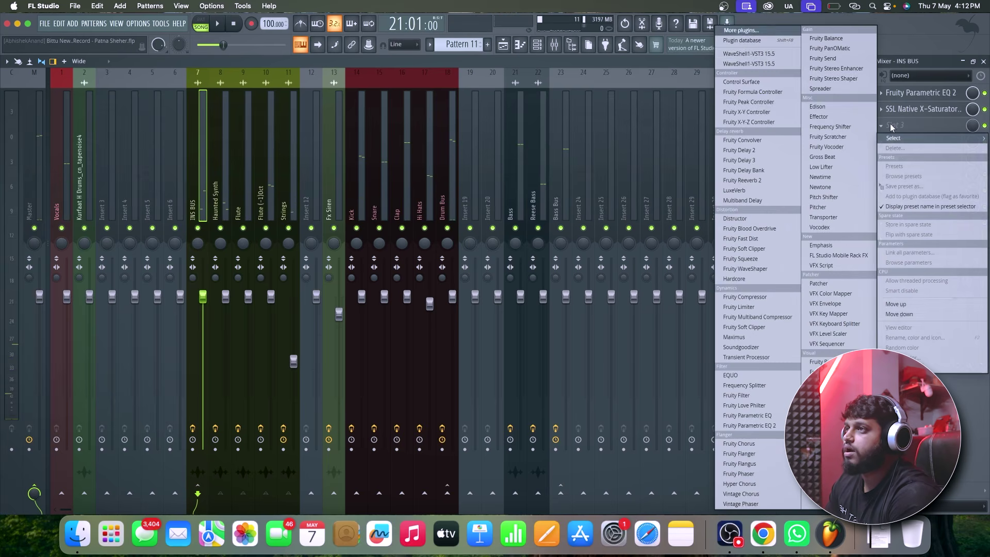
click(775, 54)
click(215, 227)
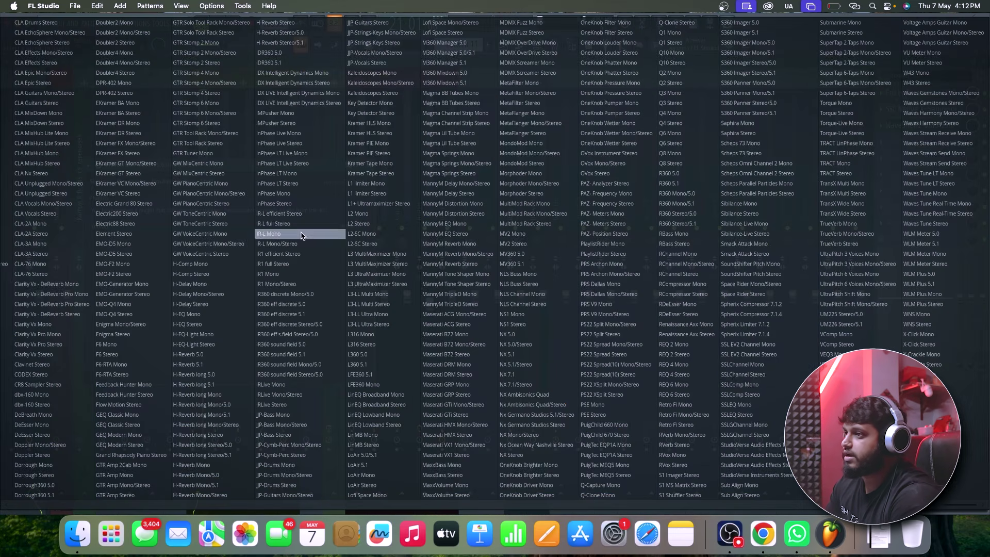
click(743, 395)
drag(182, 167, 680, 159)
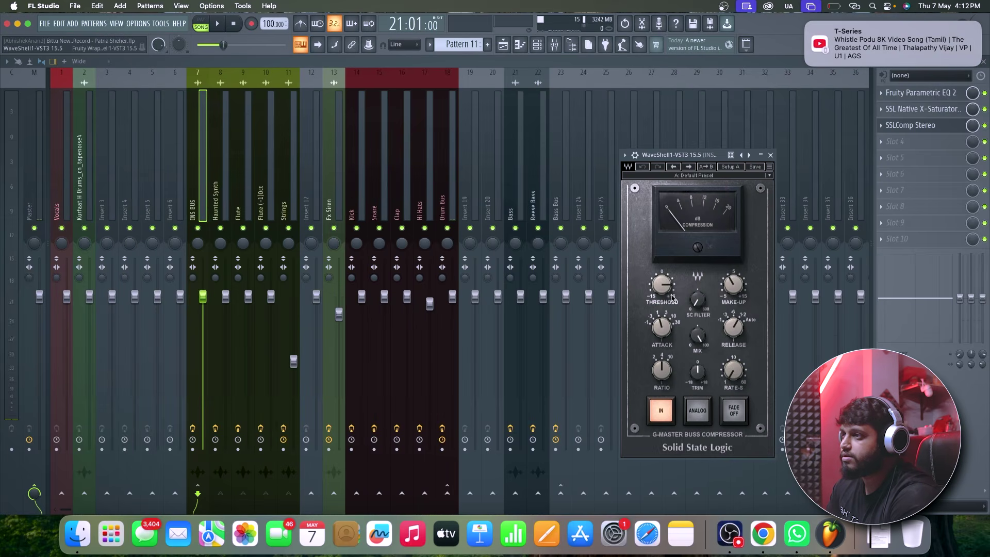
Step: During playback, set the INS BUS SSLComp threshold to -8.3 dB and adjust its attack and release
key(space)
drag(661, 284, 660, 289)
key(space)
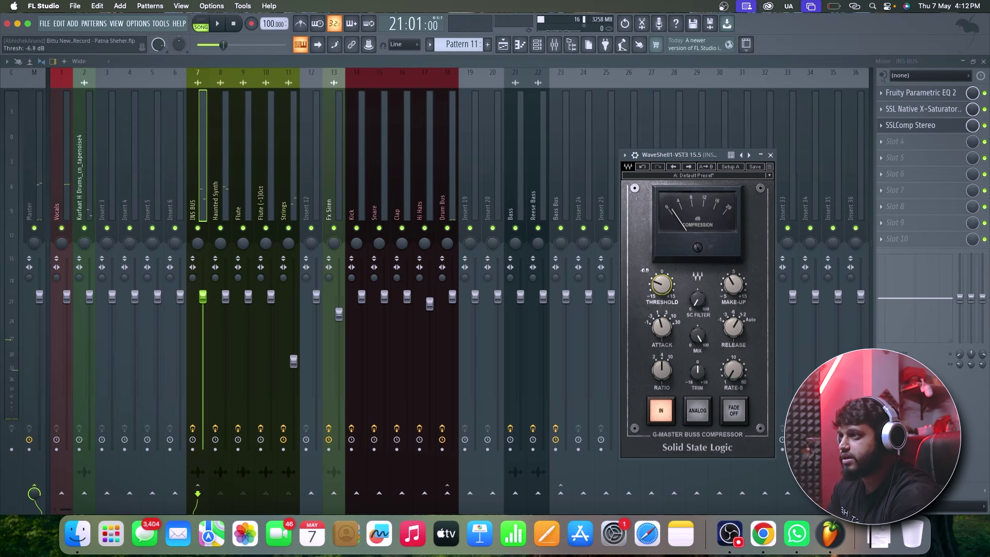
key(space)
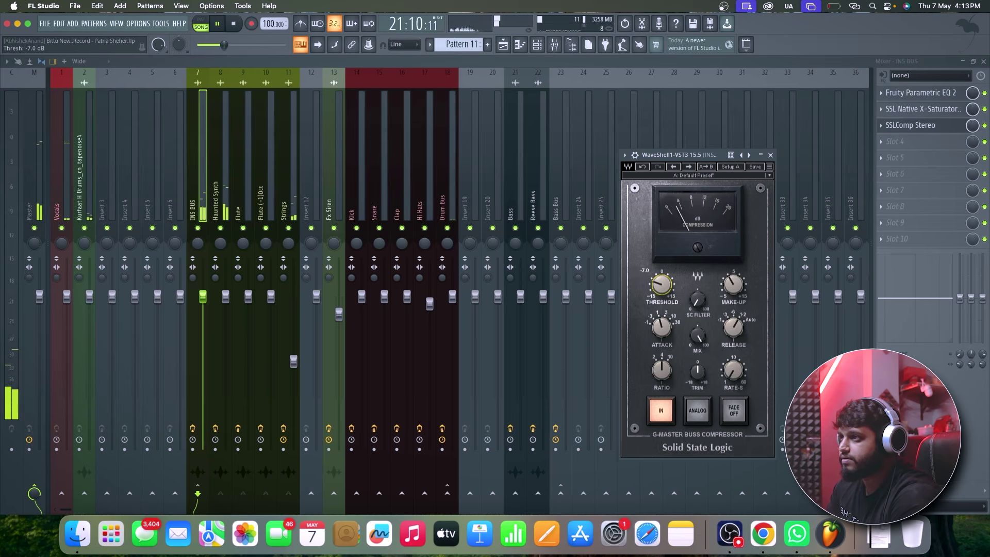
click(661, 327)
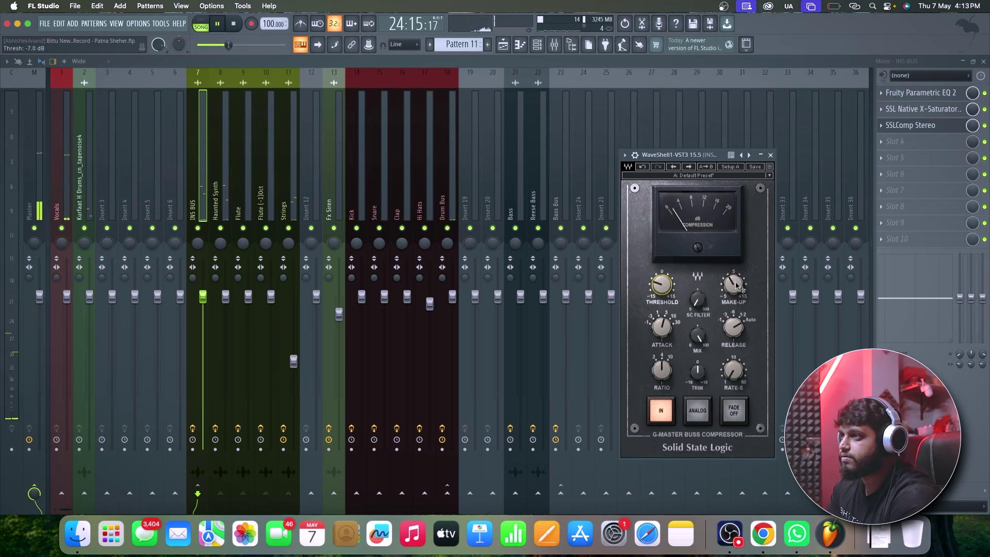
drag(662, 284, 660, 292)
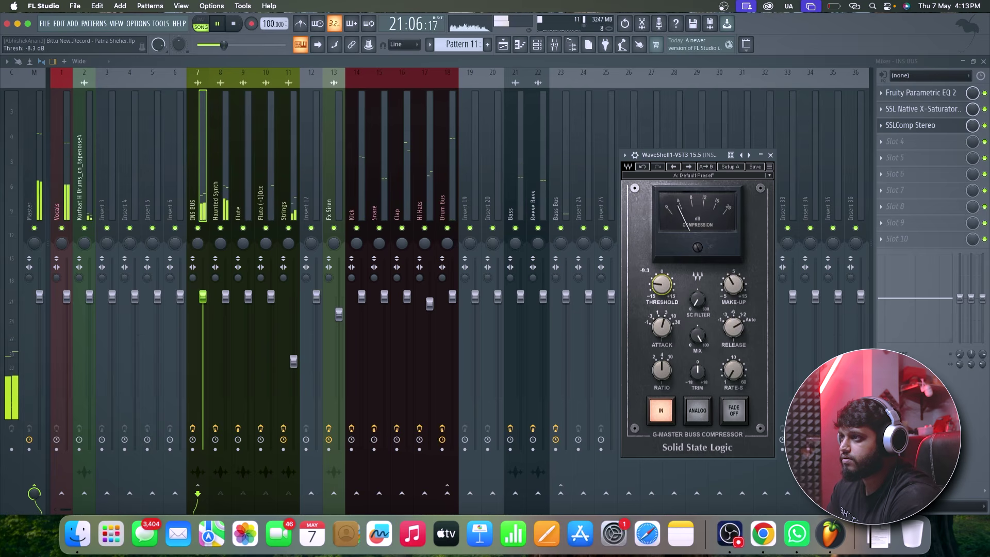
click(771, 154)
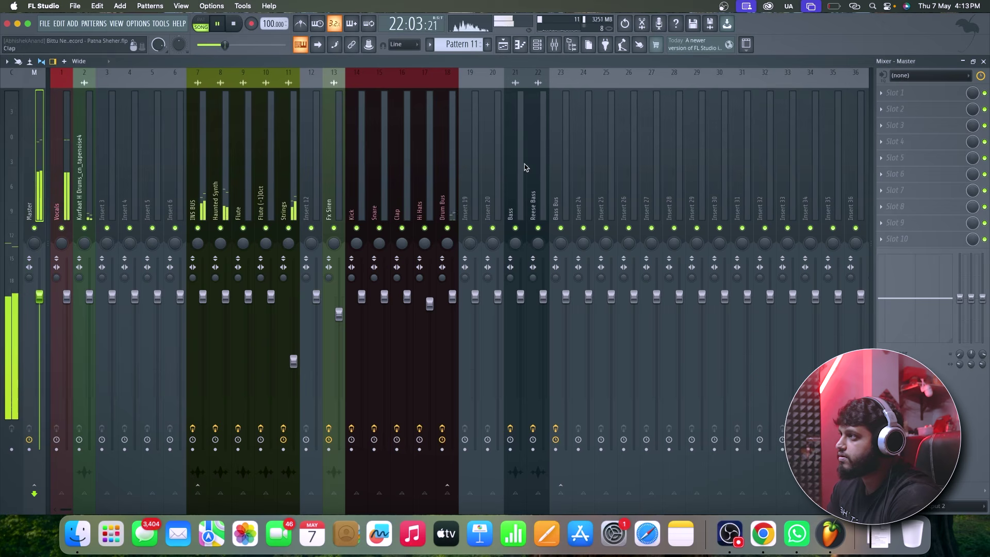
Step: Reopen the SSLComp Stereo on the INS BUS and turn on its Analog mode
click(201, 196)
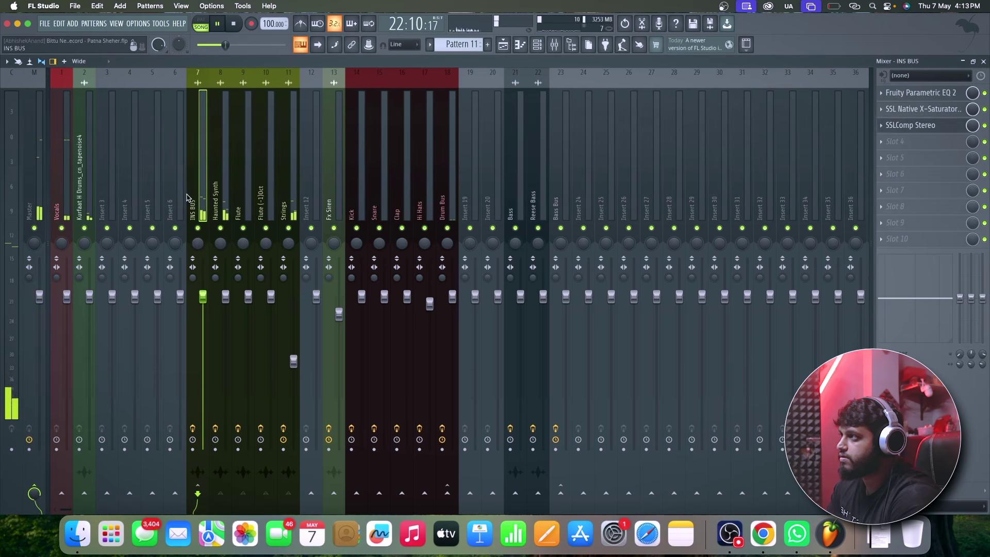
click(908, 129)
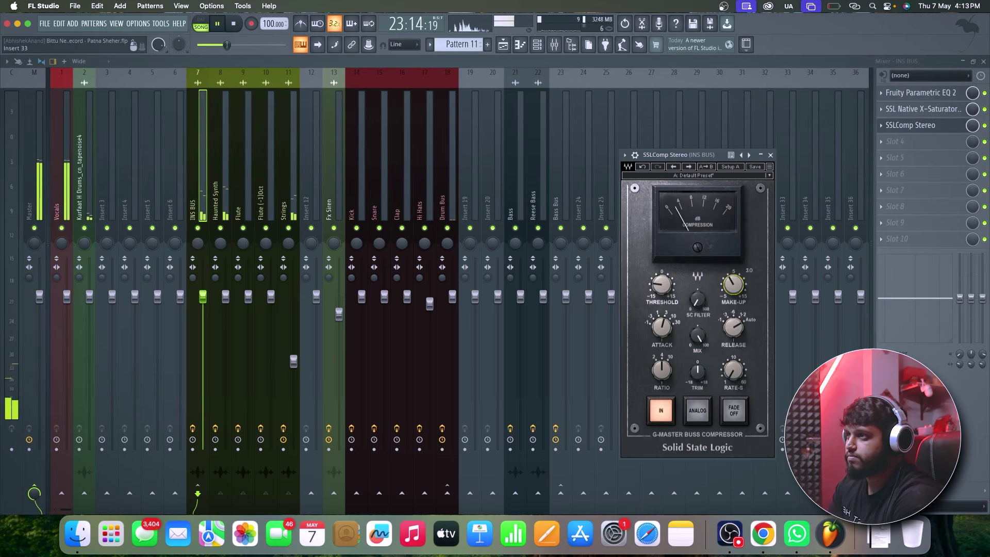
key(space)
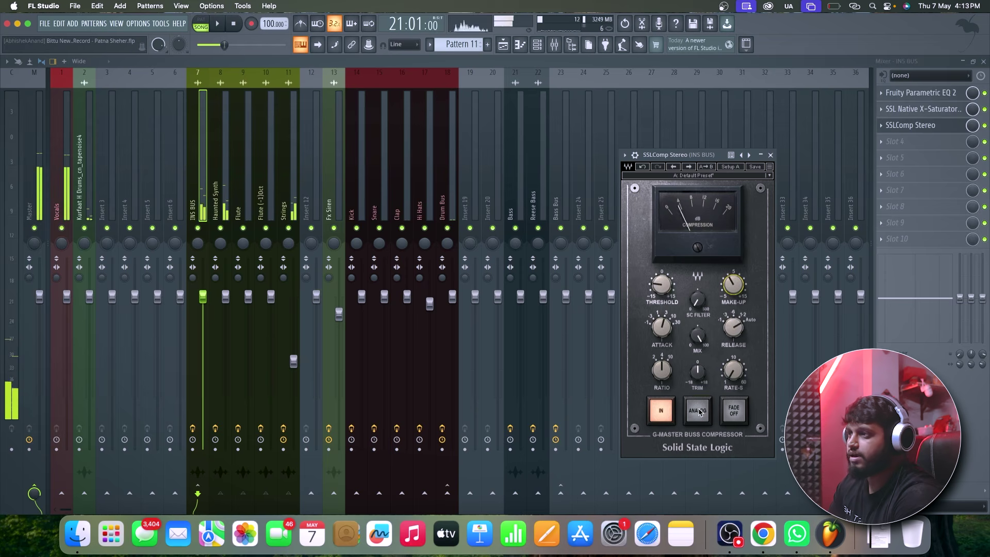
click(698, 411)
key(space)
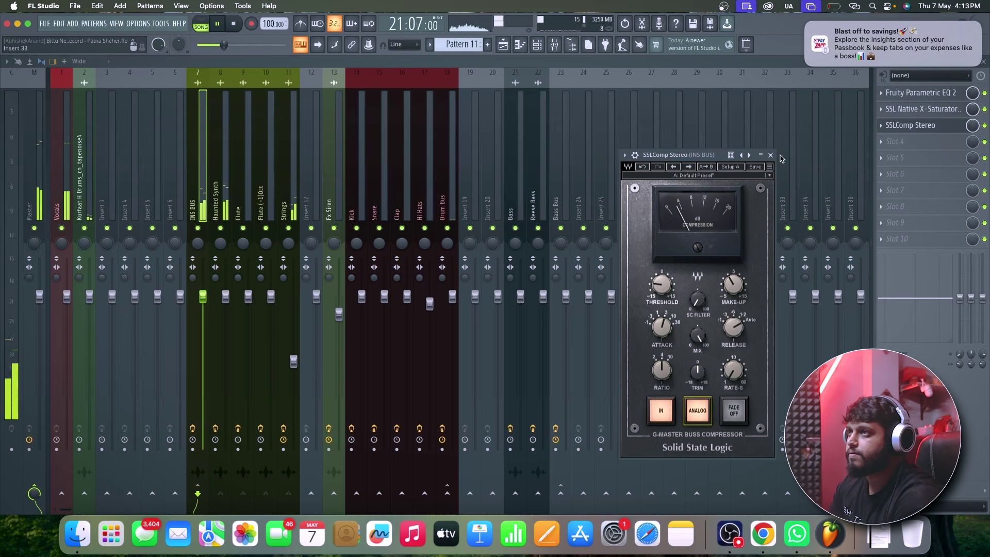
click(806, 26)
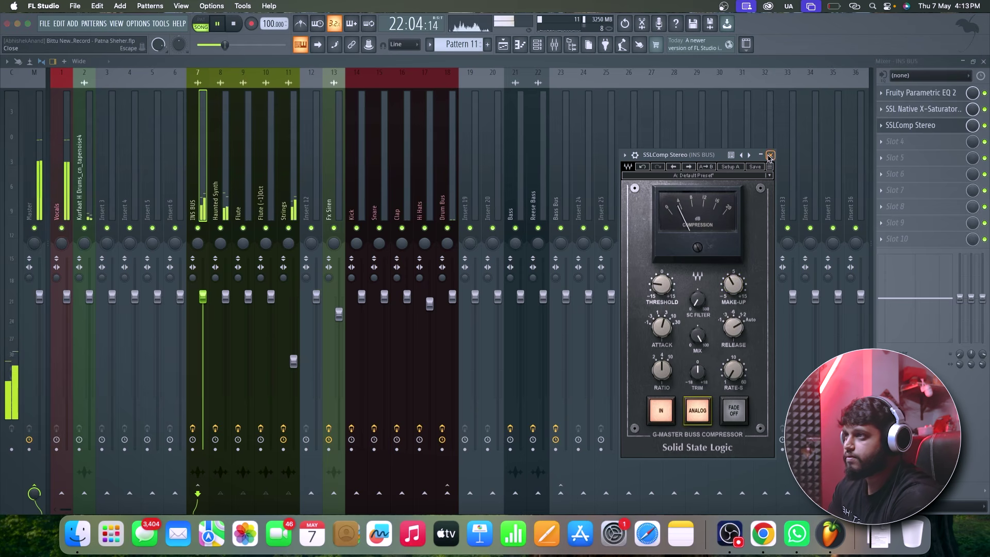
click(770, 155)
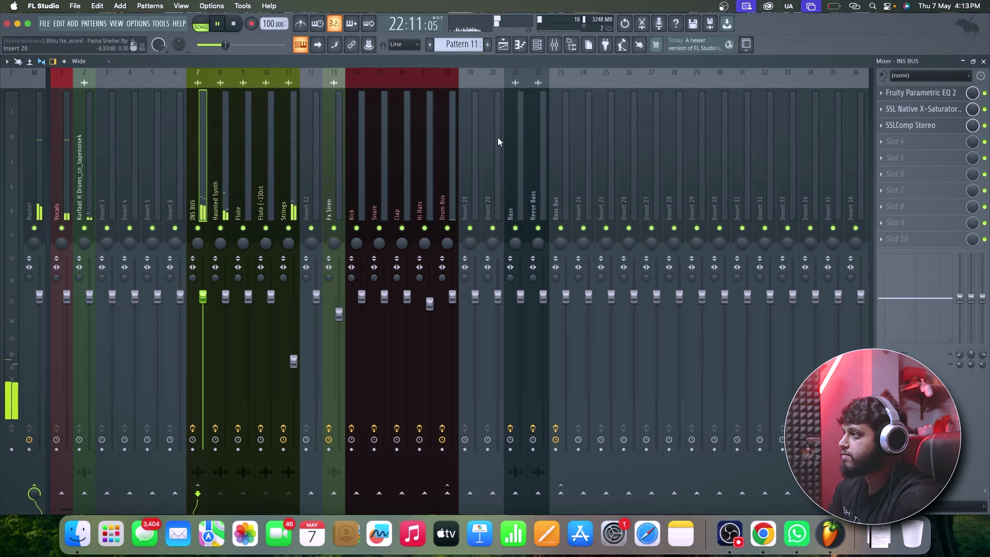
Step: Examine the playlist's drum, bass, strings and sound-effect tracks while the song plays
click(503, 45)
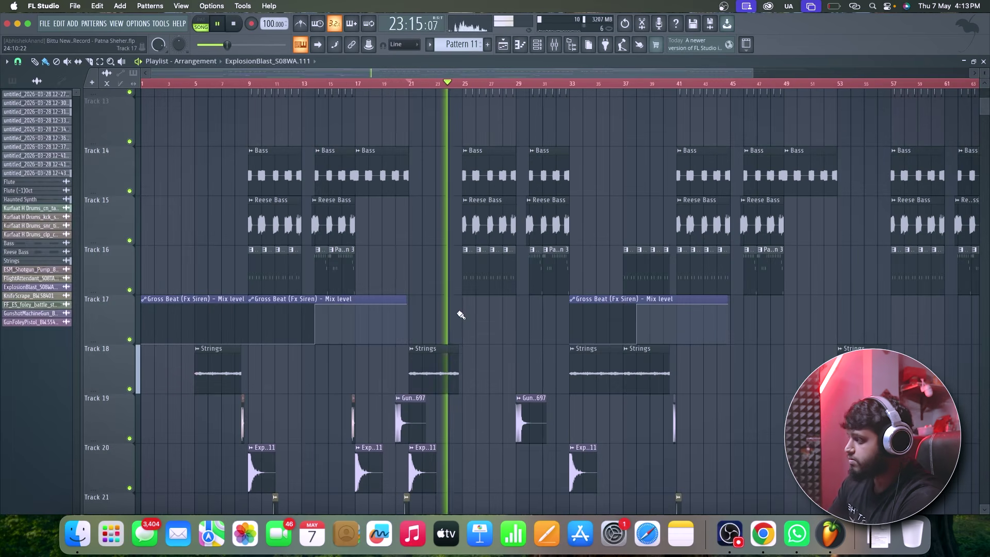
scroll(541, 336, down, 3)
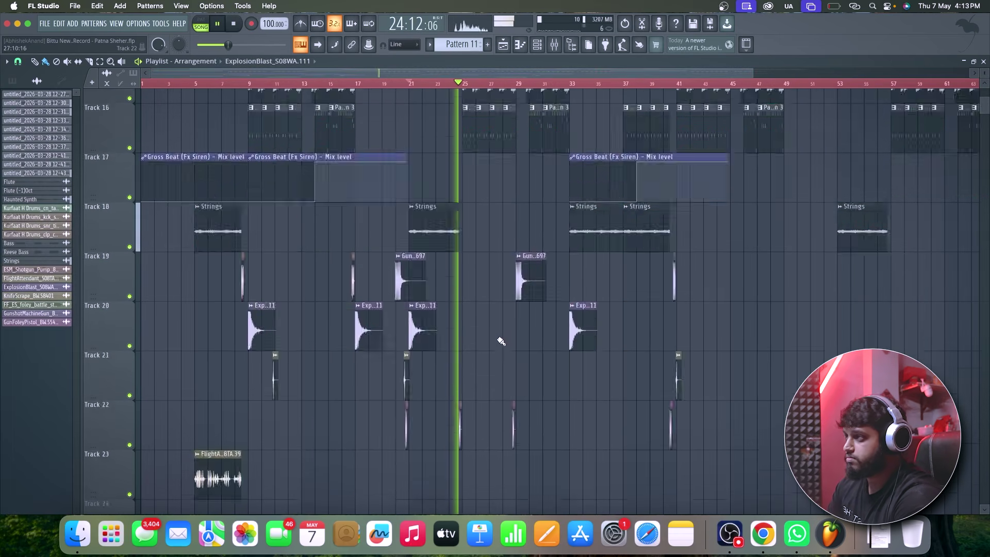
scroll(501, 342, up, 4)
click(835, 5)
click(834, 6)
scroll(601, 155, up, 4)
scroll(608, 231, down, 4)
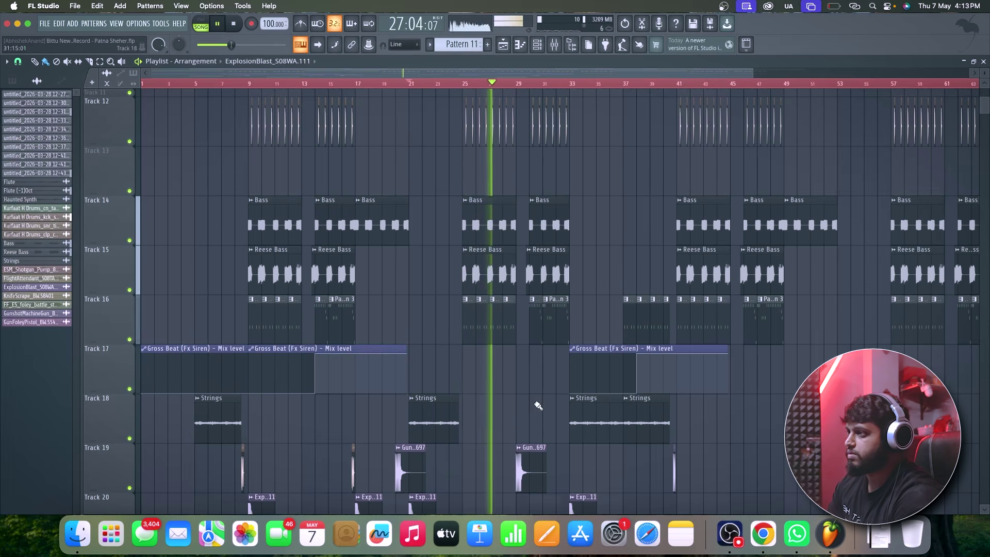
scroll(504, 411, down, 10)
scroll(505, 416, up, 5)
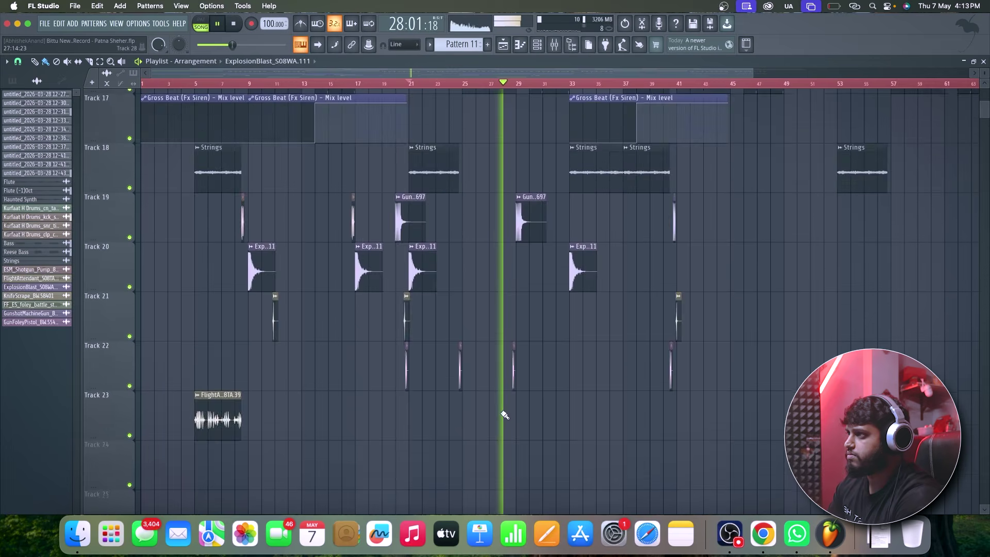
scroll(504, 415, up, 8)
scroll(504, 415, down, 9)
Step: Play the arrangement from about bar 4 and review the clips across its tracks
drag(407, 84, 183, 83)
scroll(201, 245, up, 3)
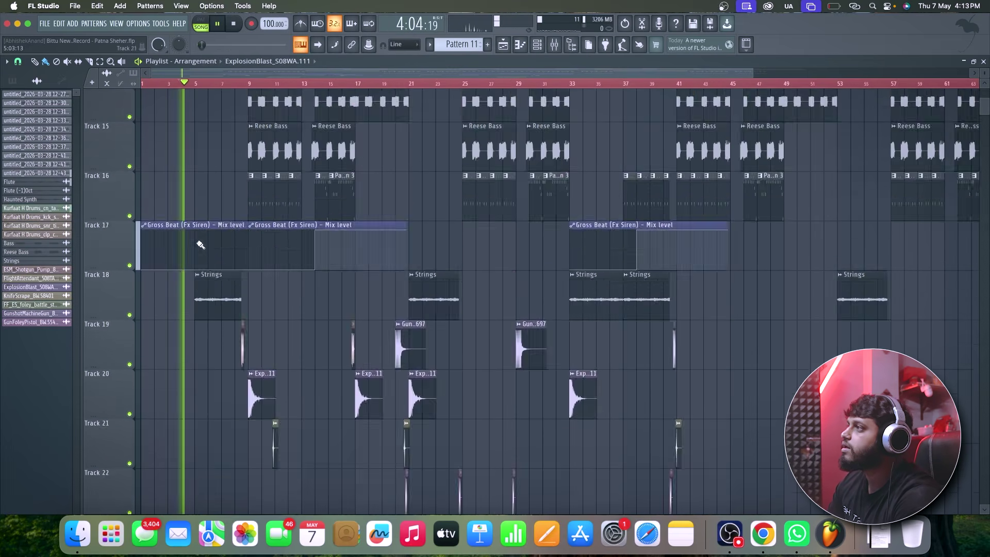
scroll(201, 245, up, 4)
scroll(258, 207, down, 6)
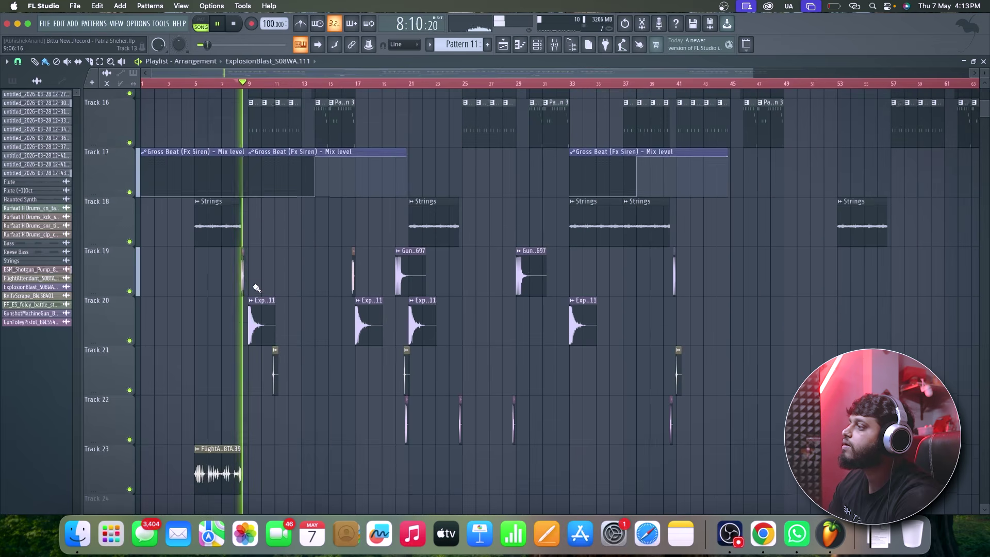
key(space)
scroll(253, 289, up, 6)
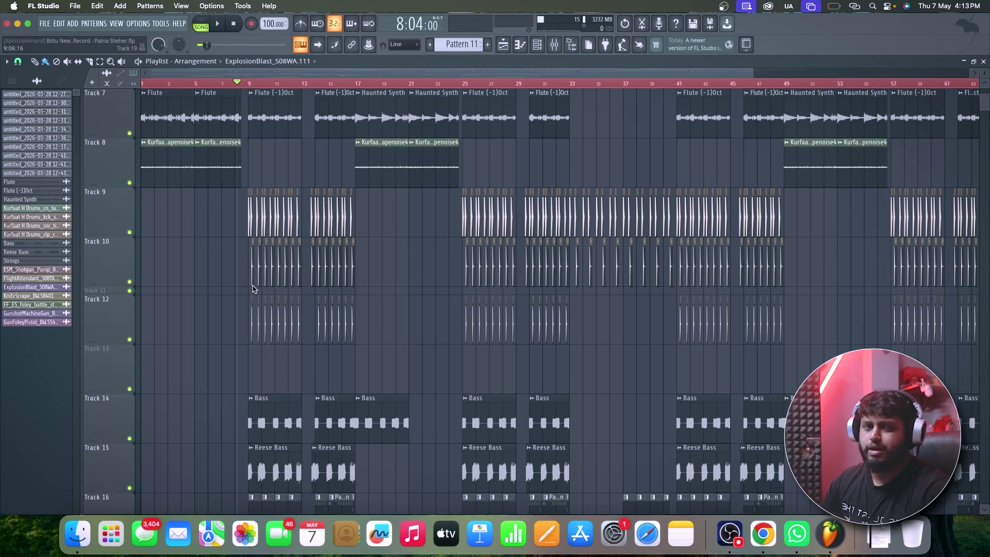
scroll(253, 289, up, 4)
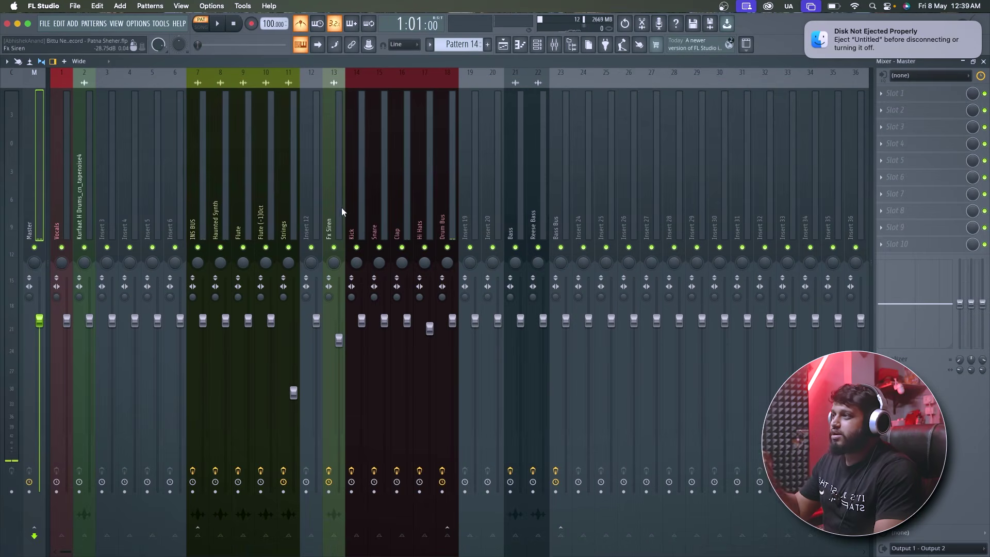
Step: Inspect the SSLComp Stereo on the Drum Bus and delete it from the effect chain
click(442, 229)
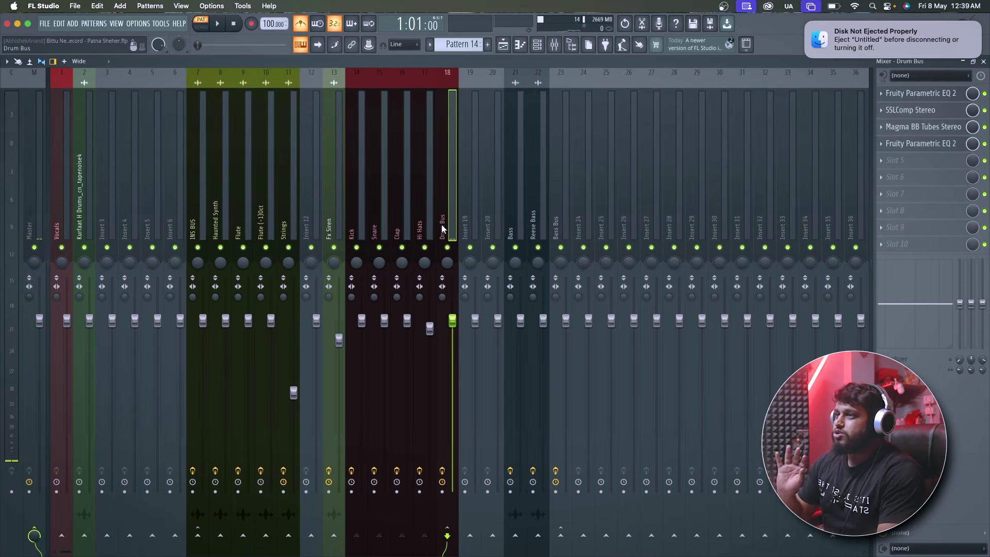
click(908, 110)
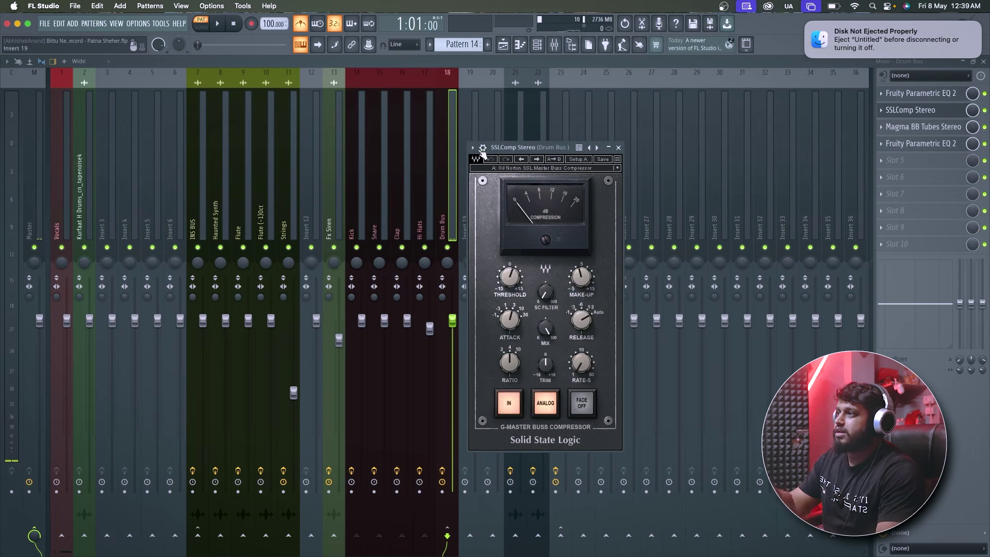
drag(573, 151, 553, 149)
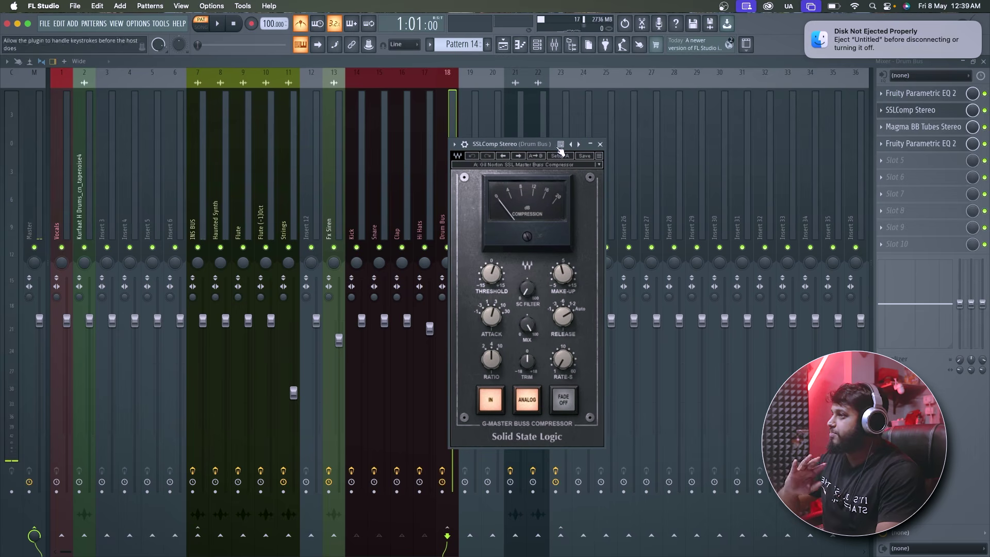
click(600, 144)
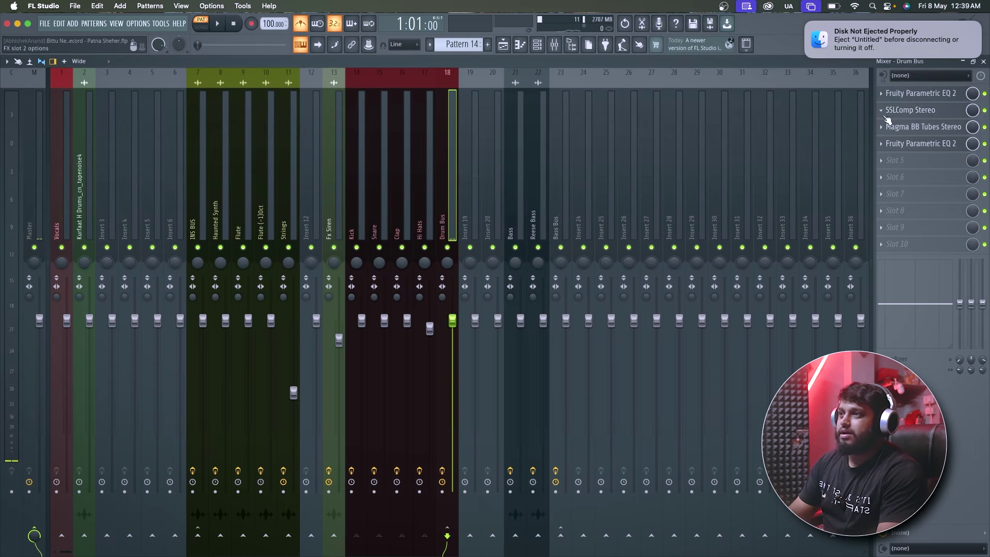
right_click(885, 116)
click(889, 135)
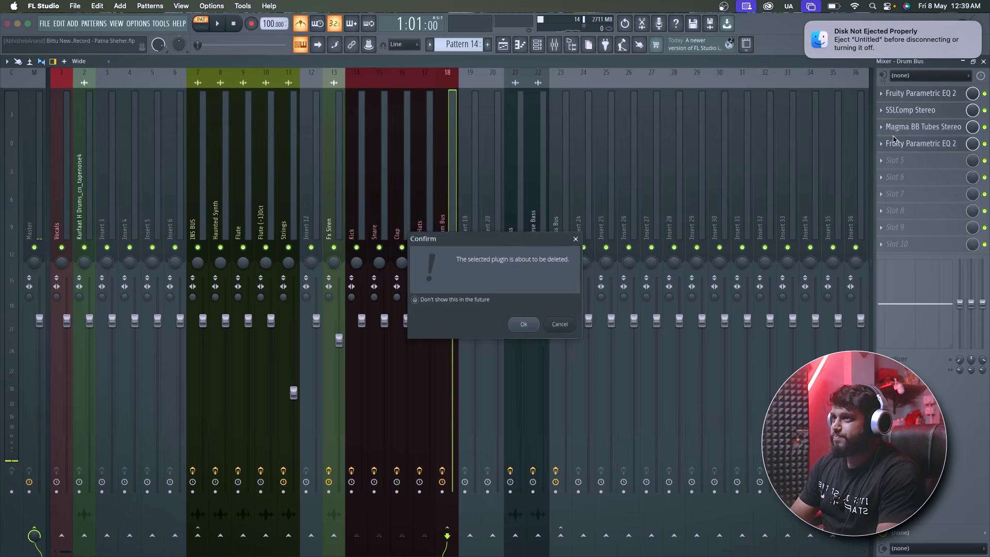
key(Return)
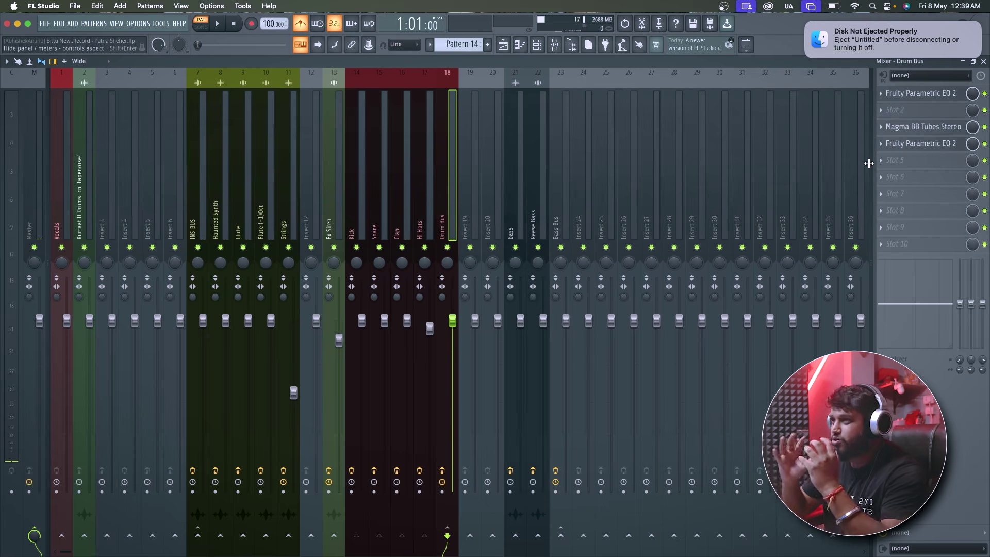
Step: Load SSL Native Bus Compressor 2 into the Drum Bus's second effect slot and position its window beside the drum tracks
click(892, 109)
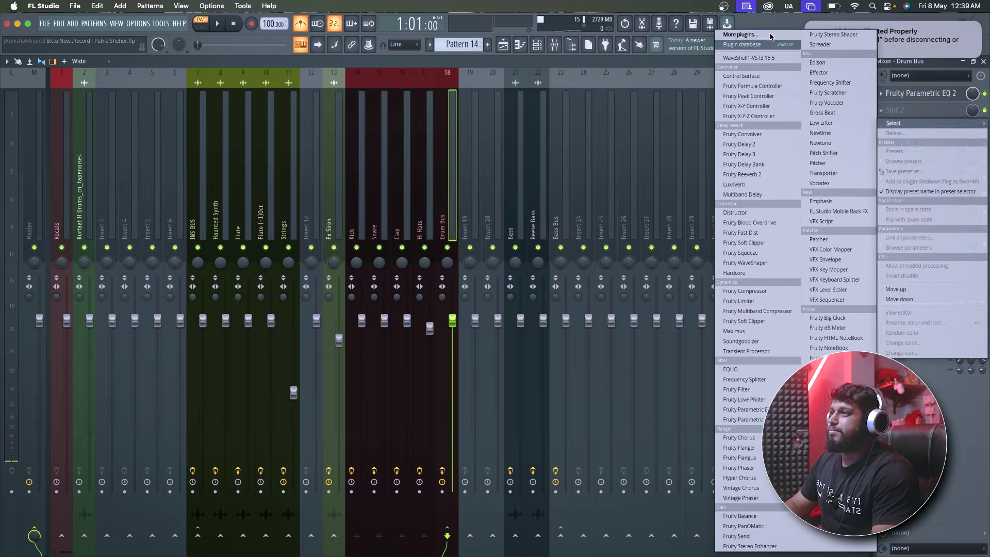
click(770, 35)
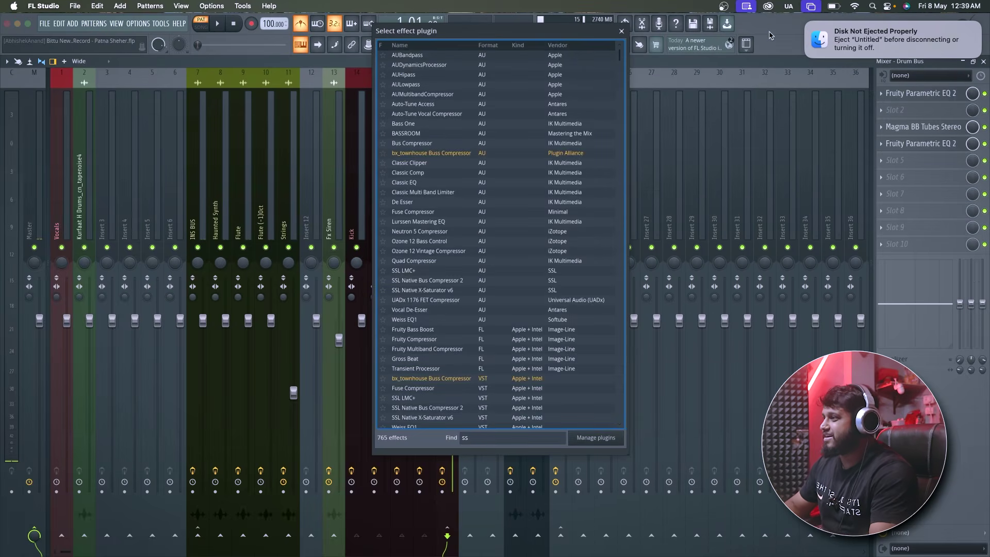
click(892, 110)
click(738, 31)
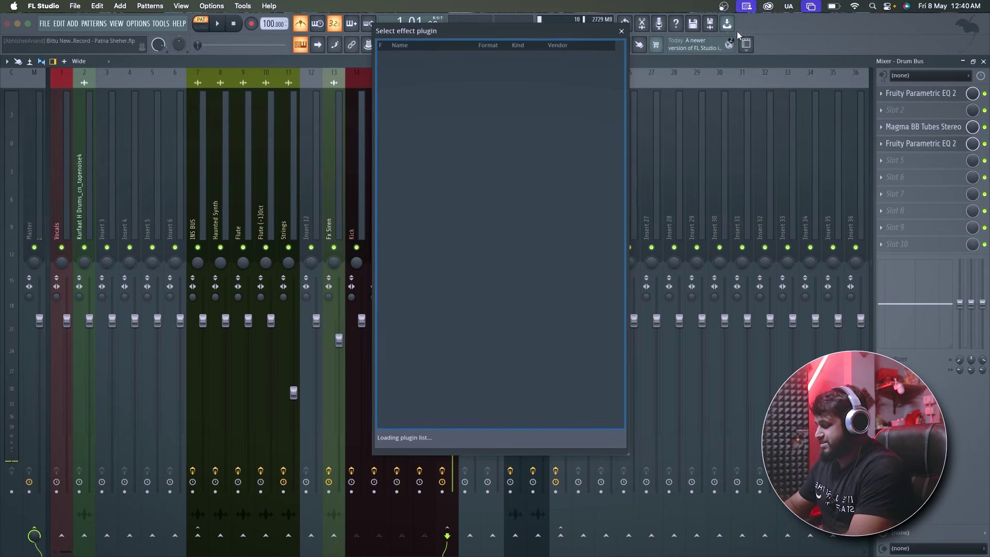
text(ib)
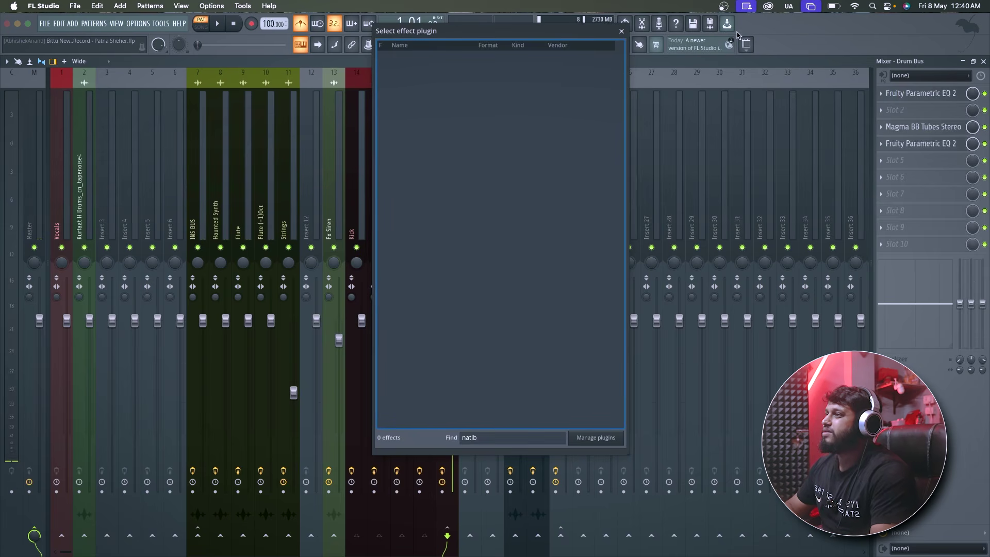
key(BackSpace)
double_click(470, 163)
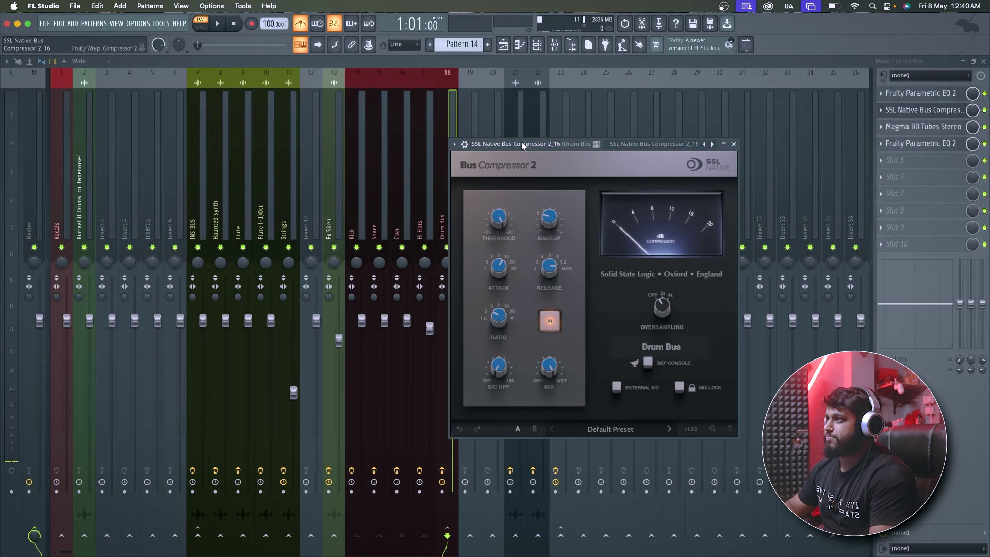
drag(521, 142, 379, 119)
mouse_move(363, 195)
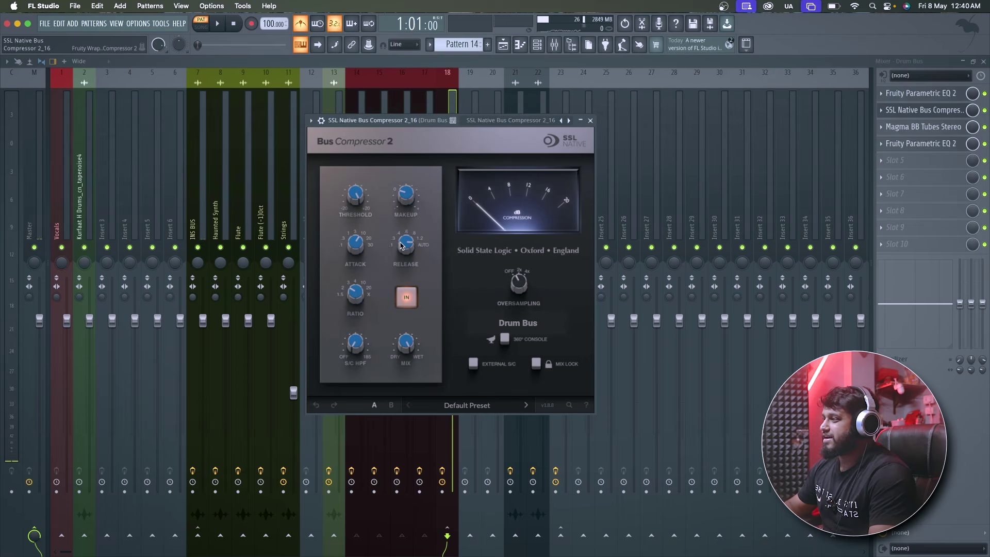
drag(419, 128, 710, 116)
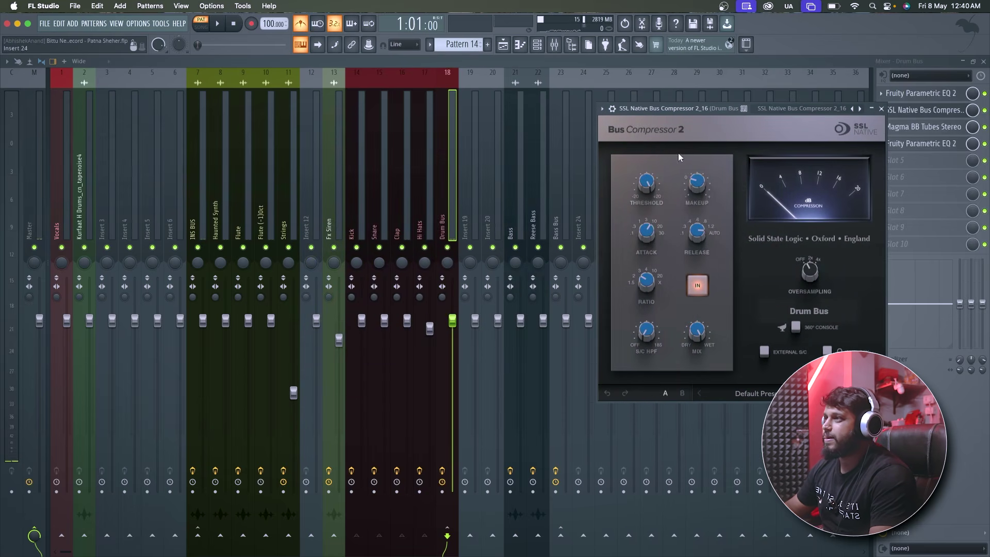
drag(666, 113, 588, 129)
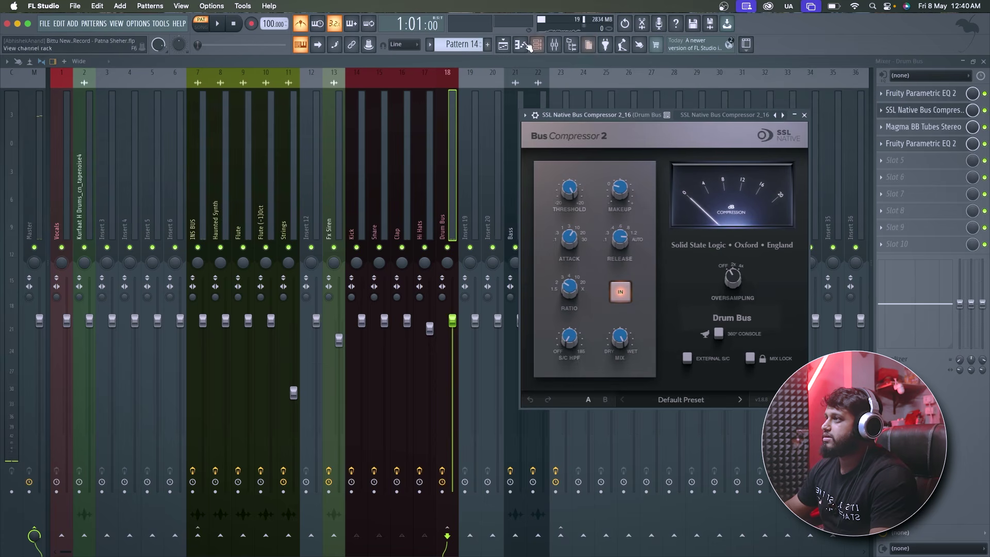
Step: Set the playback start to about bar 8 in the arrangement and audition the mix briefly from there
click(503, 45)
click(227, 84)
key(space)
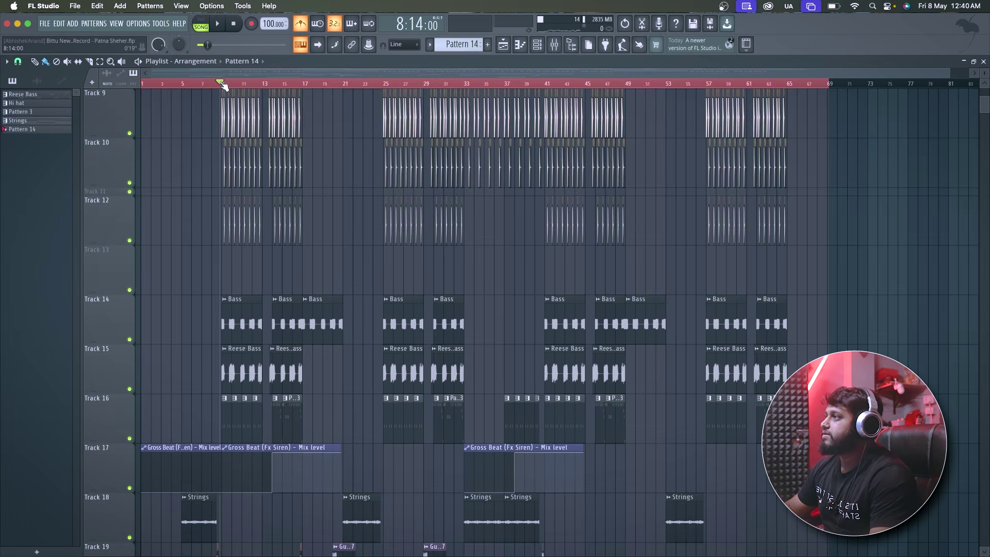
key(F9)
key(space)
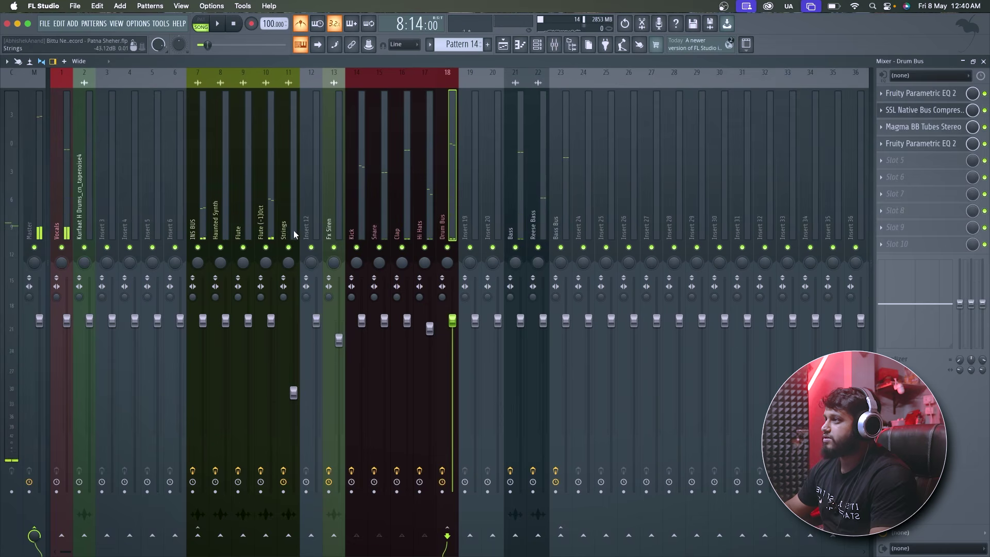
Step: Bypass the Magma BB Tubes Stereo and the last Fruity Parametric EQ 2 on the Drum Bus, and reopen the bus compressor
click(924, 110)
click(984, 126)
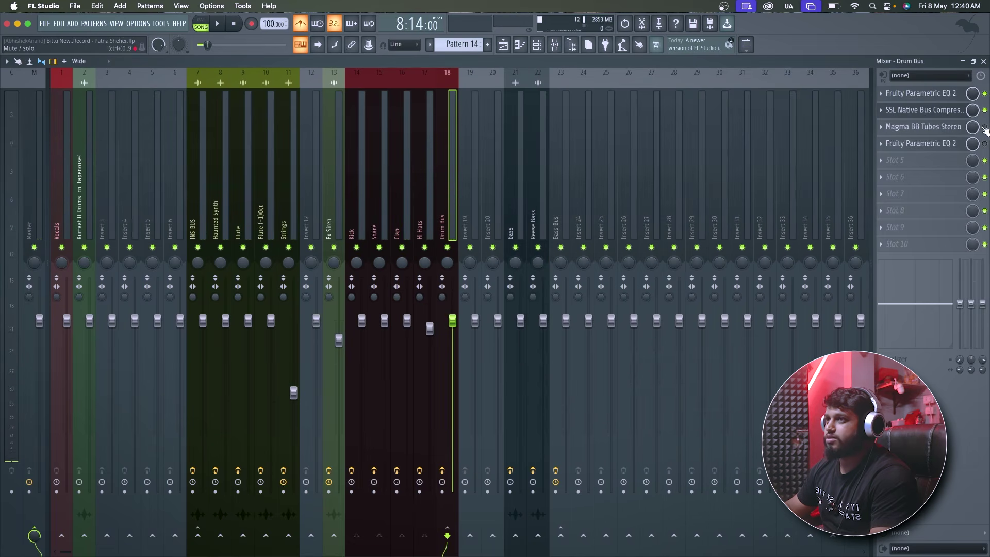
click(959, 110)
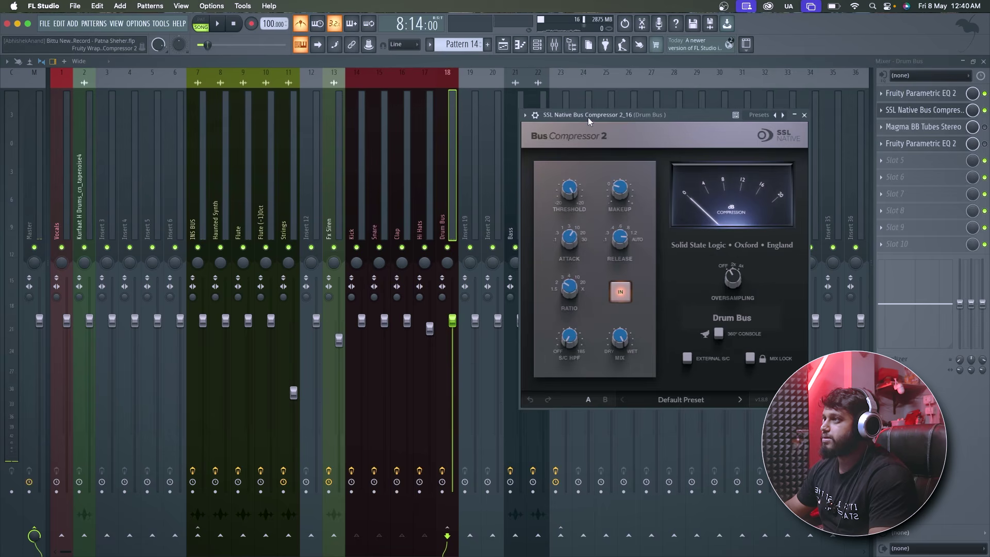
Step: Set the Drum Bus compressor's sidechain high-pass filter to about 103.5 Hz
drag(589, 121, 438, 131)
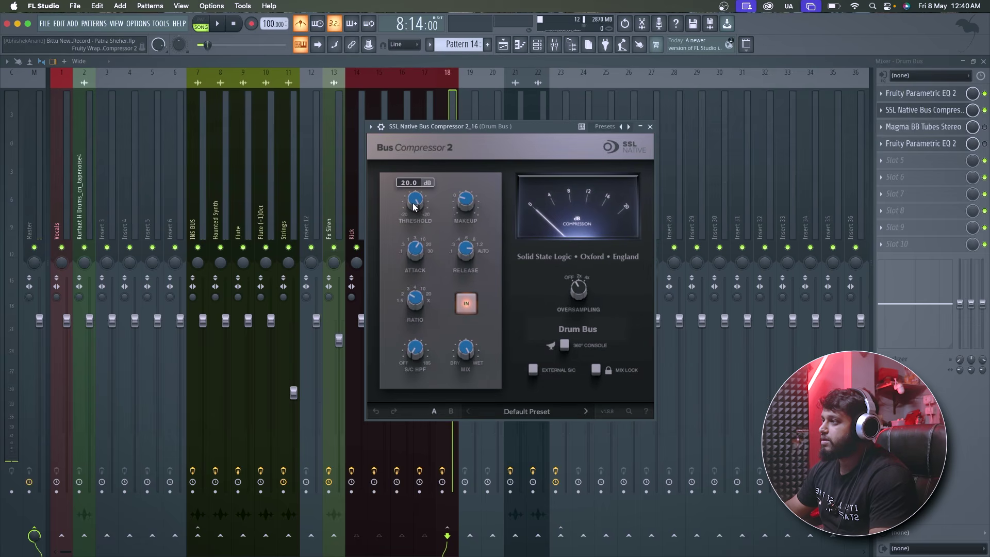
click(419, 256)
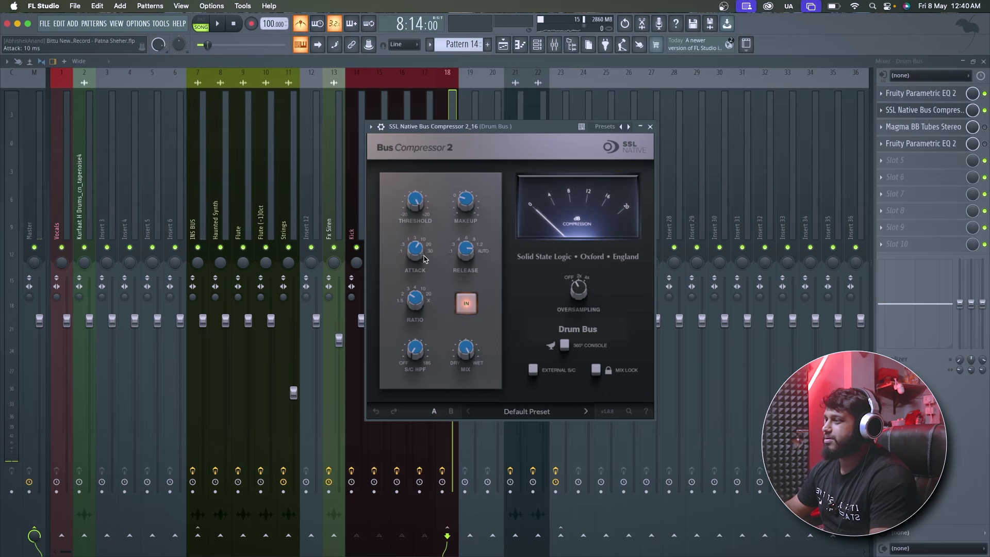
mouse_move(420, 349)
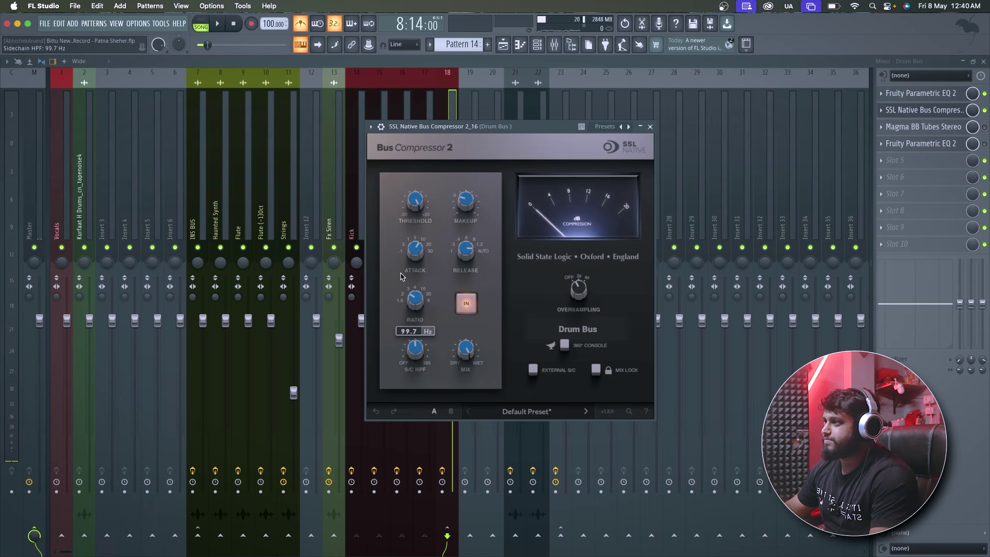
Step: Play the song with the metronome turned off and lower the Drum Bus compressor's threshold to about 2.6 dB
mouse_move(411, 199)
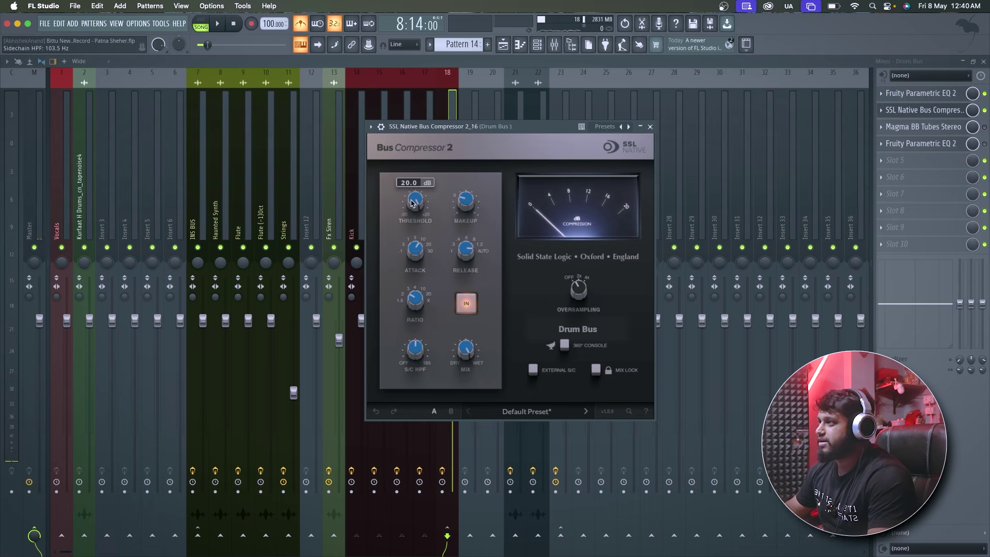
key(space)
drag(411, 203, 413, 222)
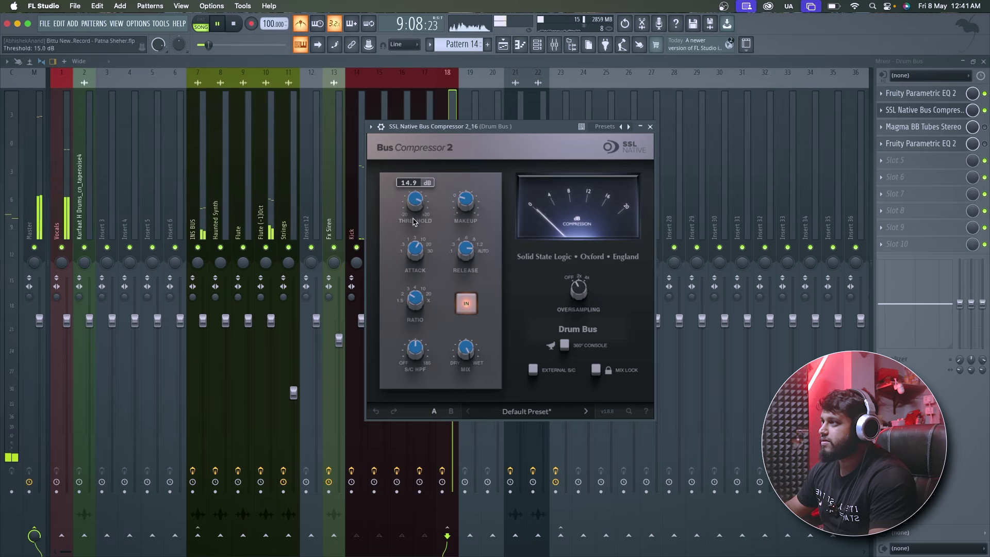
click(306, 29)
drag(415, 202, 416, 224)
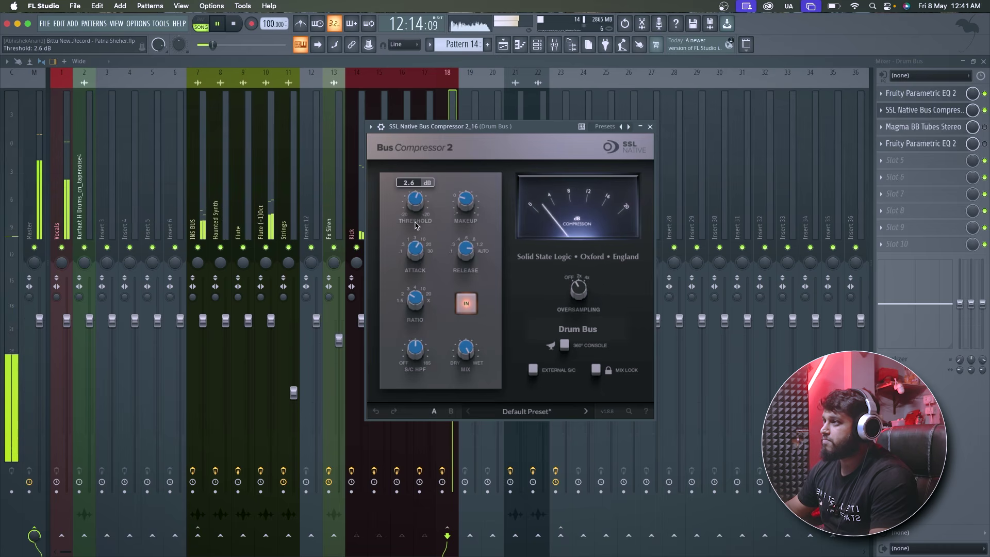
Step: Set the Drum Bus compressor's makeup gain to about 2.4 dB, close it and stop playback
mouse_move(468, 204)
drag(468, 202, 466, 189)
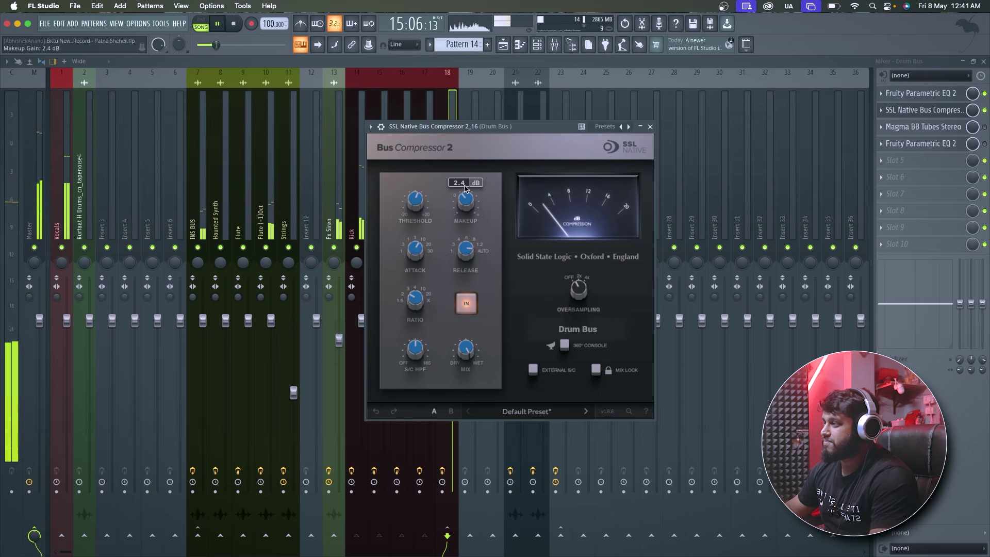
click(650, 126)
key(space)
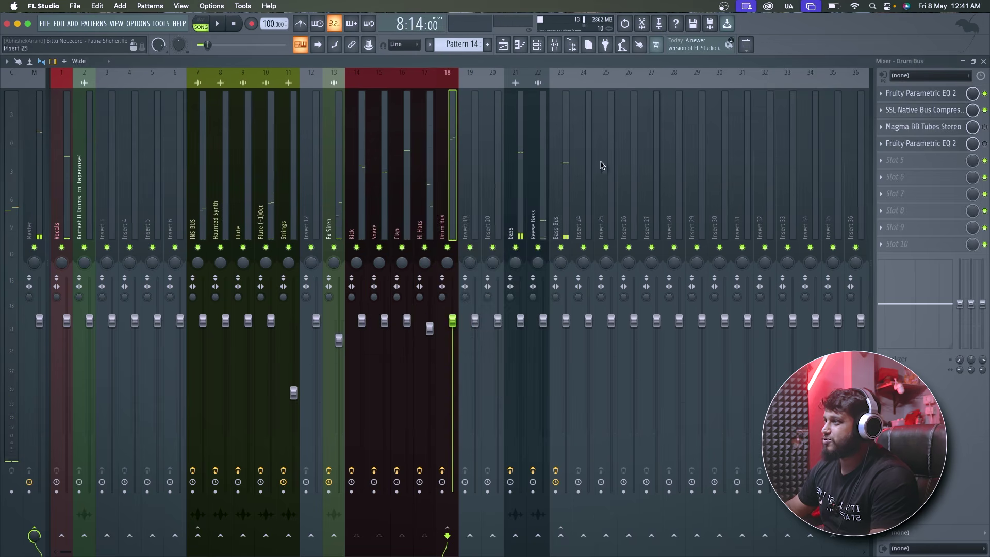
Step: Solo the Kick, Snare, Clap and Hi Hats tracks and play them from bar 8
right_click(356, 248)
click(379, 247)
click(402, 248)
click(422, 248)
key(space)
Step: Raise the Drum Bus compressor's oversampling and set its threshold to about 8.1 dB while auditioning the soloed drums
click(937, 131)
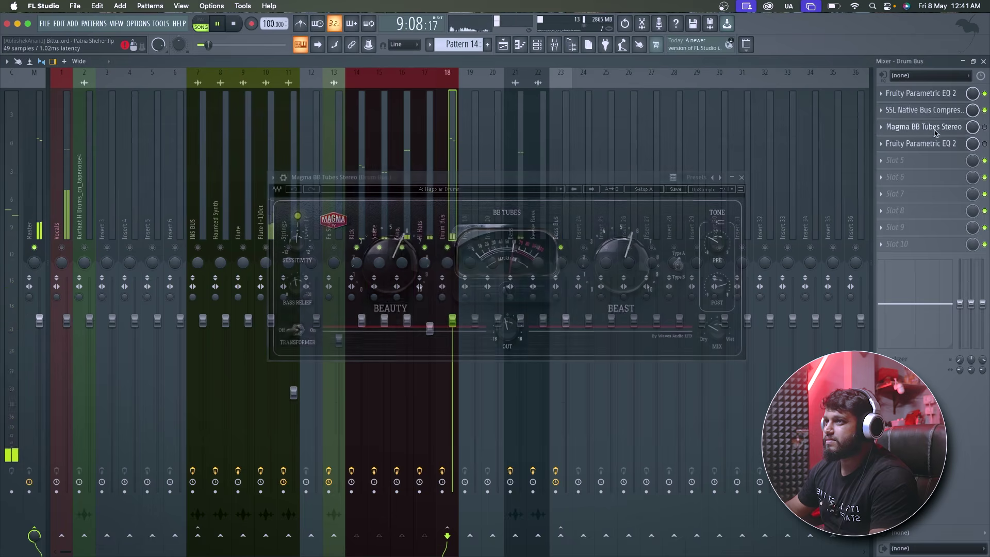
click(924, 110)
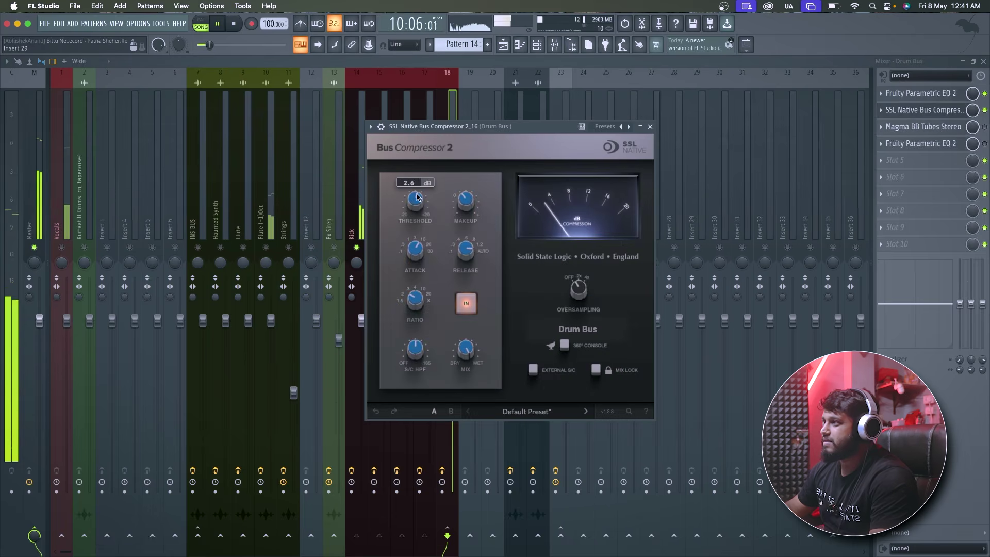
key(space)
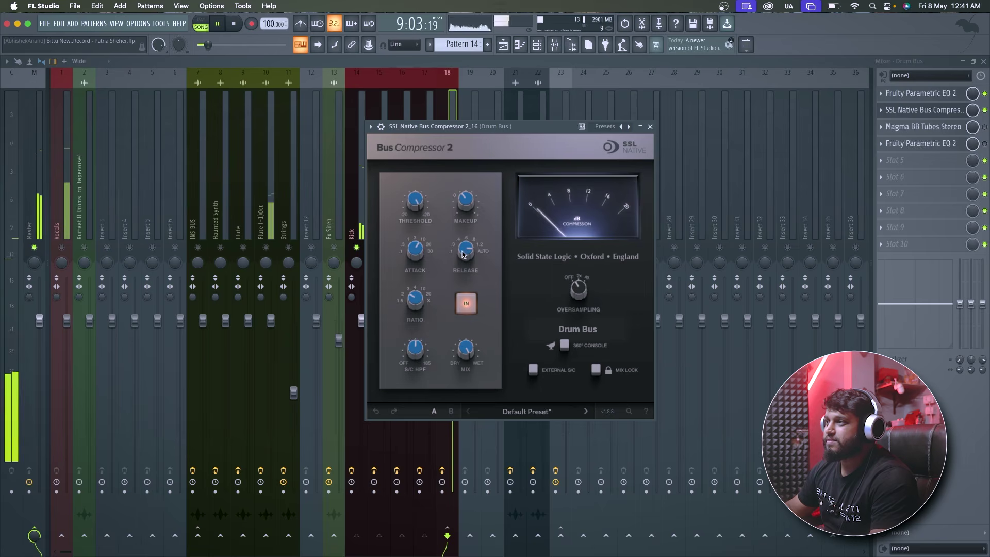
key(space)
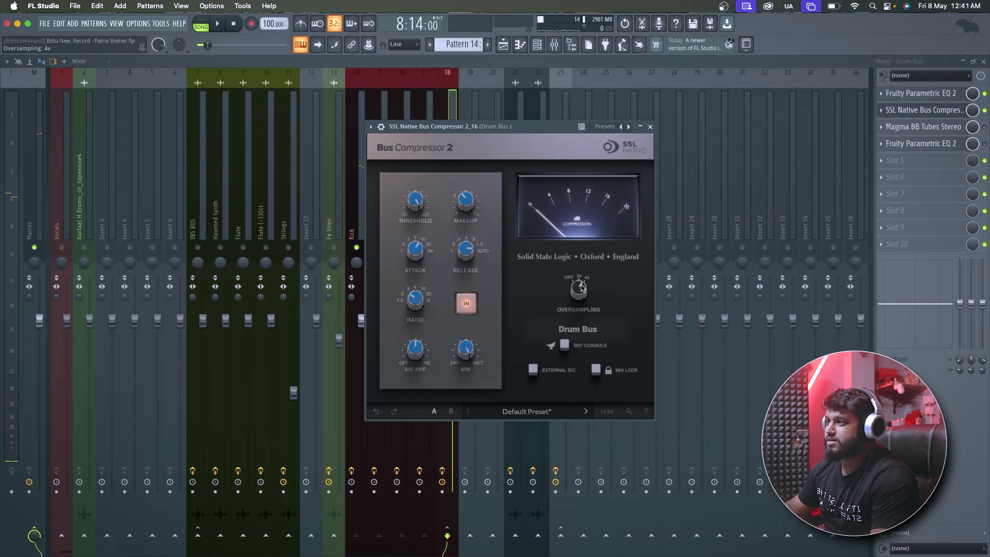
mouse_move(416, 222)
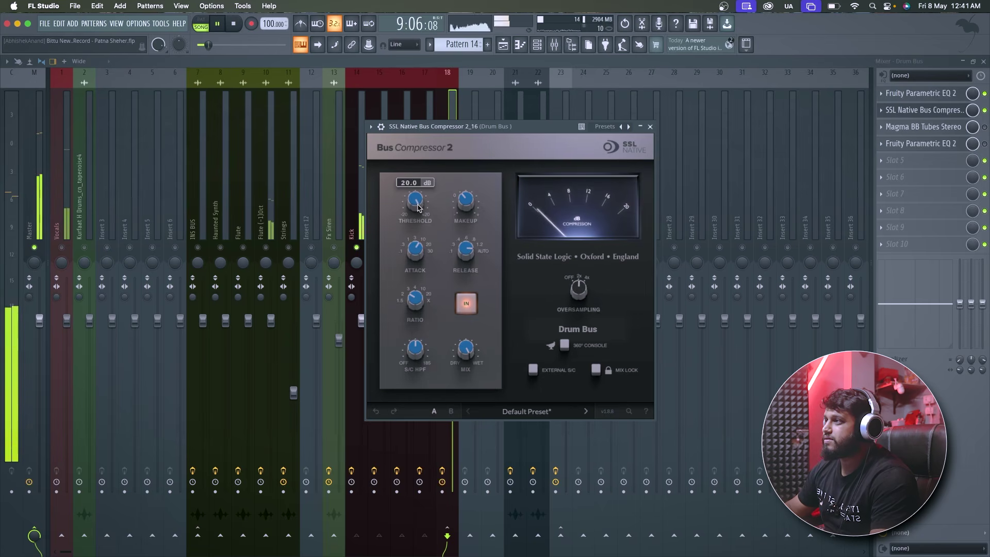
drag(416, 222, 416, 241)
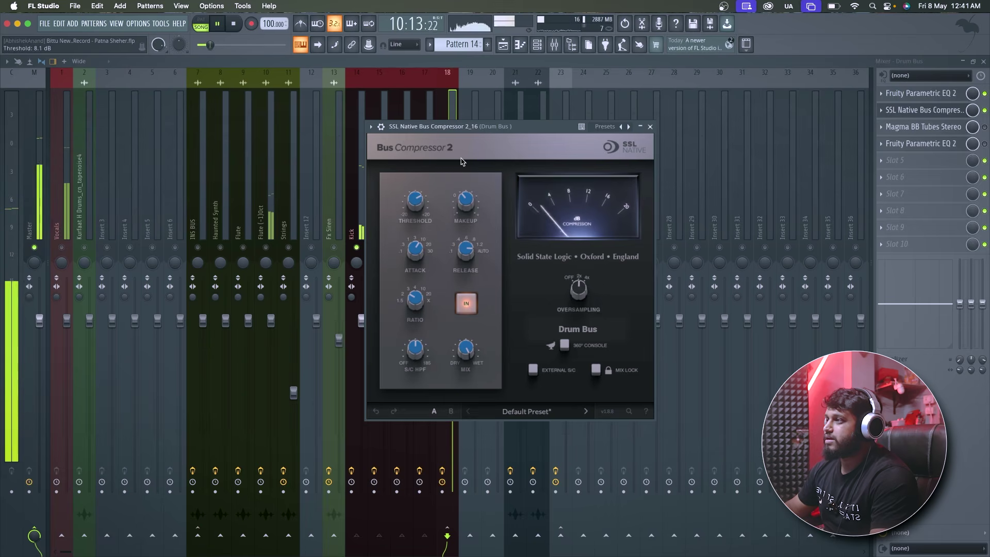
key(space)
drag(399, 129, 567, 112)
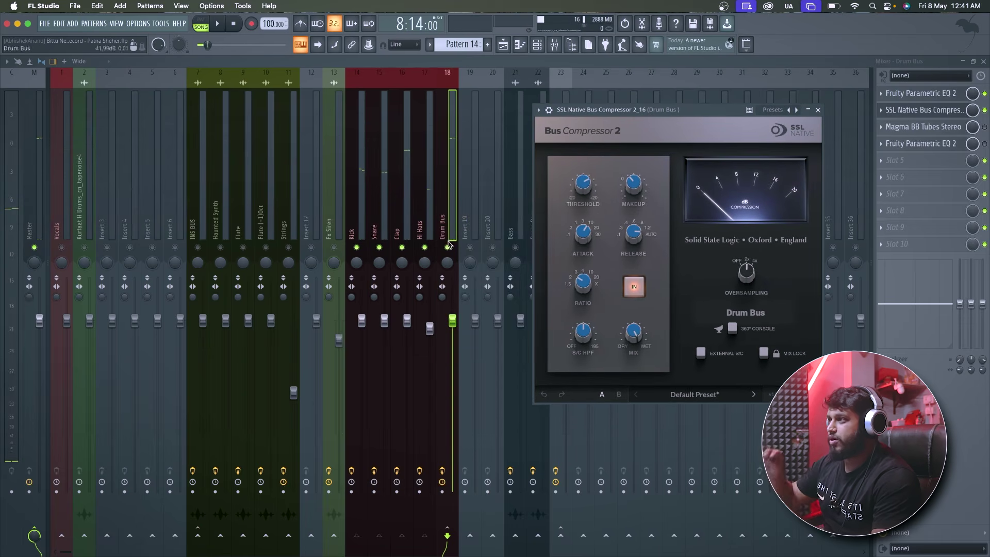
Step: Solo only the Hi Hats and Snare tracks through the Drum Bus and play them briefly
click(428, 225)
right_click(425, 247)
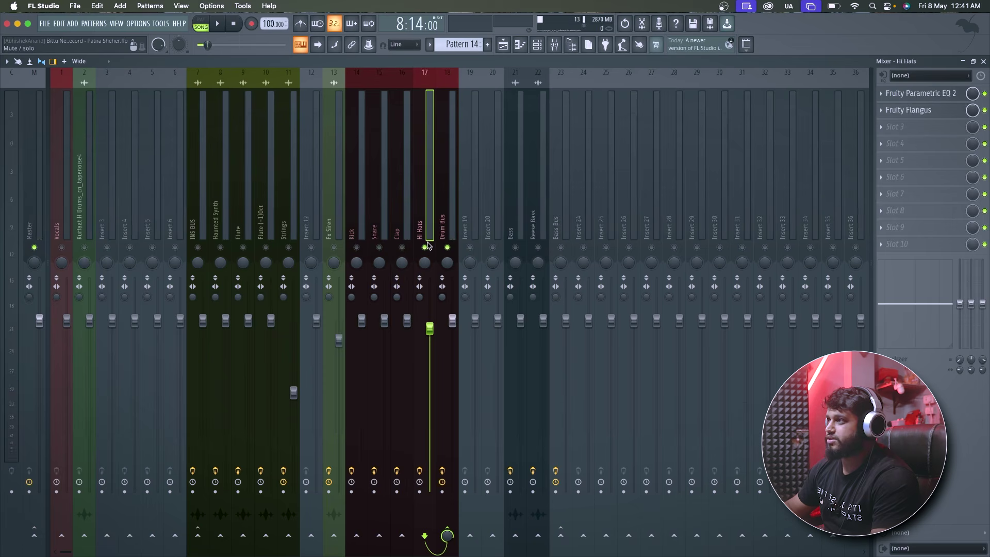
click(379, 247)
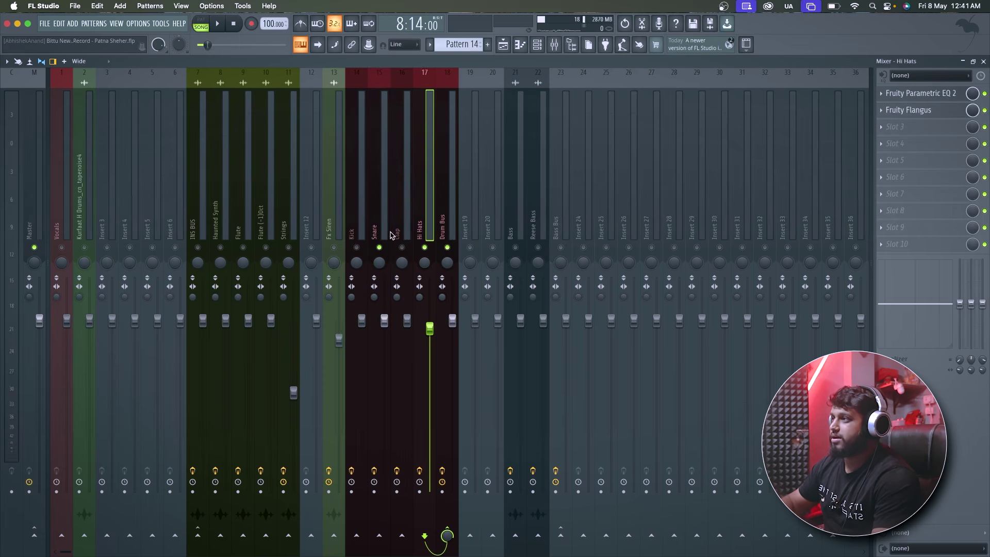
key(space)
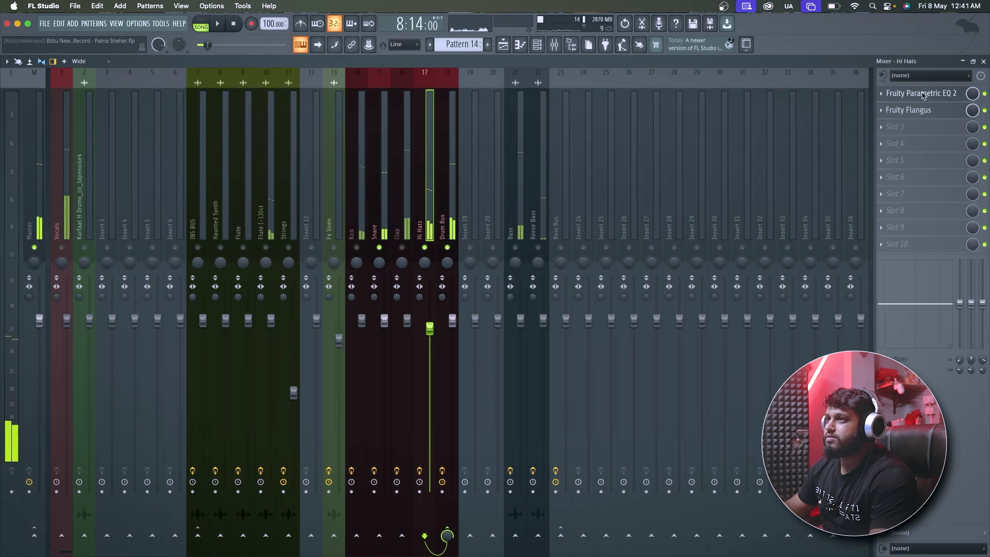
Step: Set the Drum Bus compressor's threshold to about 4.5 dB and its attack to 30 ms while auditioning the snare and hats
click(440, 202)
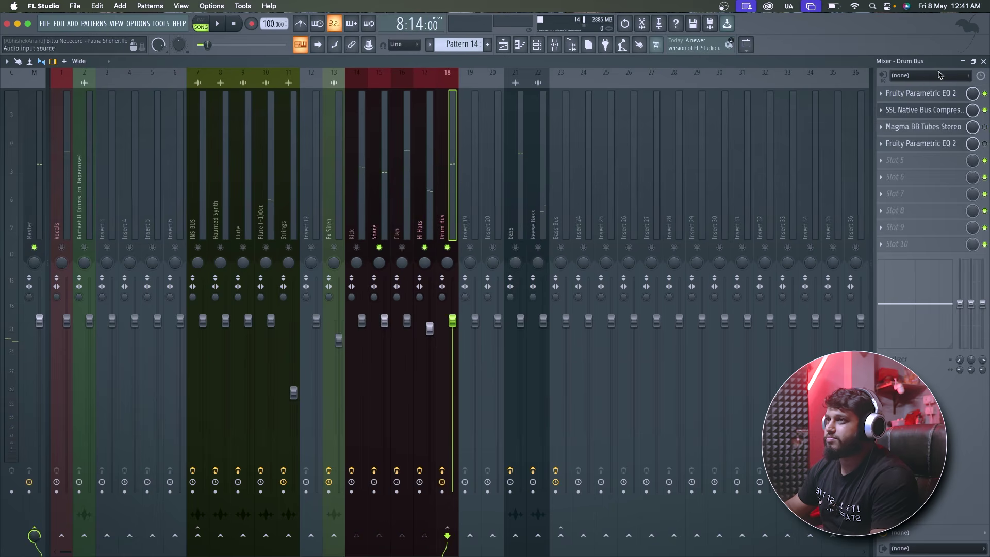
click(919, 110)
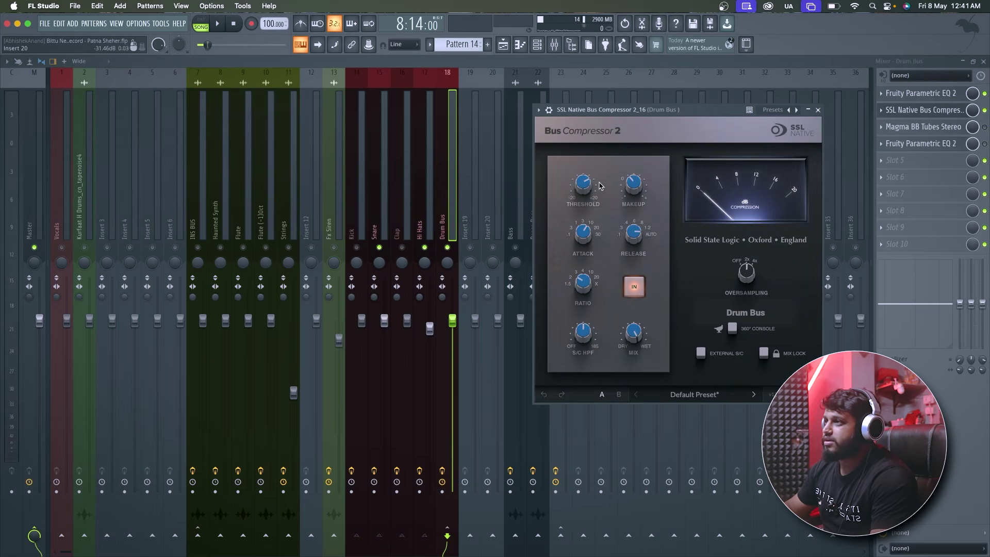
mouse_move(585, 192)
key(space)
drag(585, 192, 585, 198)
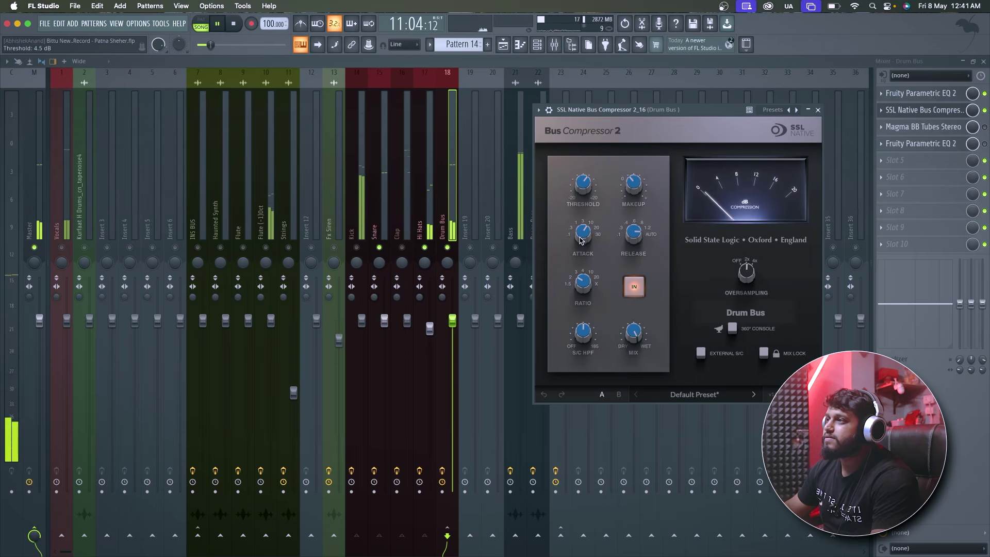
key(space)
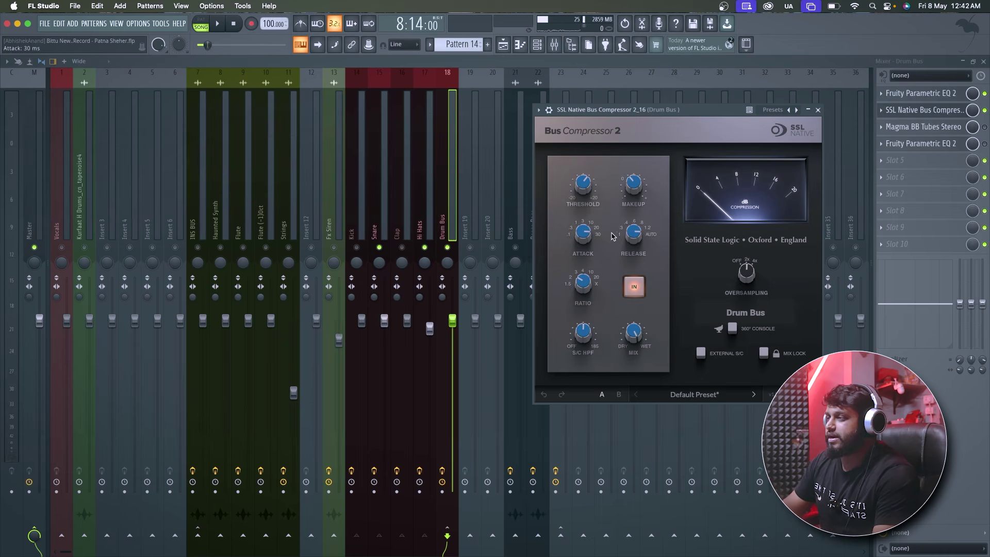
key(space)
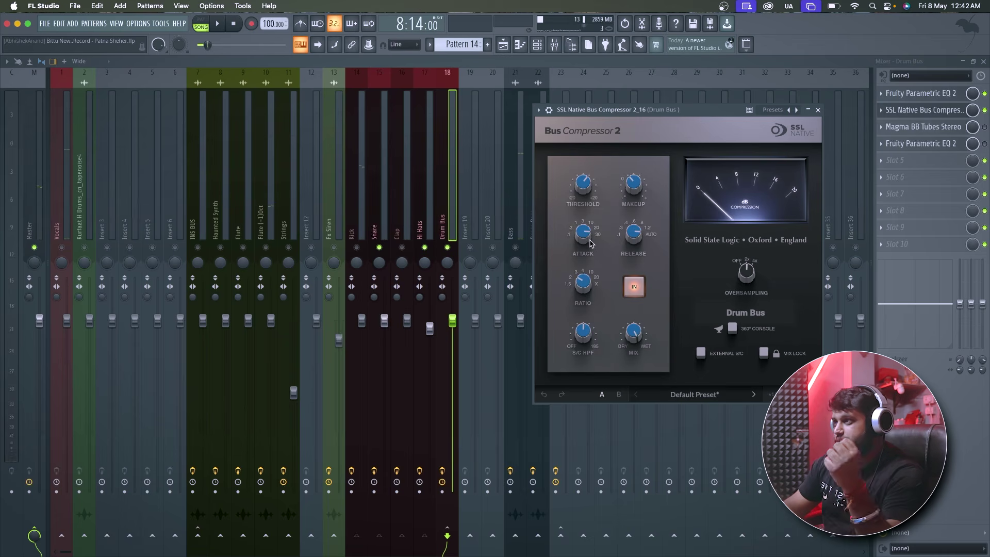
Step: Solo all four drum tracks again and compare the Drum Bus compressor bypassed and active during playback
mouse_move(585, 189)
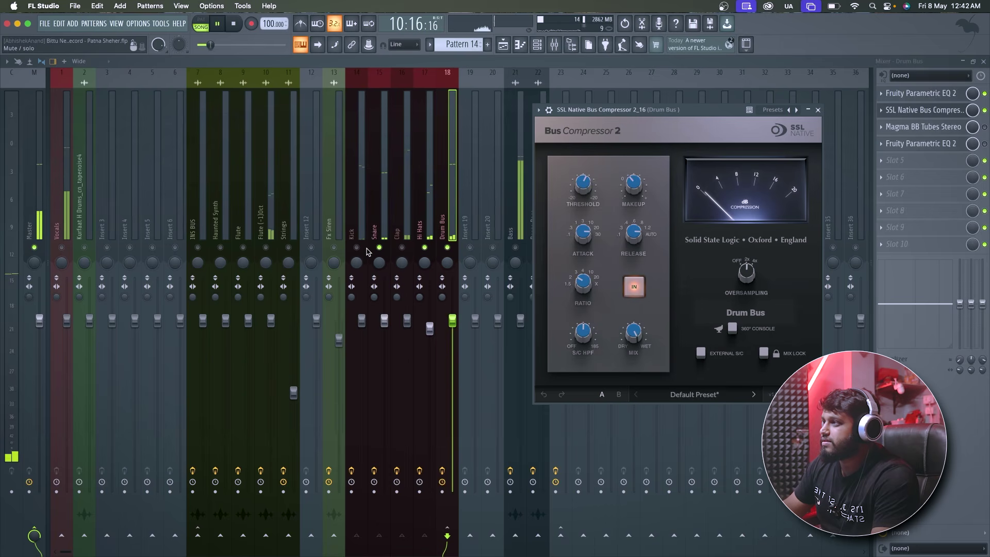
key(Escape)
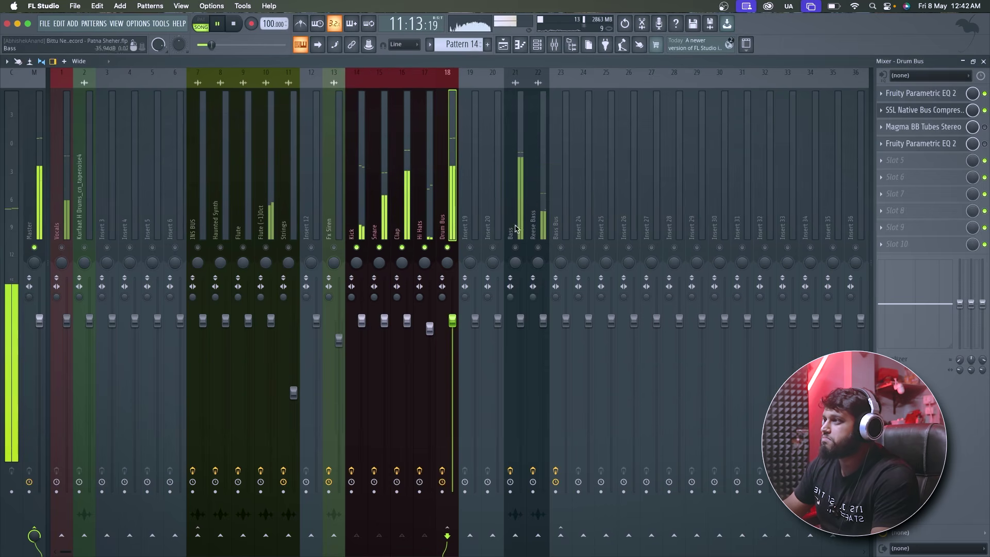
click(924, 110)
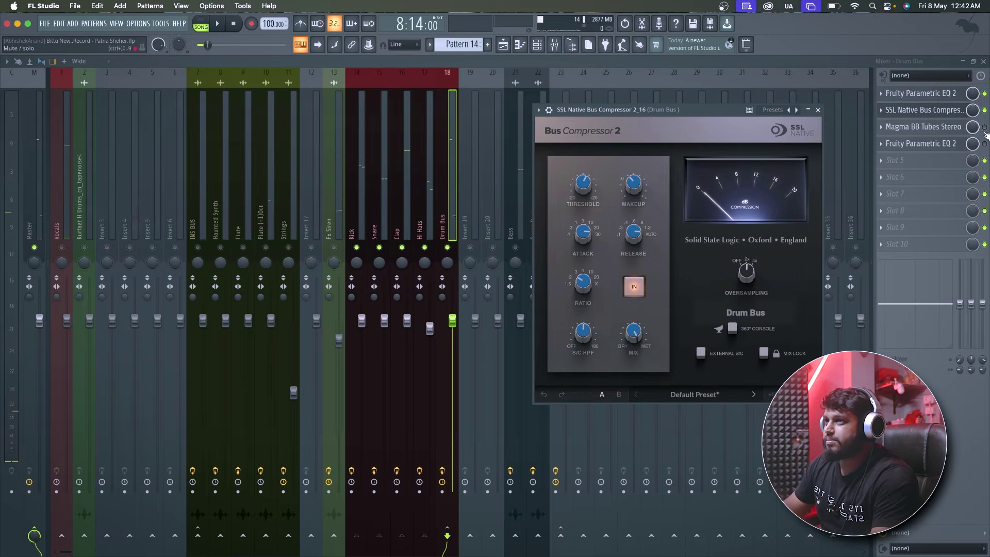
click(984, 110)
key(space)
click(984, 110)
click(942, 110)
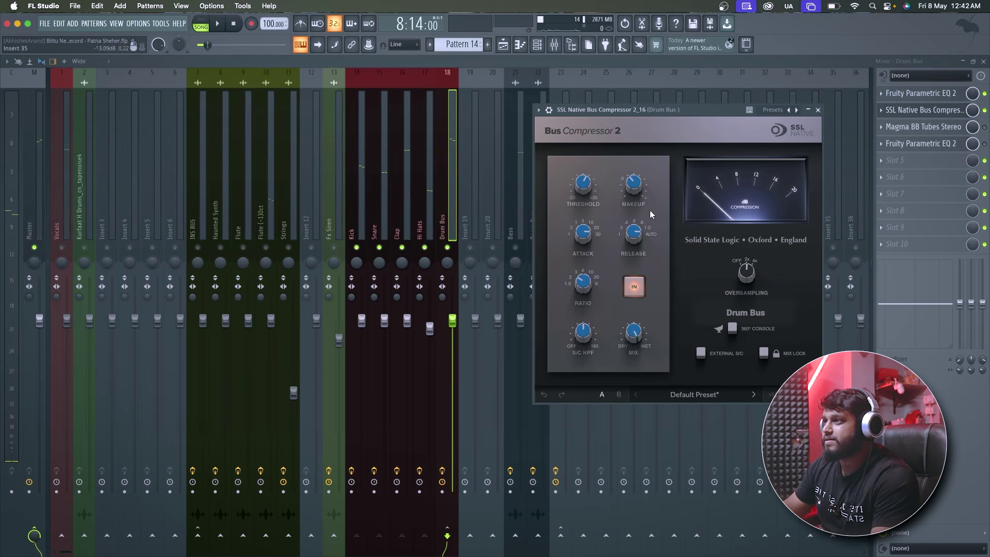
Step: Set the Drum Bus compressor's ratio to 4:1, attack to 10 ms and threshold to about 2.5 dB while auditioning the soloed drums
key(space)
drag(581, 237, 583, 360)
drag(587, 238, 589, 222)
key(space)
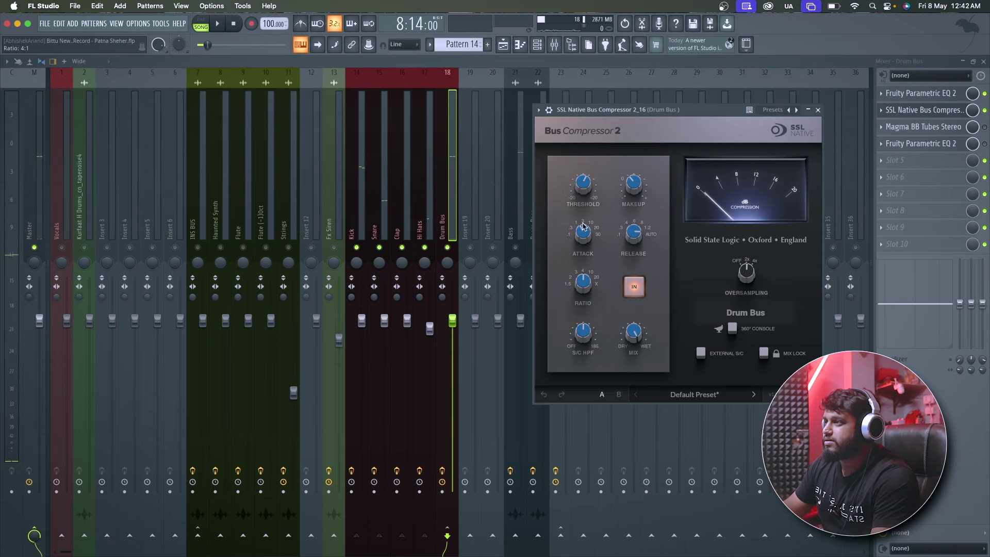
key(space)
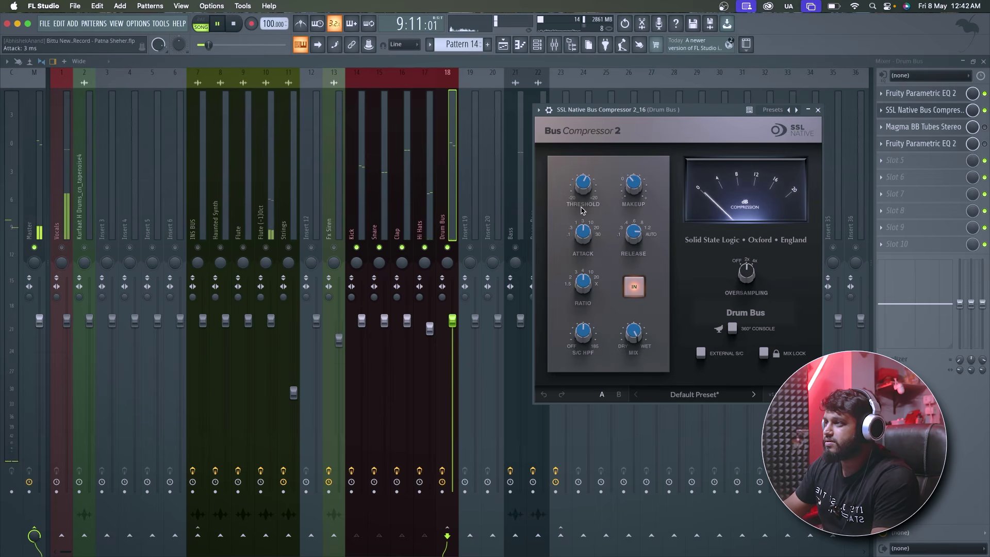
scroll(587, 233, up, 2)
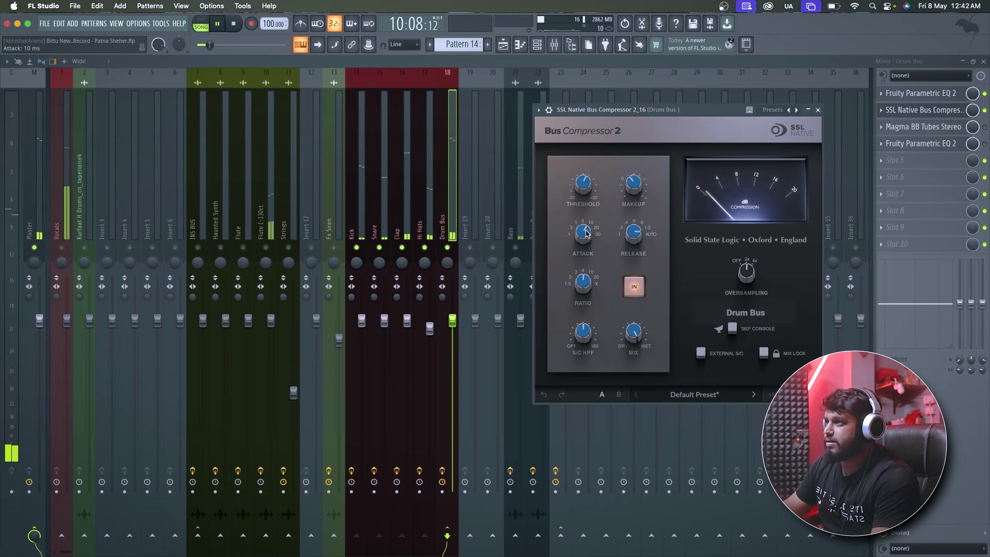
scroll(585, 195, up, 1)
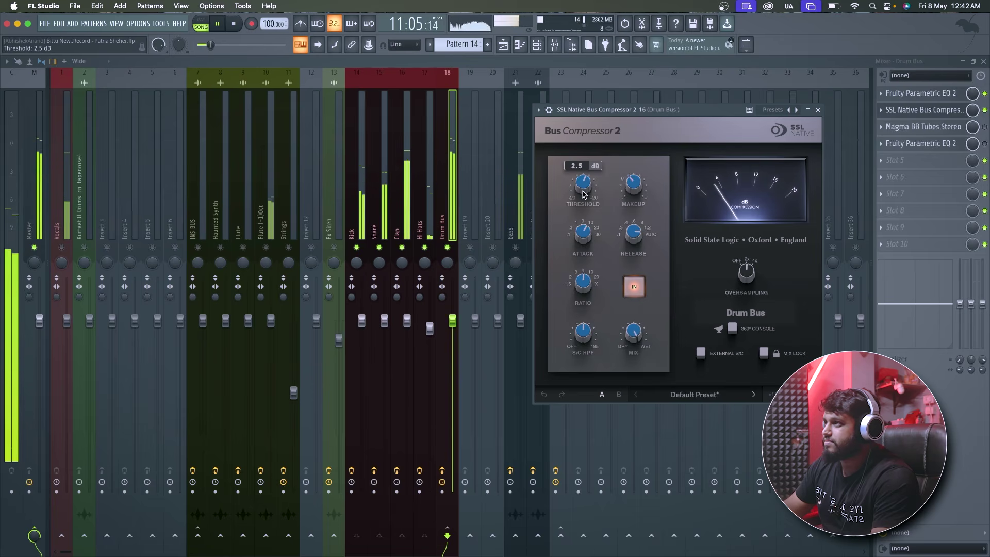
key(space)
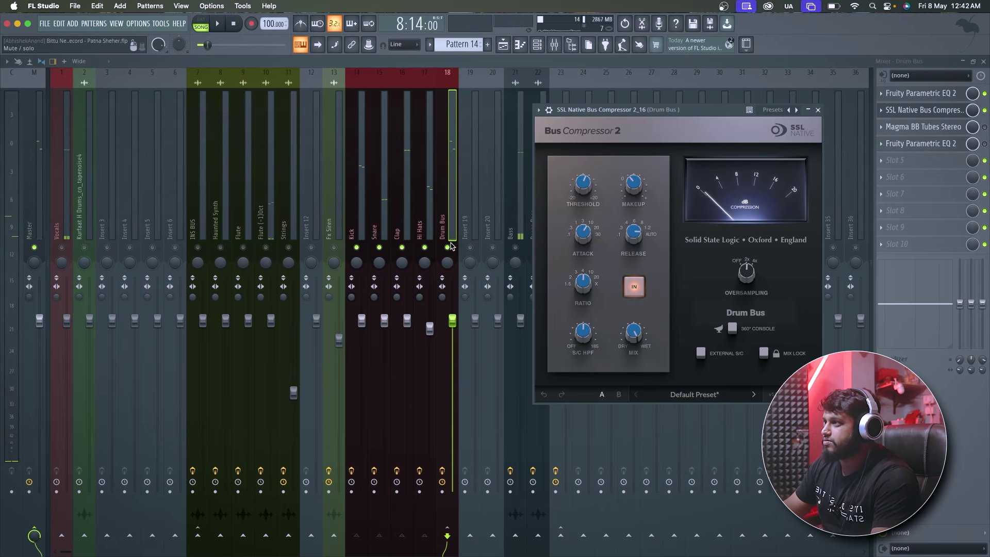
Step: Unsolo the drums, play the full mix briefly and select the INS BUS track
click(452, 246)
key(space)
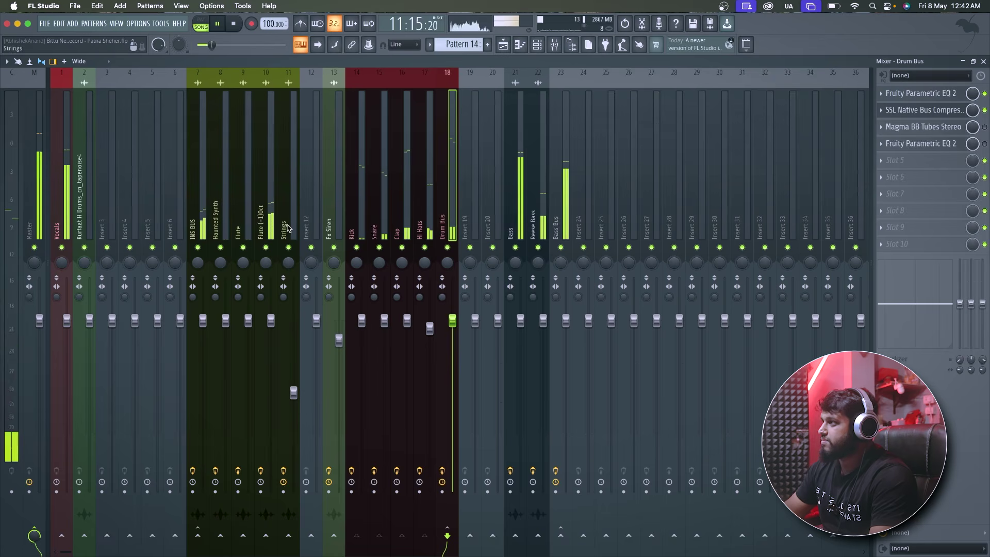
click(200, 217)
key(space)
click(918, 109)
click(918, 110)
click(898, 127)
click(885, 129)
click(883, 130)
click(893, 148)
key(Return)
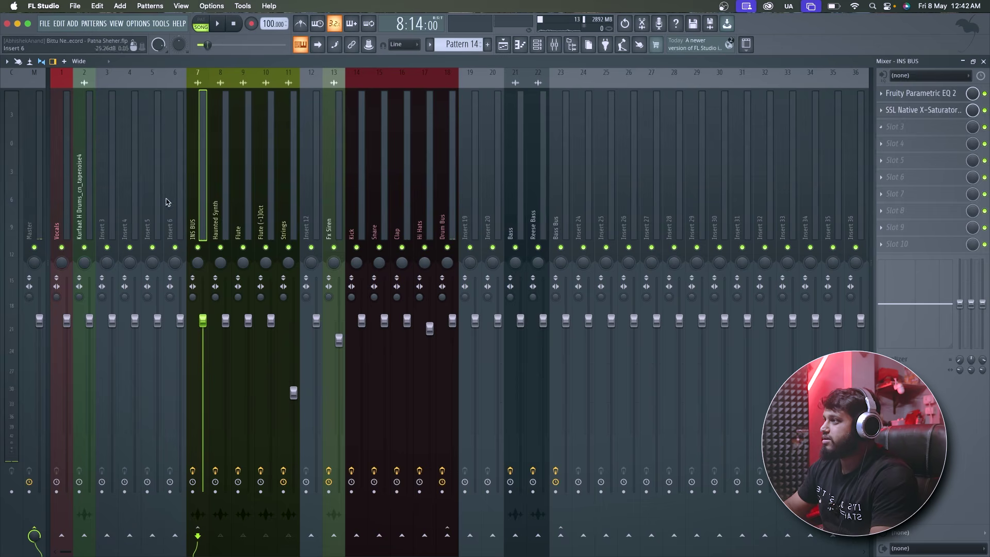
Step: Solo the INS BUS with its instruments and add SSL Native Bus Compressor 2 to its third effect slot
right_click(203, 248)
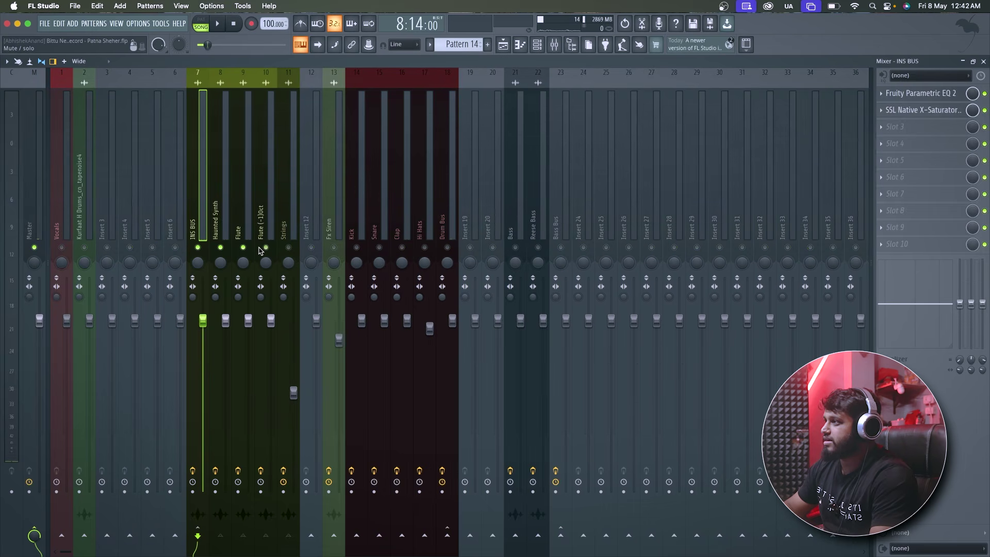
key(space)
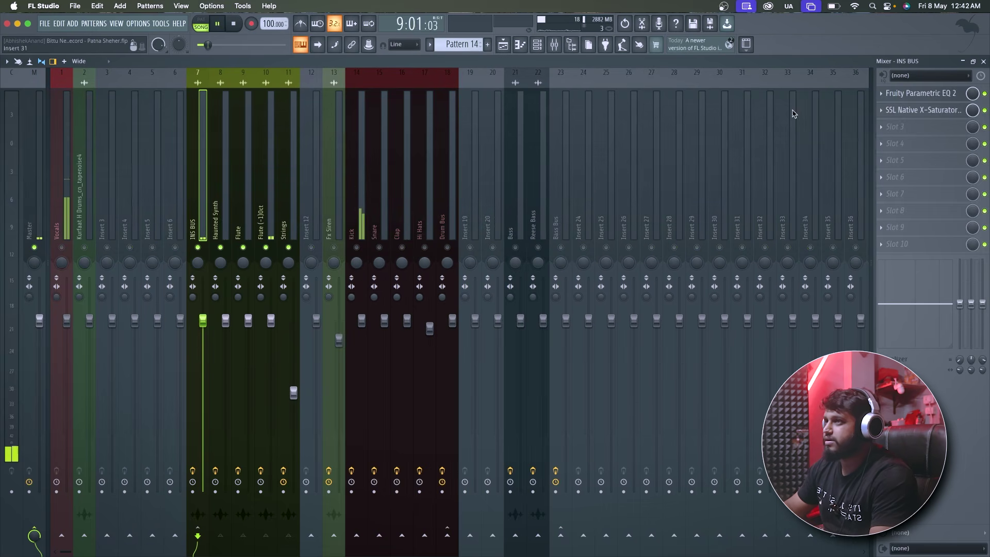
click(897, 127)
click(749, 35)
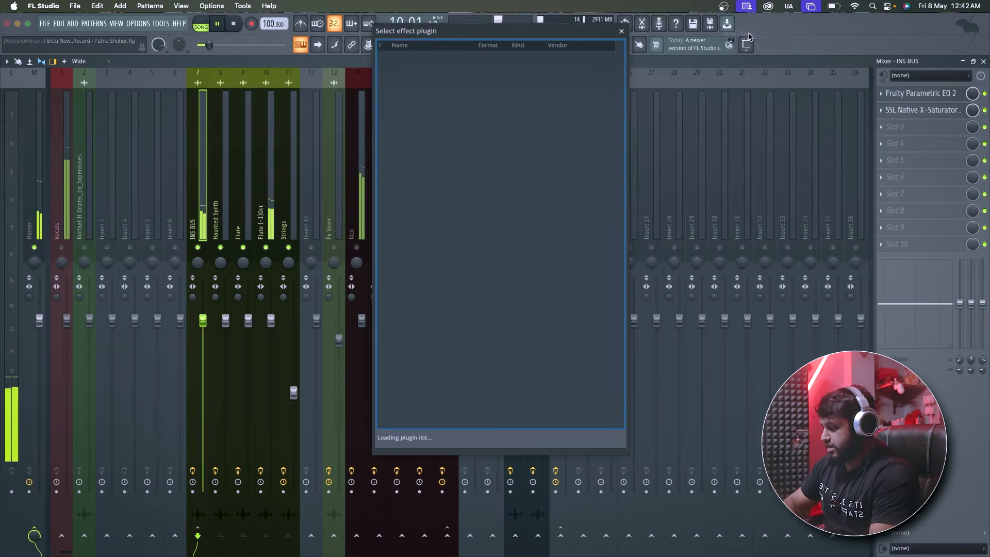
text(nativ)
double_click(454, 124)
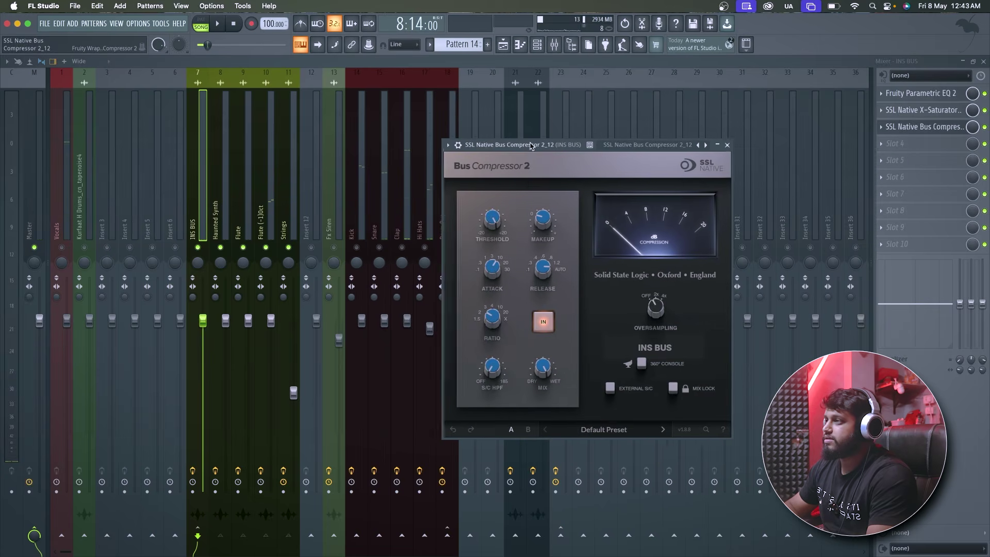
drag(532, 146, 476, 146)
click(553, 433)
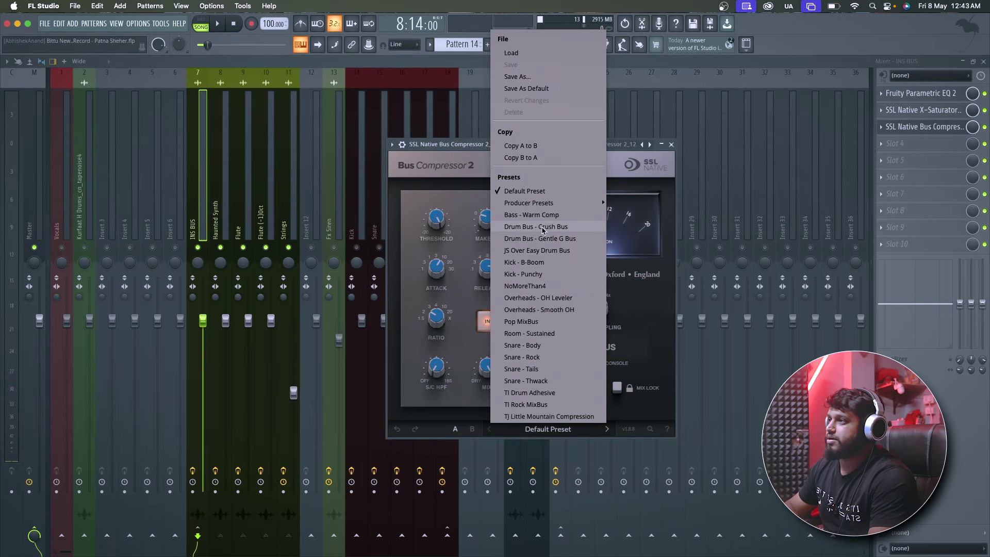
click(671, 145)
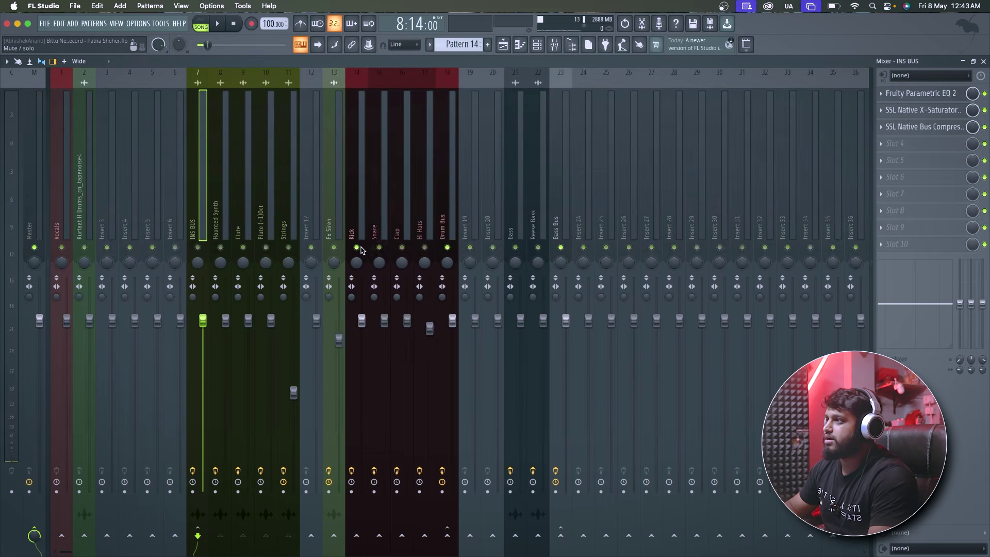
Step: Solo the drums, load the Drum Bus - Gentle G Bus preset in the Drum Bus compressor and audition it
click(451, 230)
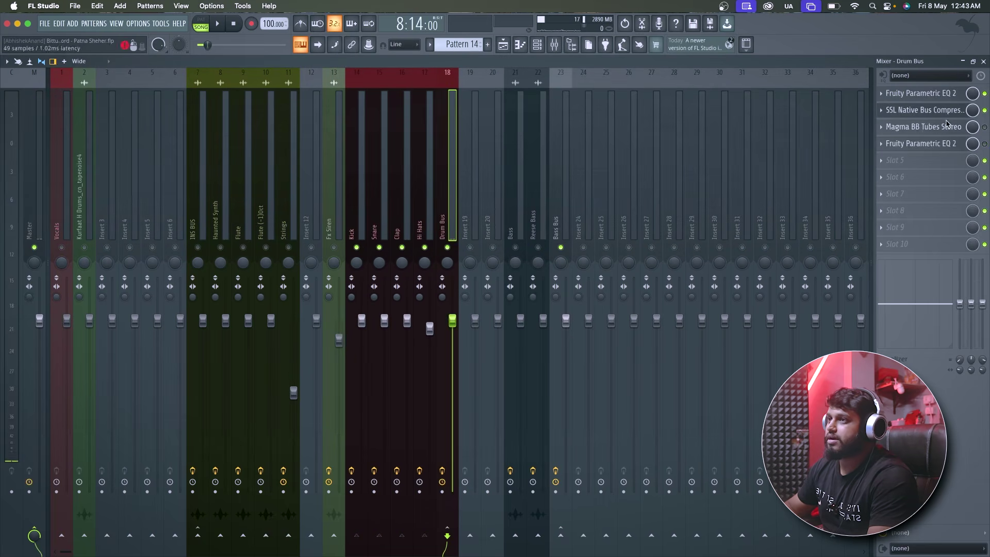
click(933, 129)
click(928, 127)
click(911, 110)
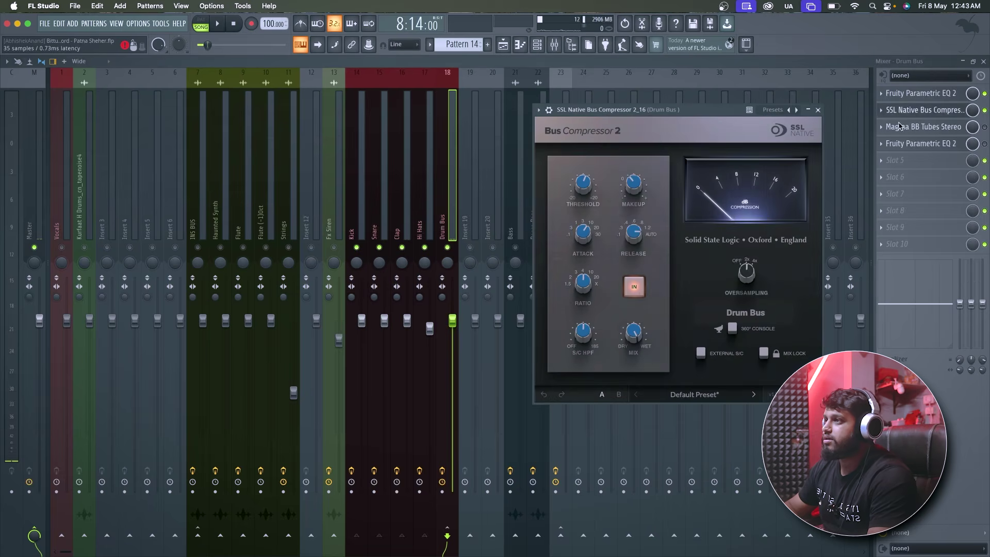
click(680, 389)
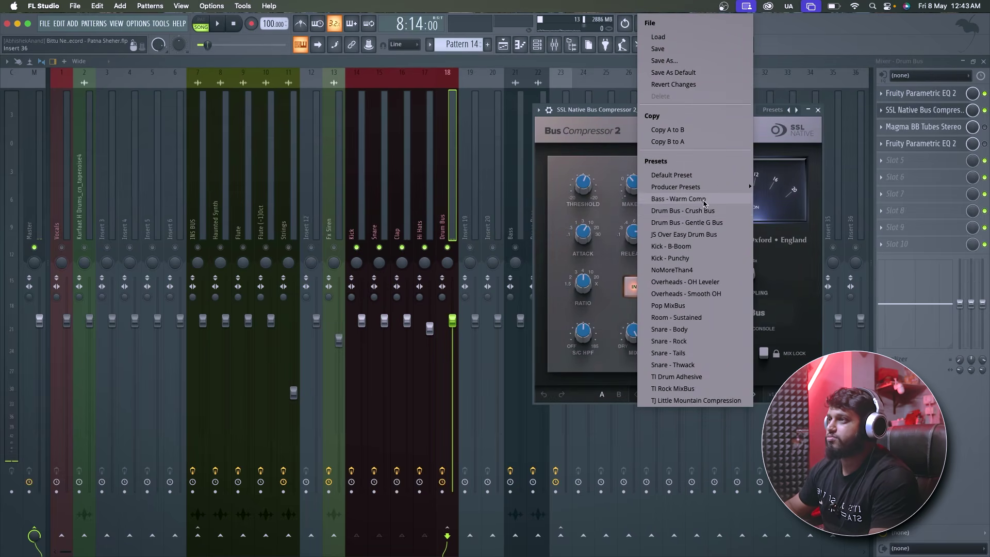
click(711, 228)
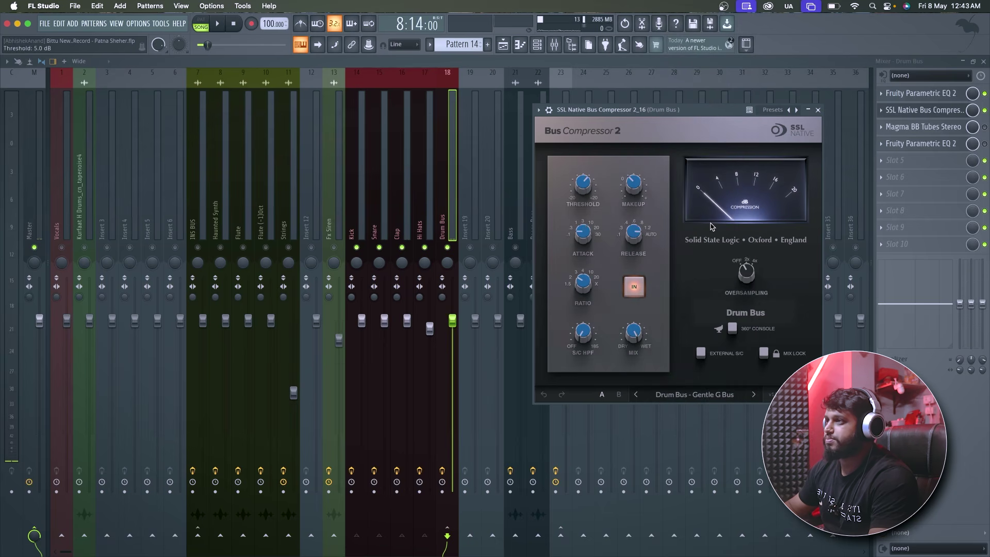
key(space)
mouse_move(586, 190)
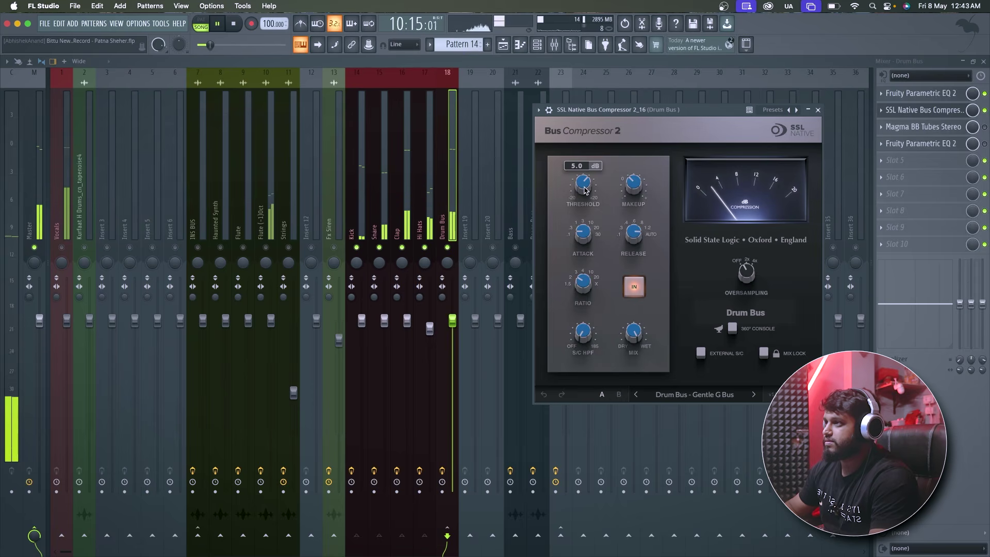
key(space)
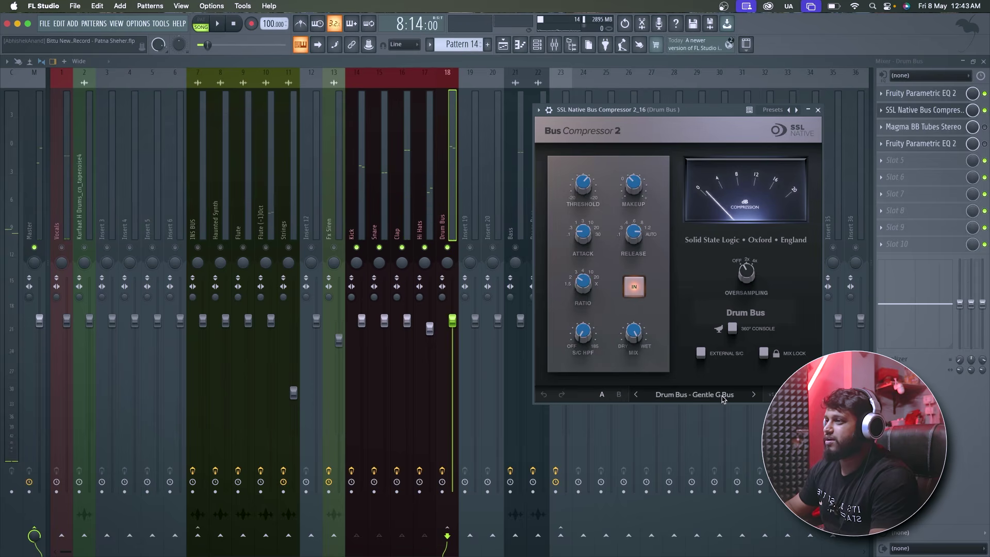
Step: Audition the Drum Bus - Crush Bus preset on the soloed drums, and switch back to Drum Bus - Gentle G Bus
click(722, 397)
click(695, 383)
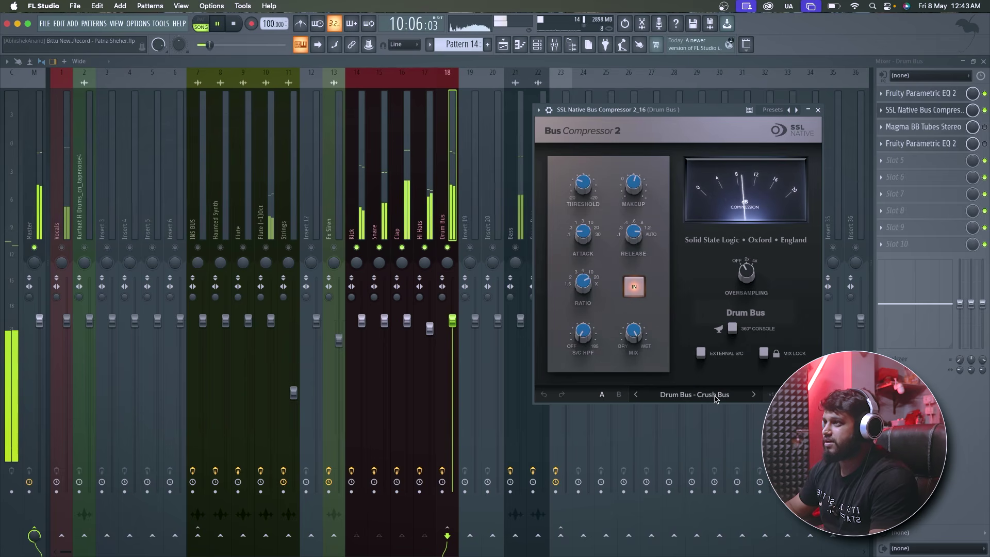
click(696, 395)
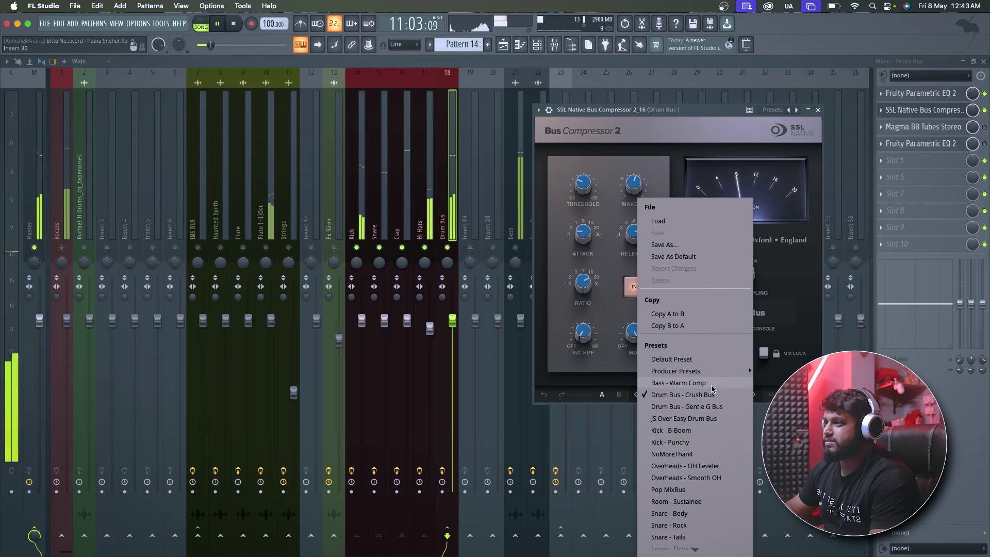
click(714, 407)
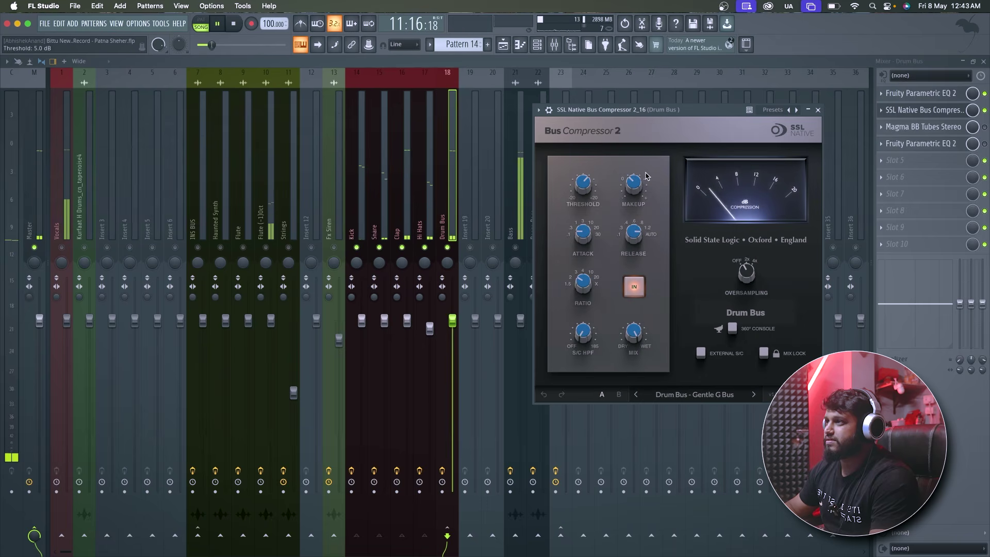
Step: Set the Drum Bus compressor's attack to 3 ms and lower its threshold to about 0.2 dB while playing the drums
key(space)
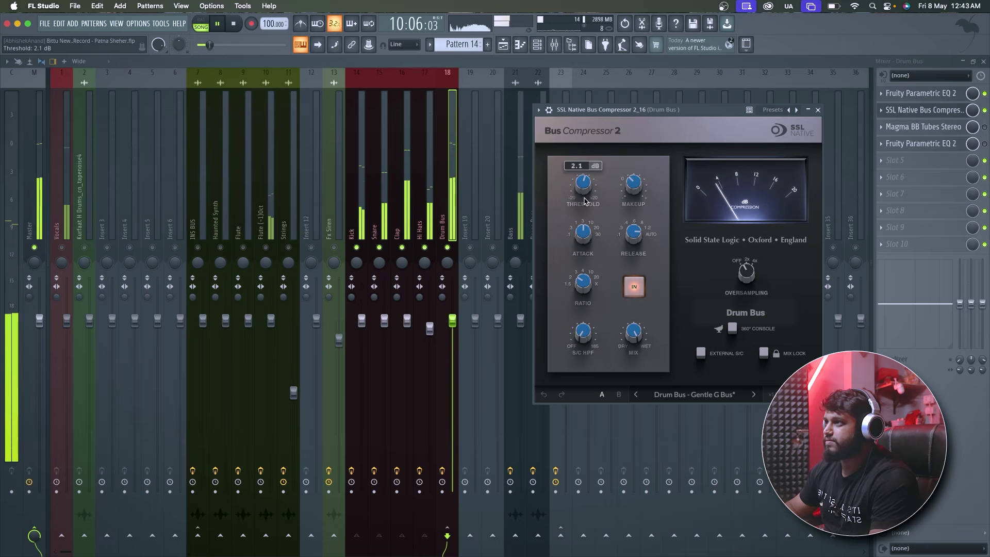
scroll(586, 201, down, 2)
key(space)
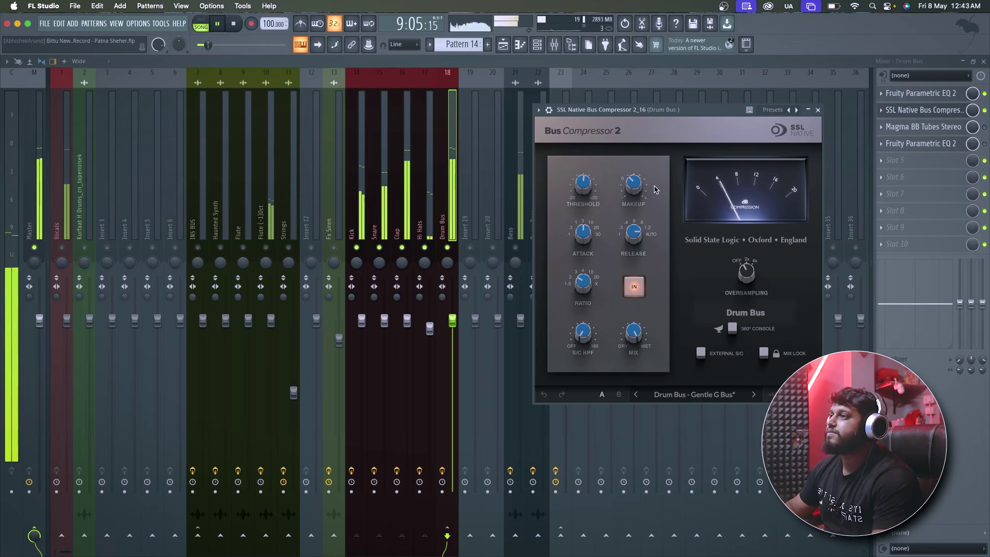
scroll(577, 190, down, 2)
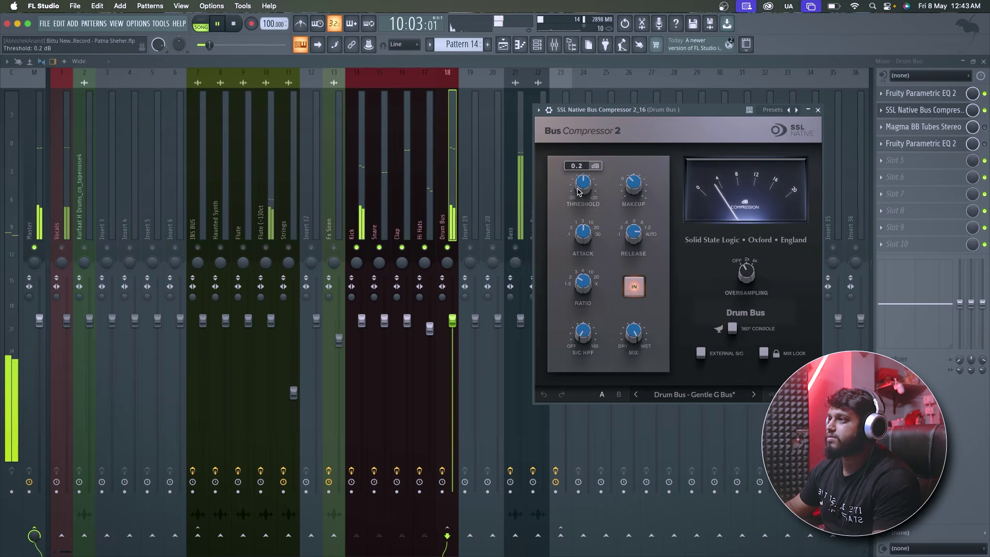
scroll(575, 187, down, 1)
Step: Raise the Drum Bus compressor's makeup gain to at least 2 dB, stop playback and close the compressor
scroll(576, 184, up, 6)
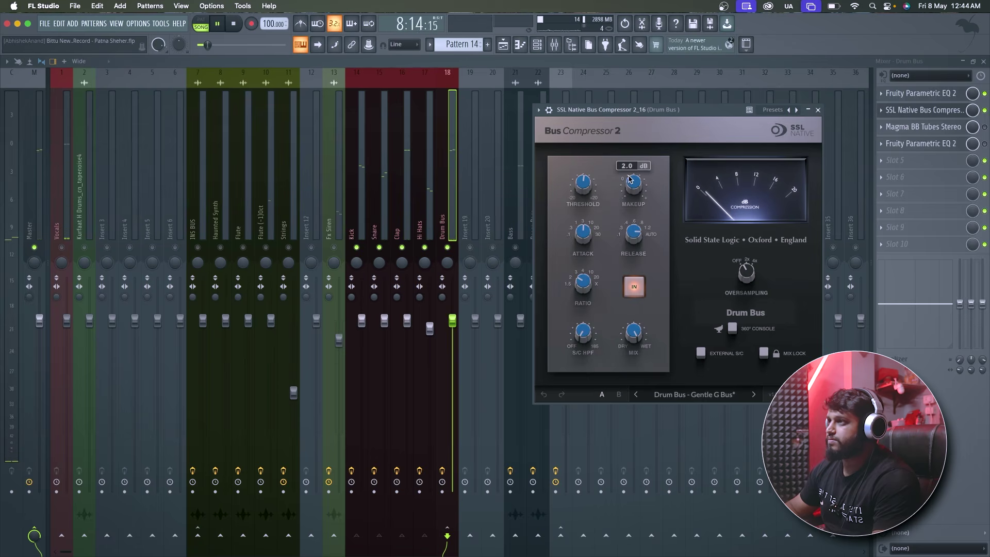
scroll(629, 179, up, 5)
key(space)
key(Escape)
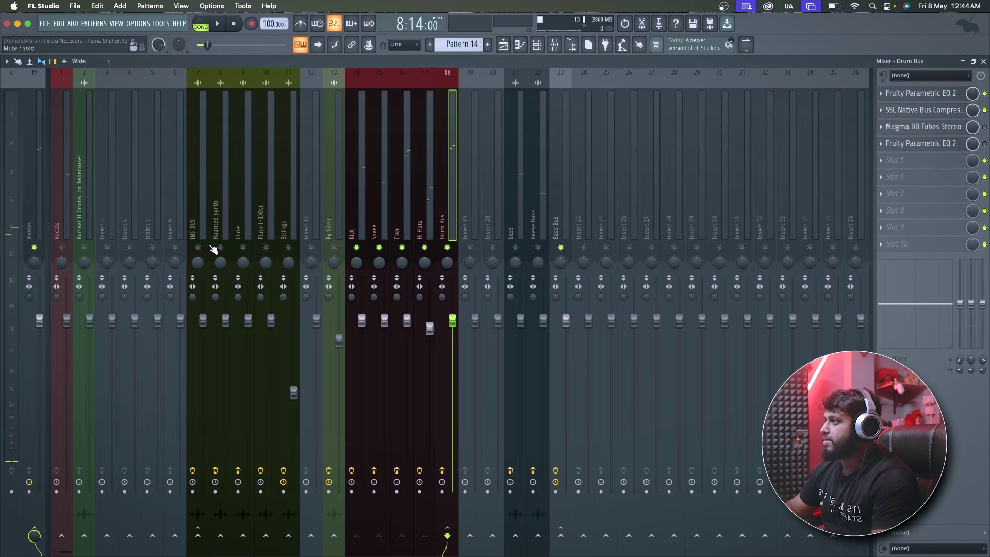
Step: Add the INS BUS and its instruments to the soloed tracks, play them and mute the Drum Bus
click(211, 246)
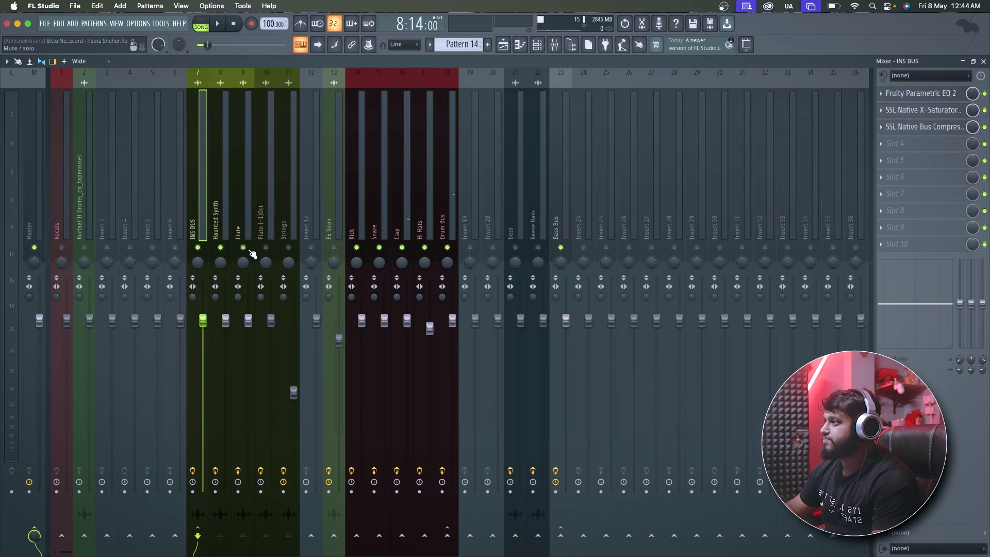
key(space)
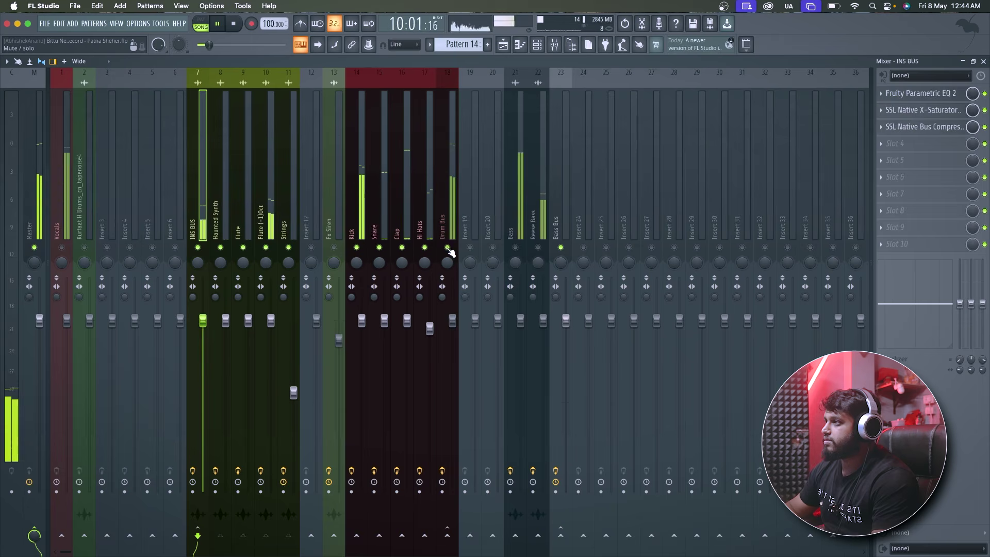
key(space)
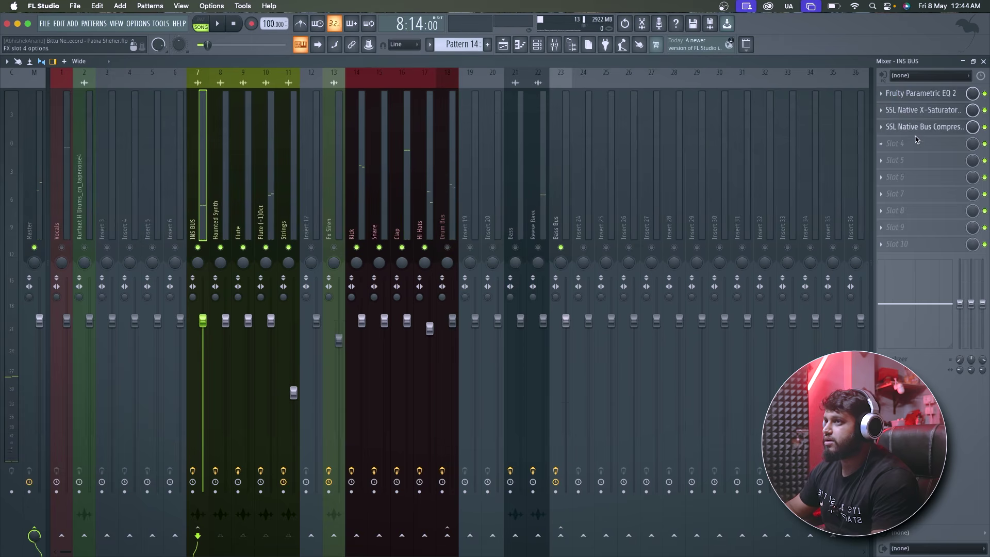
Step: Load the Drum Bus - Gentle G Bus preset into the INS BUS's SSL Native Bus Compressor 2
click(928, 128)
click(566, 429)
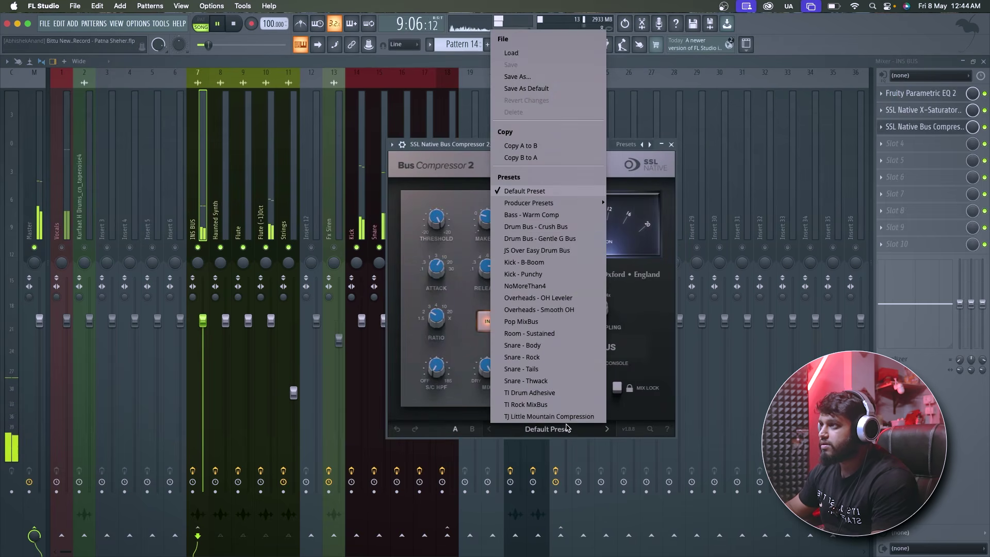
click(574, 237)
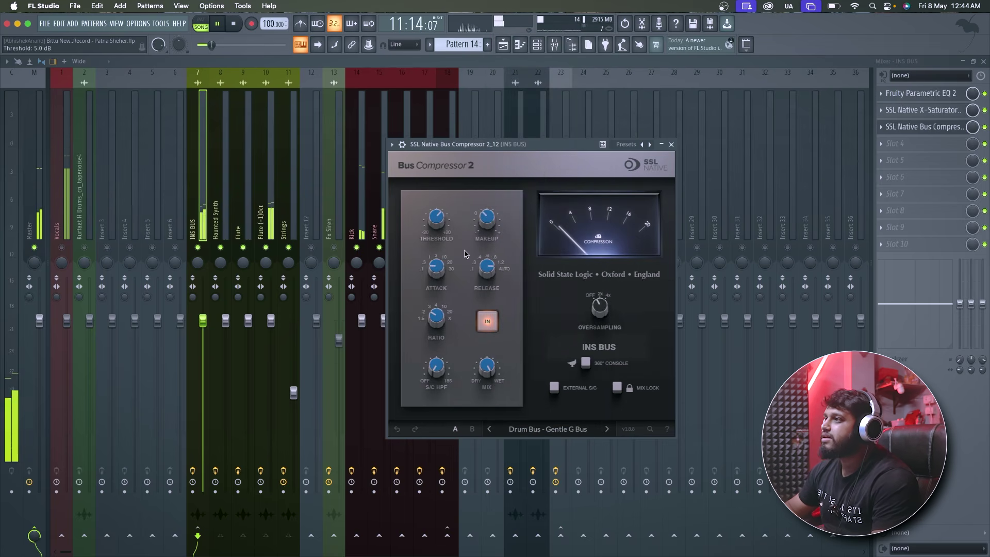
Step: Set the INS BUS compressor's threshold to -9.8 dB and makeup gain to 2.2 dB, close it and stop playback
drag(432, 228, 432, 272)
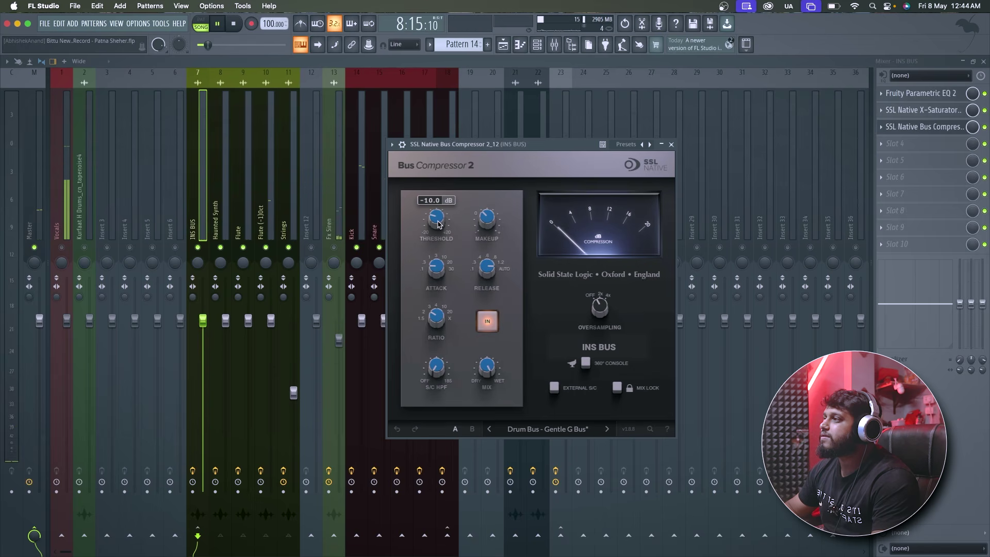
drag(436, 223, 435, 222)
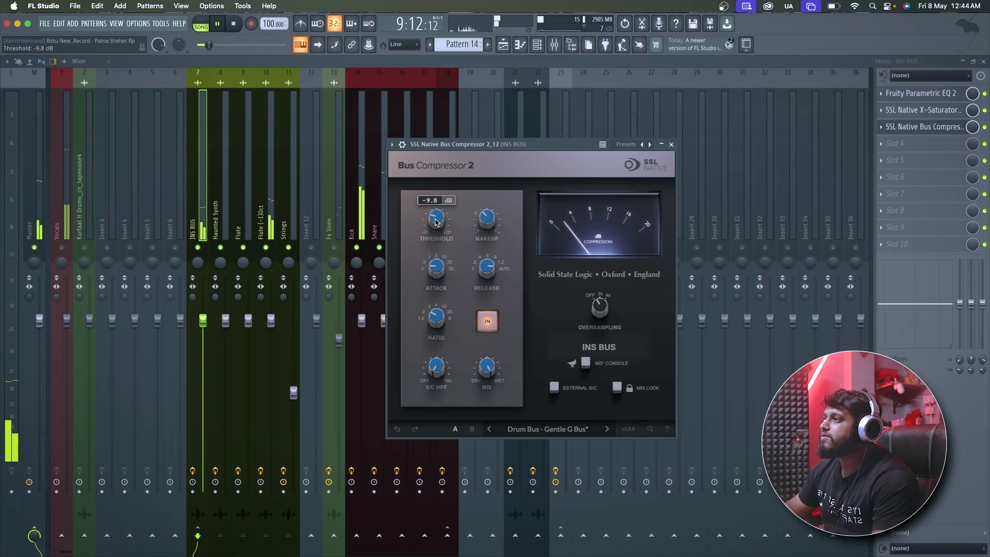
mouse_move(483, 217)
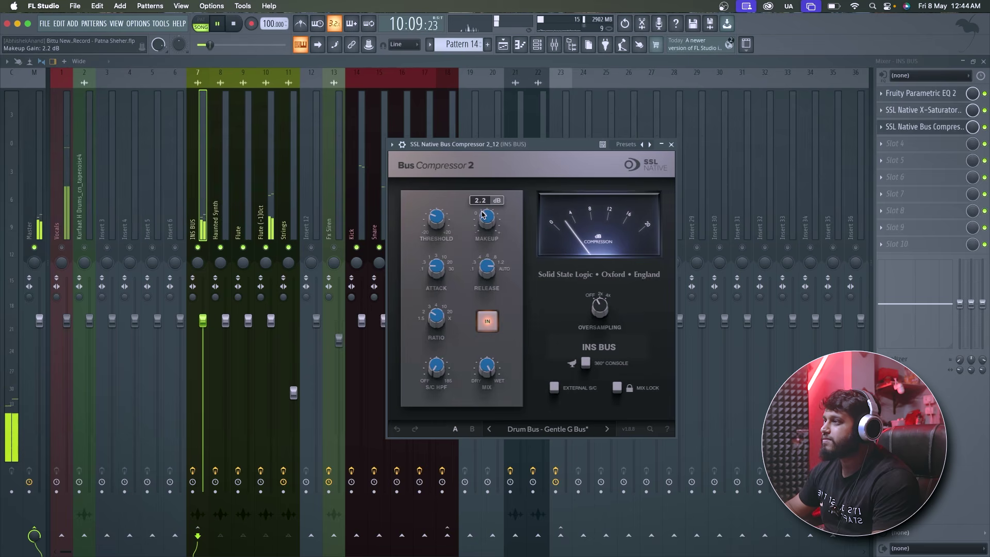
key(Escape)
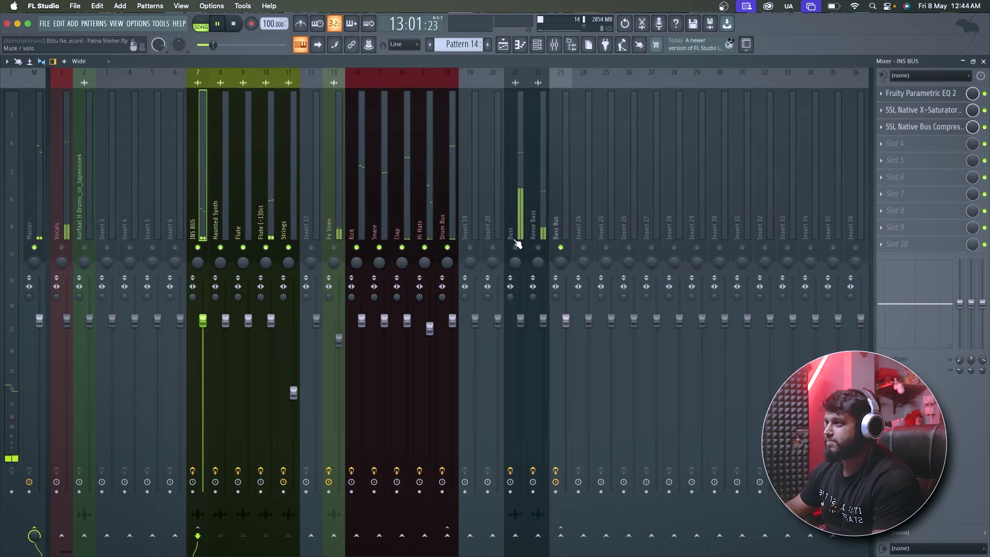
key(space)
Step: Play the full mix to check the SSLComp Stereo compression on the Bass Bus, stop playback and close the plugin
click(559, 219)
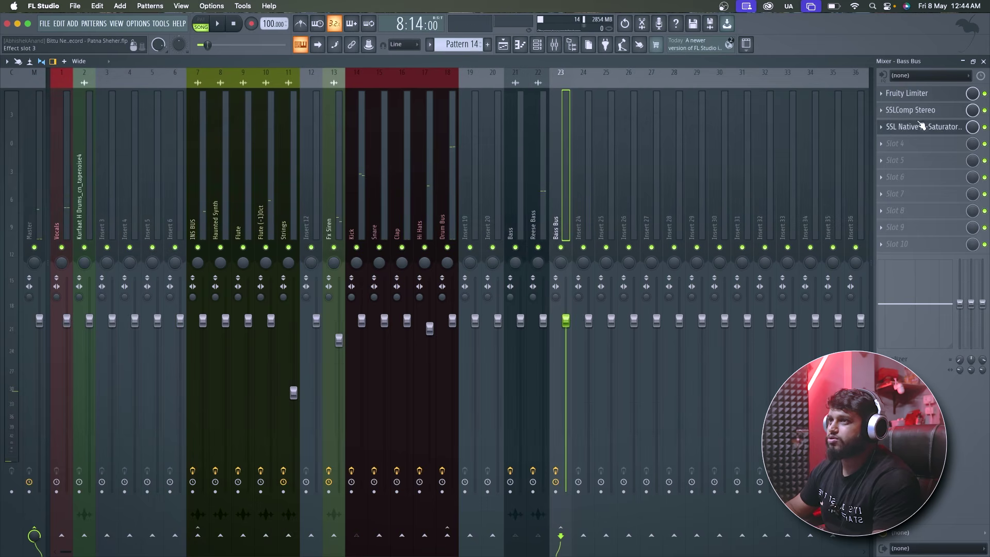
click(941, 110)
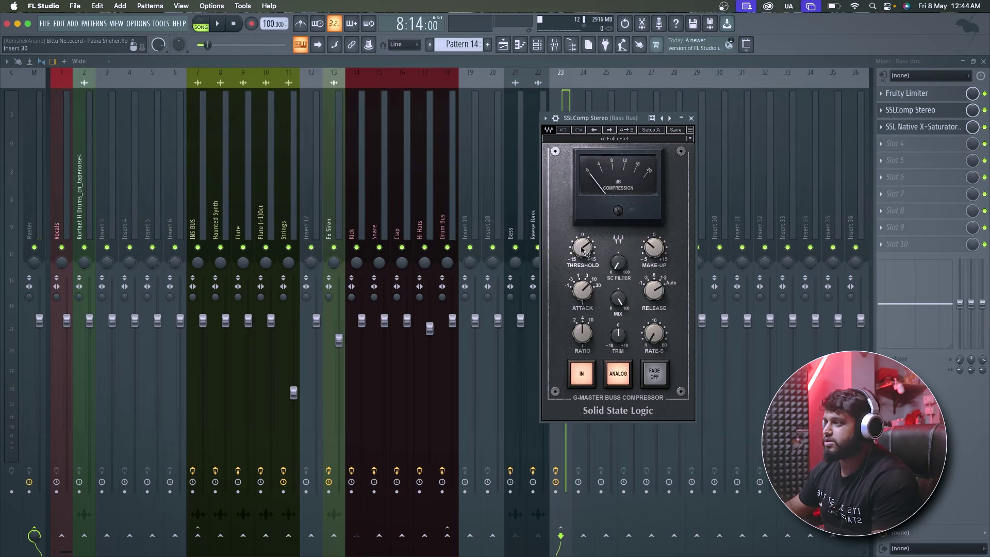
key(space)
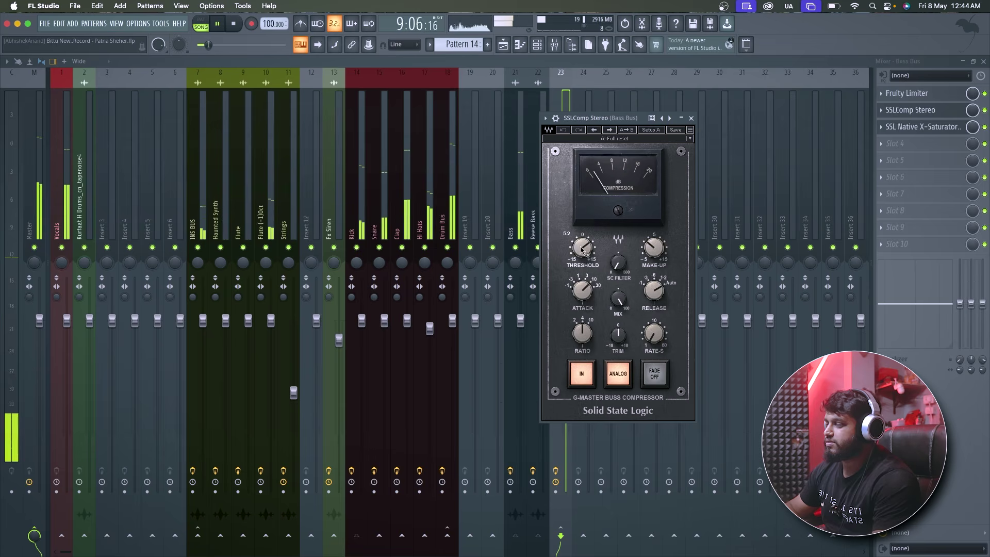
key(space)
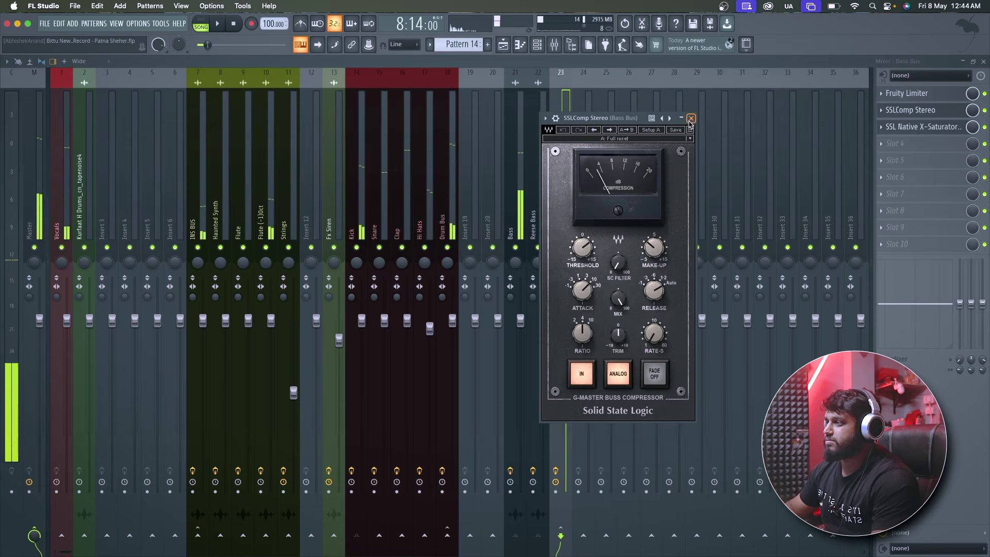
click(691, 118)
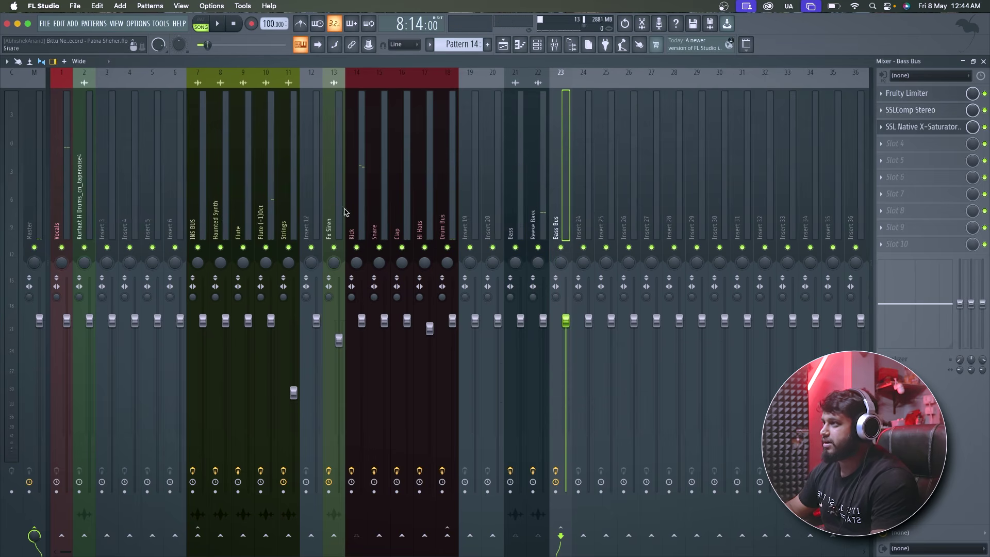
Step: Route the FlightAttendant_S08TA.39 clip to a free mixer track and move that track to insert 3
key(Right)
click(140, 203)
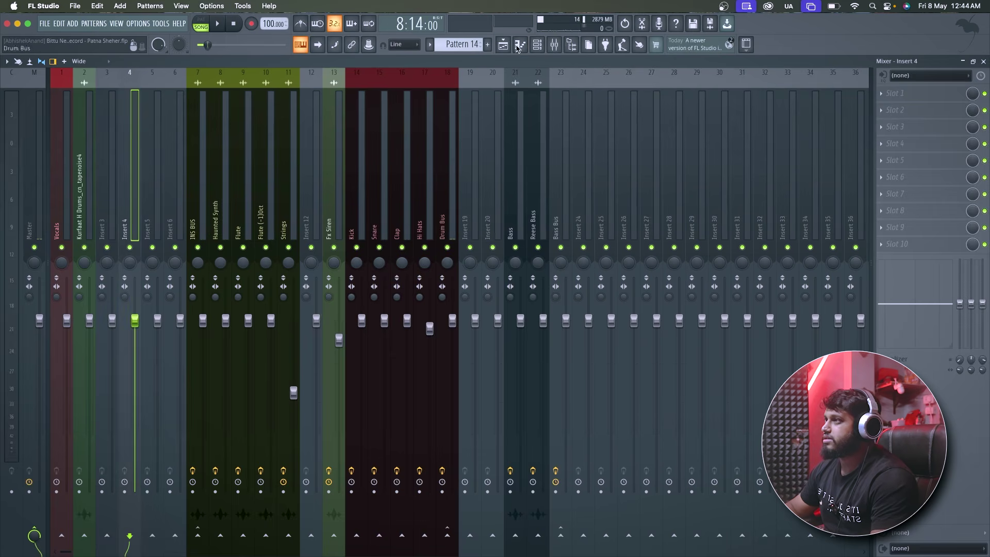
click(503, 46)
scroll(272, 354, down, 5)
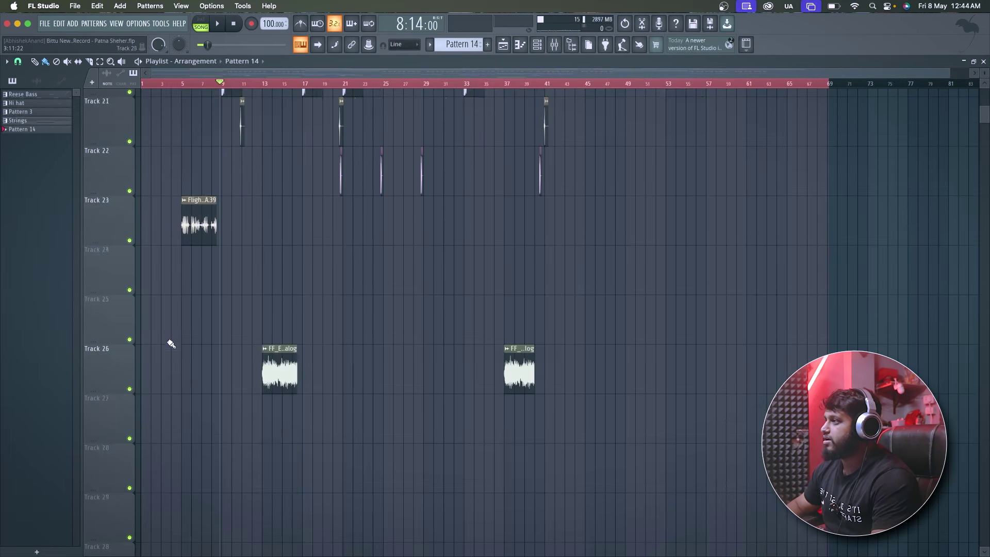
scroll(172, 339, up, 3)
scroll(172, 338, up, 2)
double_click(286, 324)
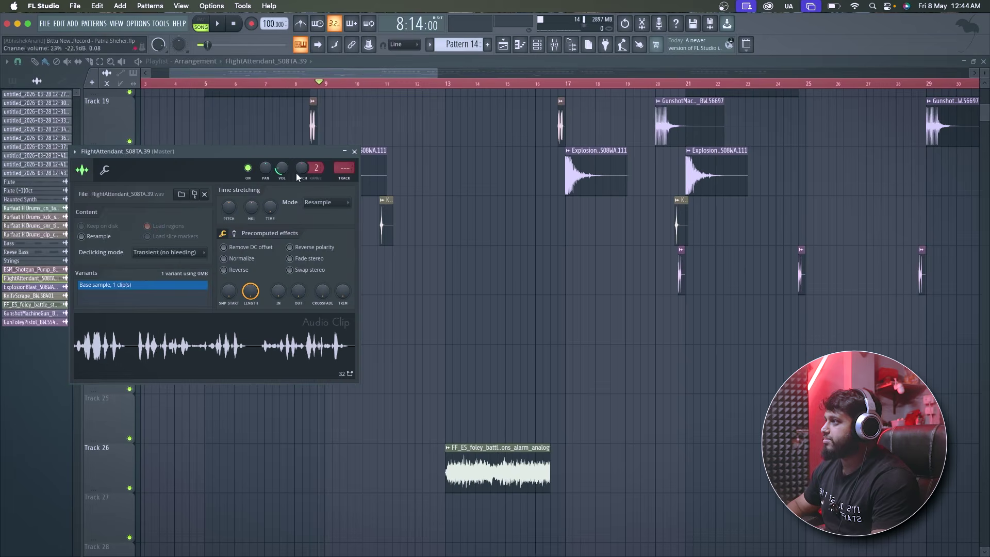
click(78, 155)
click(252, 190)
drag(470, 217, 108, 217)
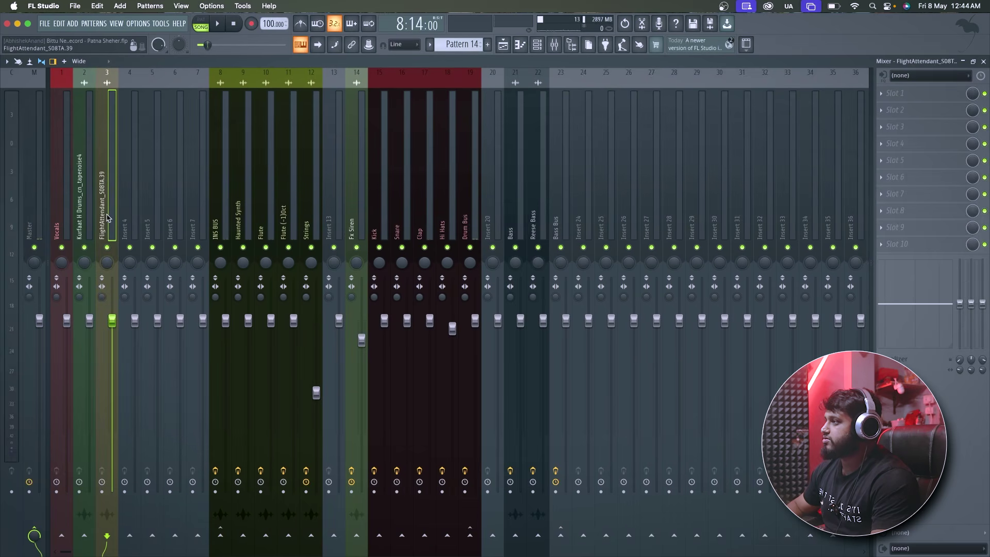
Step: Check the mixer routing of the battle stations alarm clip on playlist track 26
click(503, 42)
double_click(494, 469)
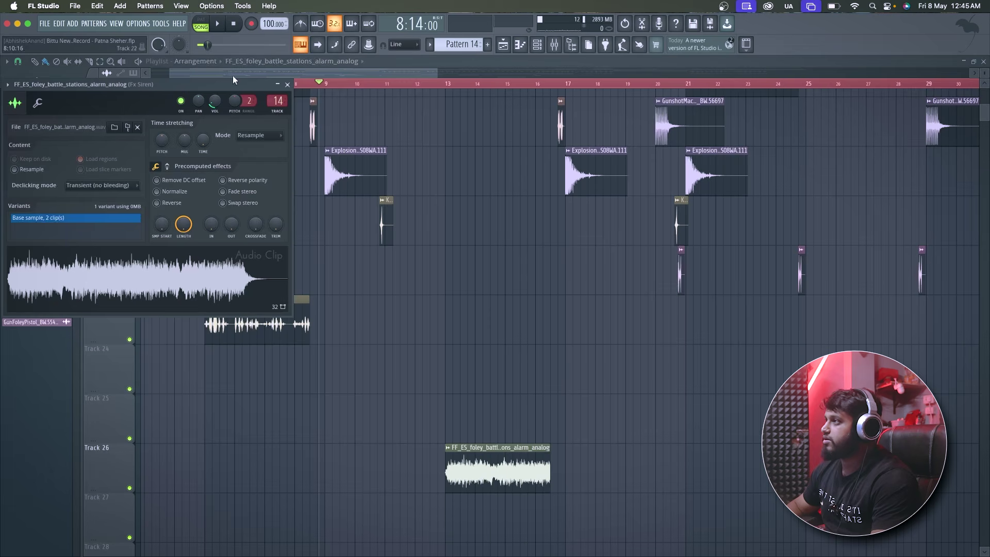
click(290, 85)
Step: Route the ExplosionBlast_S08WA.111 clip to a free mixer track and move that track to insert 4
scroll(546, 261, up, 5)
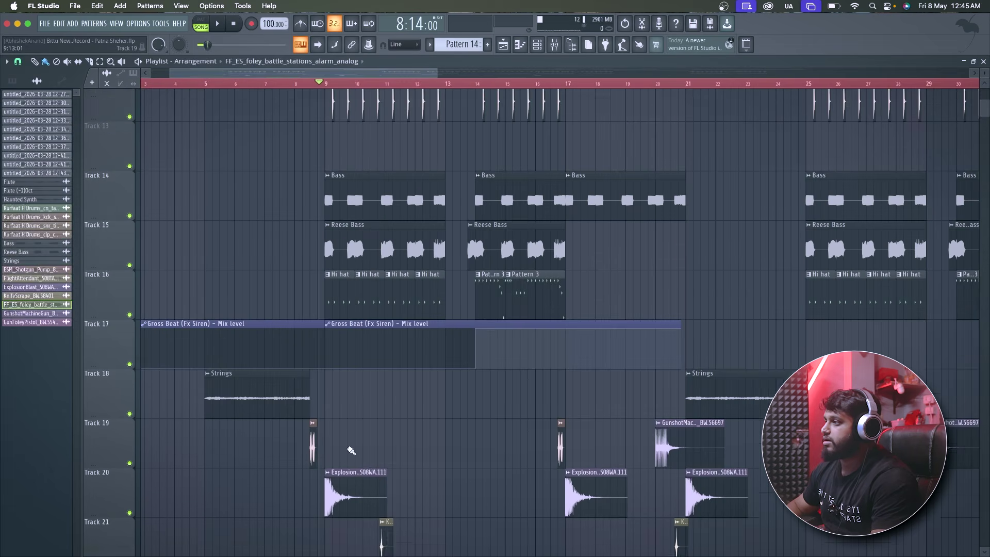
double_click(353, 409)
click(89, 170)
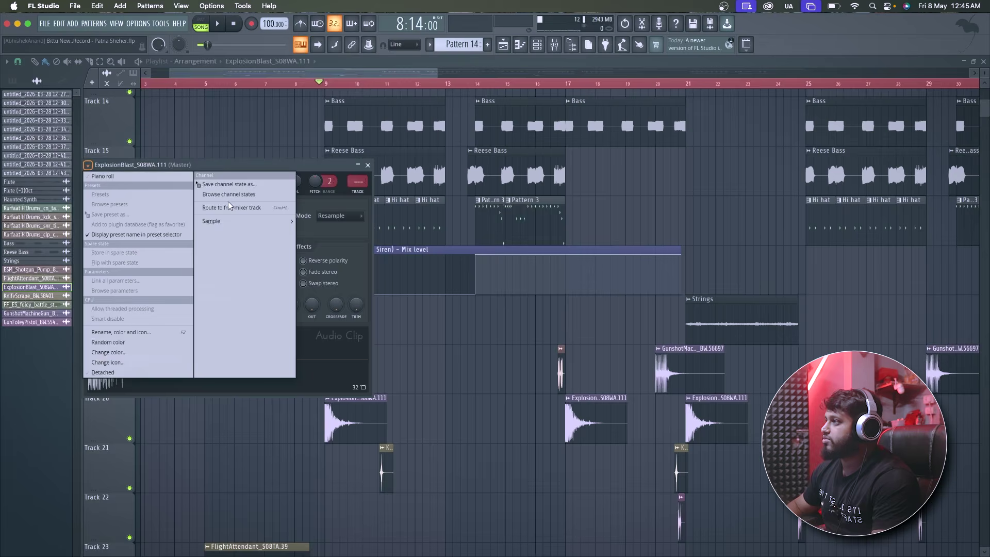
click(238, 214)
drag(495, 227, 130, 227)
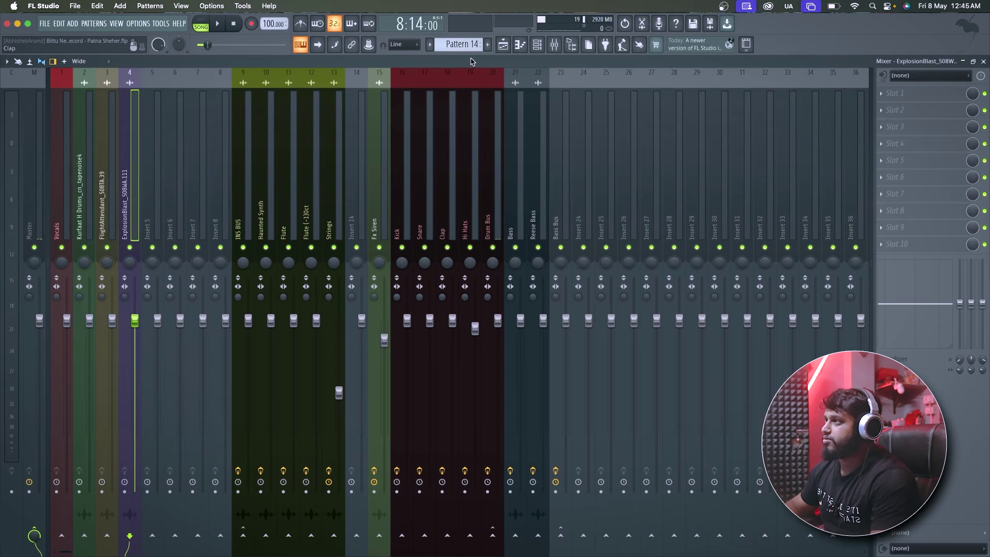
Step: Route the KnifeScrape_BW.58401 clip to a free mixer track and move that track to insert 5
key(F5)
scroll(459, 406, down, 1)
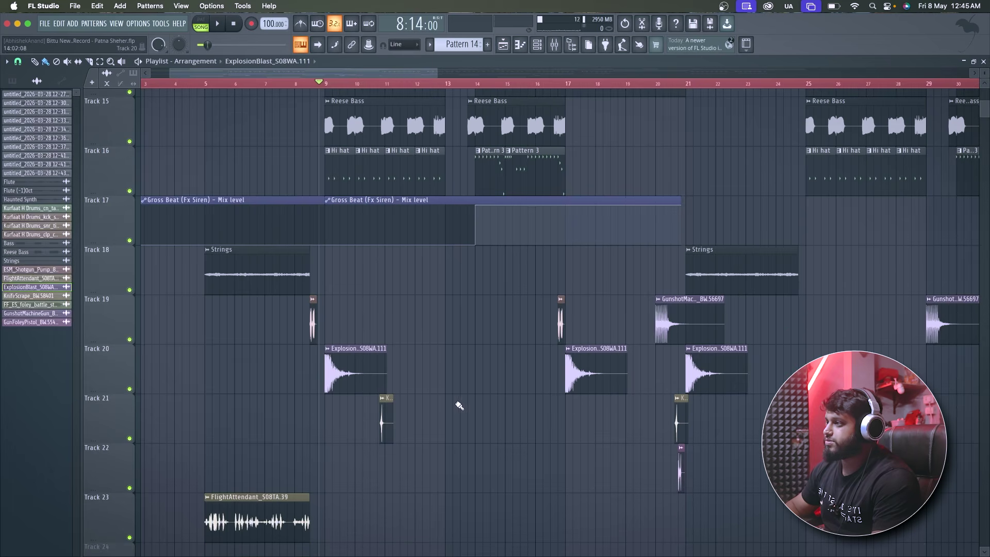
double_click(388, 425)
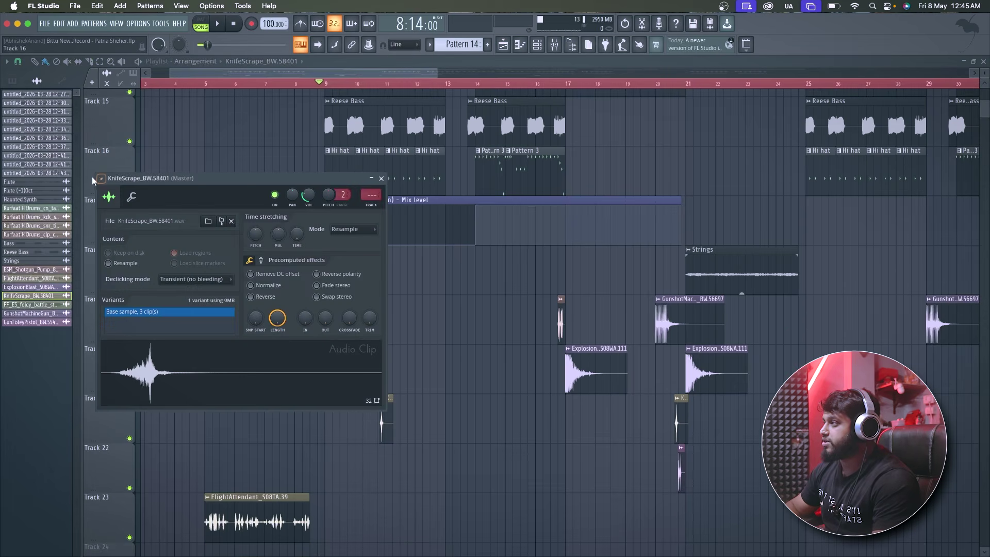
key(Escape)
double_click(384, 415)
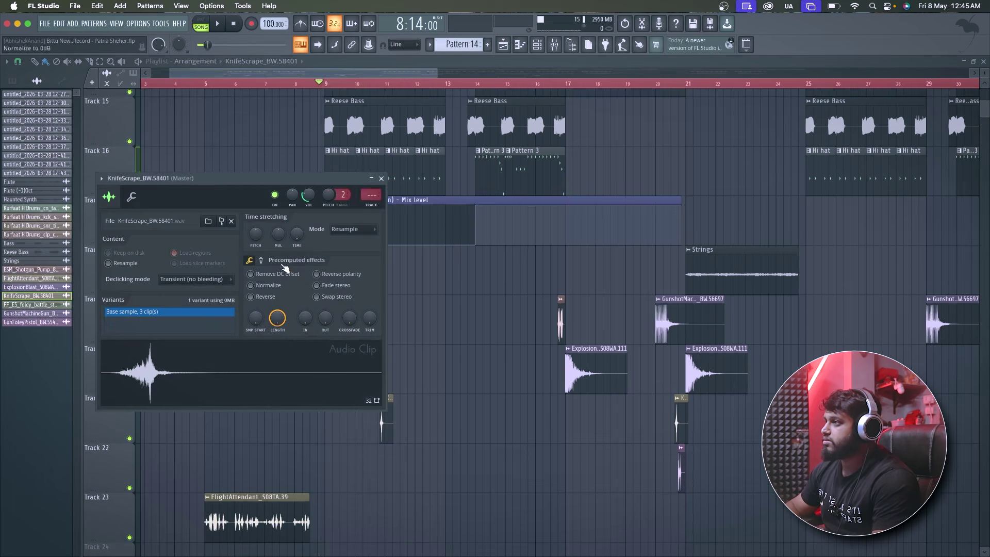
click(101, 178)
click(238, 217)
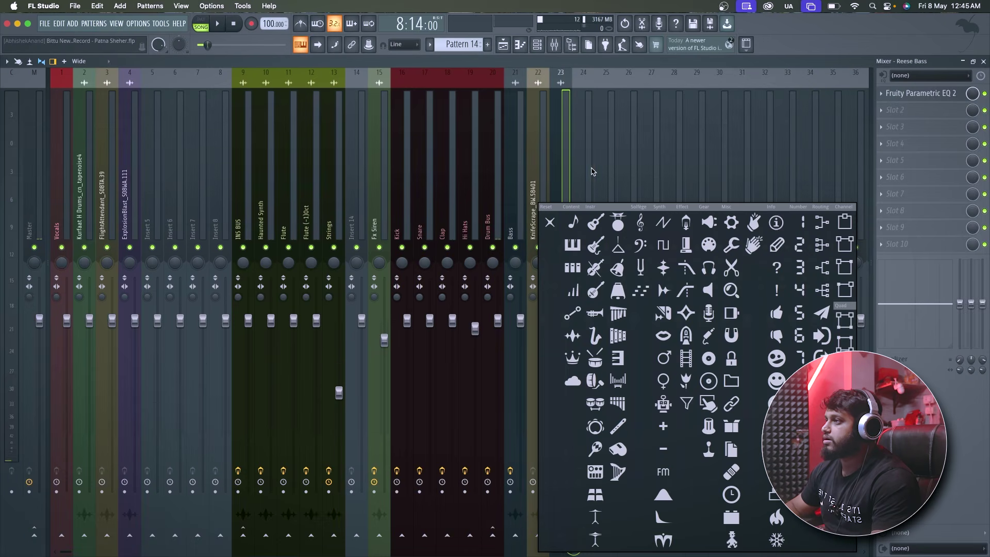
click(546, 169)
click(532, 179)
drag(357, 182, 153, 182)
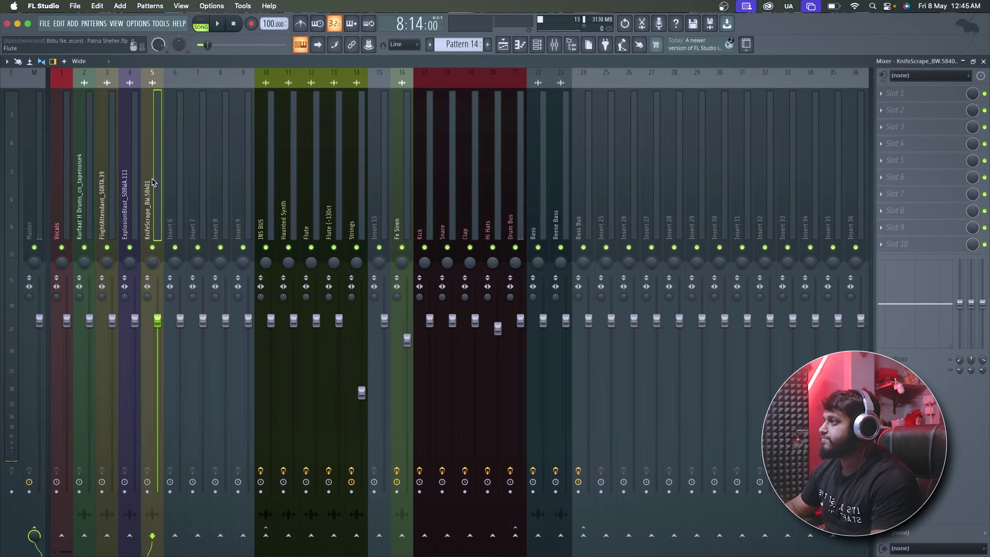
Step: Check the mixer routing of the KnifeScrape_BW.58401 clip in the playlist
click(503, 44)
double_click(381, 425)
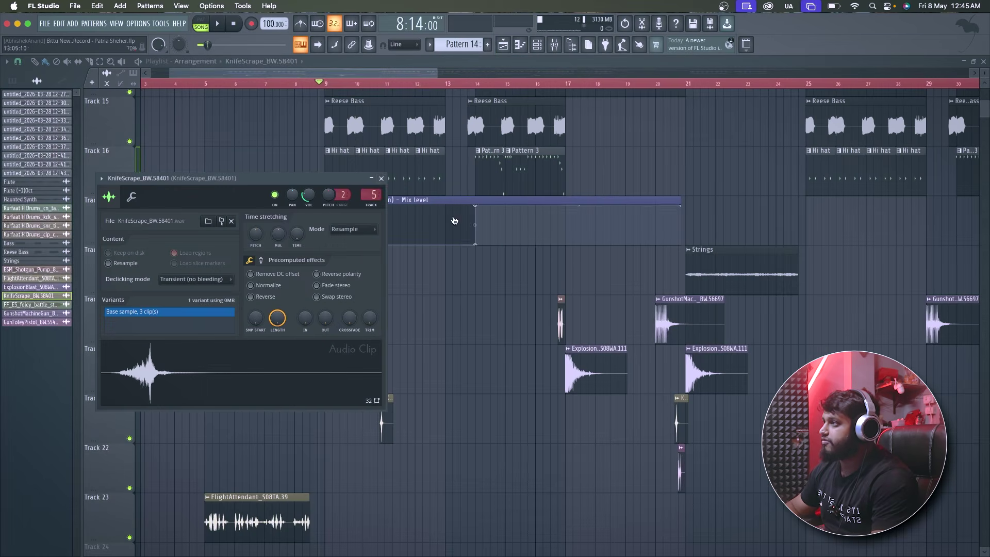
click(381, 178)
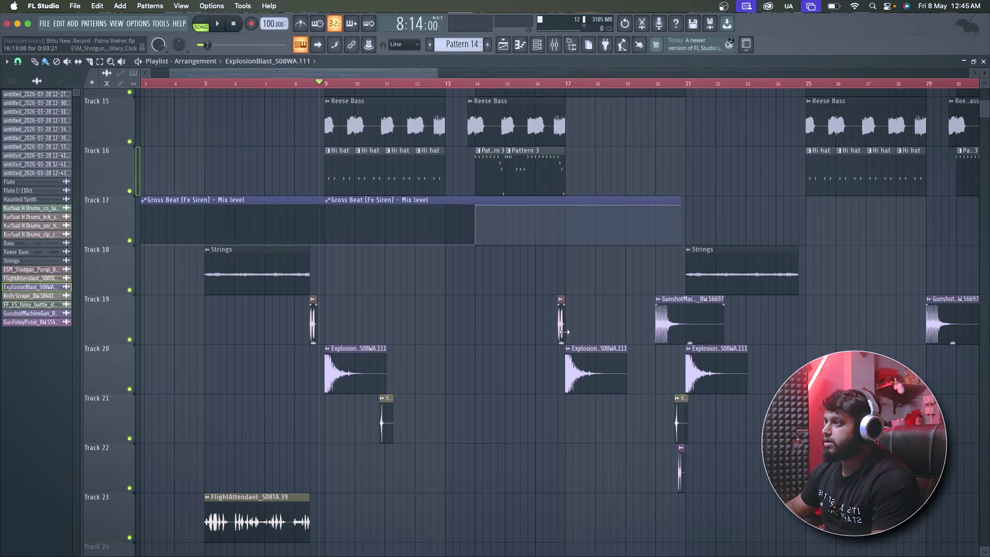
Step: Route the ESM_Shotgun_Pump_8 clip on playlist track 19 to a free mixer track and move that track to insert 6
double_click(562, 330)
click(61, 141)
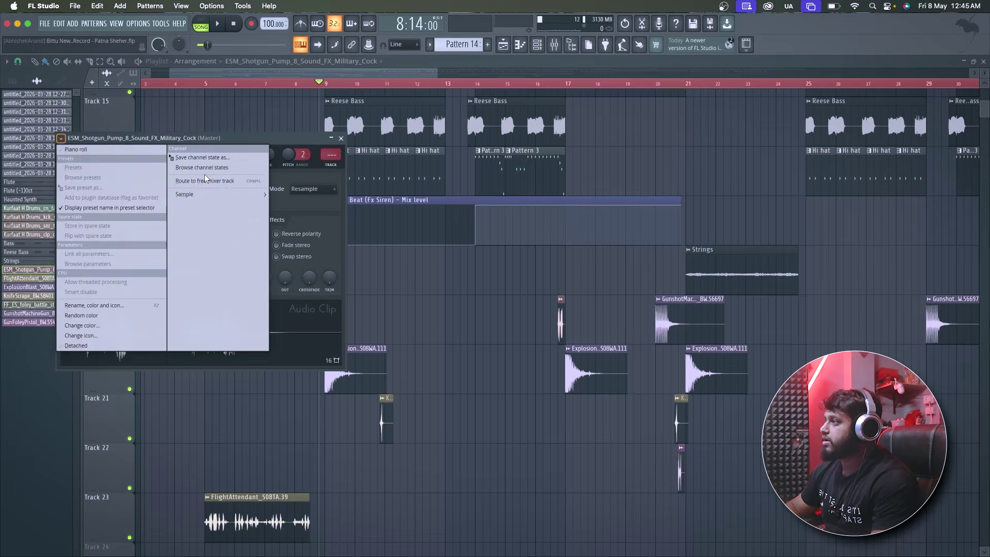
click(203, 175)
click(539, 207)
drag(539, 208, 176, 208)
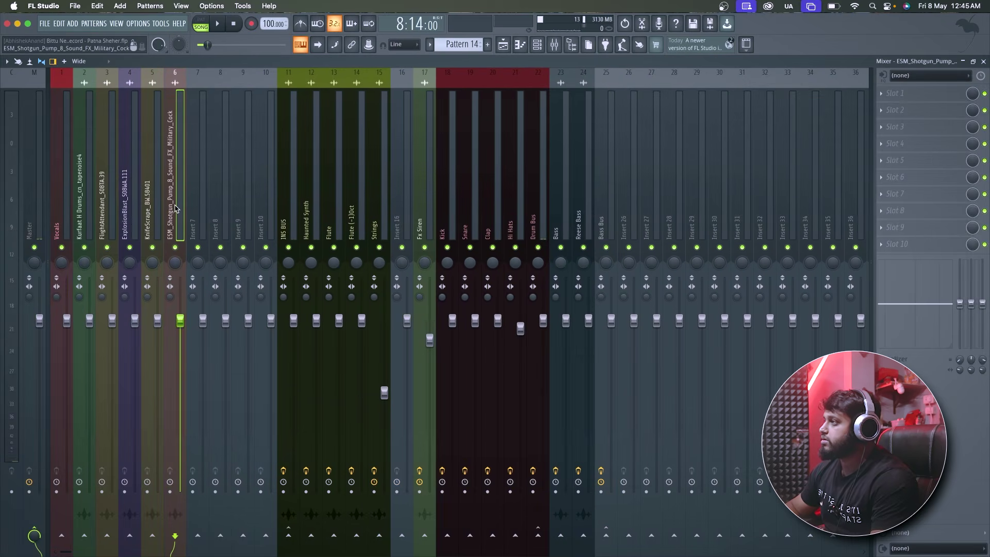
Step: Route the GunshotMachineGun_BW.56697 clip to a free mixer track and move that track to insert 7
click(502, 45)
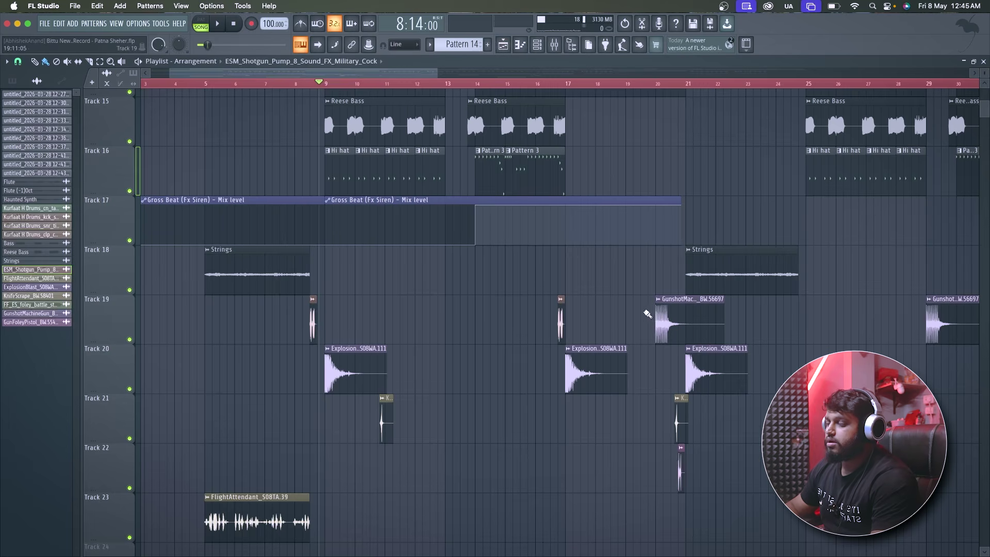
double_click(660, 320)
click(39, 113)
click(212, 157)
drag(636, 196, 198, 193)
Step: Route the GunFoleyPistol_BW.55421 clip to a free mixer track and move that track to insert 8
click(503, 45)
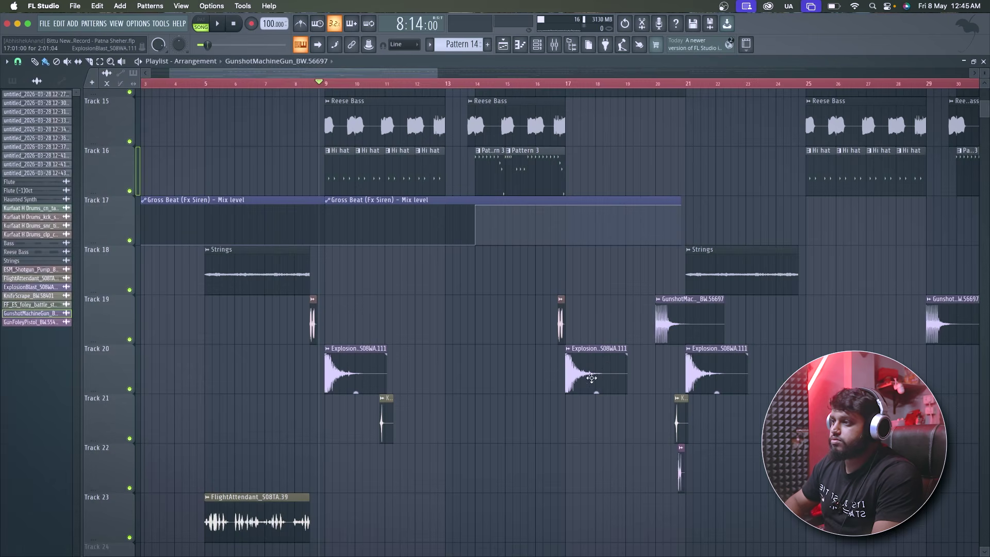
scroll(689, 451, up, 6)
scroll(681, 444, down, 1)
double_click(675, 433)
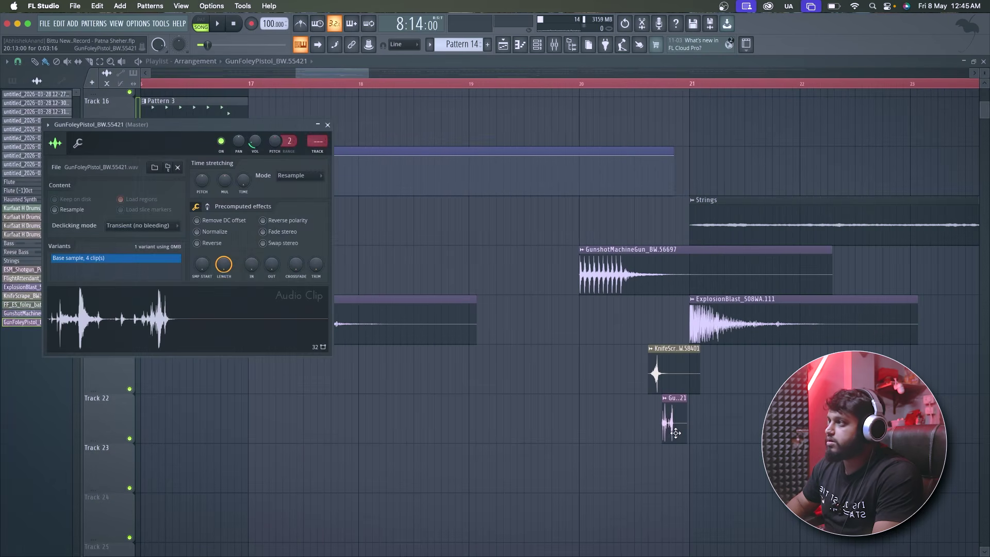
click(48, 127)
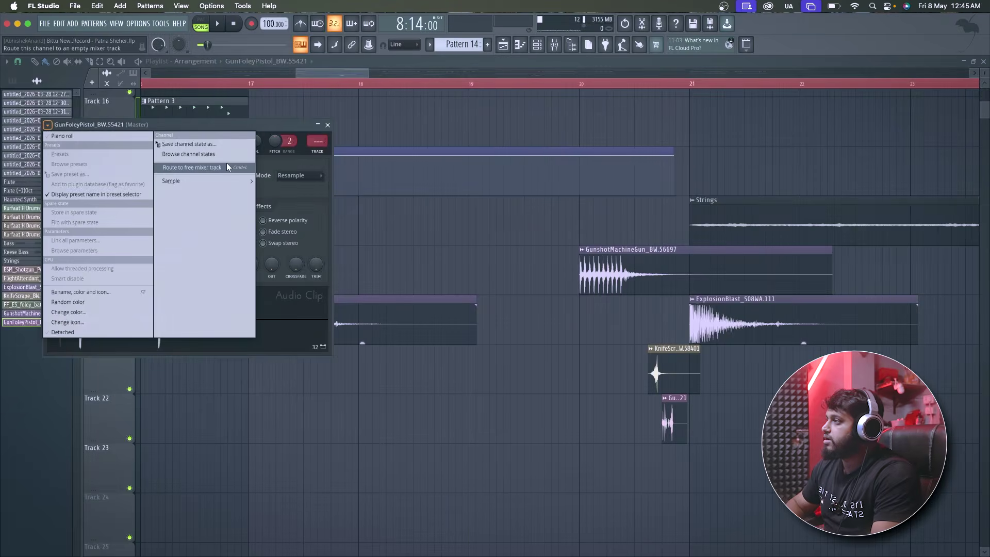
click(222, 168)
drag(646, 212, 221, 211)
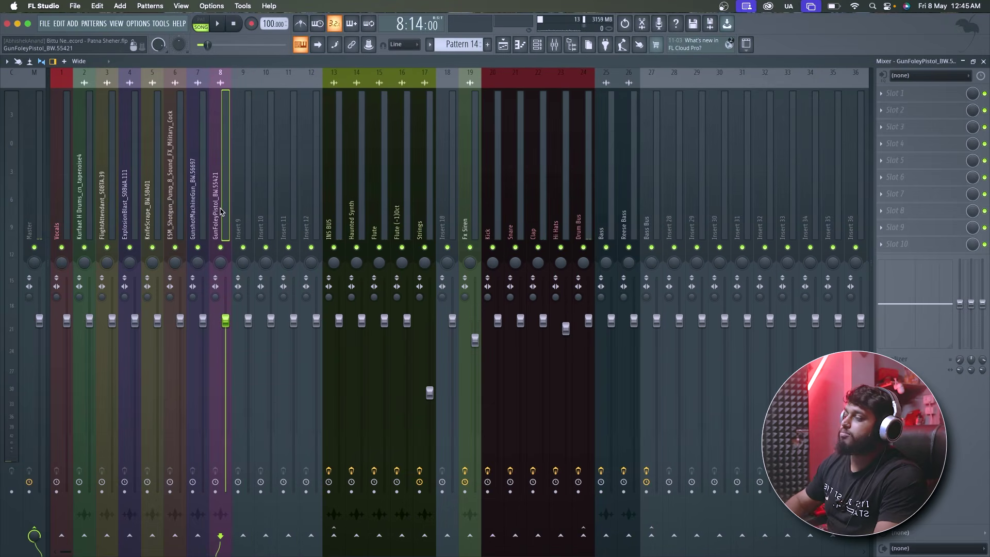
Step: Look over the Bass Bus and GunFoleyPistol mixer tracks, and return to the sound-effect clips in the playlist
click(623, 195)
click(654, 201)
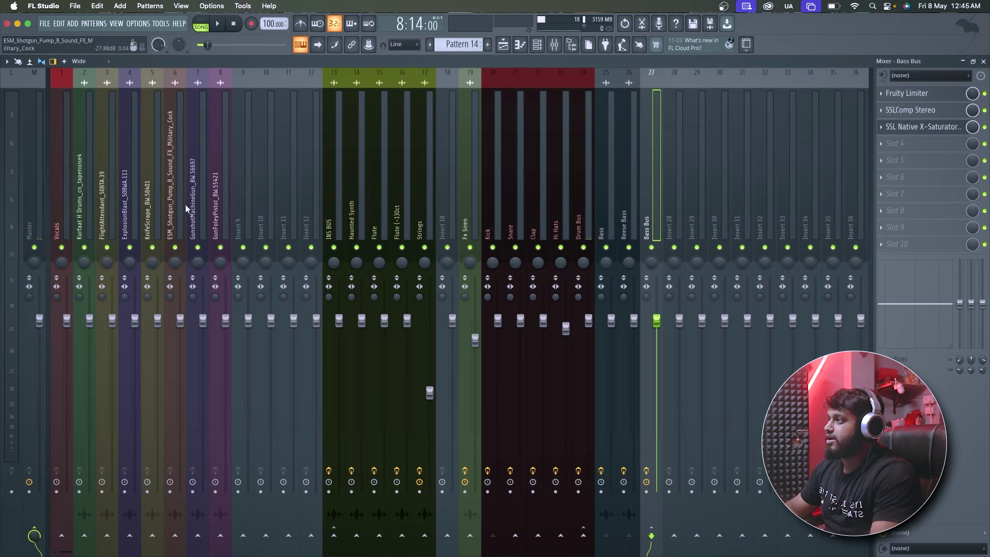
click(212, 196)
click(503, 44)
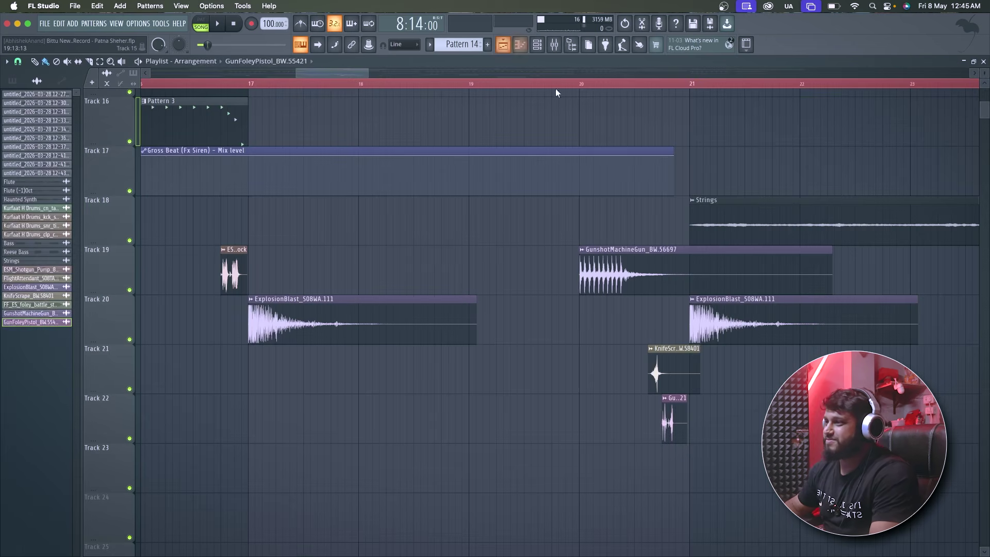
Step: Check the mixer track assignments of the GunFoleyPistol and KnifeScrape clips and look over the remaining sound-effect clips in the playlist
scroll(447, 294, right, 8)
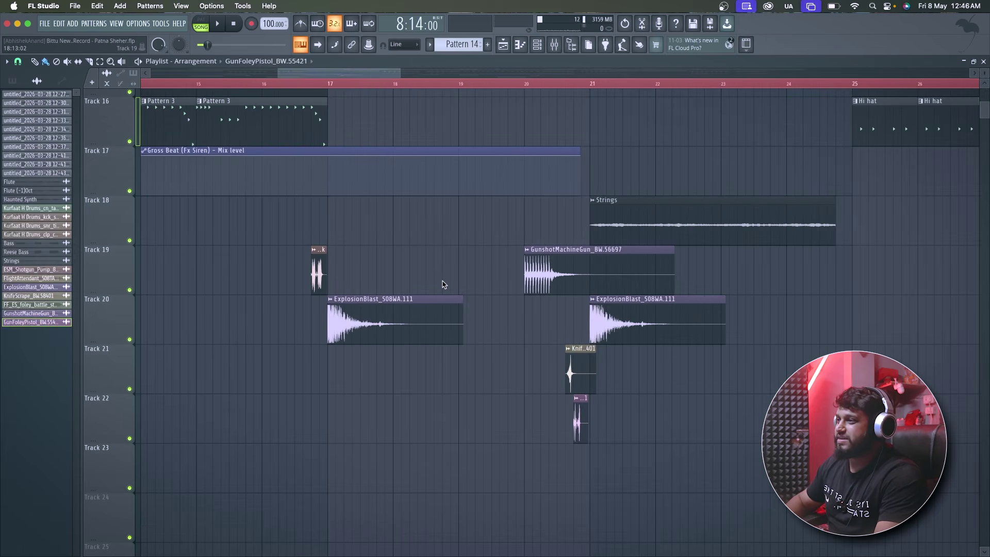
double_click(722, 421)
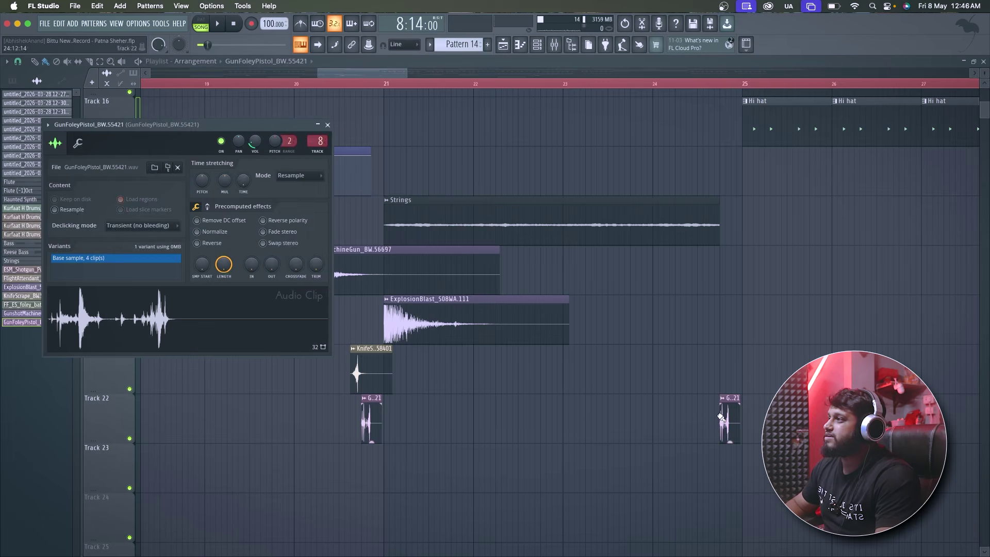
click(328, 125)
scroll(343, 335, down, 5)
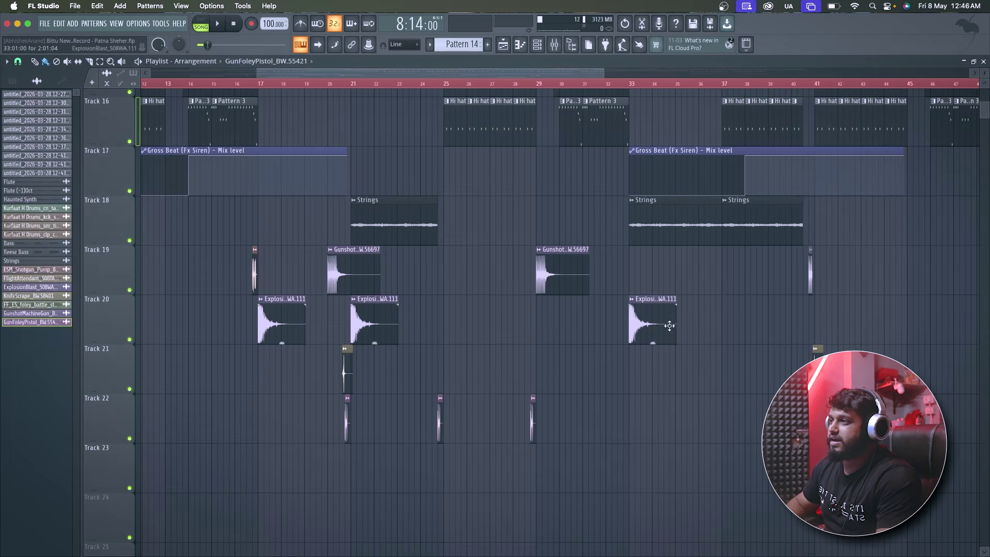
scroll(694, 356, up, 6)
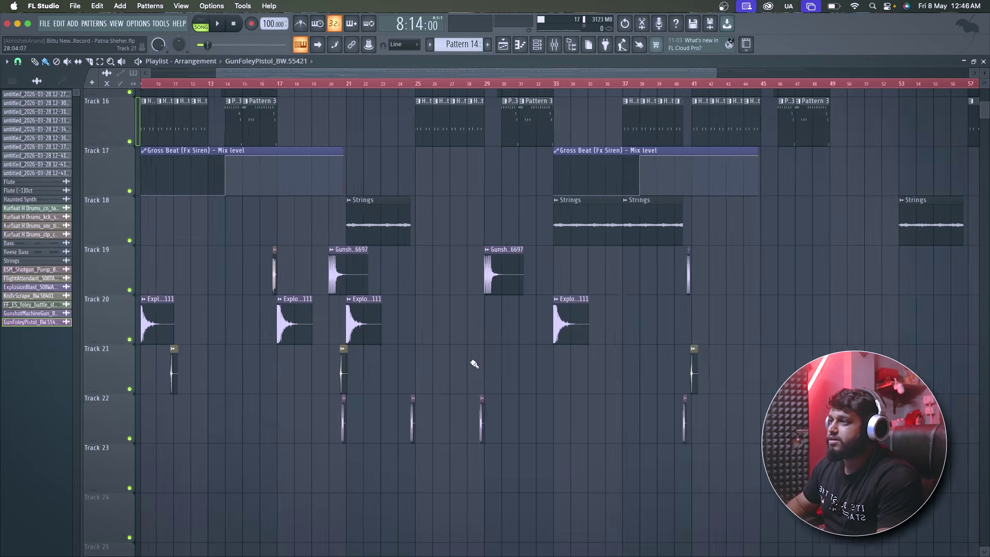
scroll(649, 380, up, 3)
double_click(650, 375)
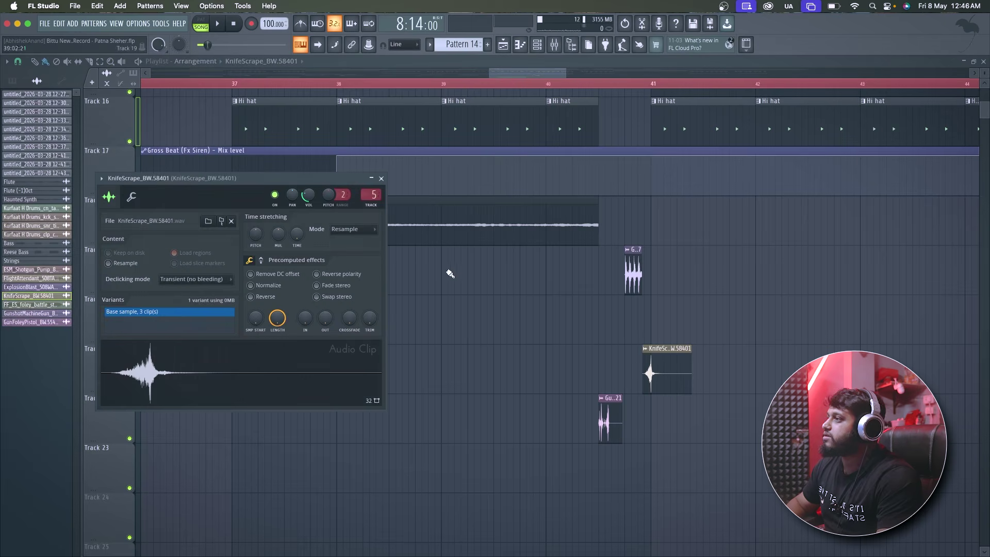
double_click(616, 409)
key(Escape)
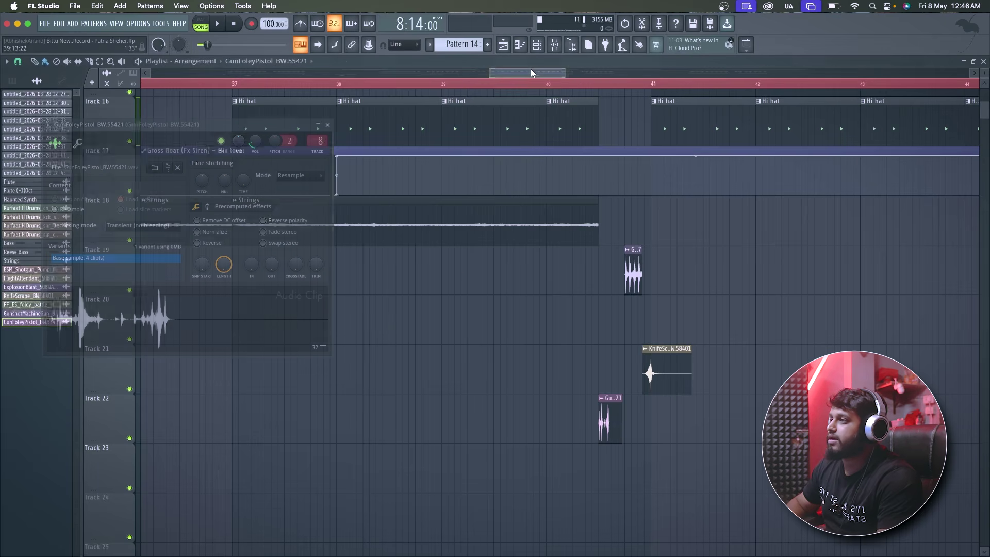
scroll(709, 365, down, 8)
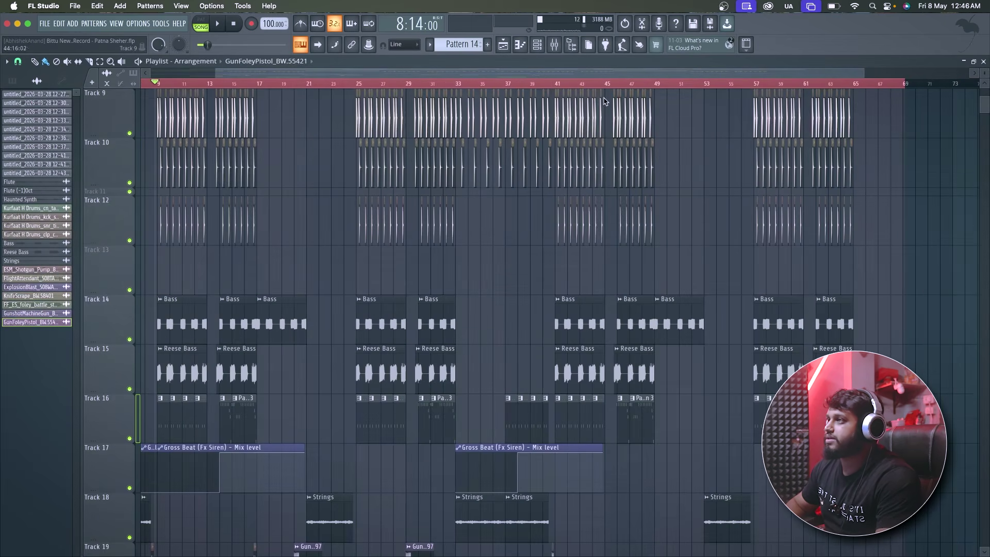
Step: Route the sound-effect mixer tracks on inserts 2 to 8 only to insert 9, and rename insert 9 as Fx Bus
click(554, 44)
drag(81, 207, 210, 214)
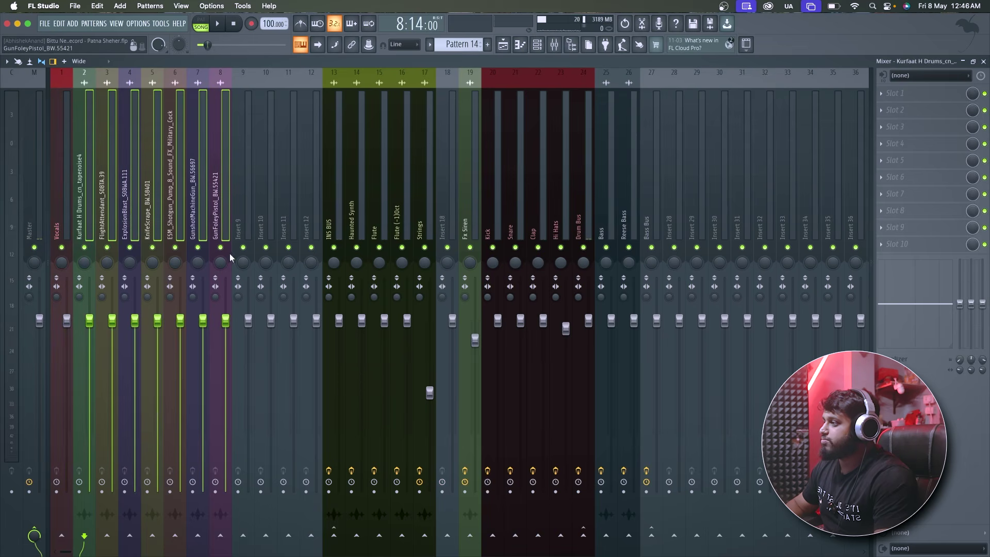
right_click(243, 536)
click(254, 522)
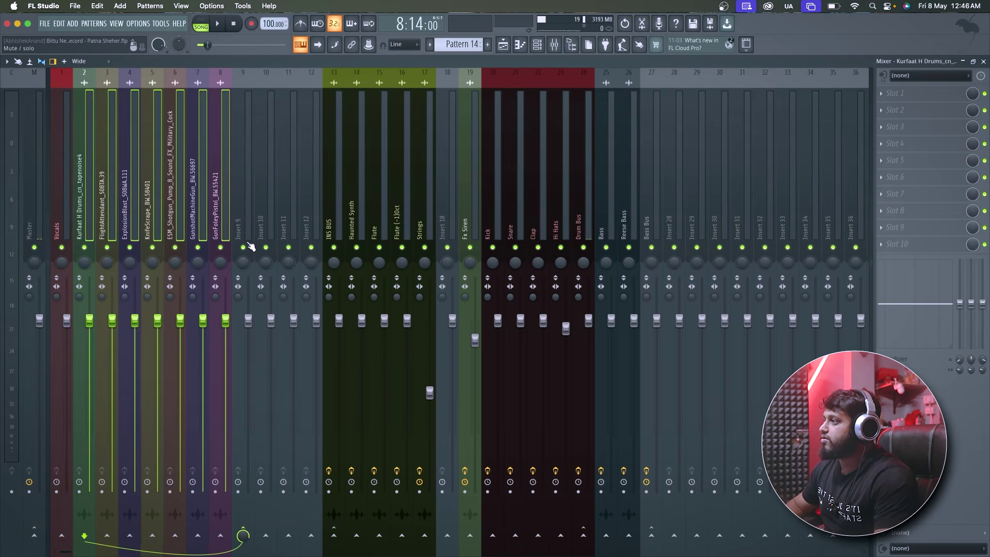
double_click(241, 229)
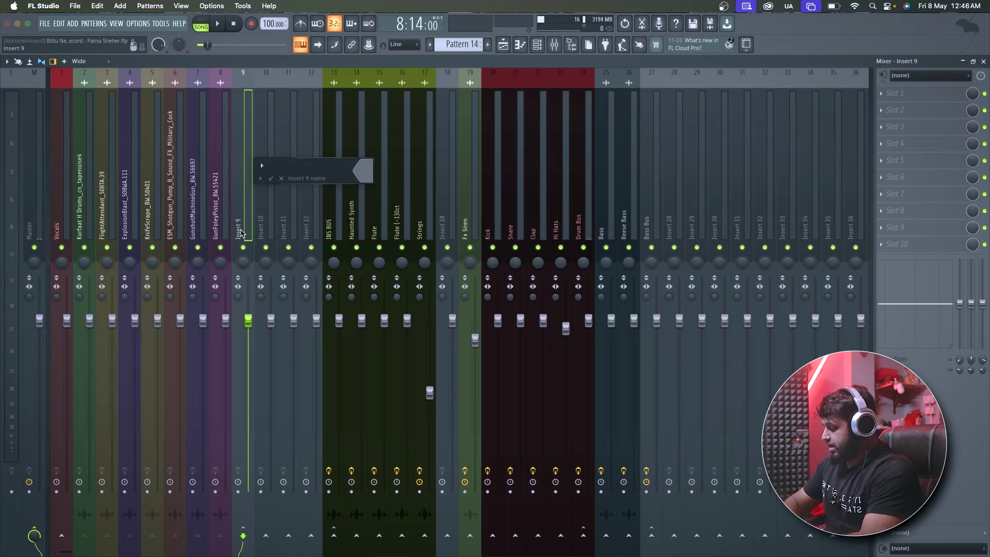
text(Fx Bus)
key(Return)
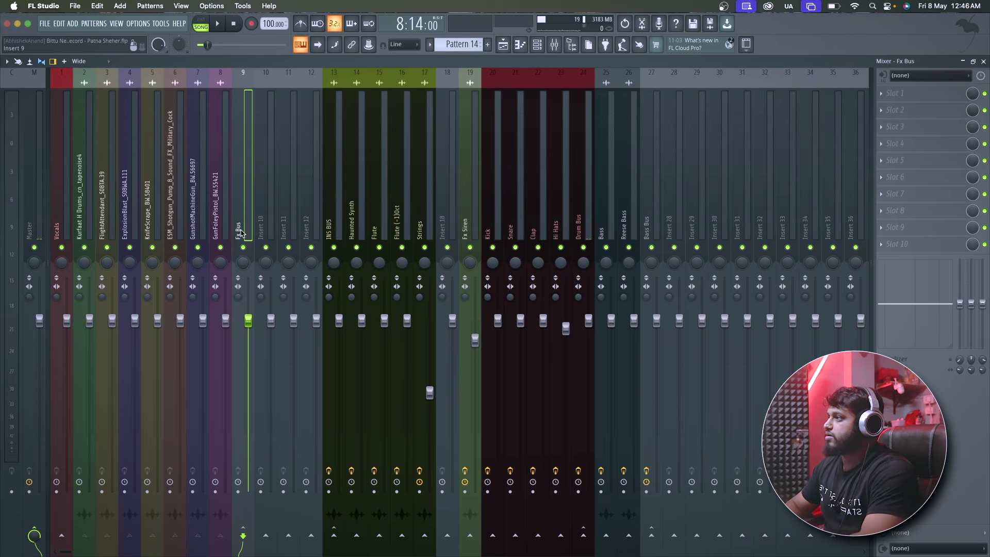
Step: Add Fruity Parametric EQ 2 to the Fx Bus with the 40Hz + 18kHz cut preset, and set its high-pass band to about 43 Hz
click(918, 97)
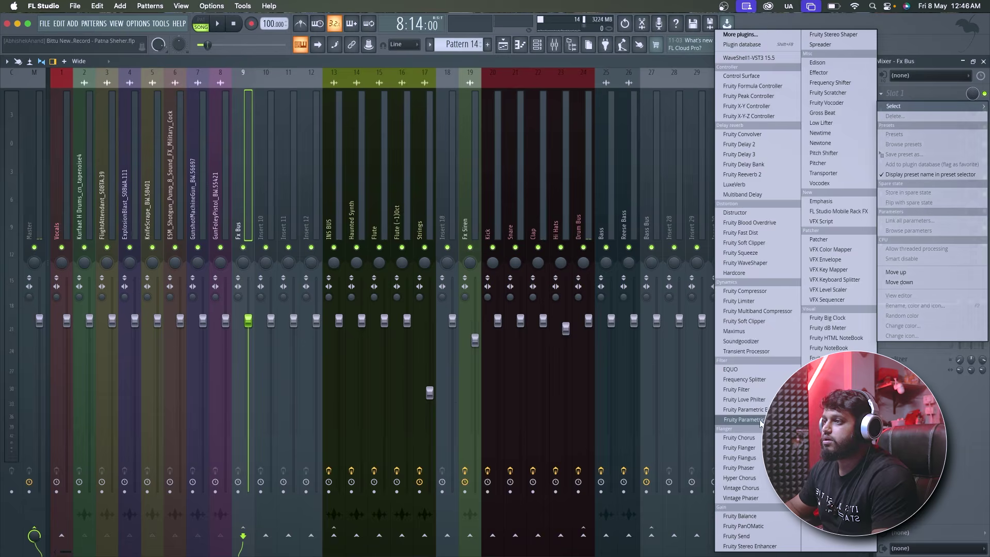
click(741, 420)
key(space)
key(space)
click(333, 85)
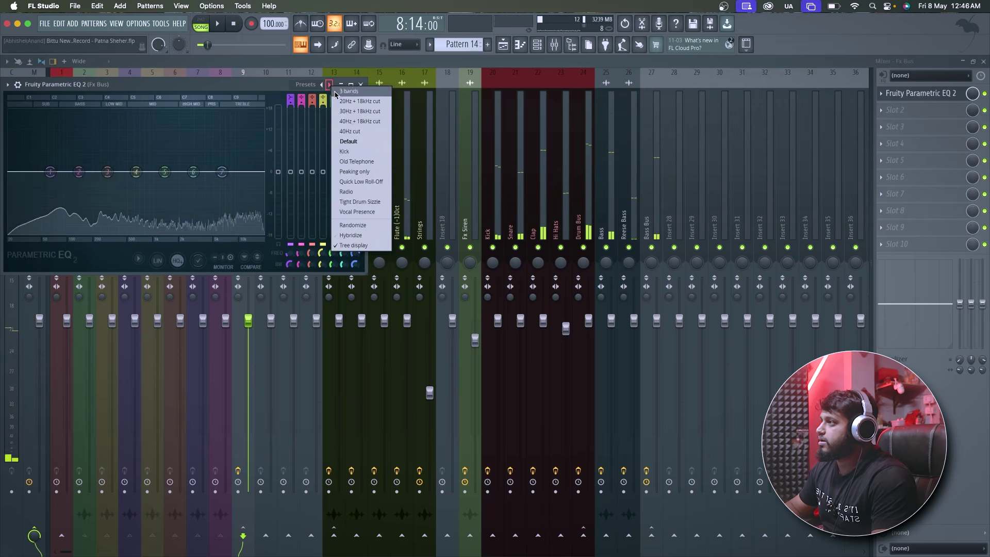
click(361, 122)
drag(26, 172, 35, 172)
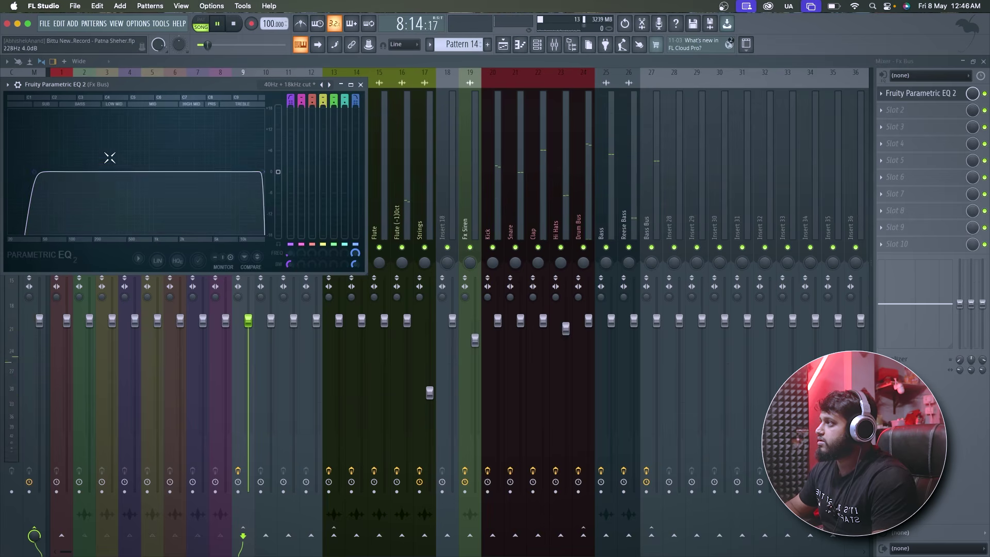
key(space)
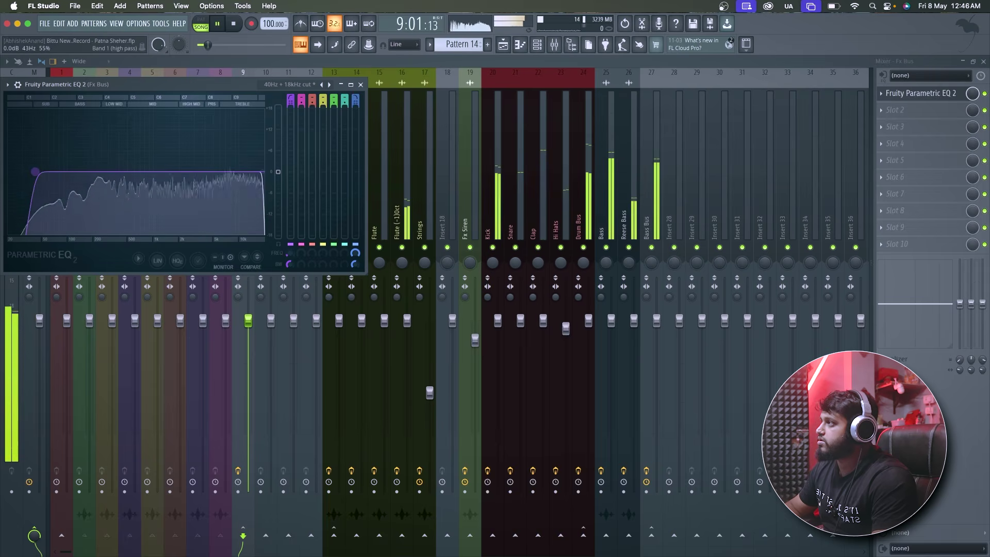
click(361, 84)
key(space)
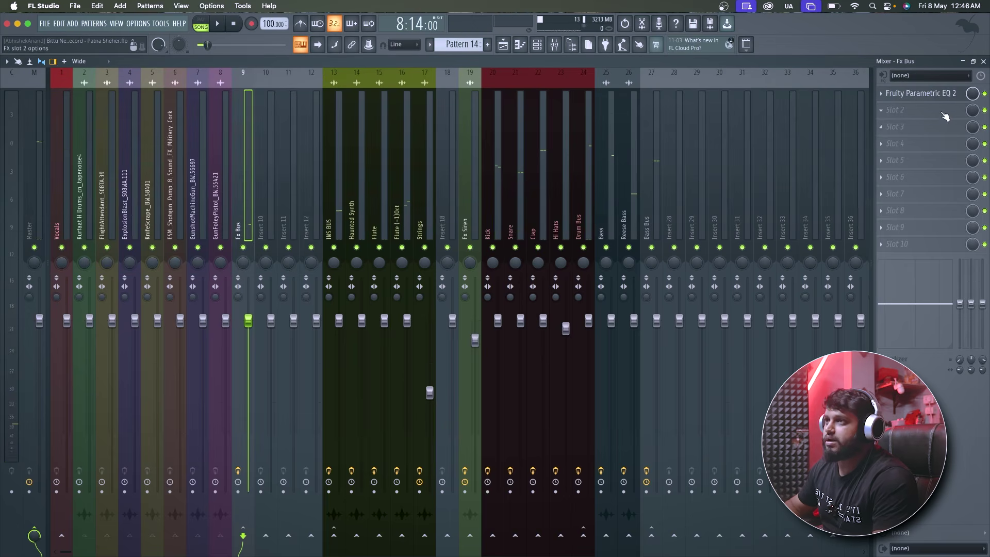
Step: Search the effect plugins for ssl and load SSL LMC+_13 in the second effect slot of the Fx Bus
click(896, 110)
click(786, 36)
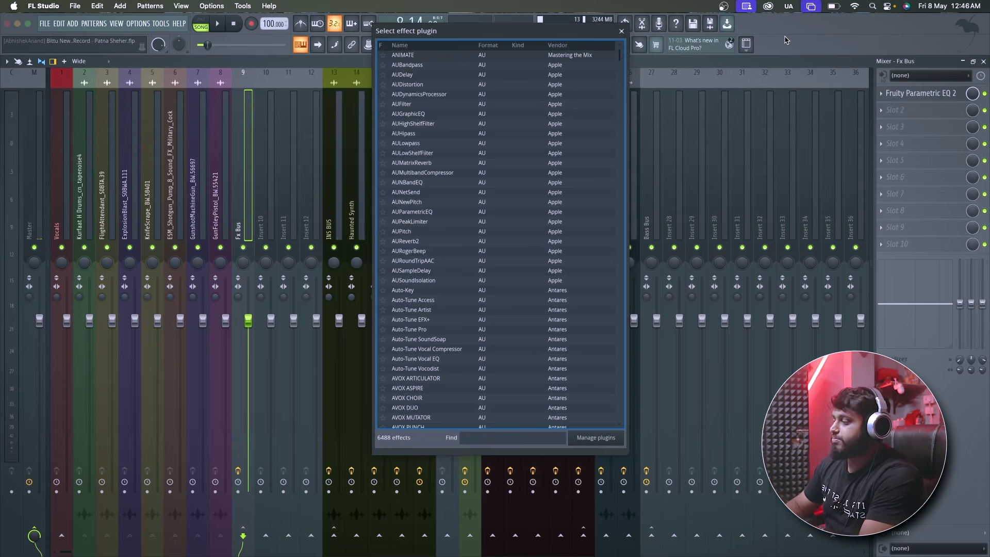
text(ssl)
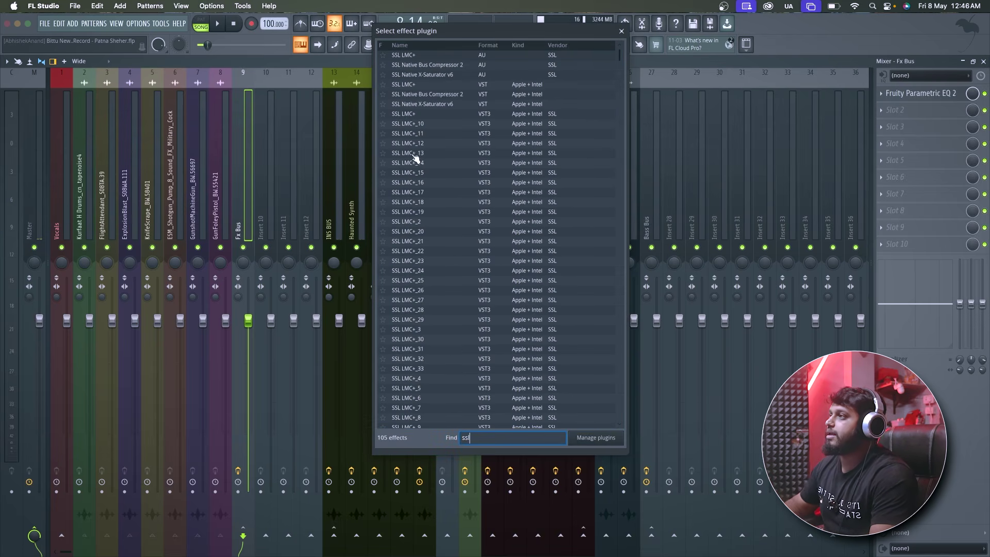
double_click(412, 154)
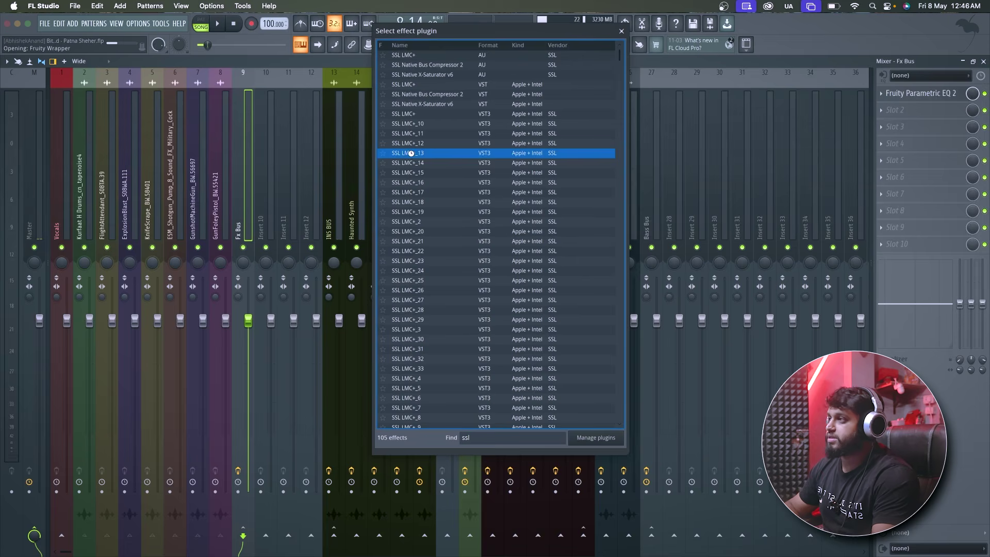
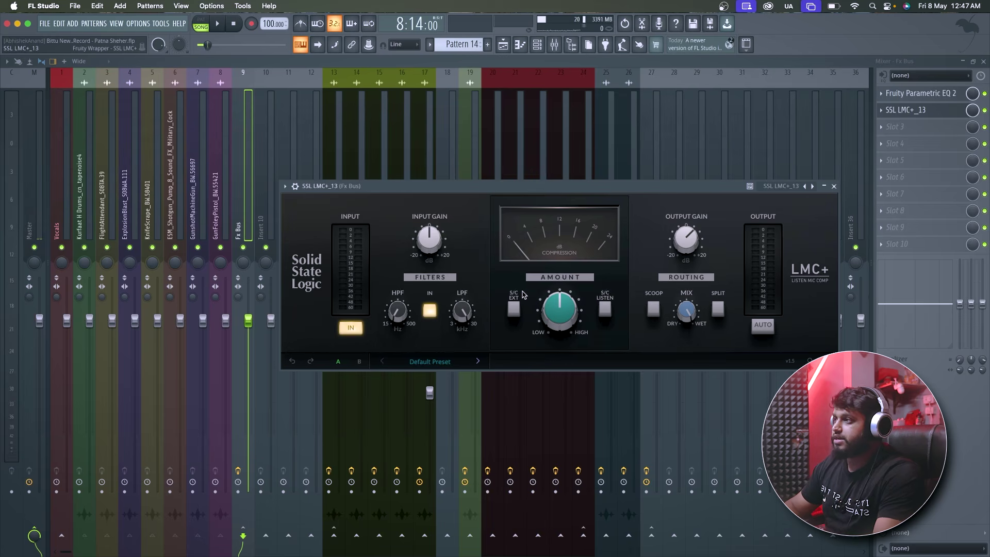
Step: Apply the Scoop 'n' Split preset to the Fx Bus compressor and slightly lower its compression amount while playing the song
click(449, 355)
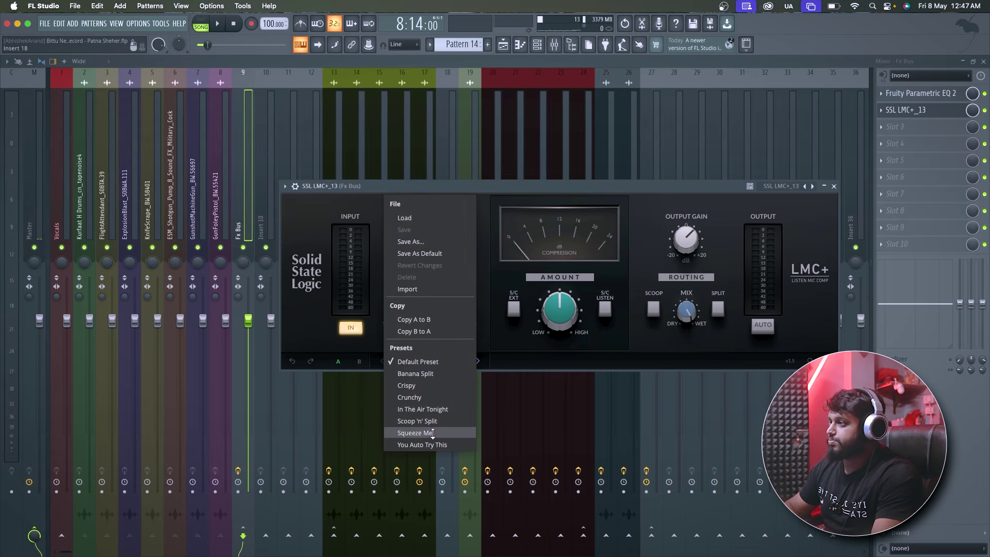
click(449, 423)
mouse_move(560, 319)
key(space)
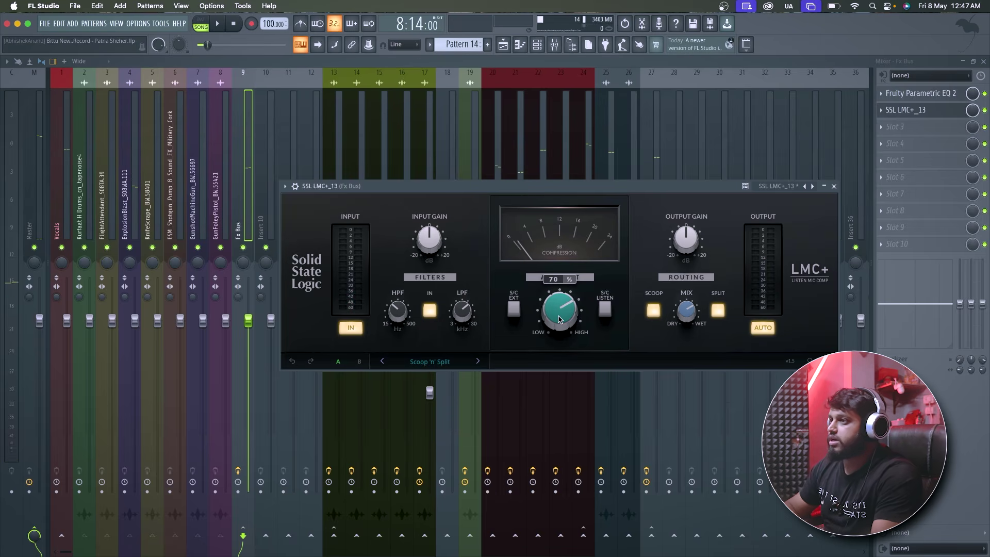
key(space)
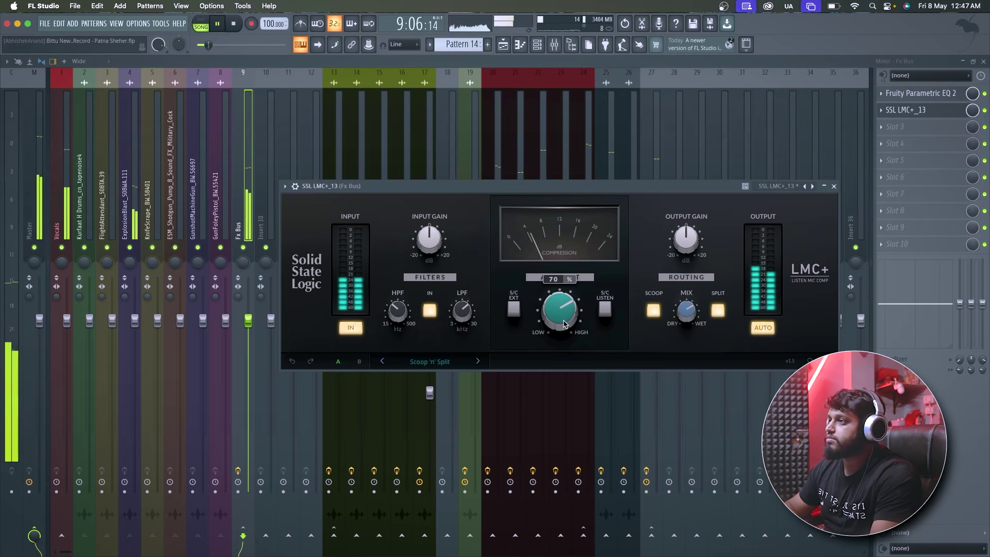
drag(568, 322, 567, 333)
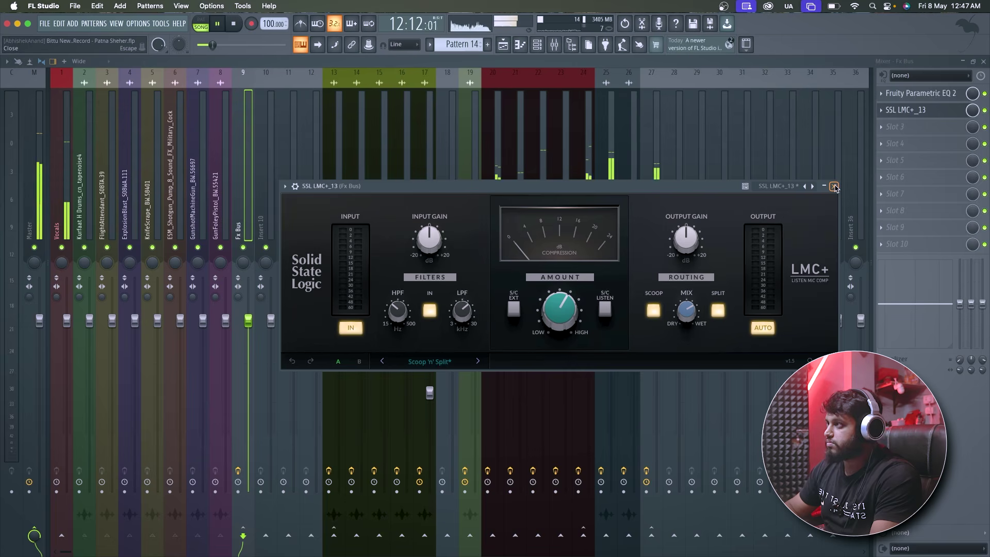
click(834, 186)
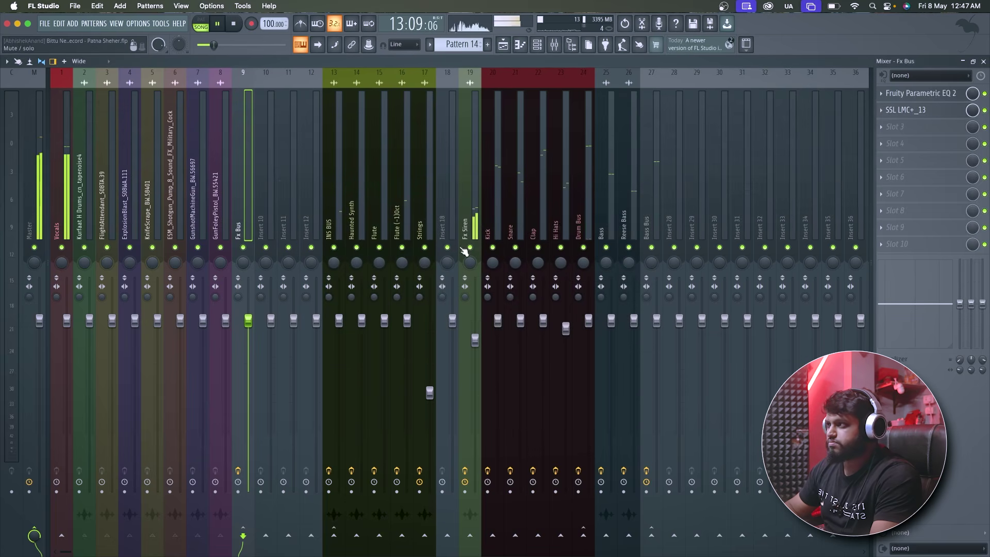
key(space)
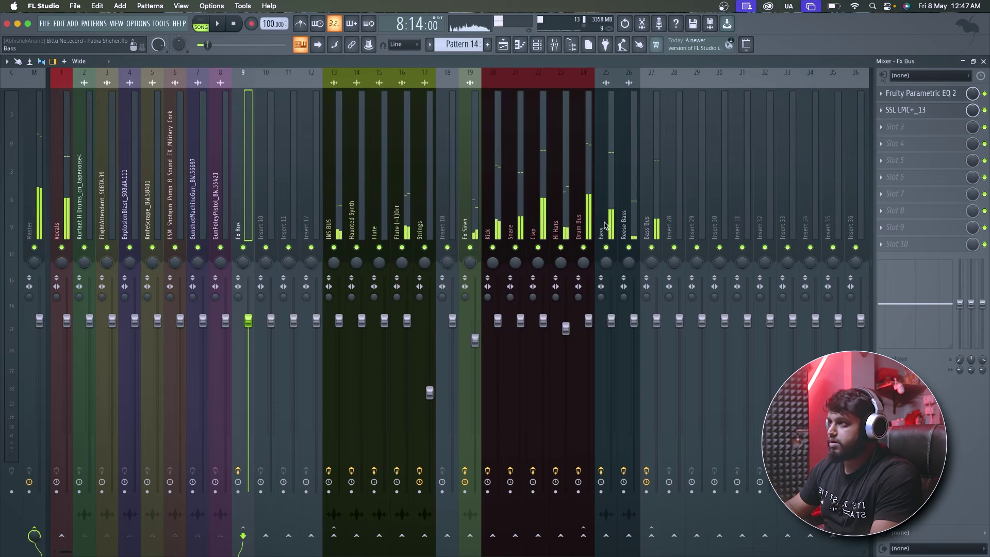
Step: Review the Drum Bus effect chain and watch the Fx Bus compressor's reaction during playback
click(591, 227)
click(931, 144)
click(931, 145)
key(space)
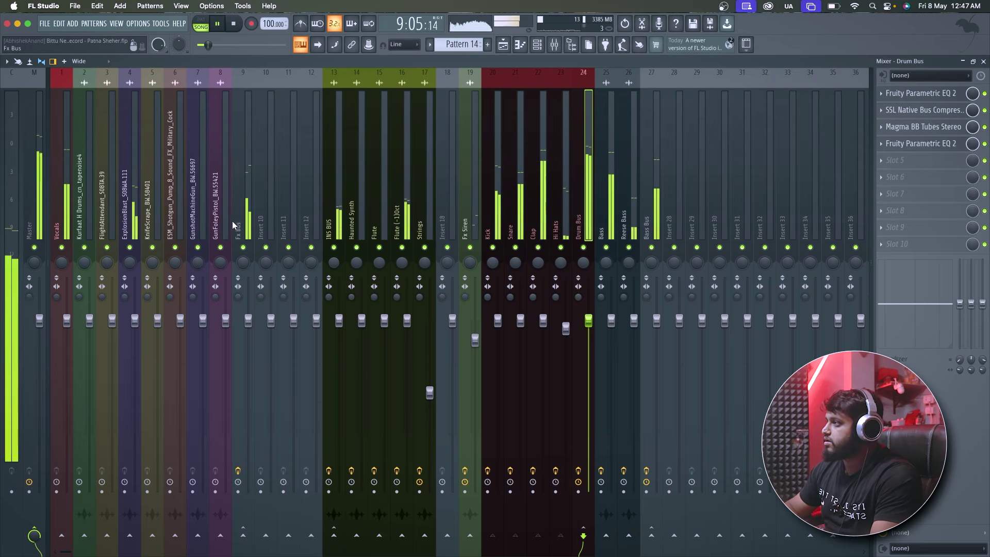
click(233, 219)
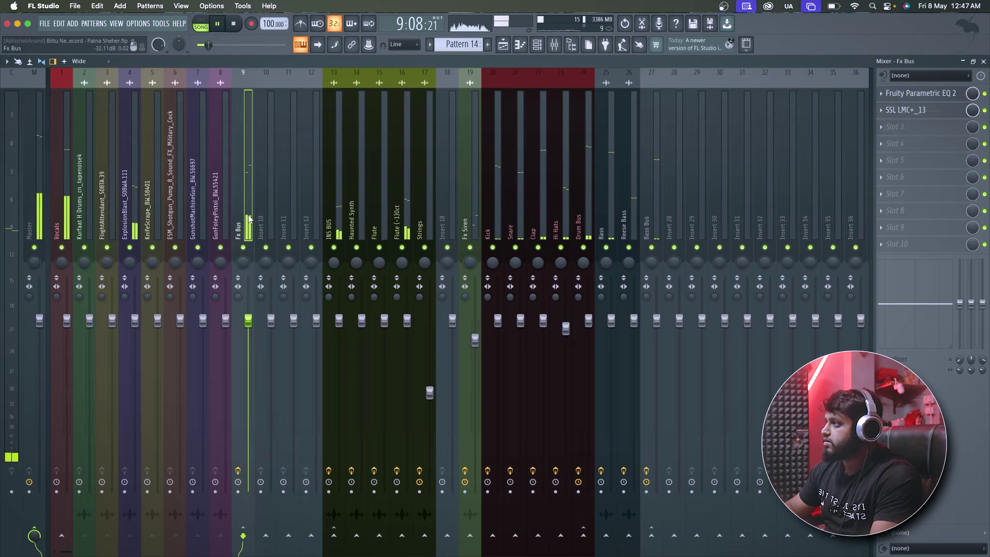
click(916, 111)
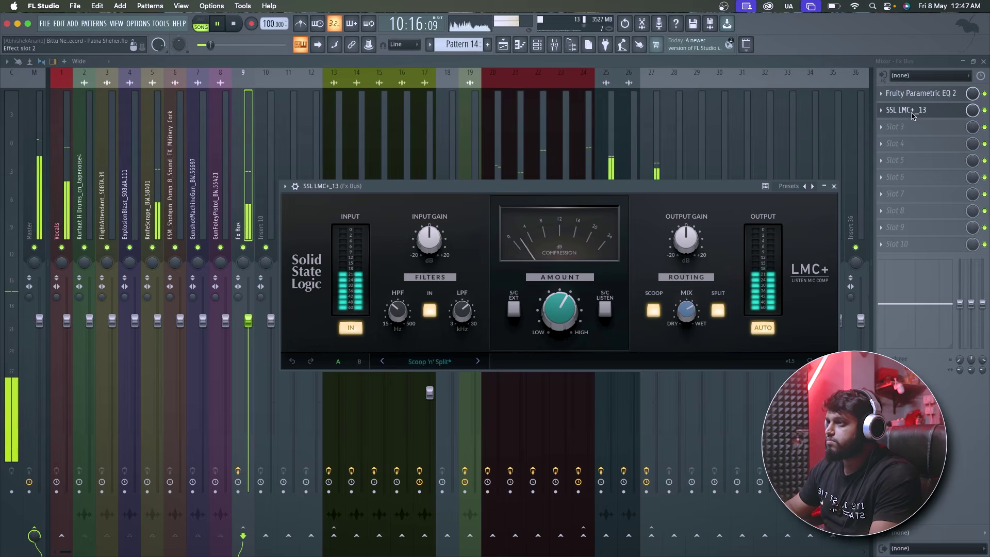
click(913, 113)
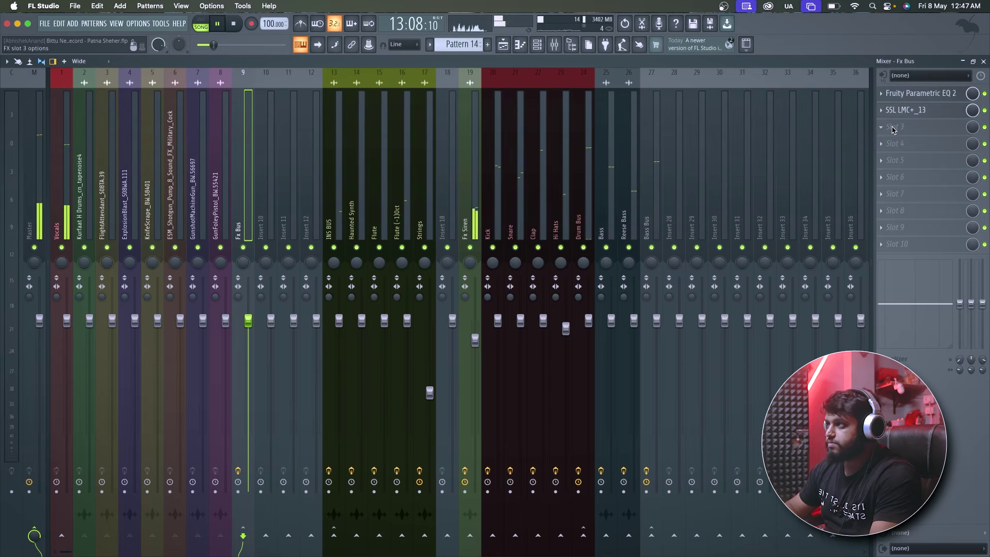
Step: Route the Fx Siren track to the Fx Bus instead of the master, move it to insert 9, and play the song
click(467, 206)
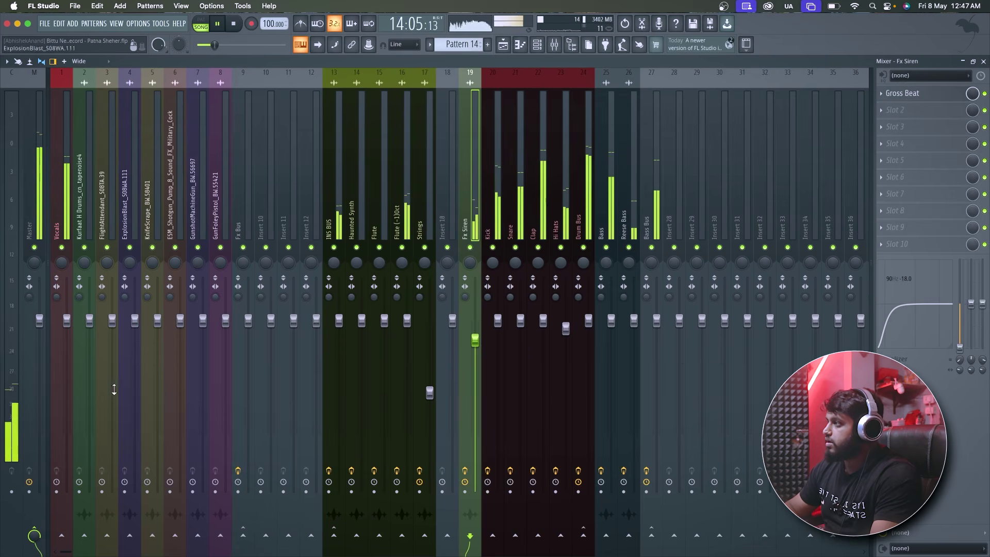
key(space)
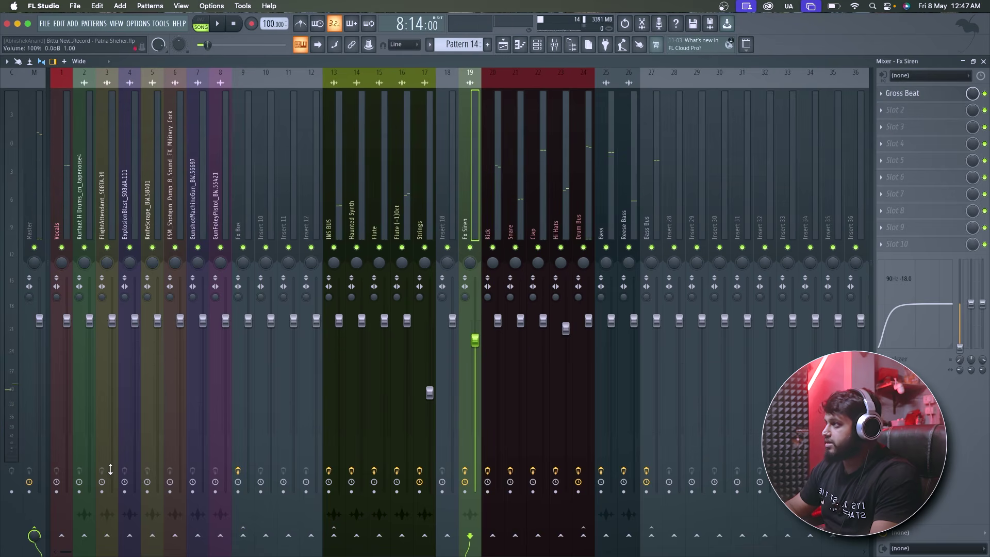
click(35, 534)
click(242, 535)
scroll(472, 227, right, 1)
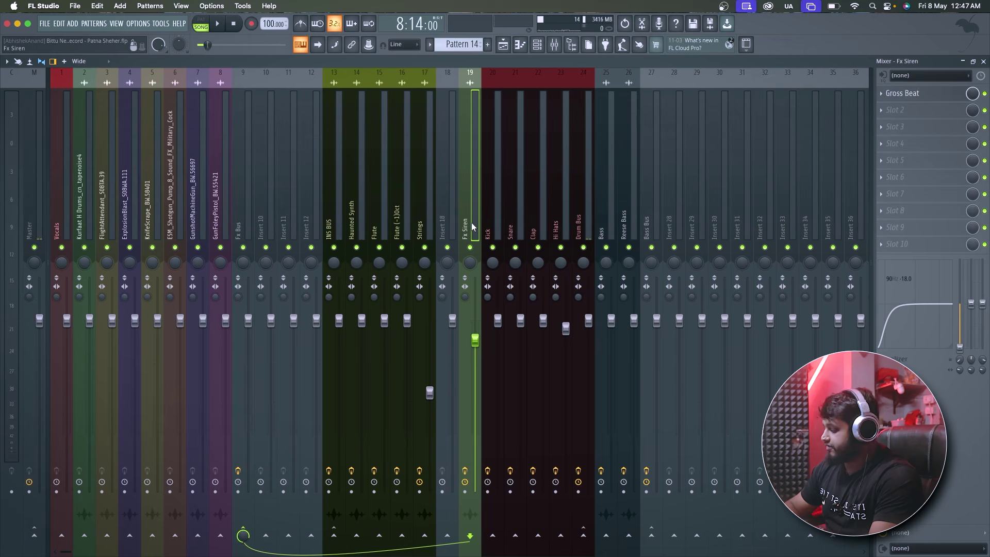
drag(446, 225, 246, 226)
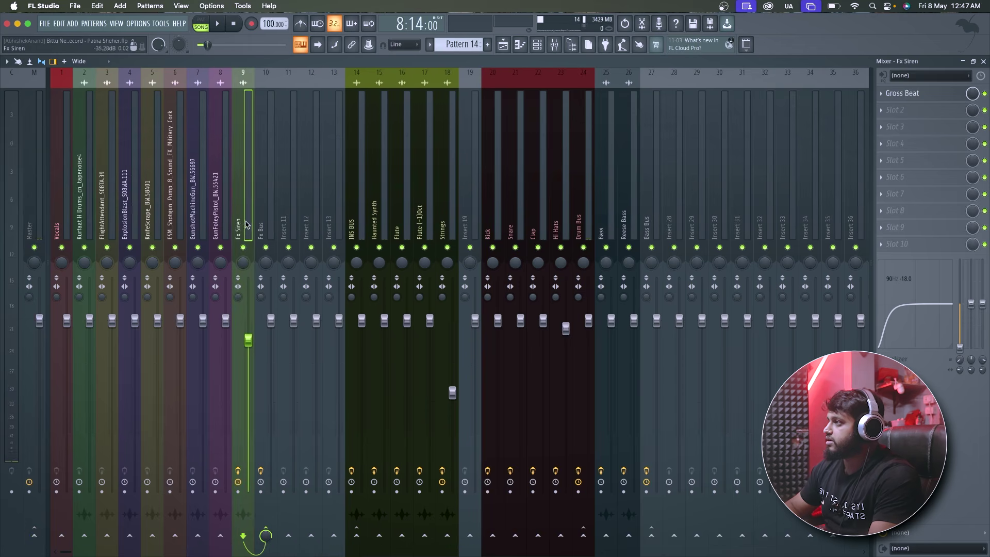
key(space)
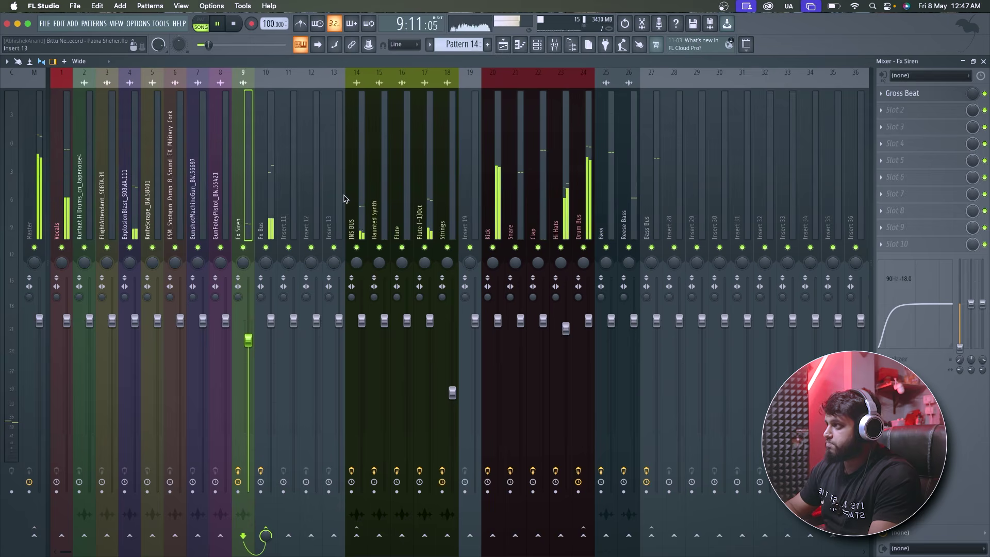
Step: Stop playback and load SSL Native Bus Compressor 2_33 into the Fx Bus's third effect slot
click(278, 203)
key(space)
click(897, 126)
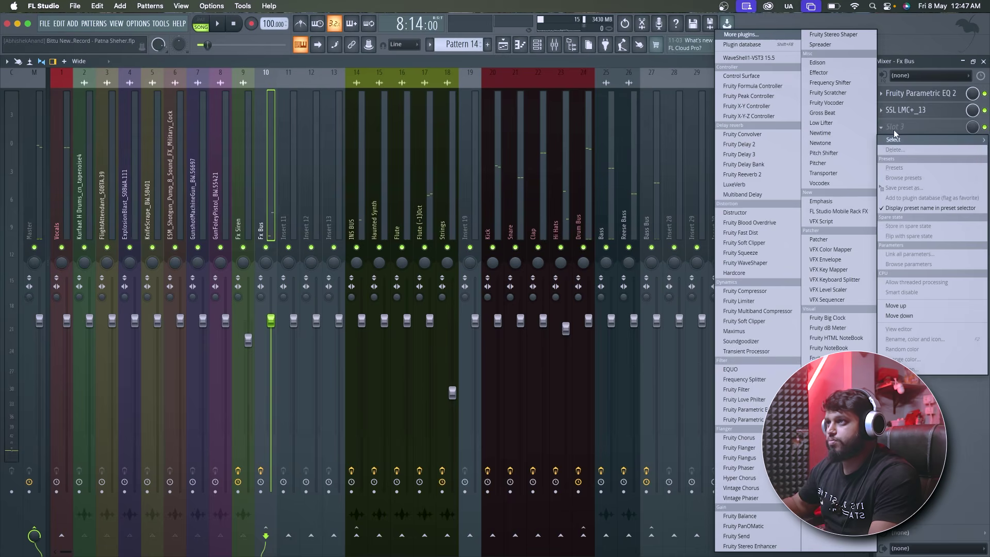
click(775, 35)
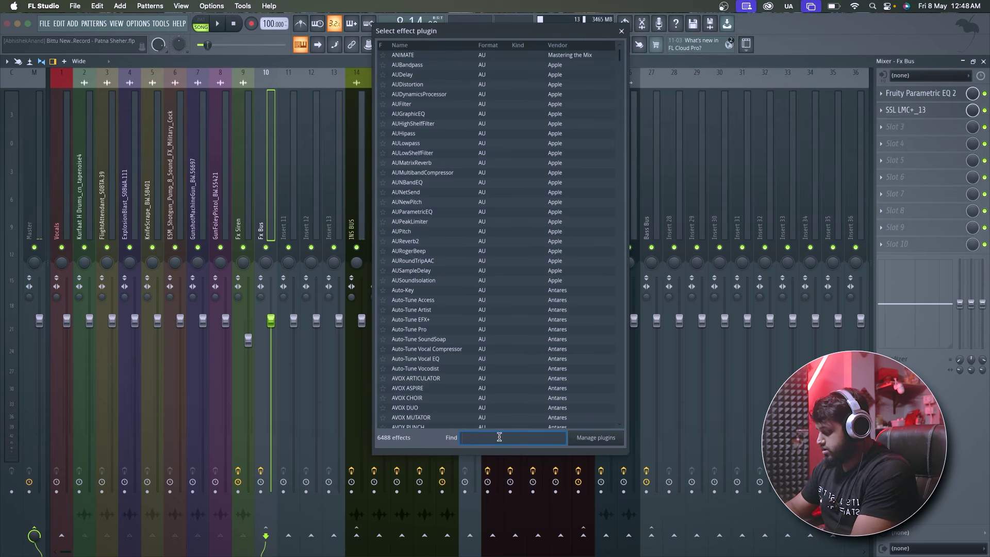
text(SSL)
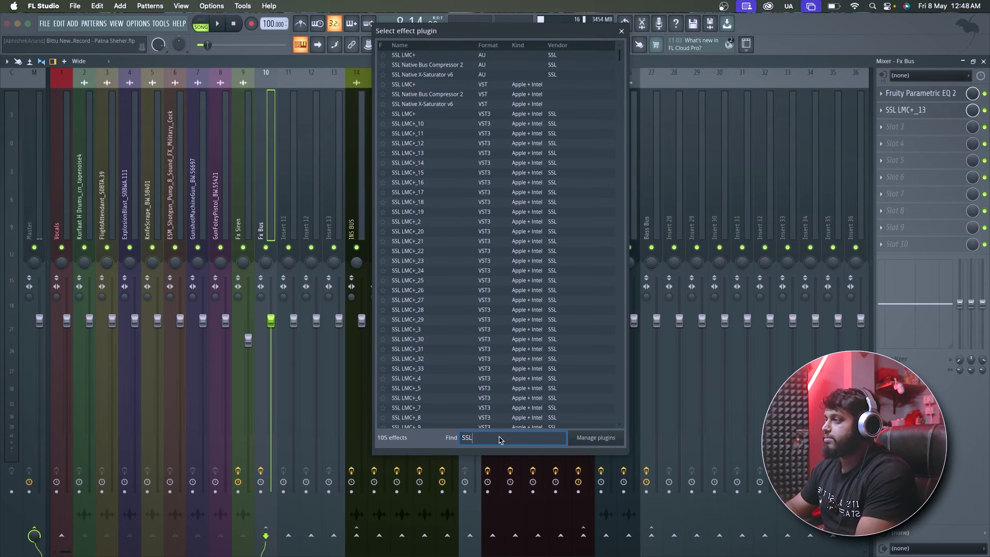
scroll(454, 382, down, 10)
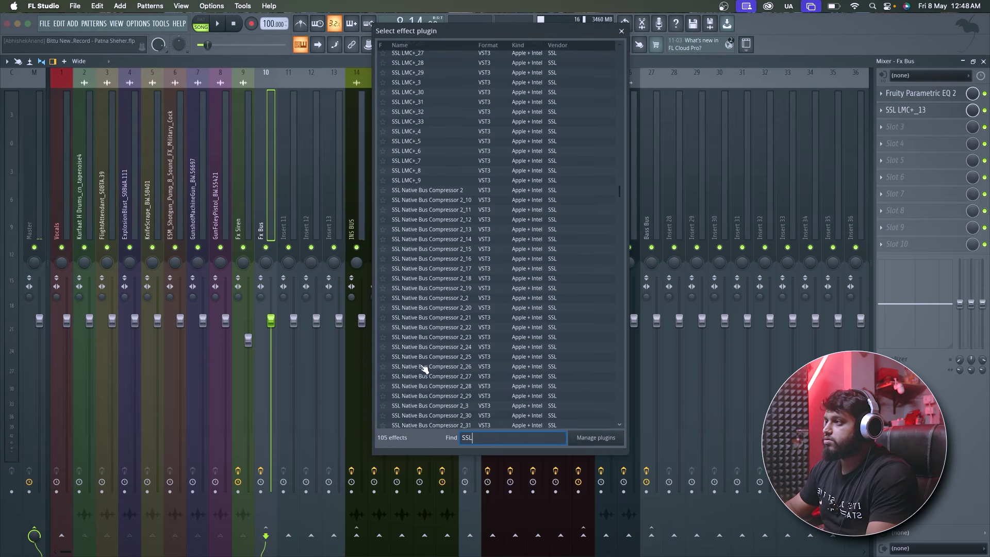
scroll(431, 350, down, 5)
click(440, 281)
double_click(439, 282)
drag(120, 134, 491, 130)
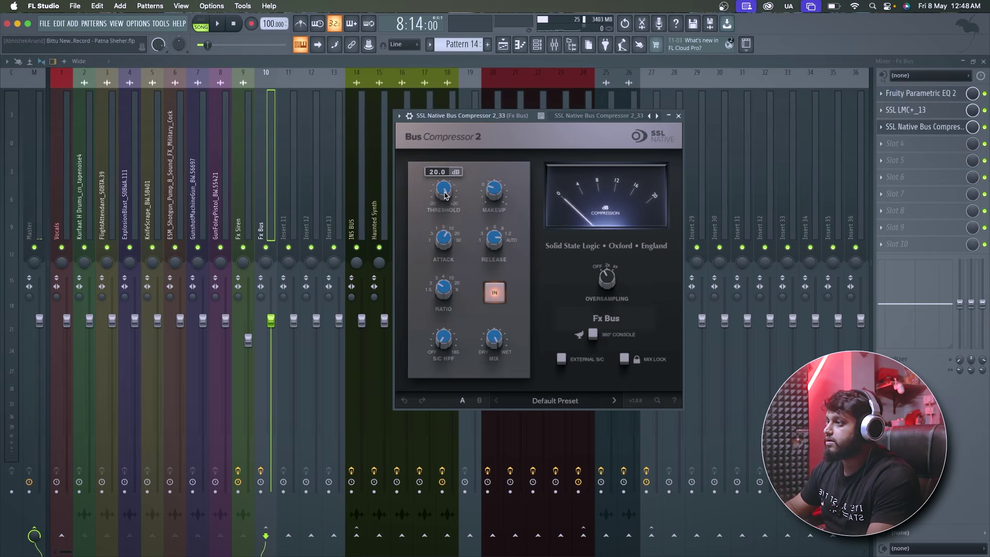
Step: Apply the CJM Mix Bus producer preset to the Fx Bus's SSL Native Bus Compressor 2
click(556, 401)
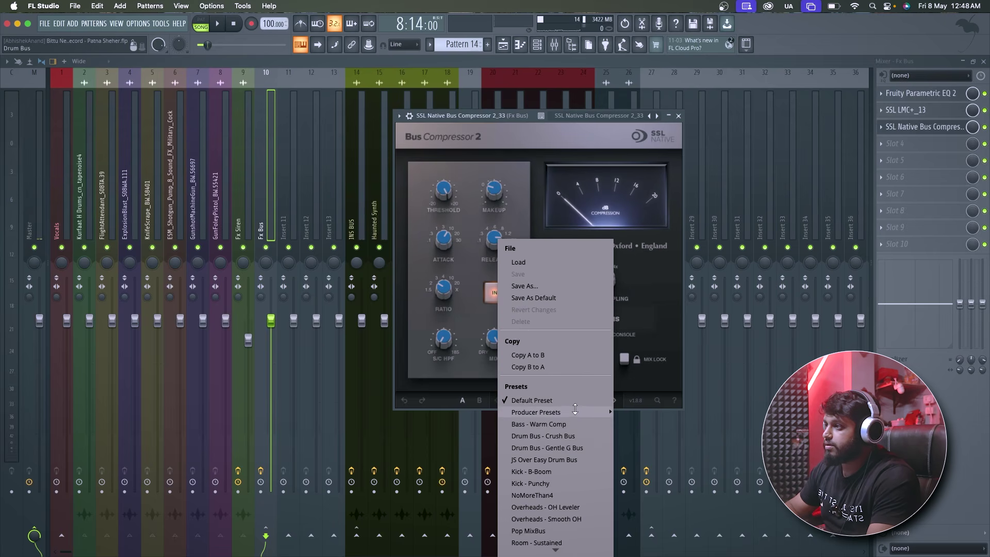
mouse_move(575, 410)
mouse_move(669, 393)
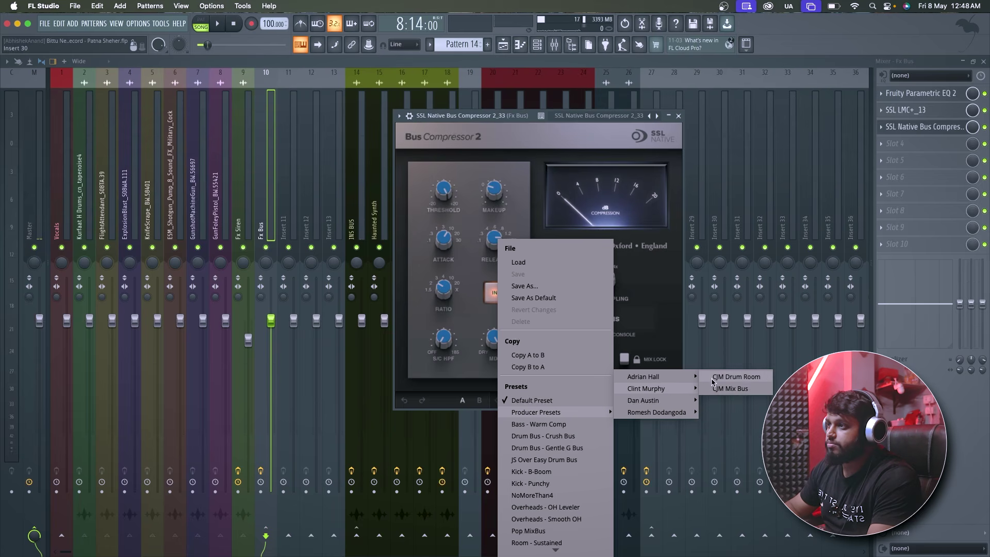
mouse_move(693, 377)
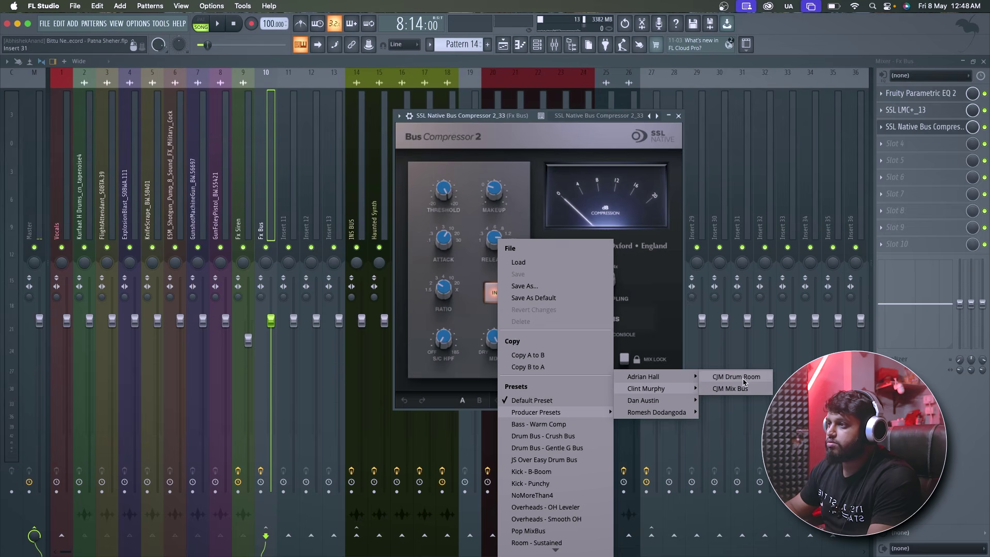
click(743, 392)
Step: Audition the song with the compressor and lower its threshold
mouse_move(444, 195)
key(space)
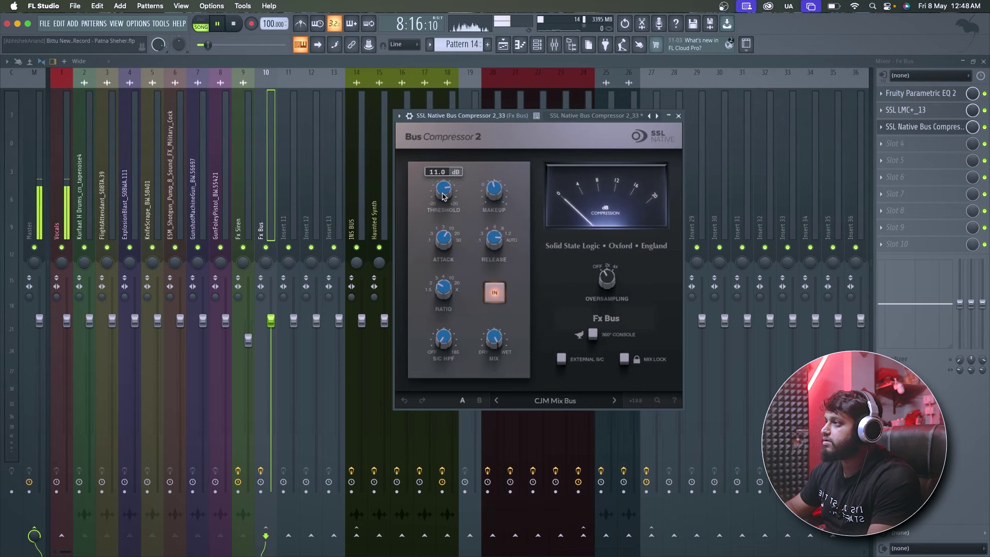
key(space)
drag(444, 195, 446, 216)
Step: Lower the bus compressor's makeup gain to about 0.1 dB
mouse_move(495, 190)
key(3)
key(3)
key(3)
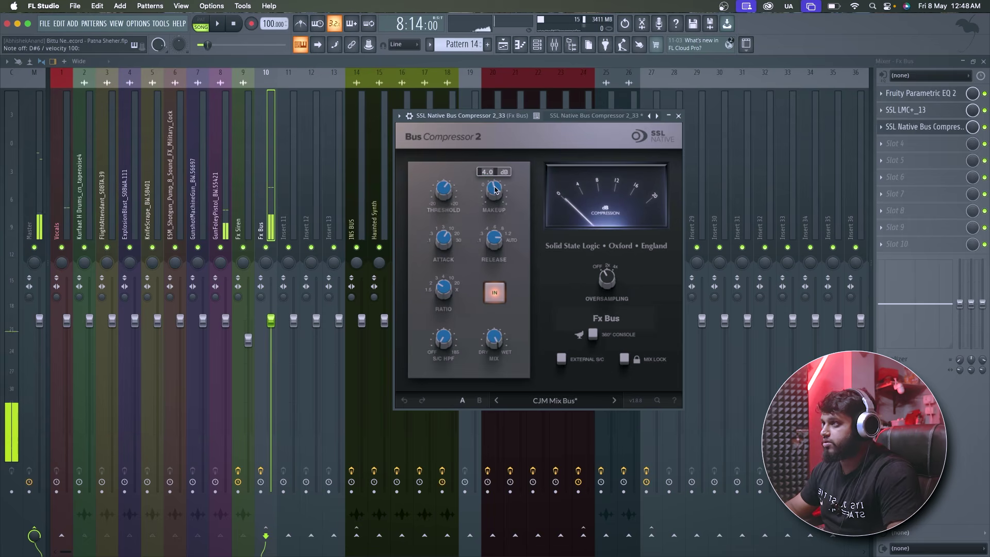
key(Caps_Lock)
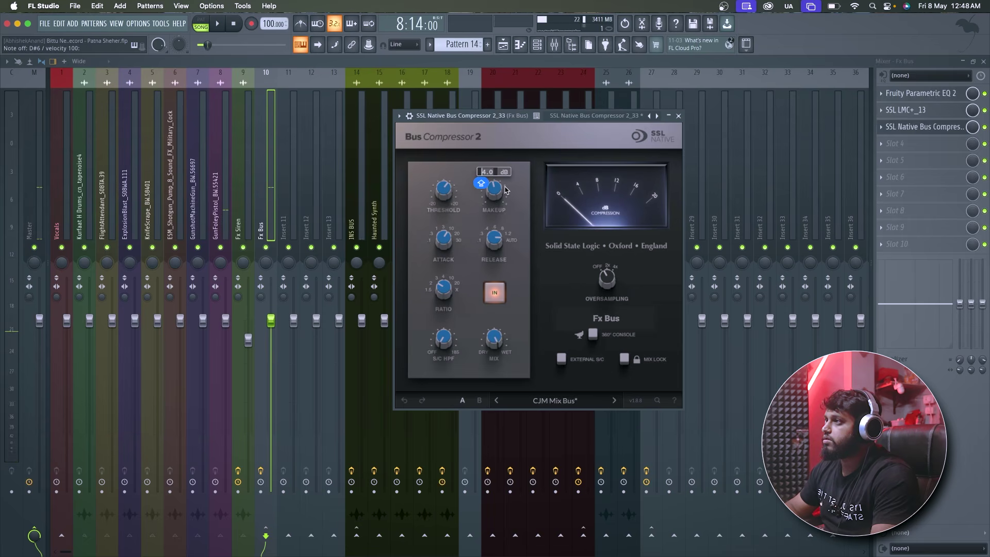
key(3)
key(3)
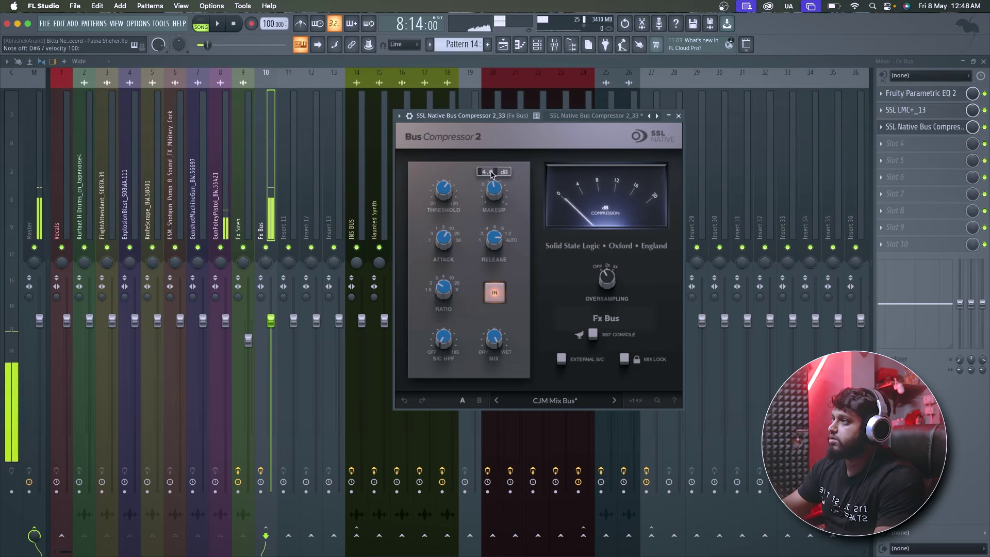
drag(497, 196, 495, 207)
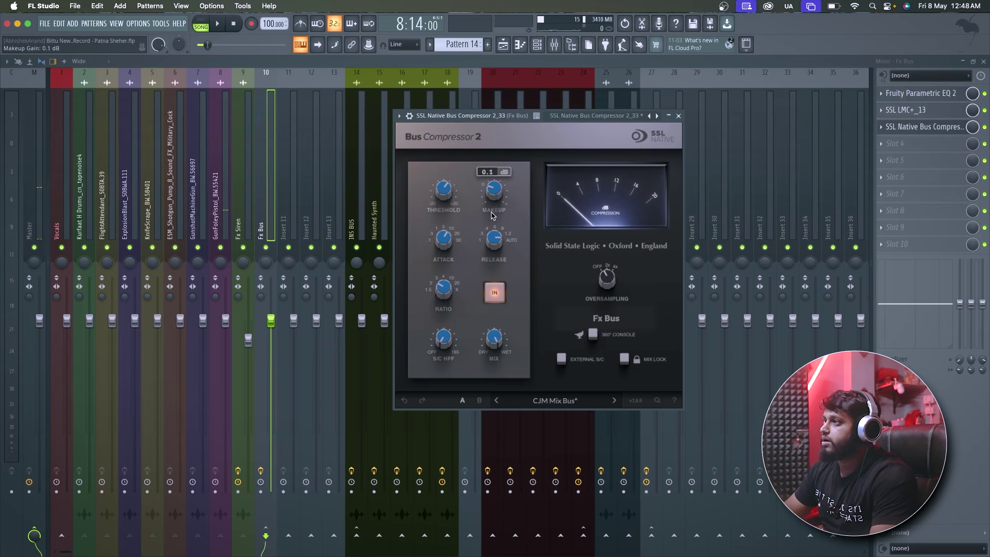
Step: Replay the song from the marked position and lower the bus compressor's threshold to about -10.3 dB
key(space)
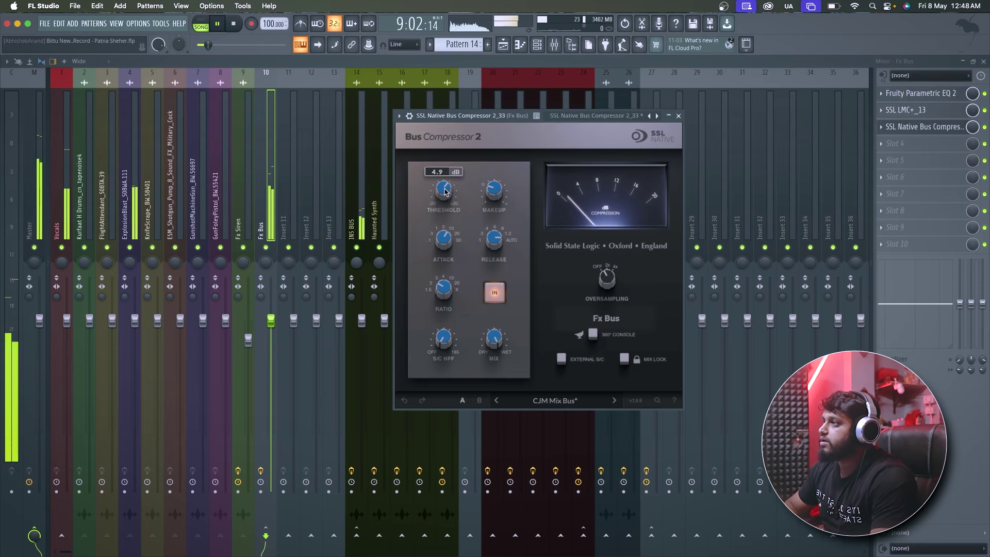
key(space)
key(space)
key(space)
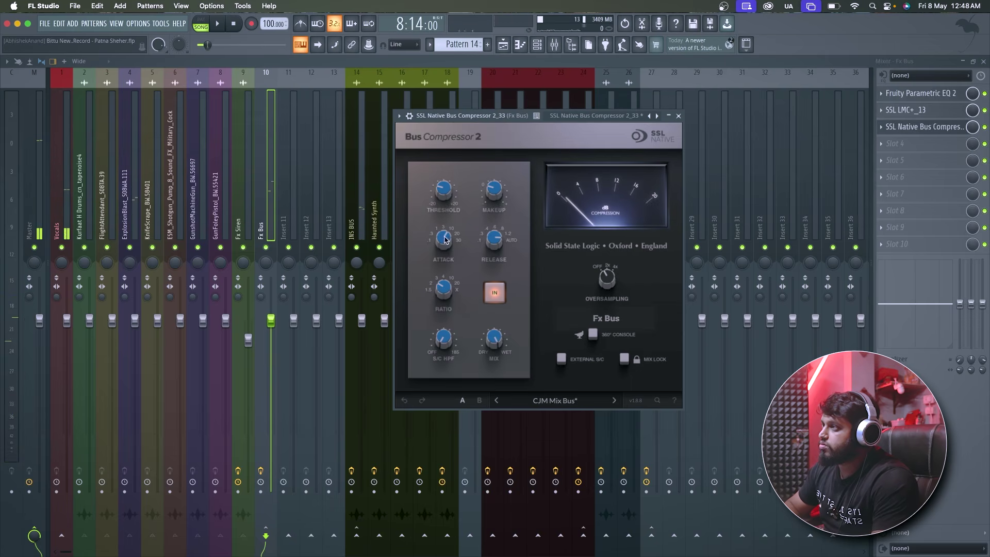
key(space)
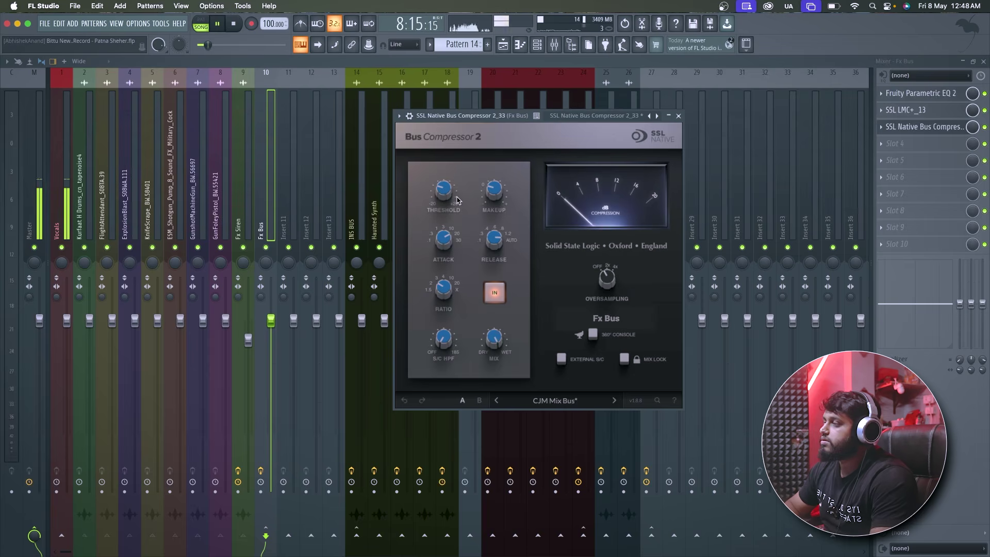
mouse_move(495, 199)
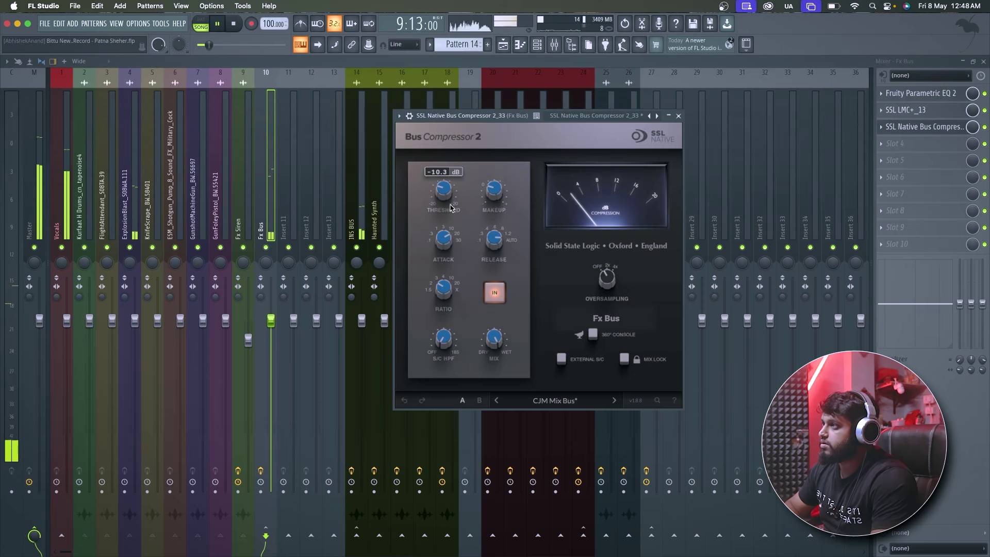
Step: Fine-tune the compressor's attack, release and ratio during playback, with threshold about -10.1 dB and oversampling at 4x, and close it
key(space)
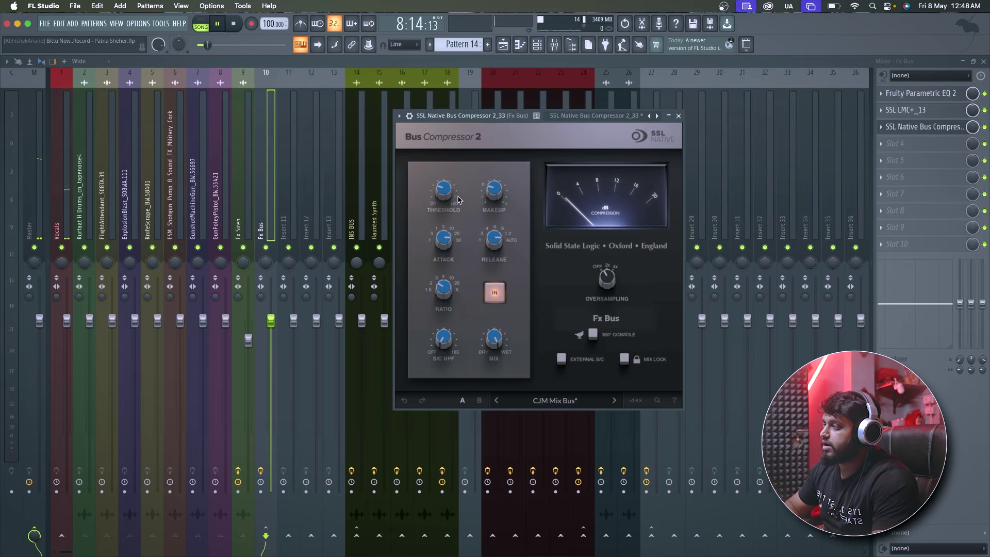
key(space)
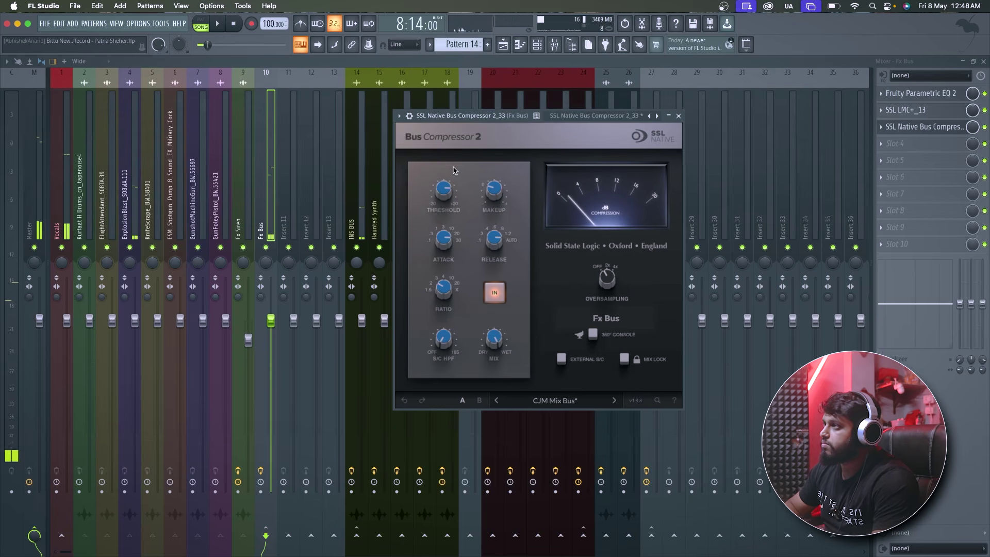
key(space)
key(space)
key(space)
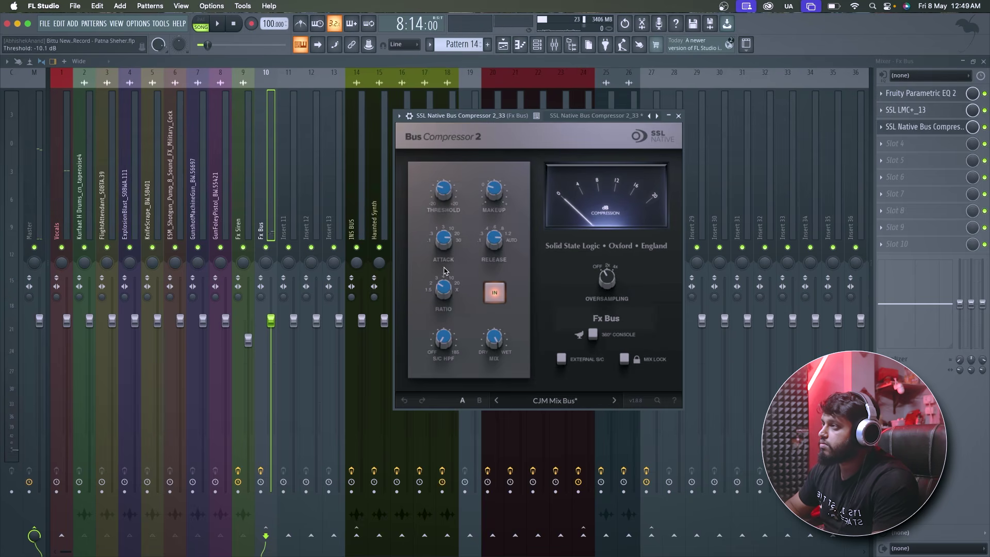
key(space)
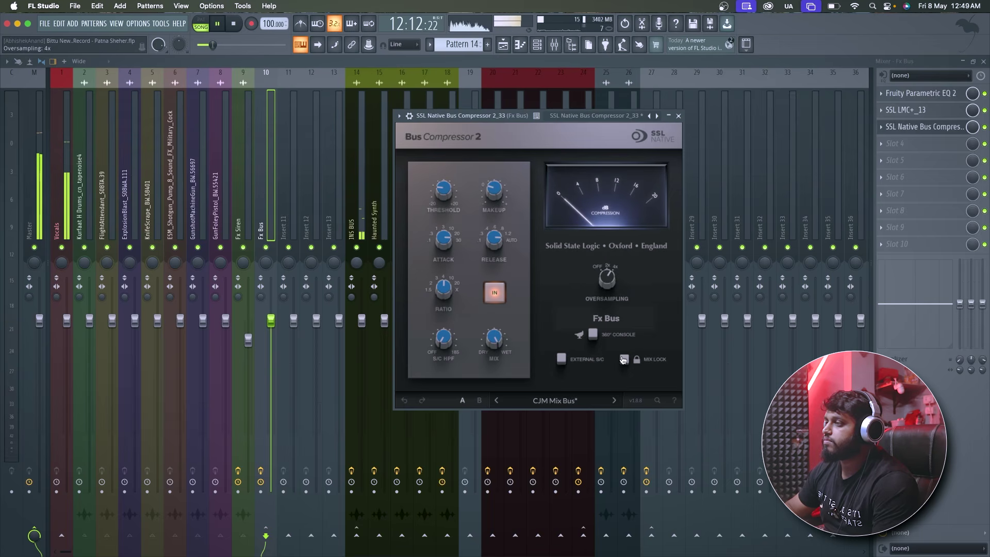
click(678, 117)
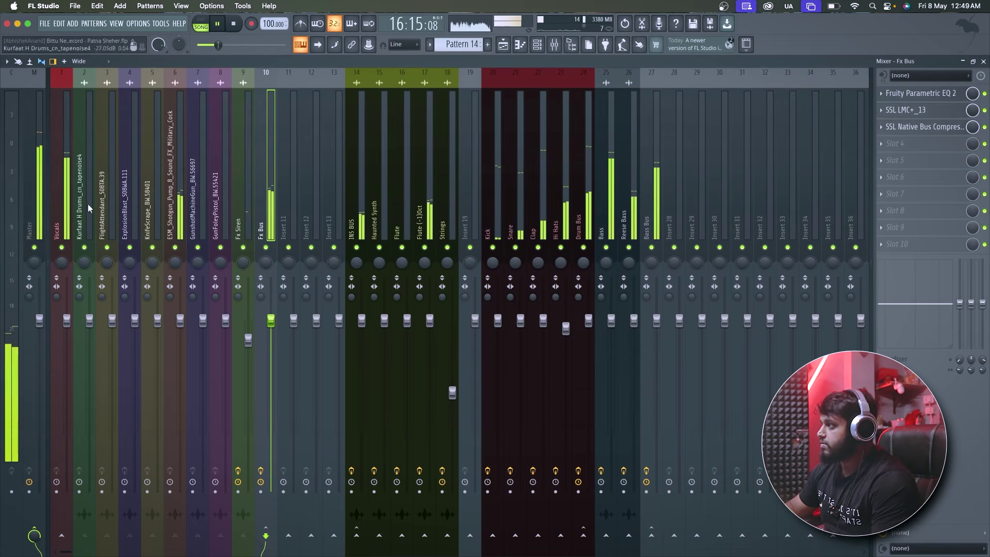
Step: Move the Vocals mixer track to insert 30, after the bass bus, and switch to the playlist
drag(59, 219, 720, 212)
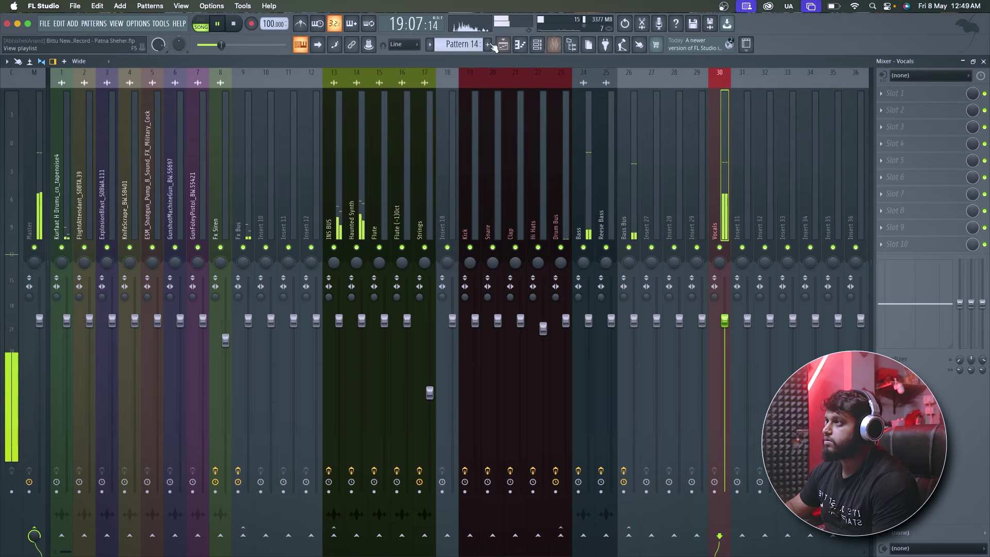
key(F5)
Step: Review the vocal, instrument and effect clips across the playlist while the song plays
scroll(313, 368, down, 1)
scroll(313, 368, down, 3)
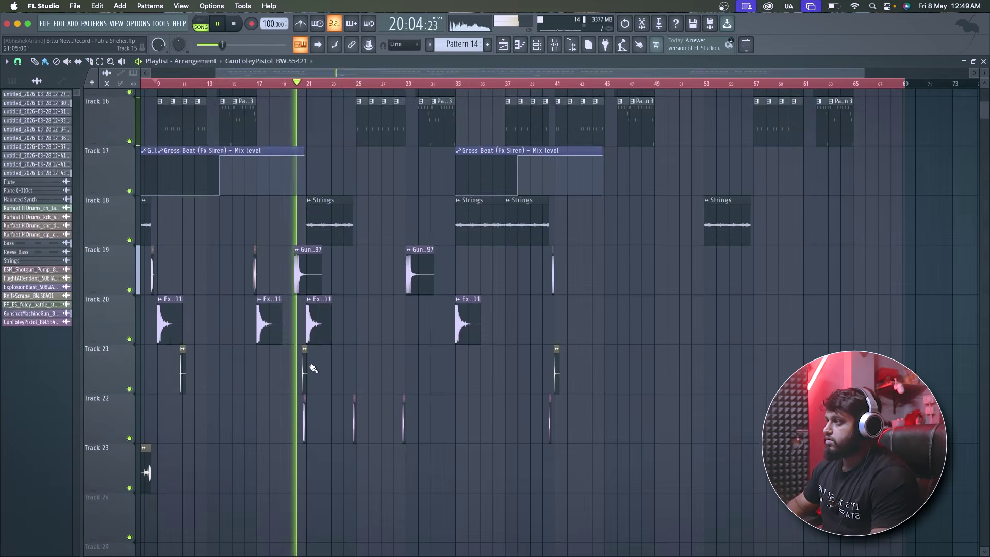
scroll(316, 249, up, 8)
ctrl+scroll(315, 302, up, 4)
ctrl+scroll(310, 332, up, 2)
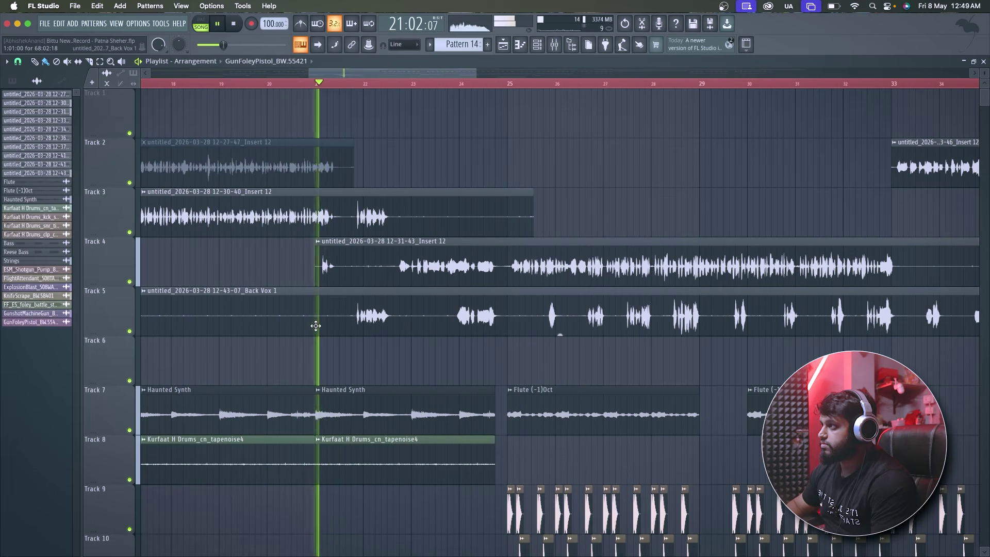
ctrl+scroll(356, 309, down, 4)
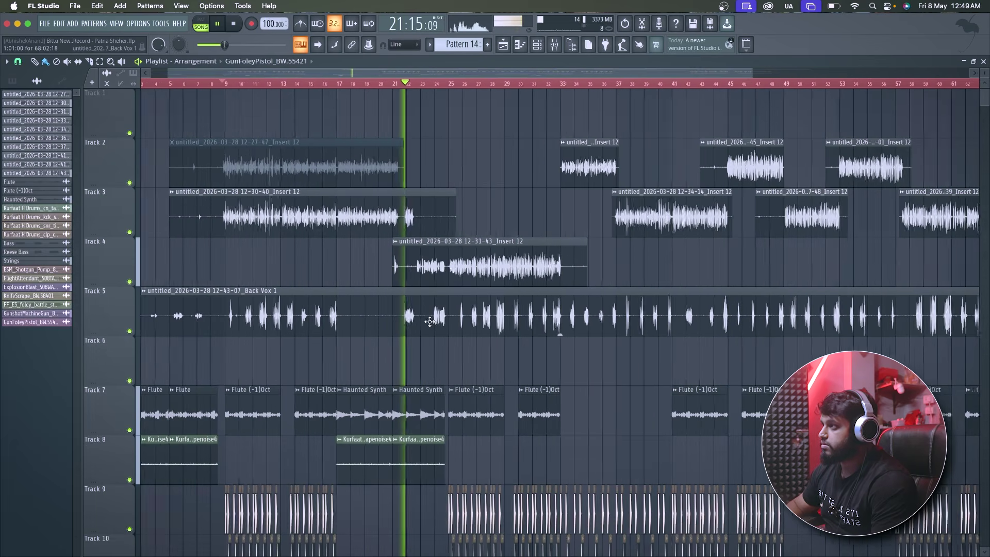
ctrl+scroll(412, 319, up, 4)
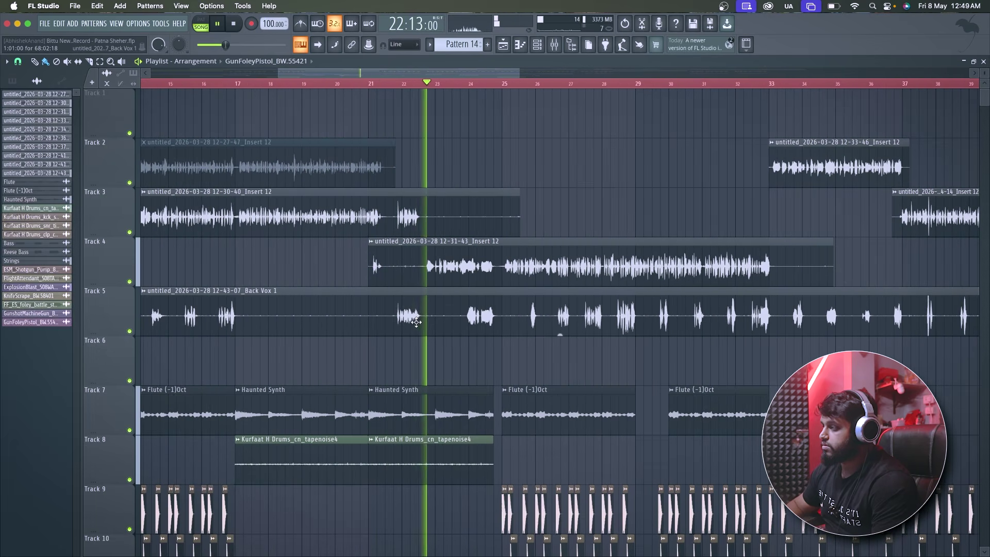
ctrl+scroll(387, 309, down, 5)
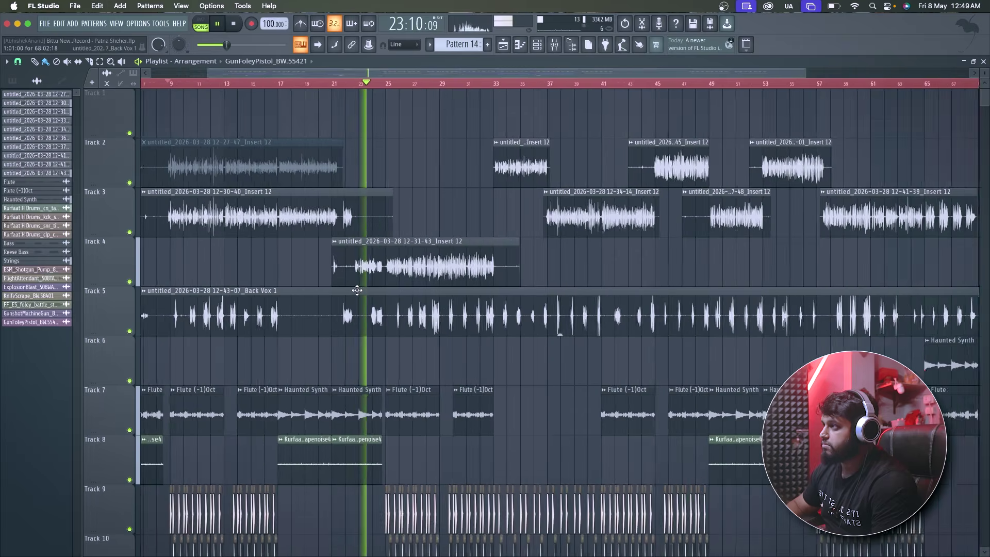
scroll(342, 303, down, 10)
scroll(387, 297, up, 10)
ctrl+scroll(388, 297, up, 5)
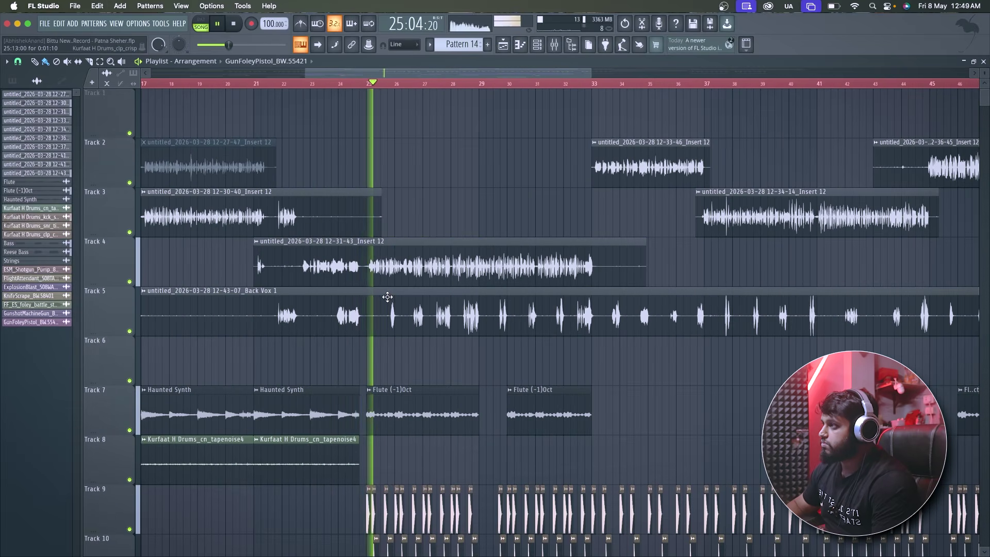
ctrl+scroll(387, 297, down, 5)
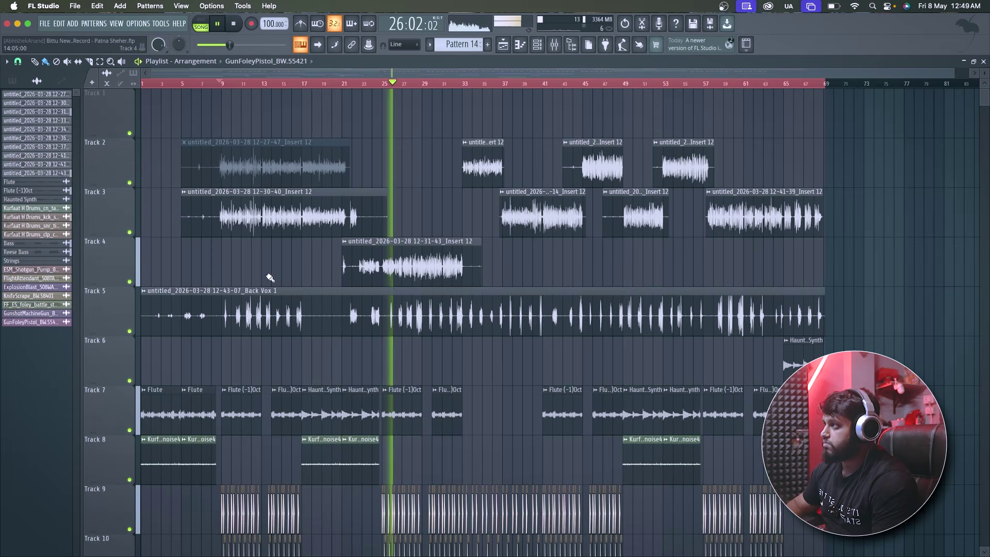
Step: Stop playback and mute Track 5, which holds the Back Vox recording
key(space)
ctrl+scroll(137, 335, up, 3)
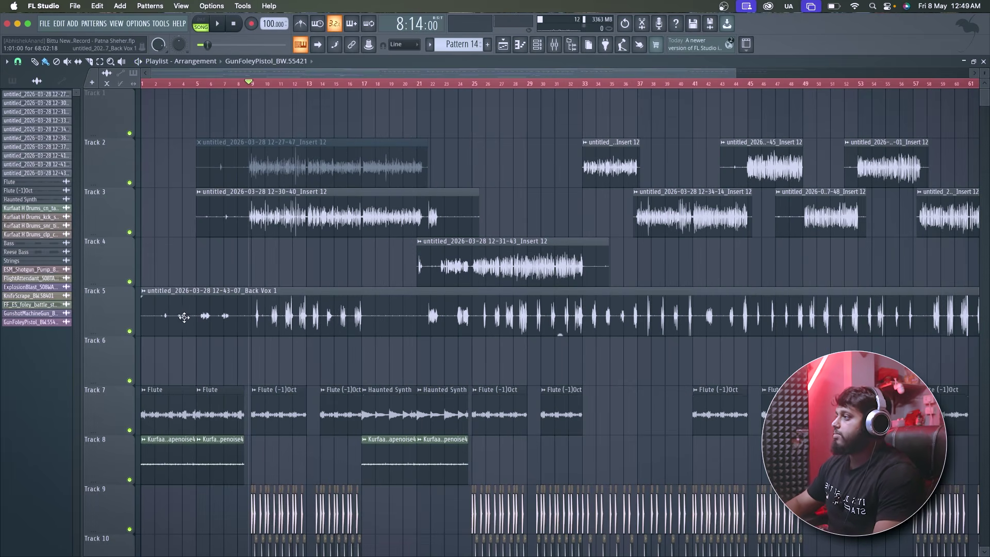
click(130, 331)
Step: Trim the start of the first vocal clip on Track 3 to just before bar 9, where the singing begins
ctrl+scroll(314, 310, down, 2)
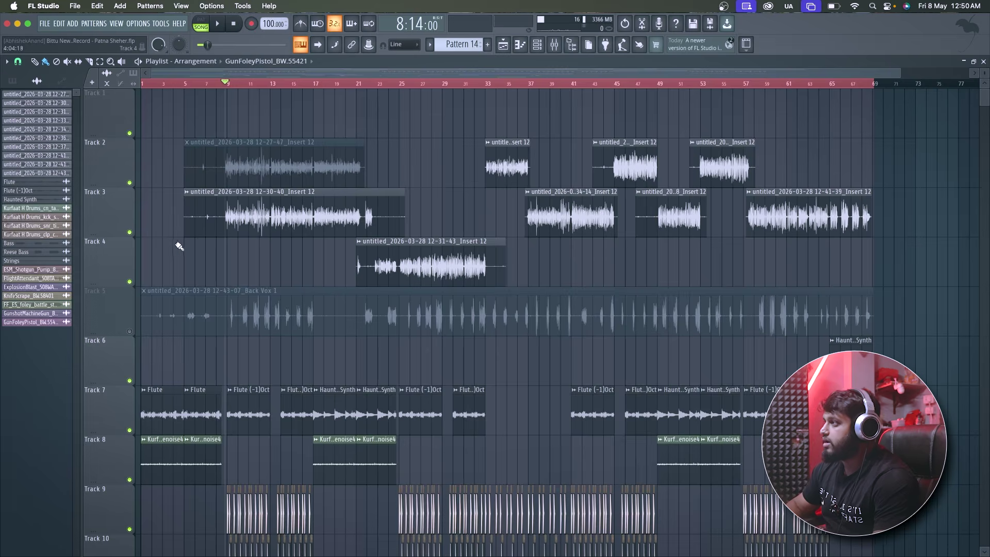
ctrl+scroll(190, 239, up, 5)
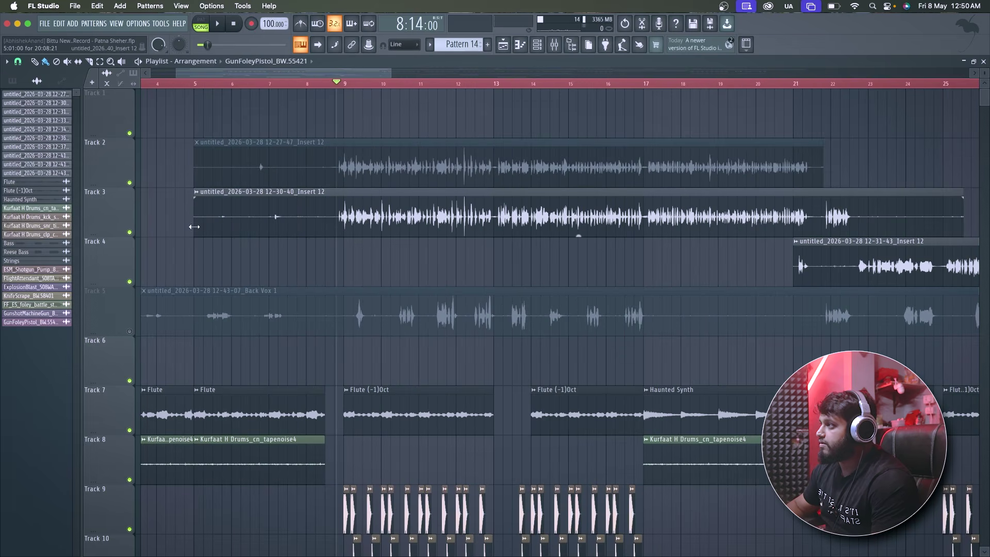
drag(192, 227, 337, 228)
Step: Listen to the overlapping vocal clips on Tracks 3 and 4 from about bar 22 to bar 25
ctrl+scroll(413, 271, down, 3)
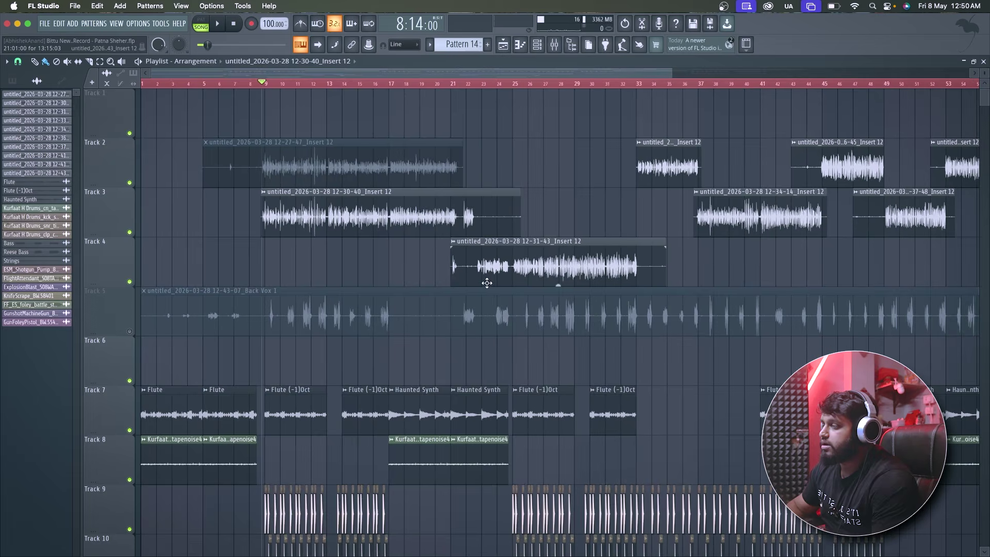
ctrl+scroll(486, 283, up, 3)
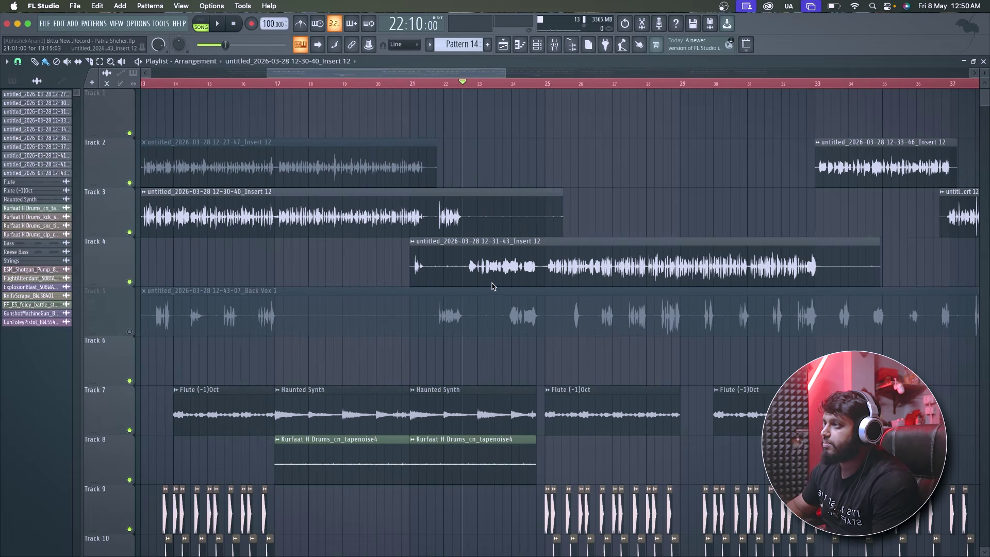
key(space)
ctrl+scroll(481, 276, up, 2)
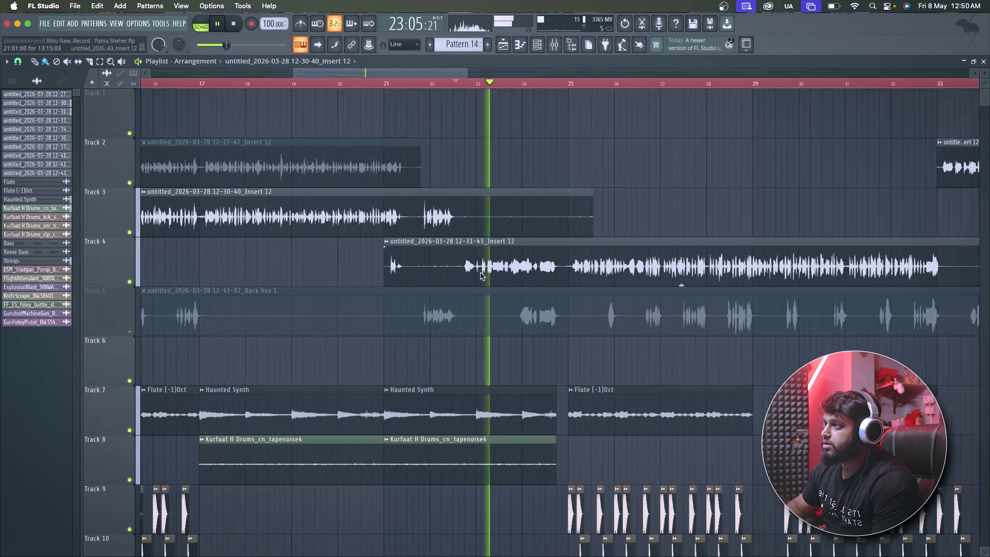
ctrl+scroll(485, 276, up, 3)
ctrl+scroll(485, 276, down, 3)
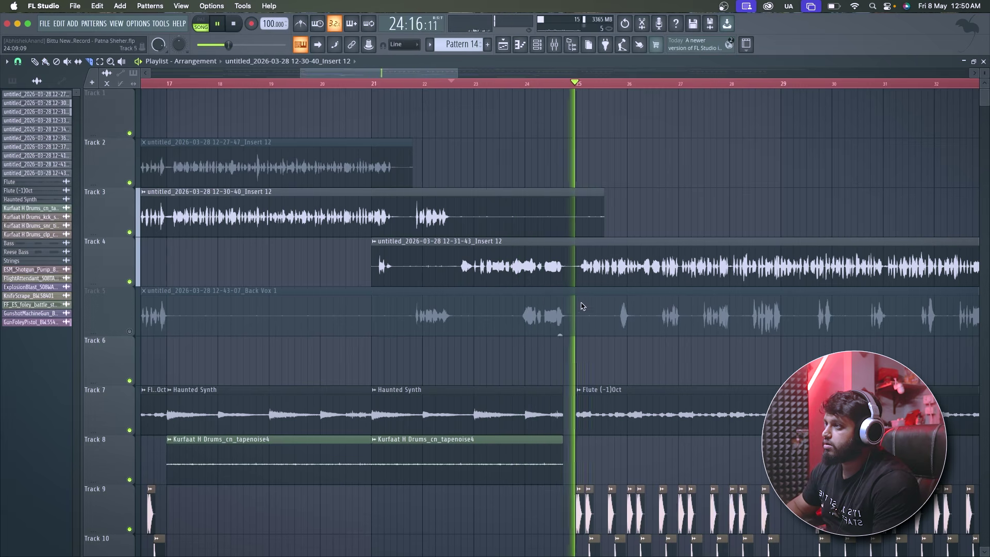
ctrl+scroll(582, 306, down, 4)
key(space)
Step: Spot-check the remaining vocal clips by playing the song at several points between bars 33 and 60
click(626, 84)
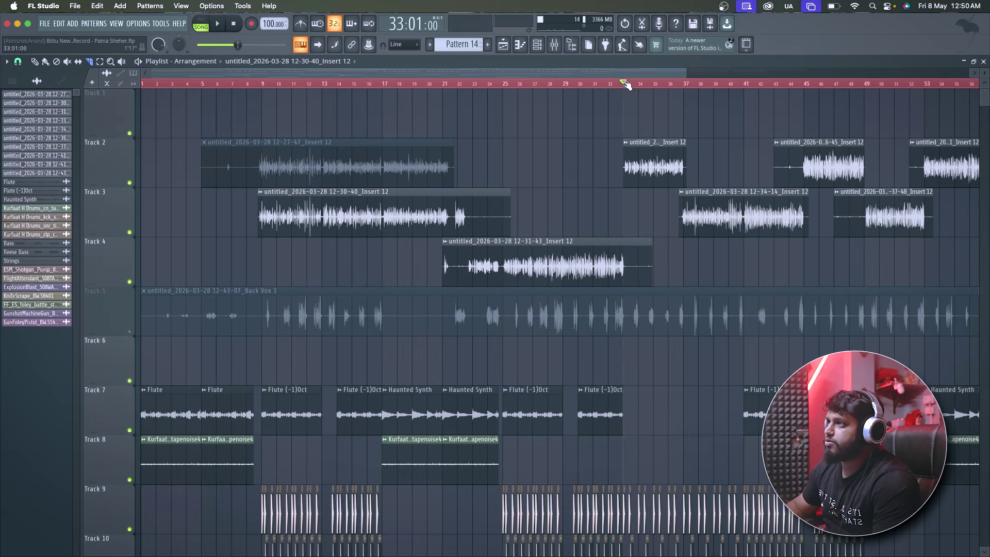
key(space)
click(717, 84)
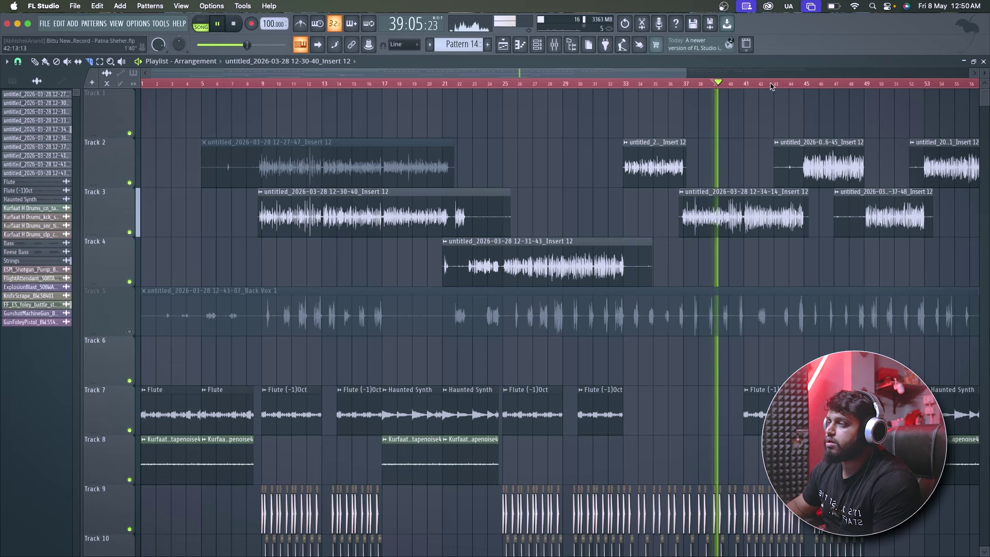
click(760, 84)
click(822, 84)
click(885, 84)
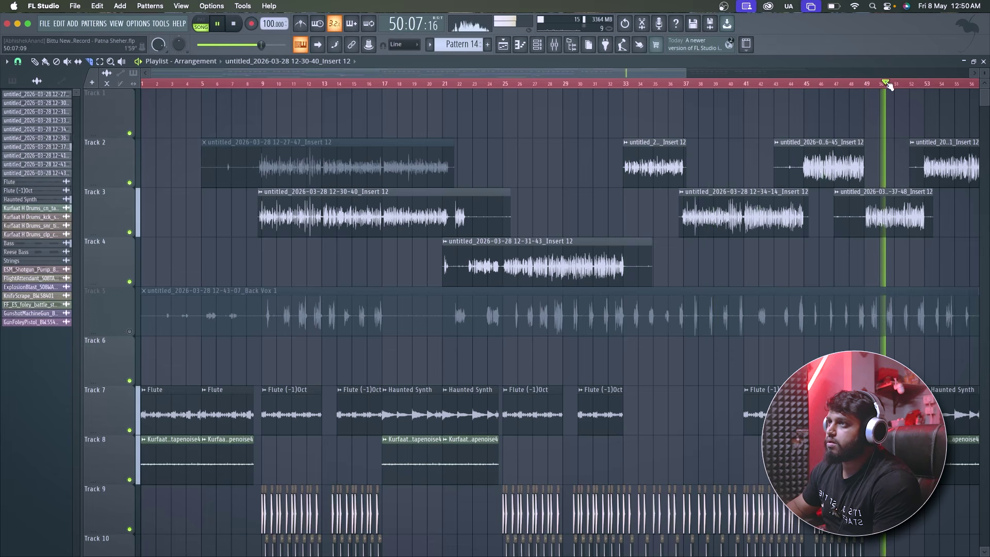
ctrl+scroll(800, 103, down, 1)
click(780, 84)
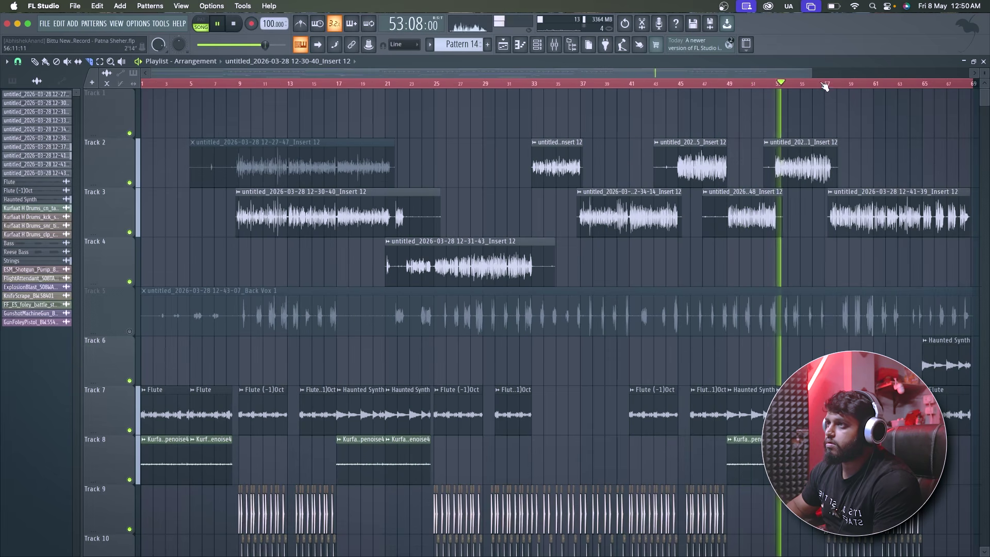
click(825, 84)
click(860, 84)
key(space)
Step: Check the channel settings of the first vocal clip on Track 3 and play the song from bar 8
ctrl+scroll(238, 248, up, 1)
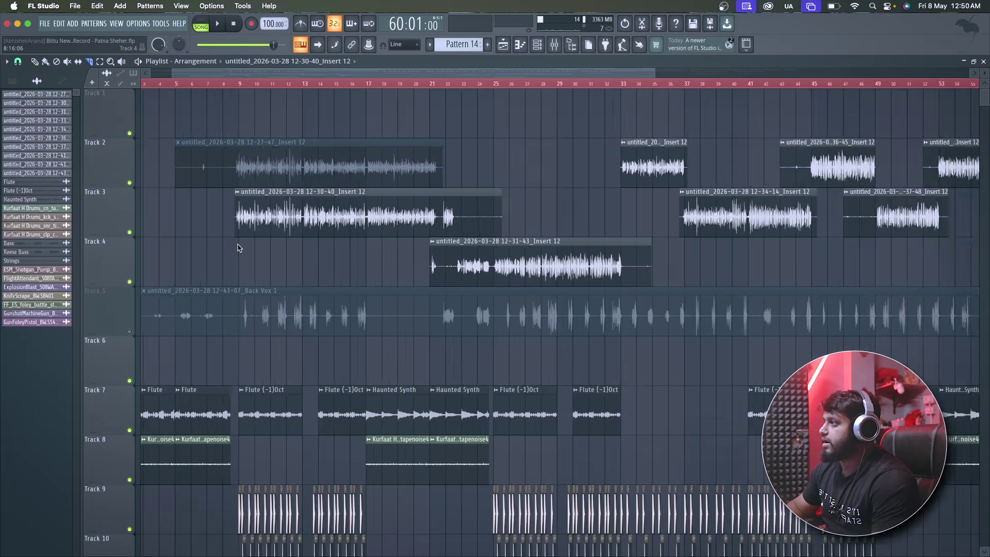
ctrl+scroll(237, 247, up, 2)
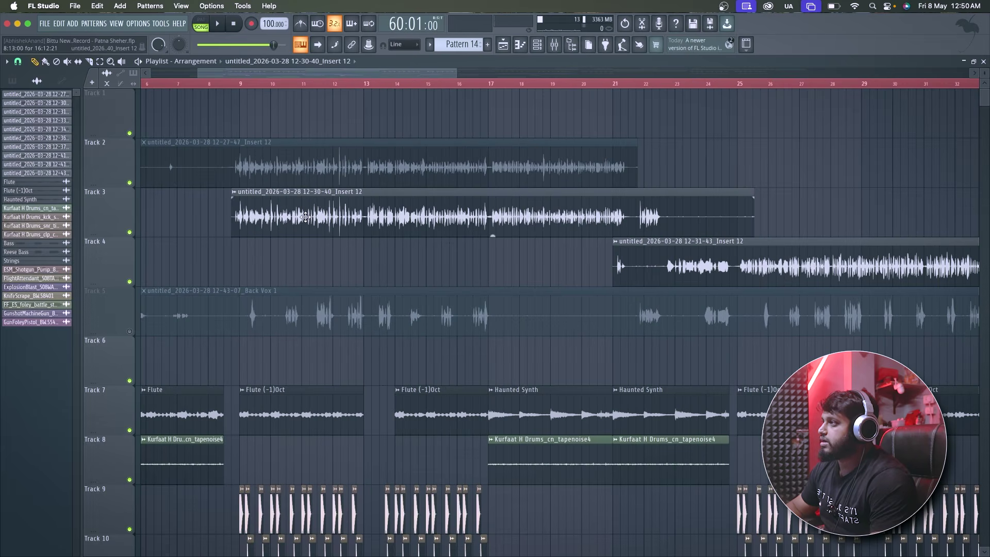
double_click(305, 217)
click(302, 98)
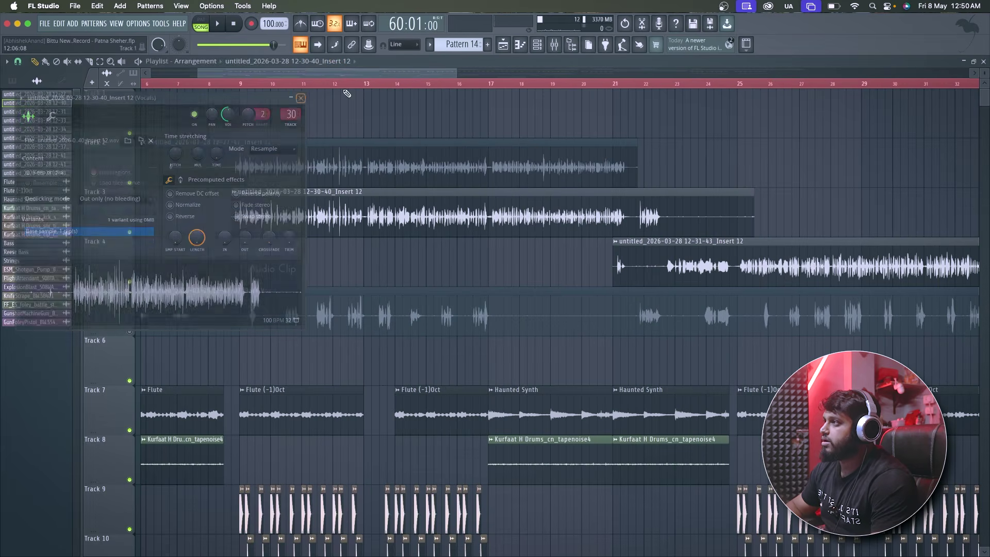
click(208, 83)
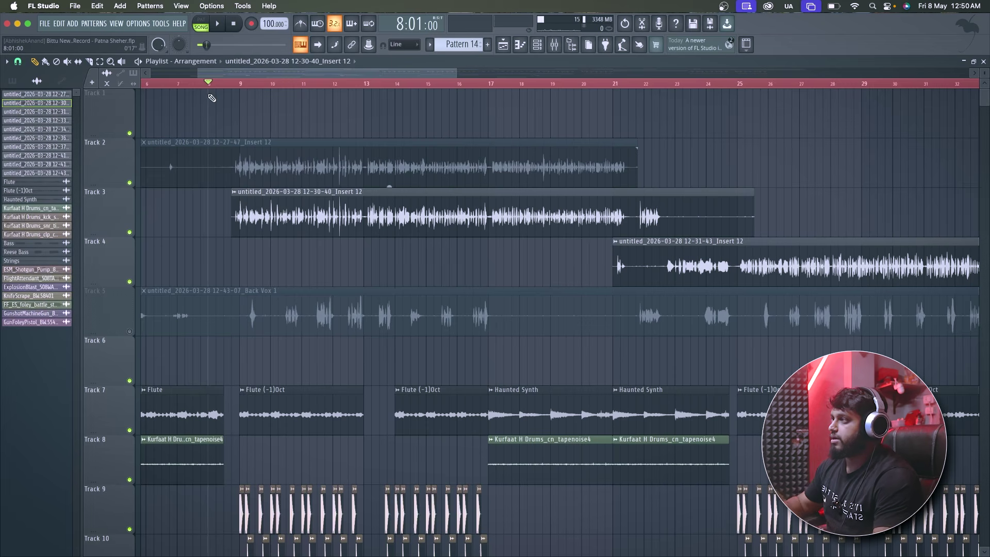
scroll(299, 261, down, 2)
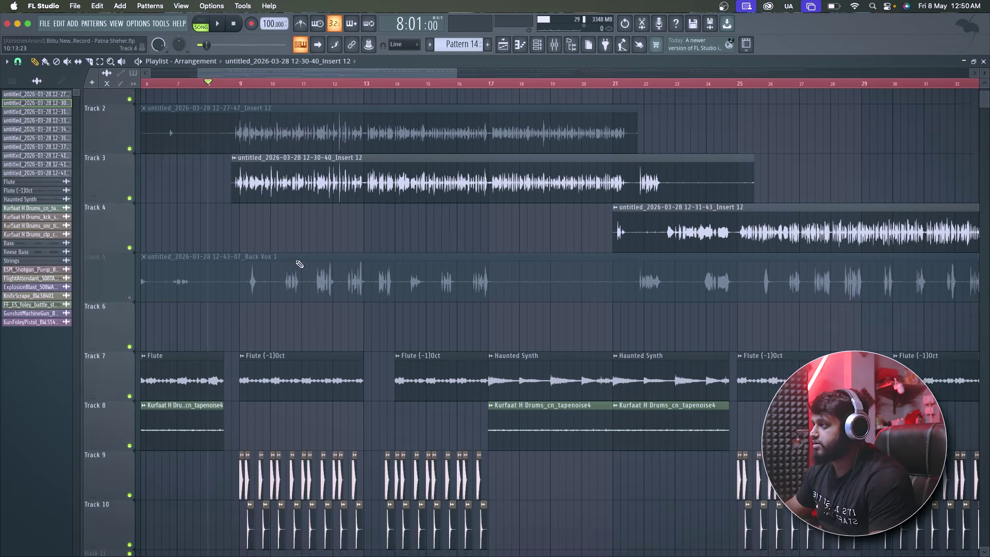
key(space)
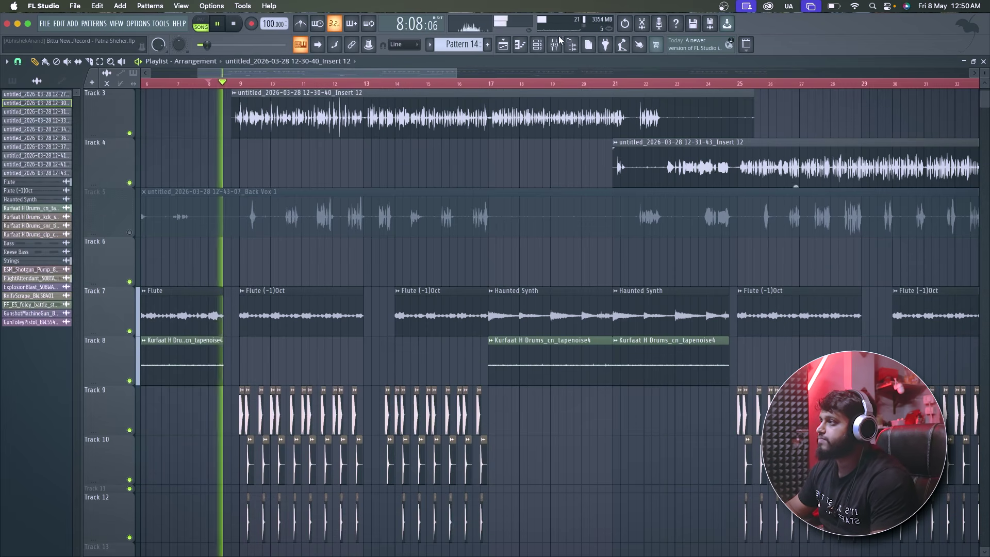
double_click(401, 202)
double_click(340, 122)
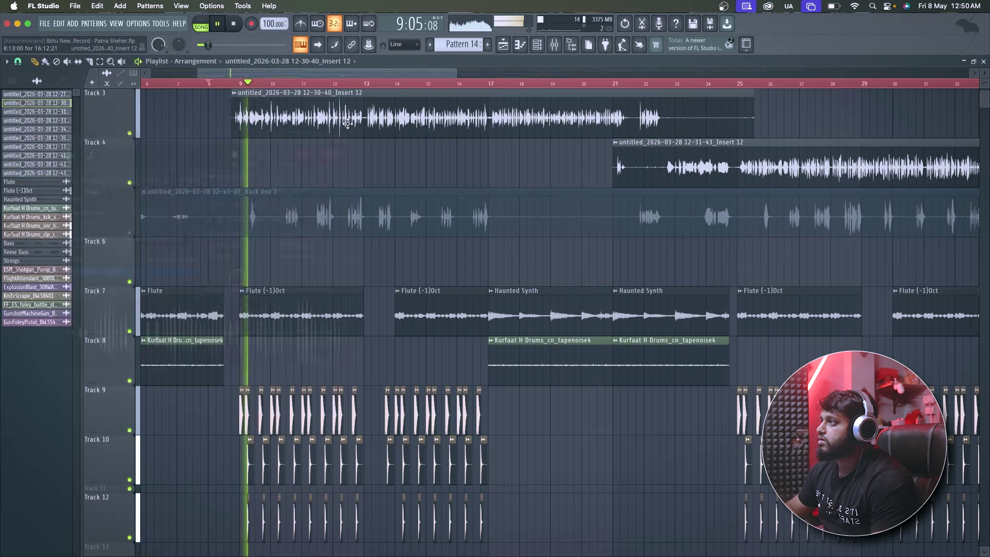
key(space)
click(301, 98)
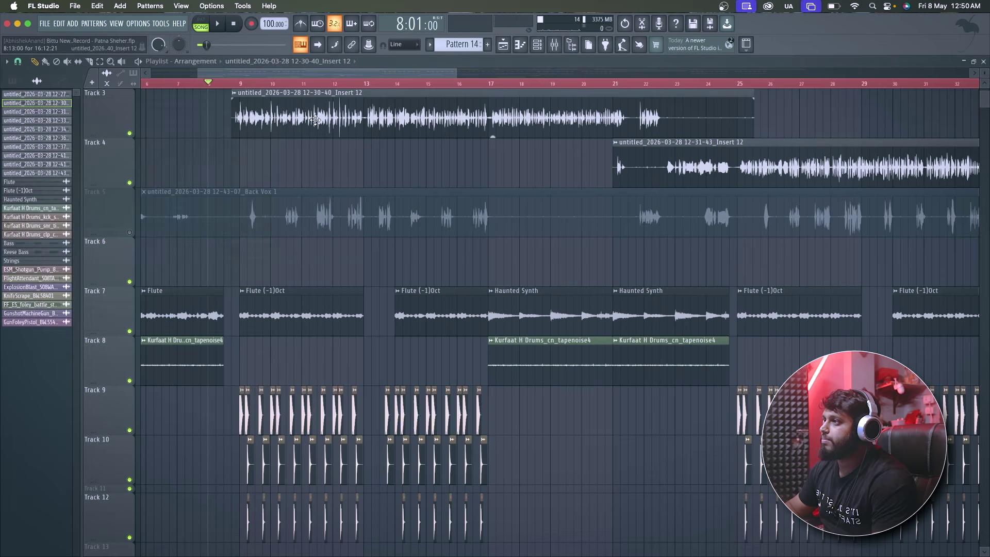
Step: Route the Back Vox 1 recording to a free mixer track and move that track right after Vocals, to insert 30
double_click(414, 220)
click(60, 138)
click(234, 191)
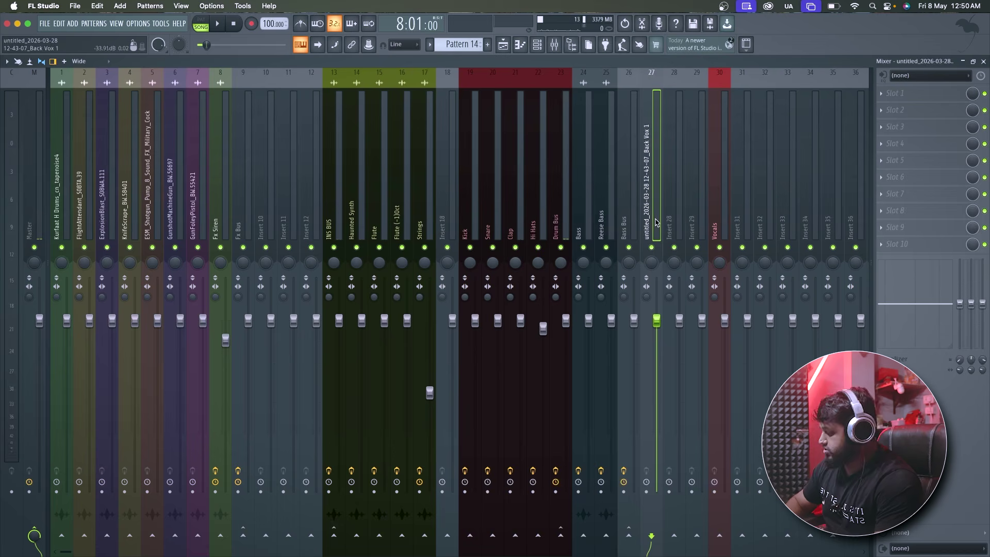
drag(651, 222, 720, 222)
Step: Rename mixer insert 30 to BACK VOCALS and insert 29 to LEAD VOCALS
double_click(721, 222)
text(B)
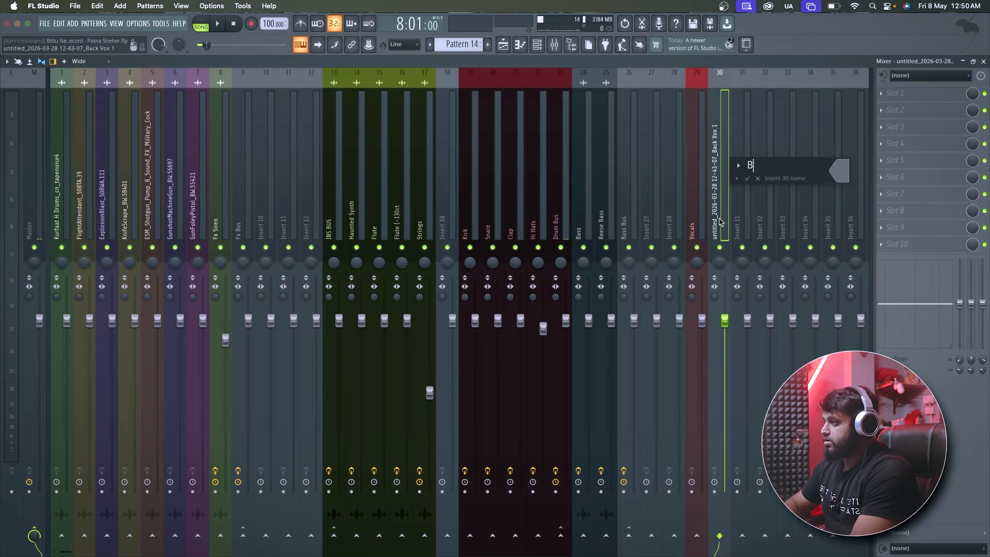
text(ACK VOCALS)
key(Return)
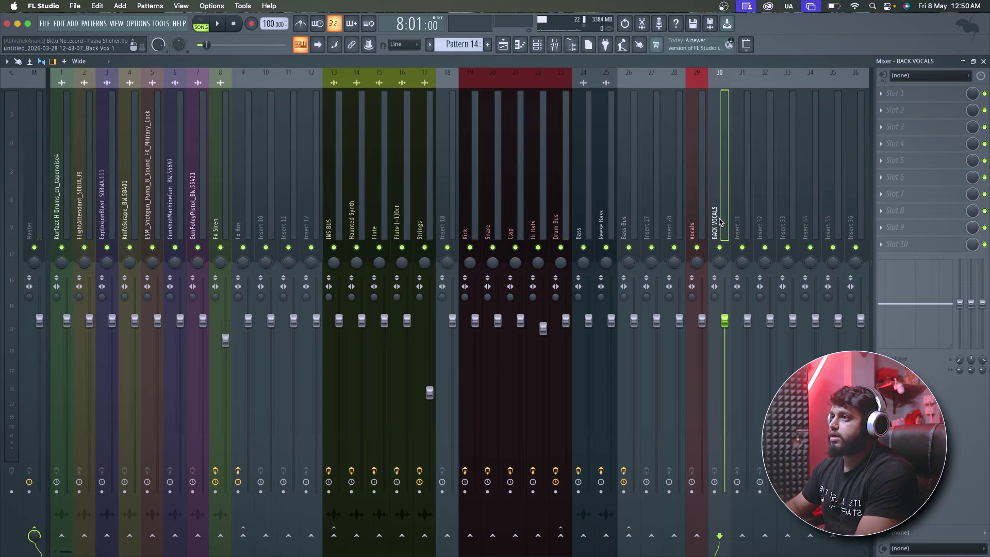
click(703, 227)
key(F2)
text(LEAD VOCALS)
key(Return)
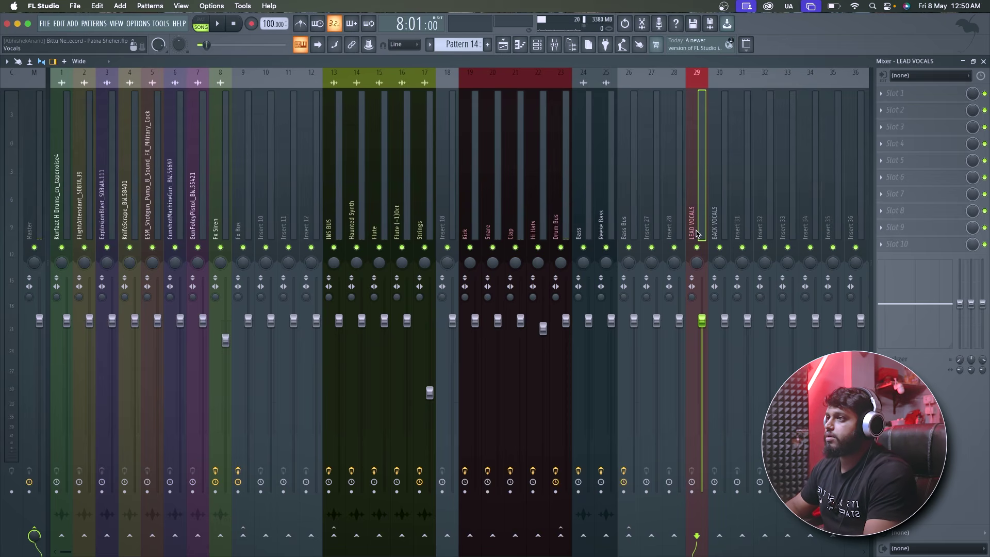
Step: Add a separator before the LEAD VOCALS mixer track and color both vocal tracks dark magenta (#94359F)
right_click(713, 235)
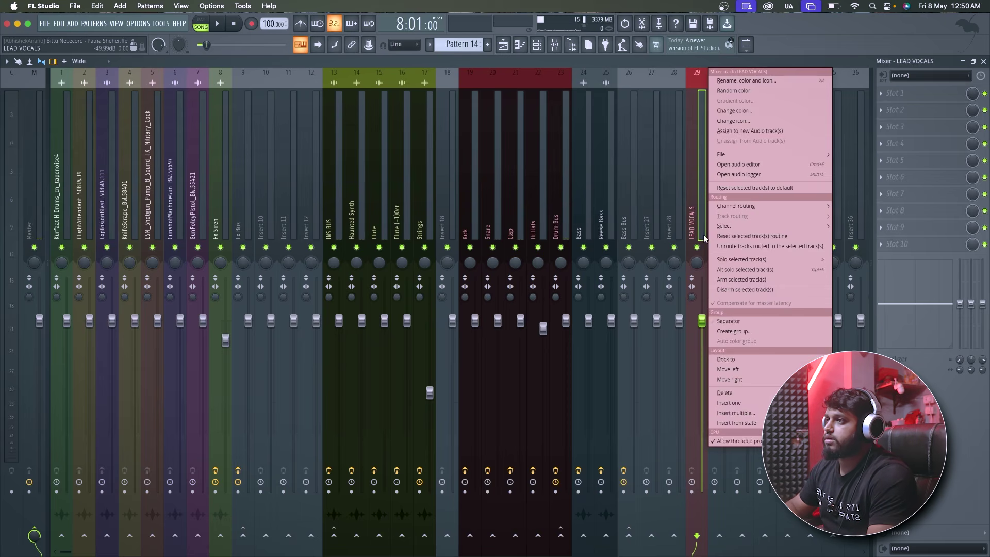
click(732, 324)
click(718, 234)
click(700, 232)
ctrl+click(717, 231)
right_click(718, 231)
click(773, 80)
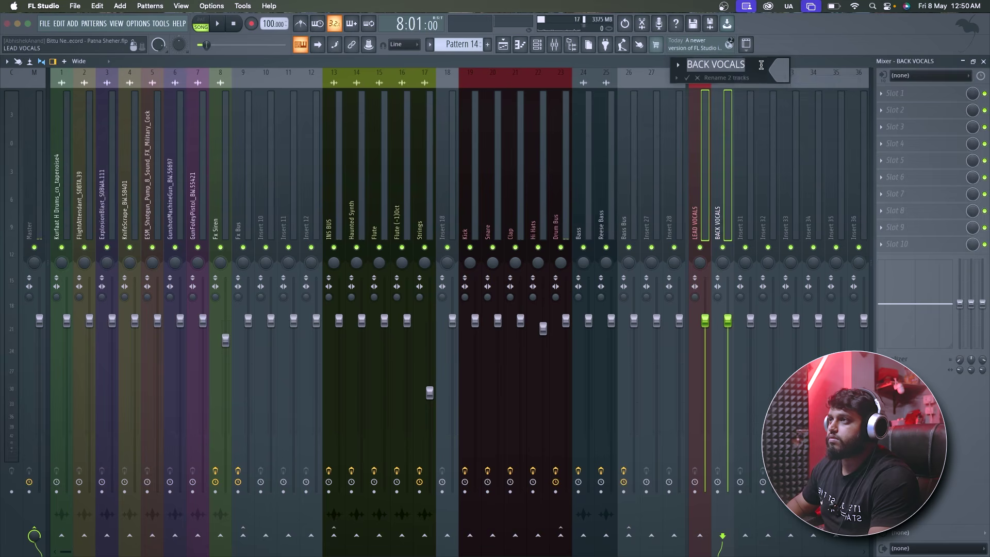
click(778, 73)
click(867, 124)
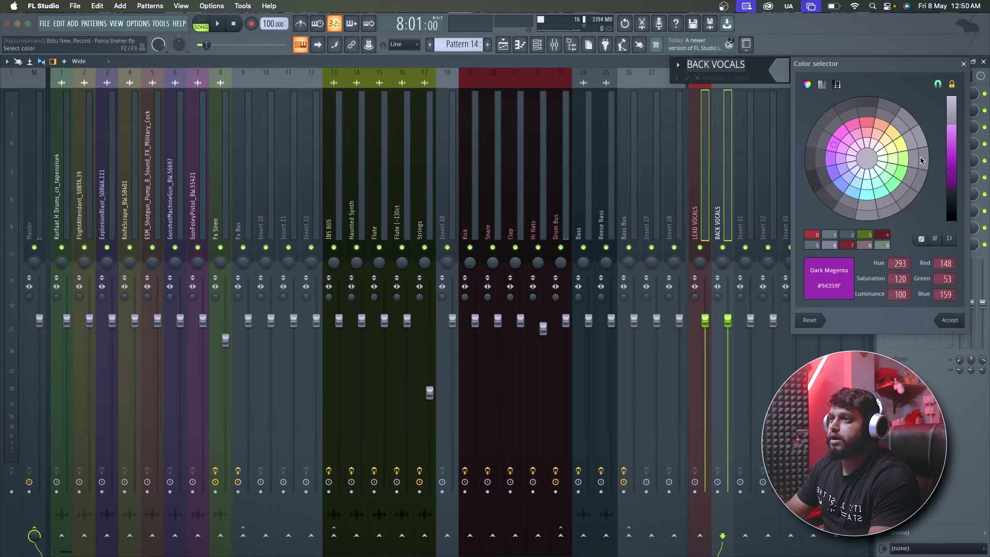
click(950, 320)
key(Return)
Step: Move the BACK VOCALS mixer track to insert 36 and select the LEAD VOCALS track
click(724, 212)
drag(723, 212, 843, 209)
click(701, 223)
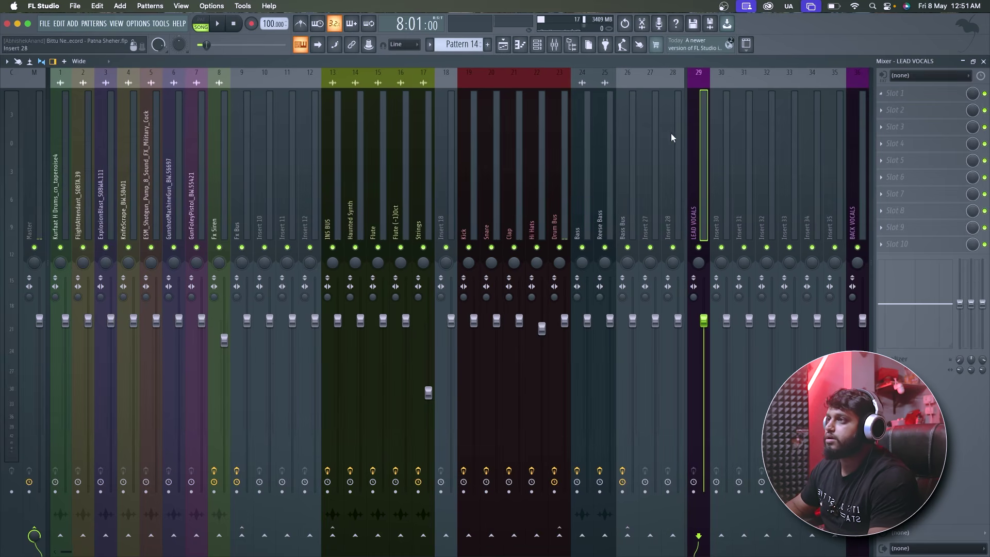
Step: Listen to the first lead vocal clip in the playlist, then stop and set the playhead to bar 9
key(space)
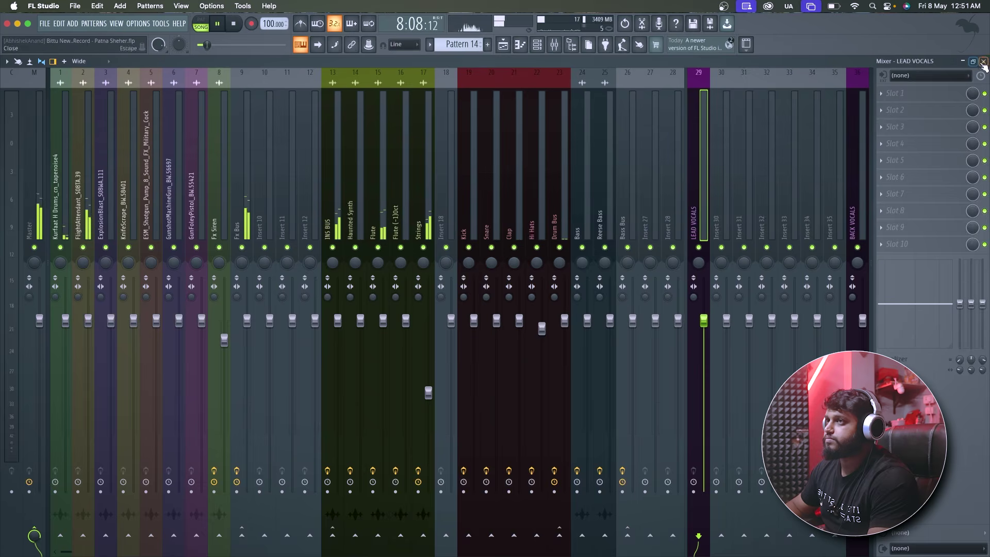
click(960, 61)
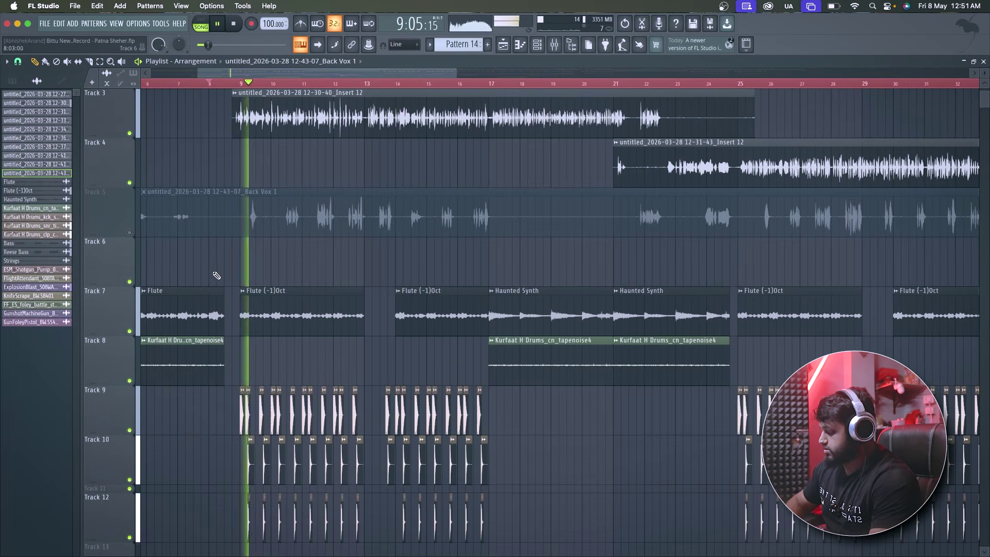
scroll(221, 270, up, 3)
scroll(256, 221, up, 3)
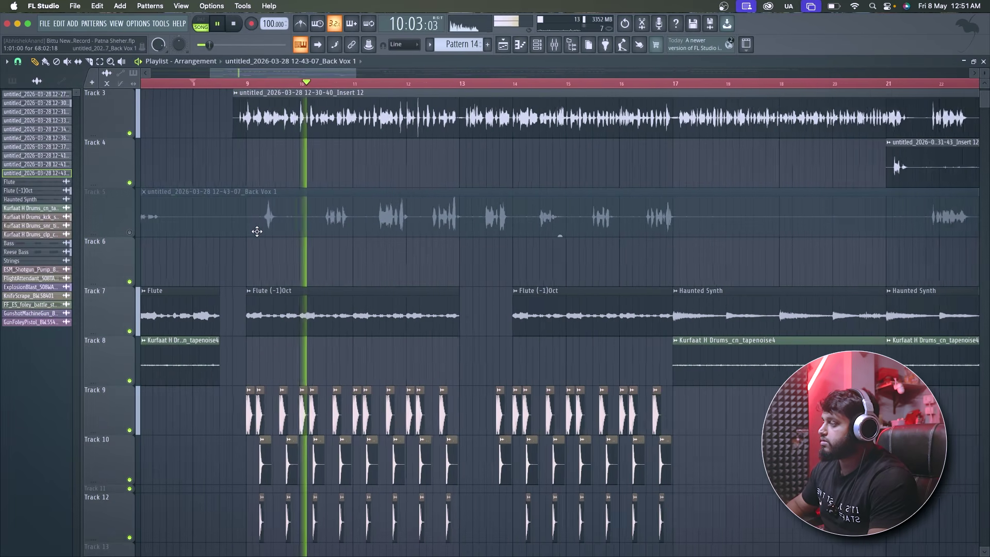
scroll(264, 203, down, 2)
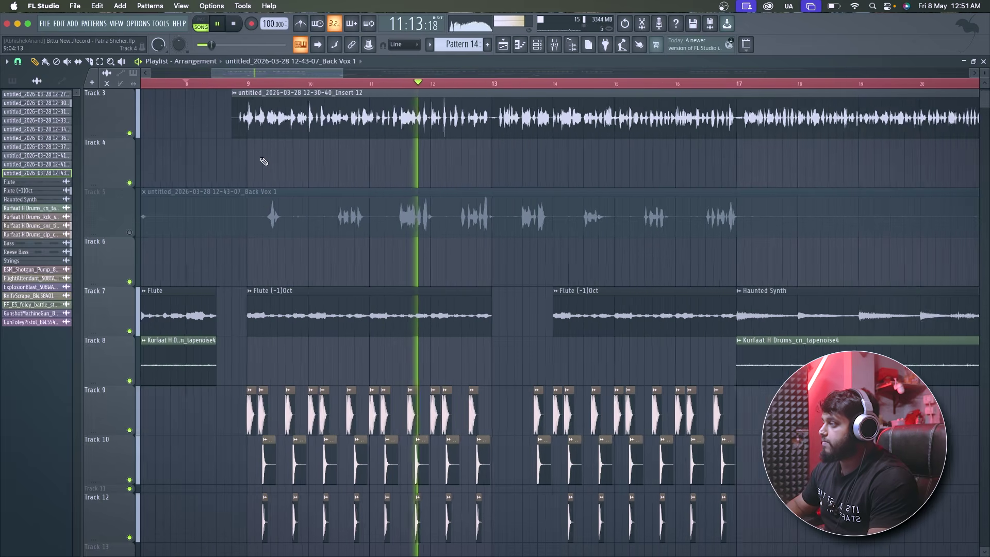
scroll(257, 161, up, 2)
key(space)
click(242, 84)
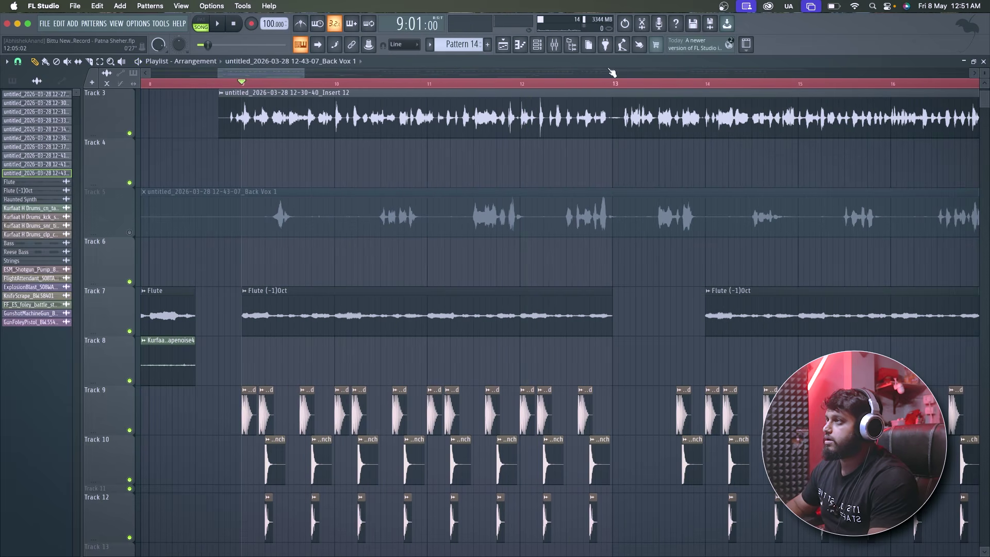
Step: Load Fruity Parametric EQ 2 into the first effect slot of the LEAD VOCALS mixer track
key(space)
key(F9)
key(space)
click(707, 178)
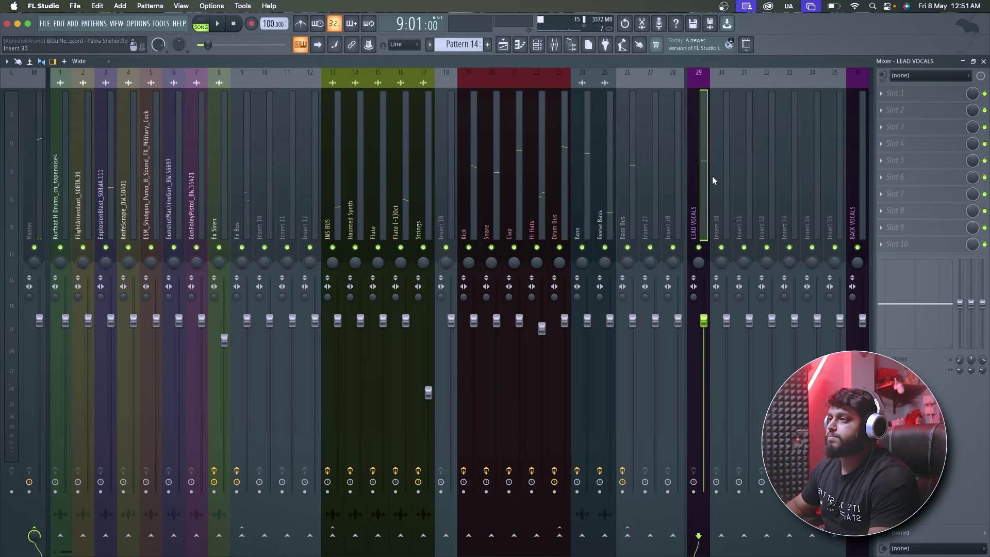
click(914, 100)
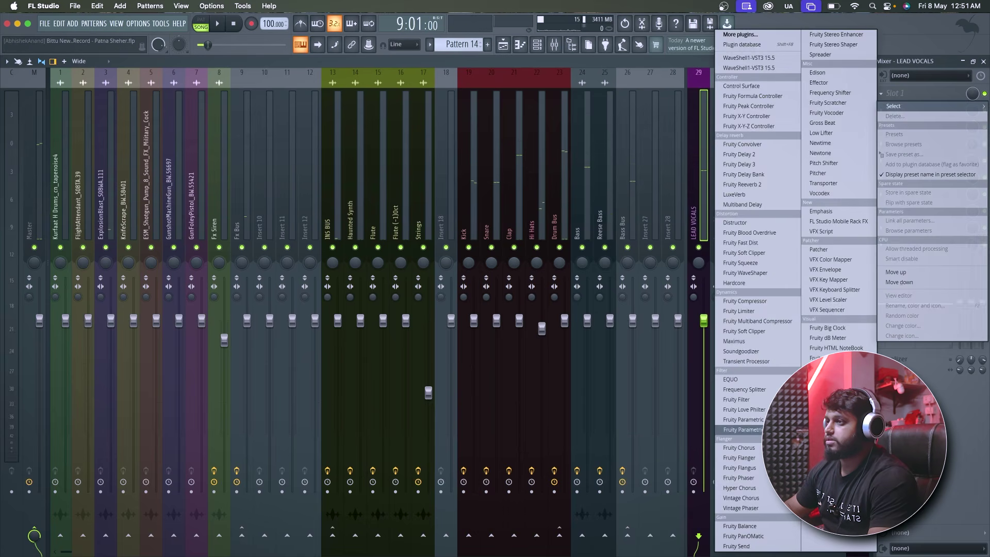
click(742, 429)
Step: Set band 1 of the lead vocal EQ to high pass and raise its cutoff to about 213 Hz during playback
key(space)
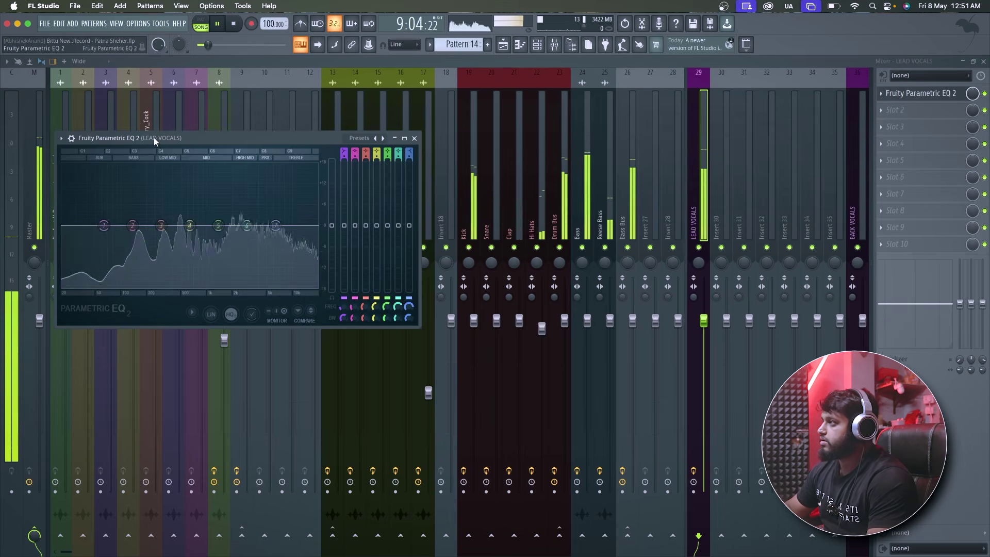
drag(154, 138, 237, 139)
right_click(184, 230)
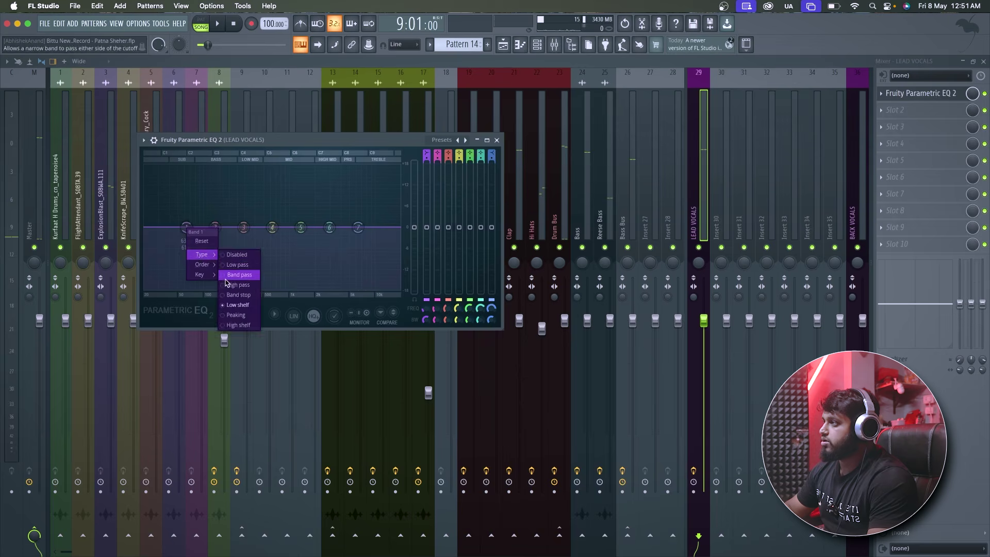
click(227, 287)
key(space)
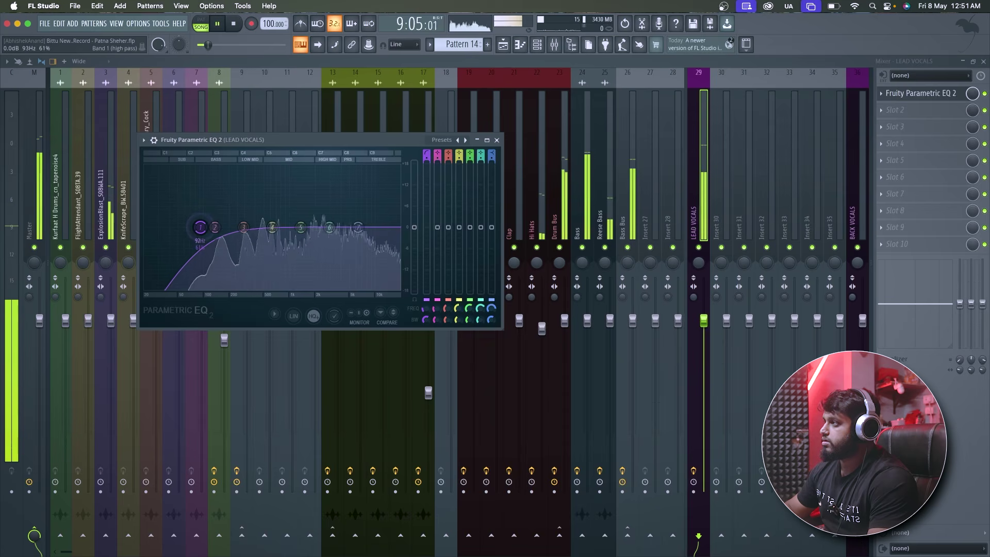
drag(203, 227, 232, 227)
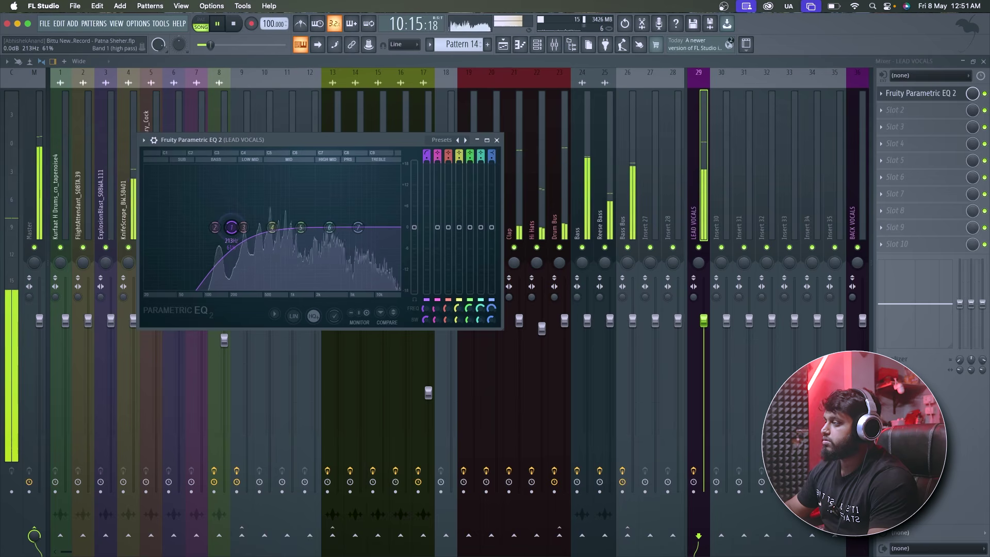
Step: Lower the high-pass cutoff of the lead vocal EQ's band 1 to about 109 Hz while listening
key(space)
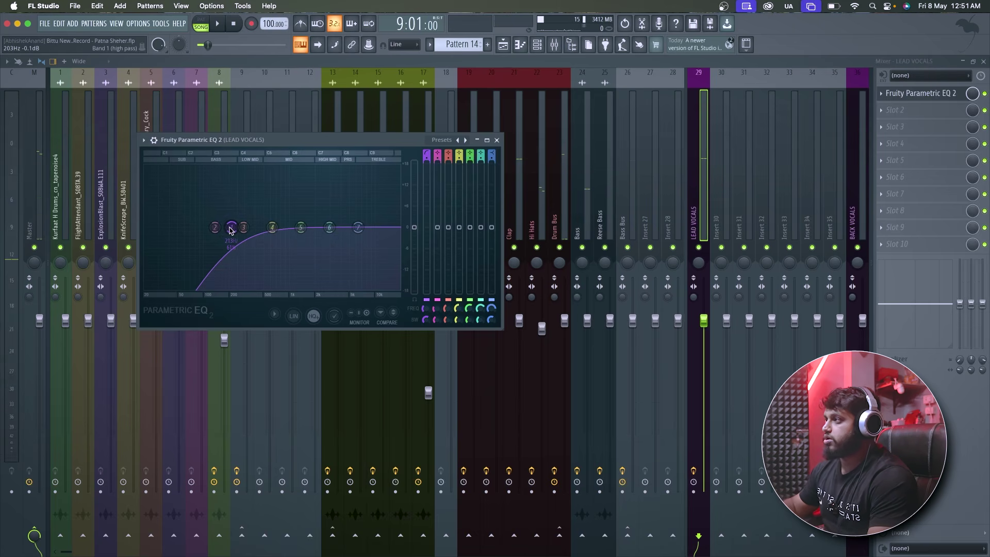
key(space)
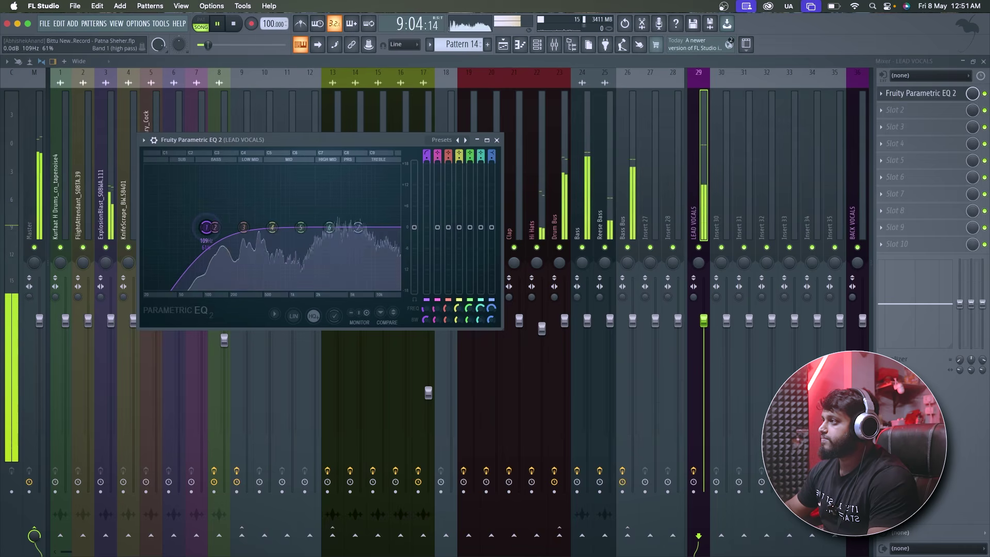
key(space)
Step: Sweep a narrow 18 dB boost with band 3 to about 434 Hz on the lead vocal, and turn it into a slight cut
drag(245, 228, 258, 165)
key(space)
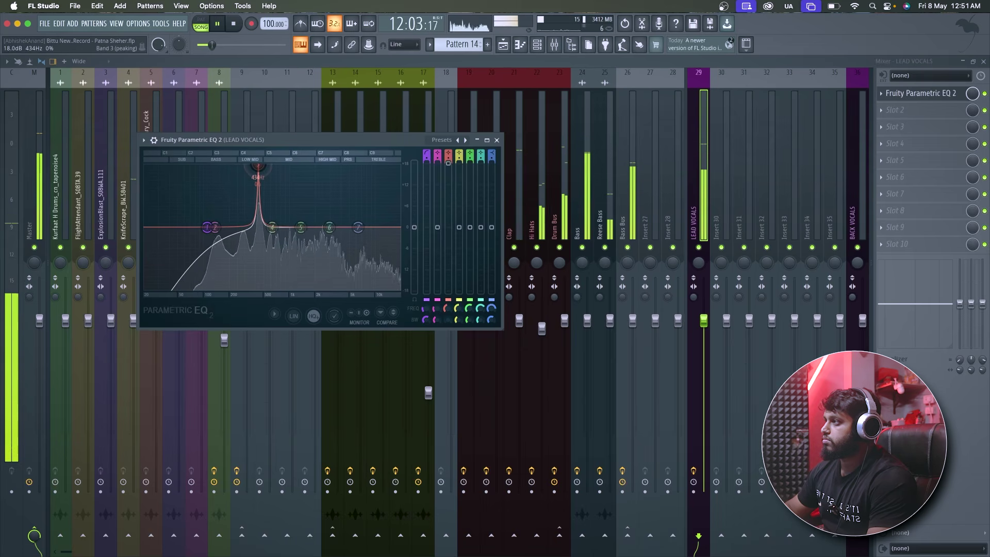
key(space)
drag(448, 163, 448, 176)
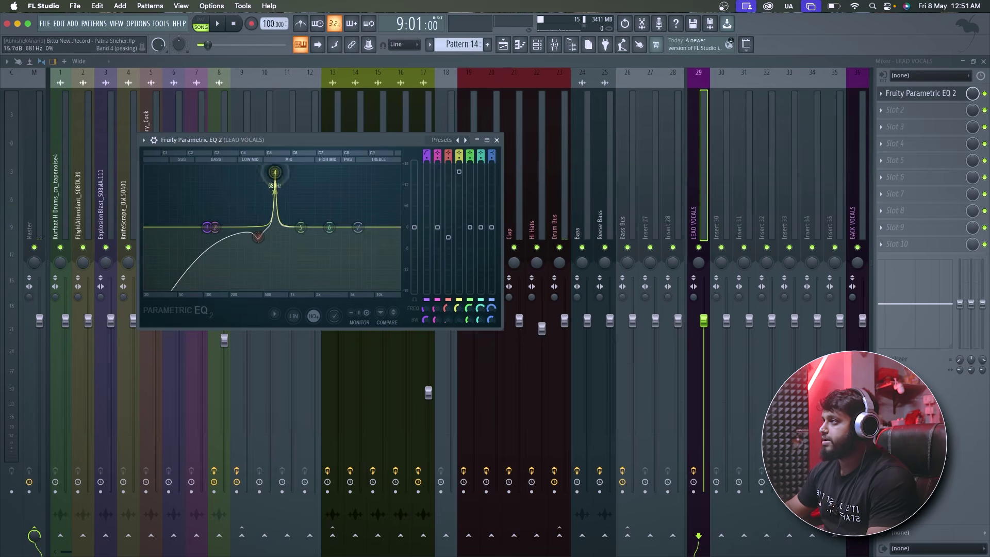
Step: Sweep a narrow band 4 boost to about 709 Hz on the lead vocal, turn it into a slight cut and widen it to 10%
key(space)
drag(272, 165, 276, 166)
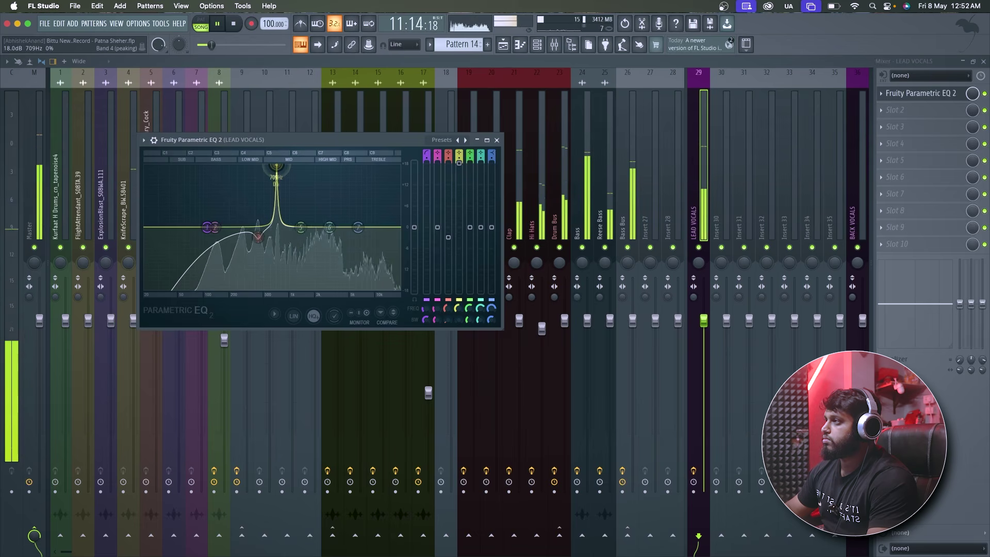
key(space)
drag(459, 163, 459, 227)
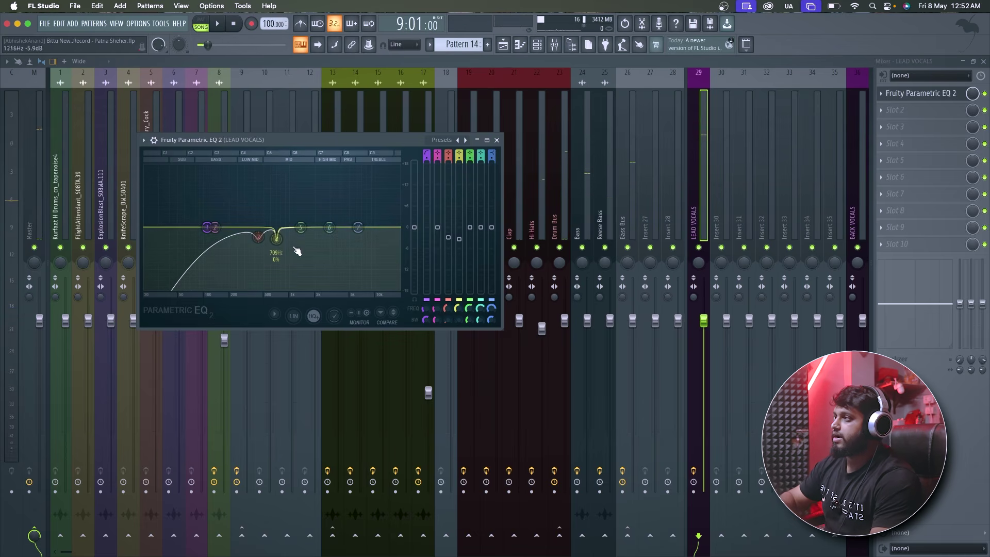
scroll(279, 244, up, 2)
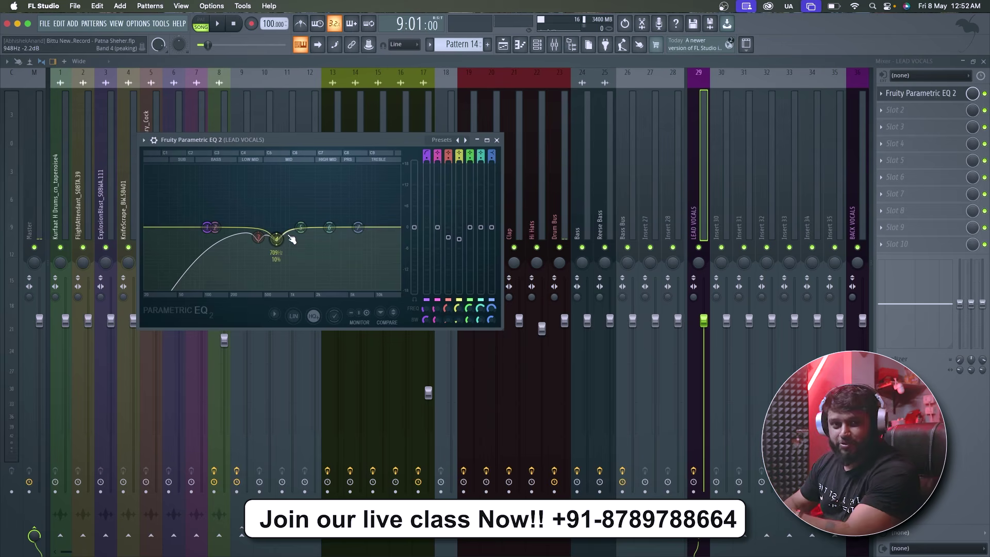
Step: Find a harsh frequency with a band 5 boost during playback, turn it into a slight cut, and close the lead vocal EQ
key(space)
drag(300, 227, 297, 165)
key(space)
key(space)
scroll(296, 167, down, 2)
key(space)
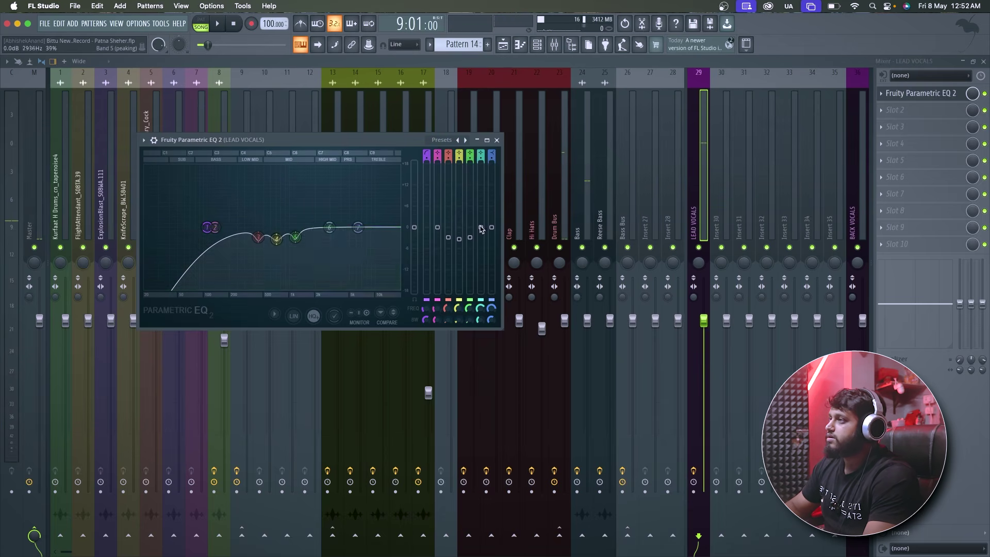
key(space)
click(498, 140)
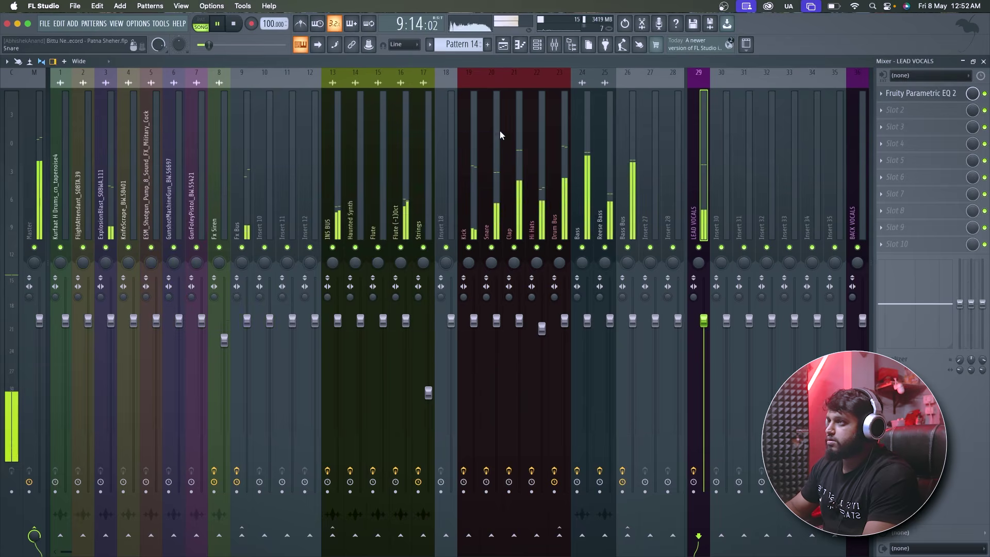
Step: Show the playlist behind the mixer and load Waves Vocal Rider Stereo into the second effect slot of LEAD VOCALS
key(space)
key(F5)
drag(401, 126, 503, 241)
scroll(412, 150, up, 1)
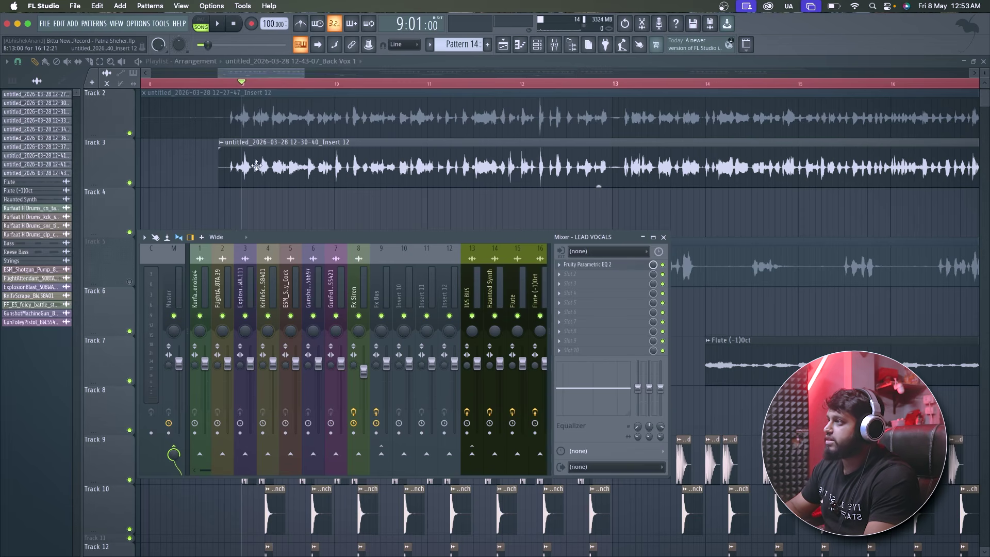
click(574, 277)
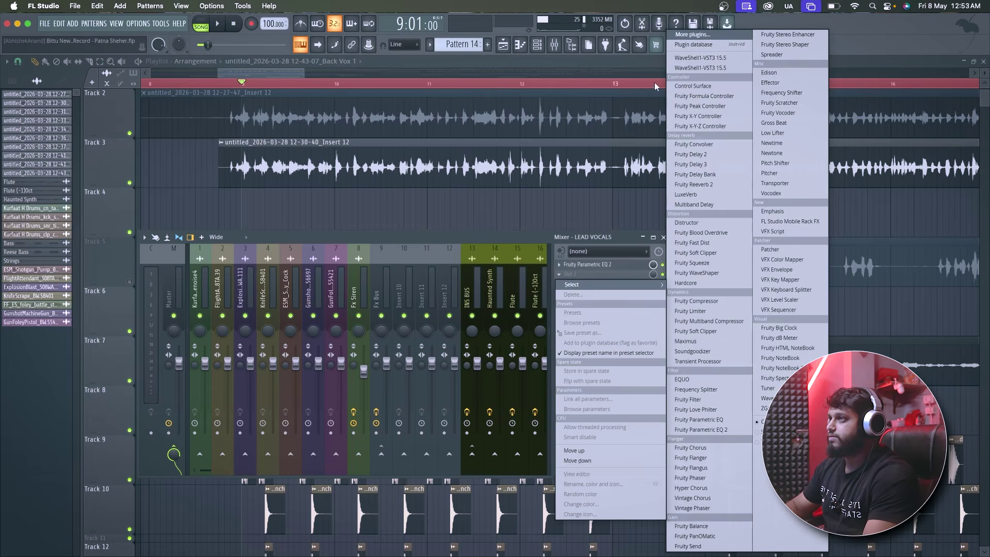
click(707, 59)
click(262, 213)
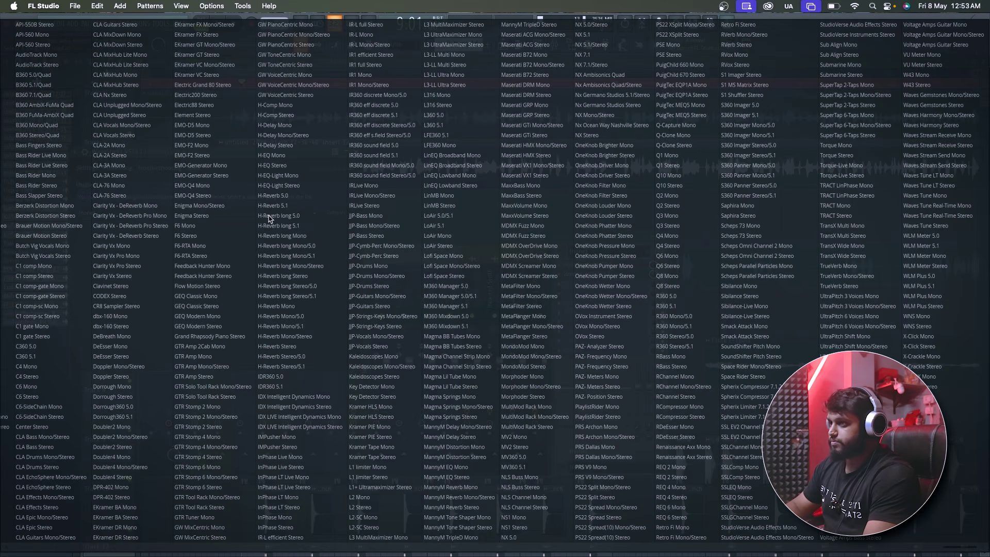
click(836, 517)
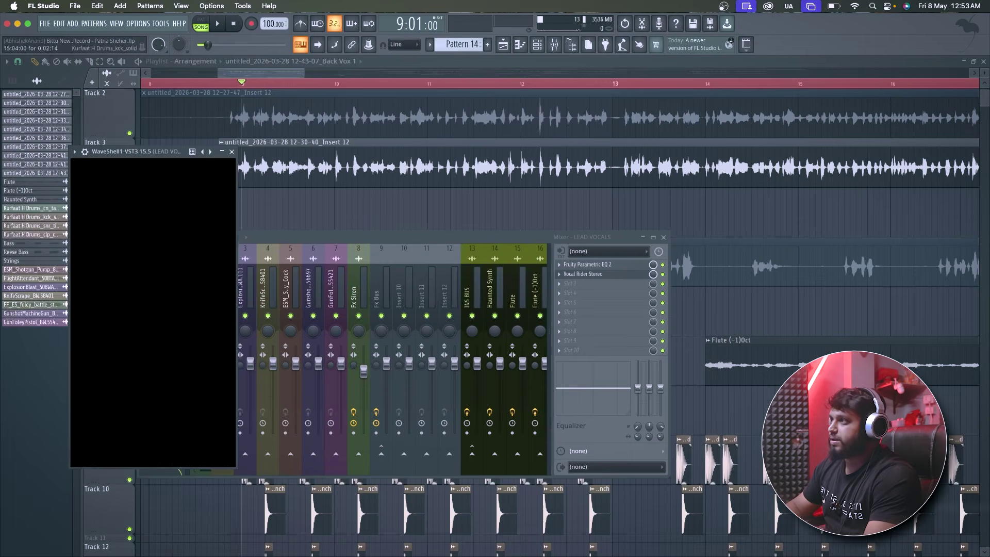
drag(128, 164, 739, 138)
Step: Set Vocal Rider's target to about -29.3 dB and raise its output to 4.0 dB during playback
key(space)
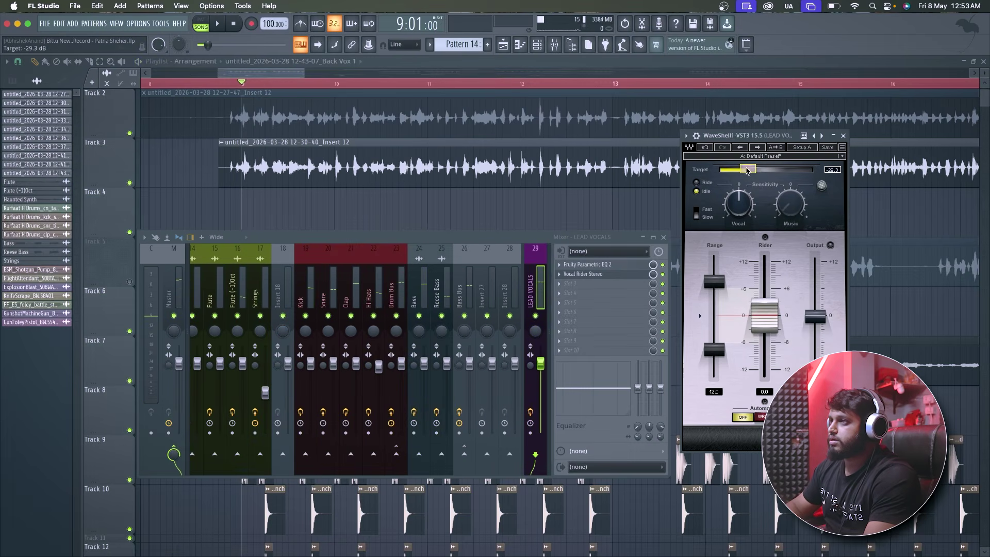
key(space)
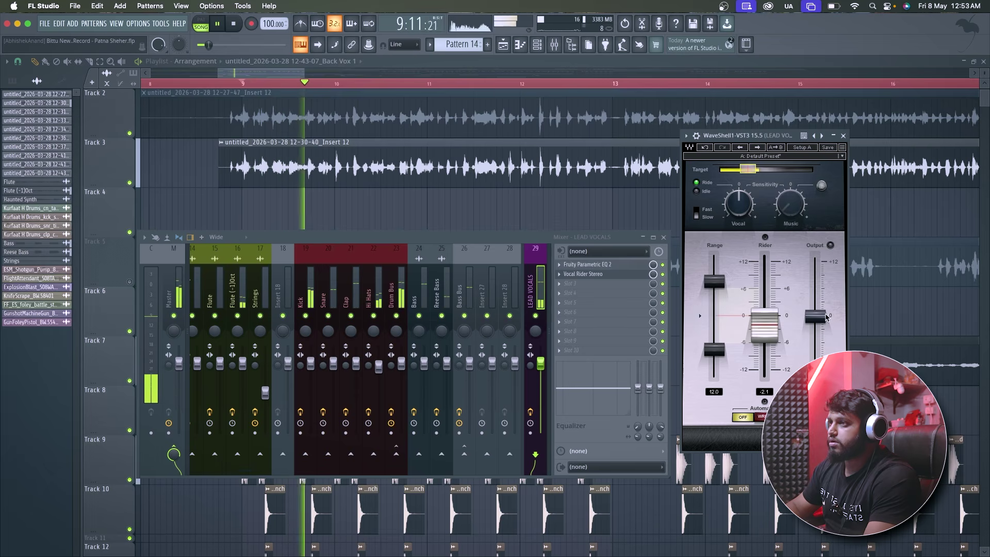
drag(826, 317, 816, 299)
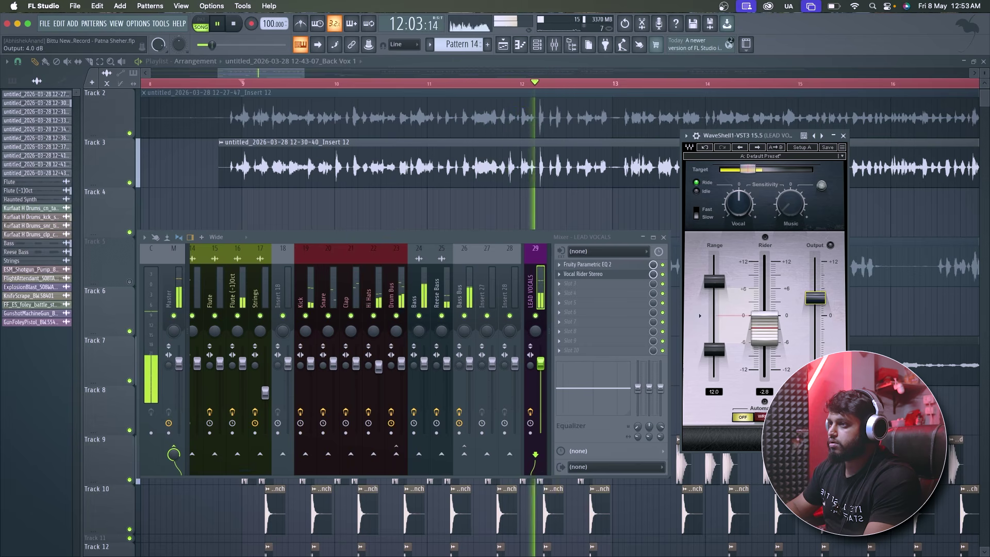
key(space)
Step: Raise Vocal Rider's target to -27.0 dB, listen to the lead vocal and close the plugin
key(space)
drag(748, 169, 754, 169)
key(space)
key(space)
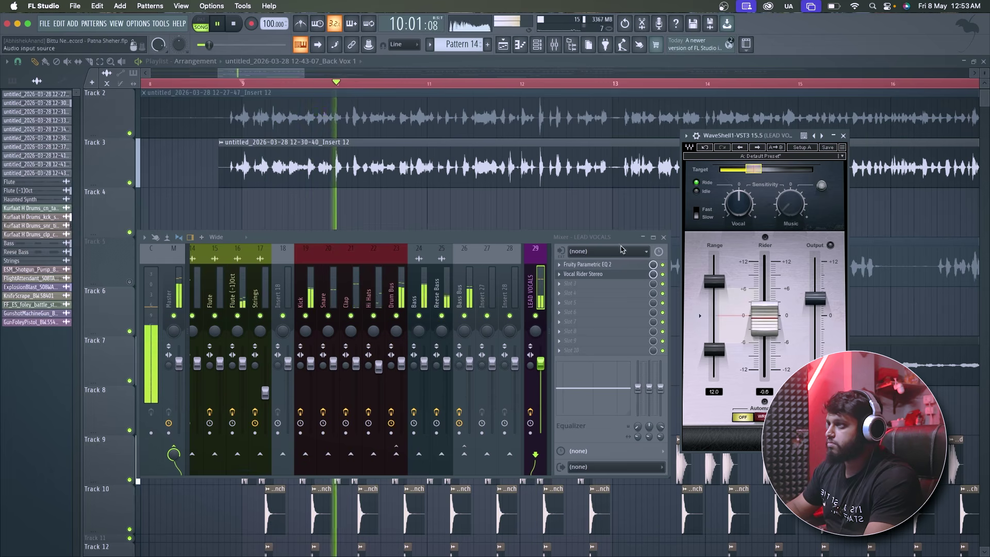
mouse_move(753, 169)
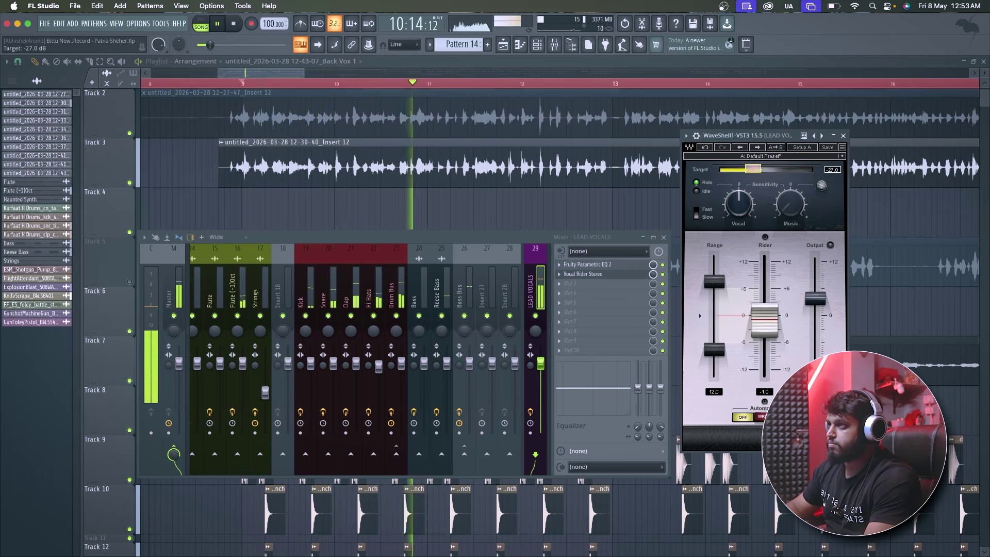
click(844, 136)
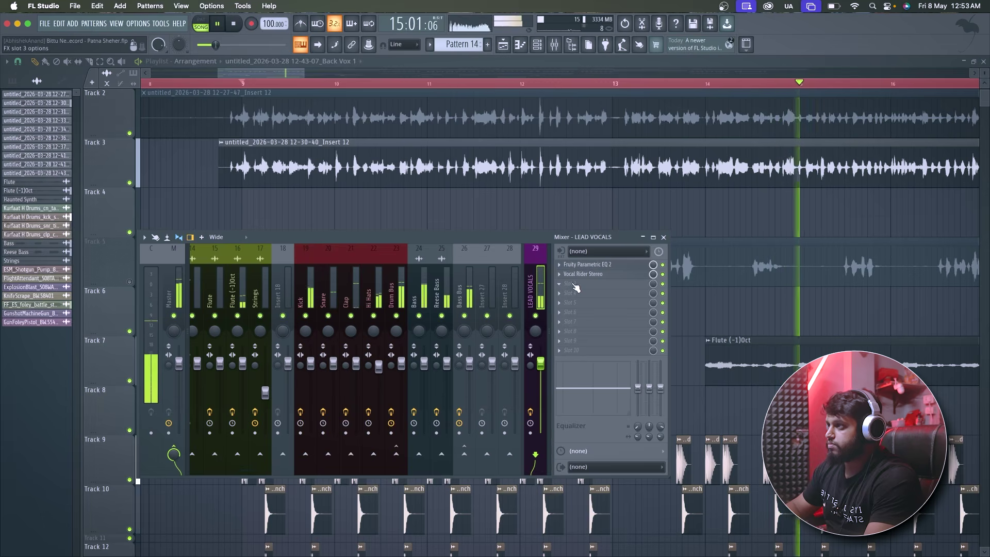
Step: Search the full plugin list for FRUITY and load Fruity Limiter into the third effect slot of LEAD VOCALS
key(space)
click(574, 288)
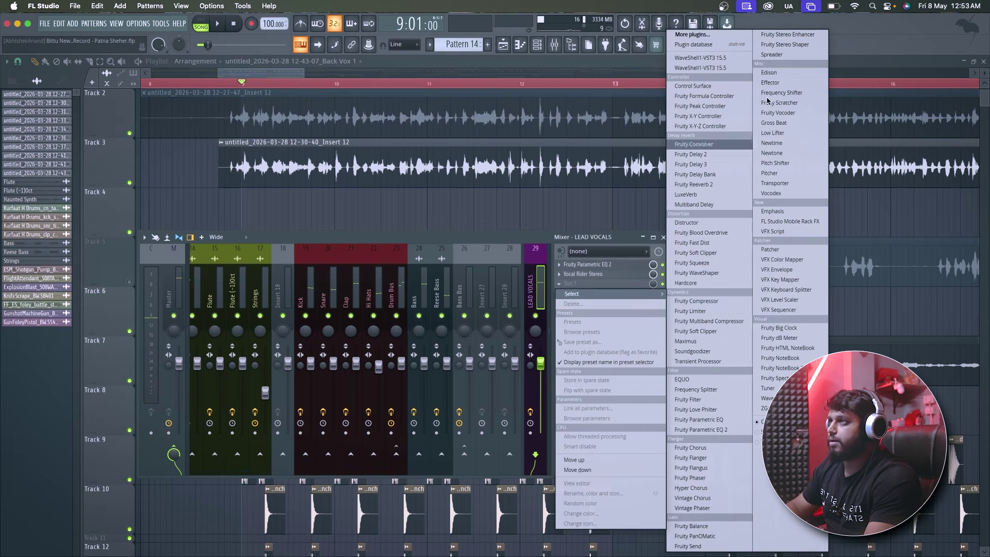
click(722, 35)
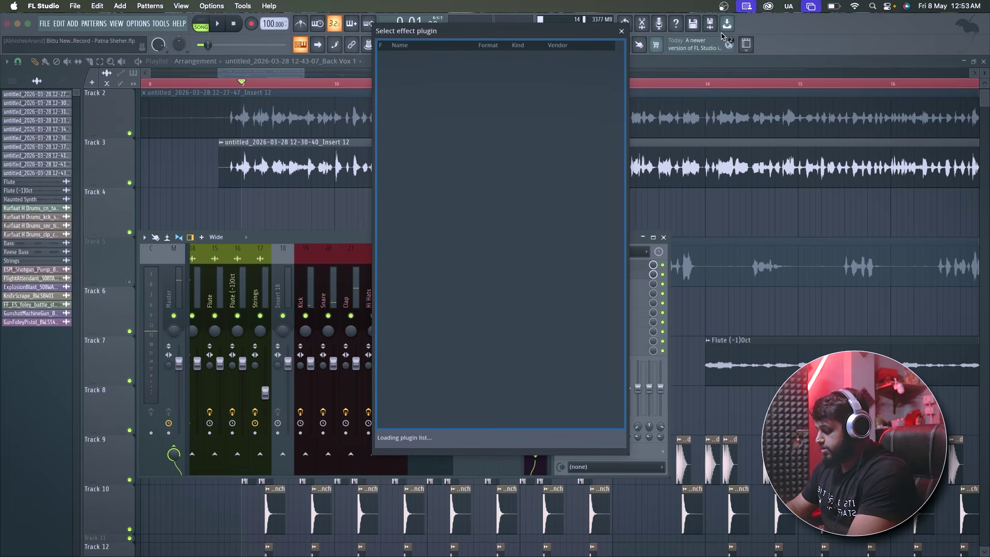
scroll(426, 294, down, 15)
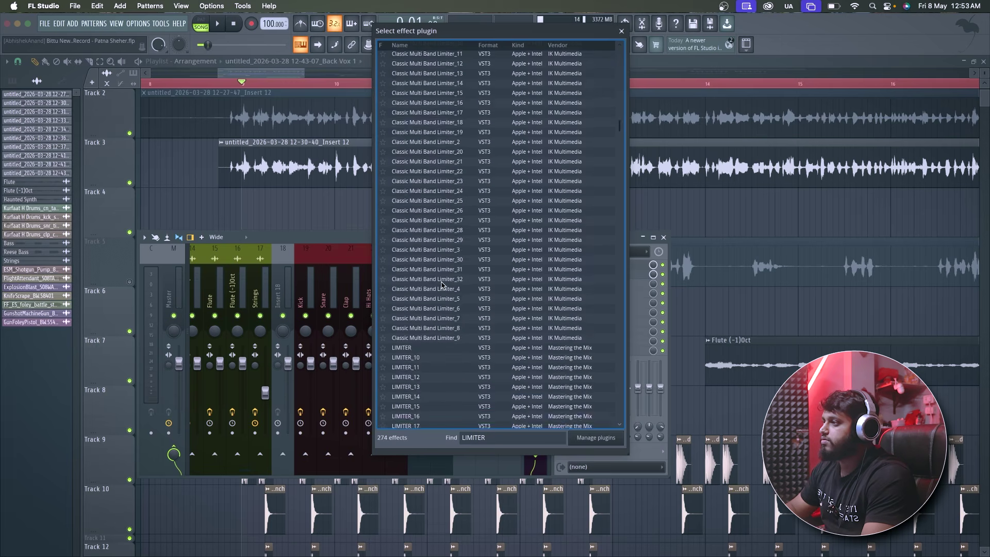
scroll(468, 194, down, 15)
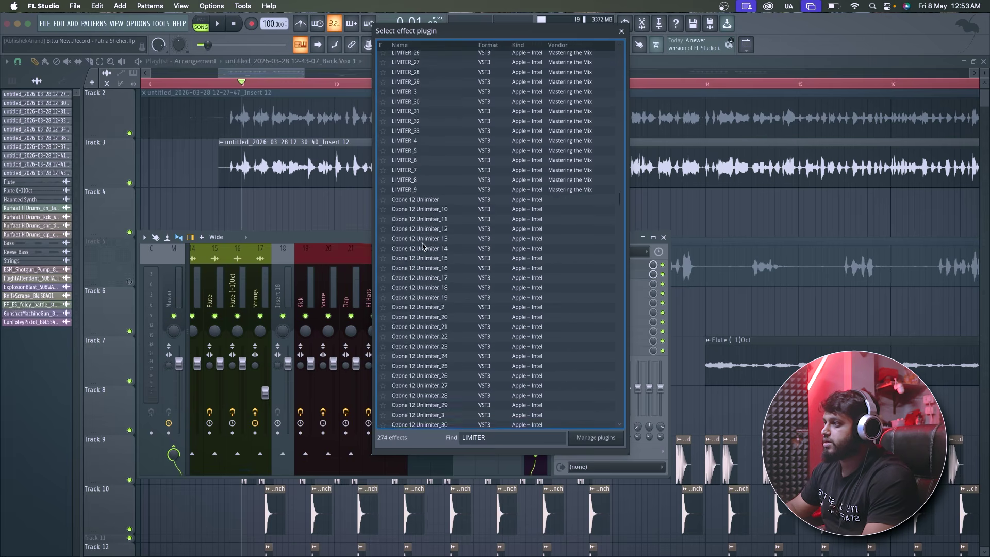
scroll(485, 209, down, 10)
scroll(449, 232, up, 12)
scroll(444, 240, up, 5)
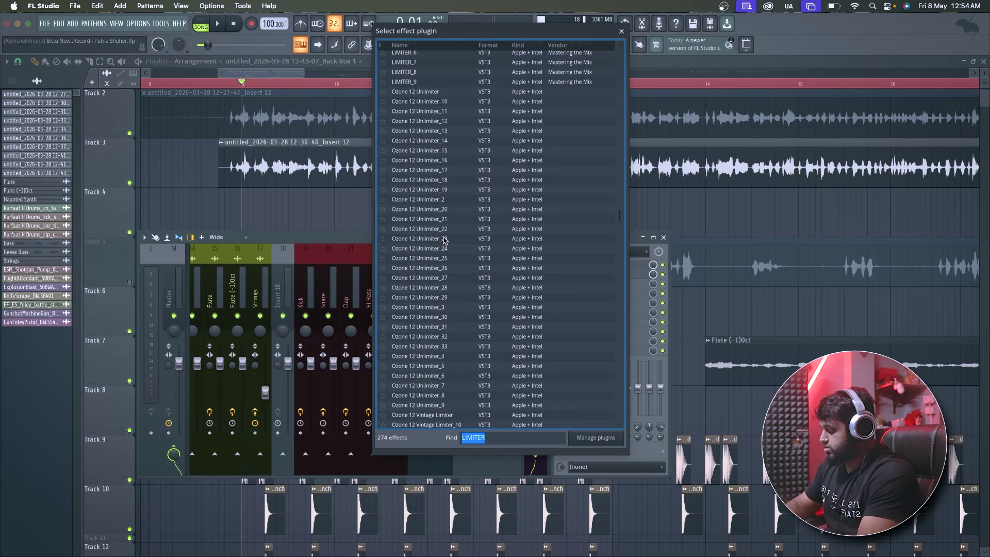
text(FRUITY)
scroll(436, 217, down, 1)
scroll(438, 234, up, 1)
double_click(436, 271)
Step: Set Fruity Limiter's compressor threshold to about -17.1 dB and its ratio to 3.0:1 while checking playback
key(space)
drag(158, 279, 158, 309)
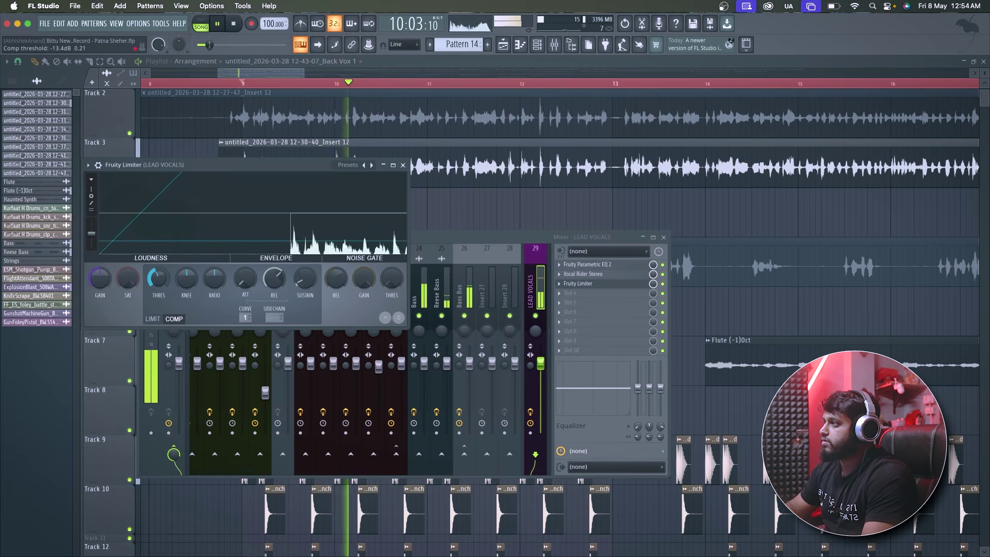
key(space)
drag(214, 279, 209, 265)
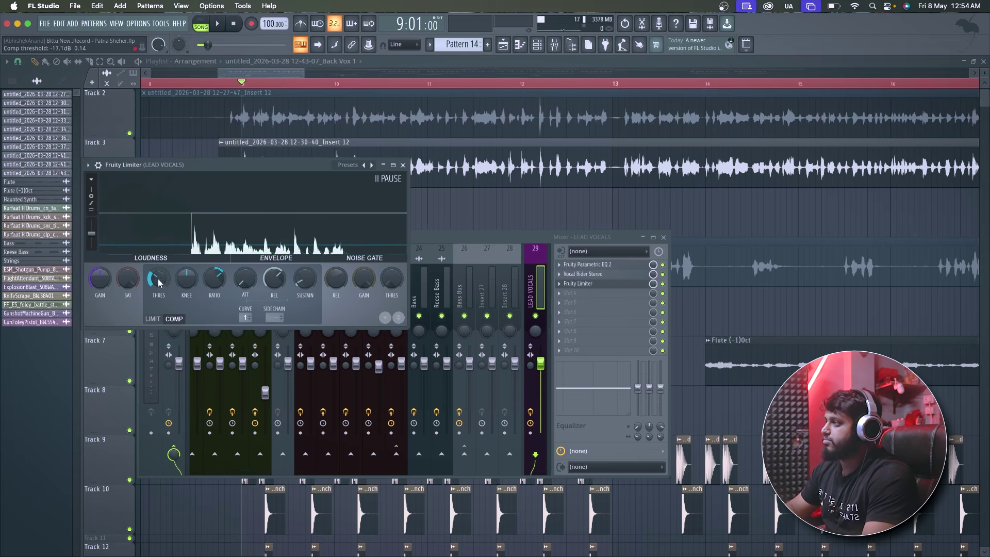
drag(225, 263, 226, 256)
key(space)
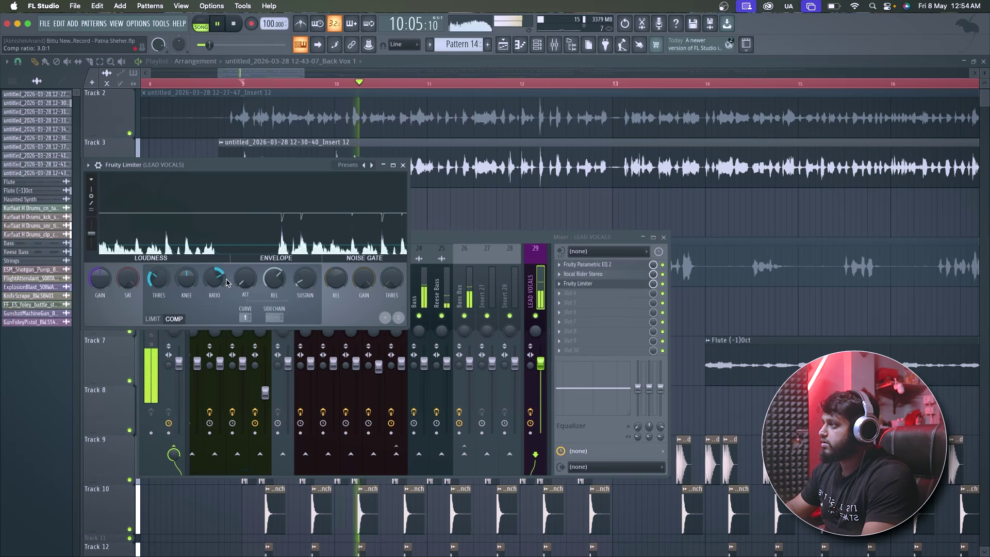
Step: Lengthen the compressor's attack slightly, set its threshold to -18.0 dB during playback, and close Fruity Limiter
drag(245, 278, 245, 277)
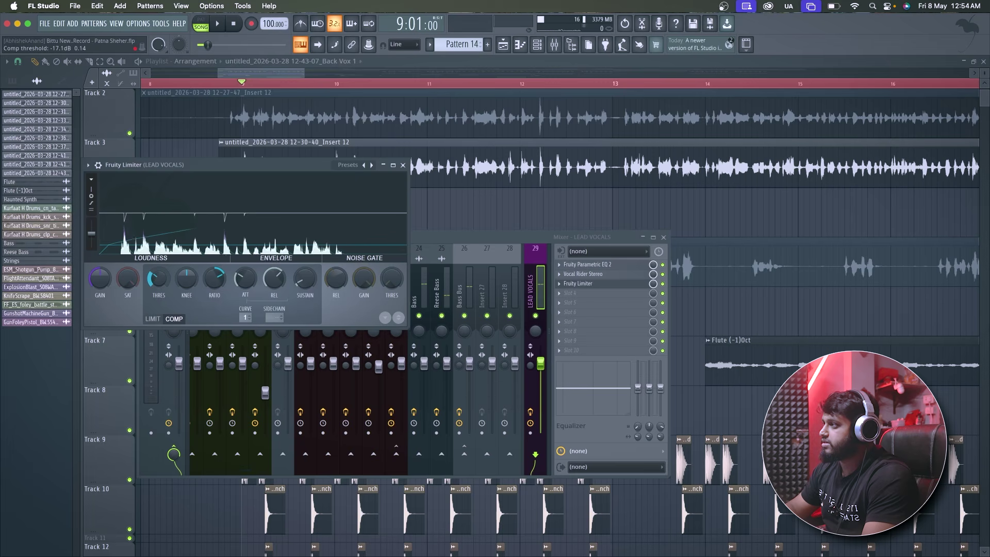
drag(253, 289, 252, 284)
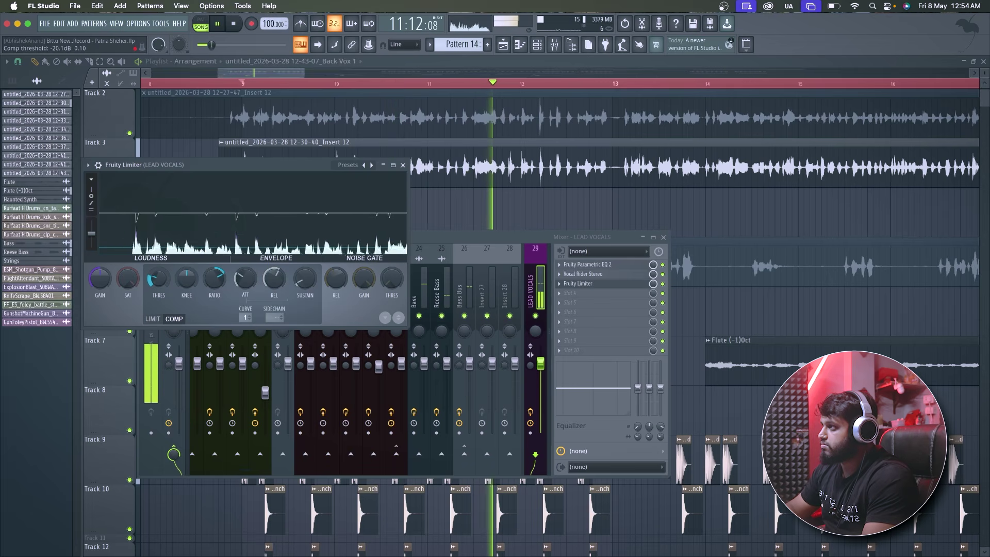
drag(165, 283, 165, 281)
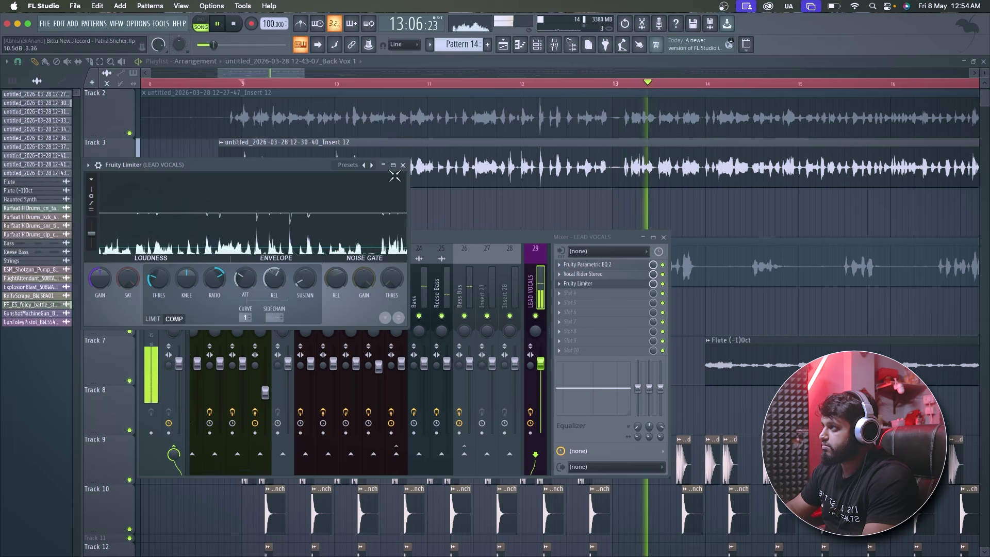
drag(158, 279, 158, 276)
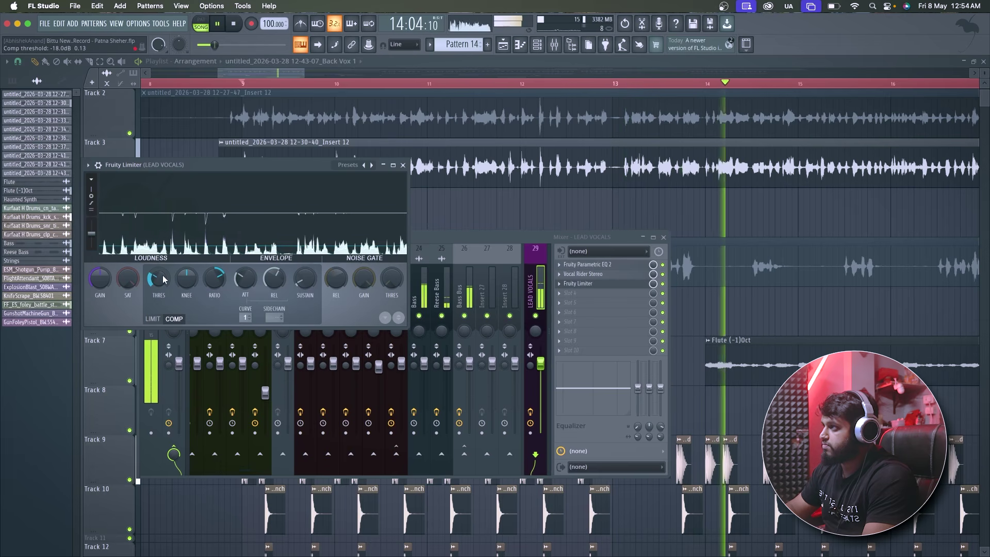
click(577, 284)
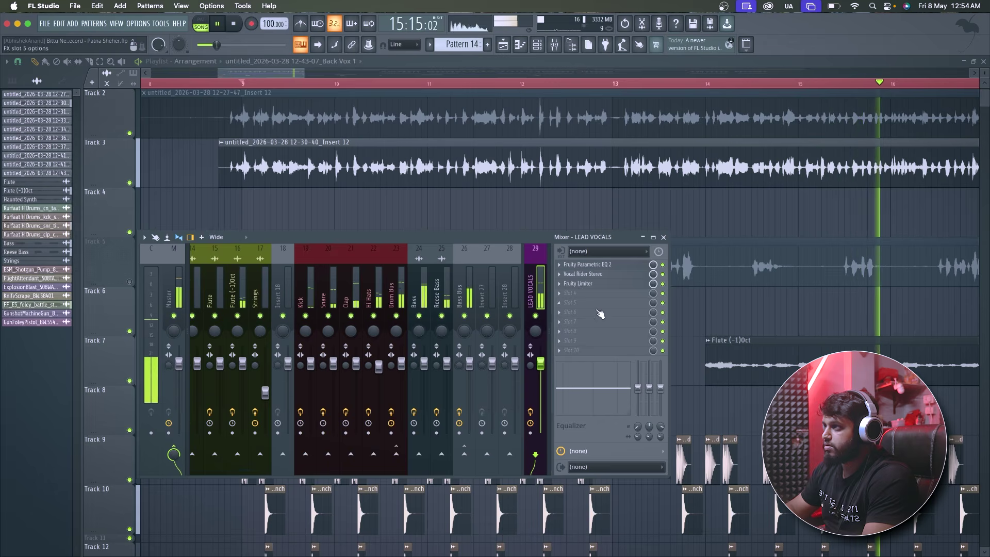
Step: Narrow the lead vocal's Vocal Rider range to 8.0 dB with a minimum of -4.0 dB, and close the plugin
click(597, 279)
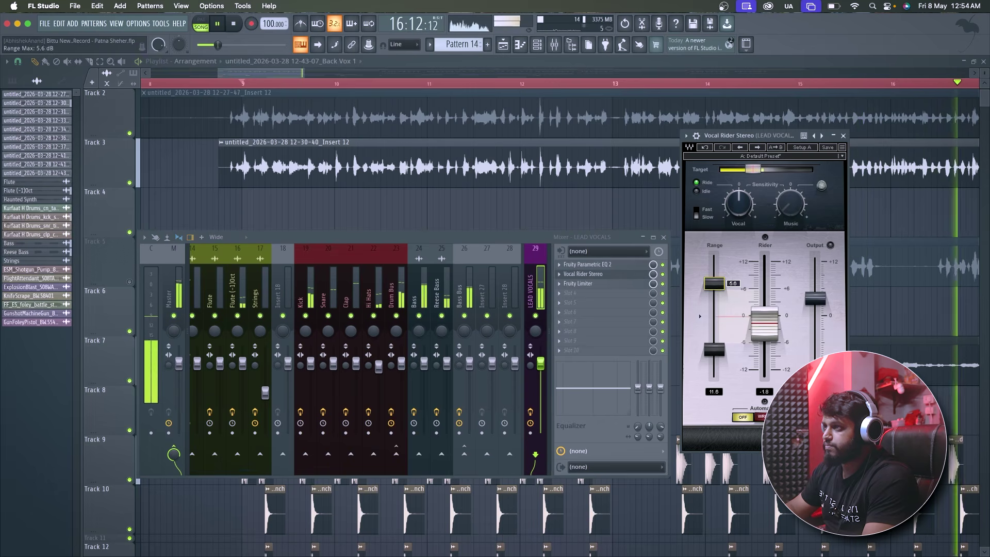
key(space)
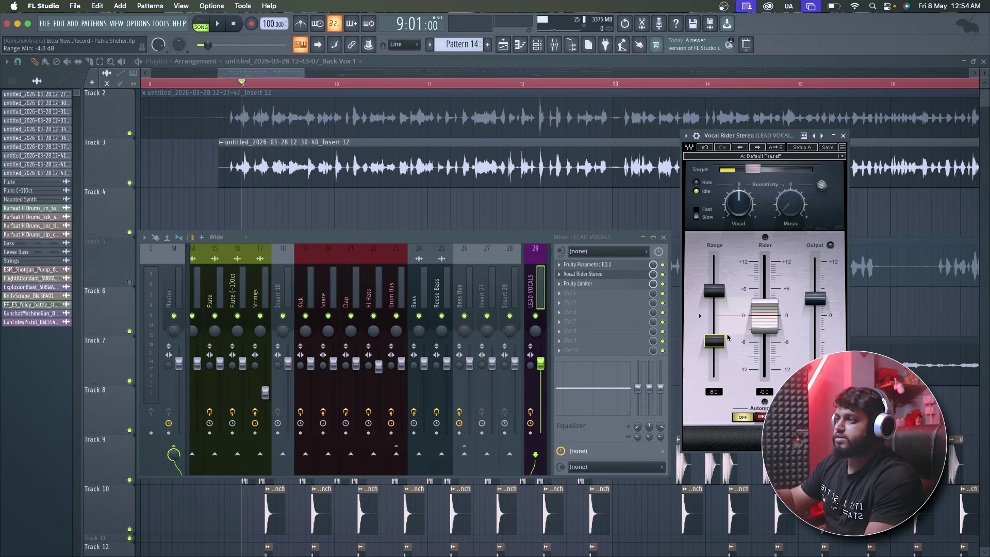
click(844, 135)
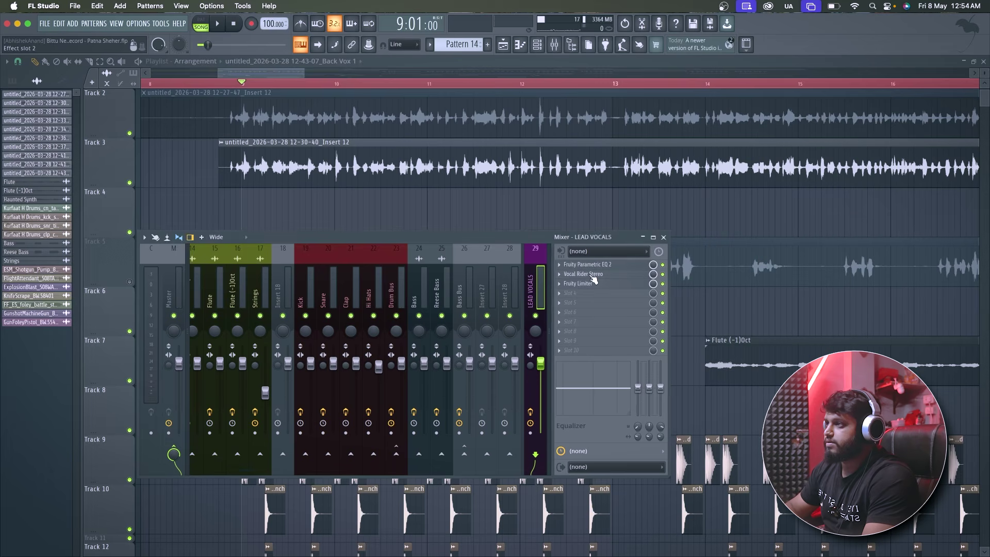
Step: Set the compressor threshold of the lead vocal's Fruity Limiter to -17.4 dB during playback, and close the plugin
click(588, 283)
key(space)
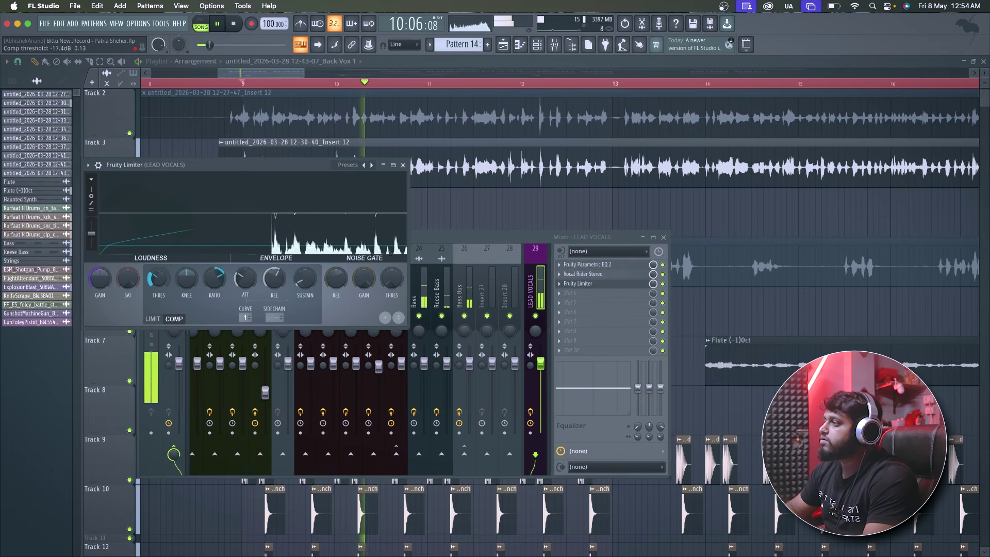
click(403, 165)
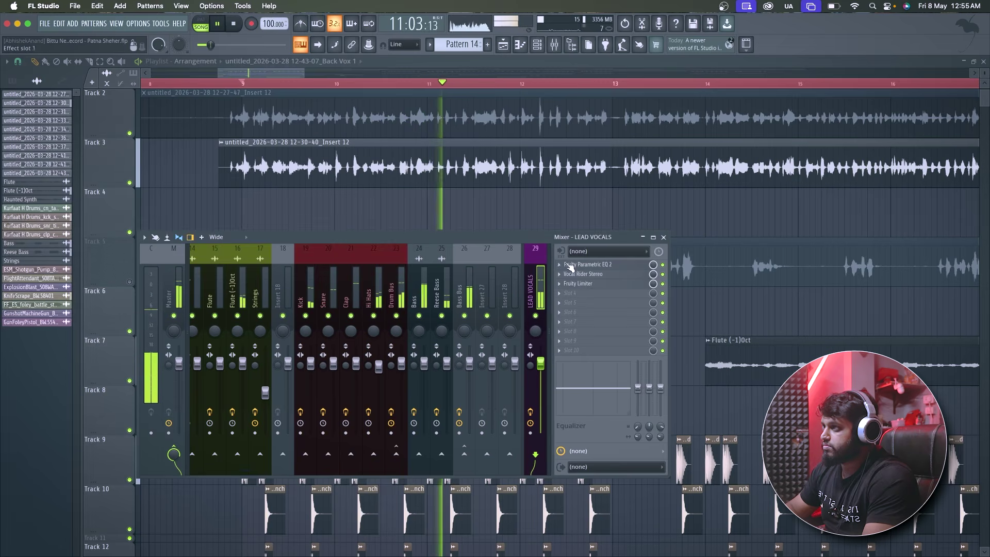
Step: Stop playback and load the Fast Rider factory preset in the lead vocal's Vocal Rider
click(588, 273)
key(space)
click(758, 157)
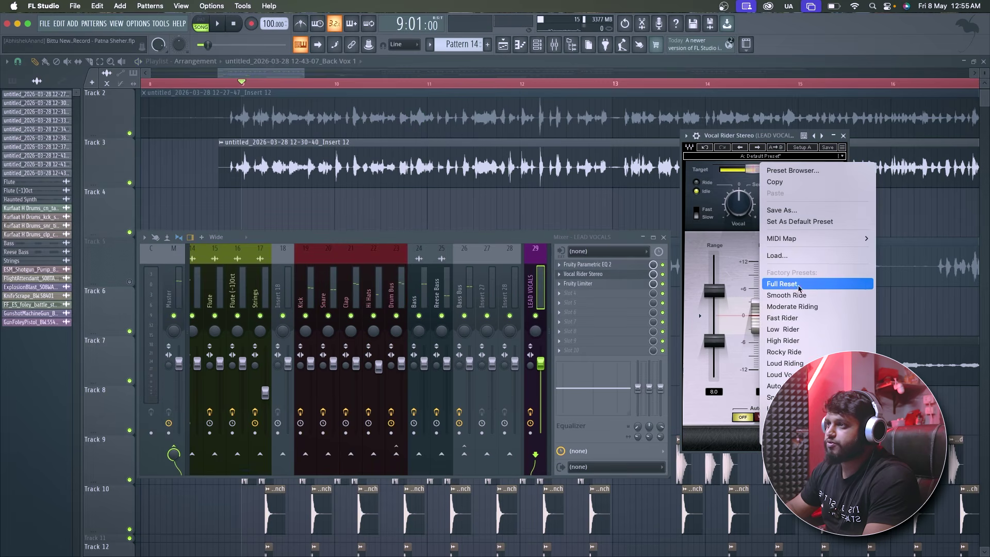
click(800, 318)
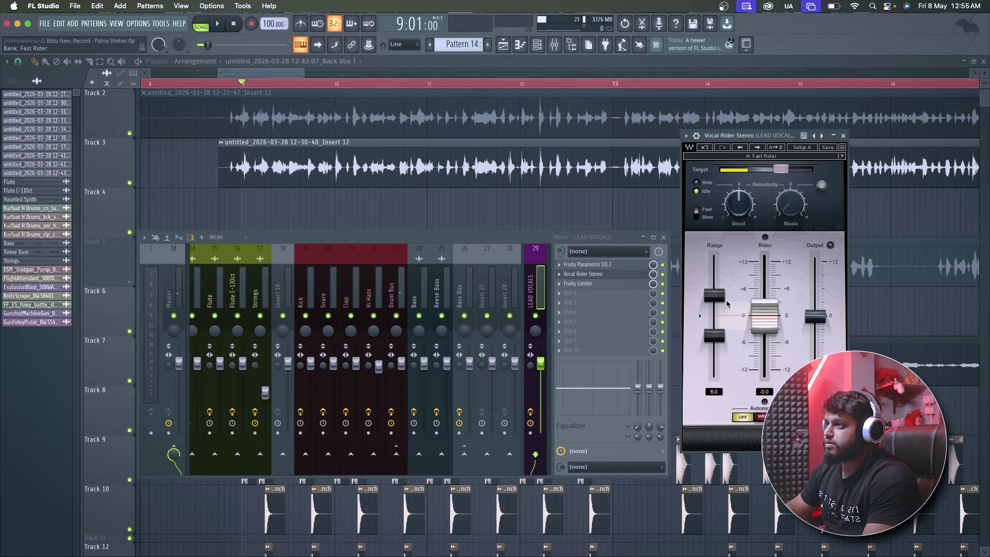
Step: Lower Vocal Rider's target level and raise its output to 3.8 dB while the song plays
key(space)
drag(780, 169, 760, 169)
drag(822, 319, 821, 301)
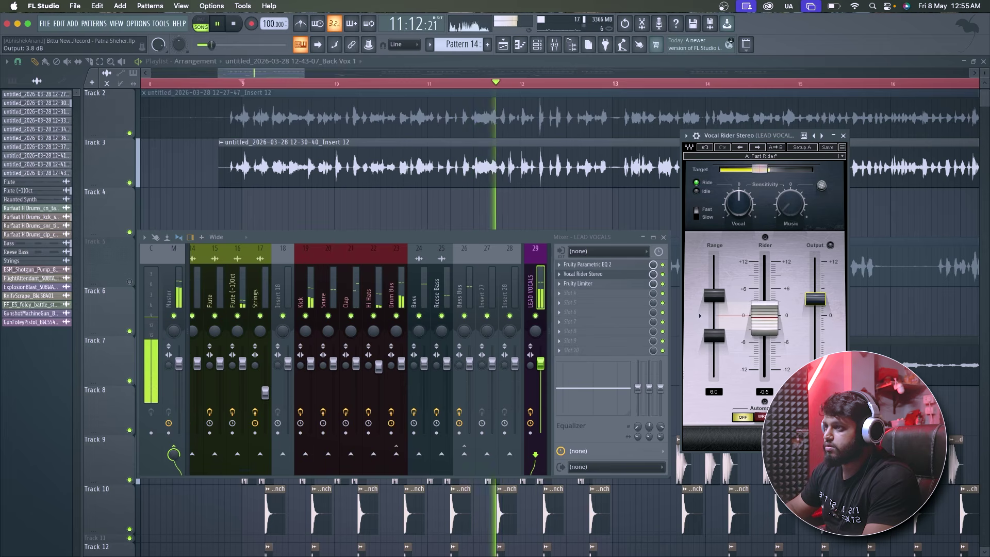
Step: Fine-tune the compressor threshold in the lead vocal's Fruity Limiter during playback, and close both open plugins
click(573, 284)
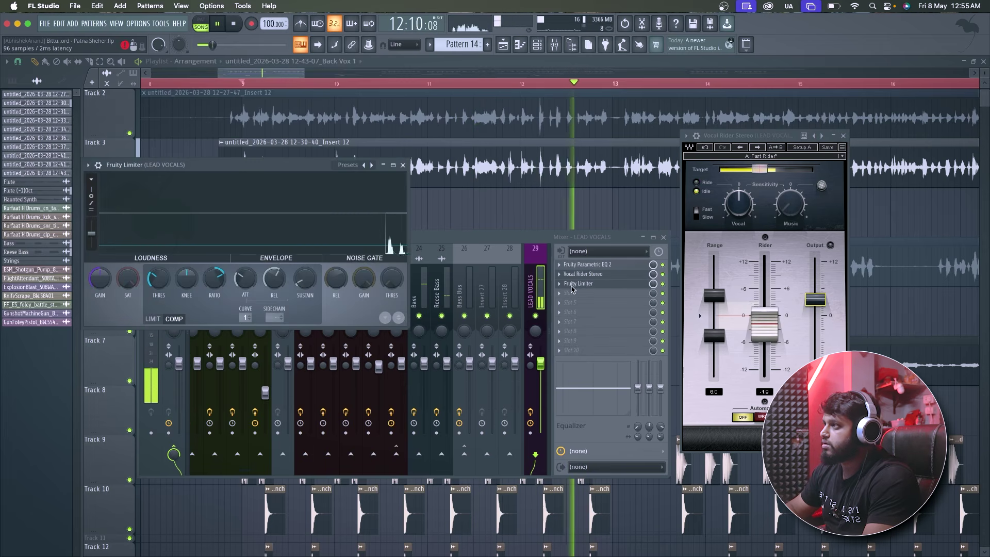
drag(159, 279, 158, 287)
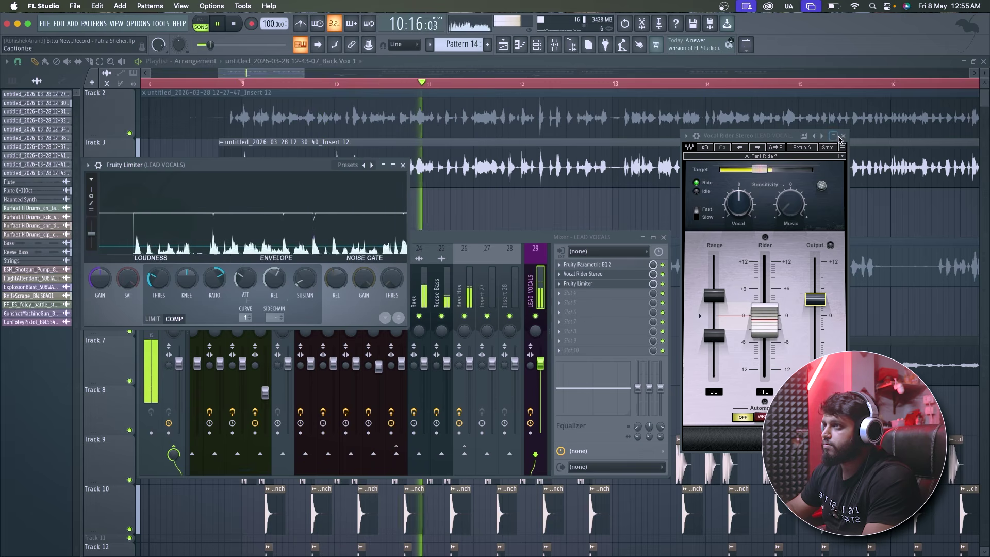
click(843, 136)
key(space)
click(403, 165)
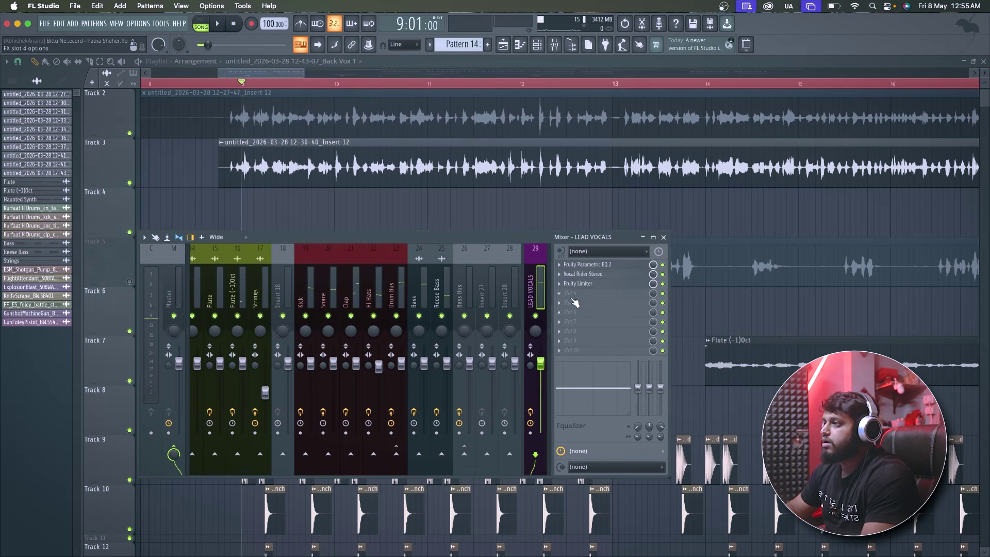
Step: Load the Waves CLA-76 Stereo compressor into the fourth effect slot of LEAD VOCALS
click(571, 298)
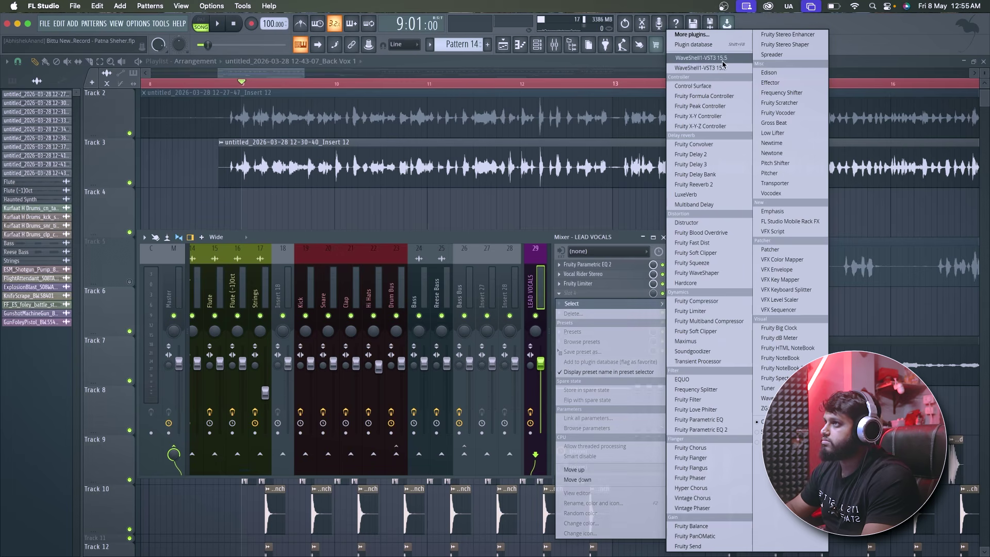
click(702, 57)
click(276, 243)
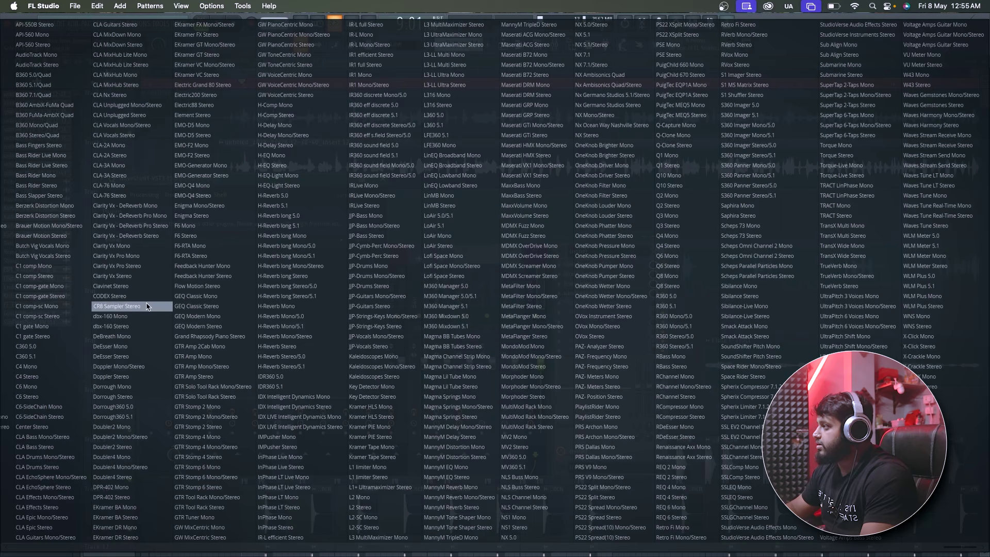
scroll(65, 322, left, 3)
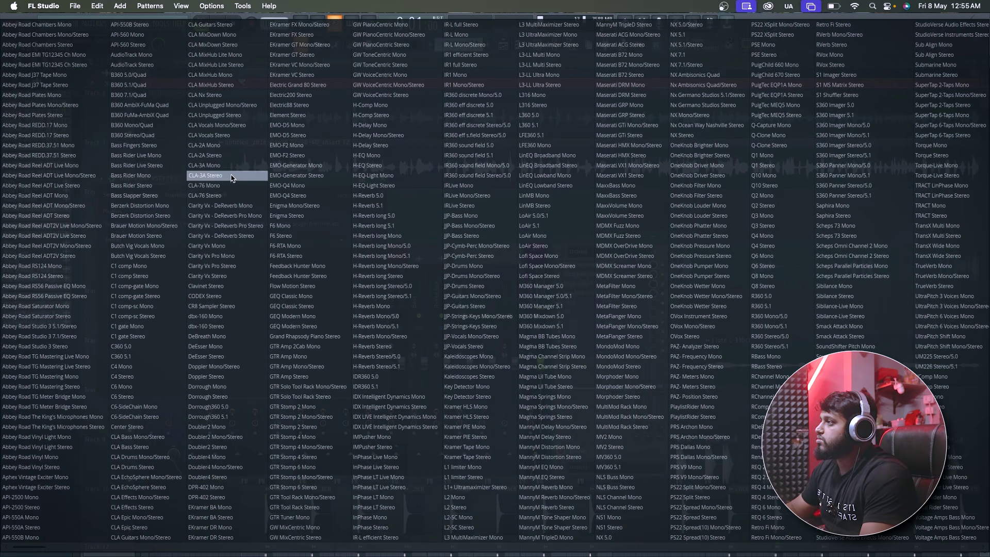
click(228, 195)
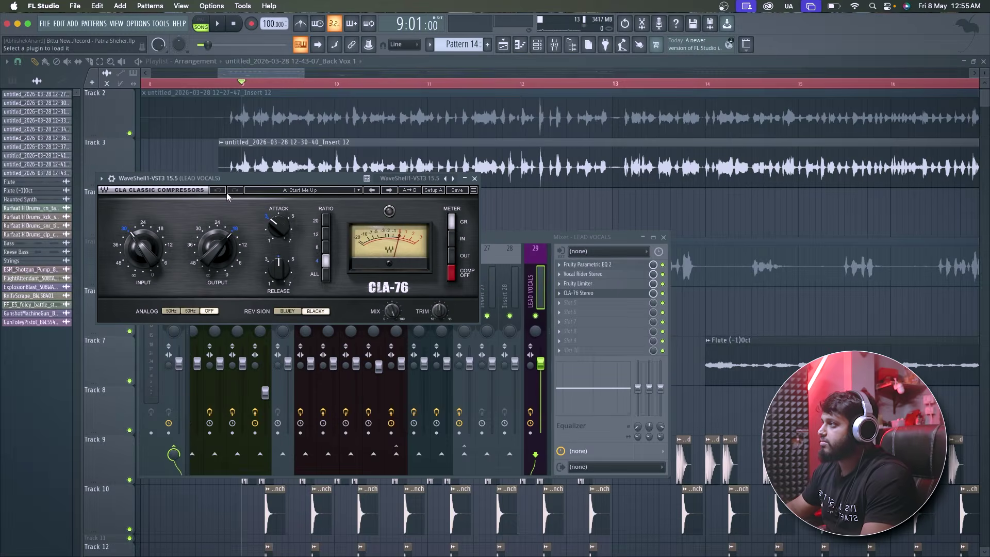
Step: Load CLA-76's Vocal preset from the Blacky group and play the song to hear it
click(333, 192)
mouse_move(349, 351)
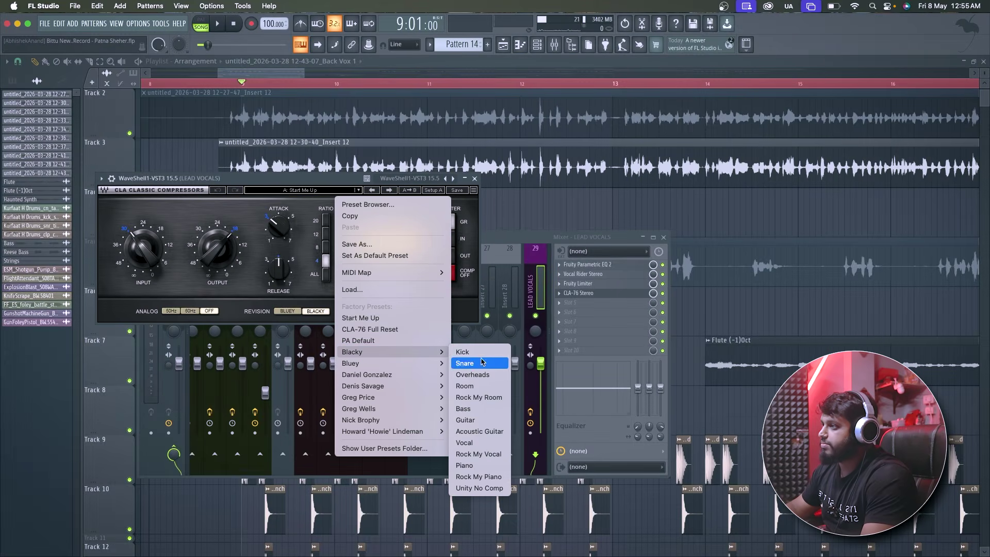
click(489, 443)
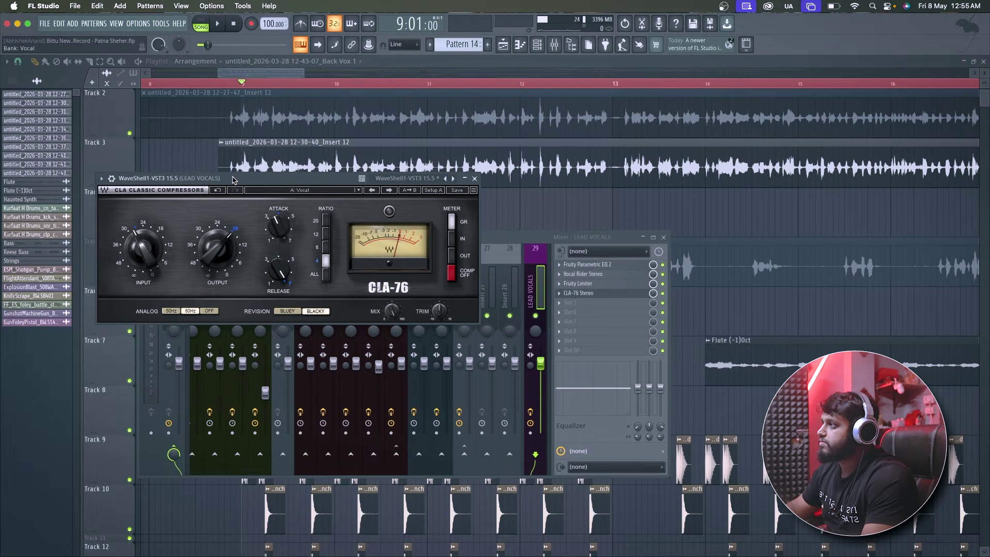
drag(288, 182, 436, 261)
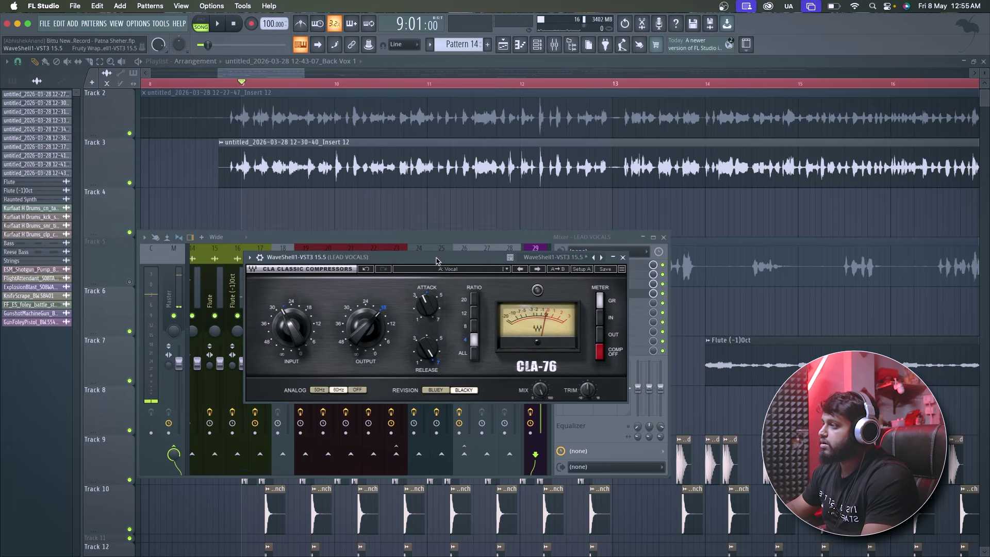
key(space)
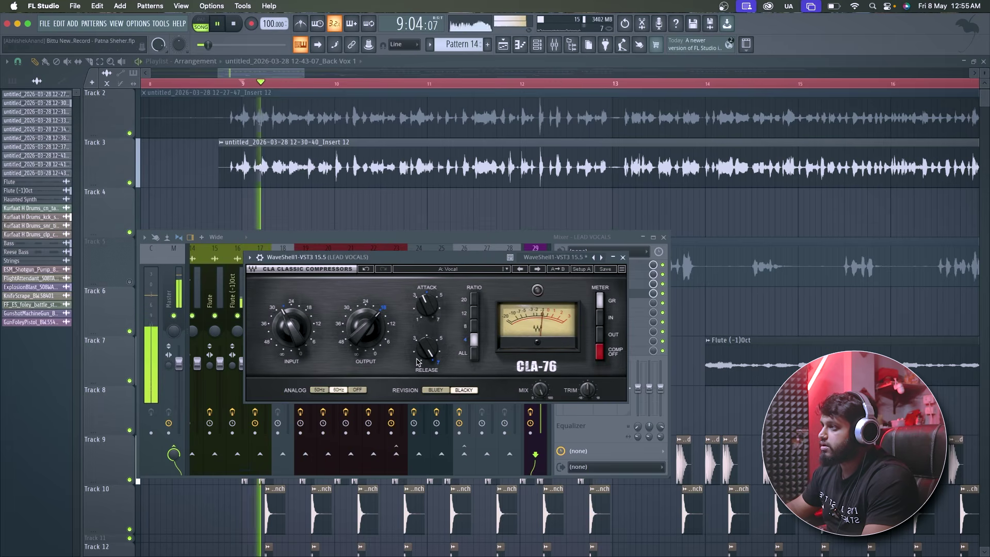
Step: Switch CLA-76 to the Rock My Vocal preset from the Blacky group during playback
click(450, 269)
mouse_move(523, 438)
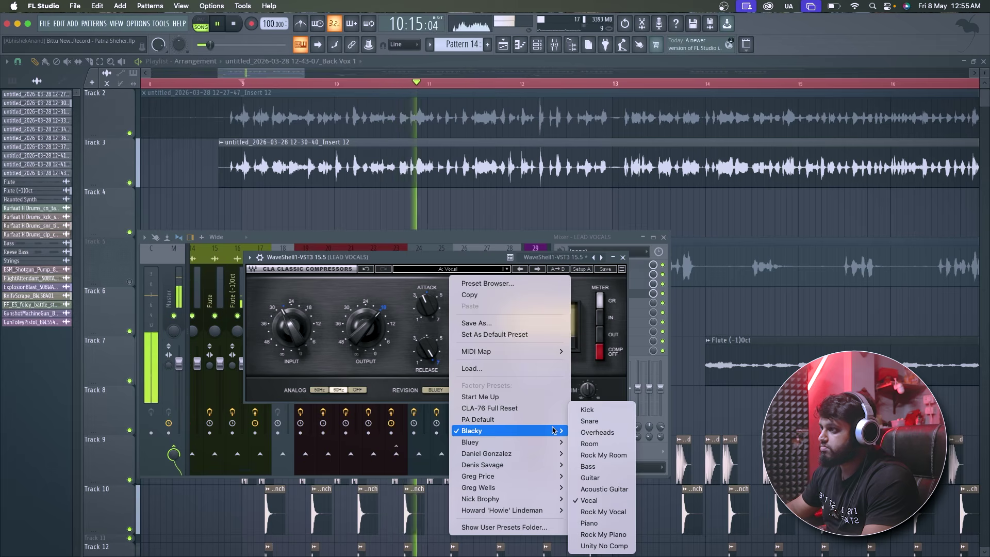
click(602, 511)
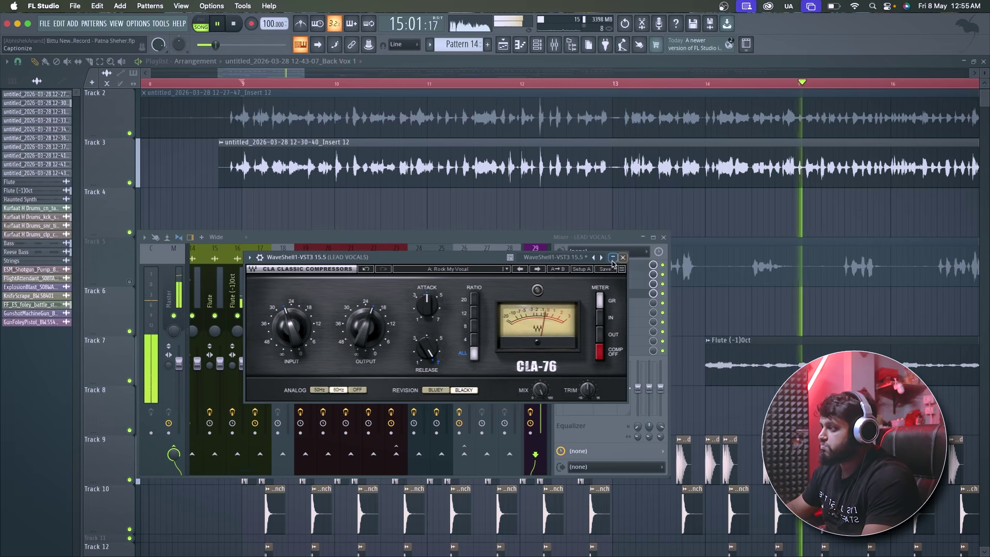
Step: Lower CLA-76's output to -24.5 dB while listening to the lead vocal, and stop playback
mouse_move(363, 343)
scroll(363, 343, down, 1)
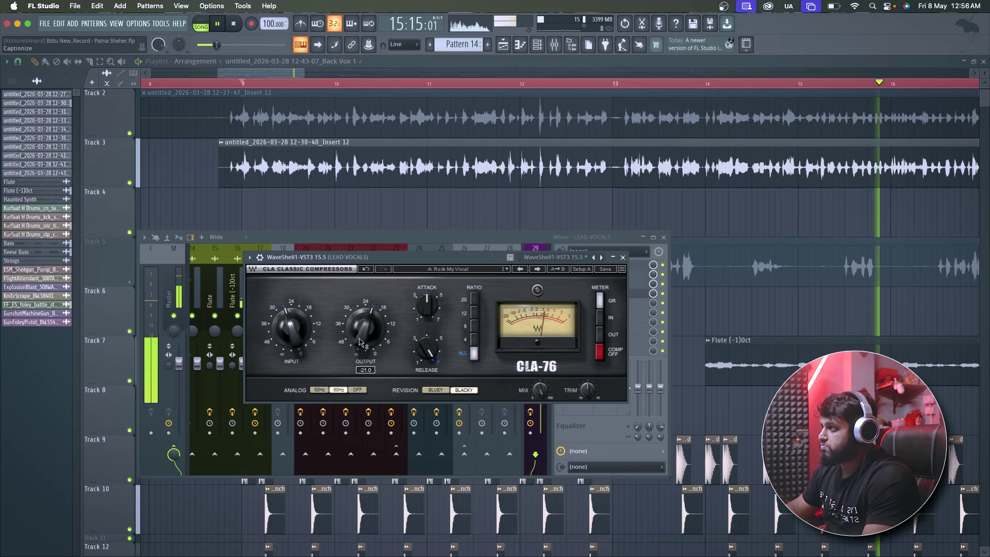
scroll(364, 343, down, 1)
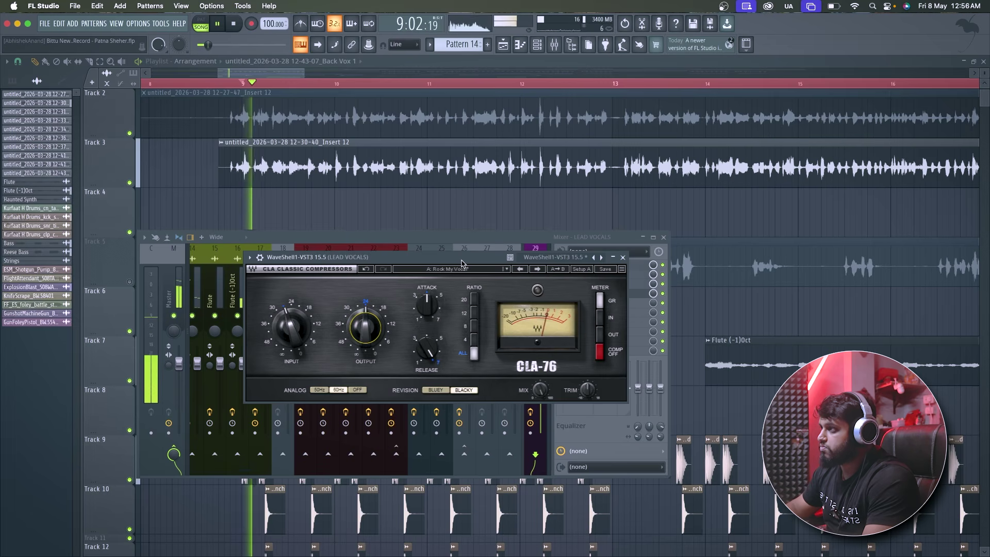
drag(468, 265, 489, 216)
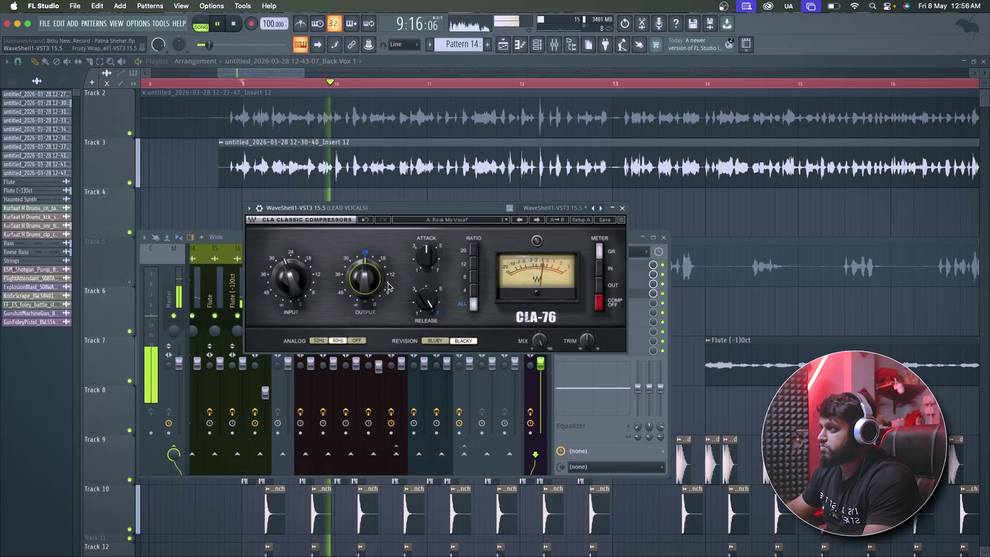
scroll(365, 279, down, 1)
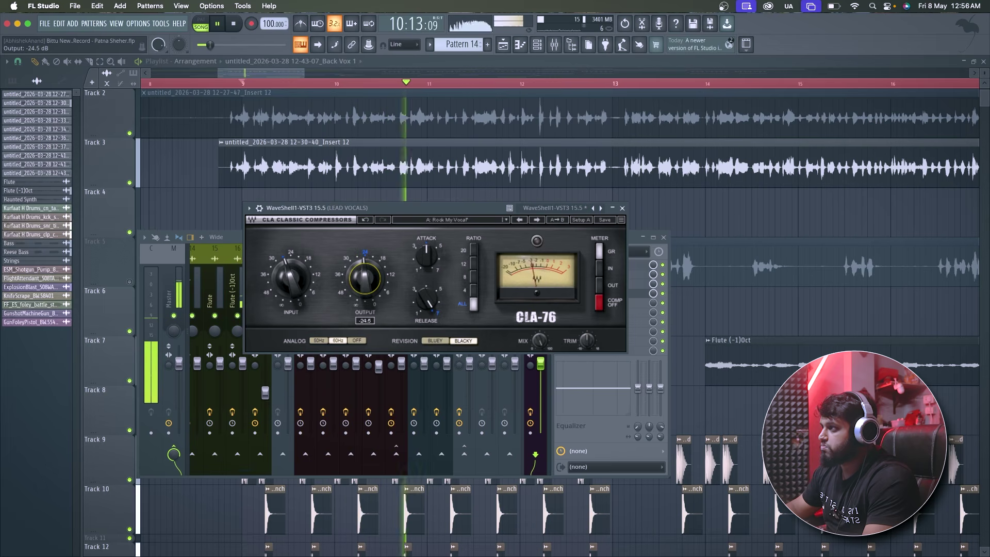
key(space)
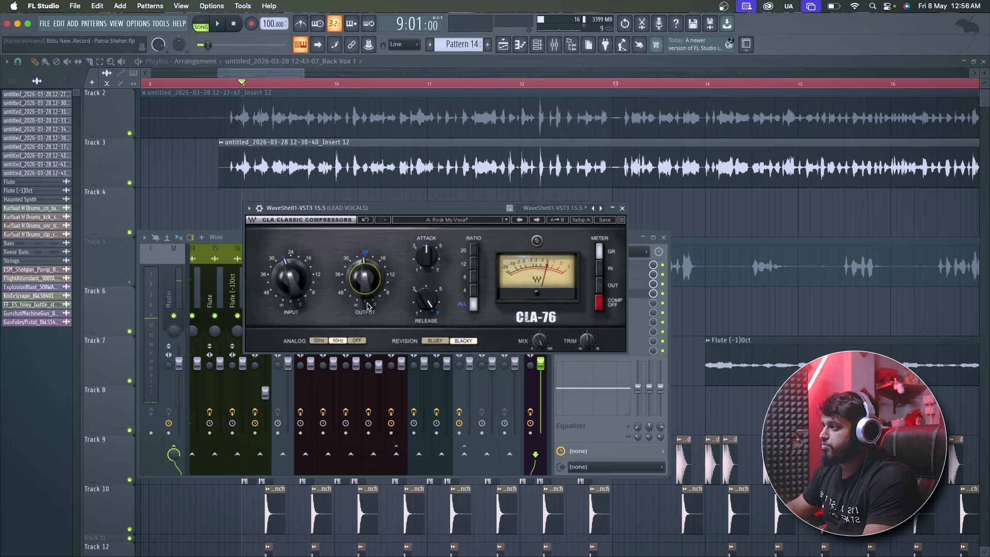
Step: Close CLA-76 and reposition the mixer window higher over the playlist during a brief playback
key(space)
click(622, 208)
drag(517, 246, 510, 184)
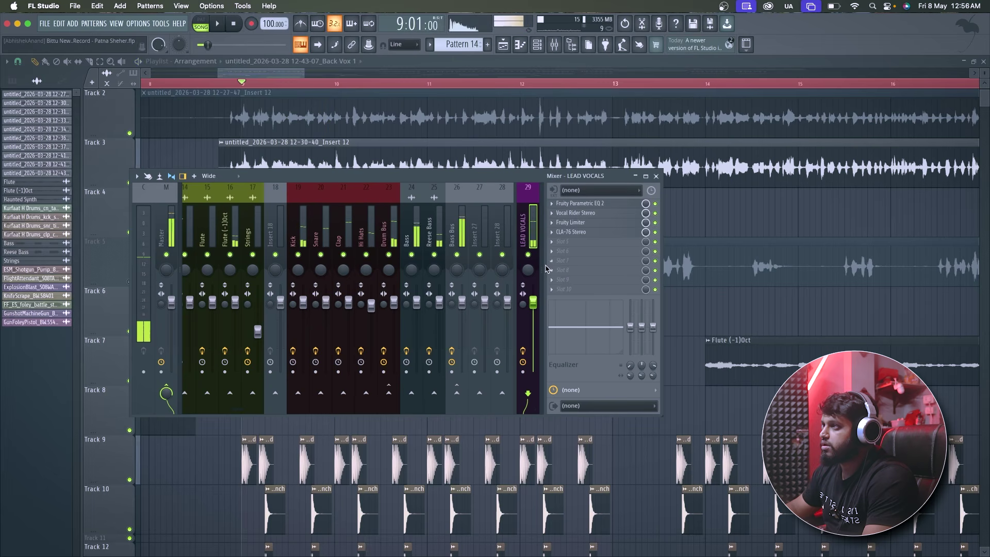
key(space)
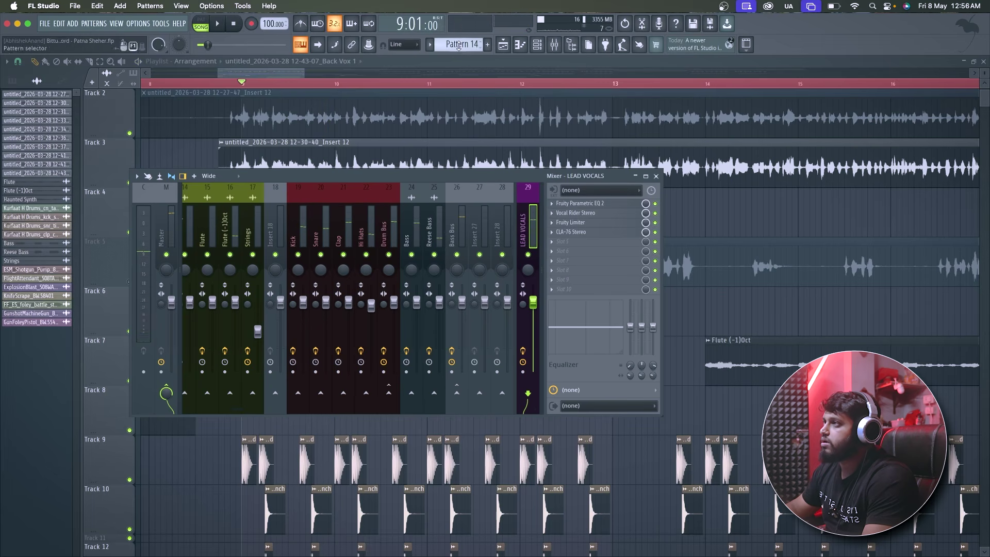
Step: Hide the mixer and look over the arrangement's vocal, instrument, drum, bass and effect tracks in the playlist
key(F9)
scroll(233, 405, down, 10)
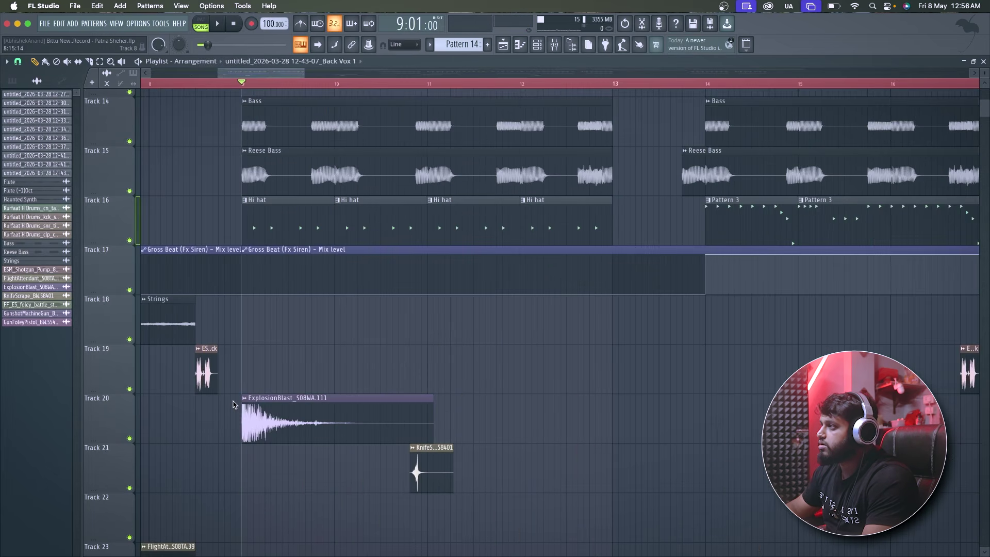
scroll(233, 405, down, 10)
scroll(235, 405, up, 20)
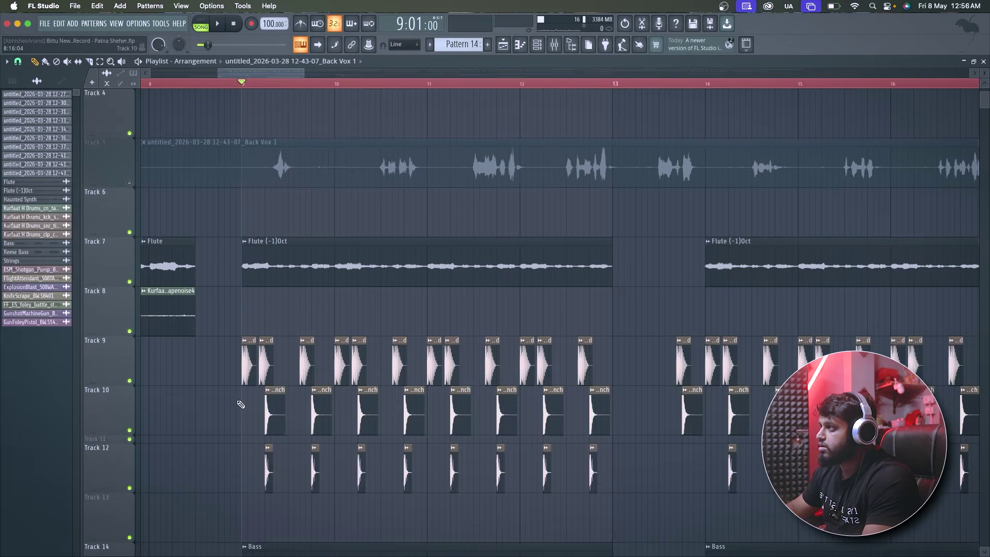
scroll(240, 404, up, 3)
scroll(345, 362, down, 6)
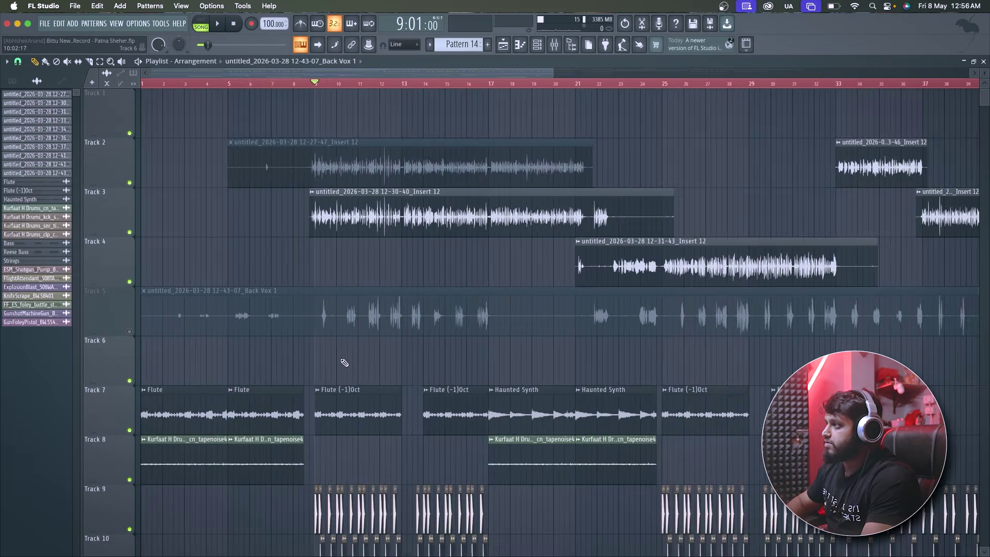
scroll(332, 361, down, 17)
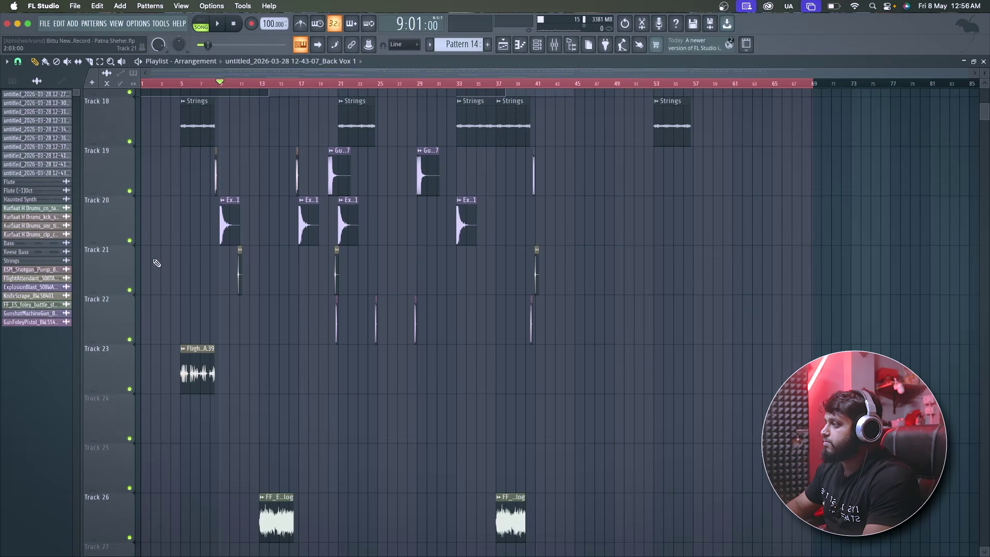
scroll(156, 263, up, 13)
Step: Reopen the mixer and audition LEAD VOCALS in solo, restoring all the other mixer tracks
click(555, 44)
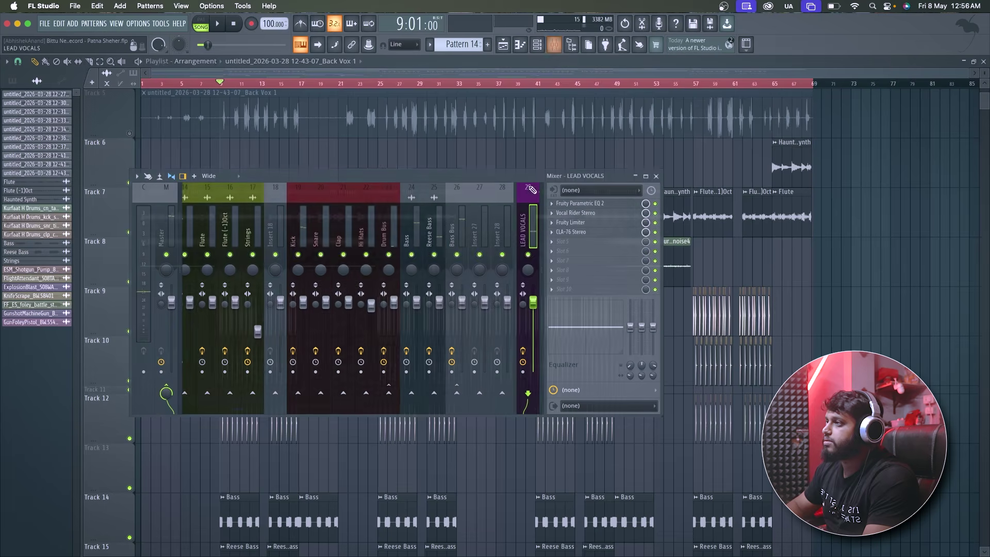
key(space)
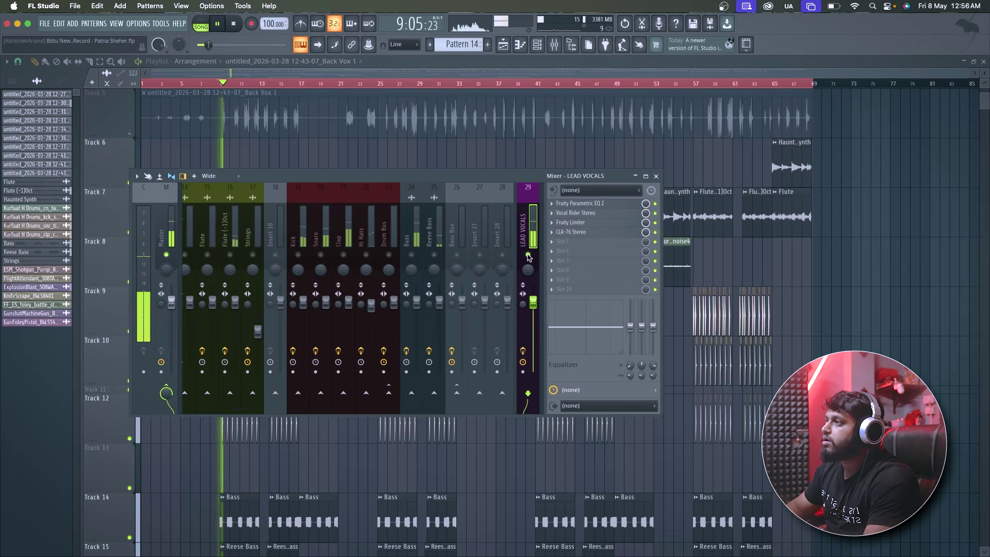
key(space)
key(space)
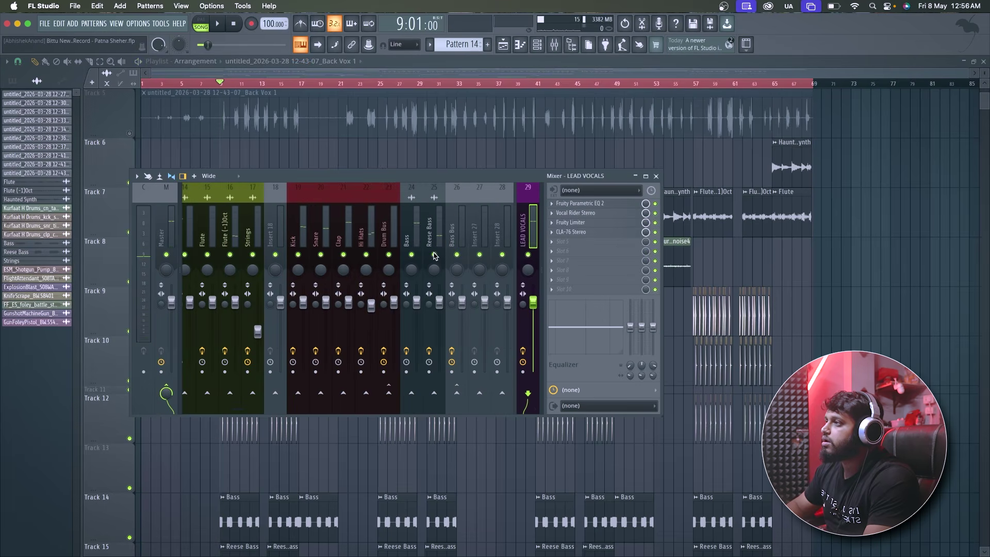
Step: Select the Bass Bus, maximize the mixer and check the bus levels during playback
click(458, 238)
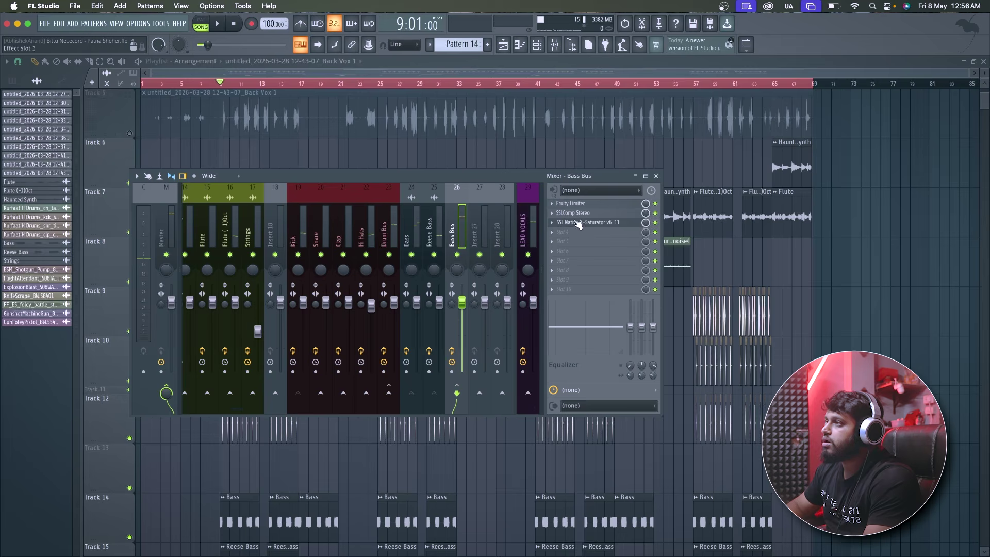
double_click(500, 179)
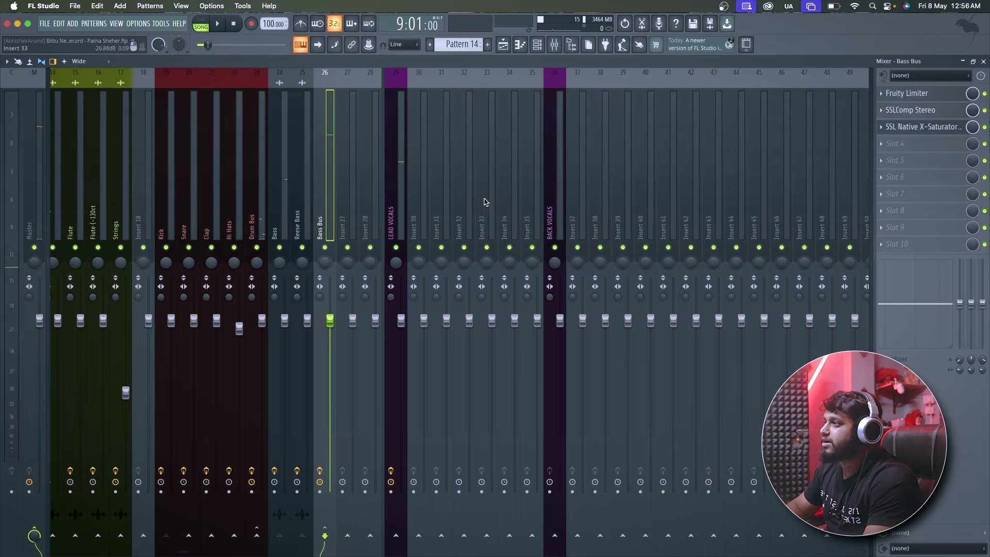
key(space)
key(space)
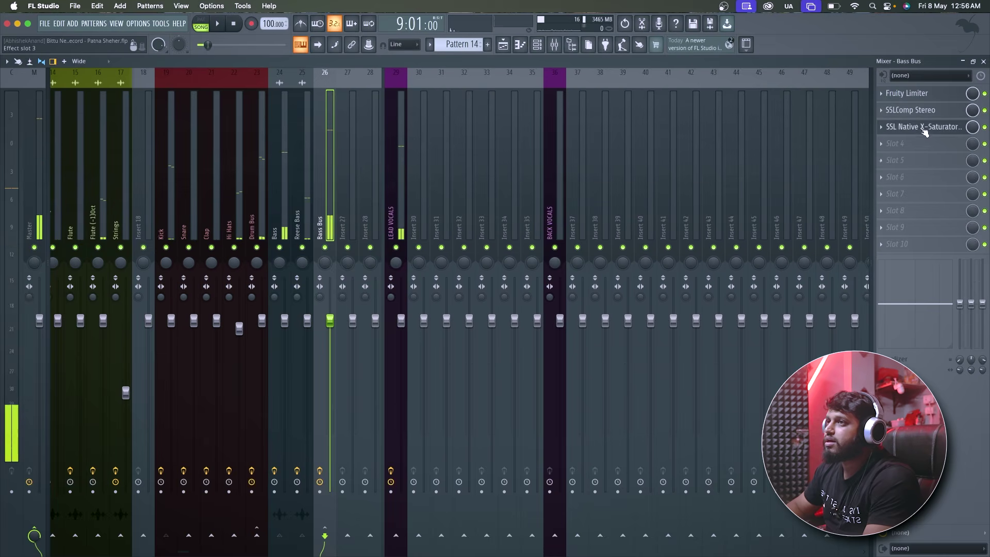
Step: Open SSL Native X-Saturator on the Bass Bus and check it during playback
click(923, 110)
click(926, 116)
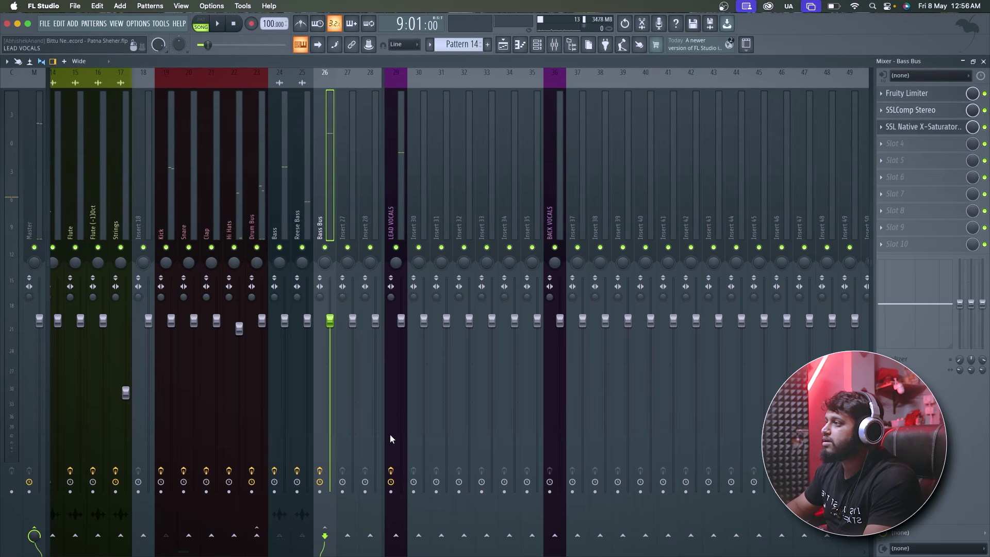
key(space)
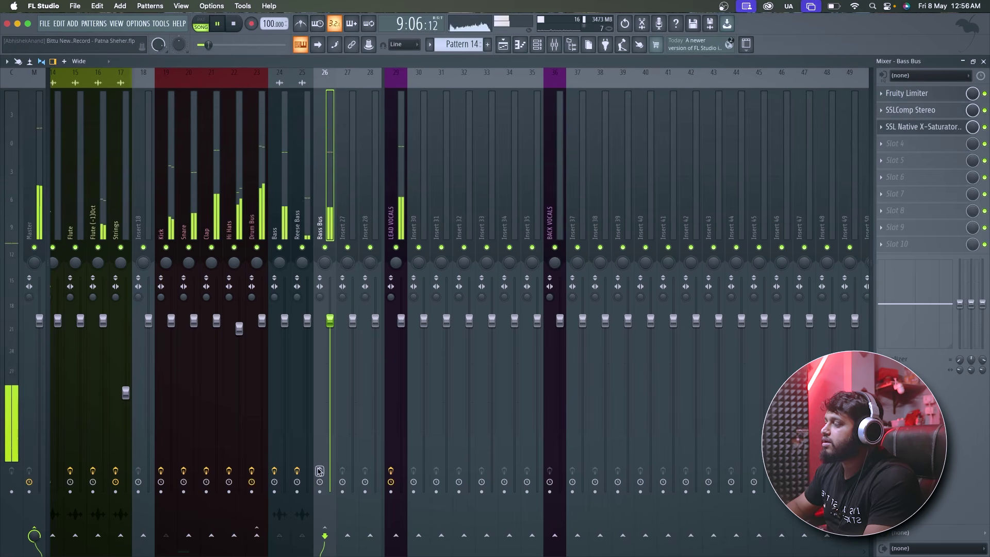
click(927, 128)
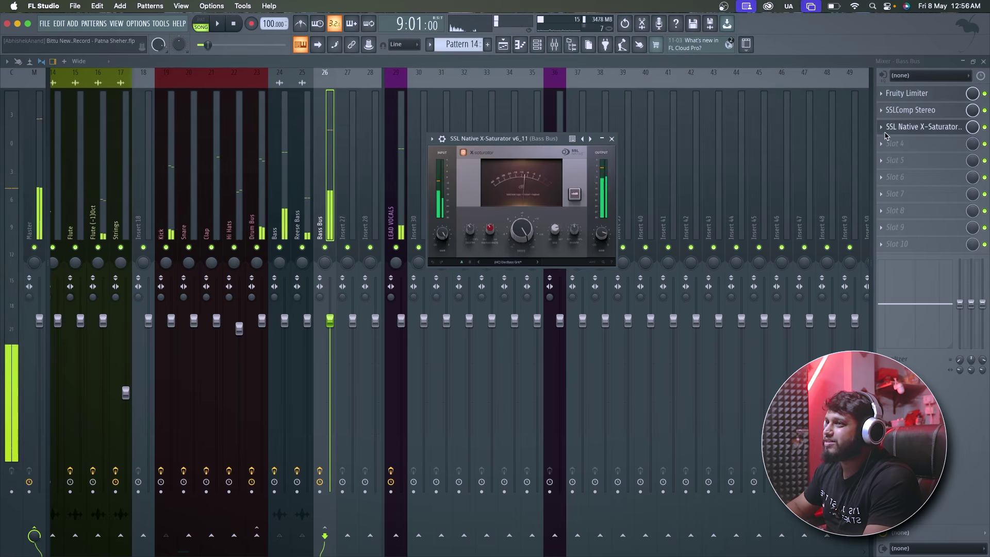
Step: Stop playback, remove SSL Native X-Saturator from the Bass Bus and play the song again
key(space)
right_click(897, 127)
click(896, 151)
key(Return)
key(space)
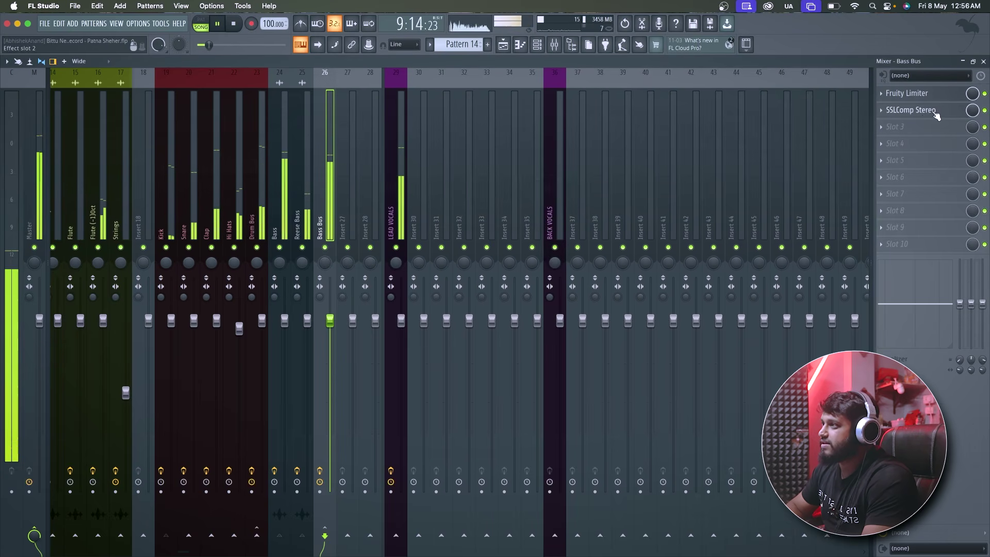
Step: Open CLA-76 Stereo on LEAD VOCALS, check its compression meter during playback and close it
click(397, 217)
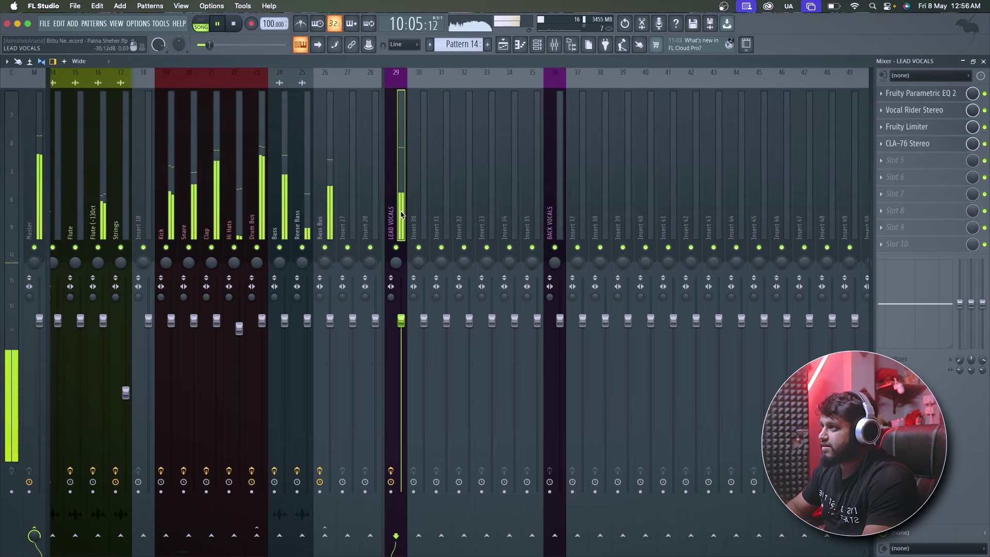
click(909, 144)
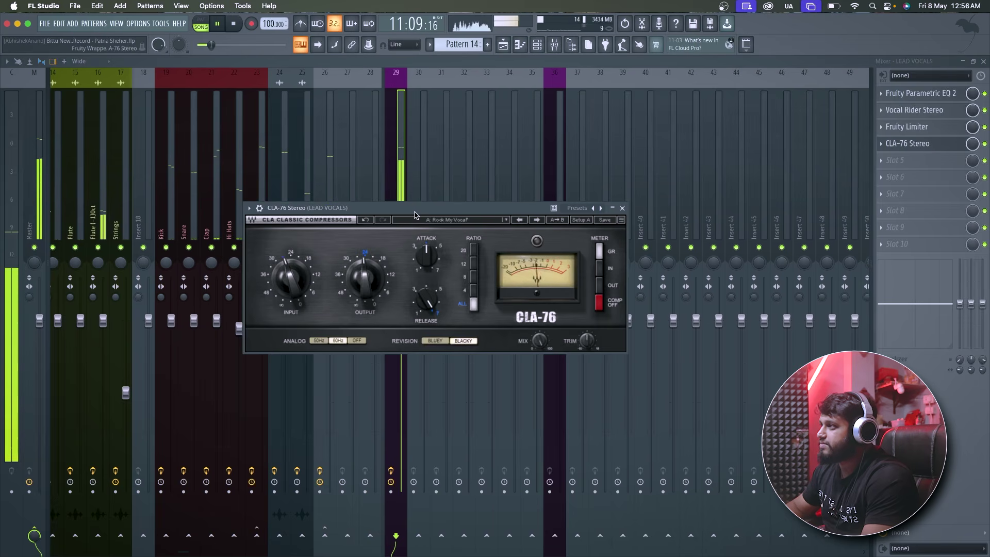
drag(414, 215, 477, 190)
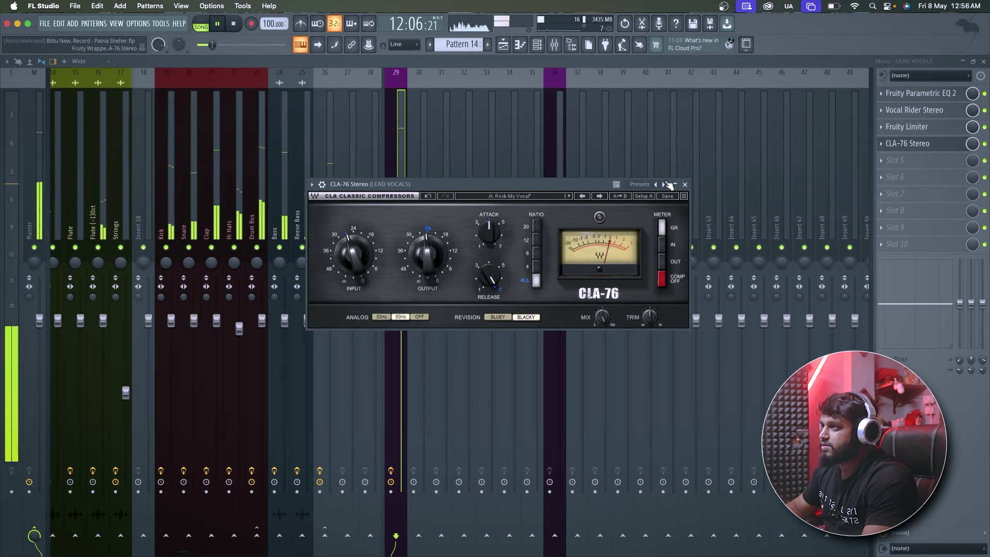
click(686, 184)
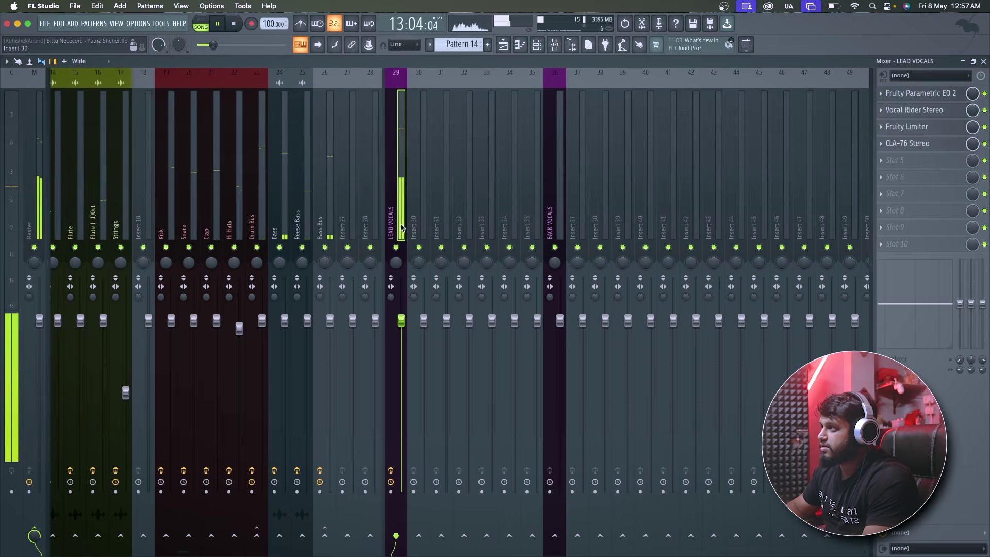
Step: Set the Make-Up gain of SSLComp Stereo on the Bass Bus to 1.4 dB and close the plugin
click(331, 222)
click(910, 110)
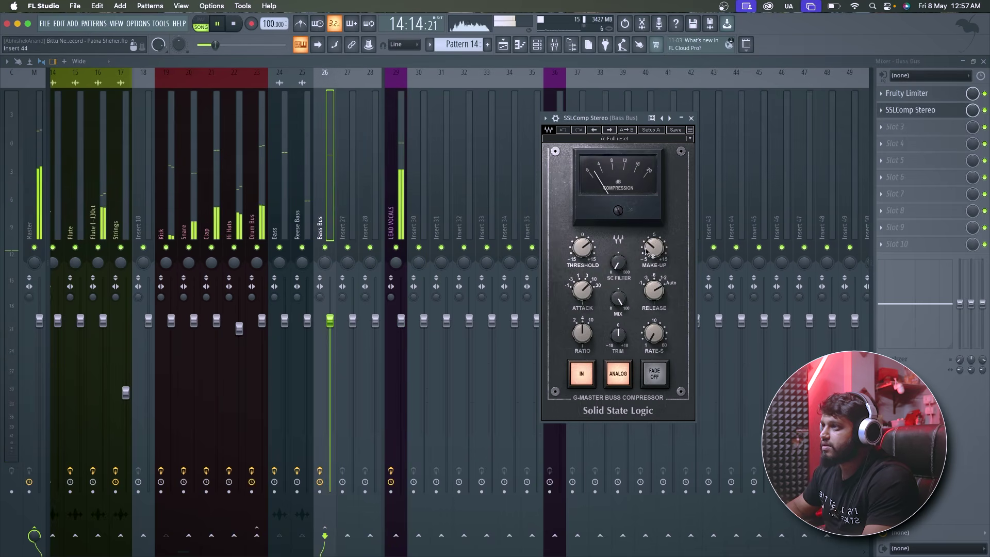
drag(648, 251, 665, 200)
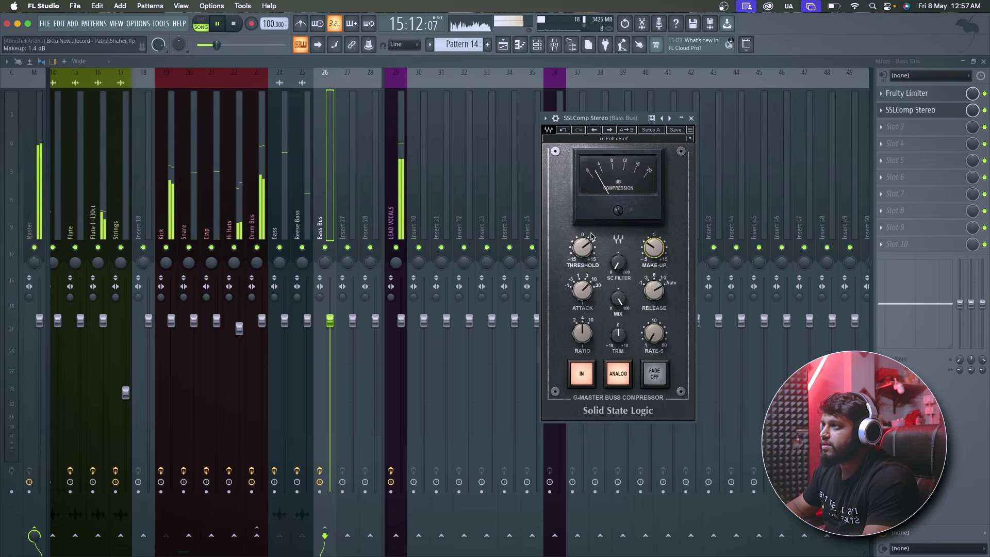
key(Escape)
Step: Select the Bass track, return to LEAD VOCALS to check its CLA-76 Stereo slot, and restart song playback
click(280, 223)
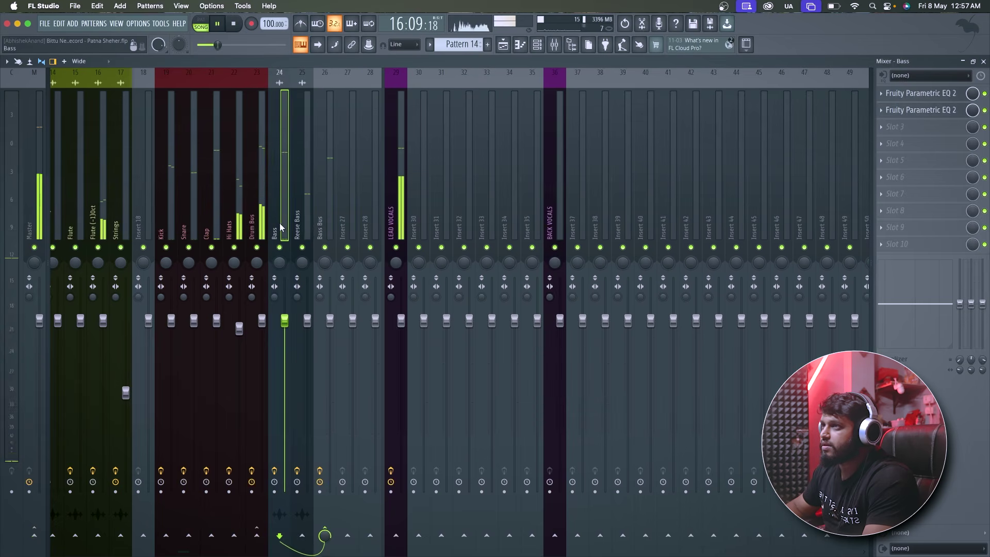
click(396, 222)
click(913, 145)
click(915, 147)
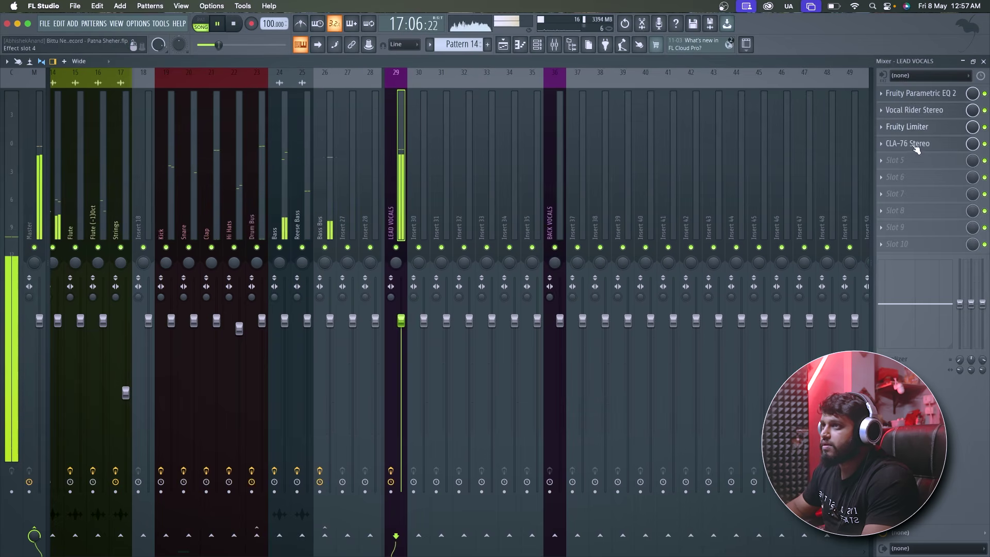
click(916, 149)
key(space)
click(913, 149)
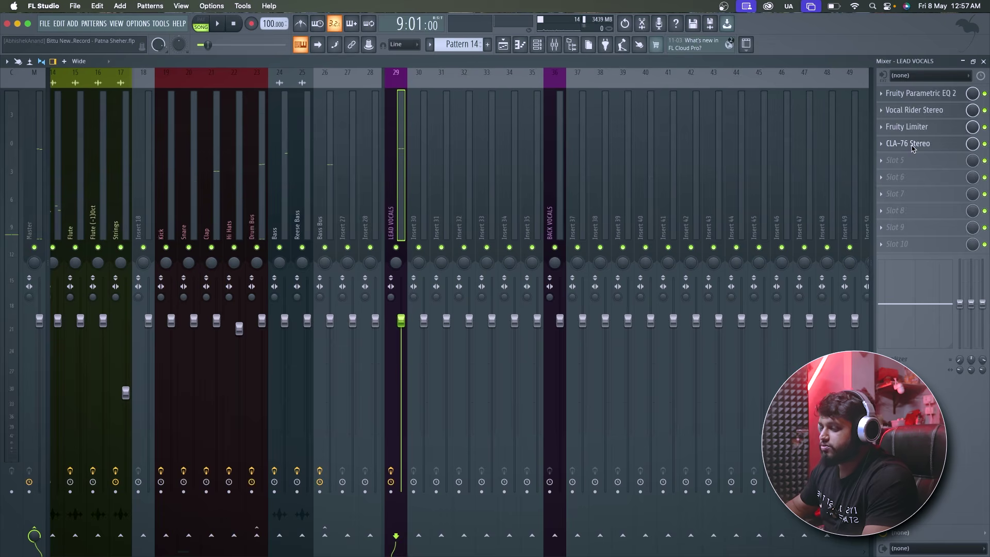
key(space)
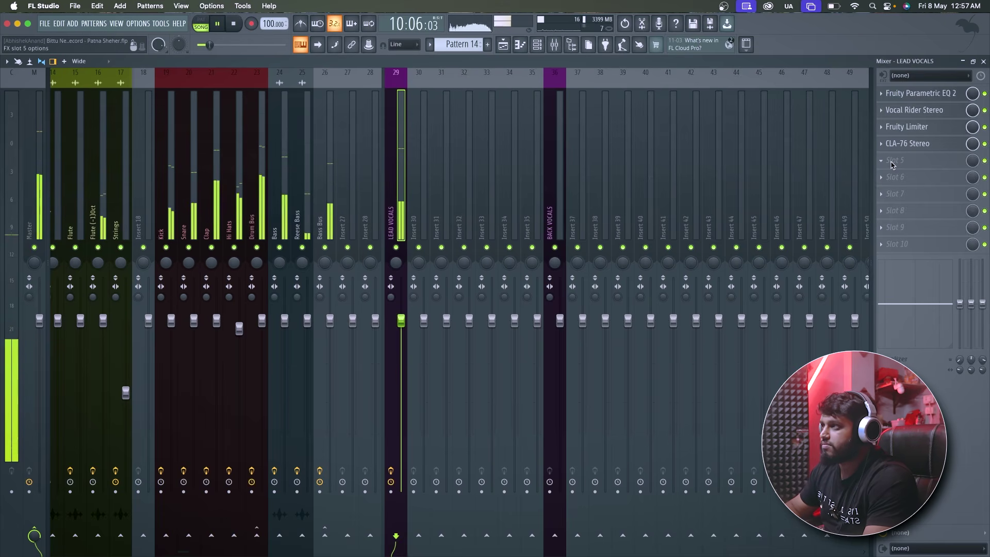
Step: Shorten the attack of SSLComp Stereo on the Bass Bus while auditioning the mix, and close the compressor
click(335, 179)
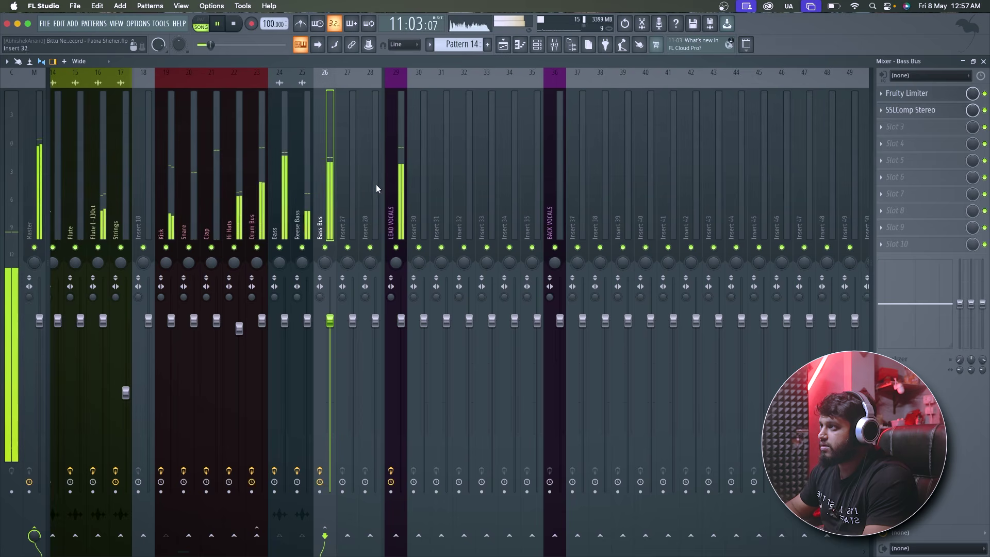
click(401, 194)
key(space)
click(330, 196)
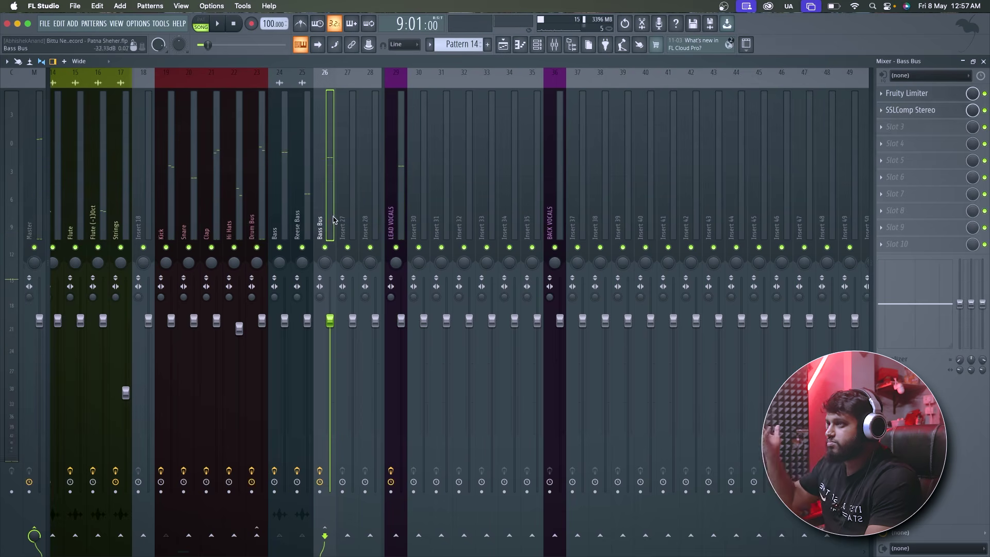
click(912, 111)
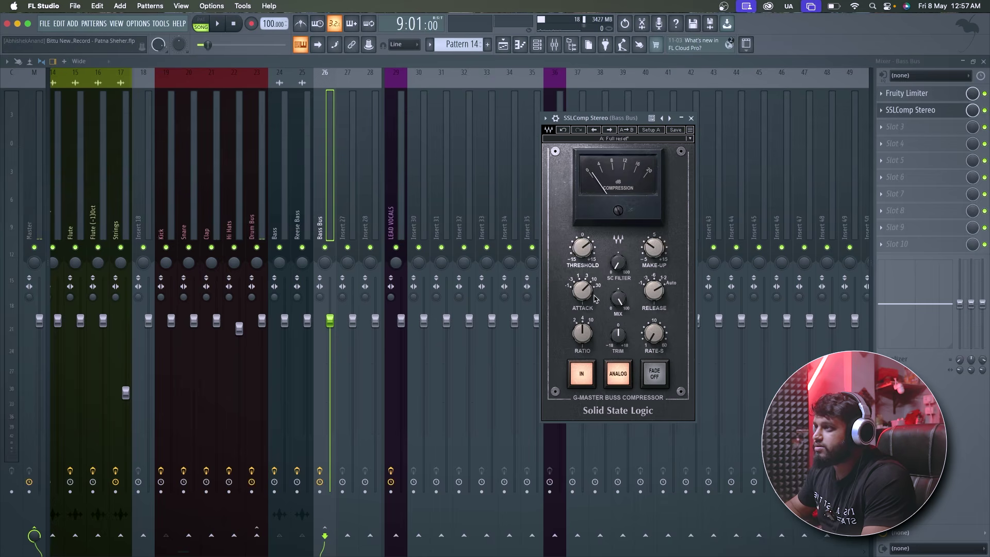
key(space)
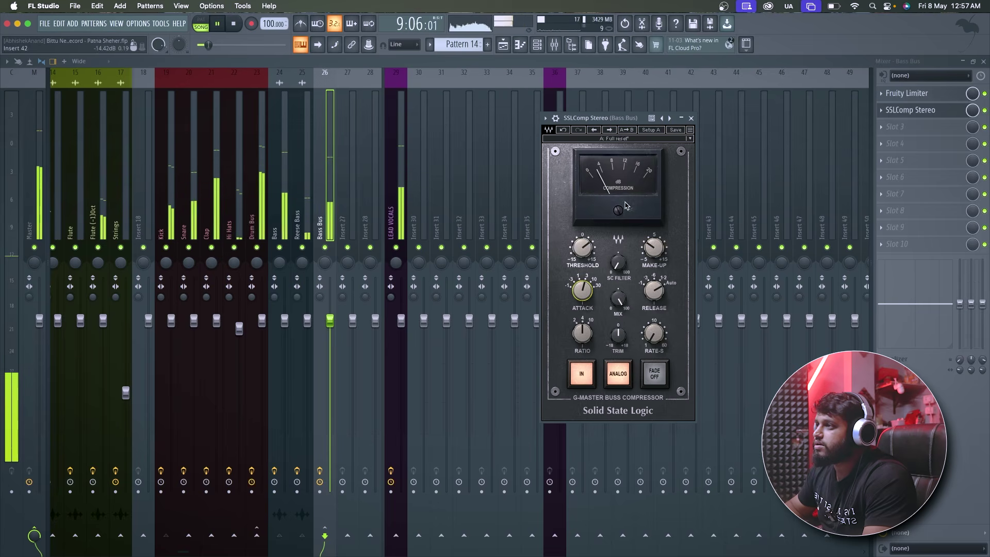
key(space)
key(space)
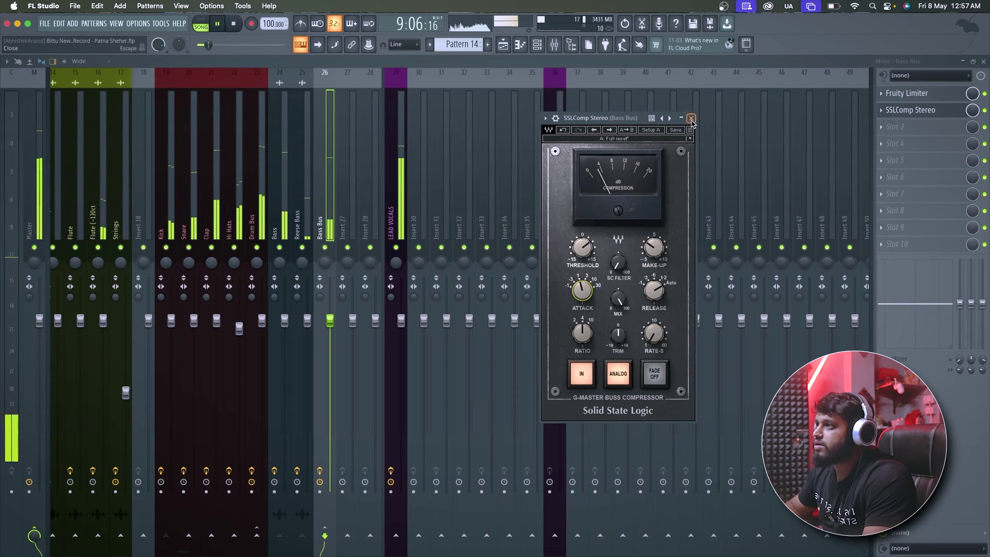
click(691, 118)
Step: Open CLA-76 Stereo on the LEAD VOCALS track and place its window over the middle of the mixer
click(400, 201)
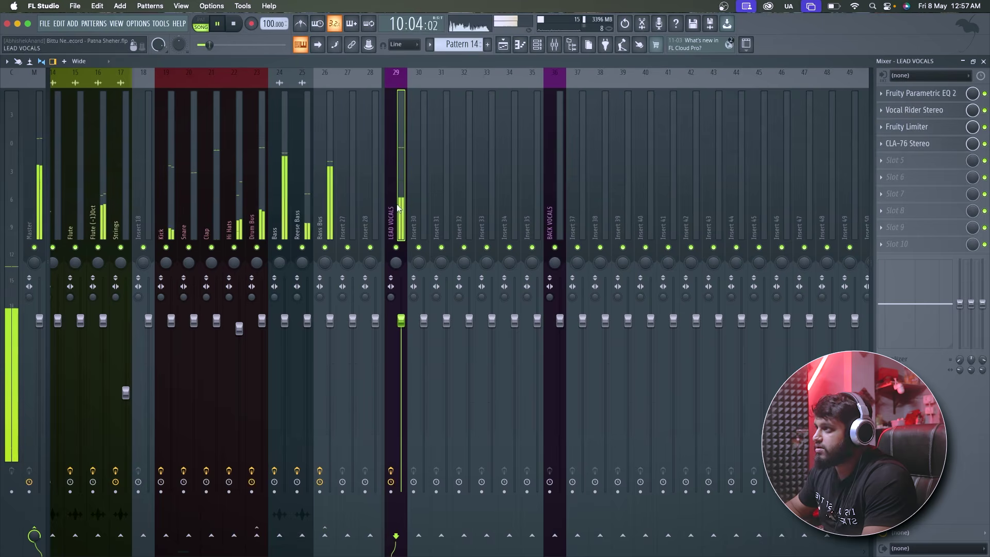
click(923, 145)
drag(449, 185, 503, 242)
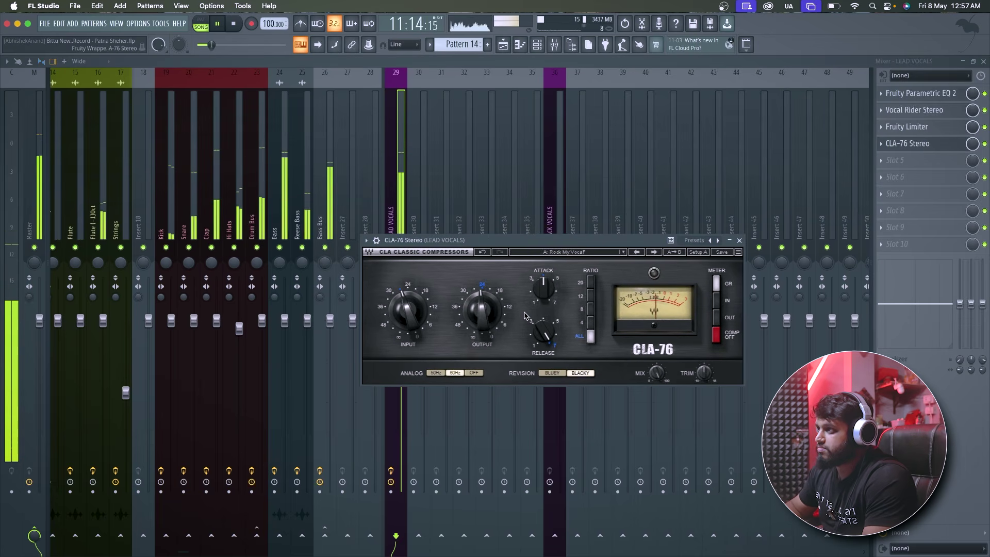
Step: Try the CLA-76 attack at 1.00, 7.00 and 2.70 to compare how the lead vocals sound
mouse_move(542, 299)
key(space)
mouse_move(541, 299)
mouse_down()
mouse_move(542, 289)
mouse_move(541, 304)
mouse_up()
key(space)
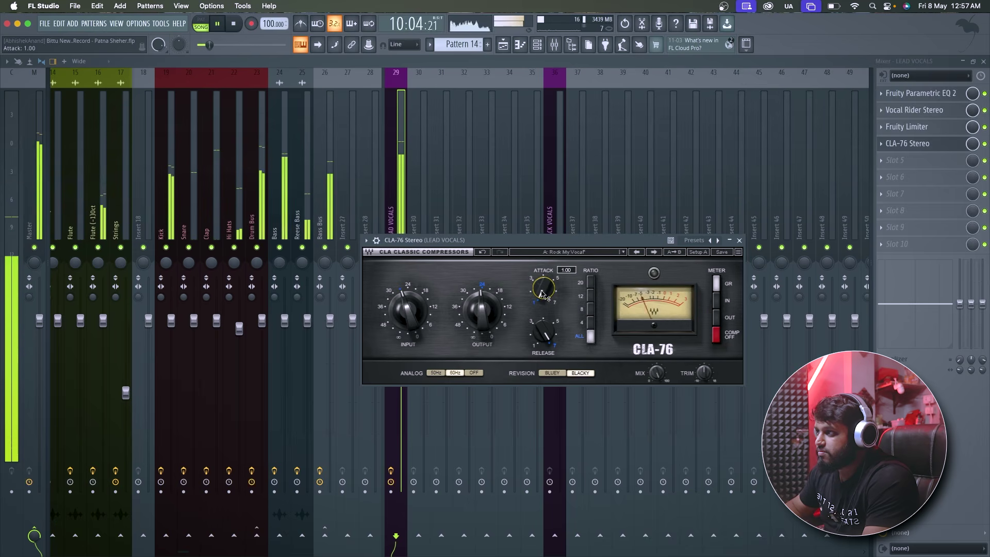
drag(541, 304, 544, 294)
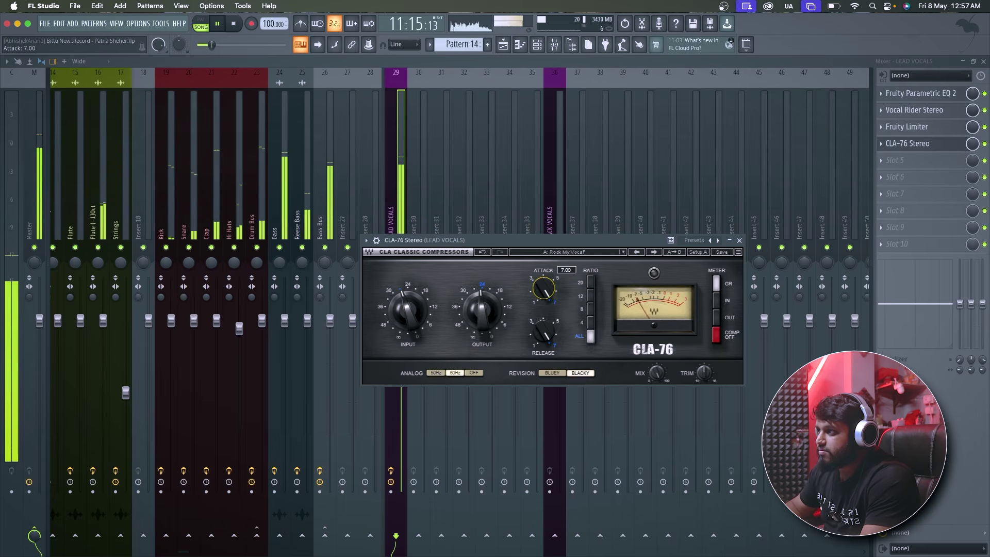
key(space)
drag(544, 294, 544, 305)
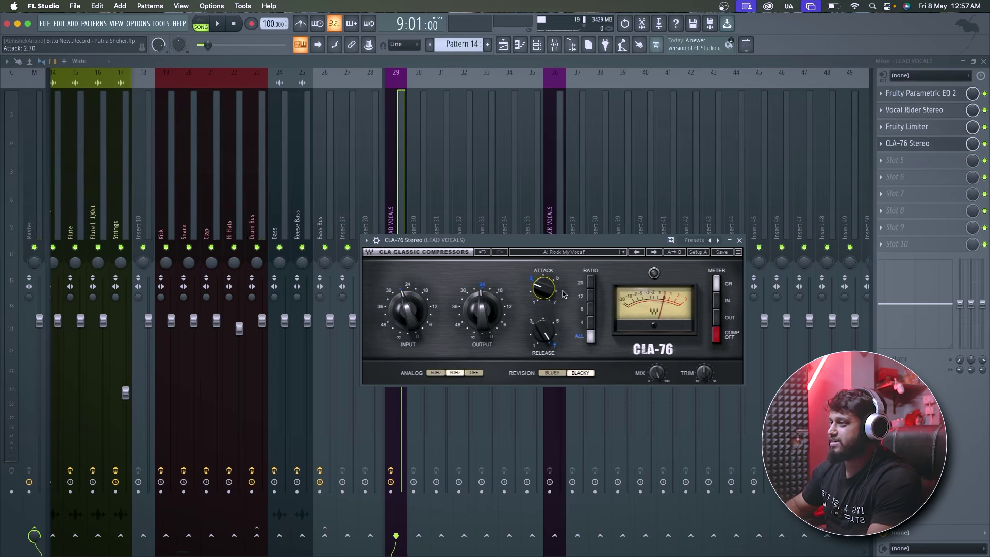
Step: Set the CLA-76 attack on the lead vocals to about 3.05 during playback and close the compressor
key(space)
drag(538, 298, 544, 295)
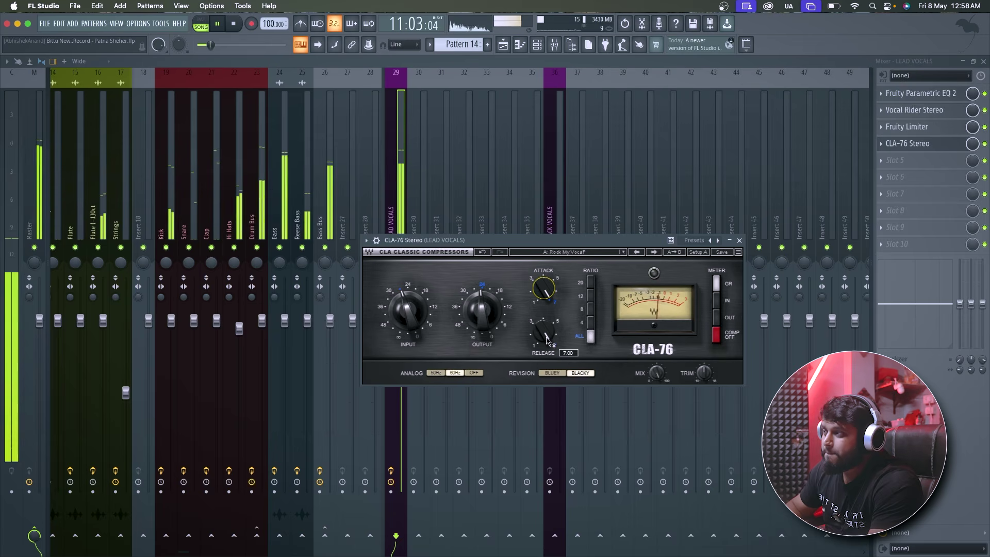
mouse_move(543, 288)
mouse_down()
mouse_move(544, 303)
mouse_move(544, 286)
mouse_up()
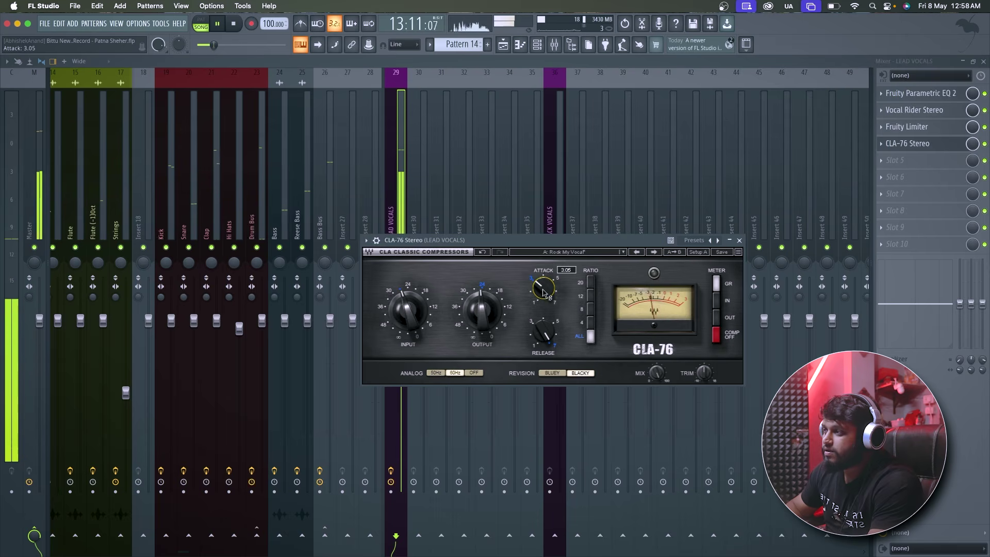
click(939, 144)
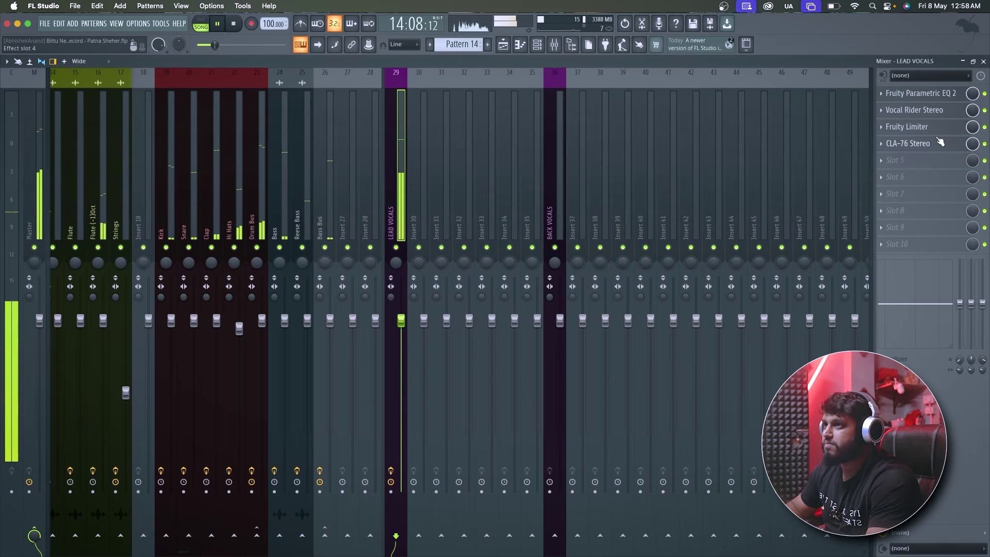
Step: Set the compressor attack time of the lead vocals' Fruity Limiter to 4 ms, checking it against the CLA-76 Stereo
click(928, 127)
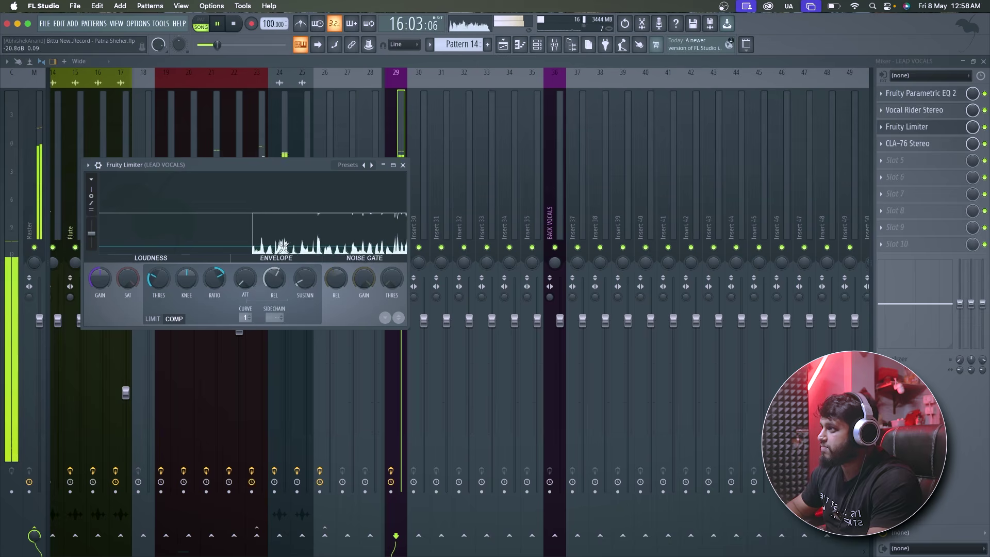
click(403, 165)
click(909, 145)
click(909, 145)
click(908, 145)
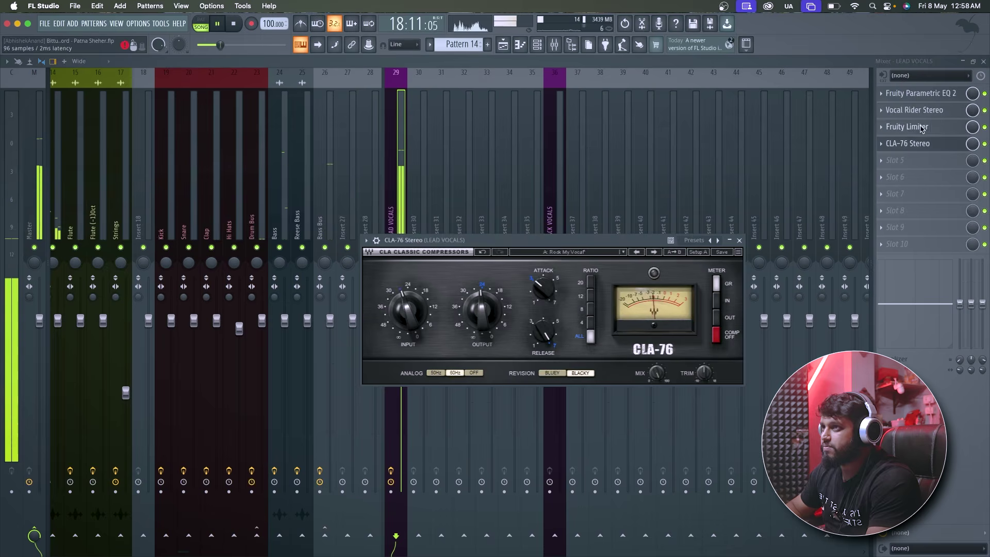
click(908, 128)
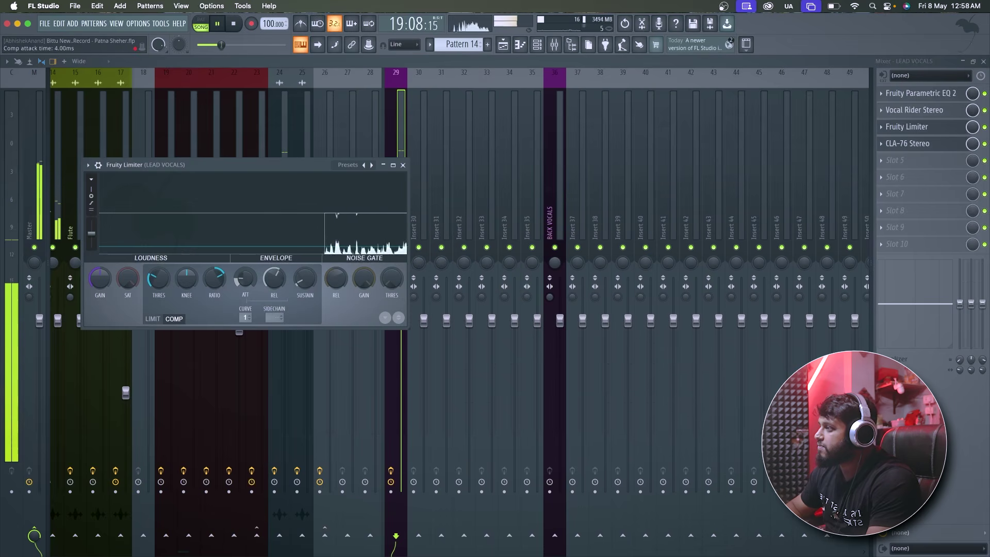
click(403, 165)
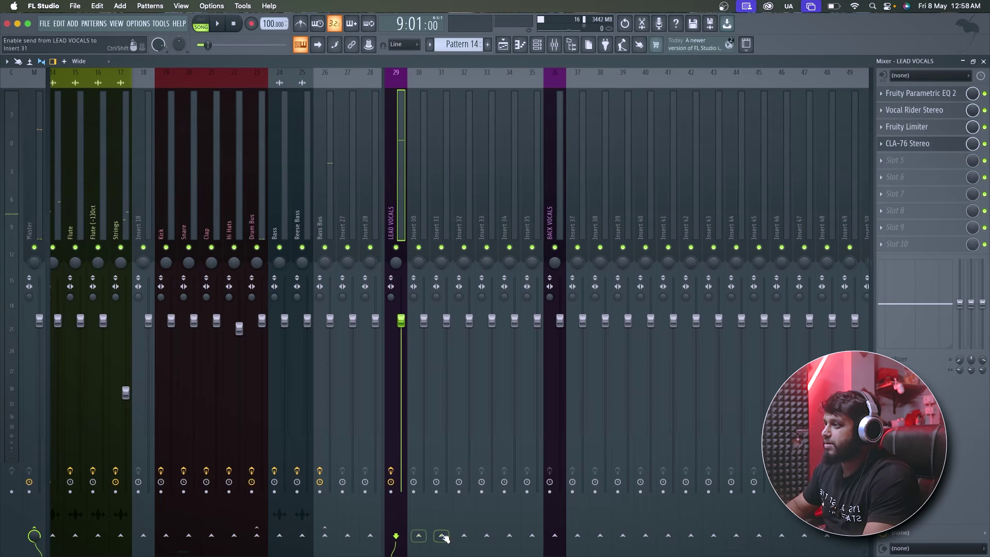
Step: Send LEAD VOCALS to insert 31, and rename insert 31 as REV and insert 32 as DELAY
click(435, 266)
double_click(435, 222)
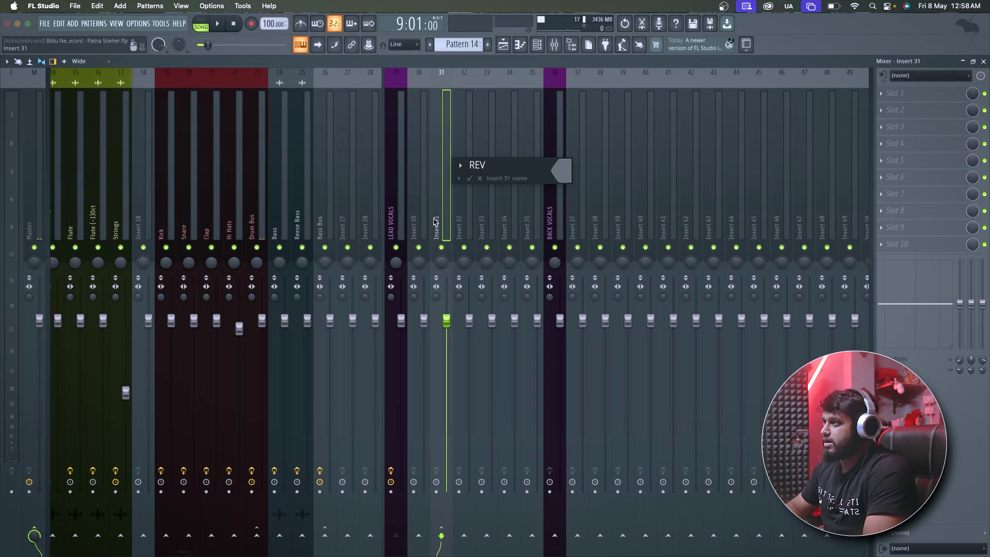
key(Return)
double_click(460, 232)
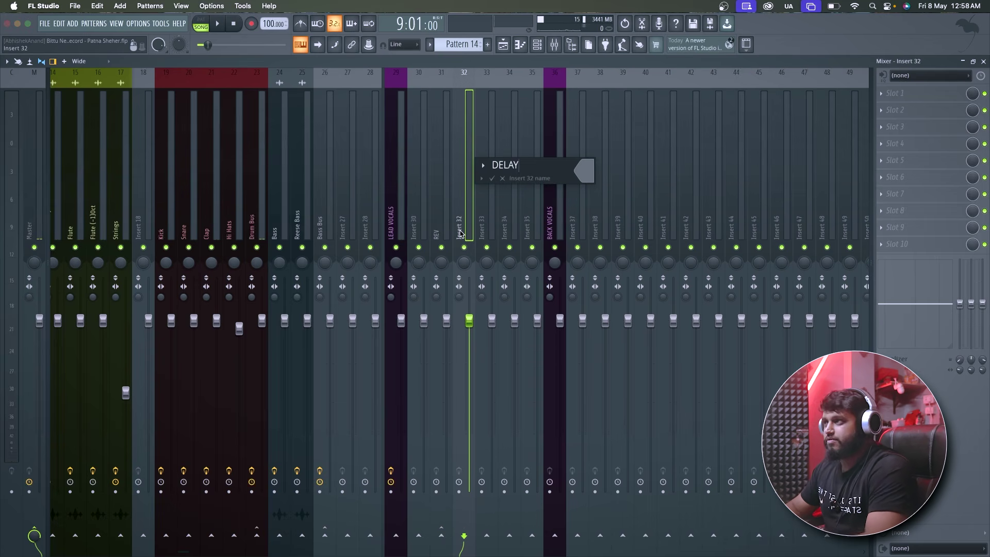
key(Return)
click(407, 233)
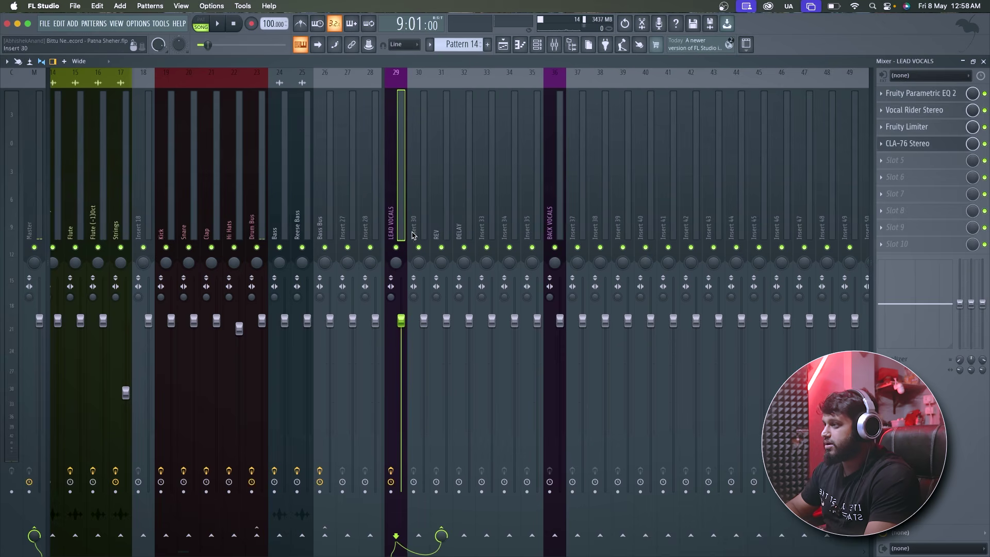
Step: Load Fruity Reeverb 2 into the first effect slot of the REV track
key(Right)
key(Right)
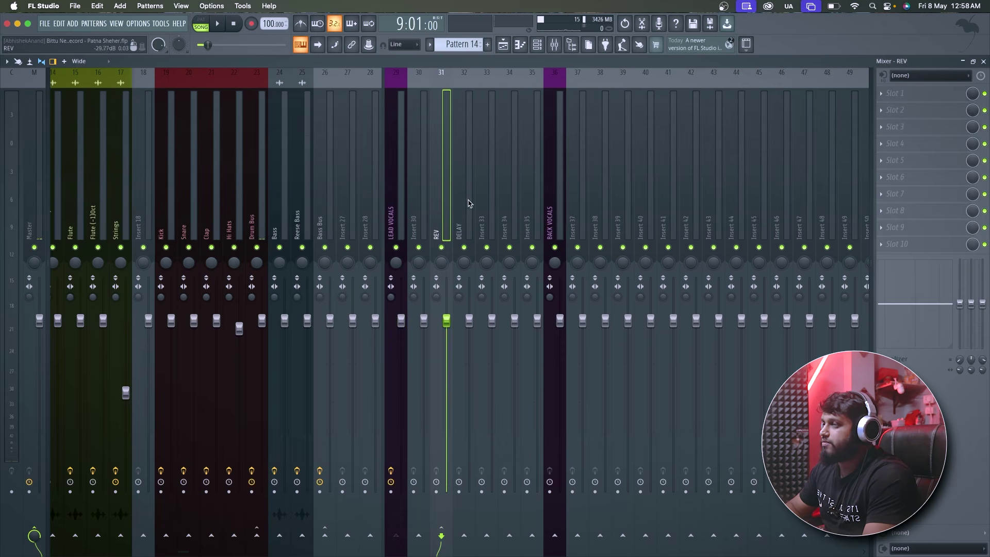
click(921, 125)
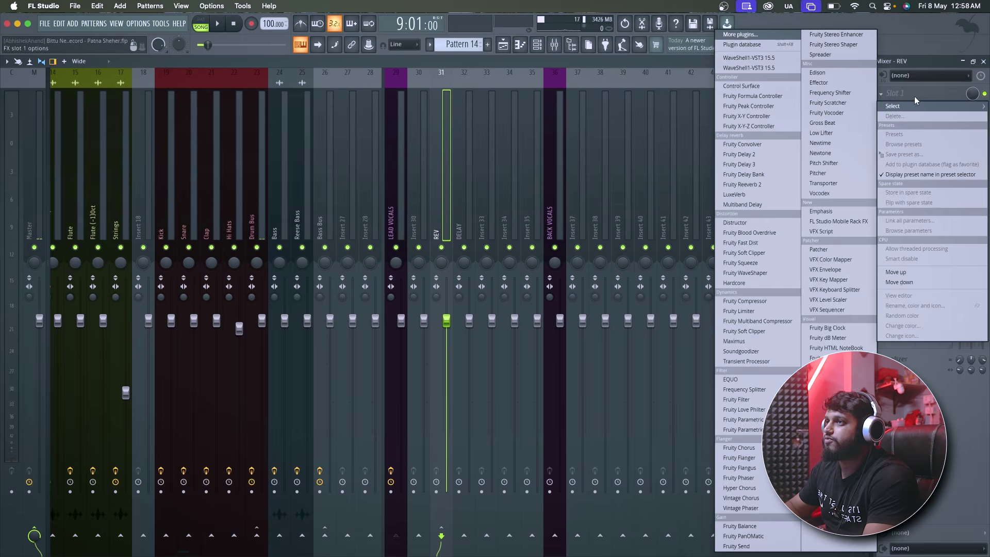
click(769, 35)
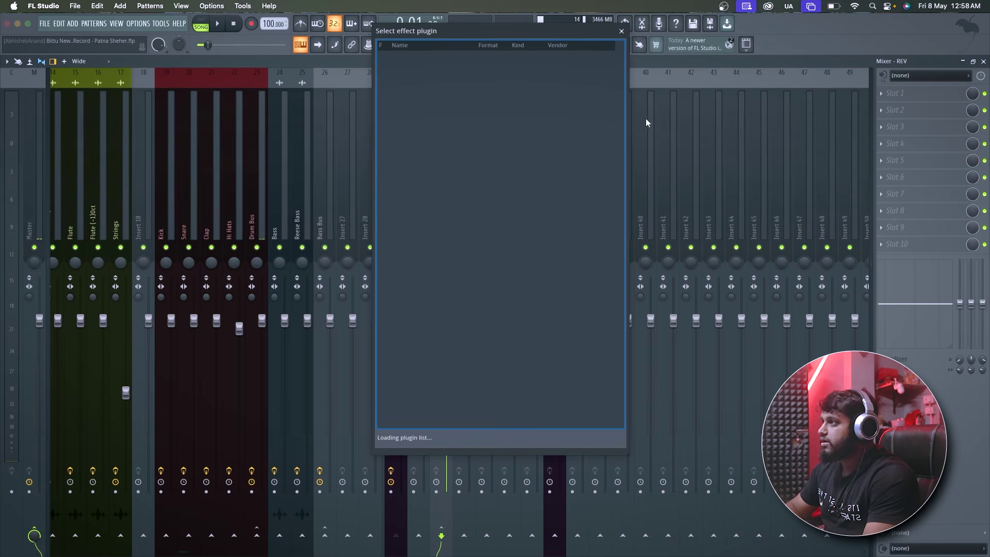
double_click(467, 78)
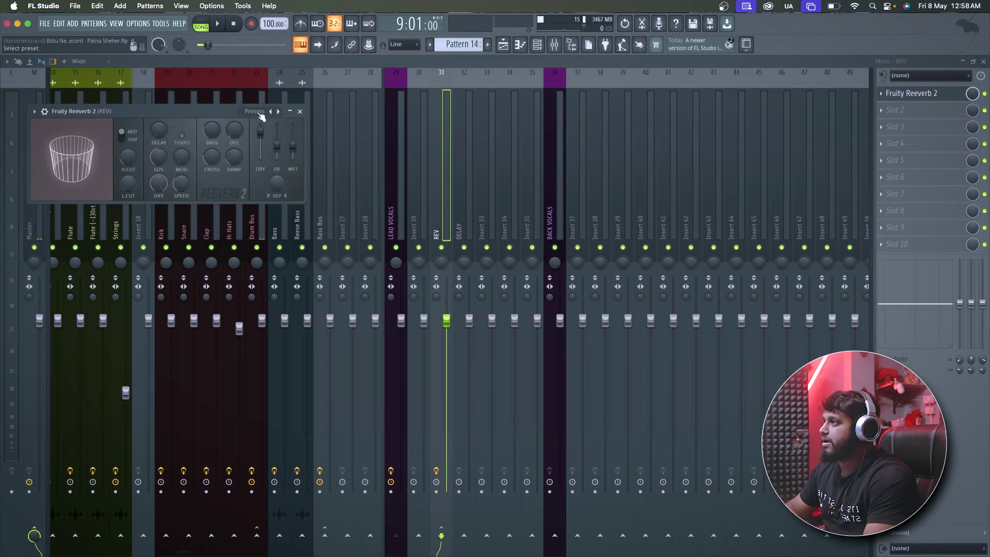
Step: Try The Venue preset in Fruity Reeverb 2 with the dry level pulled fully down, adjusting the wet level during playback
click(279, 112)
click(299, 169)
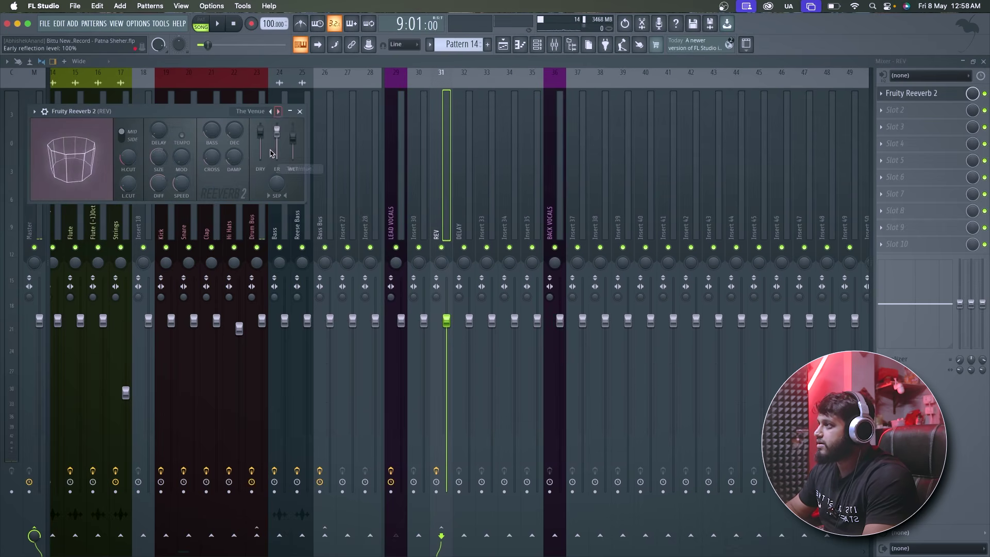
key(space)
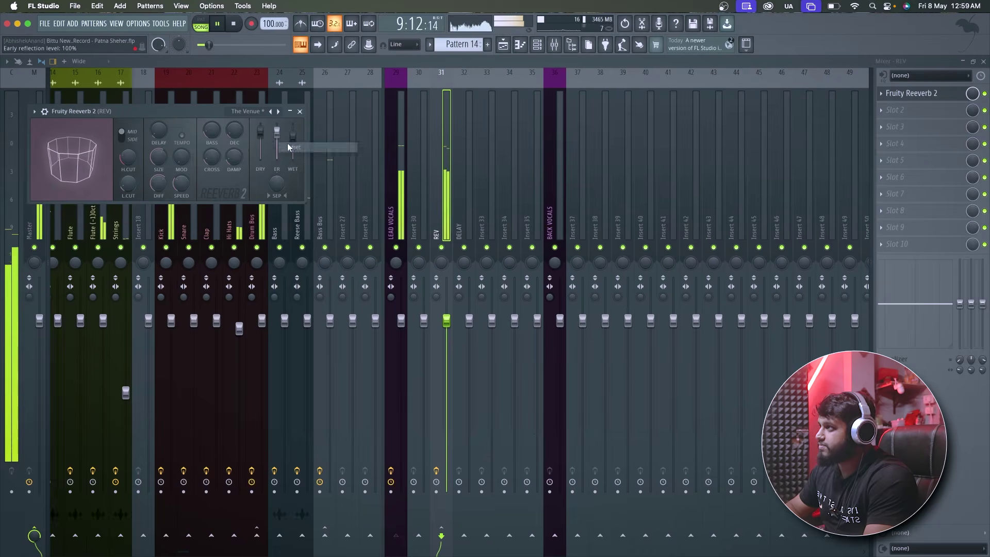
key(space)
drag(261, 132, 260, 158)
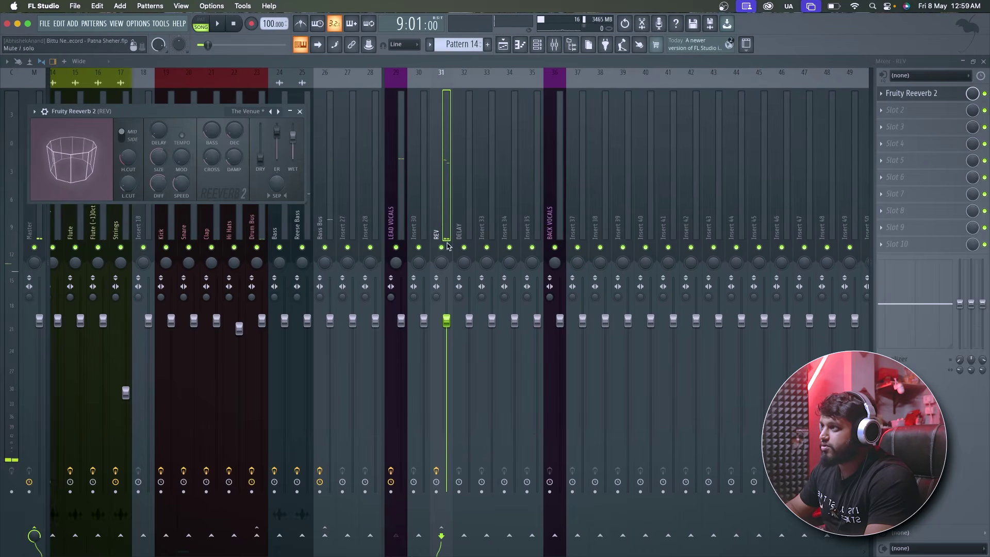
key(space)
drag(292, 137, 292, 145)
right_click(299, 148)
click(275, 134)
right_click(297, 147)
click(309, 155)
key(space)
Step: Load the Small Studio preset in Fruity Reeverb 2, pull the dry level fully down and reset the wet level
right_click(278, 111)
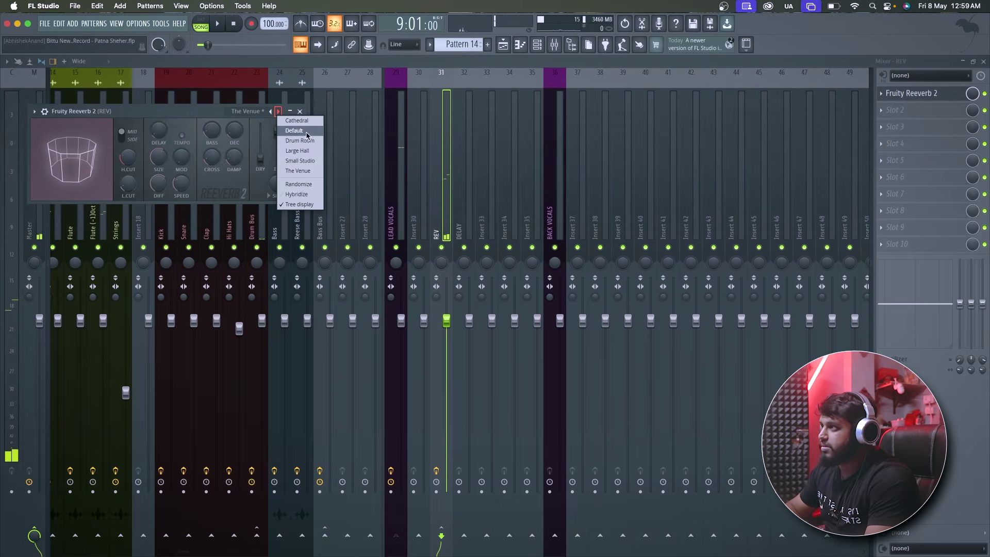
click(300, 160)
key(space)
drag(261, 131, 261, 159)
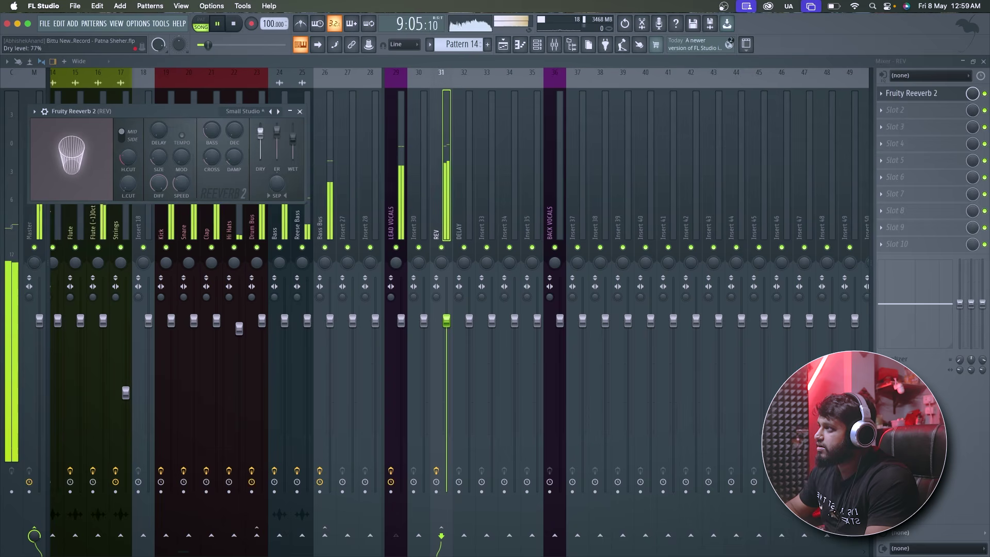
right_click(297, 145)
click(325, 155)
click(301, 113)
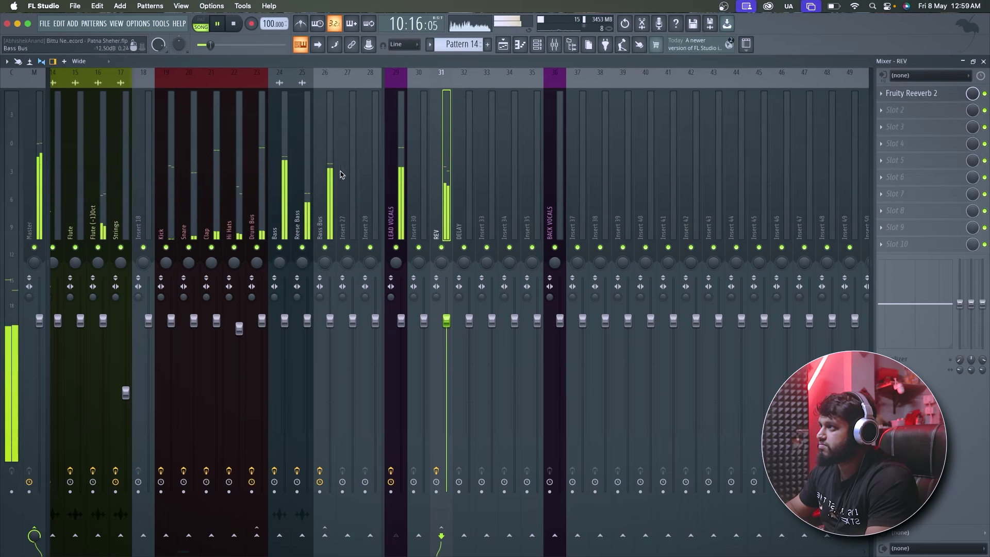
Step: Lower the REV track's volume fader to a bit below the middle of its travel while auditioning the lead vocals
click(387, 212)
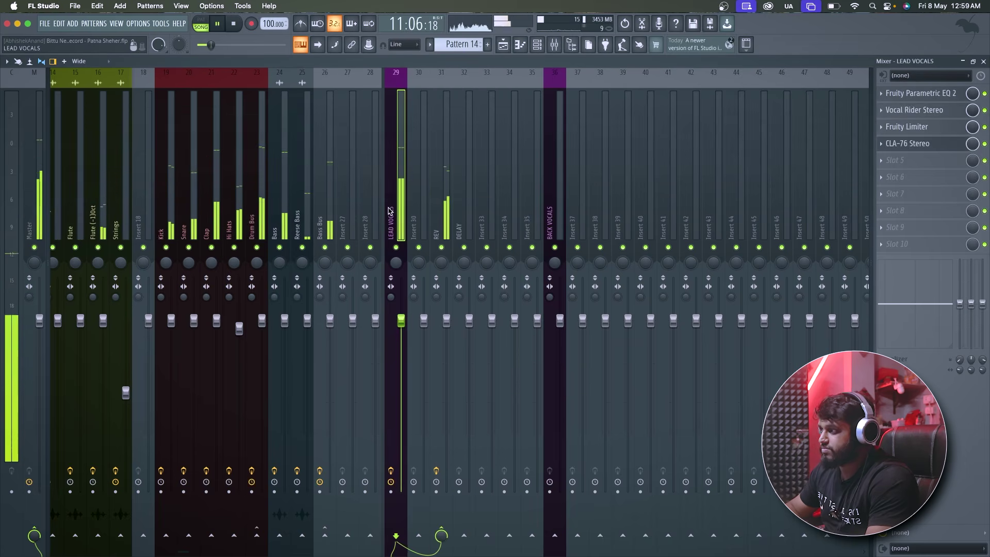
key(space)
click(441, 217)
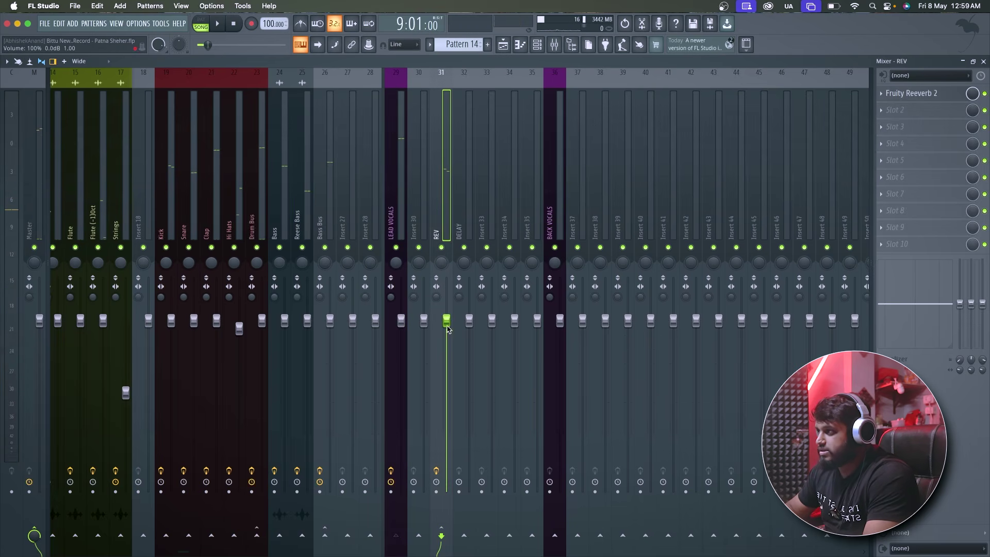
key(space)
drag(447, 462, 447, 415)
key(space)
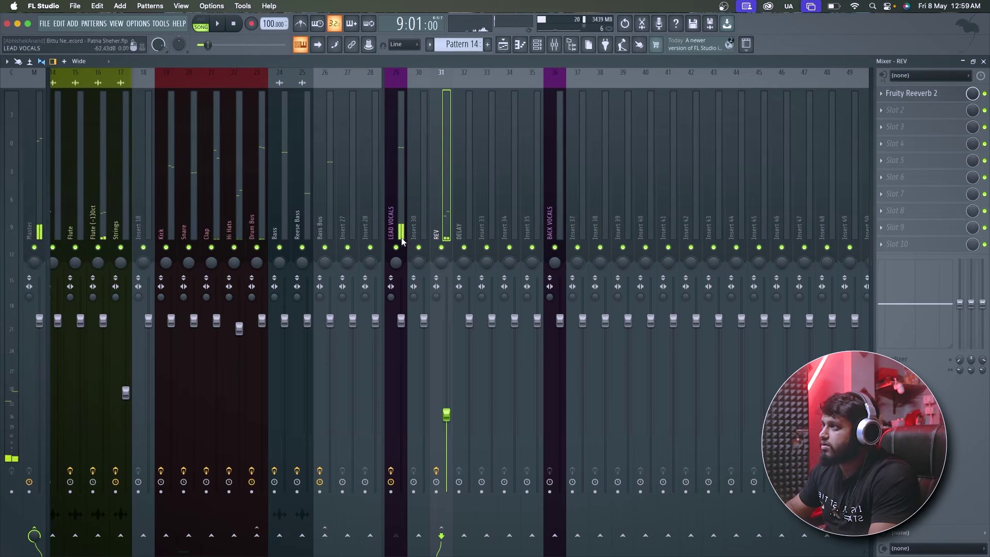
Step: Add Fruity Parametric EQ 2 after the reverb on REV and make band 1 a high-pass cutting up to the mids
click(928, 115)
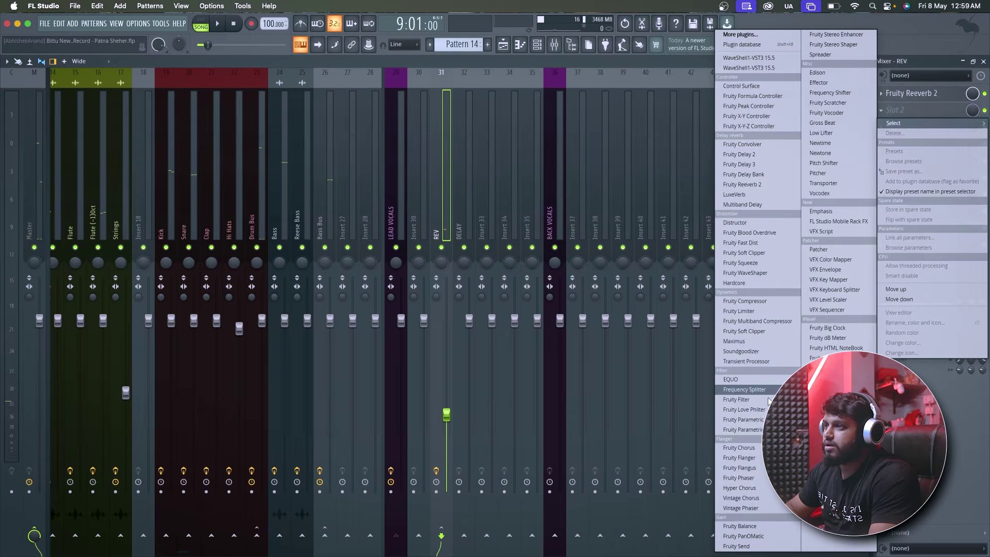
click(752, 287)
right_click(92, 212)
mouse_move(112, 238)
click(136, 269)
drag(91, 212, 160, 212)
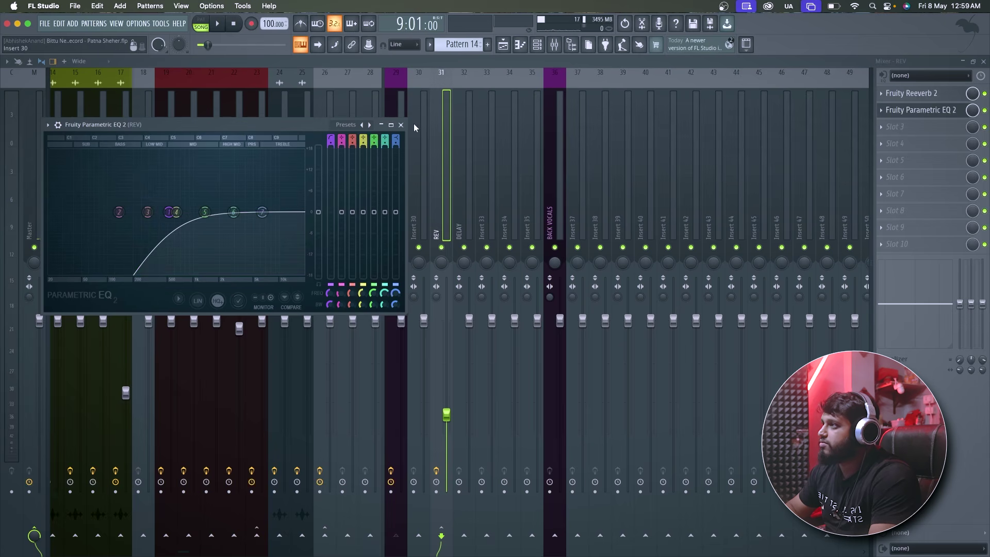
Step: Add Fruity Peak Controller in slot 5 of LEAD VOCALS and raise its peak base level to about 41%
click(401, 124)
click(398, 170)
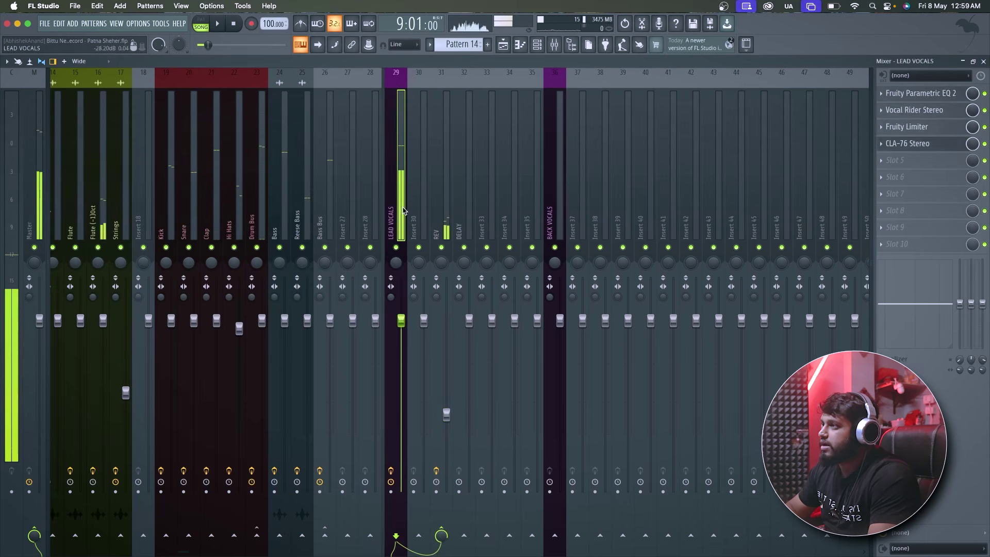
click(902, 176)
click(756, 33)
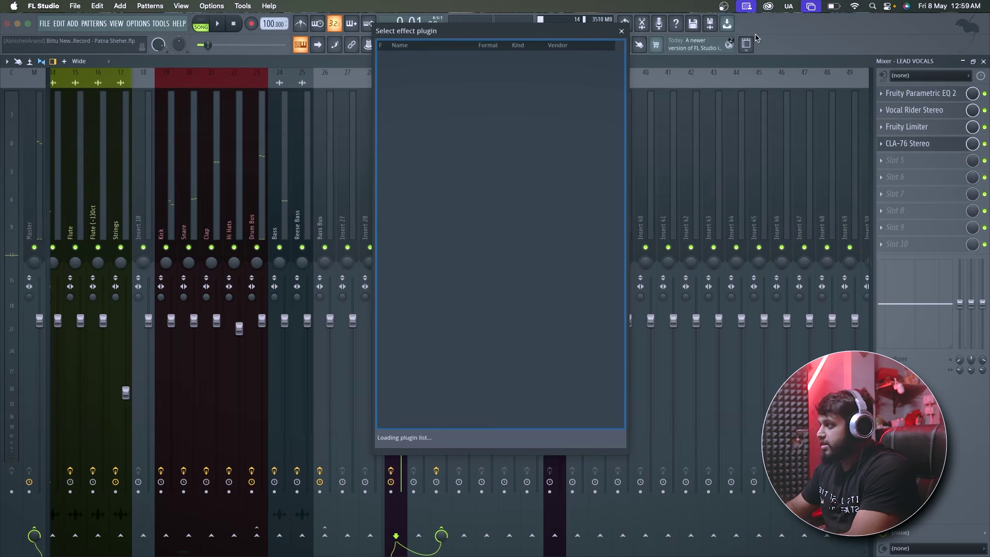
text(PEAK)
double_click(516, 66)
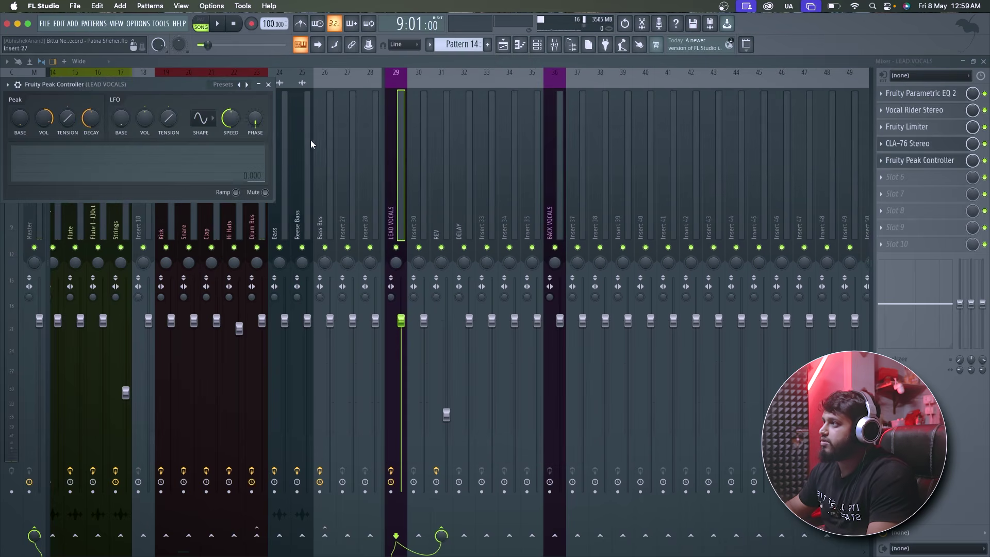
drag(84, 84, 199, 115)
drag(134, 149, 134, 137)
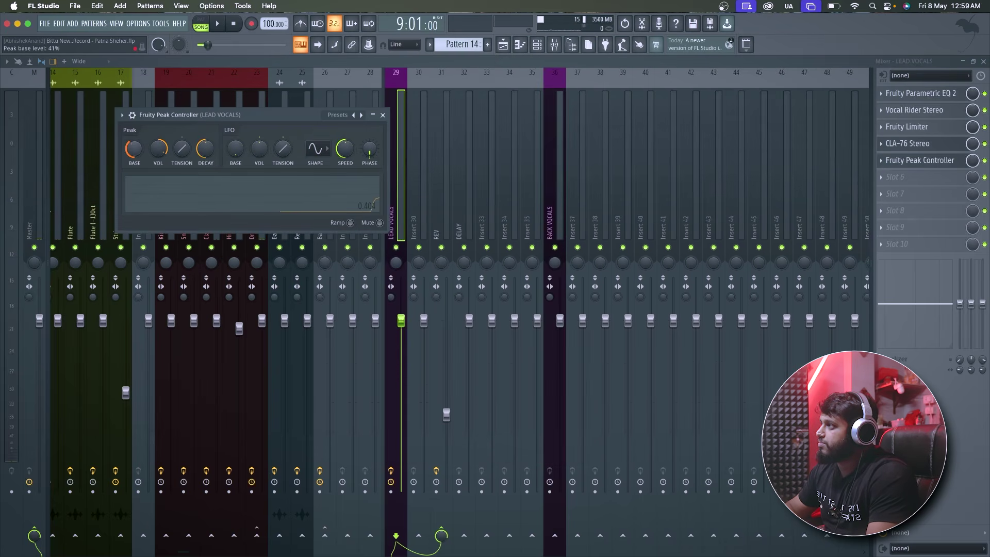
Step: Link the wet level of Fruity Reeverb 2 on REV to Fruity Peak Controller - Peak, choosing another mapping formula than Input
click(382, 114)
click(441, 194)
click(920, 109)
click(921, 110)
click(911, 93)
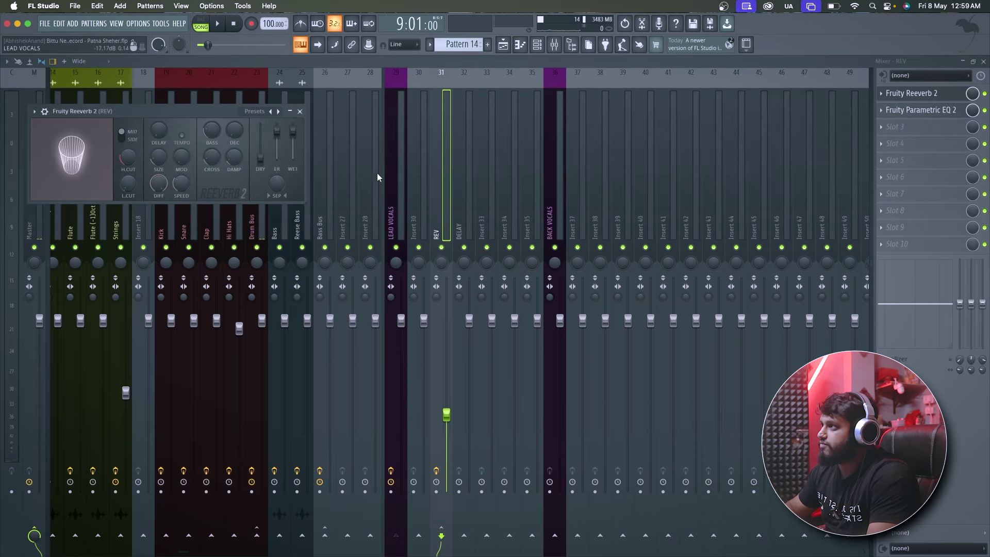
right_click(293, 135)
click(322, 244)
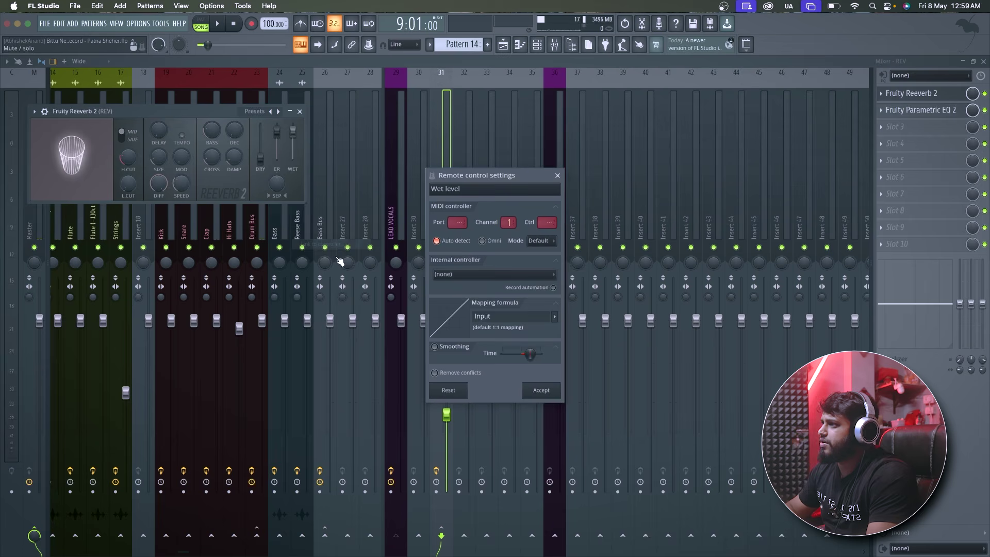
click(554, 275)
click(509, 321)
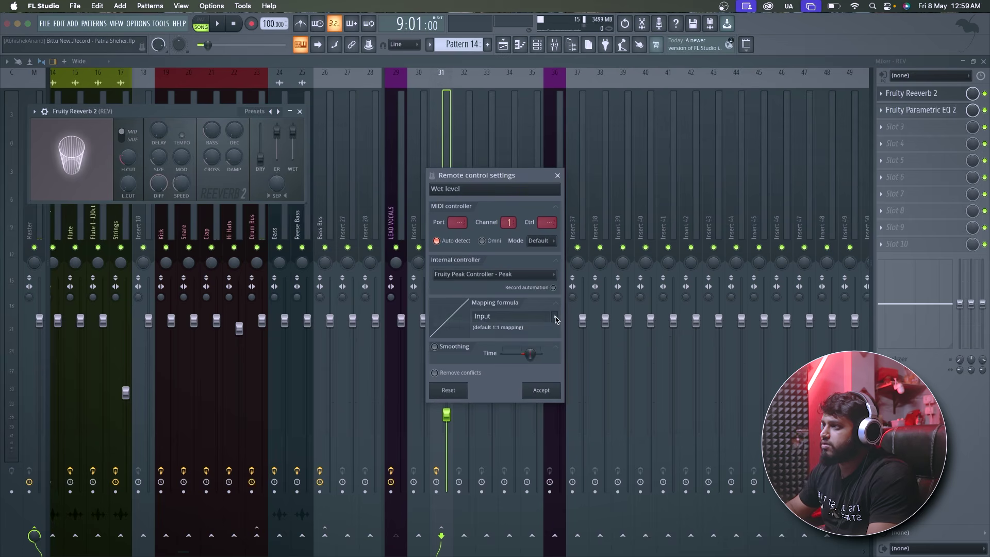
click(555, 317)
click(569, 346)
click(541, 390)
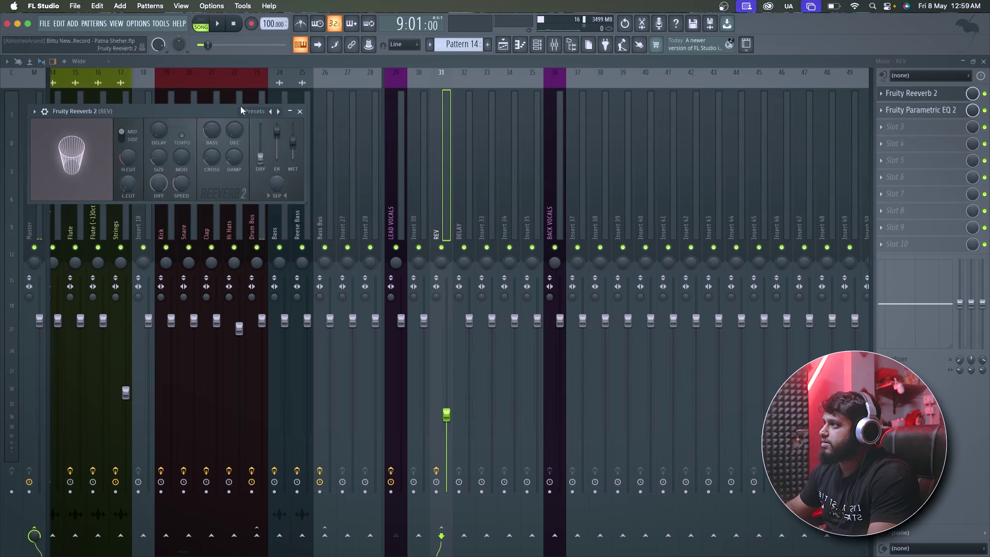
Step: Raise the REV fader to slightly below 81% during playback and send LEAD VOCALS to the DELAY track
key(space)
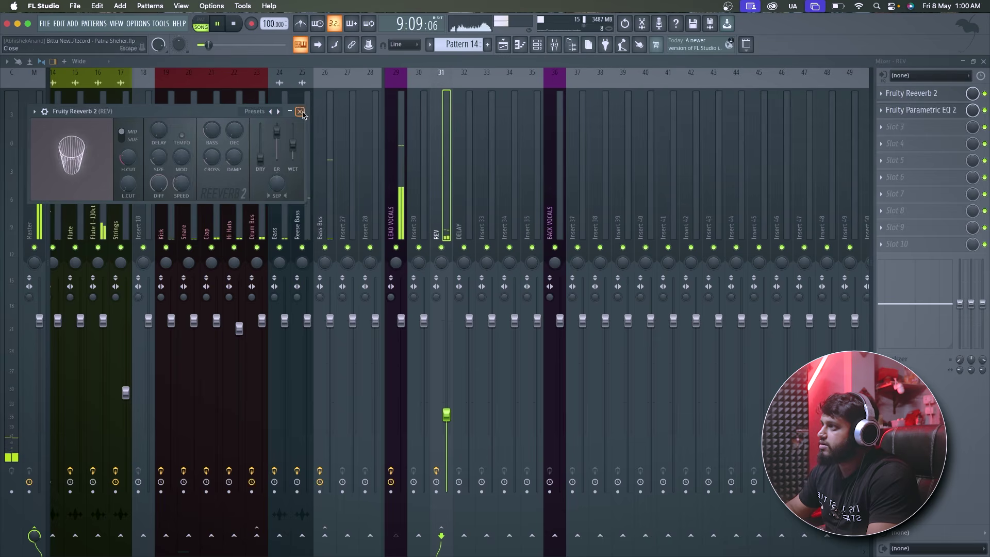
click(910, 92)
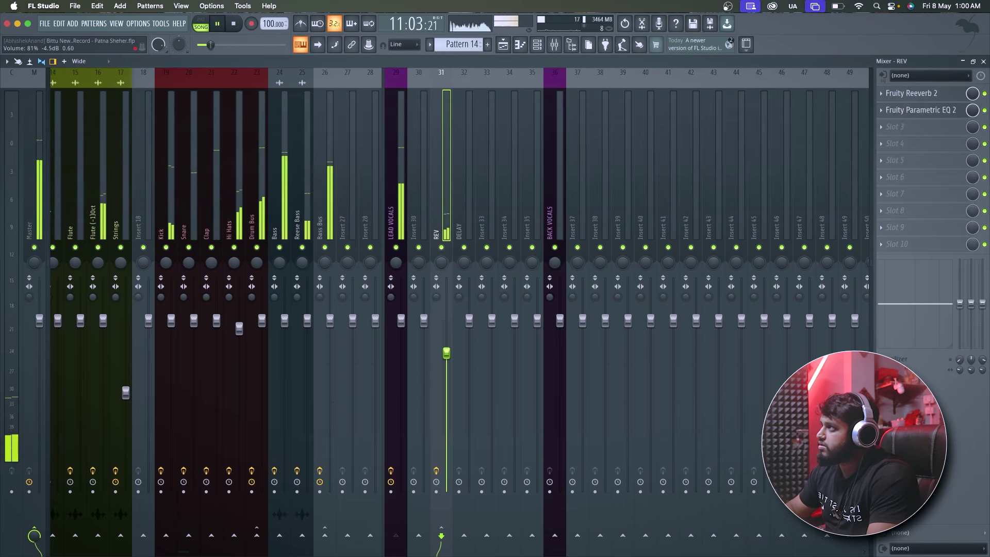
click(403, 216)
key(space)
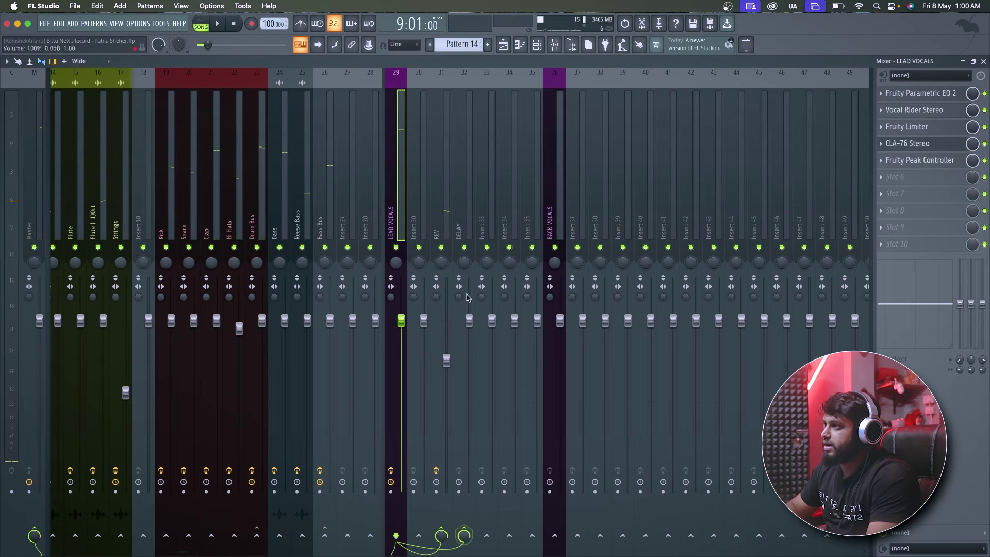
Step: Load Fruity Delay Bank into slot 1 of the DELAY track
click(461, 221)
click(898, 93)
click(752, 36)
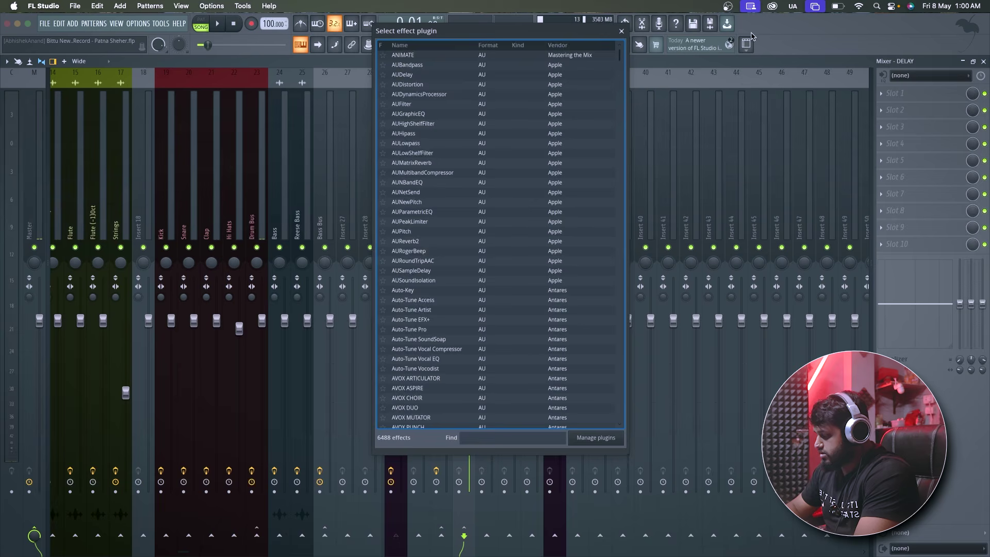
text(DELA)
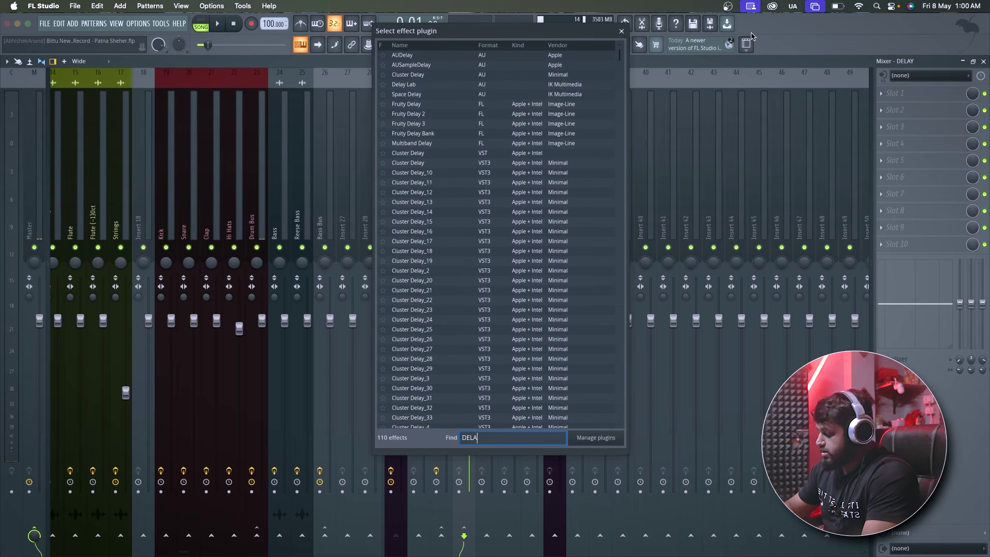
text(Y B)
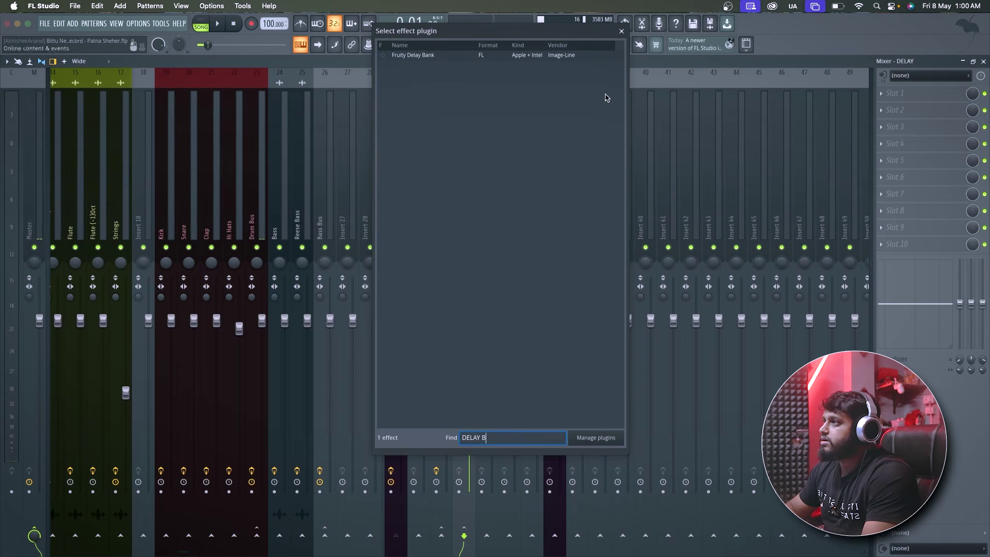
click(546, 56)
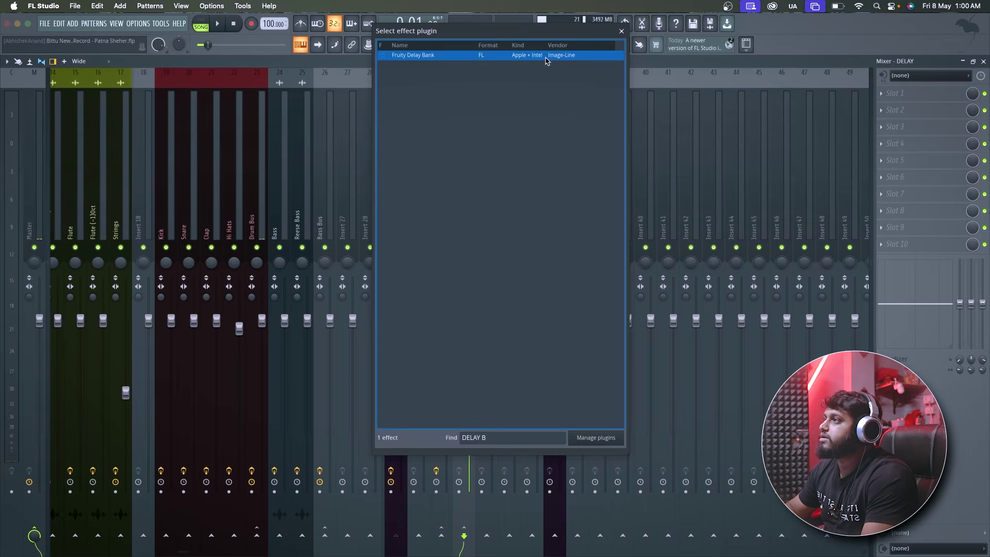
double_click(545, 56)
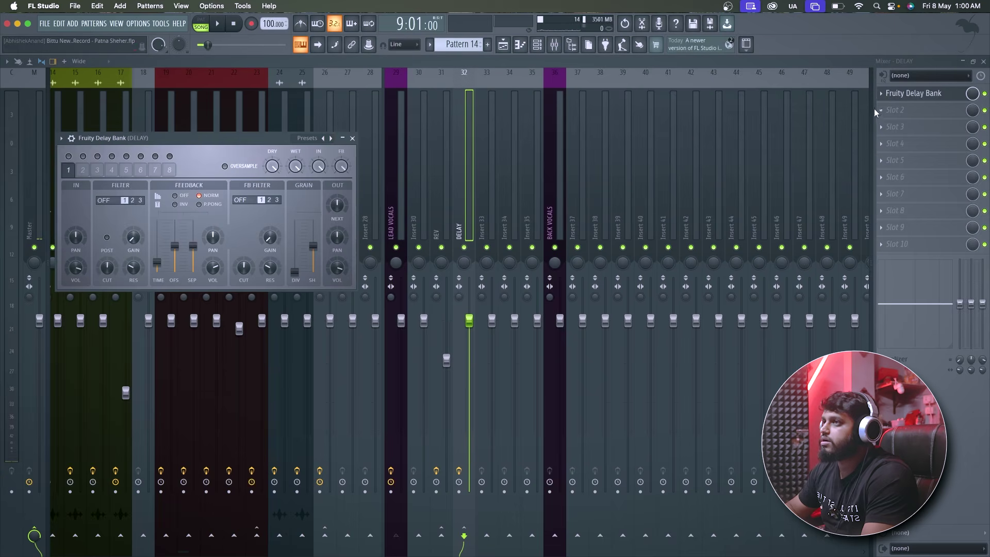
Step: Replace Fruity Delay Bank on the DELAY track with Fruity Delay 3
click(882, 93)
mouse_move(898, 106)
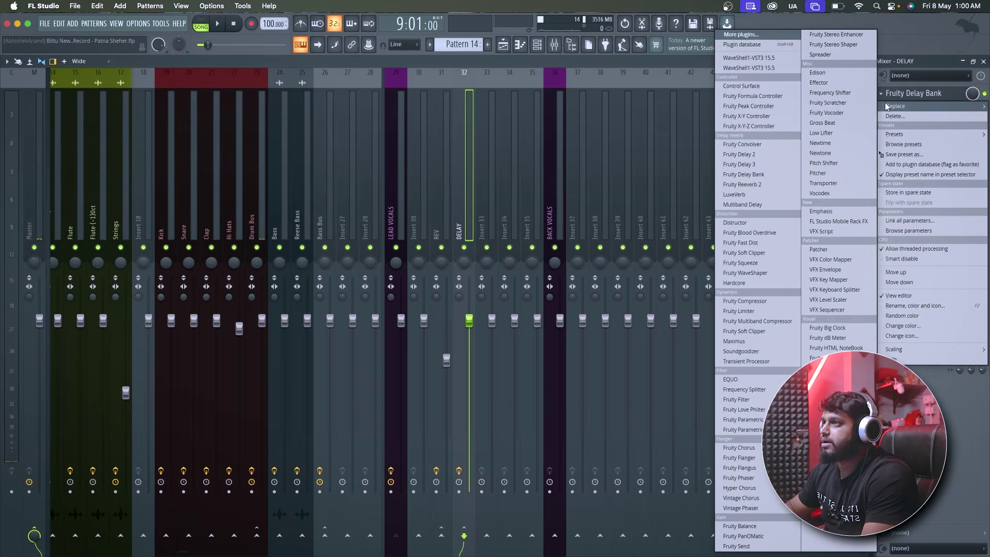
click(741, 34)
text(DEAL)
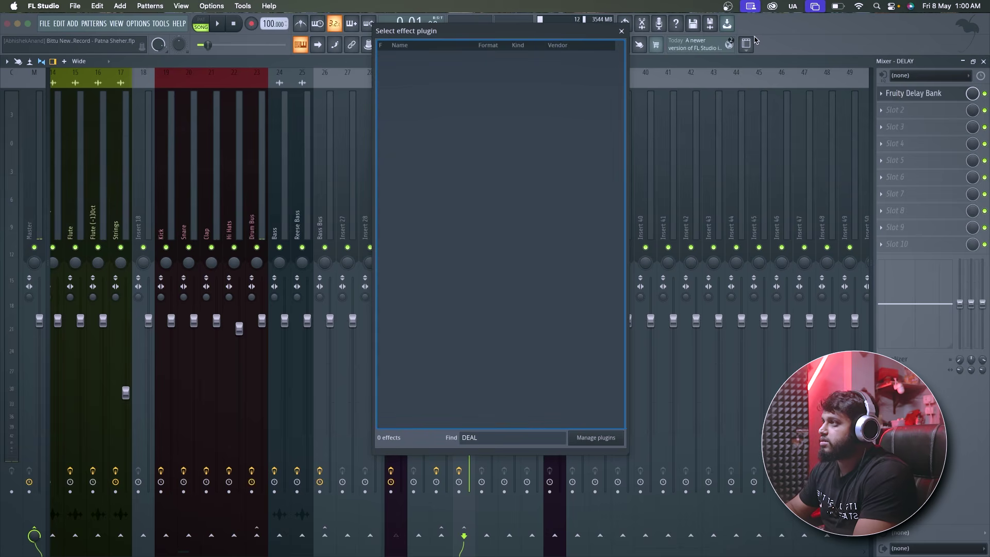
text(DEL)
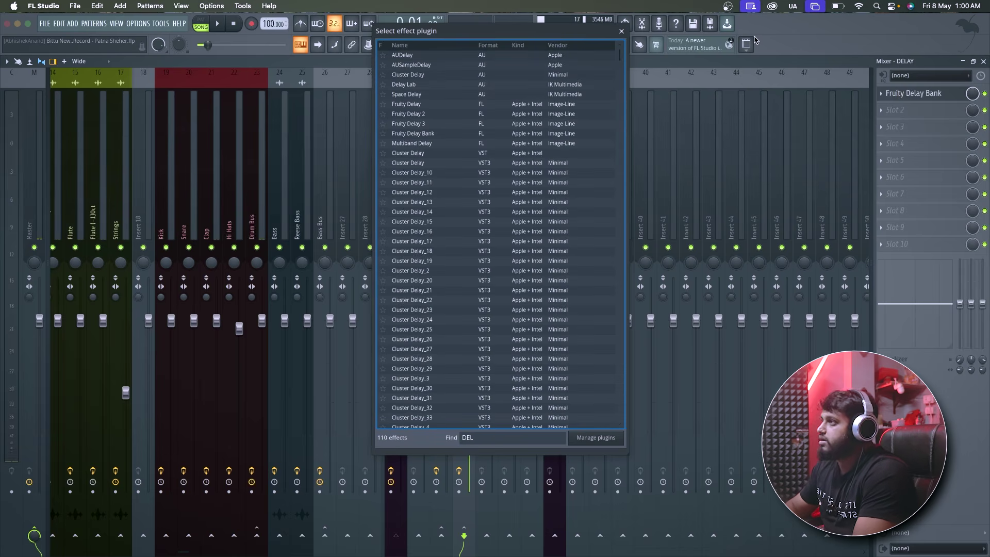
text(AY 3)
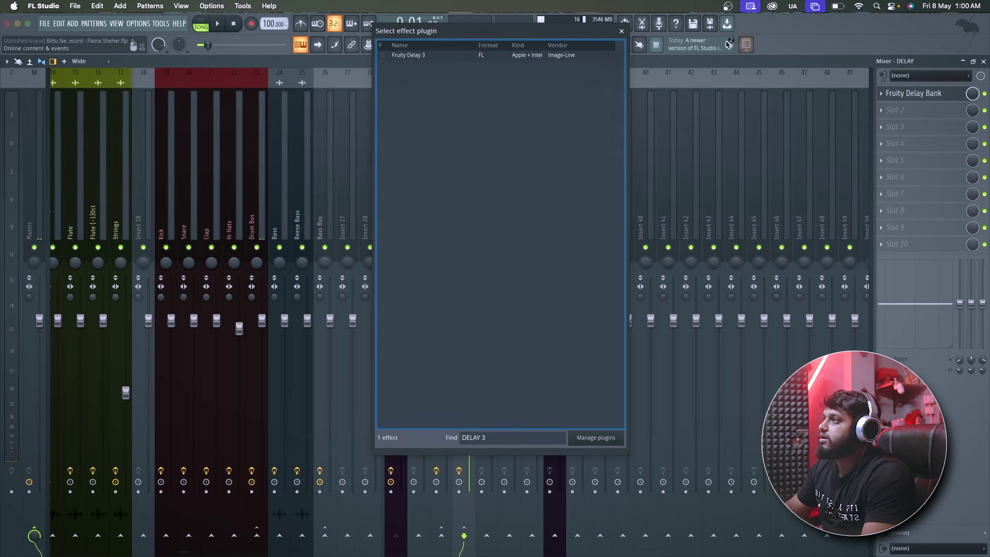
double_click(504, 55)
drag(240, 130, 656, 137)
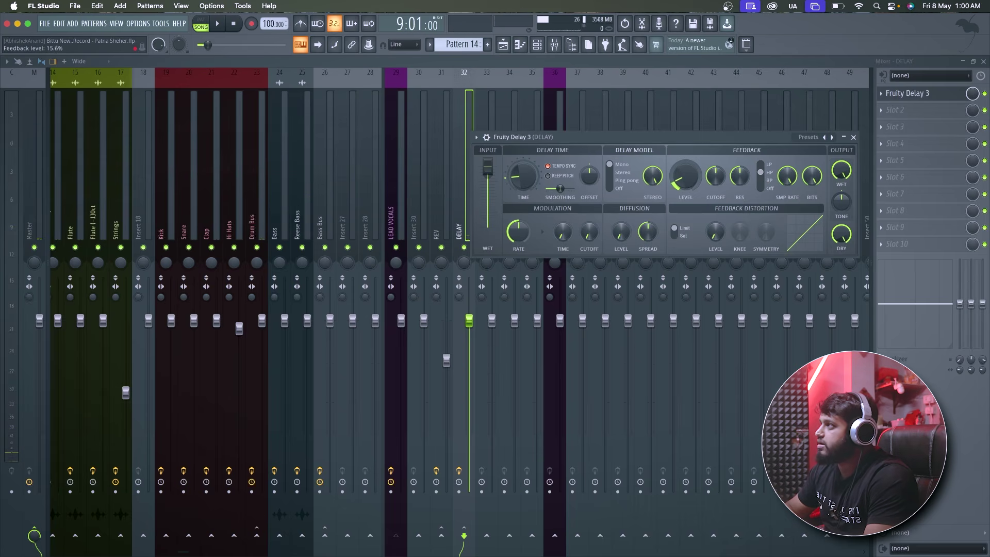
Step: Set Fruity Delay 3's delay model to Stereo and its output dry level to 0%
click(615, 176)
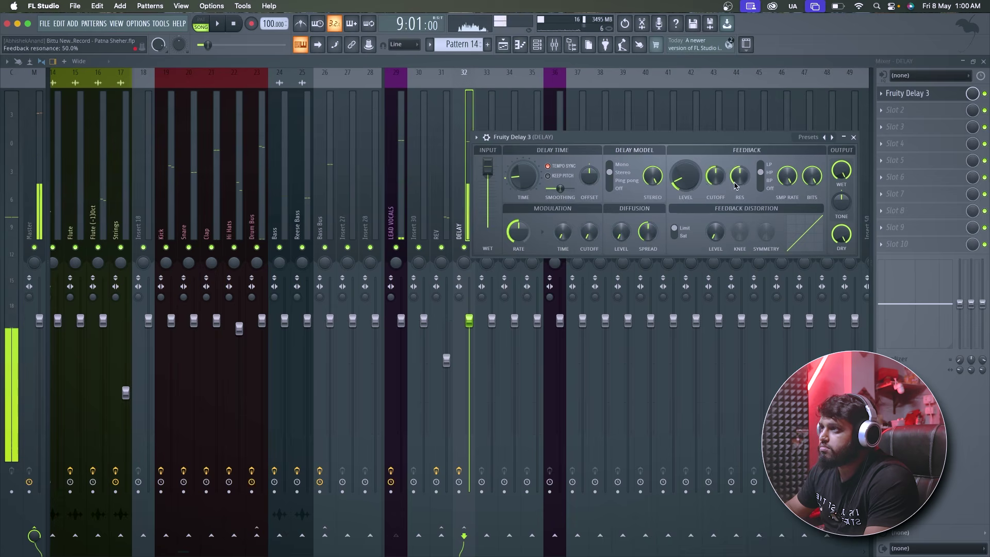
drag(711, 143, 652, 156)
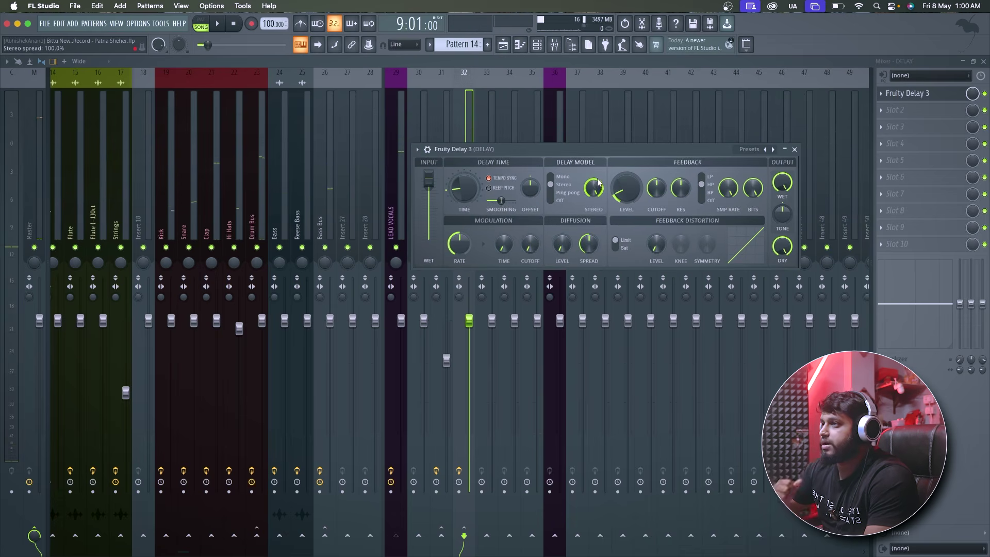
drag(783, 246, 783, 289)
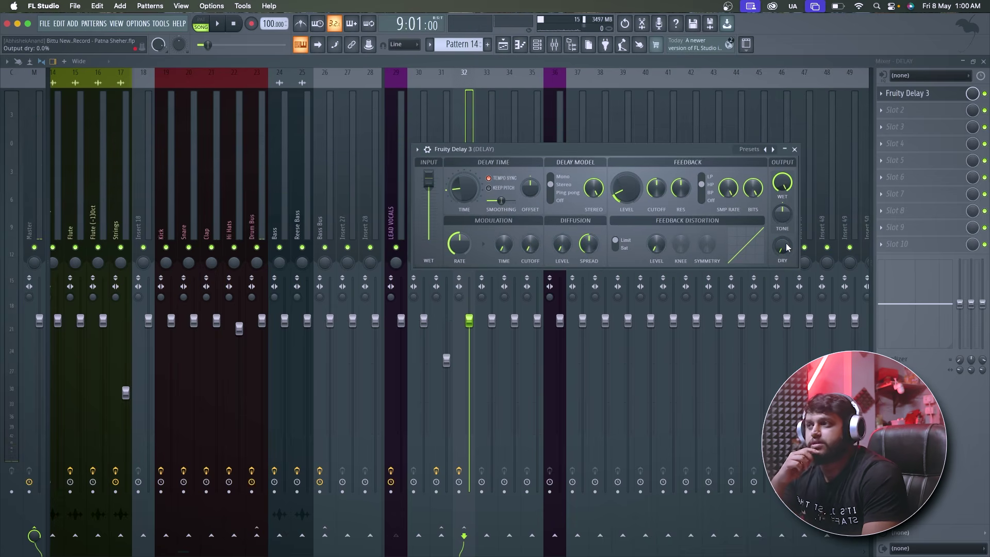
drag(563, 149, 619, 134)
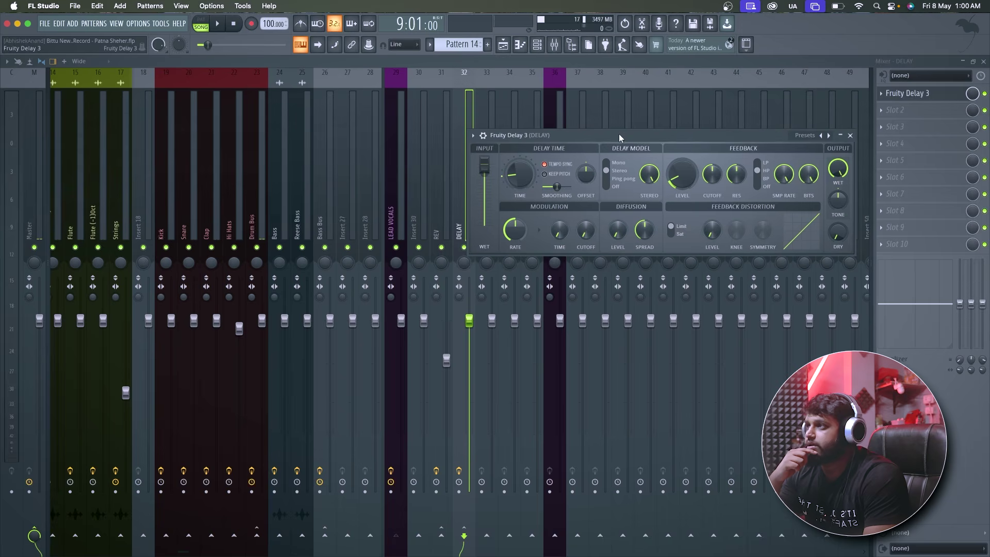
Step: Audition the vocal delay during playback, increasing the delay time slightly and lowering the output wet and feedback levels
key(space)
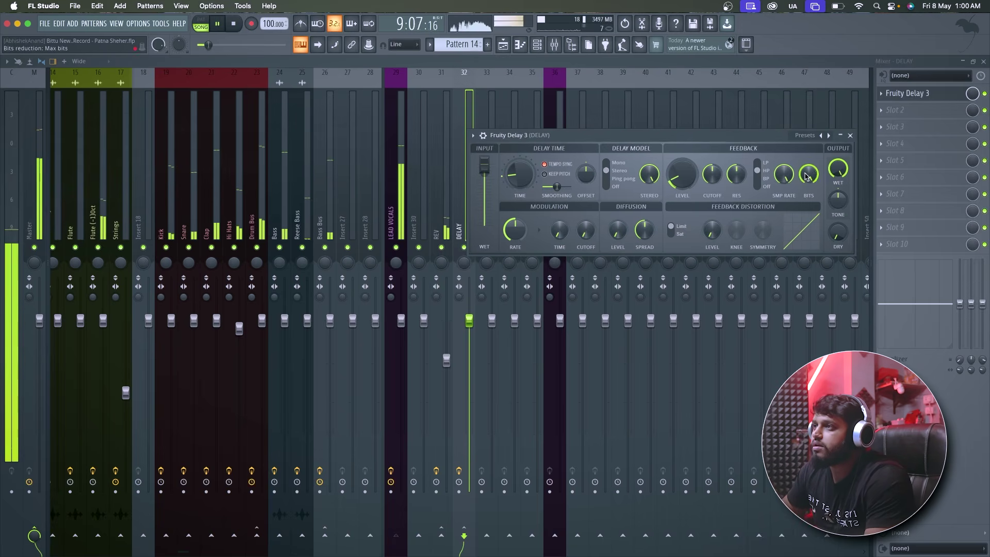
key(space)
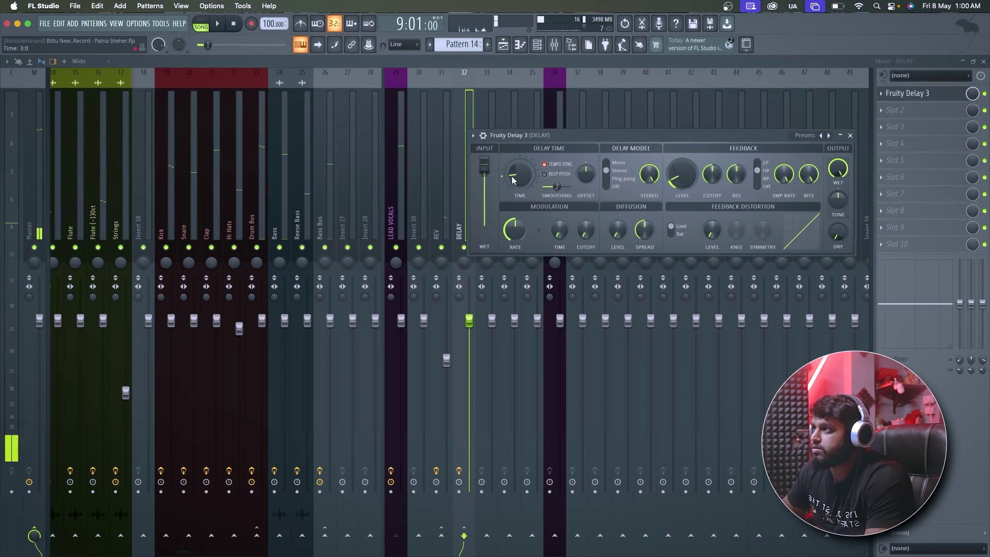
key(space)
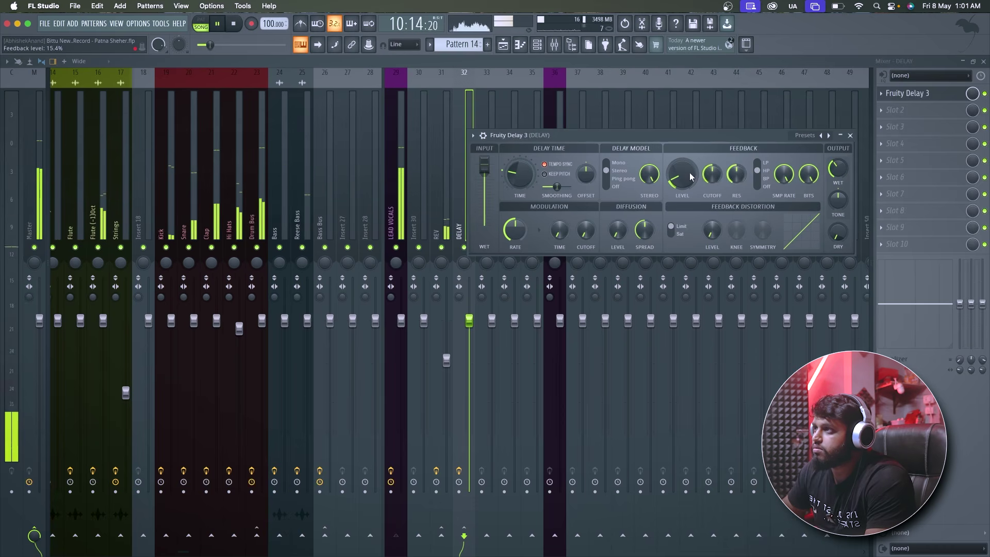
key(space)
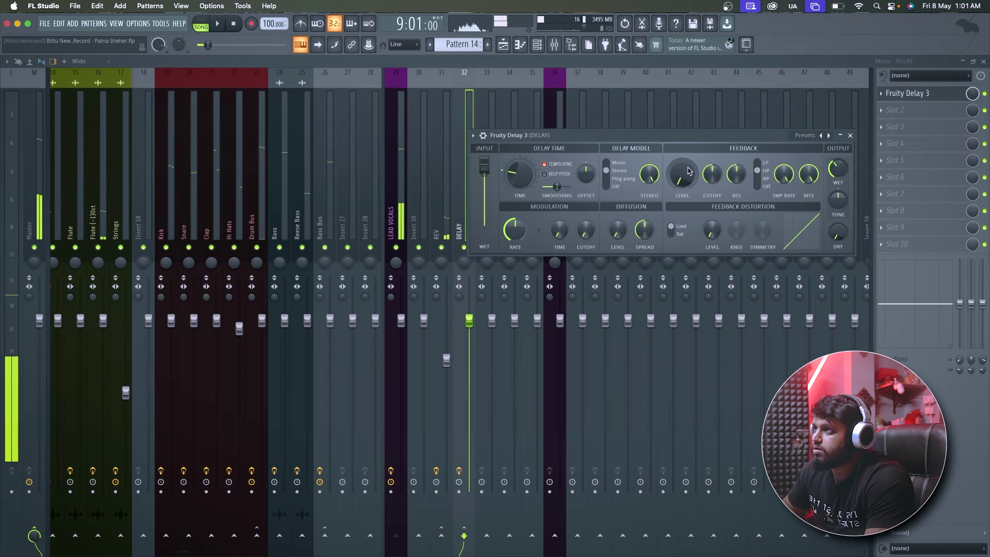
Step: Fine-tune the delay's feedback level over repeated playback and bring the output wet level to 100%
key(space)
key(space)
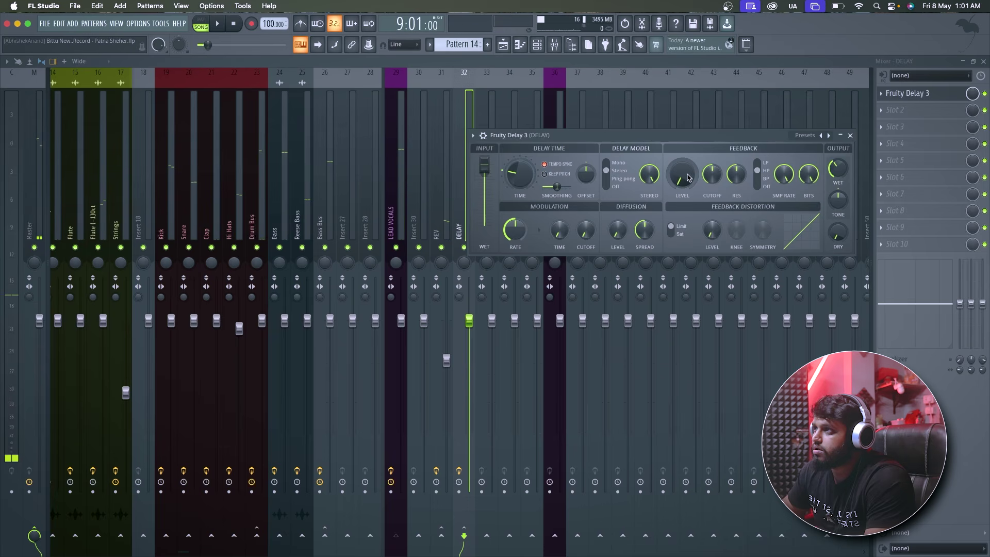
key(space)
key(space)
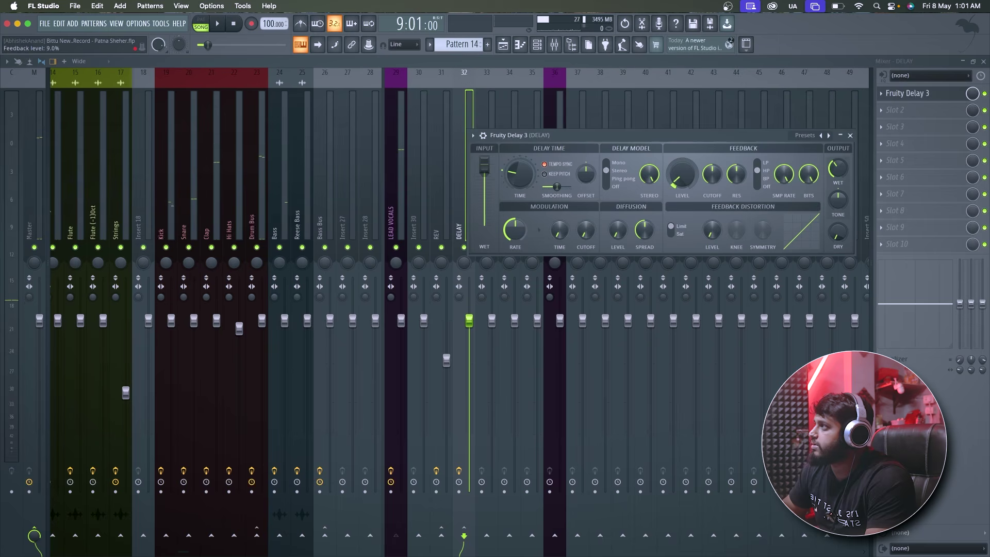
key(space)
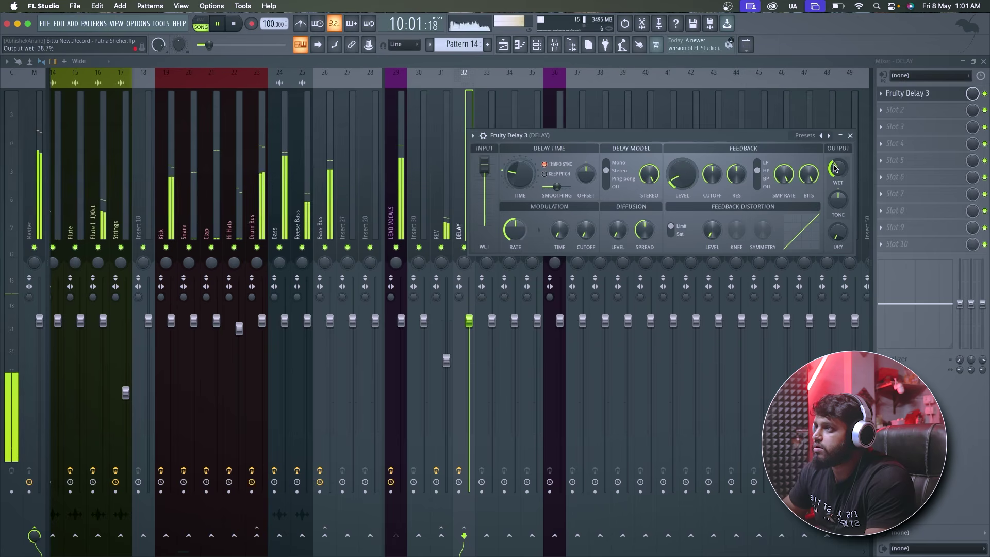
key(space)
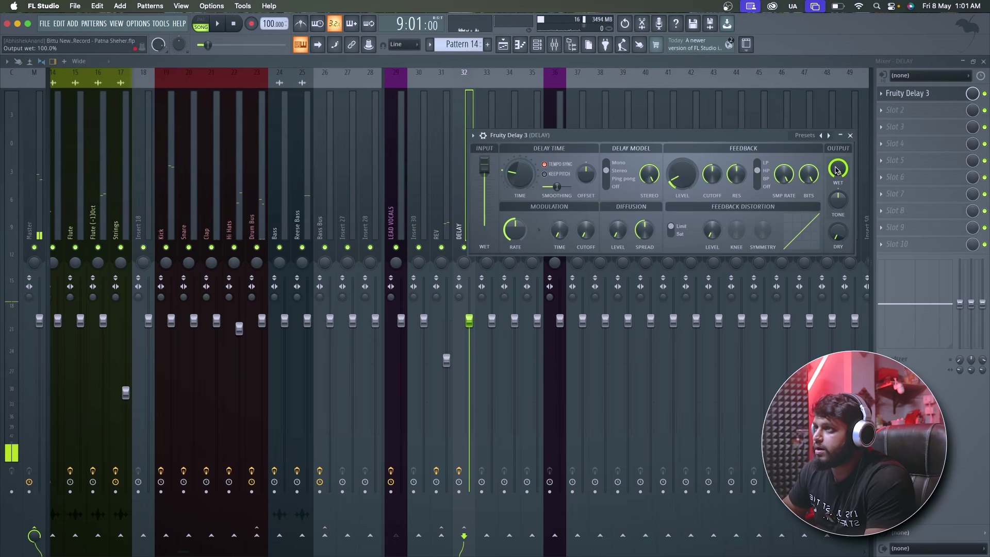
Step: Link Fruity Delay 3's output wet level to the Fruity Peak Controller's Peak signal, using a preset mapping formula instead of the default 1:1
right_click(837, 170)
click(880, 272)
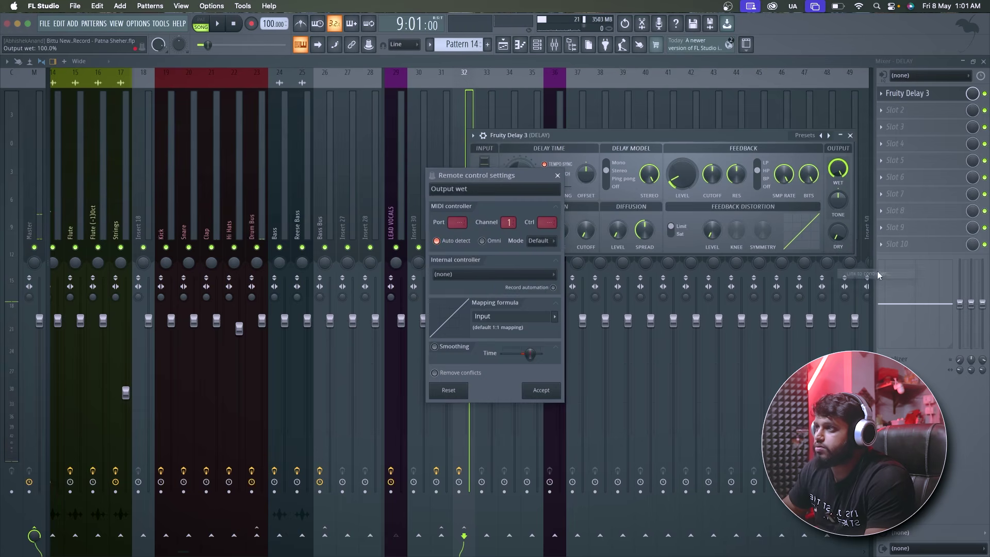
click(503, 277)
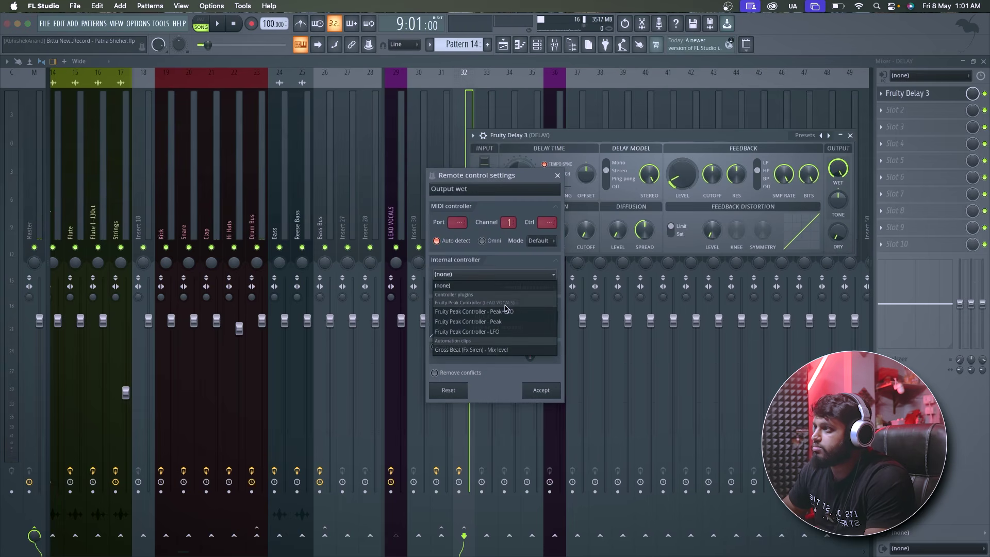
click(492, 321)
click(556, 318)
click(573, 346)
click(541, 390)
key(space)
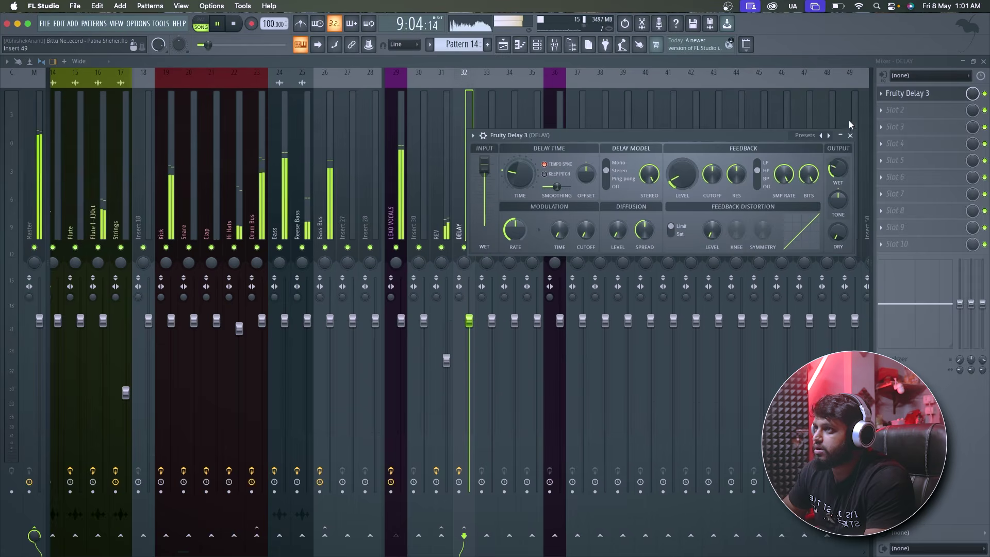
click(474, 335)
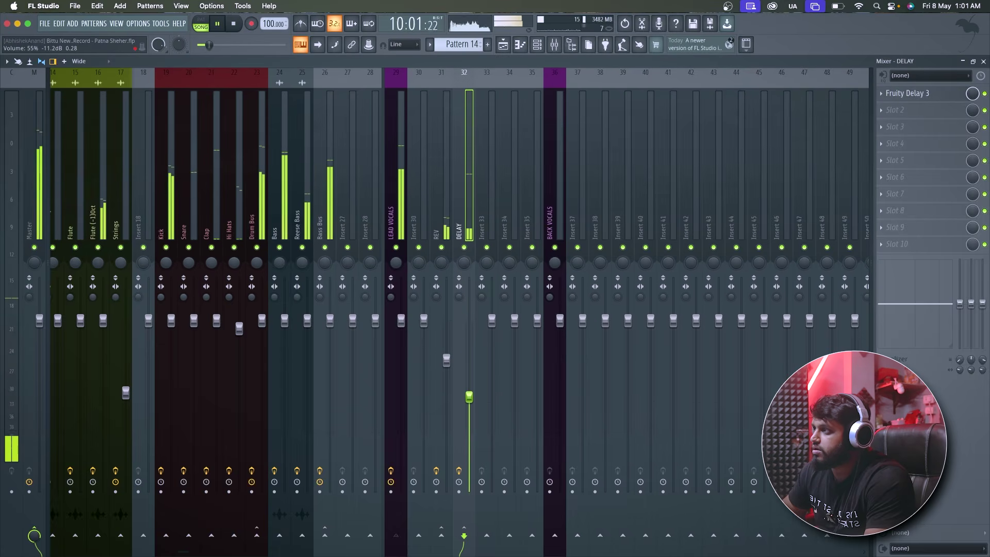
key(space)
right_click(467, 394)
click(506, 387)
key(space)
key(space)
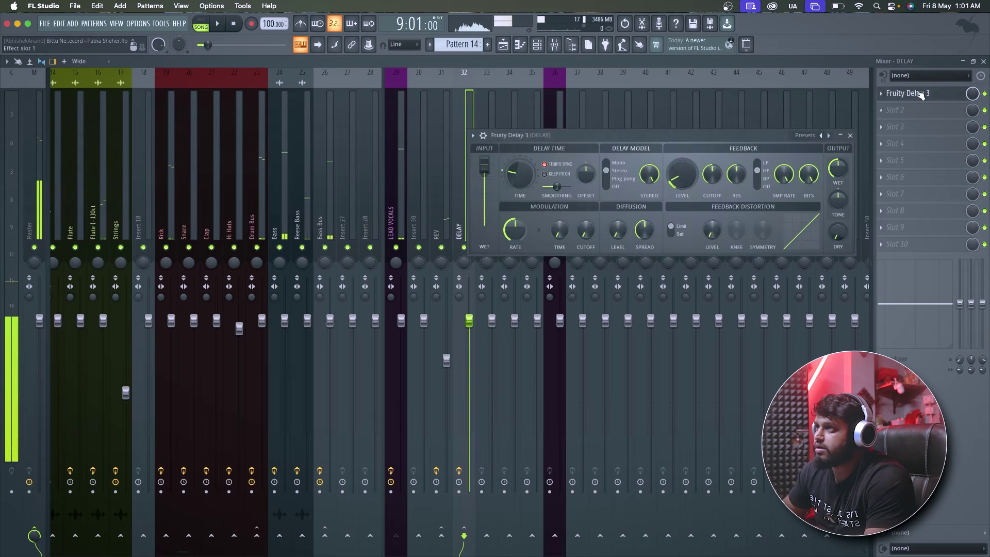
Step: Close Fruity Delay 3 and lower the DELAY track's volume during playback to somewhat below 54%
click(850, 136)
key(space)
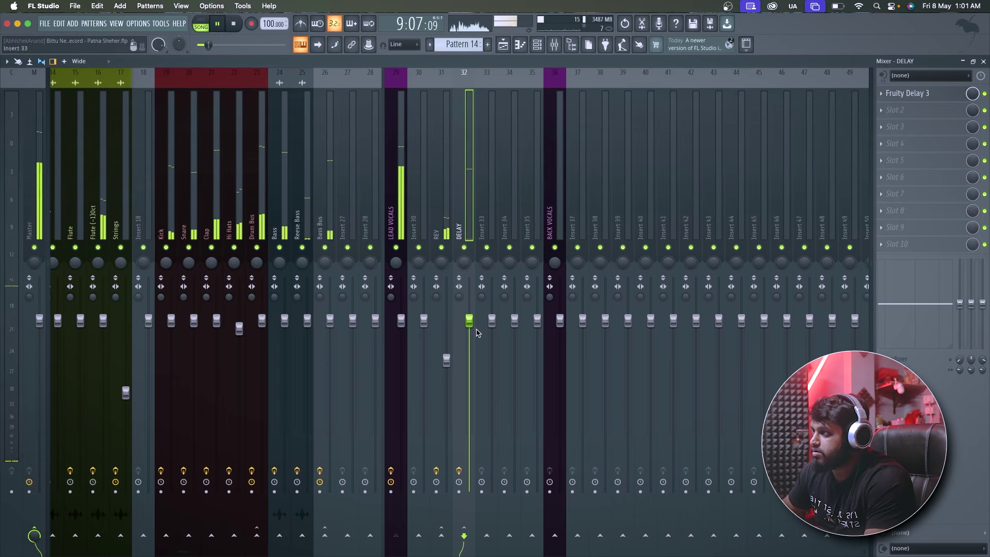
drag(471, 326, 469, 399)
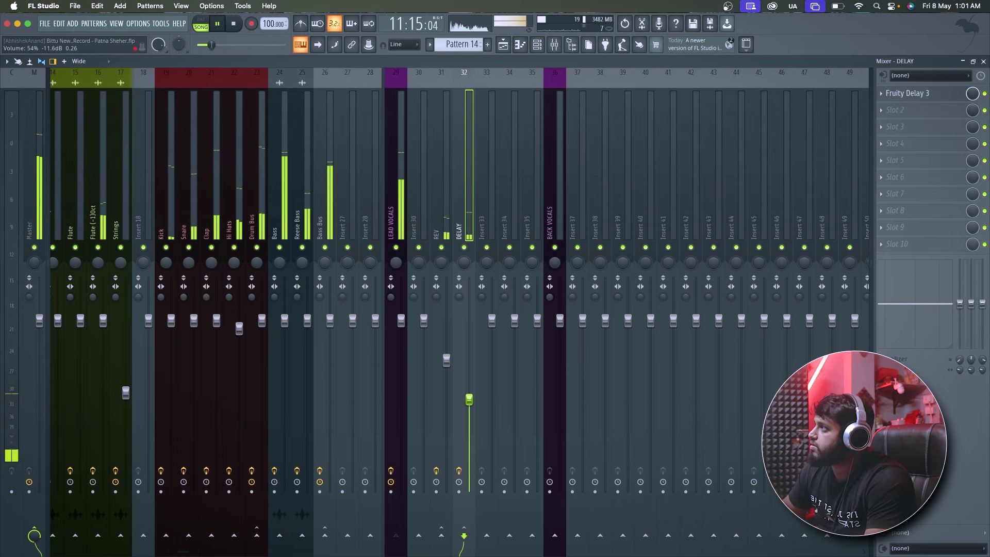
drag(470, 408, 470, 423)
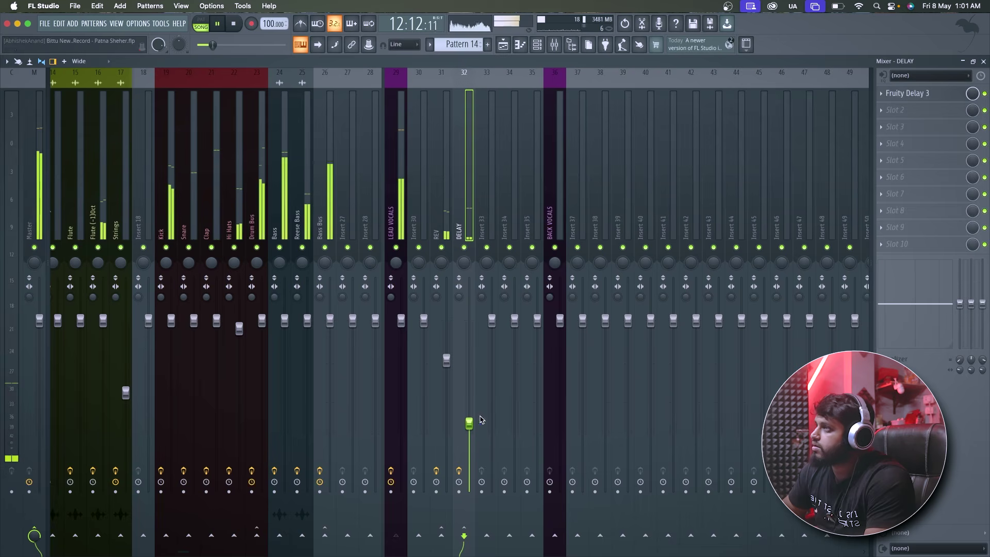
Step: Audition Fruity Delay 3's delay time and set its feedback cutoff to about 900 Hz over repeated playback
click(907, 93)
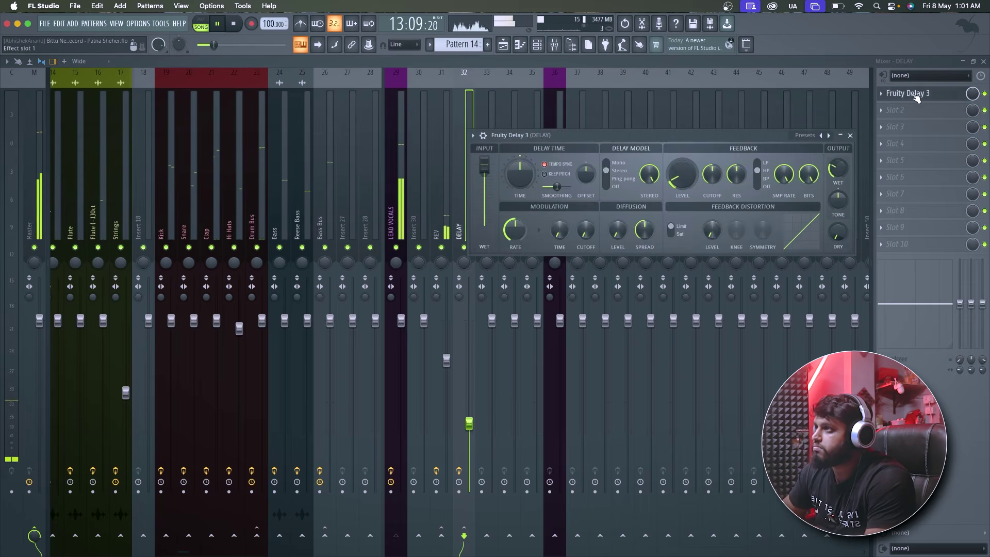
drag(520, 174, 520, 193)
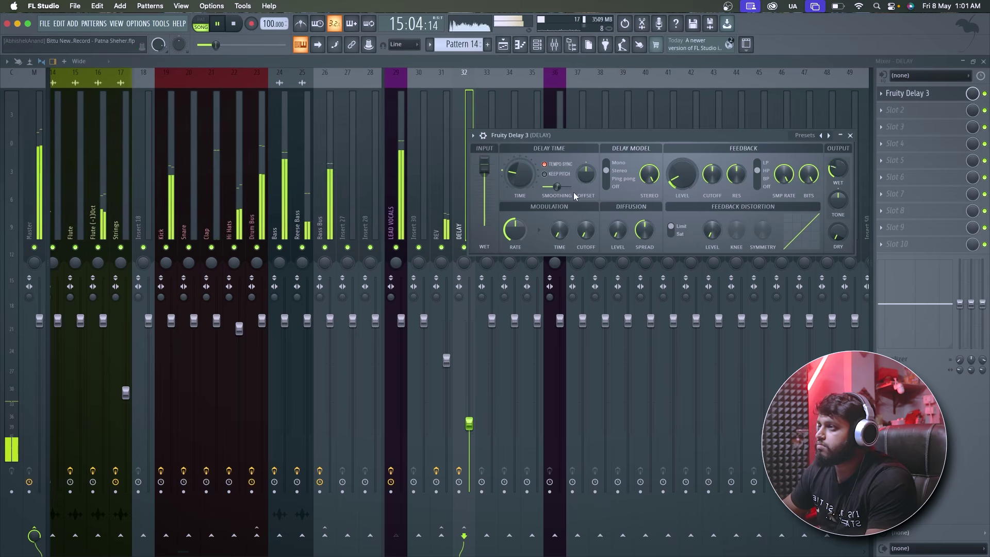
drag(721, 176, 720, 154)
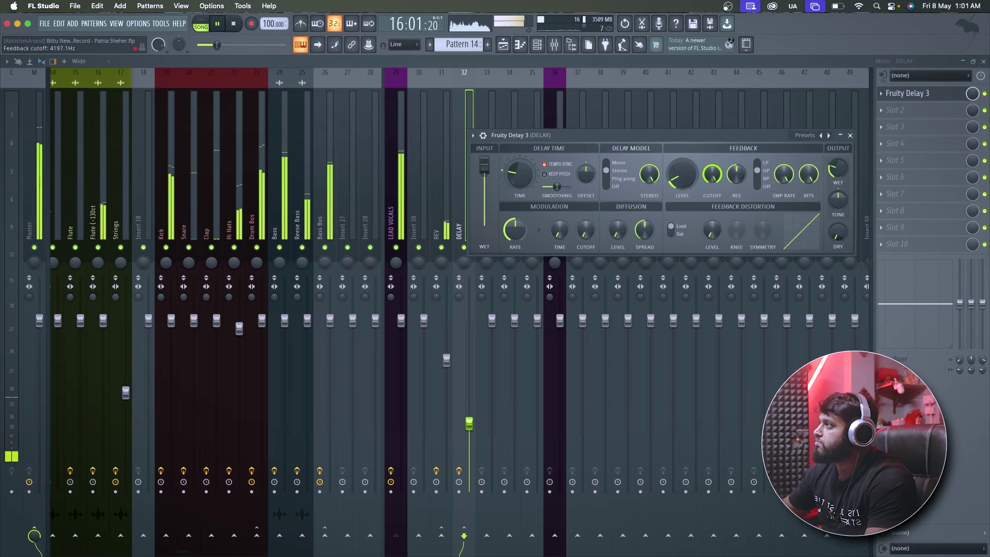
key(space)
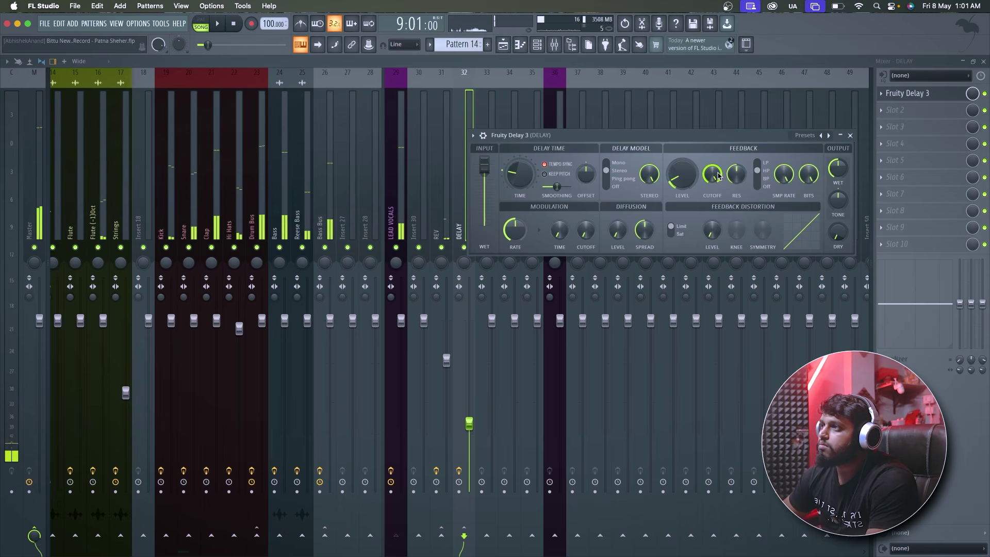
key(space)
key(space)
key(space)
key(space)
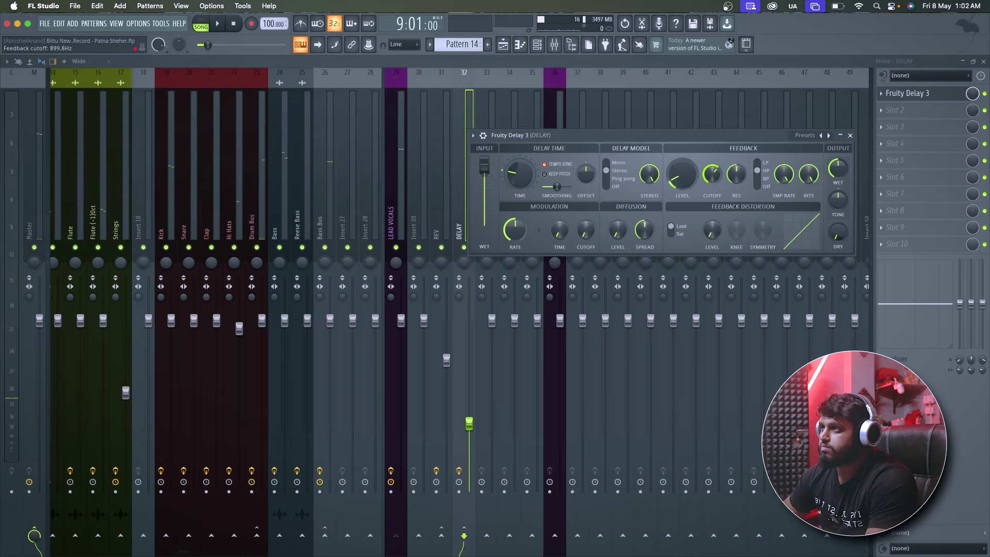
Step: Switch the delay's feedback filter off and try a stereo spread of about 20.9% during playback
click(767, 186)
key(space)
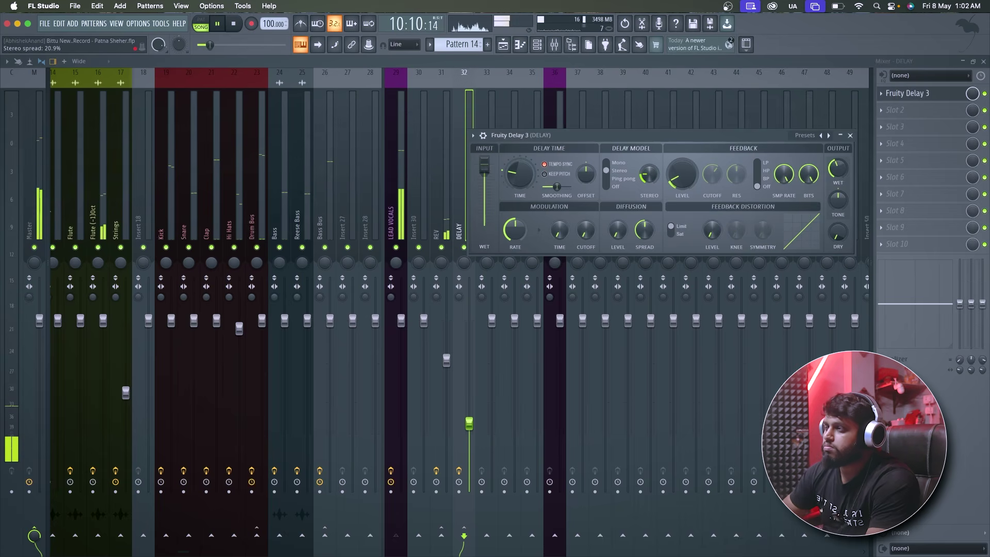
drag(640, 177, 640, 155)
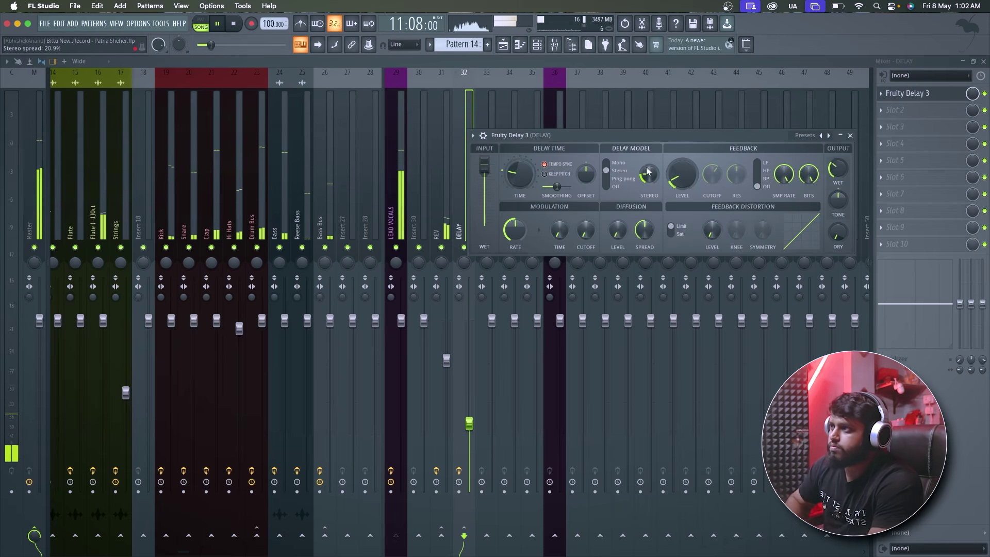
Step: Set the delay time offset to about -4.4% and audition the delay over repeated playback
key(space)
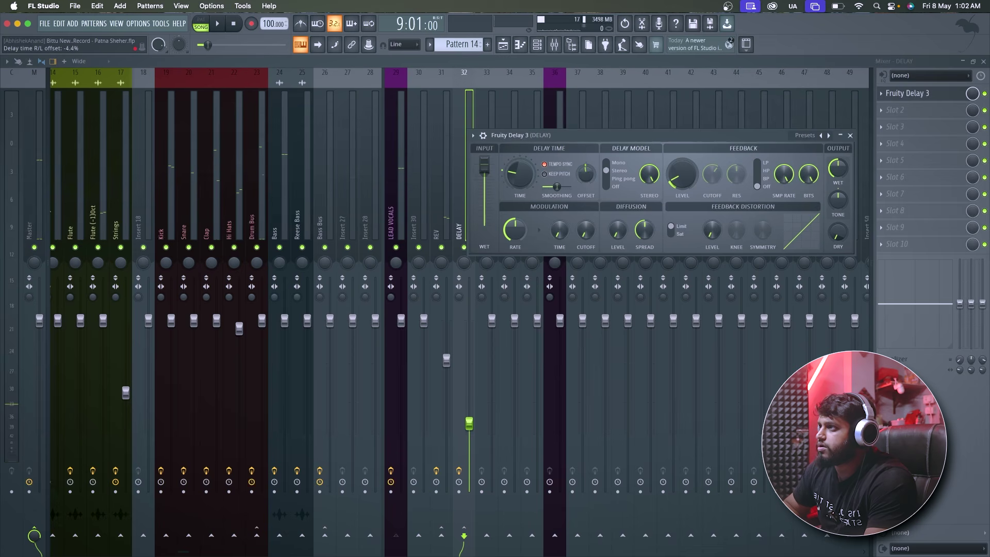
key(space)
key(space)
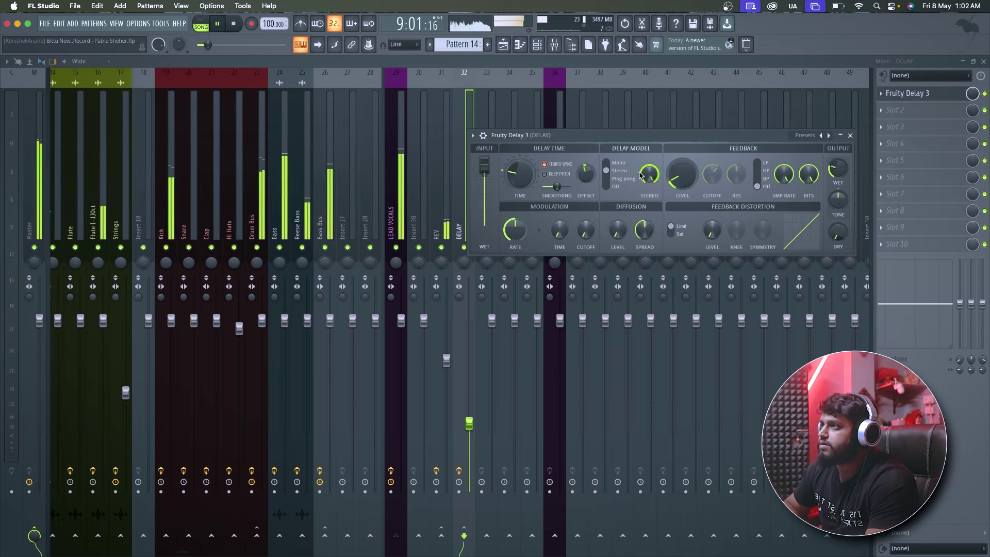
key(space)
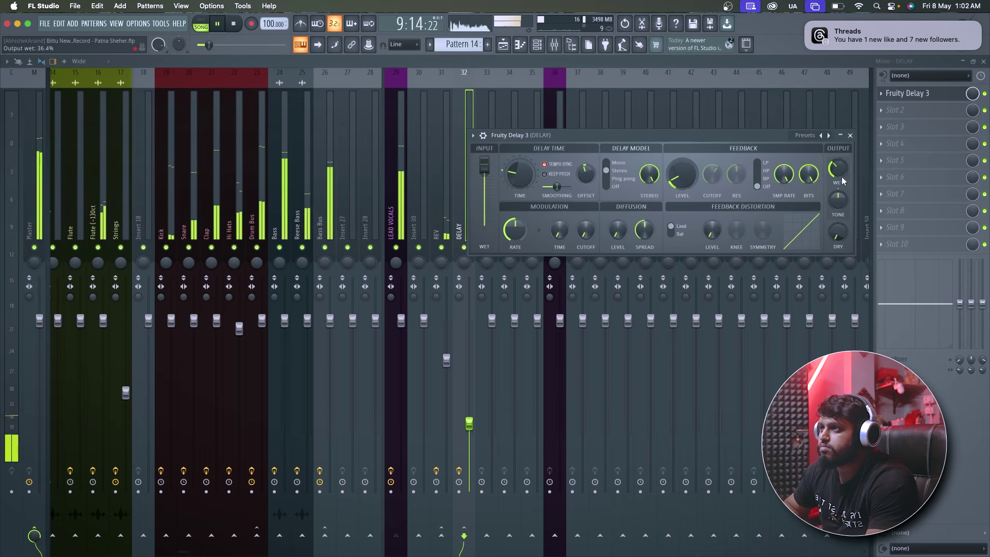
Step: Set the delay's feedback filter to HP and raise the feedback distortion level moderately while listening, closing the plugin
click(758, 172)
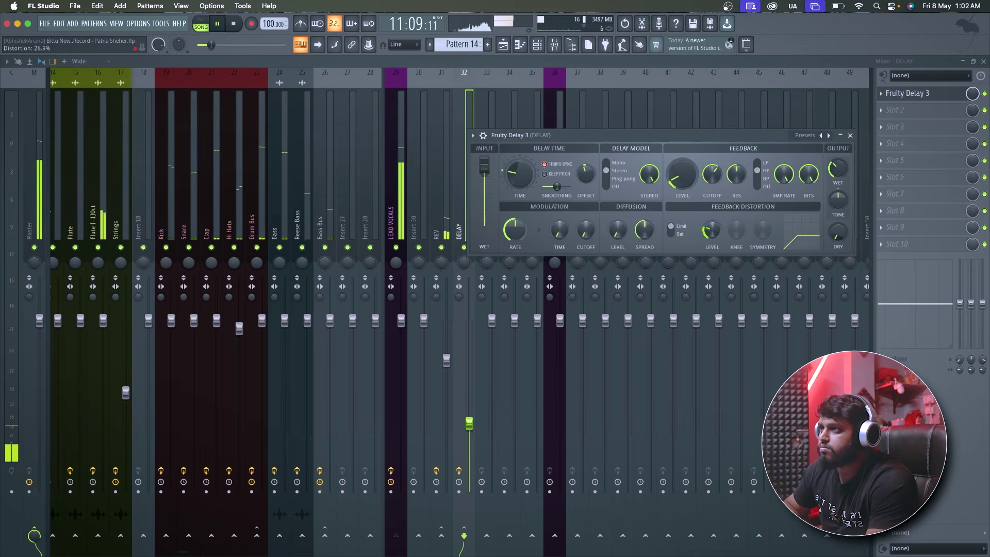
drag(711, 230, 710, 235)
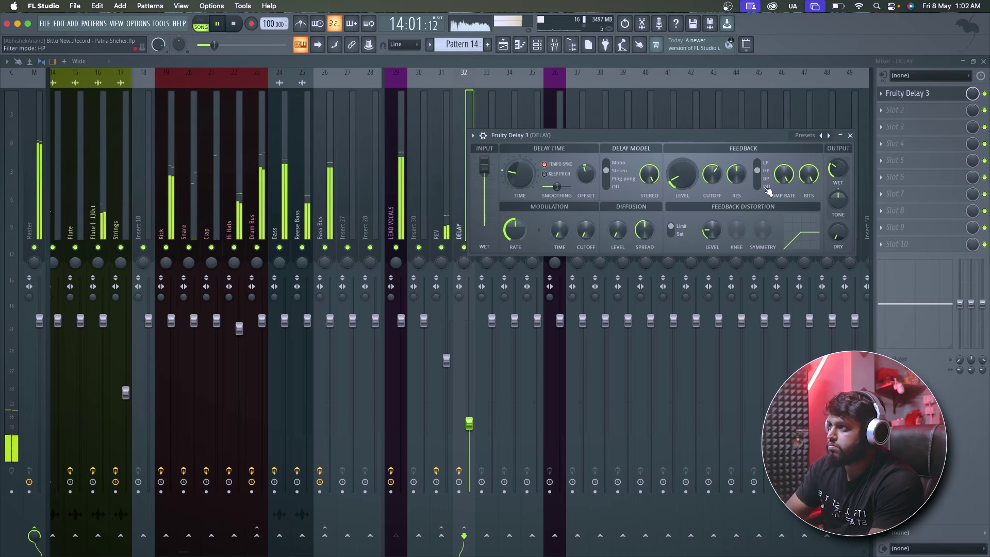
click(851, 135)
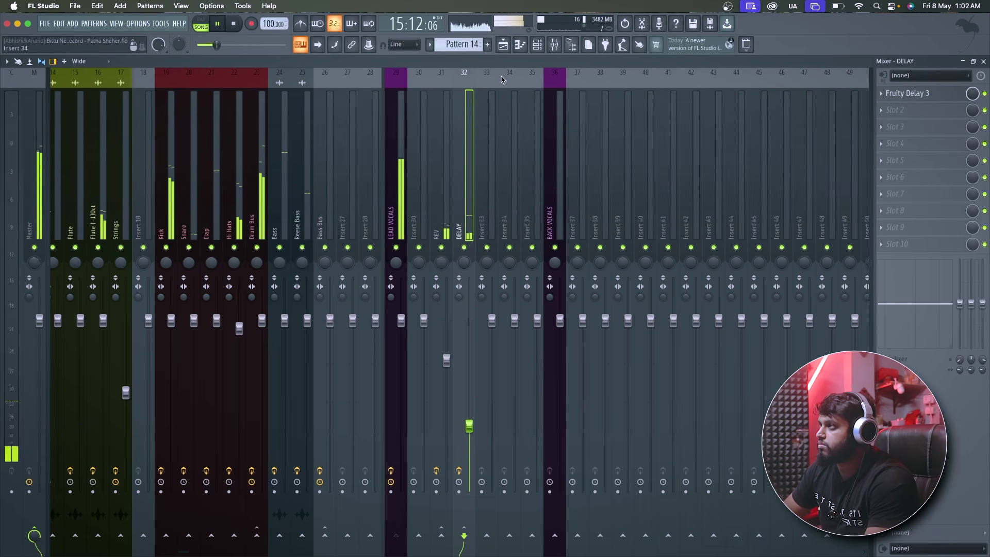
Step: Load Magma BB Tubes Stereo into the sixth effect slot of the LEAD VOCALS track
click(400, 154)
key(space)
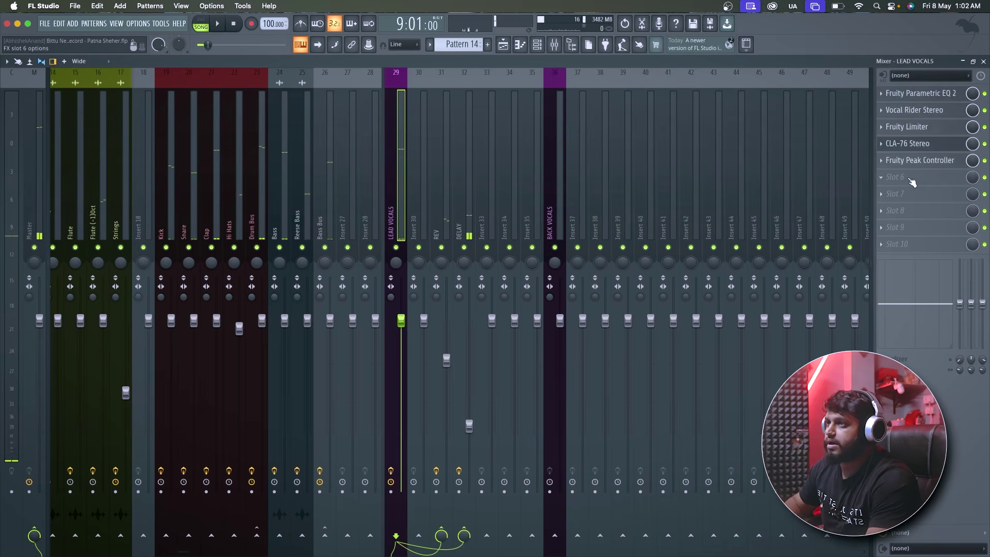
click(910, 178)
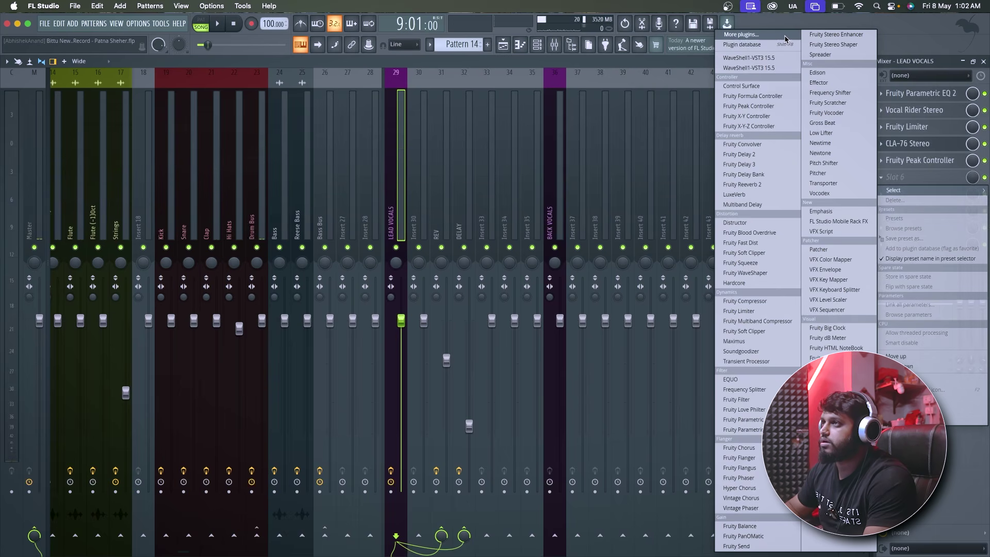
click(742, 35)
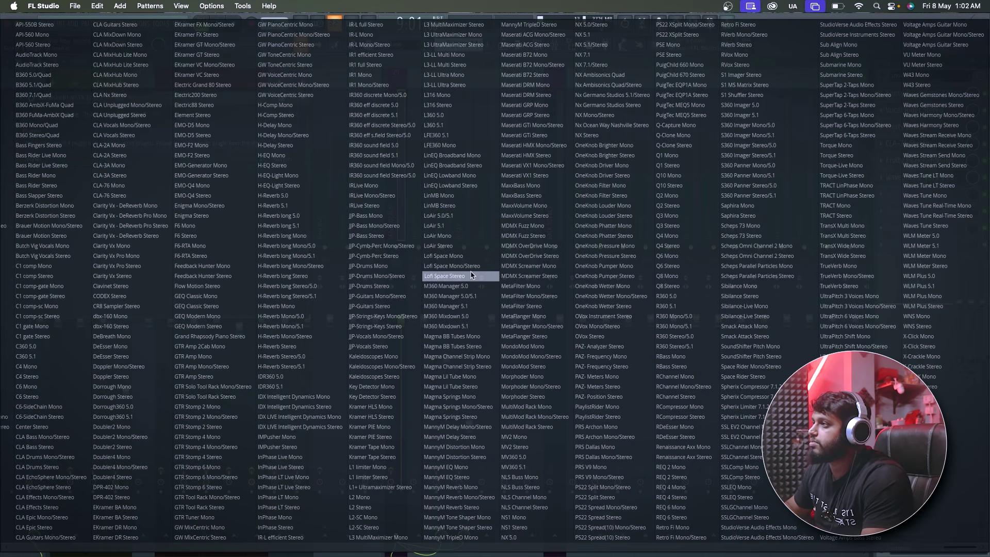
click(471, 348)
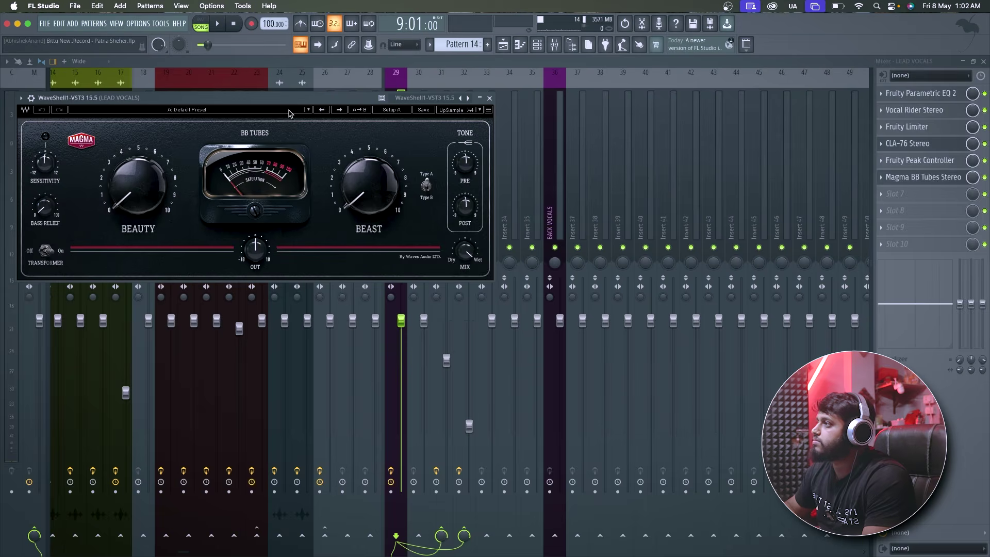
Step: Load the Vocal Warm Drive artist preset in Magma BB Tubes
click(290, 111)
mouse_move(330, 249)
mouse_move(447, 293)
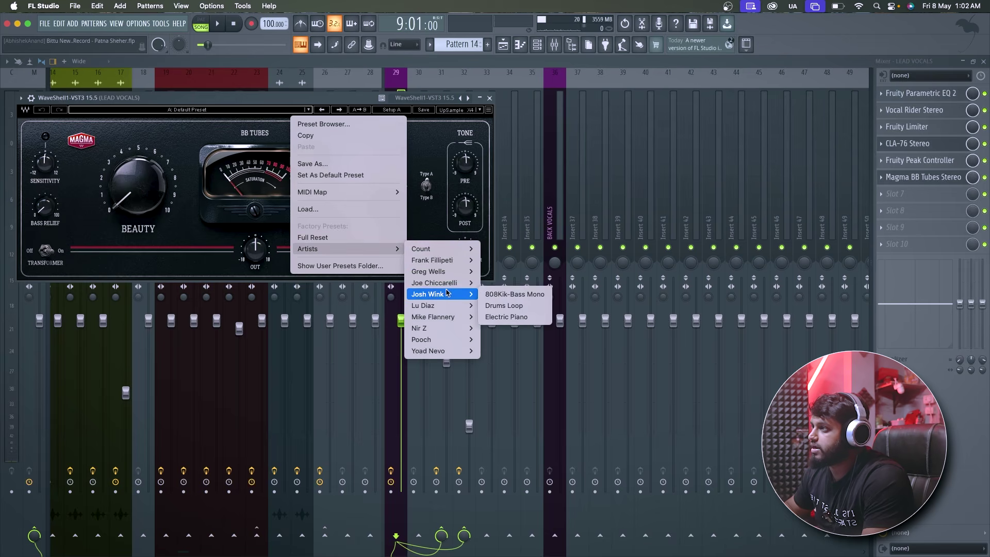
mouse_move(447, 328)
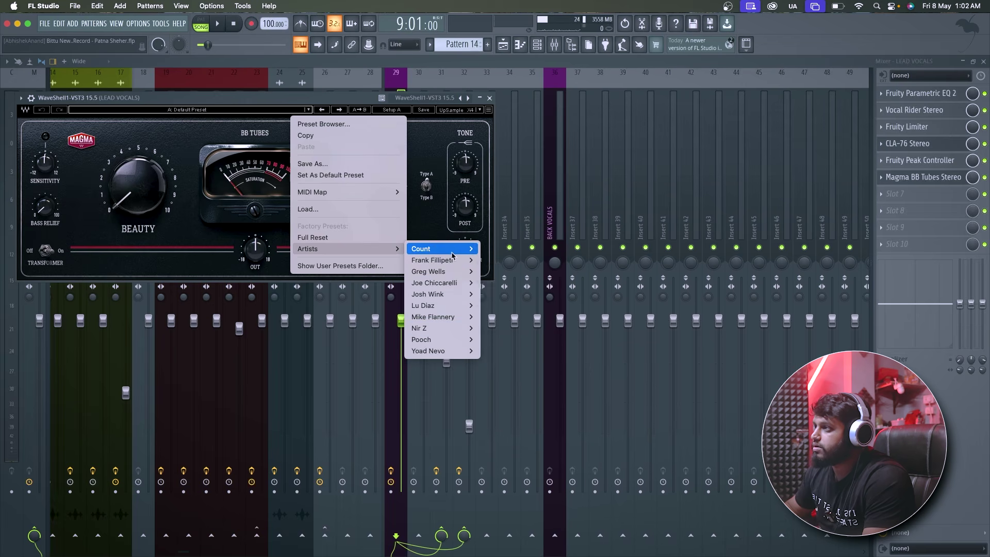
mouse_move(454, 251)
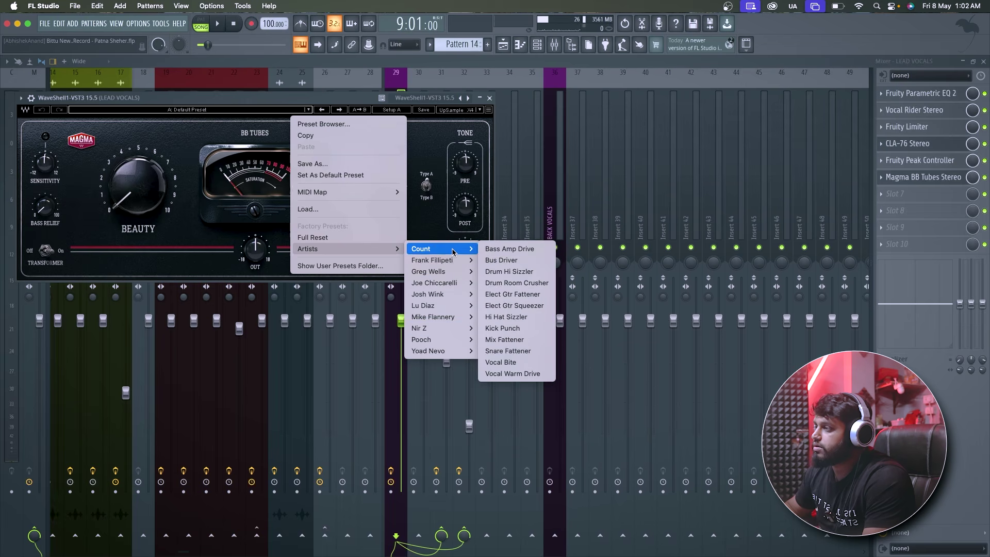
click(500, 376)
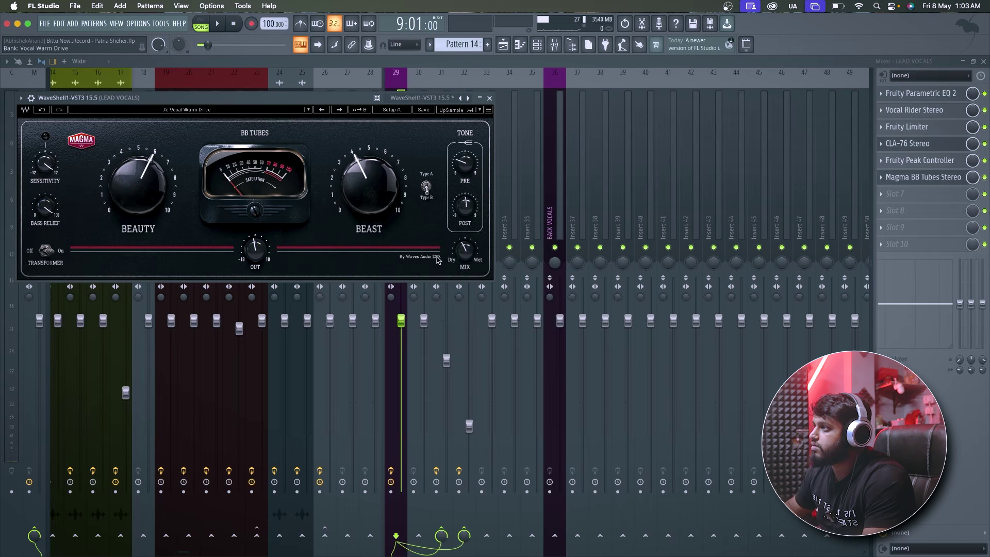
Step: Audition the saturated vocals and lower the DELAY track's volume to 28% during playback
key(space)
click(489, 97)
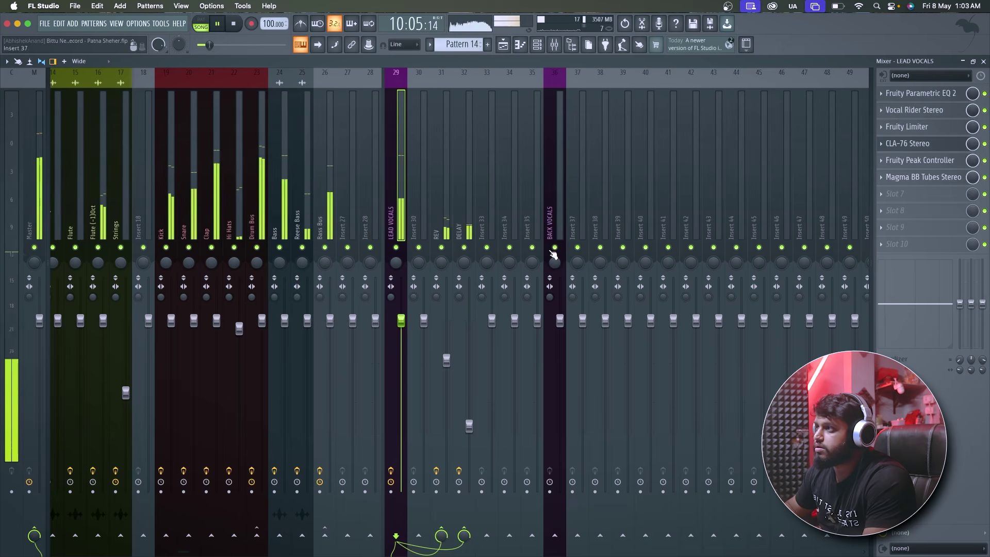
drag(470, 426, 469, 443)
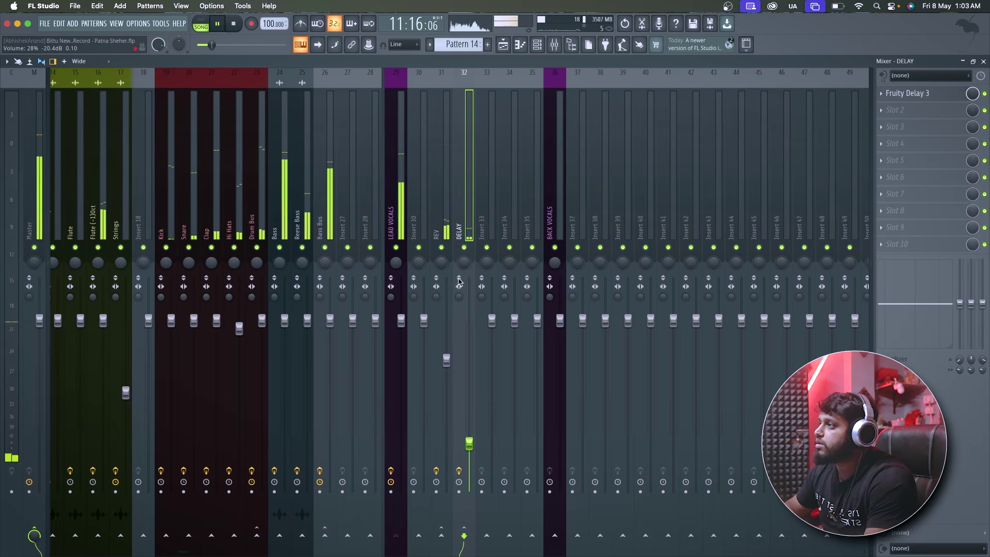
Step: Check the Magma BB Tubes saturation on the LEAD VOCALS track during playback
click(404, 232)
click(921, 177)
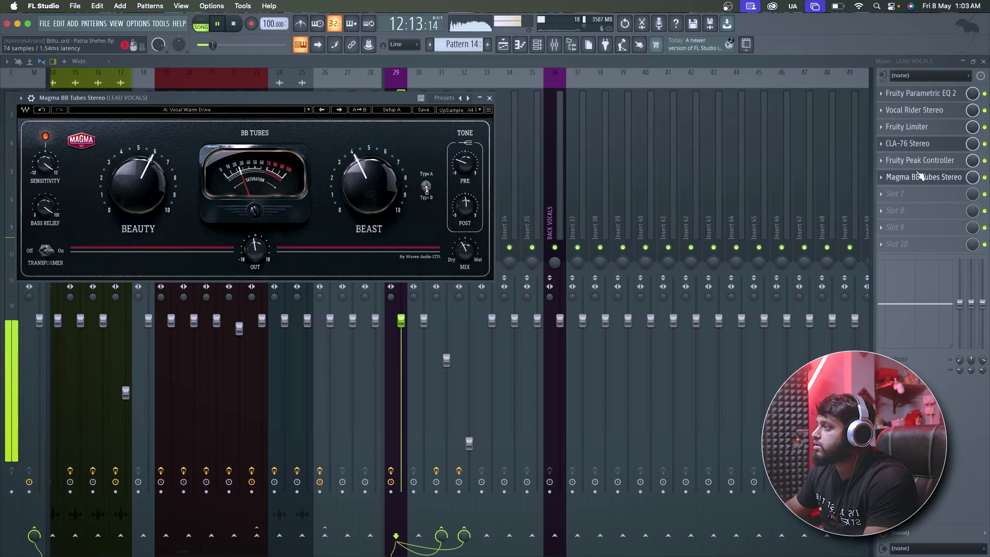
click(921, 176)
key(space)
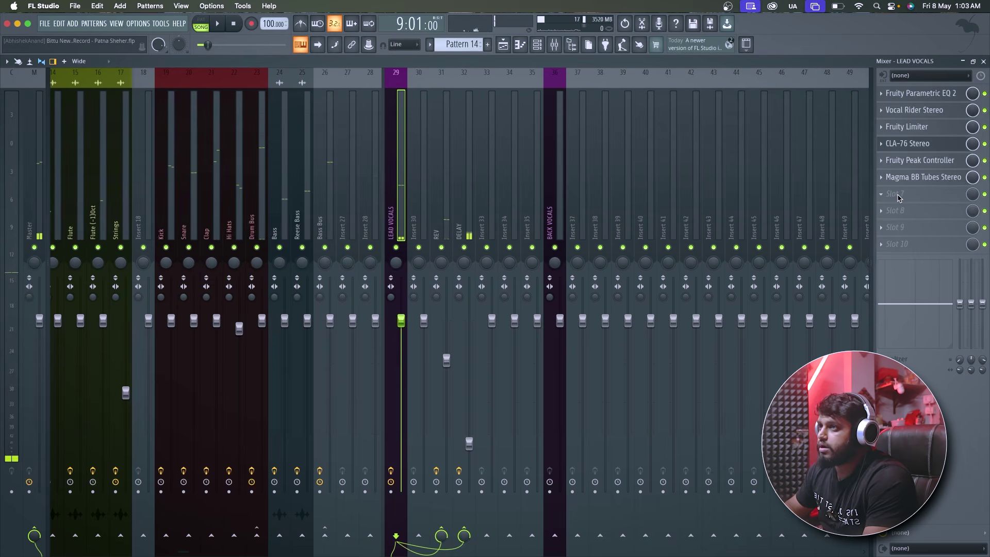
Step: Load the Waves DeEsser Stereo into the seventh effect slot of the LEAD VOCALS track
click(898, 195)
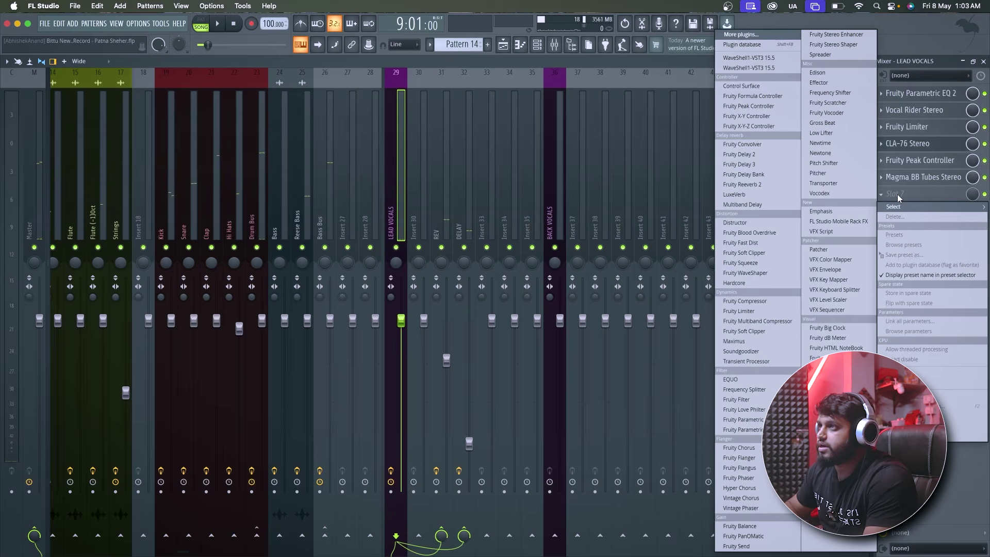
click(753, 51)
click(240, 171)
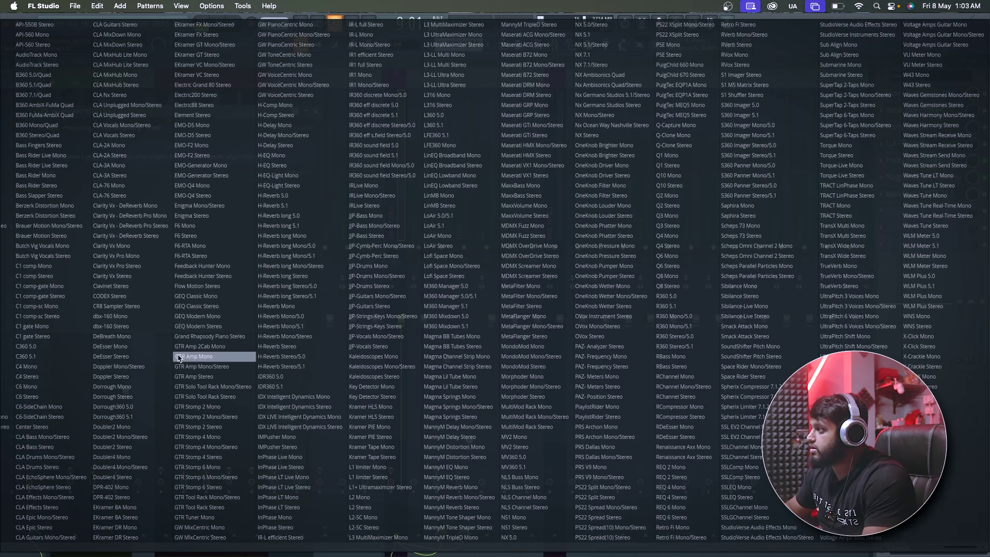
click(139, 360)
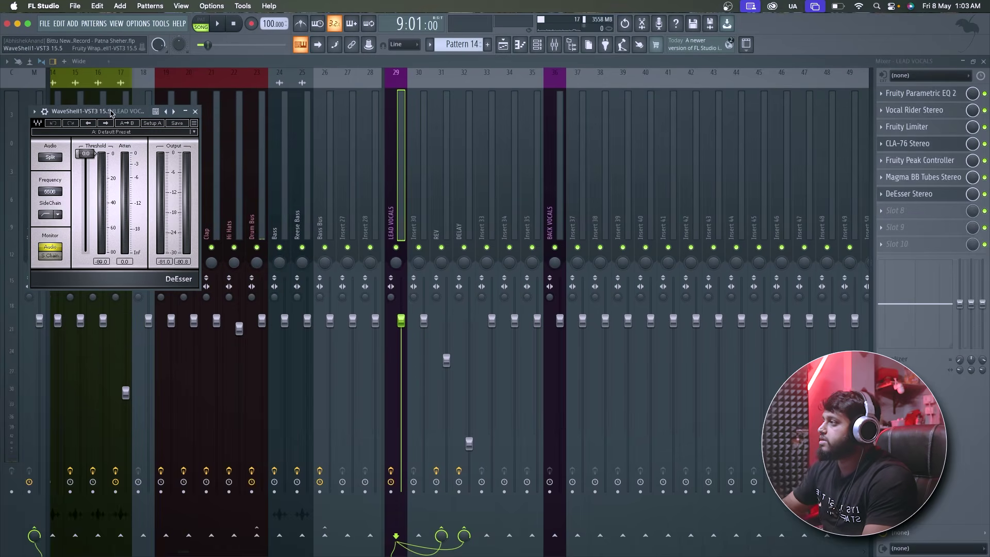
drag(111, 112, 426, 172)
Step: Load the Male Ess factory preset in the DeEsser and lower its threshold to about -37 during playback
click(422, 187)
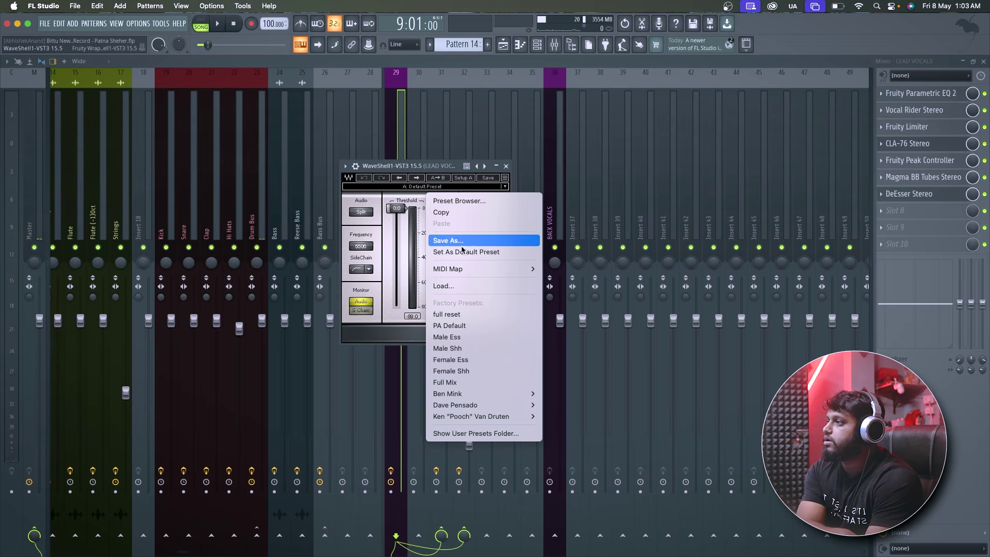
click(465, 340)
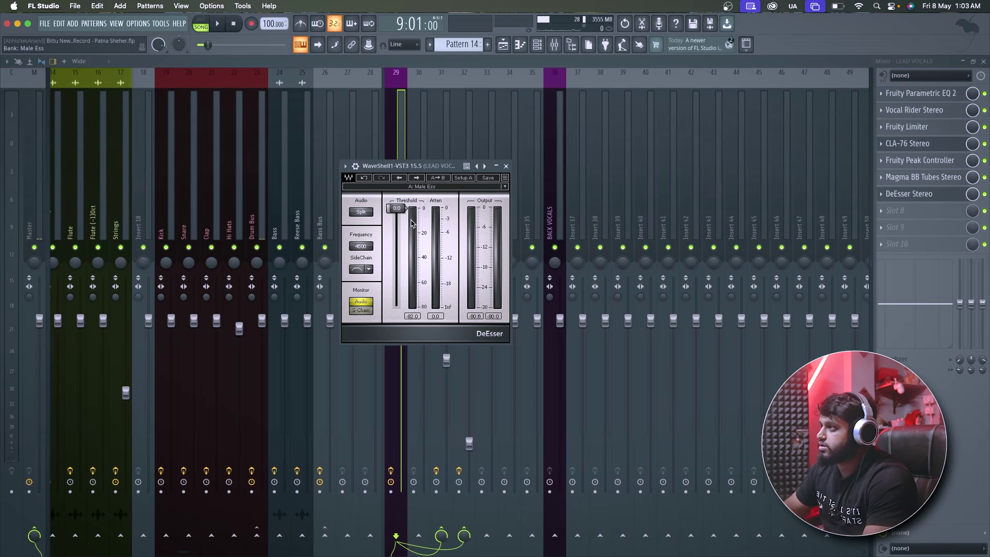
key(space)
drag(396, 207, 406, 254)
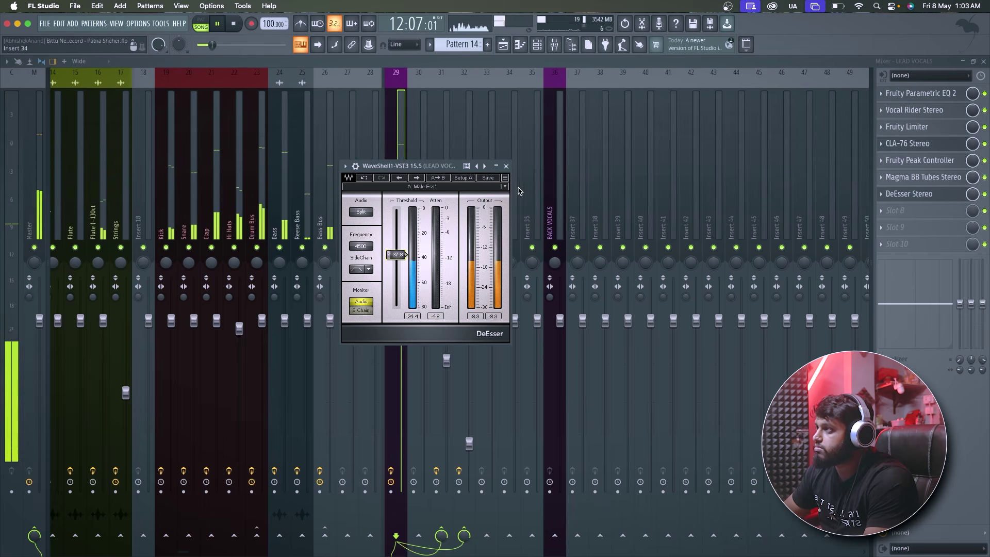
click(506, 166)
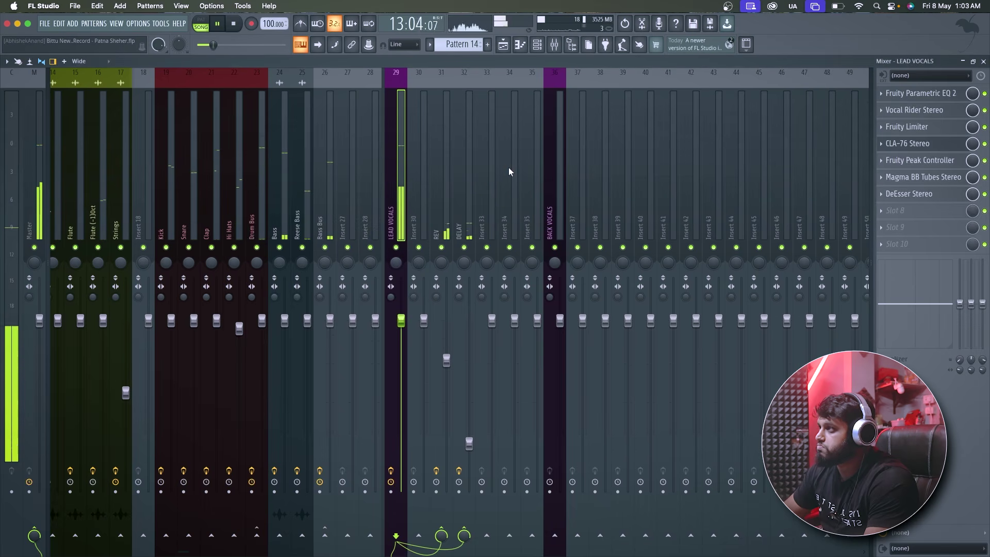
Step: Unmute the Back Vox recording's Track 5 in the playlist and play the song from bar 9
click(503, 44)
key(space)
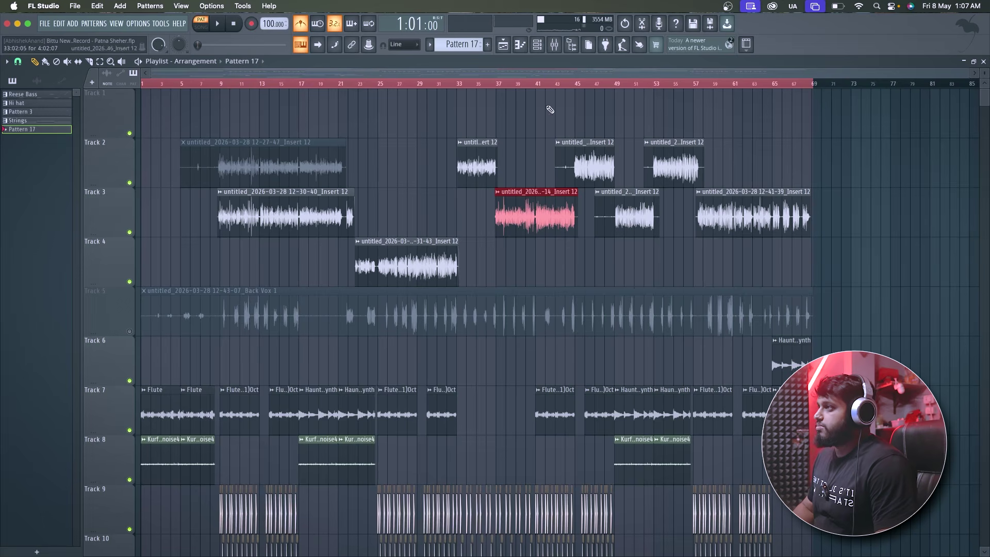
click(555, 44)
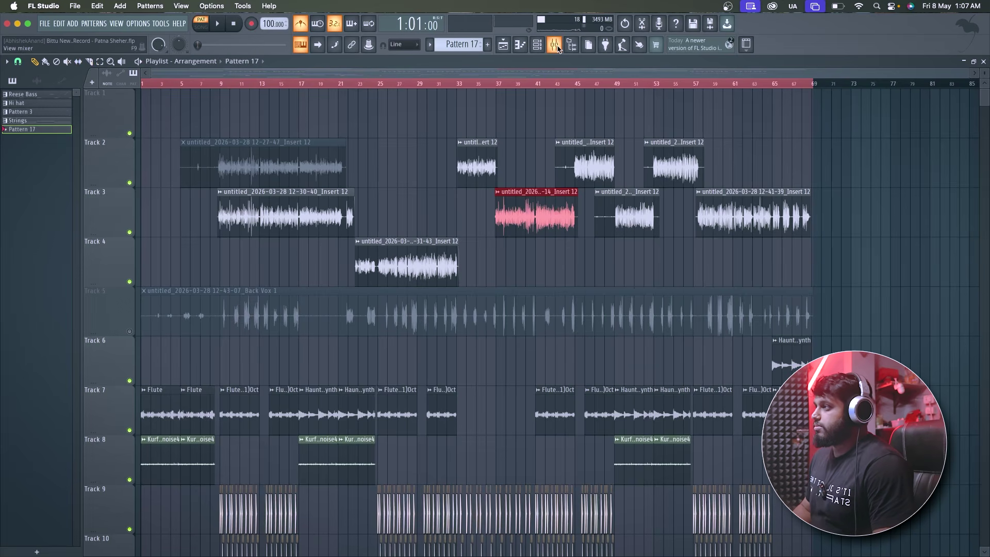
scroll(246, 209, up, 2)
scroll(247, 209, down, 2)
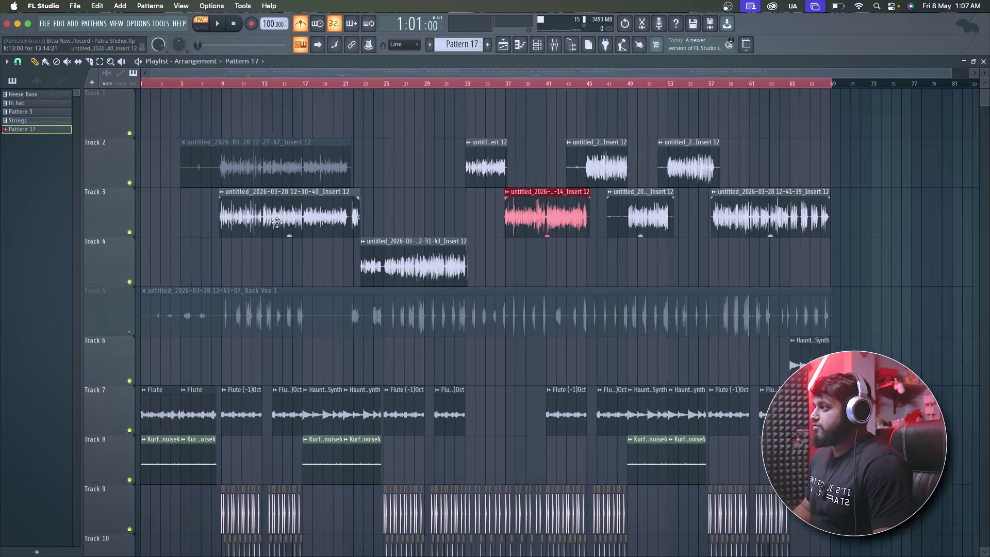
click(130, 331)
scroll(145, 293, up, 2)
scroll(146, 293, up, 1)
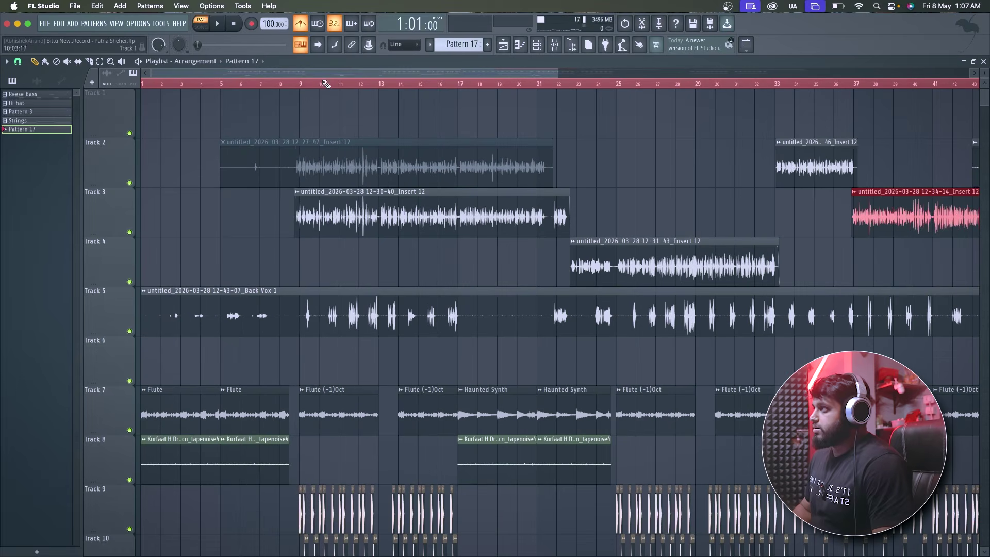
click(298, 87)
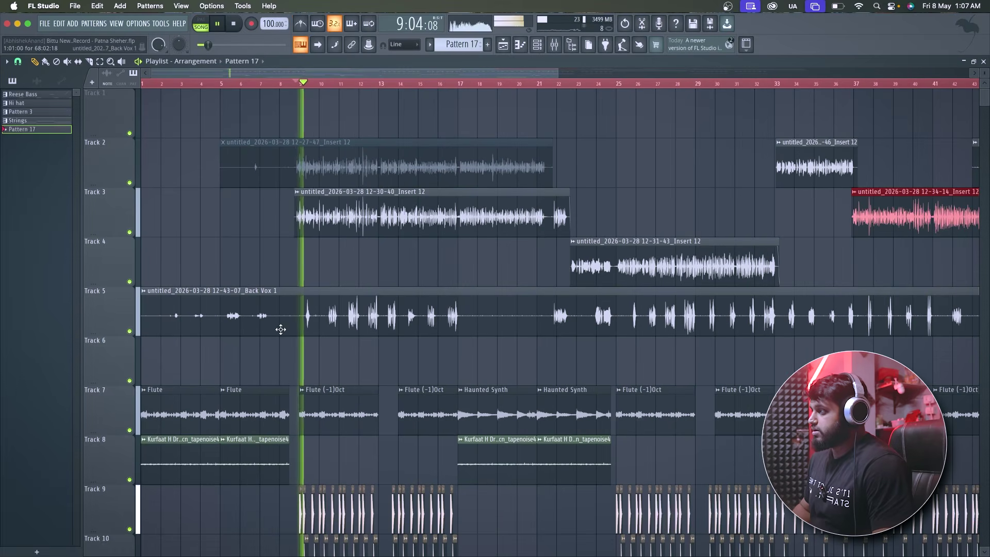
Step: Open the channel settings of the Back Vox clip on Track 5 and switch to its BACK VOCALS mixer track
scroll(342, 210, down, 2)
double_click(341, 210)
click(341, 138)
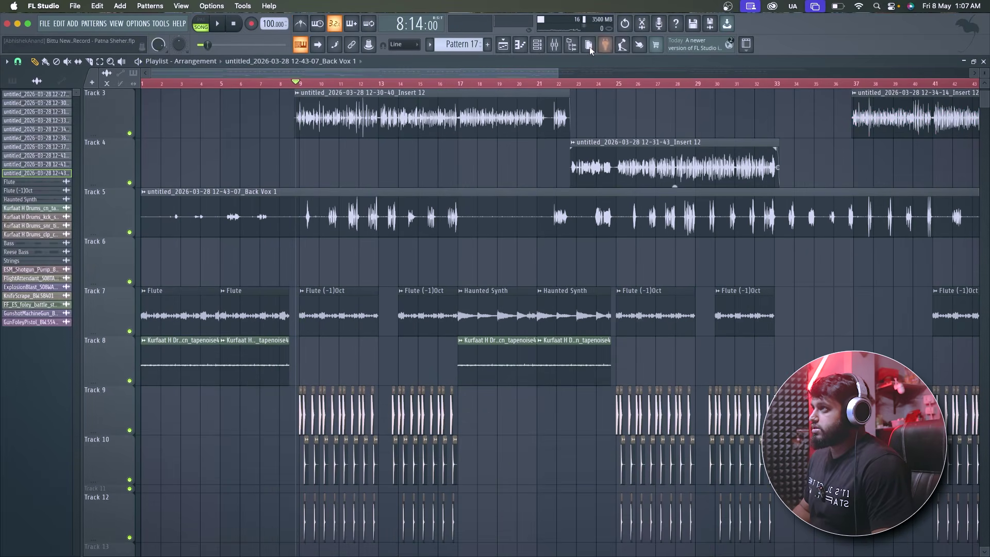
click(554, 44)
Step: Add Fruity Parametric EQ 2 to the BACK VOCALS track and make band 1 a high pass with its cutoff raised to the low mids
click(894, 98)
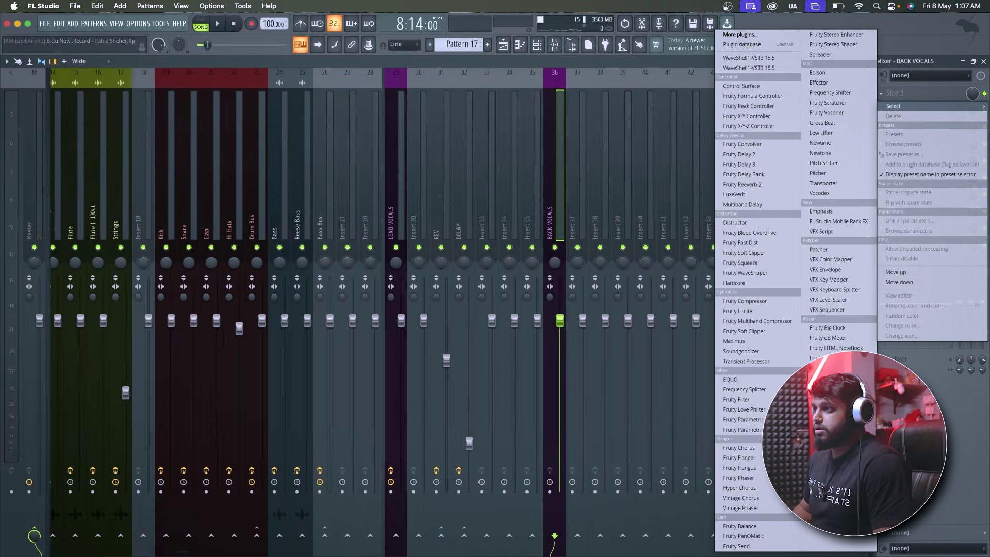
click(753, 304)
right_click(75, 201)
mouse_move(91, 225)
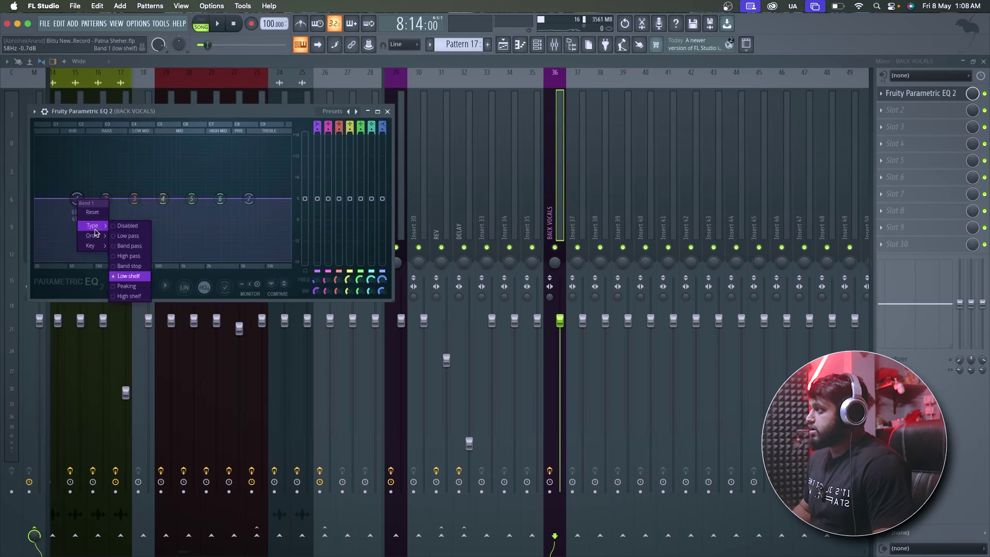
click(120, 258)
drag(76, 198, 133, 199)
key(space)
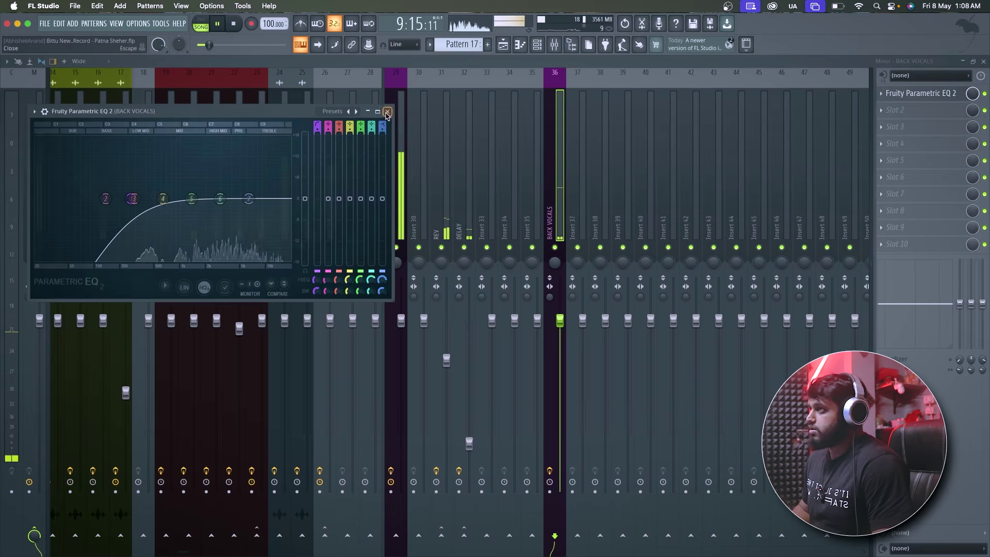
click(908, 93)
key(space)
Step: Load Fruity Limiter into the third effect slot of the BACK VOCALS track
click(894, 127)
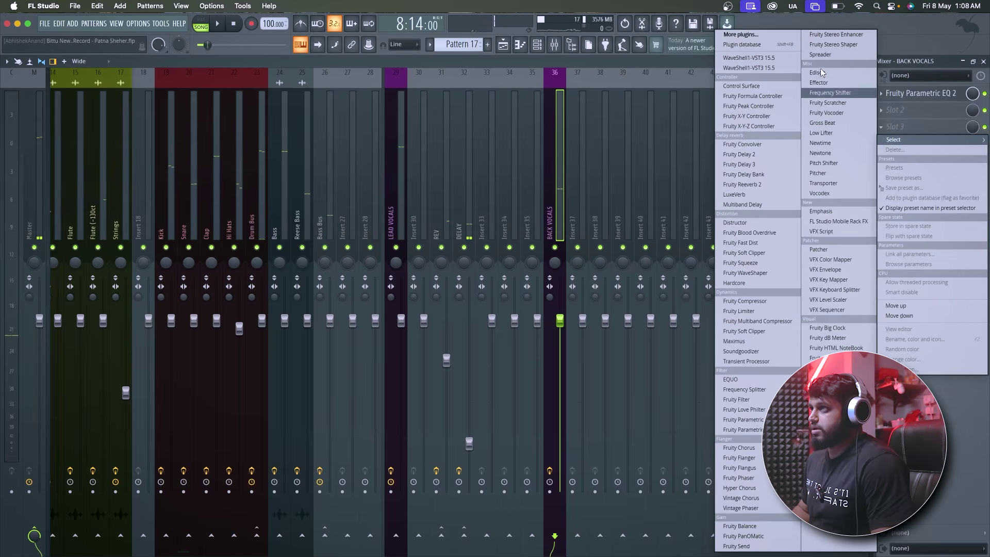
click(775, 33)
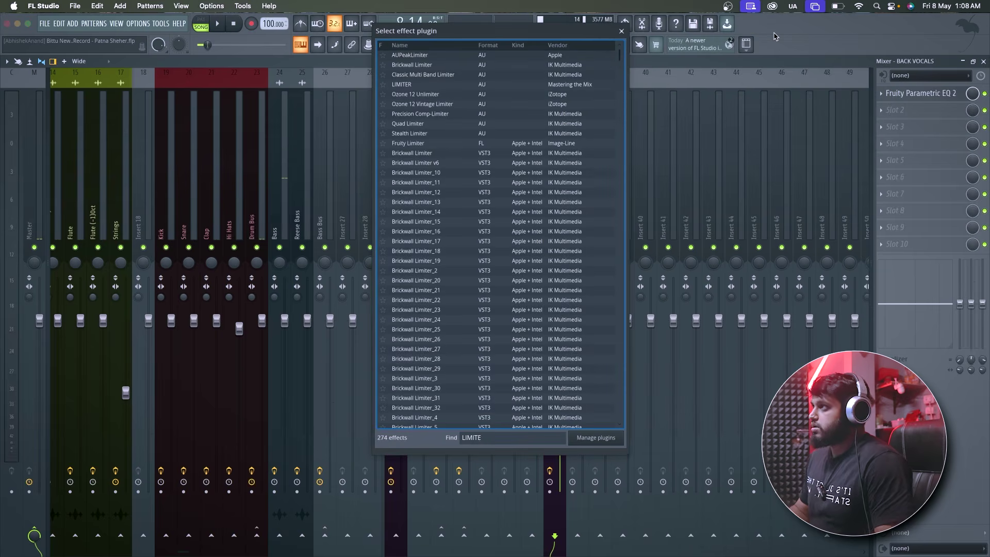
double_click(427, 145)
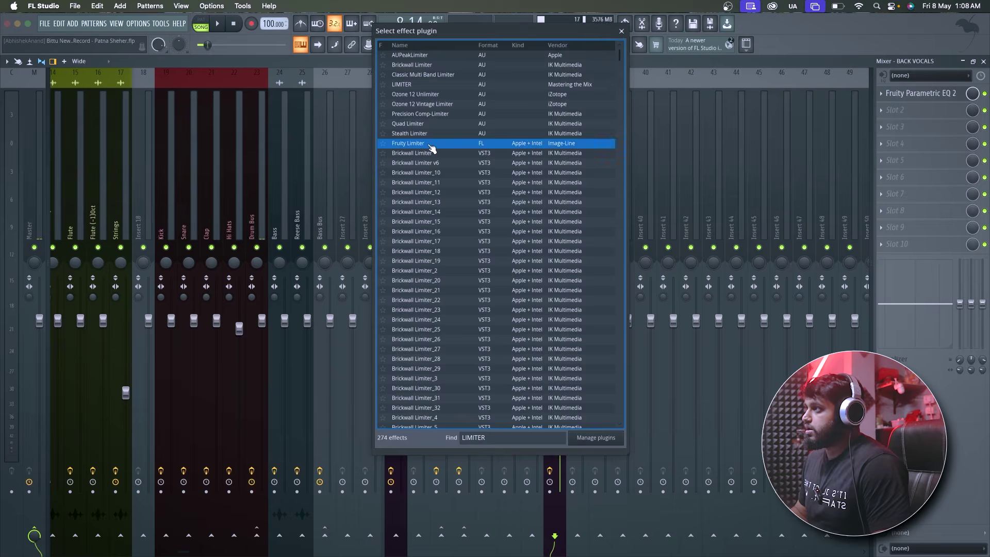
Step: Set the Fruity Limiter's compressor on BACK VOCALS to a ratio of about 2.6:1 and a threshold of -34.0 dB
drag(133, 262, 133, 291)
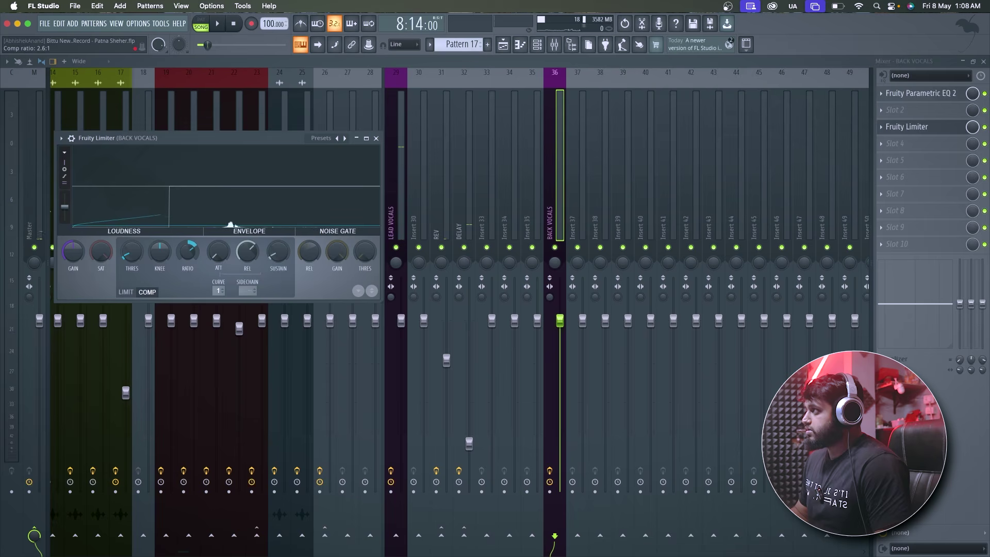
drag(188, 251, 195, 258)
key(space)
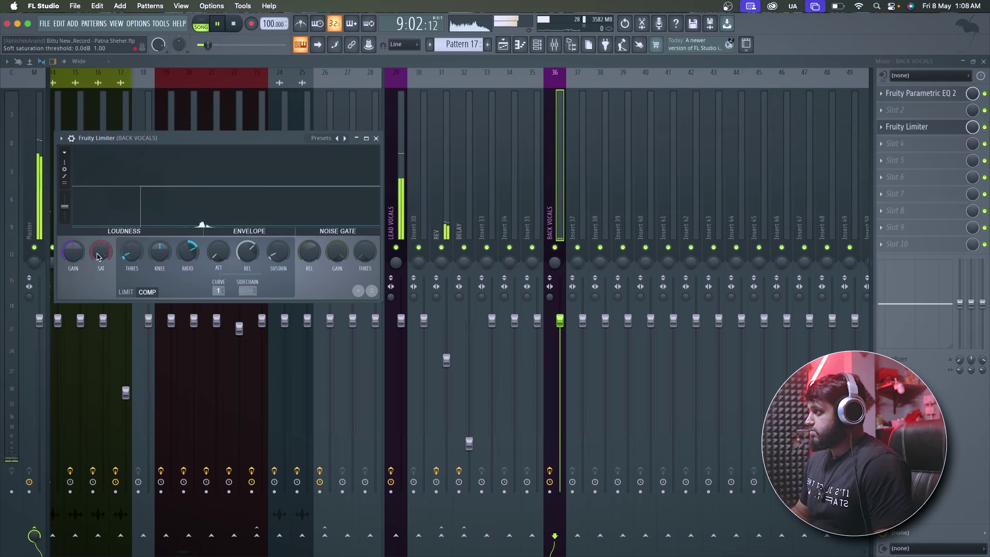
drag(133, 292, 133, 296)
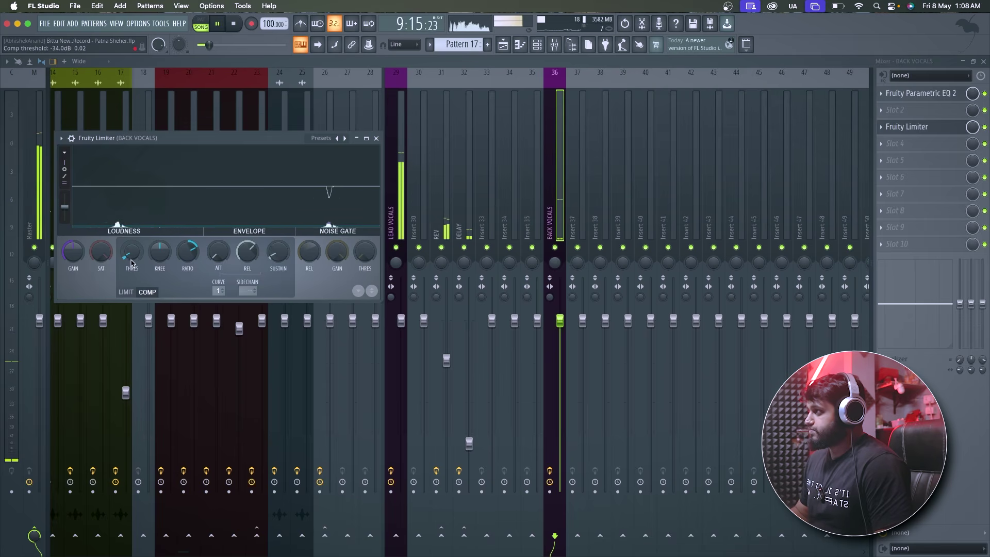
Step: Raise the BACK VOCALS Fruity Limiter's gain to 4.3 dB during playback and close its editor
drag(73, 251, 73, 251)
right_click(72, 251)
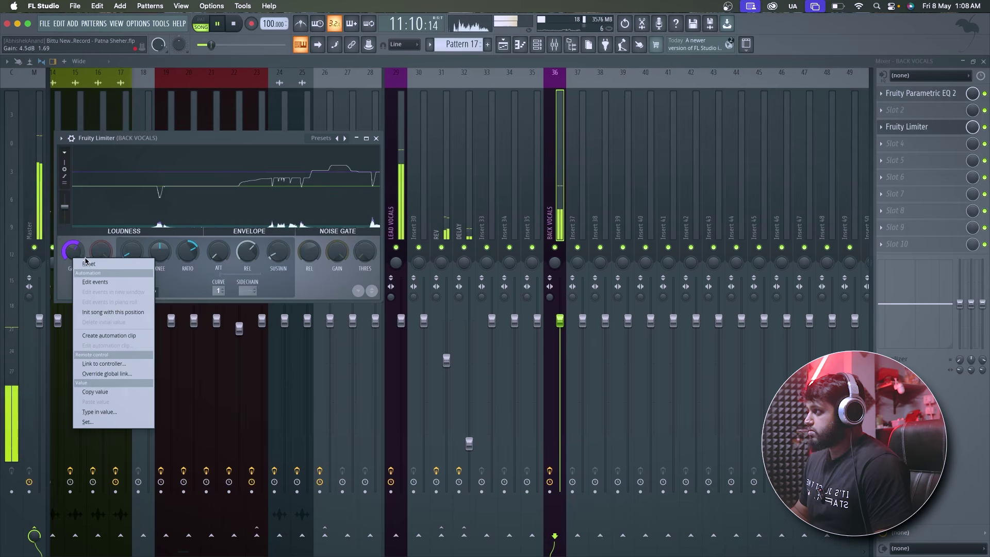
click(73, 251)
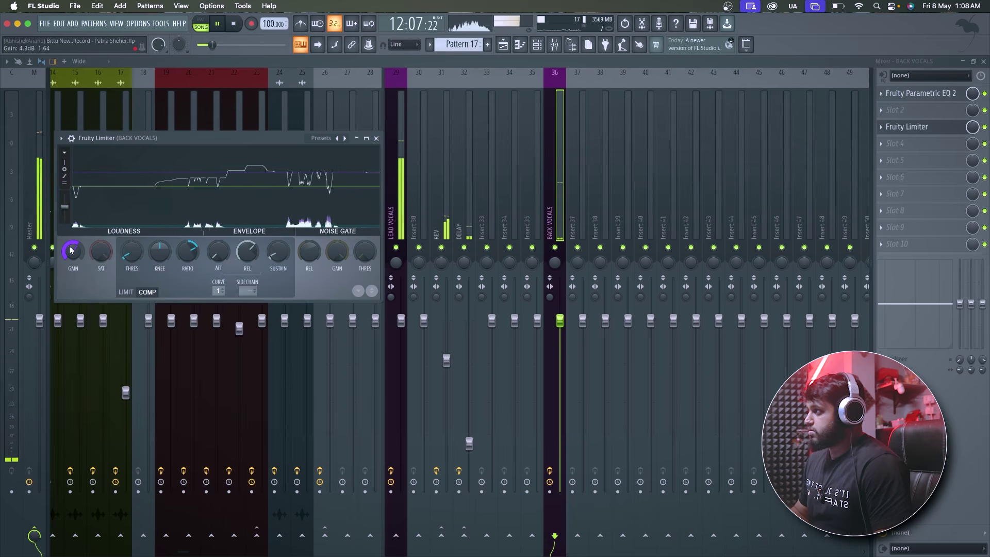
click(376, 138)
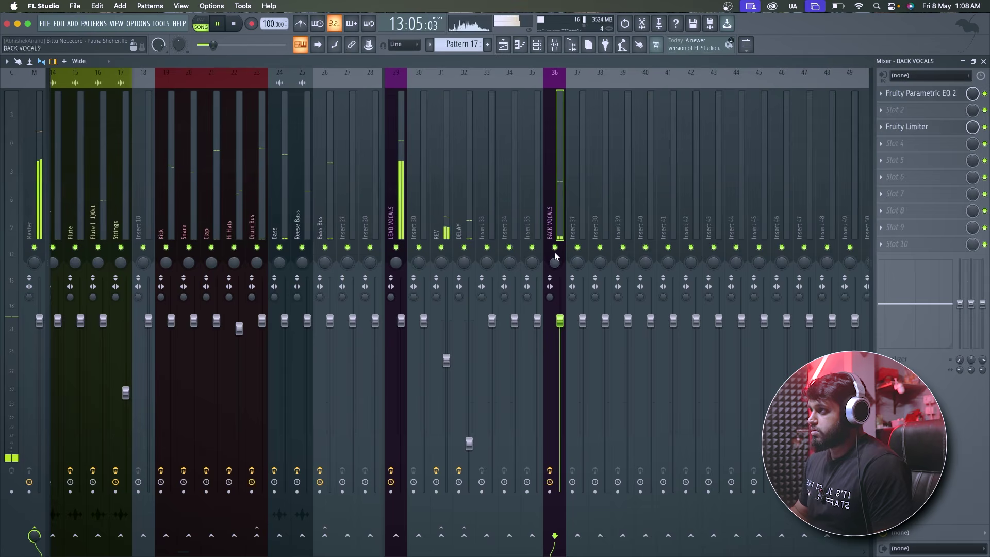
Step: Adjust an option in the channel settings of the Back Vox clip on Track 5 and restart playback
key(space)
key(F5)
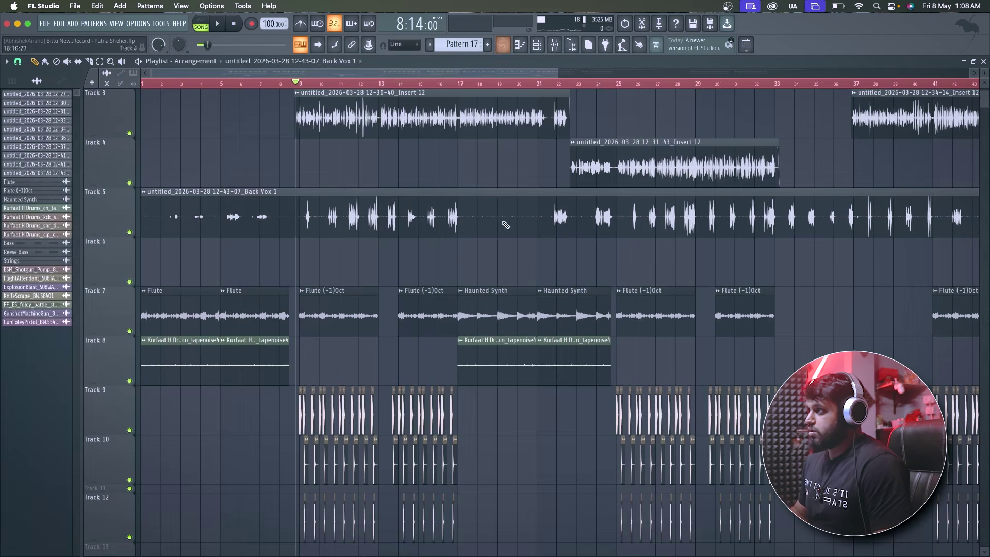
double_click(483, 218)
click(309, 235)
click(341, 139)
key(space)
Step: Compare the BACK VOCALS track in solo and within the full mix during playback
click(555, 51)
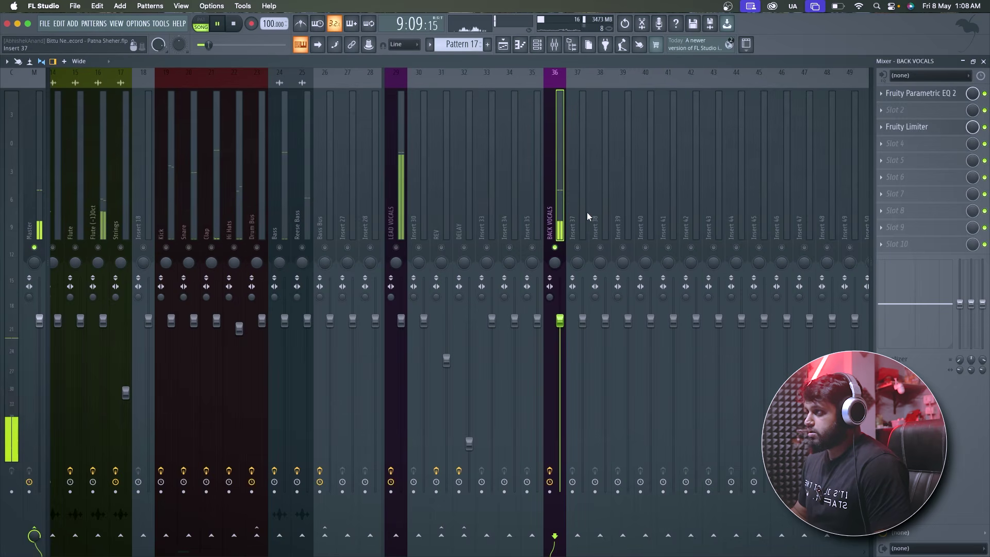
click(400, 238)
click(555, 248)
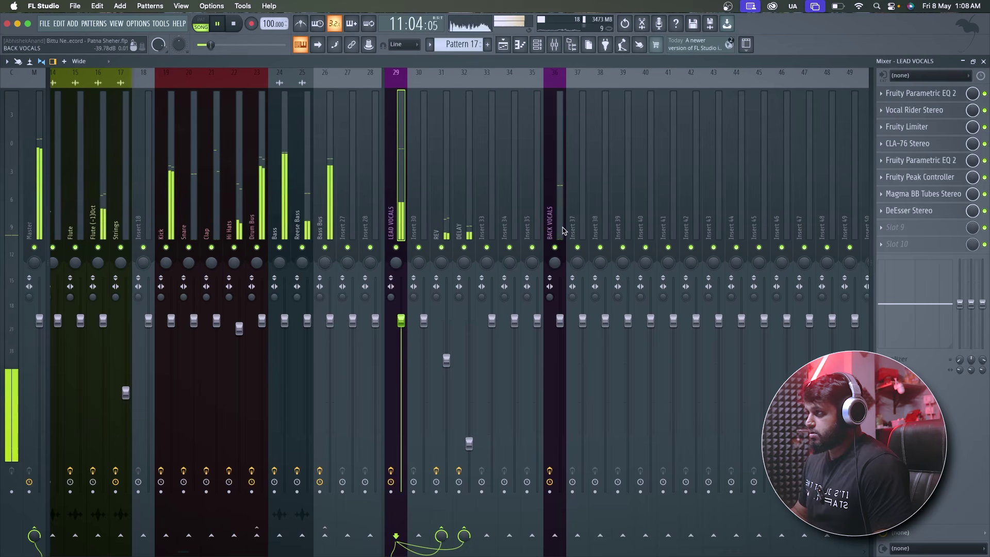
Step: Move Fruity Limiter up to the second effect slot of the BACK VOCALS track and stop playback
click(559, 220)
click(932, 129)
click(932, 129)
scroll(933, 129, up, 1)
key(space)
Step: Search the effect plugins for HARMO and load Harmony Engine 4x_13 into the third slot of BACK VOCALS
click(887, 127)
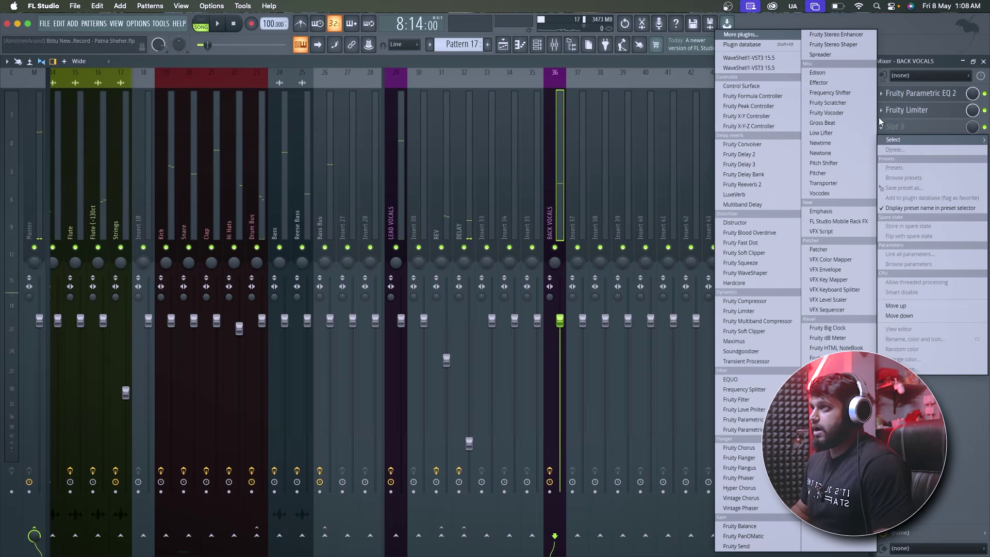
click(771, 38)
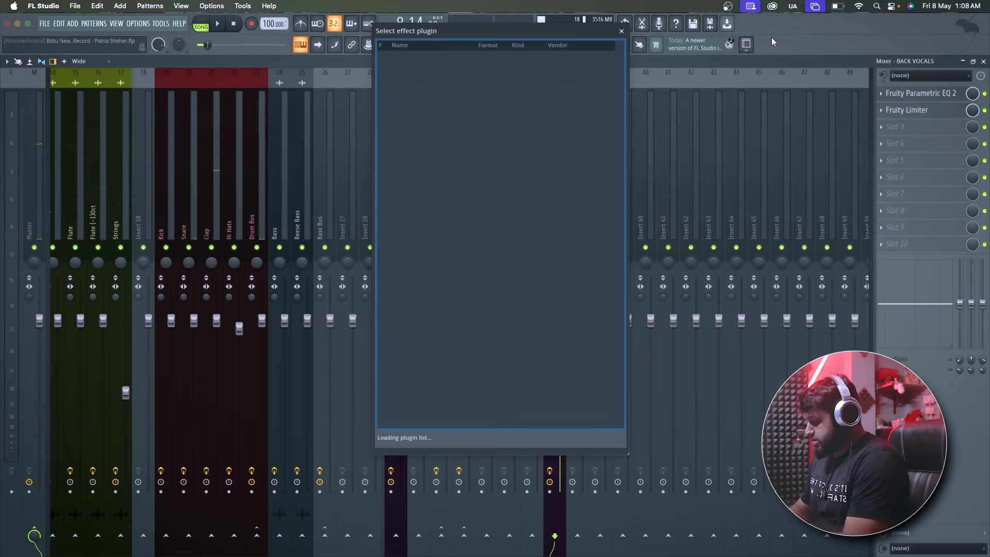
text(HARMO)
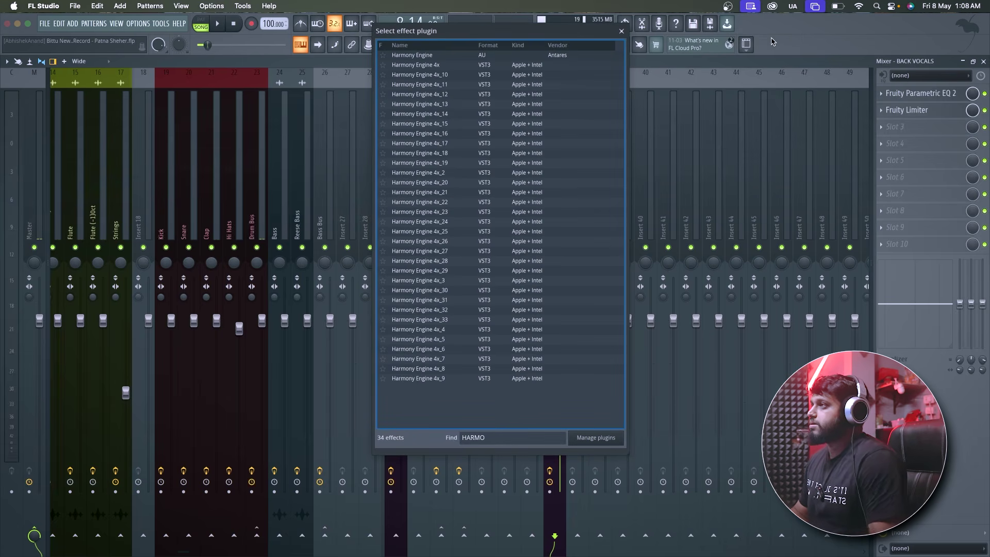
click(455, 104)
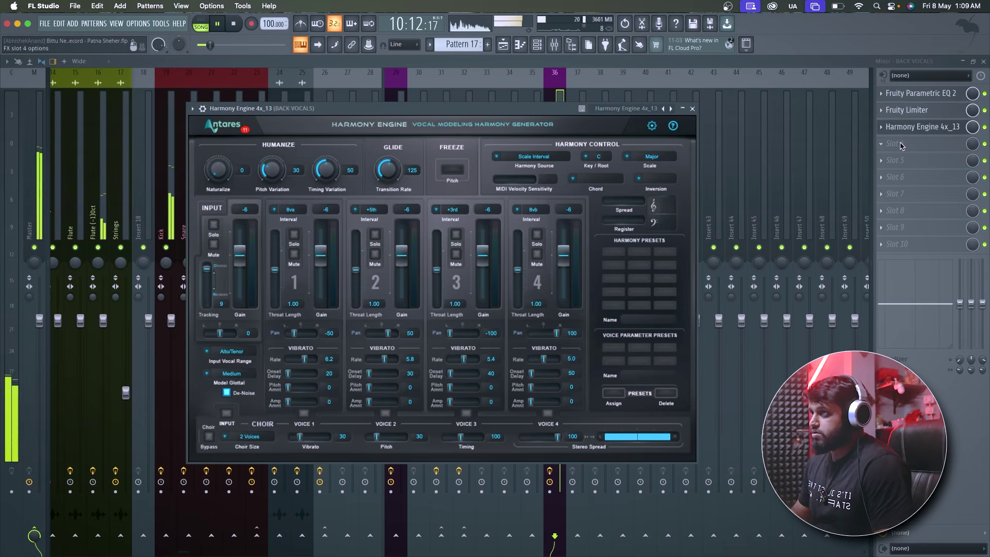
Step: Move Harmony Engine 4x_13 above Fruity Limiter on the BACK VOCALS track and audition the track with the Harmony Engine editor open
scroll(915, 110, down, 1)
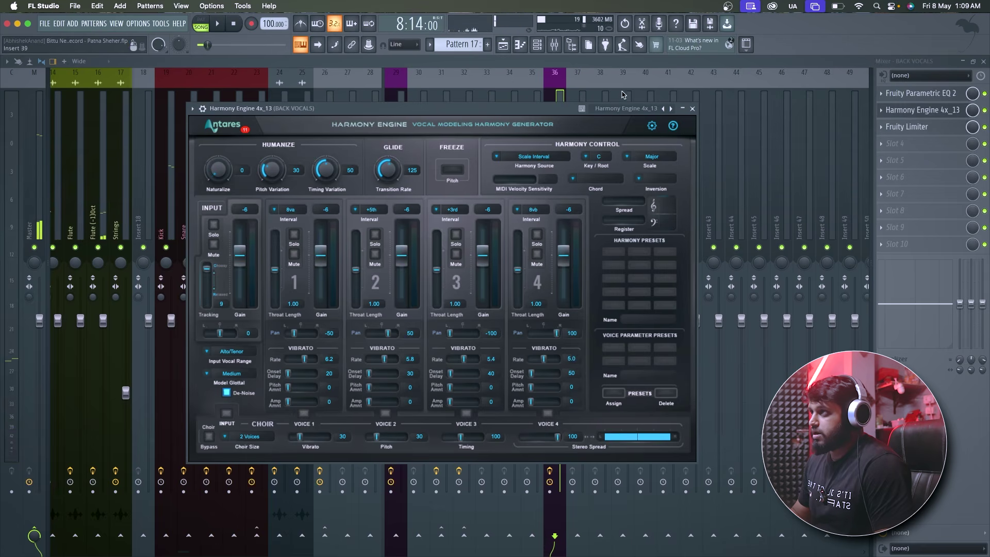
click(692, 109)
key(space)
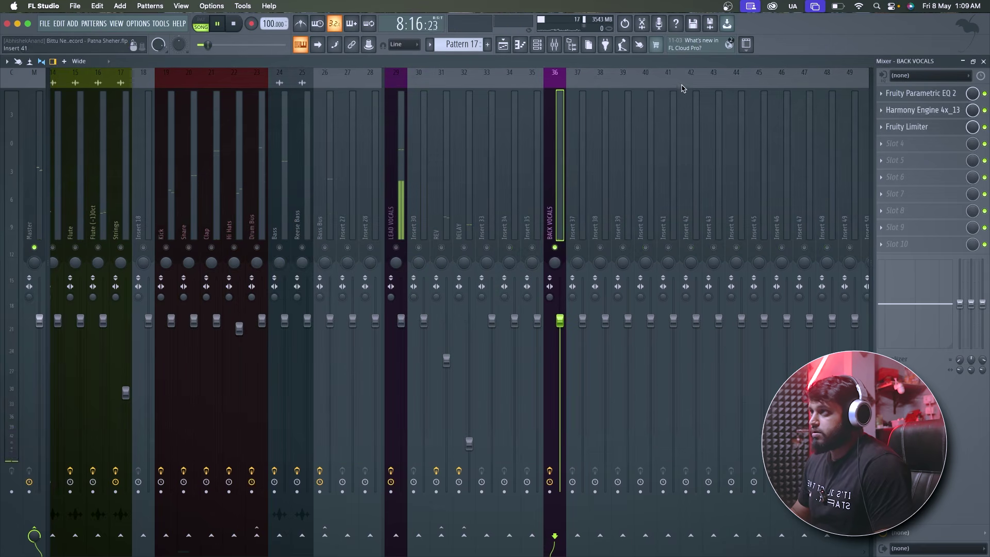
click(923, 110)
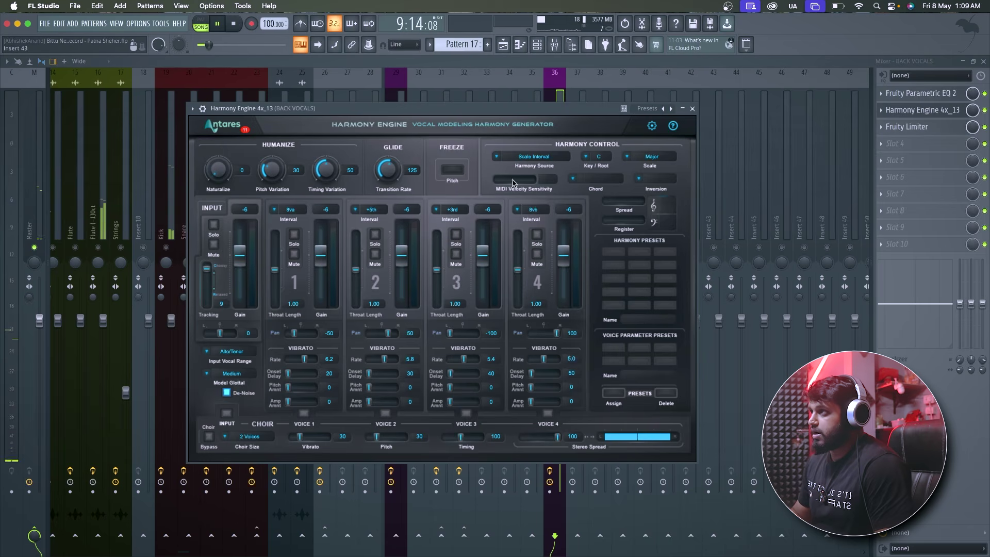
Step: Set the Harmony Engine key to A and its scale to Nat. Minor, and stop playback
click(595, 157)
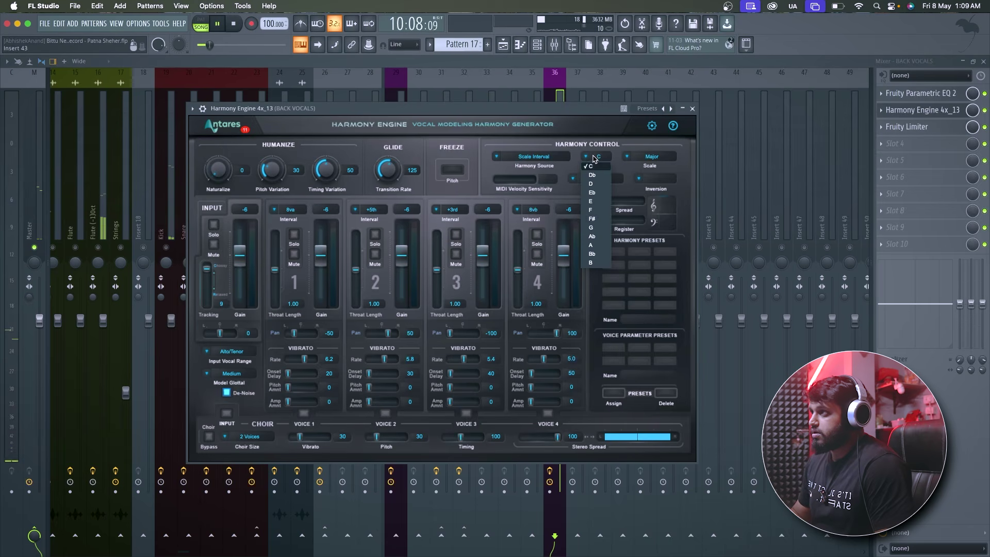
click(592, 245)
click(651, 157)
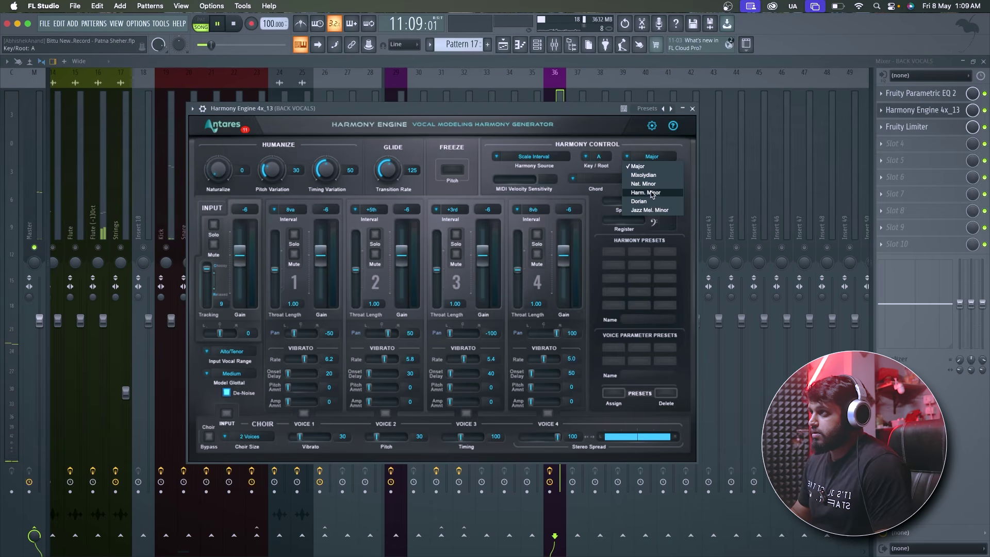
click(649, 193)
key(space)
Step: Show all channels in the channel rack and inspect the FLEX Bass instrument
click(504, 48)
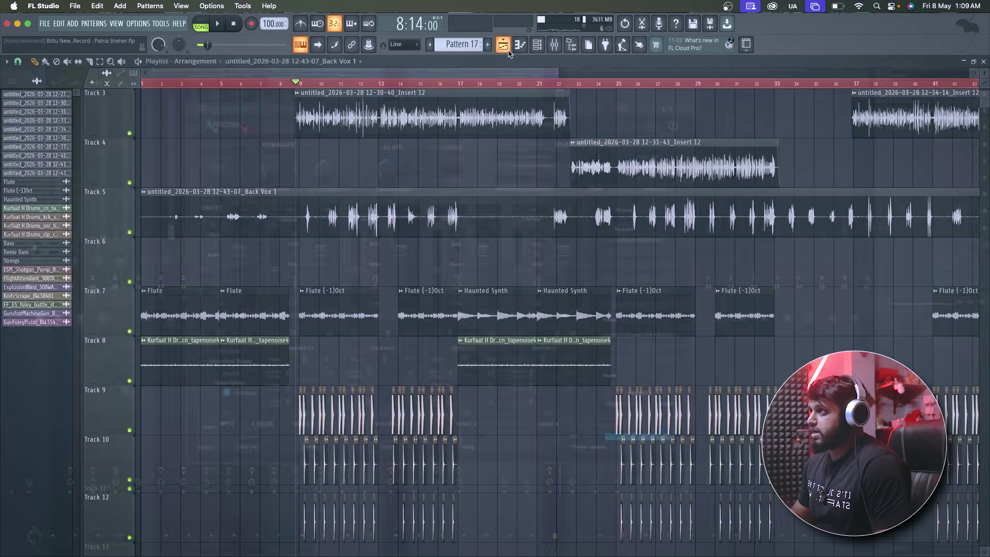
click(541, 48)
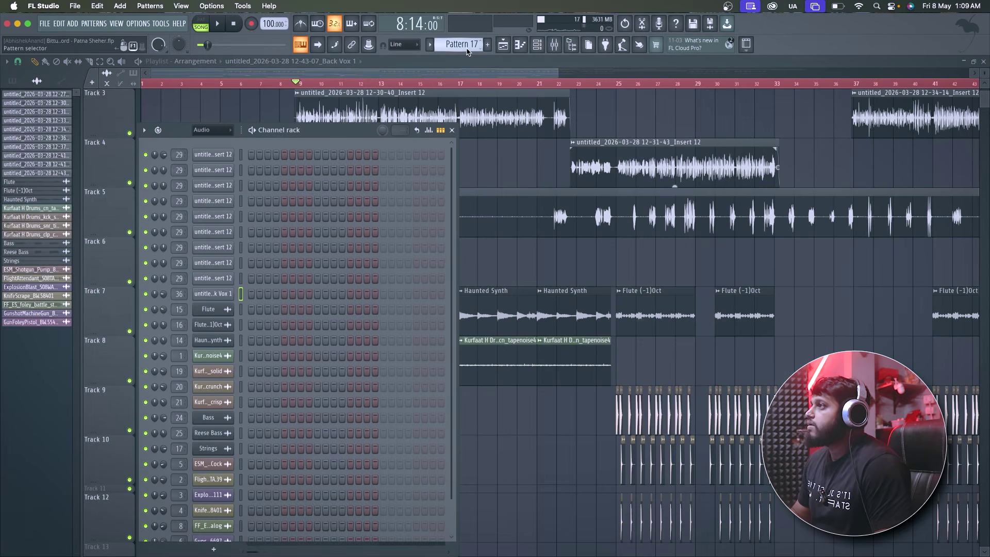
scroll(468, 51, down, 1)
click(221, 140)
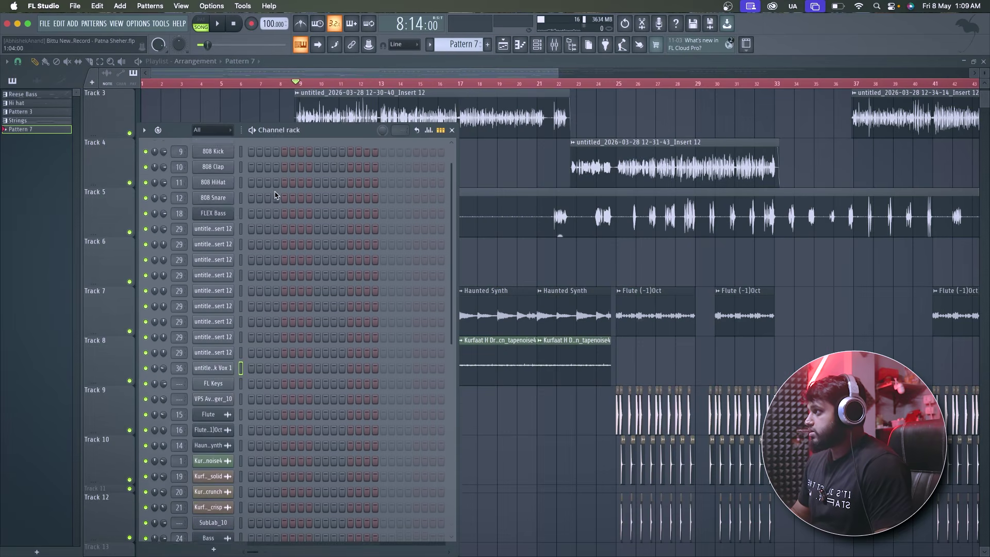
scroll(252, 216, down, 5)
scroll(274, 213, up, 5)
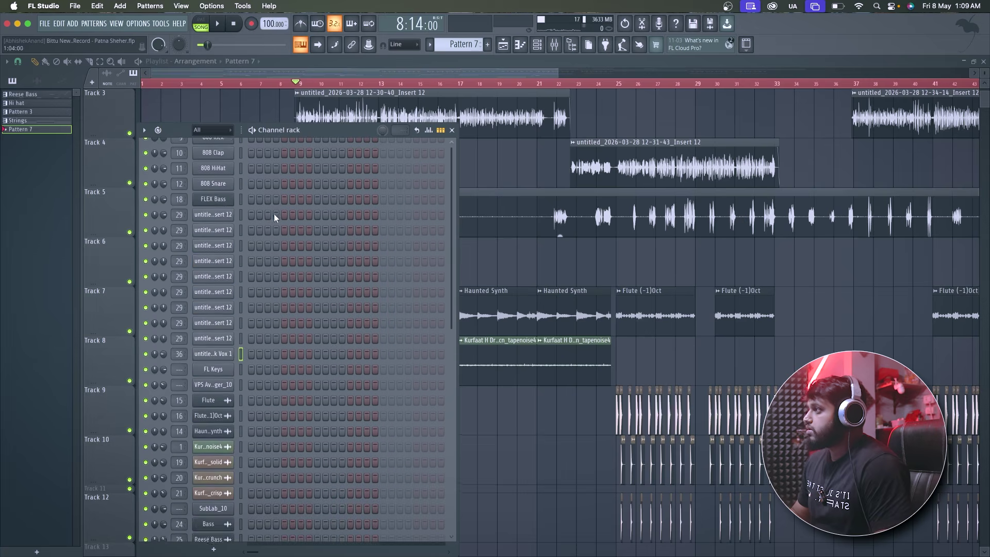
click(230, 202)
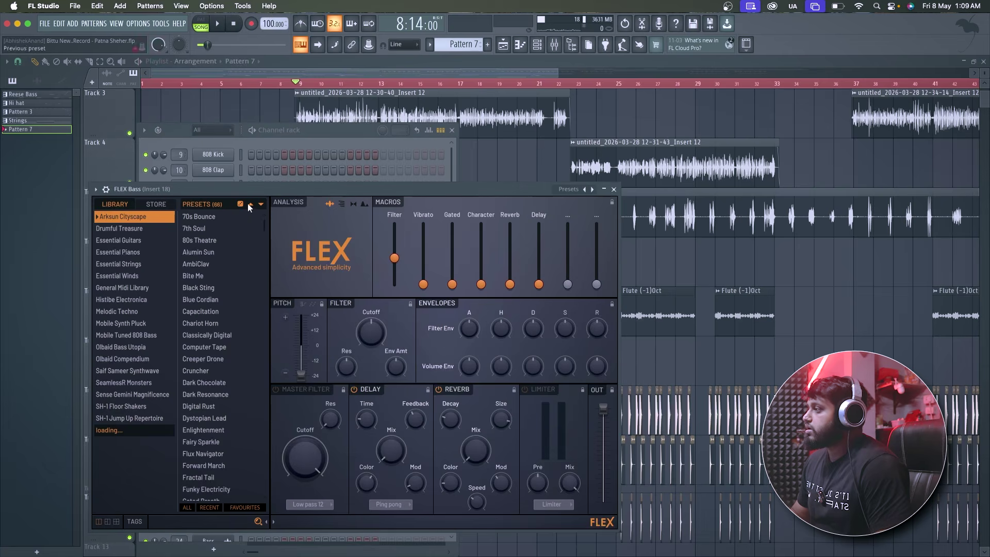
click(614, 190)
click(452, 130)
Step: Solo playlist Track 7 and the Flute mixer track, and play the flute from the start of the song
scroll(321, 264, down, 3)
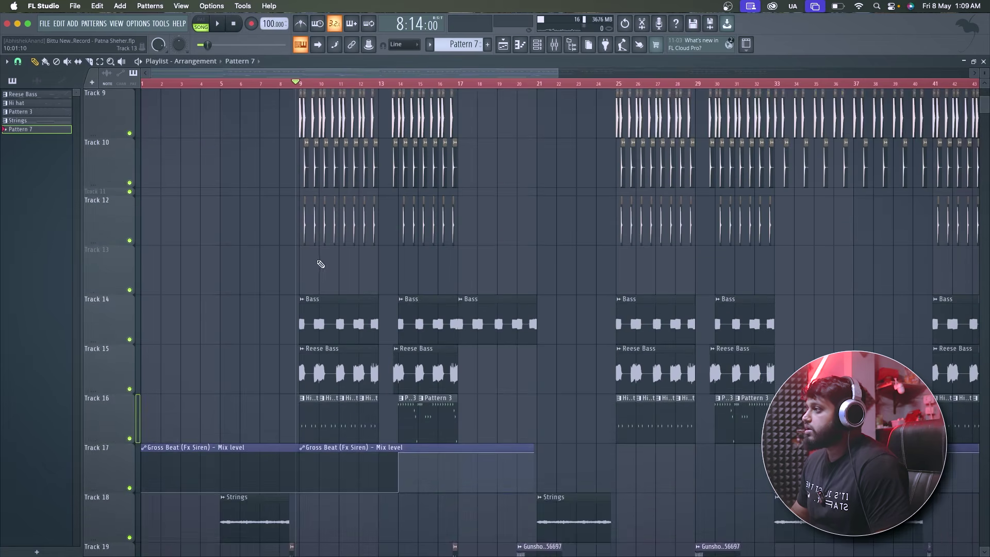
scroll(321, 264, up, 1)
key(space)
scroll(429, 210, up, 3)
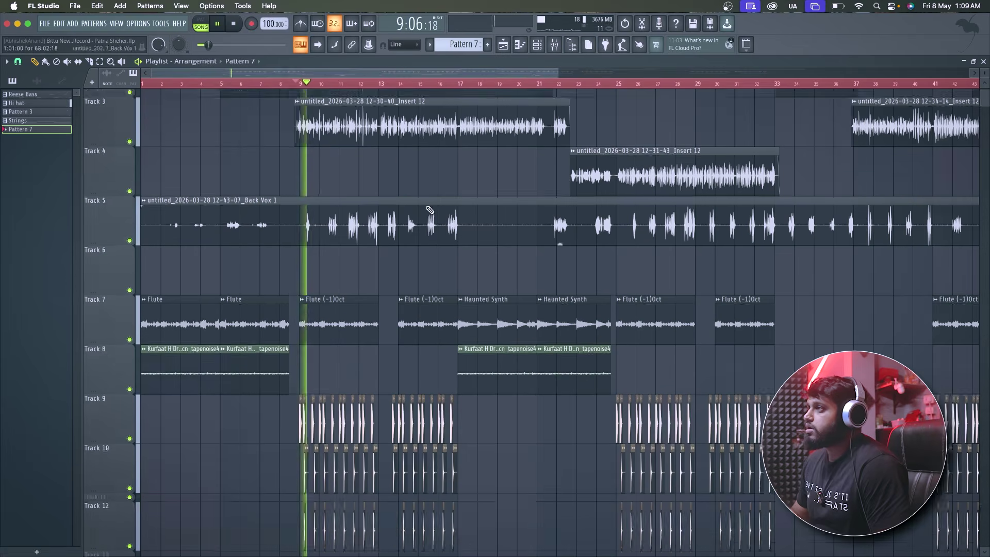
scroll(430, 210, up, 1)
key(space)
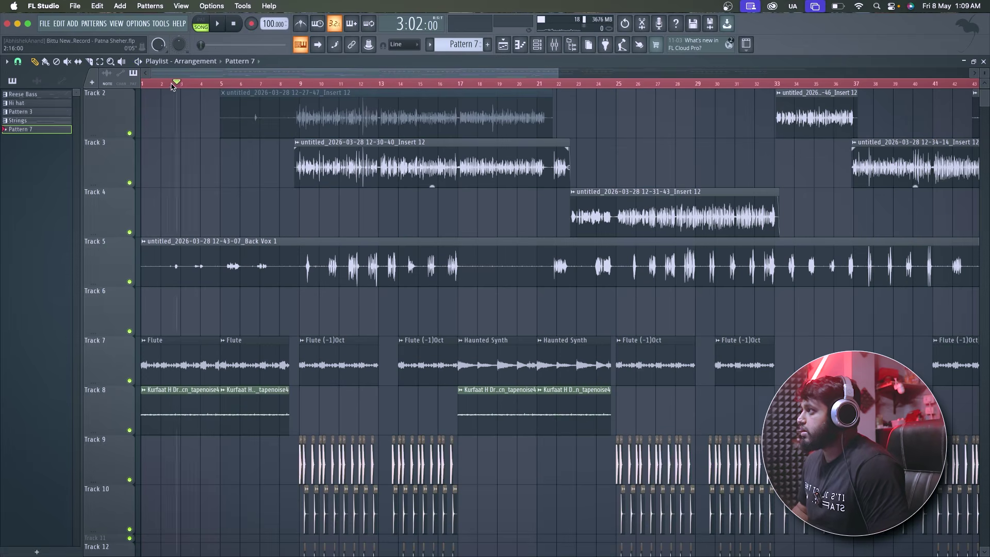
ctrl+click(129, 381)
key(space)
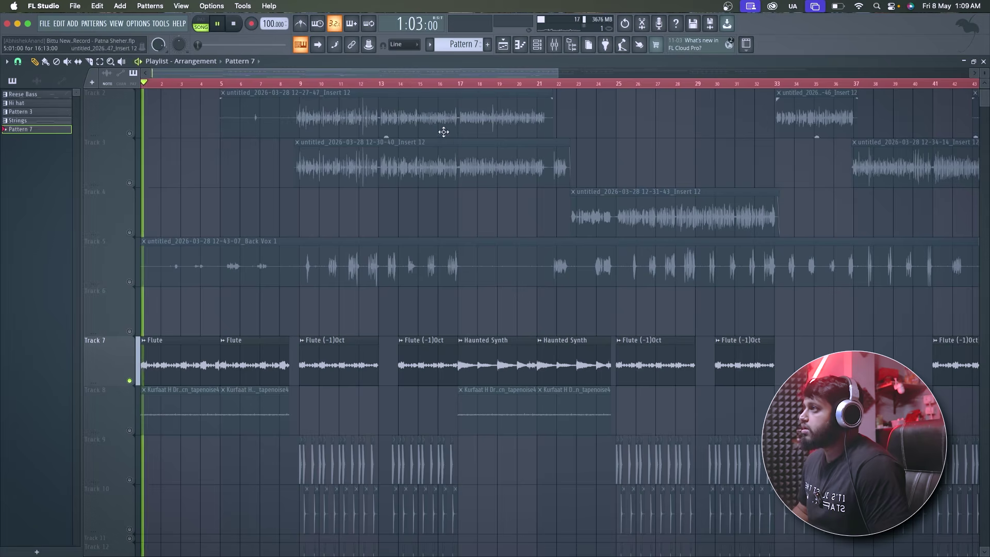
click(554, 45)
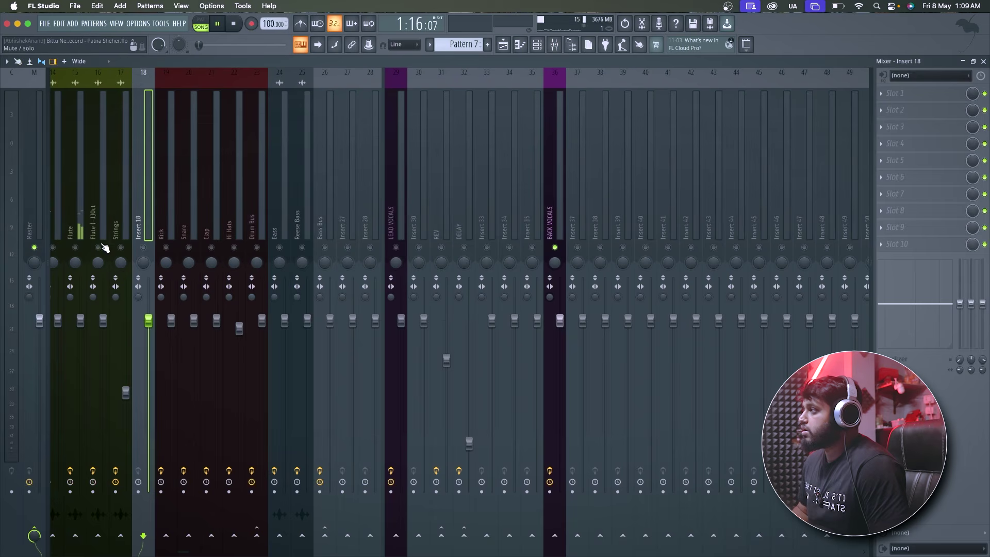
click(76, 247)
Step: Add an FL Keys instrument and use it alongside the soloed flute to check the song's key
click(73, 23)
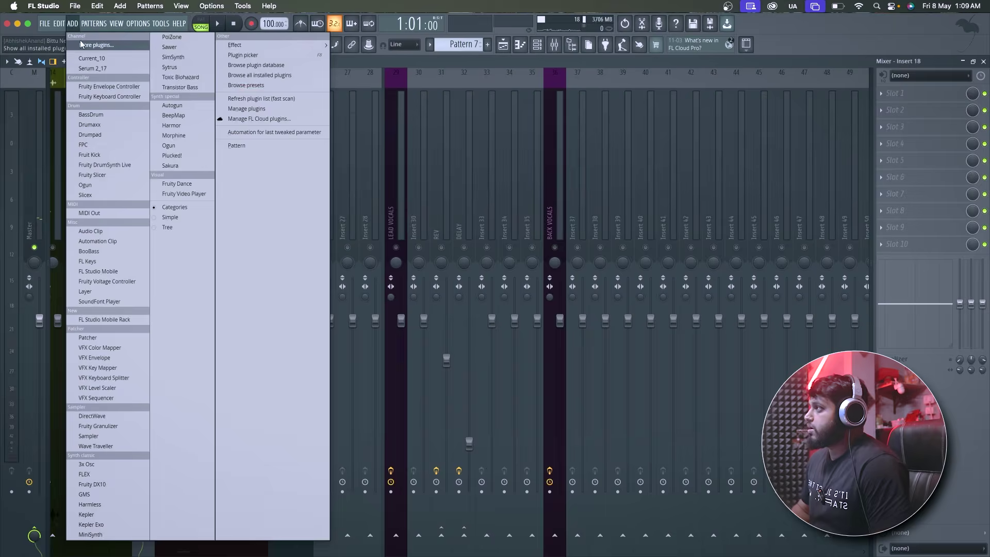
click(80, 44)
text(FL KE)
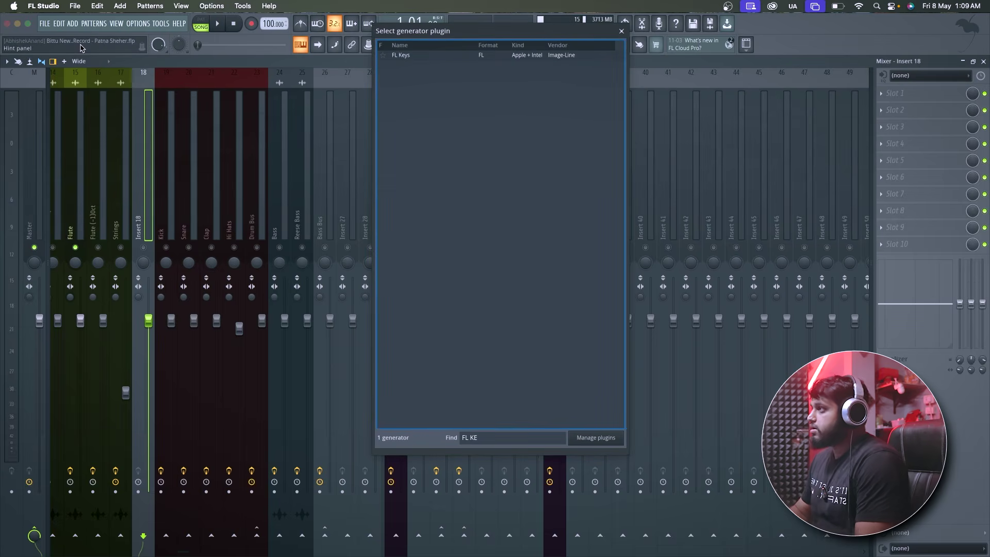
double_click(443, 55)
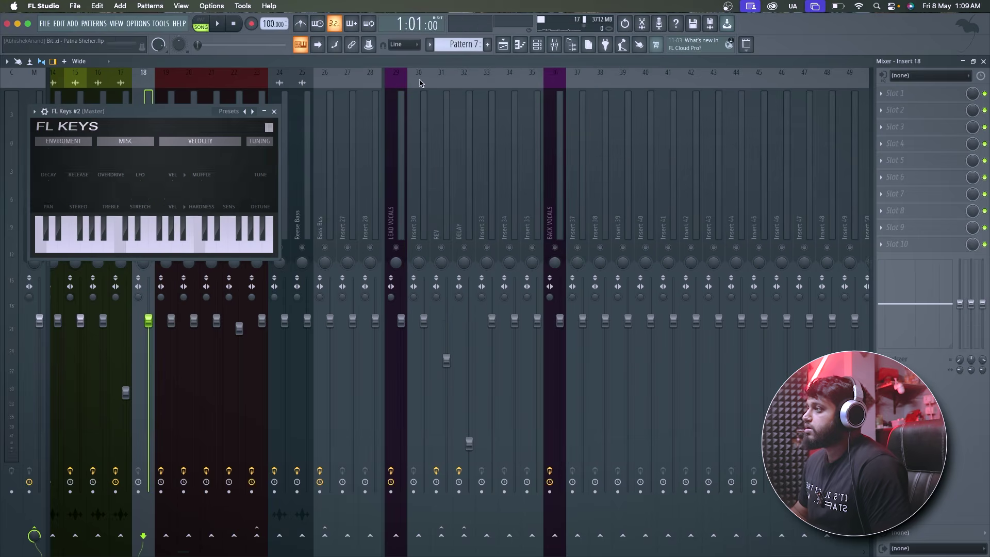
key(space)
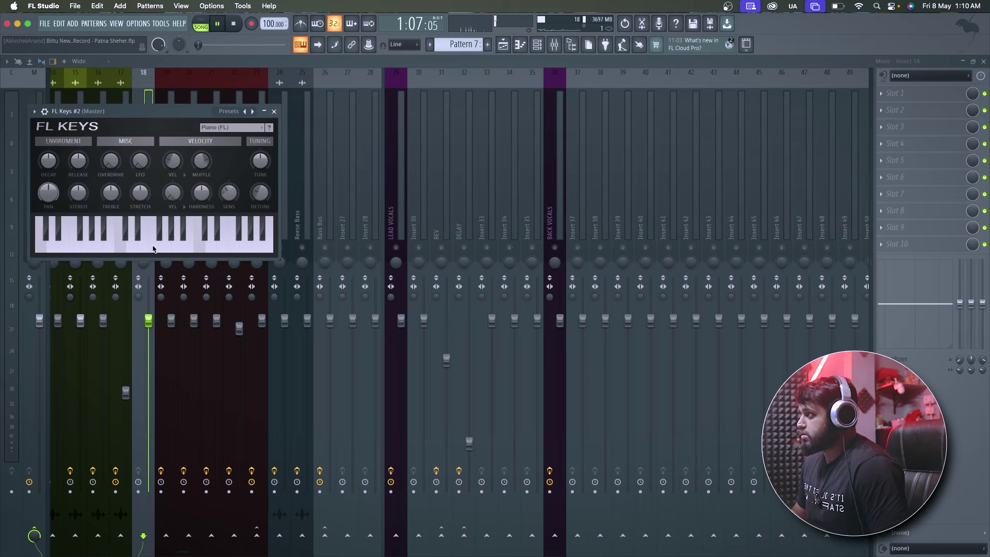
click(275, 111)
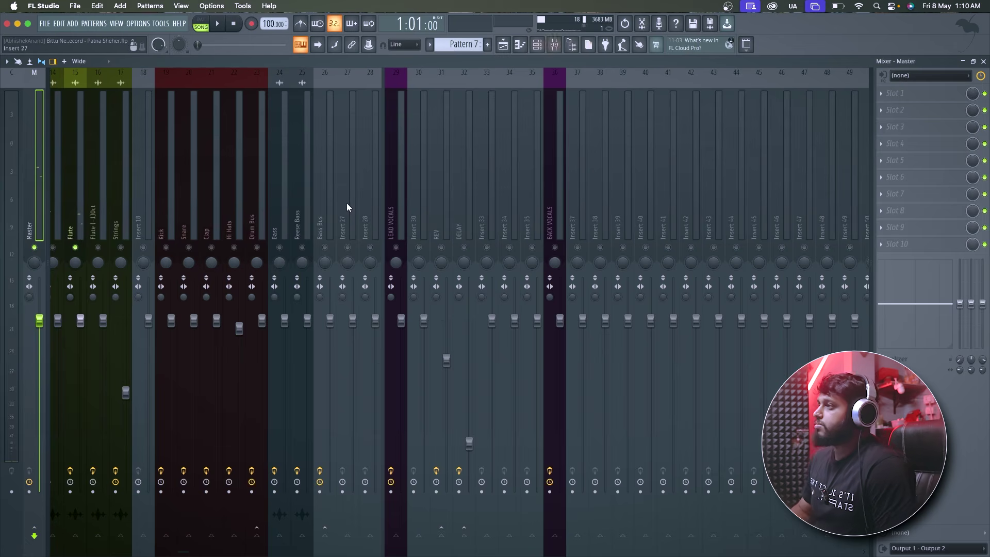
Step: Change the Harmony Engine key on the BACK VOCALS track to F
click(554, 204)
click(922, 110)
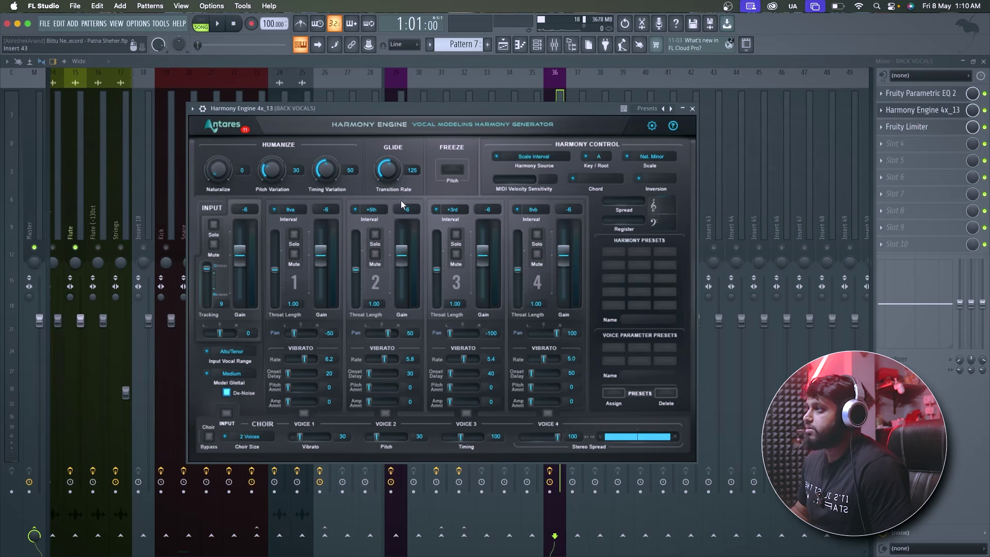
click(598, 157)
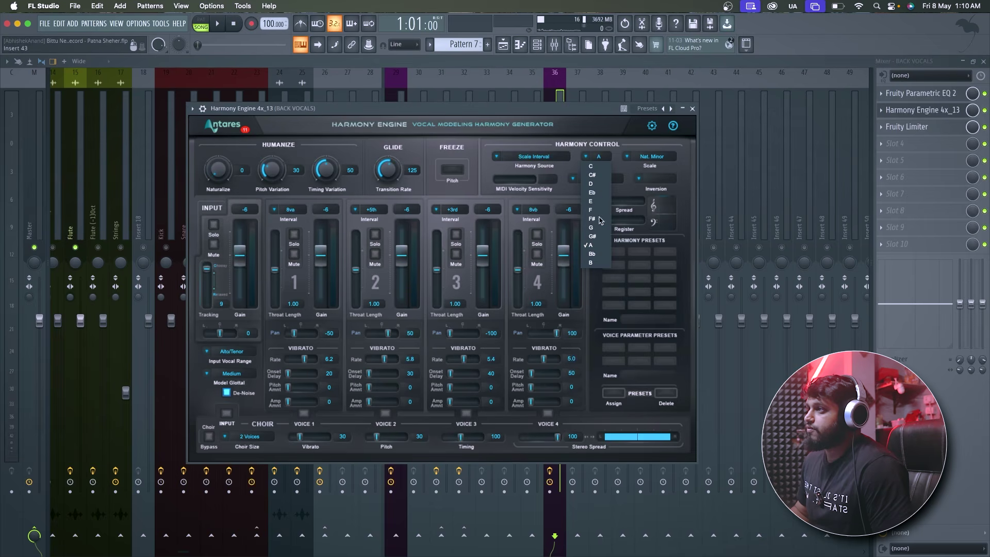
click(592, 210)
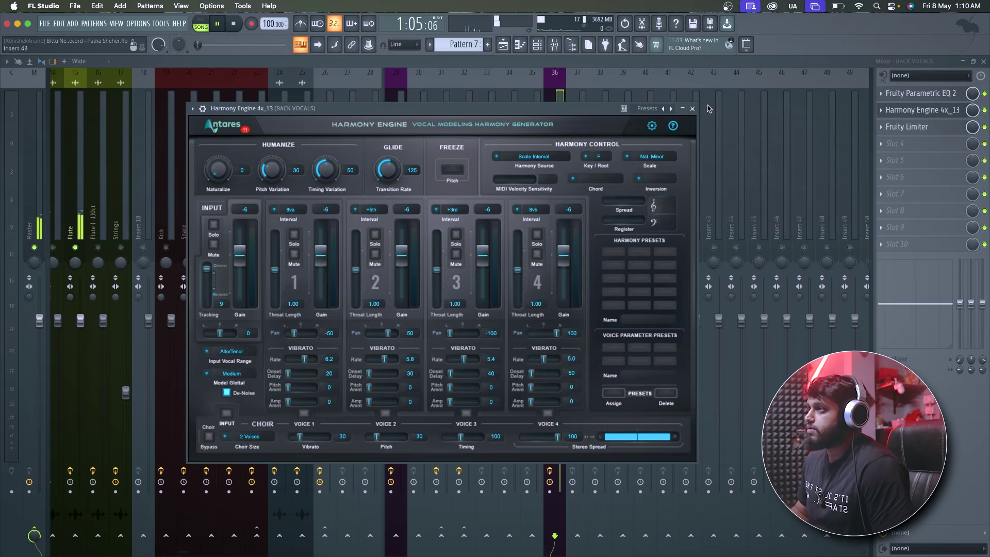
click(692, 108)
Step: Take the flute out of solo in the playlist and mixer, with the playback position just before bar 9
click(510, 46)
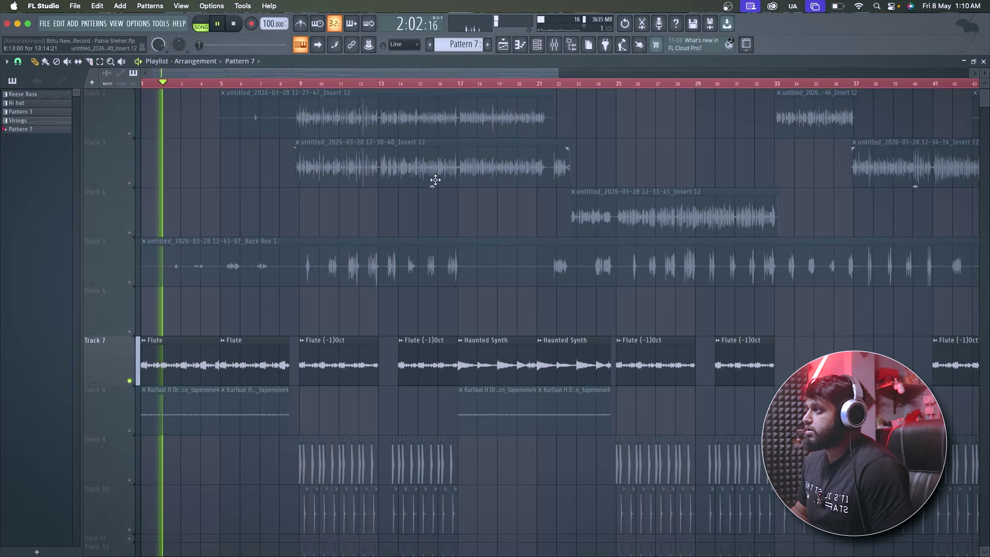
key(F9)
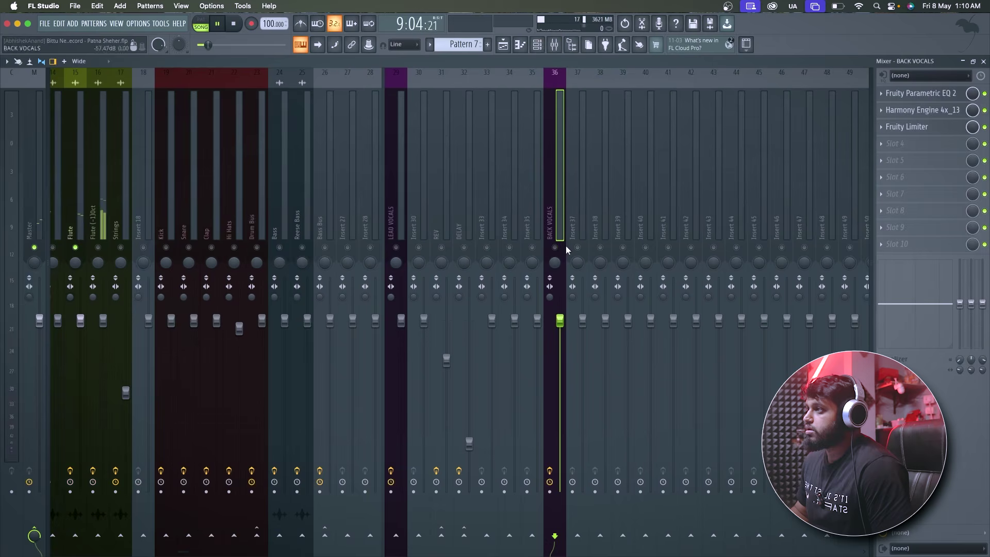
key(space)
click(506, 46)
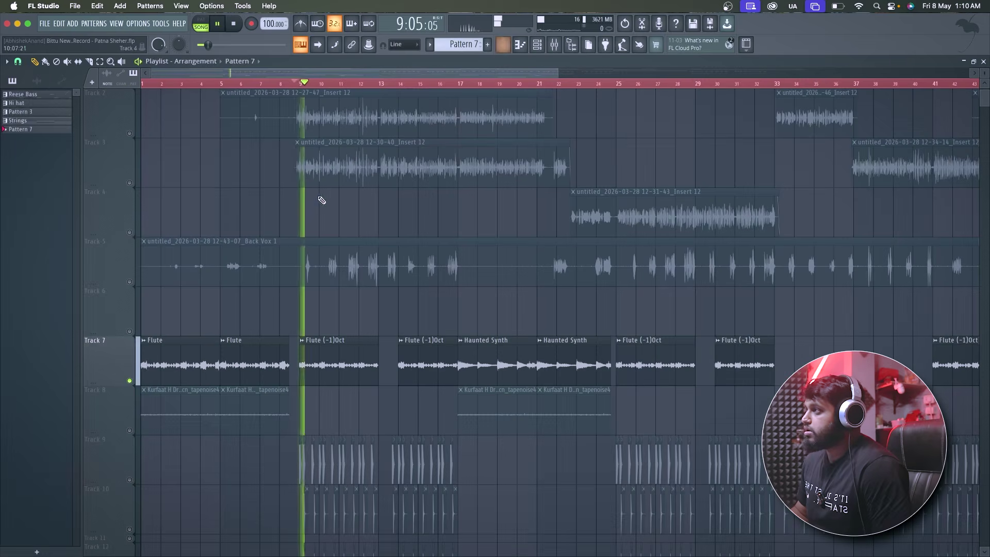
key(space)
scroll(422, 255, up, 1)
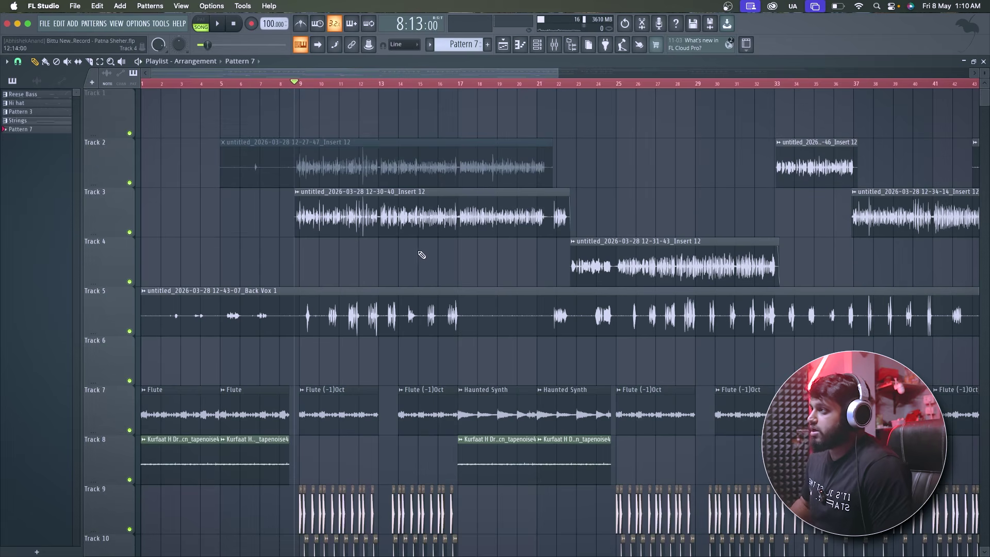
scroll(537, 299, down, 2)
Step: Audition the back vocals in the full mix while checking the mixer levels
key(space)
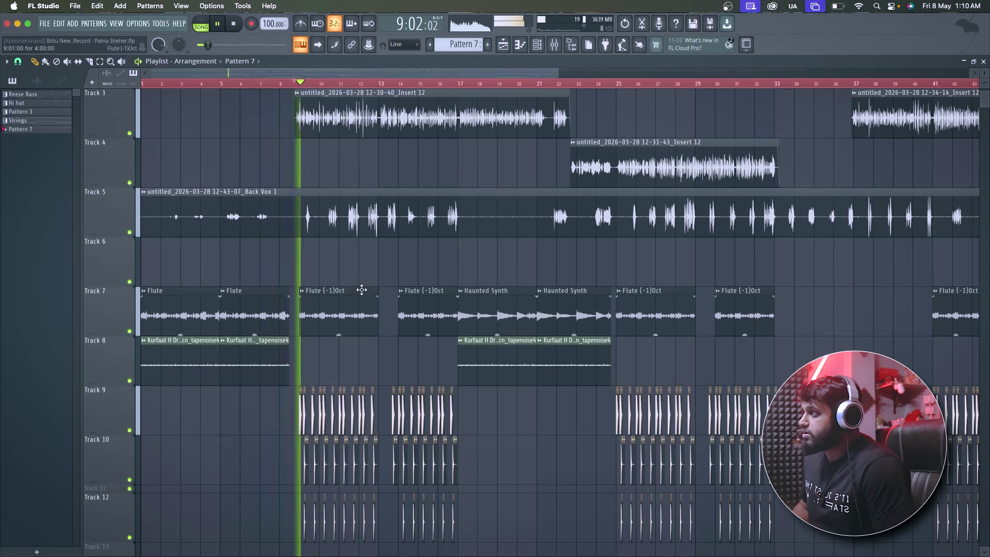
scroll(363, 279, up, 1)
scroll(463, 203, up, 2)
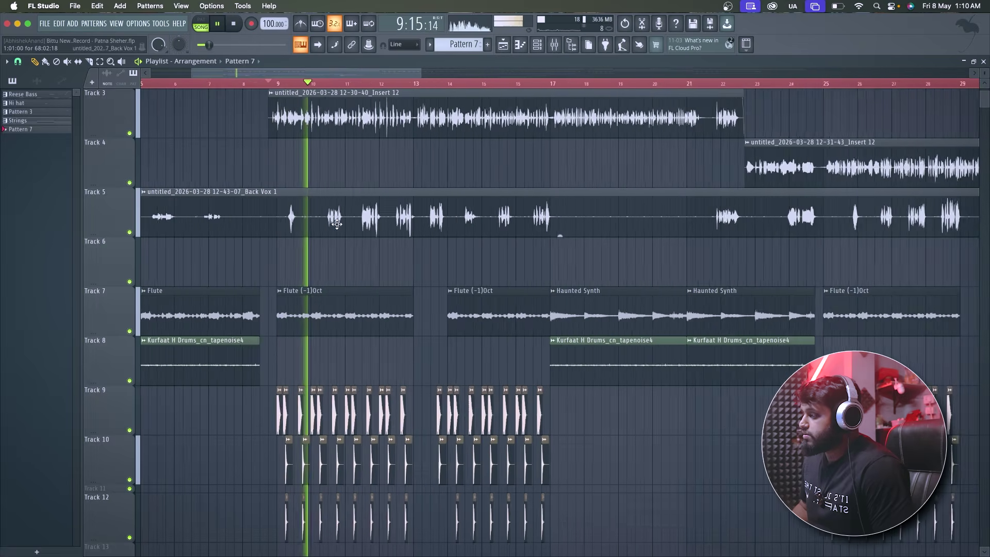
click(555, 44)
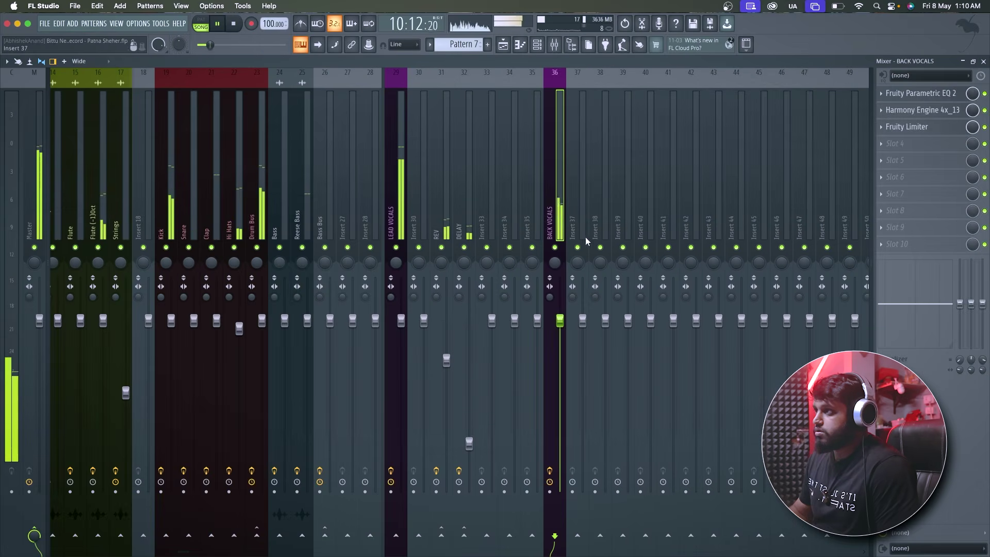
key(space)
Step: Set the channel volume of the Back Vox 1 audio clip to 43% while the mix plays
key(F6)
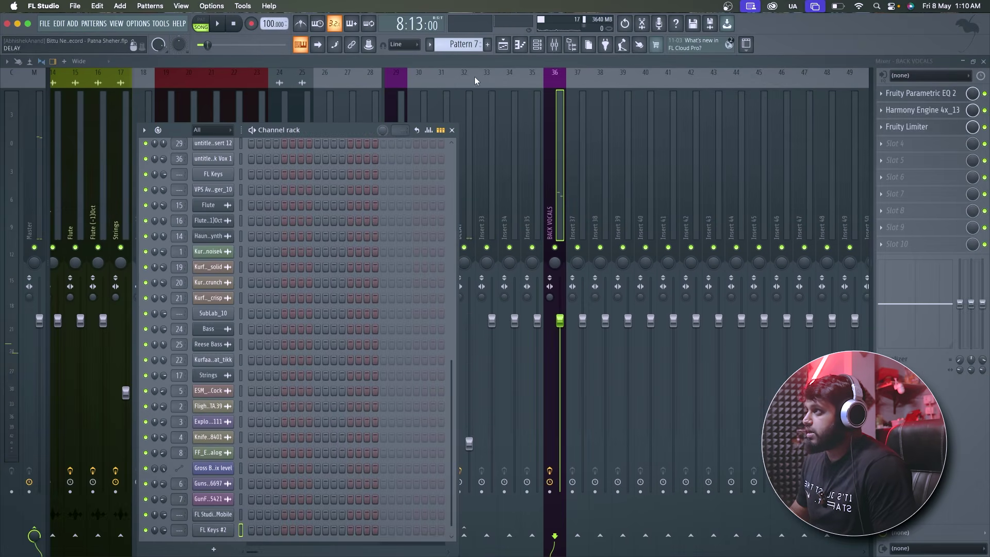
click(509, 46)
double_click(402, 225)
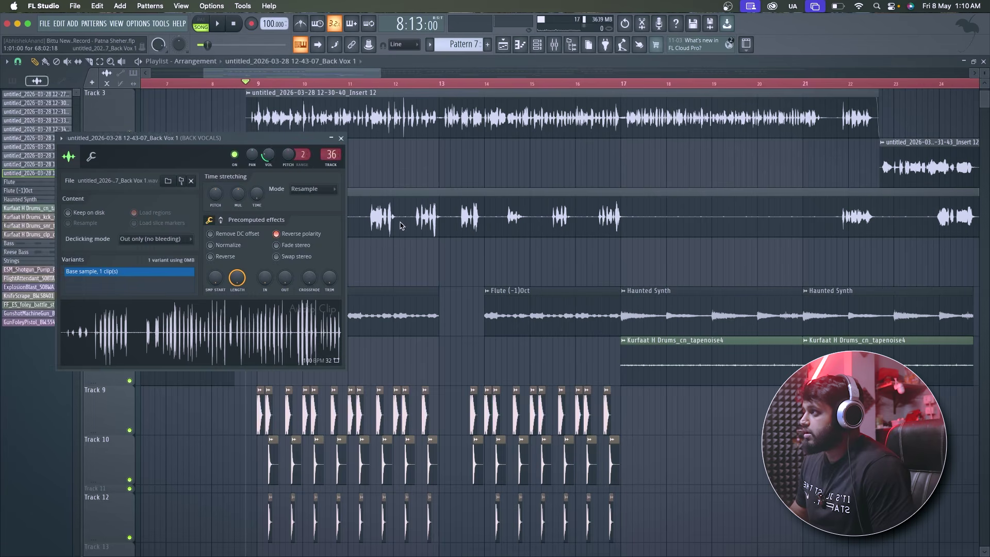
key(space)
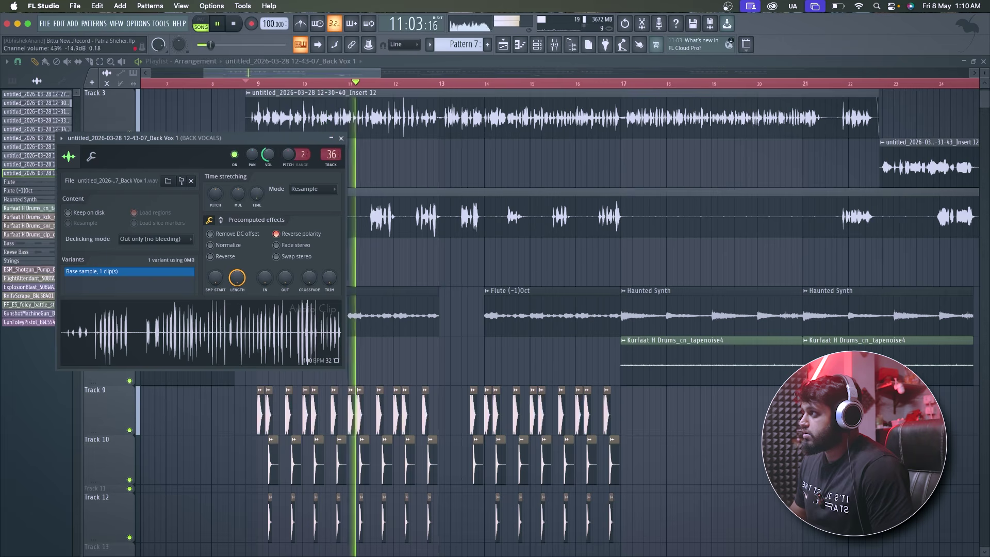
click(340, 139)
Step: Adjust the threshold and set the attack to 0.76 ms in Fruity Limiter on BACK VOCALS, and return to the playlist
click(555, 44)
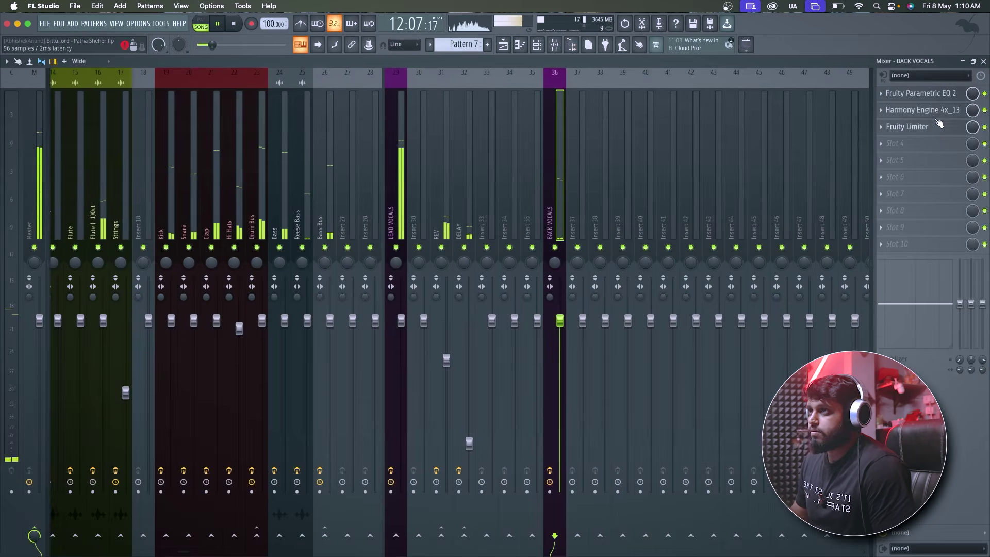
click(923, 110)
click(923, 127)
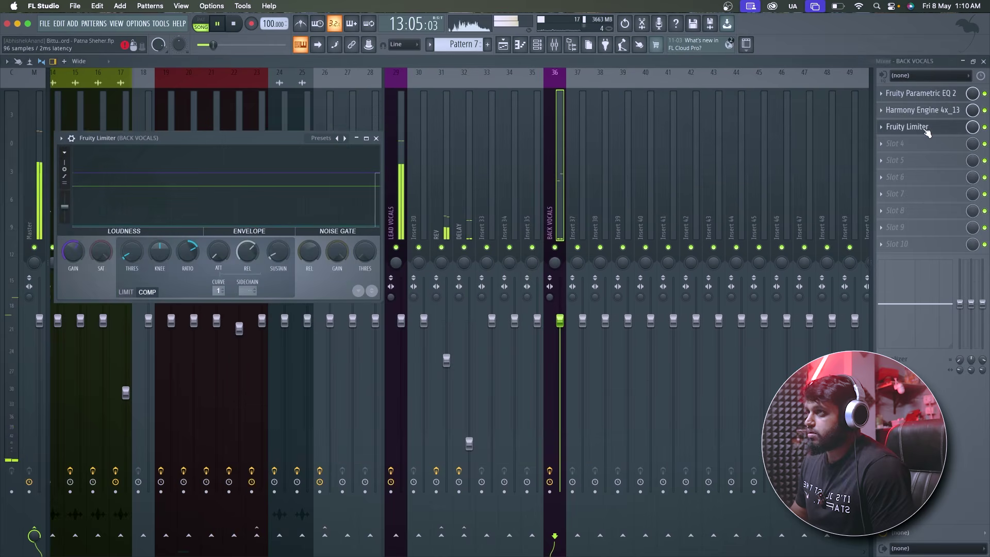
drag(132, 251, 132, 254)
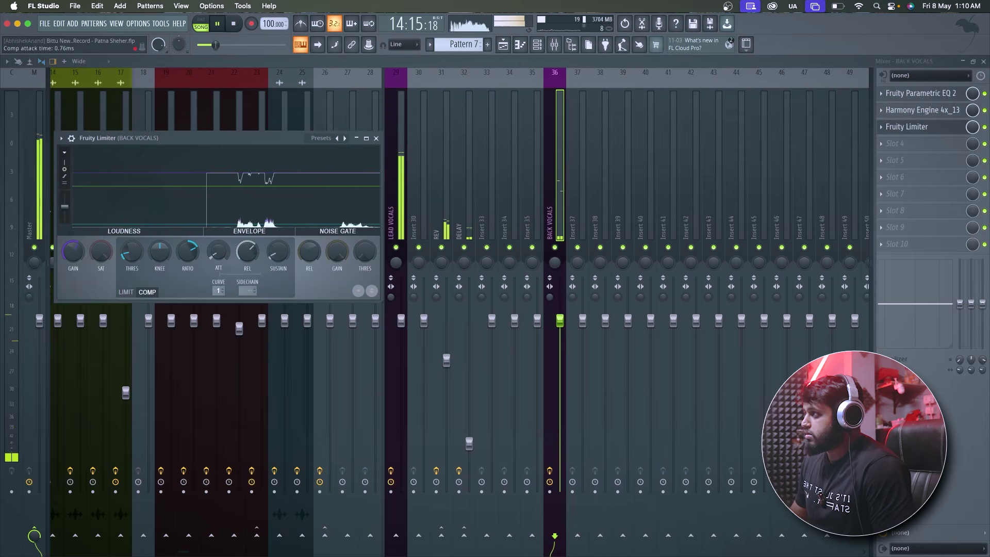
click(376, 138)
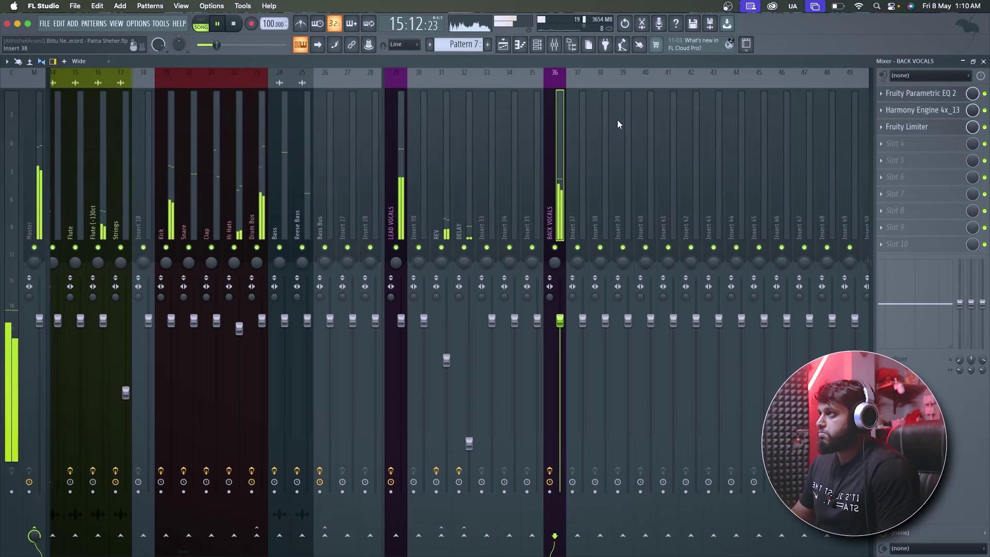
click(503, 45)
scroll(516, 271, down, 8)
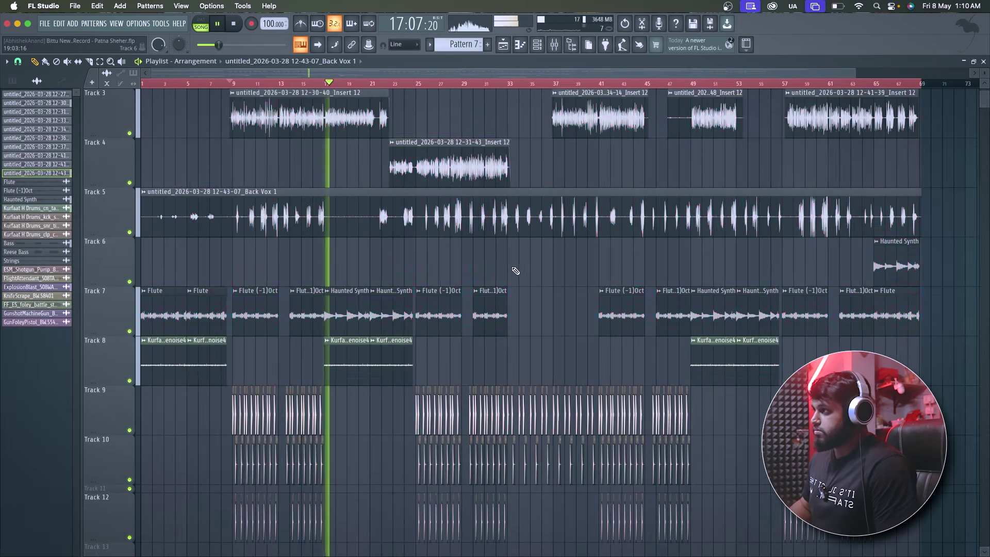
Step: Audition the vocals from just before bar 23 and slice the Track 4 vocal clip just before bar 25
key(ctrl+a)
scroll(513, 270, down, 1)
scroll(513, 270, up, 2)
drag(453, 343, 494, 357)
scroll(400, 97, up, 5)
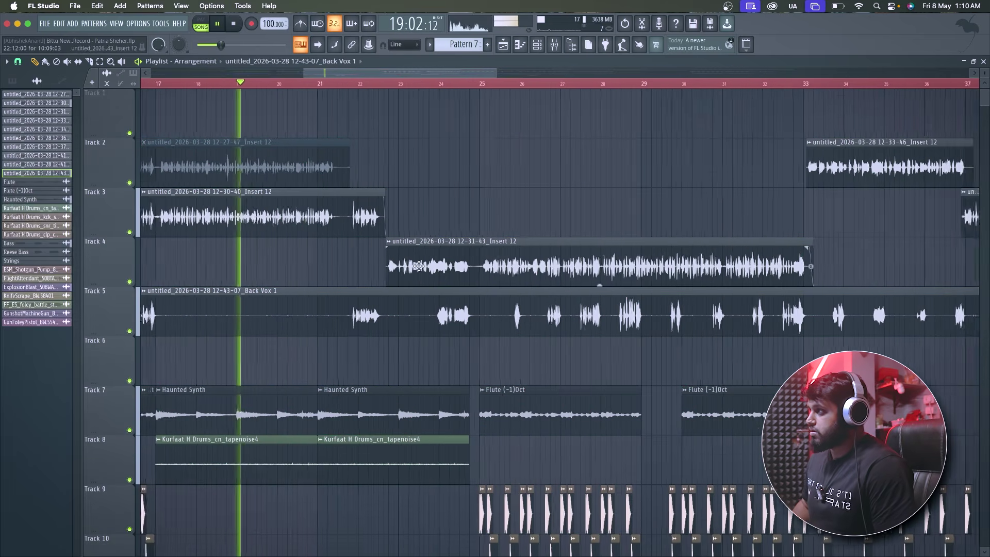
key(space)
scroll(412, 258, up, 5)
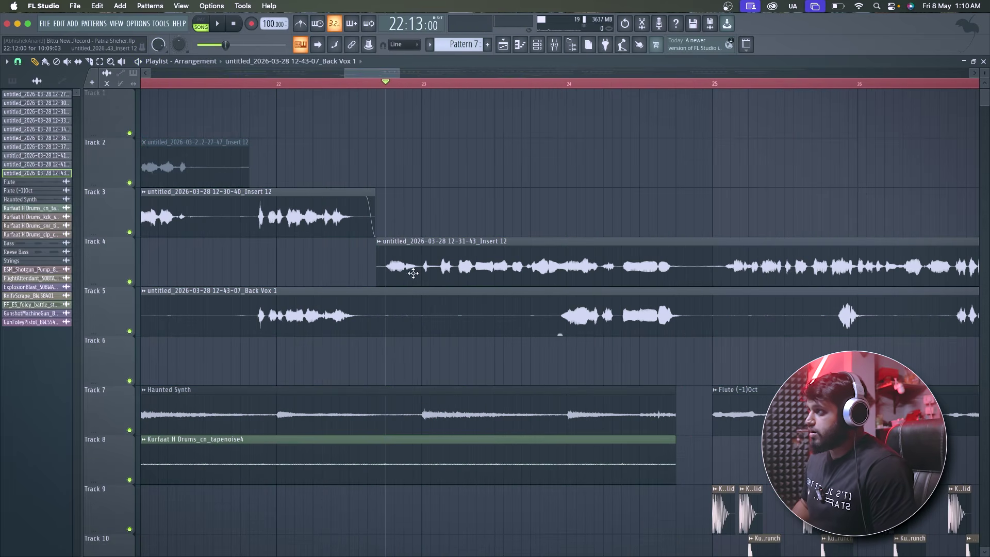
key(space)
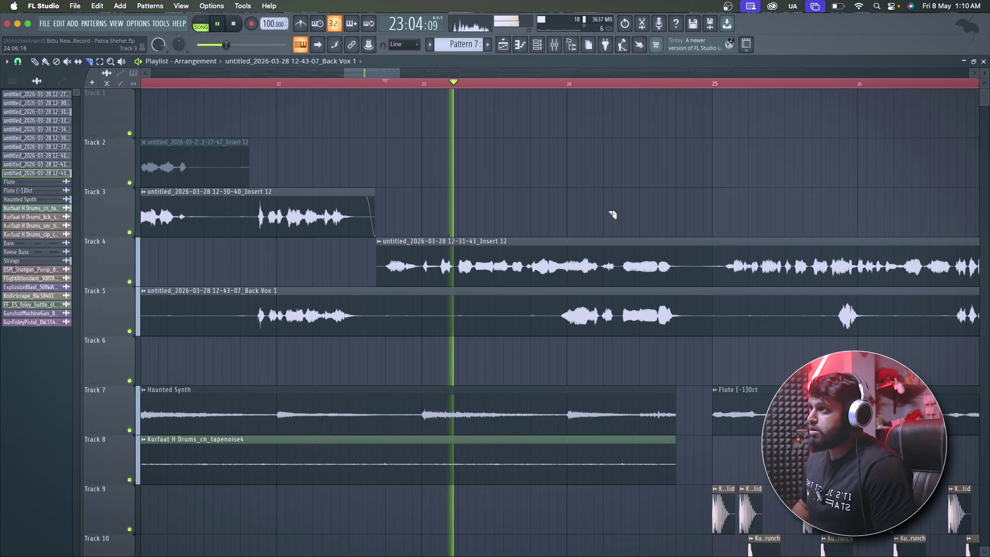
click(698, 258)
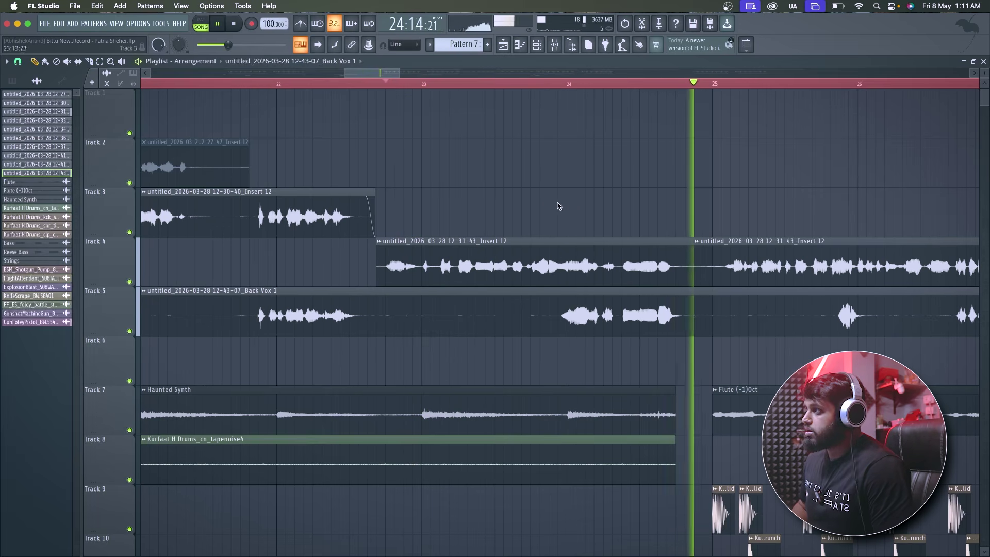
Step: Stop playback and make the first part of the sliced Track 4 vocal clip unique
key(space)
click(379, 244)
click(401, 350)
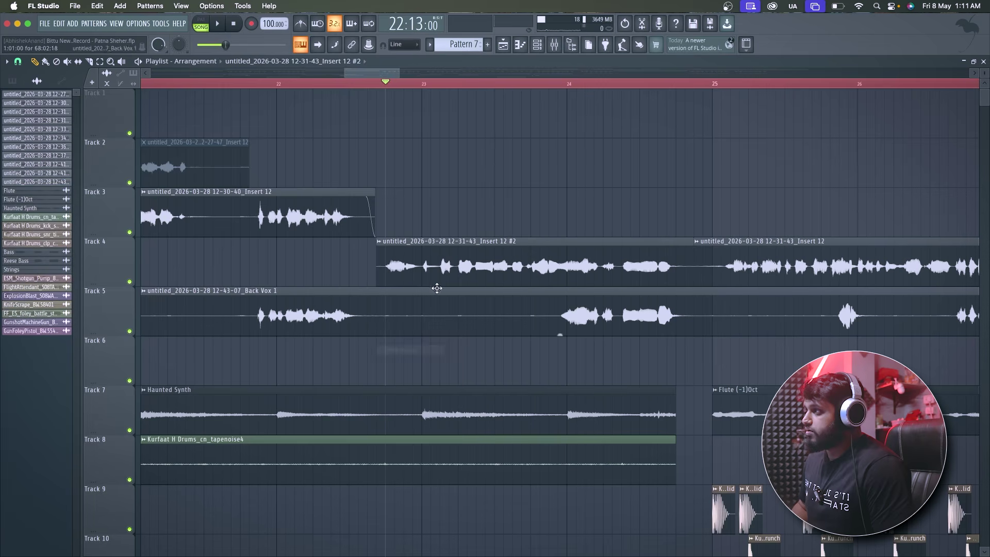
Step: Route the unique vocal clip to a free mixer track and name that track TUNING
double_click(438, 263)
click(71, 126)
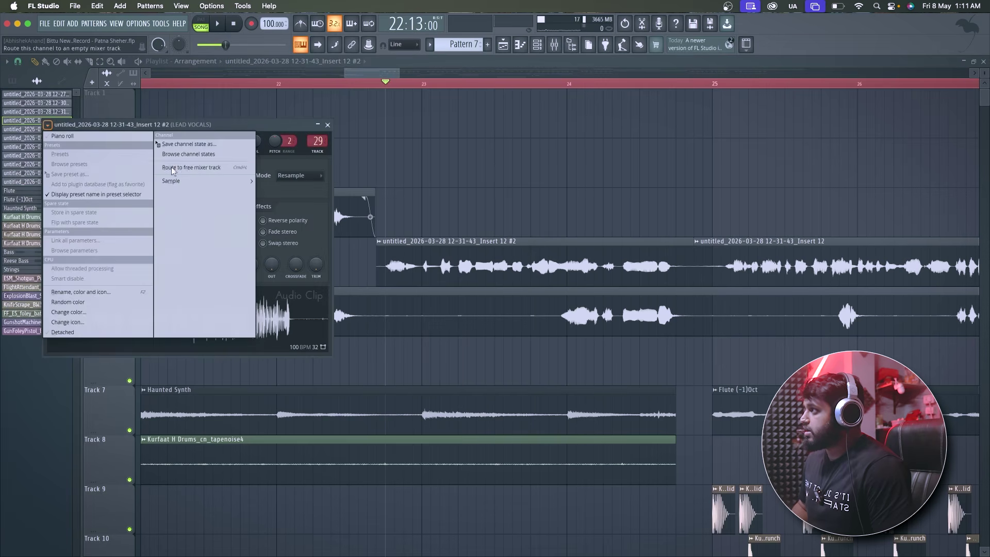
click(171, 167)
double_click(349, 216)
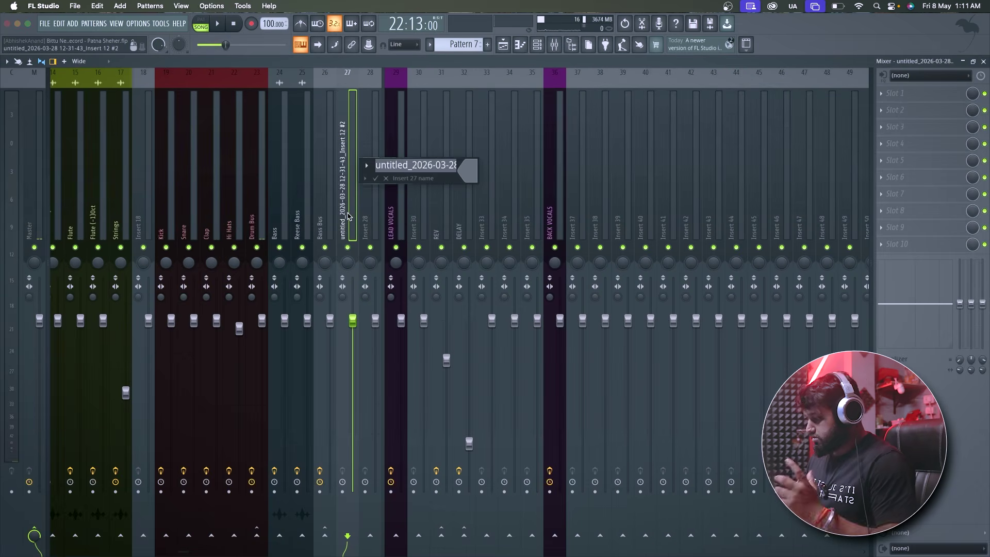
text(TUNING)
key(Return)
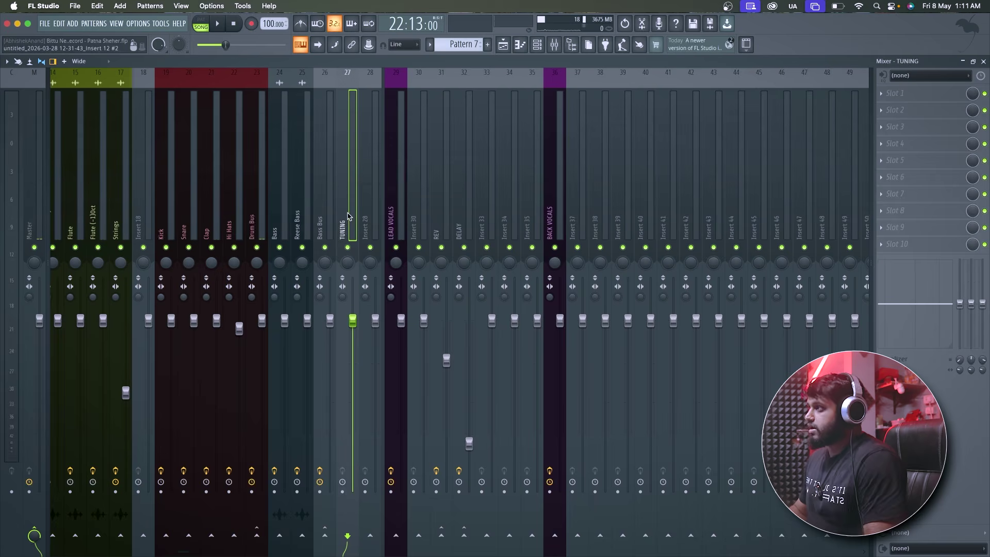
Step: Load Melodyne_11 in the first effect slot of the TUNING track and dismiss its welcome window
click(895, 103)
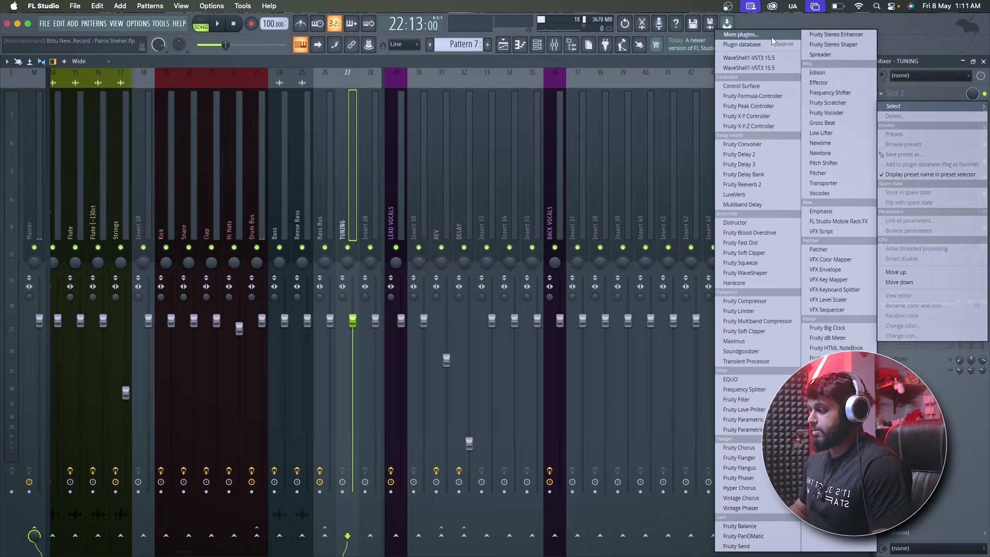
click(771, 36)
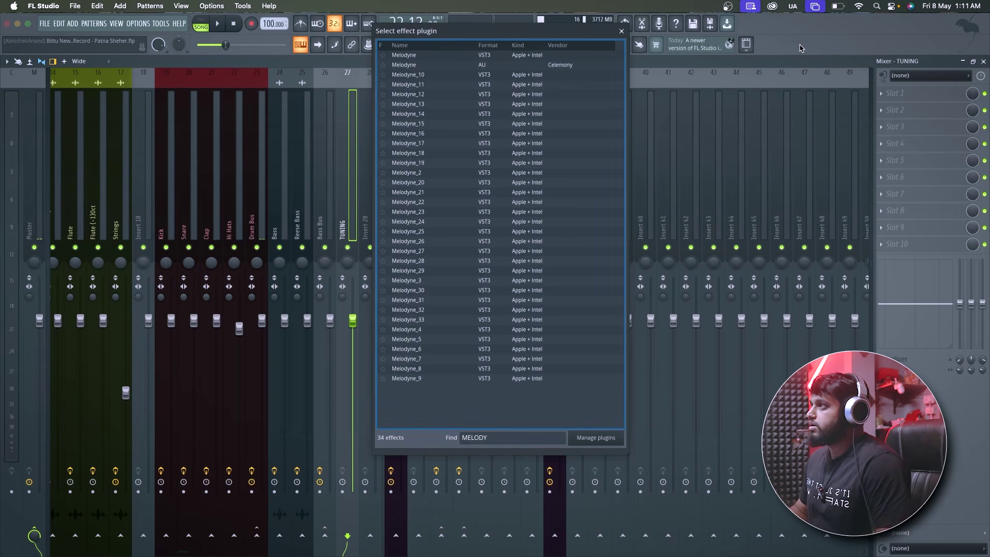
double_click(511, 86)
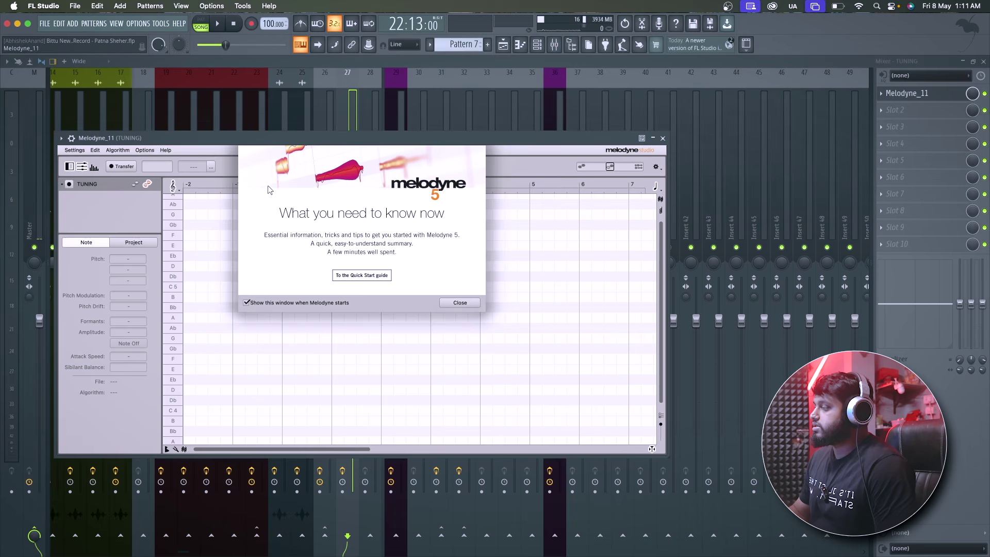
click(460, 302)
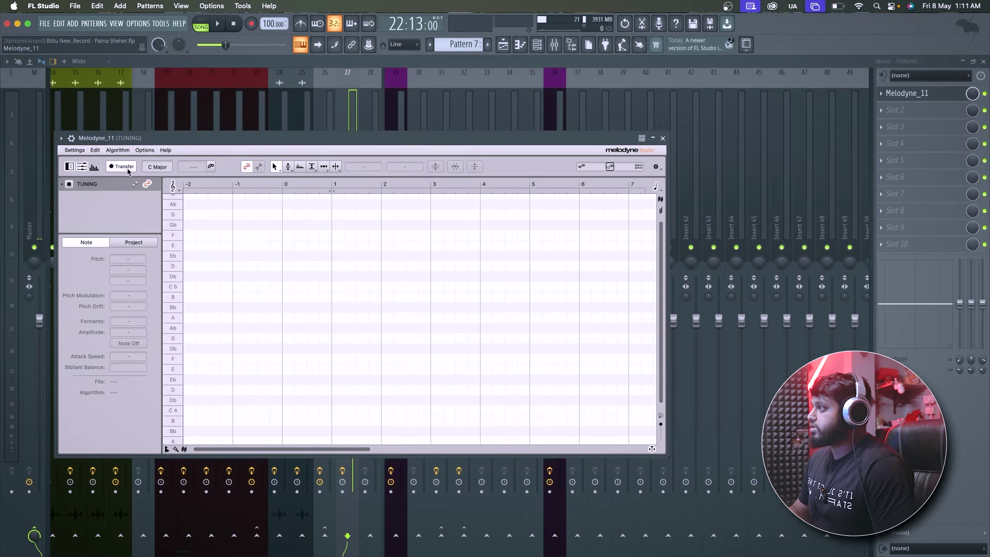
Step: Transfer the vocal phrase between bars 23 and 25 into Melodyne and select all of its notes
right_click(172, 137)
click(172, 142)
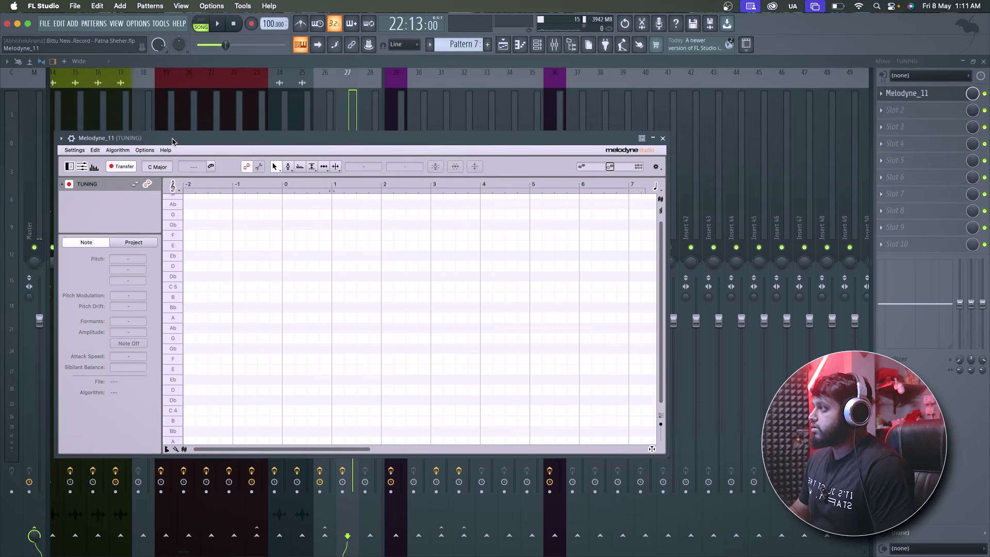
key(space)
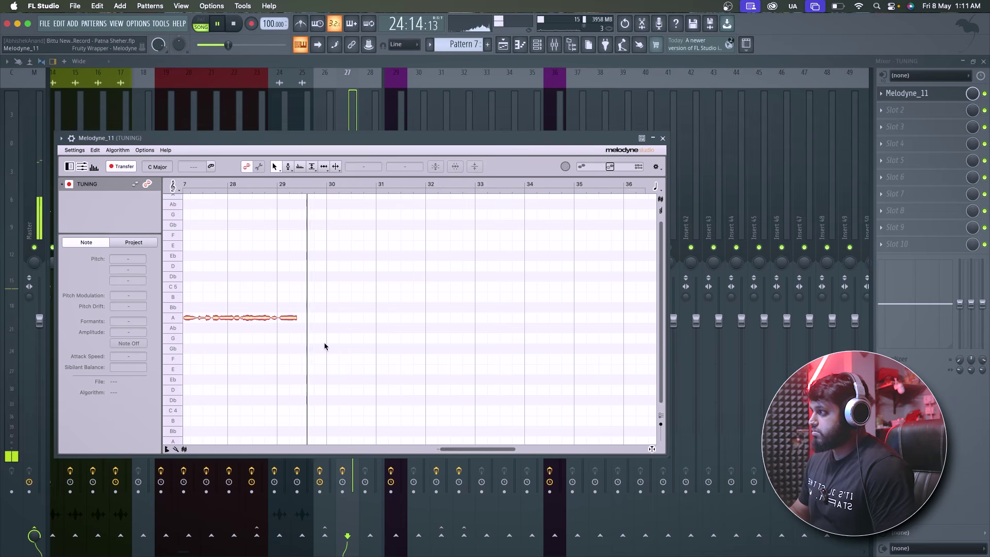
key(space)
drag(361, 243, 444, 348)
drag(686, 360, 262, 407)
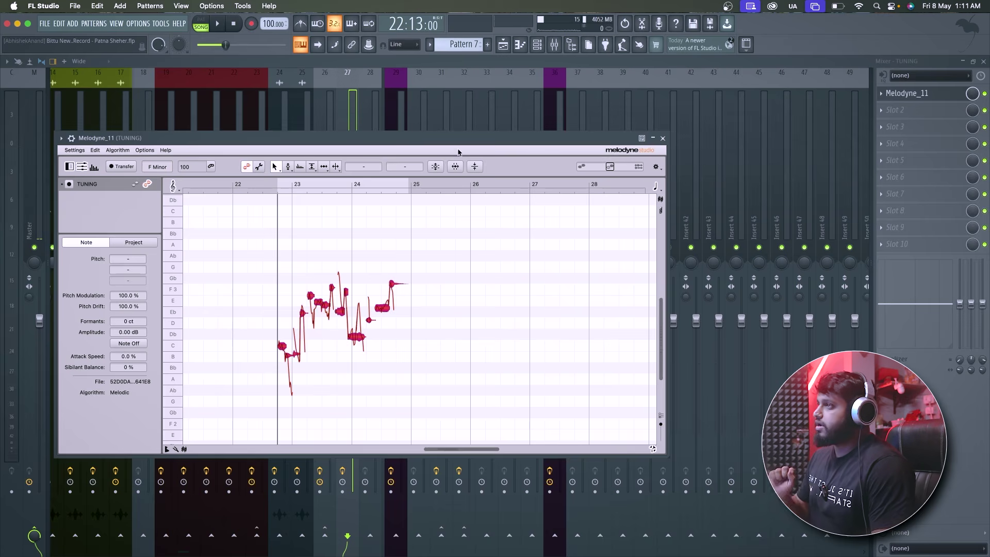
Step: Remove Melodyne_11 from the TUNING track and load Waves Tune Stereo in its place
click(882, 97)
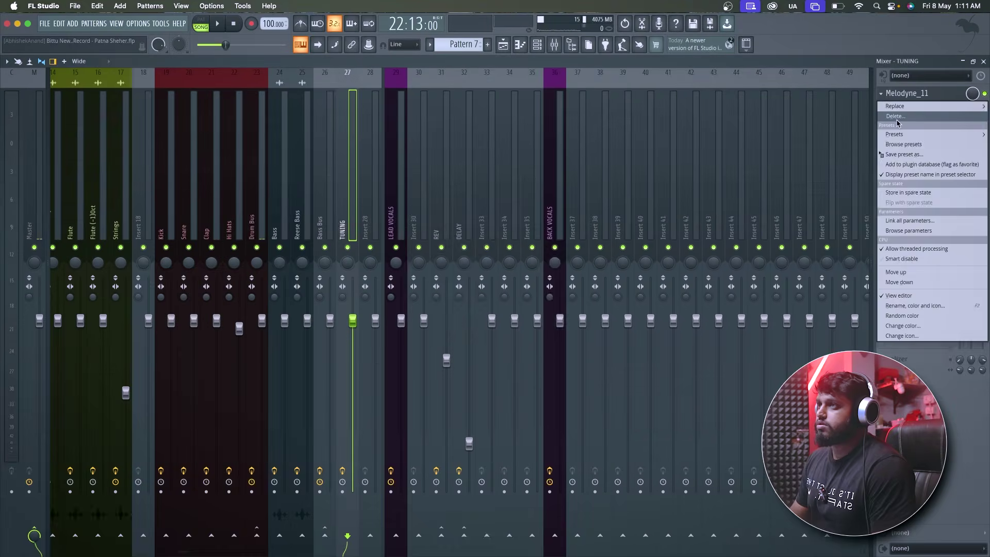
click(895, 116)
click(882, 97)
mouse_move(894, 106)
click(768, 56)
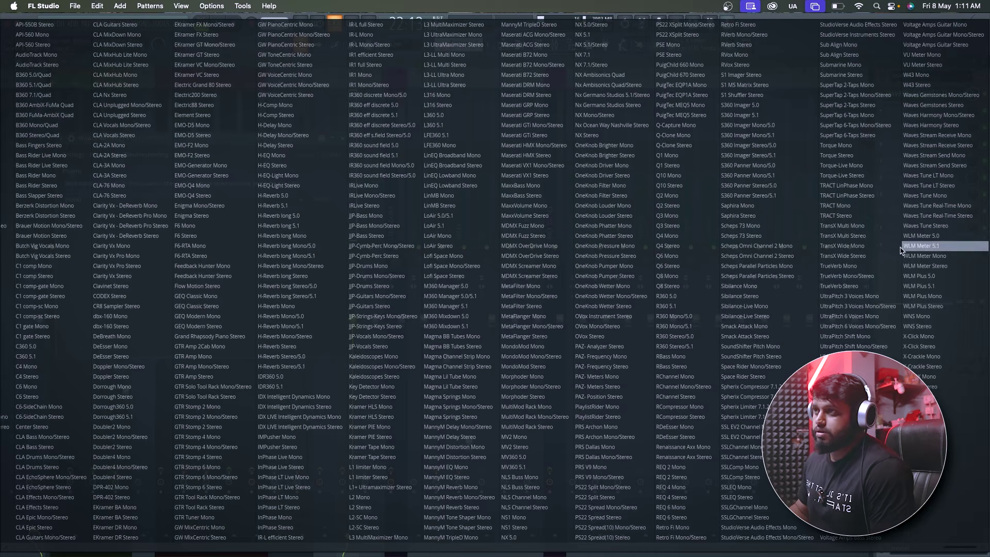
click(952, 229)
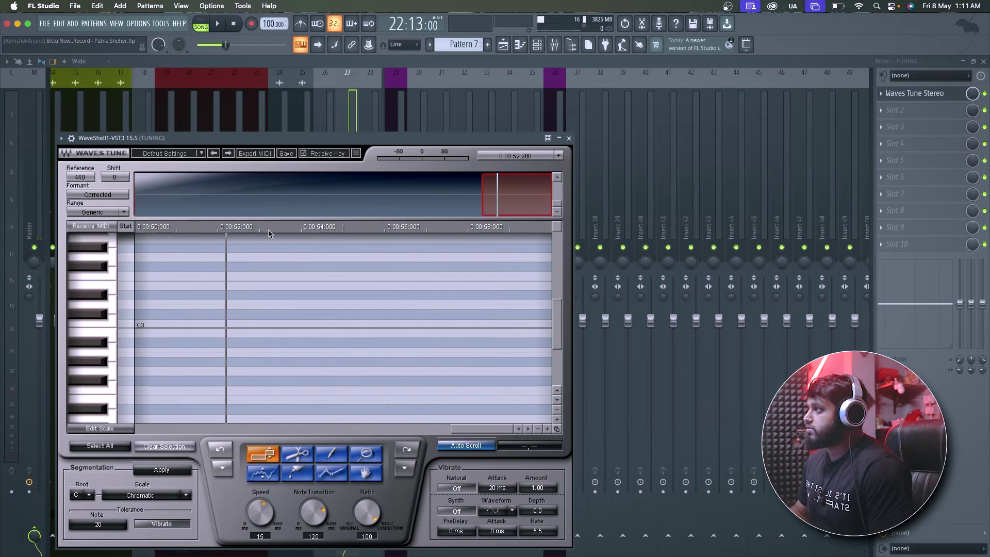
Step: Play the sliced vocal phrase through Waves Tune to scan its pitch, and select all the detected notes
drag(270, 142, 286, 110)
key(space)
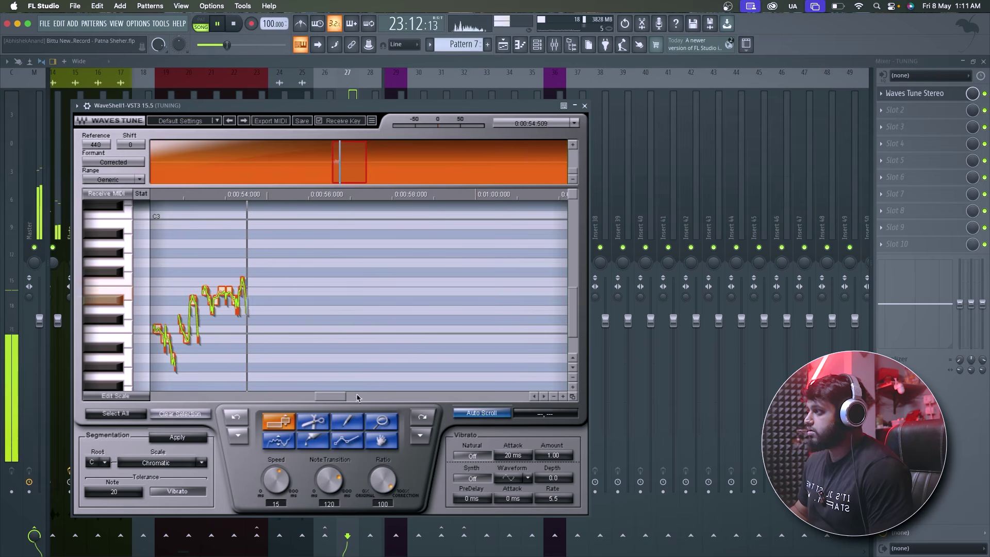
scroll(477, 391, down, 2)
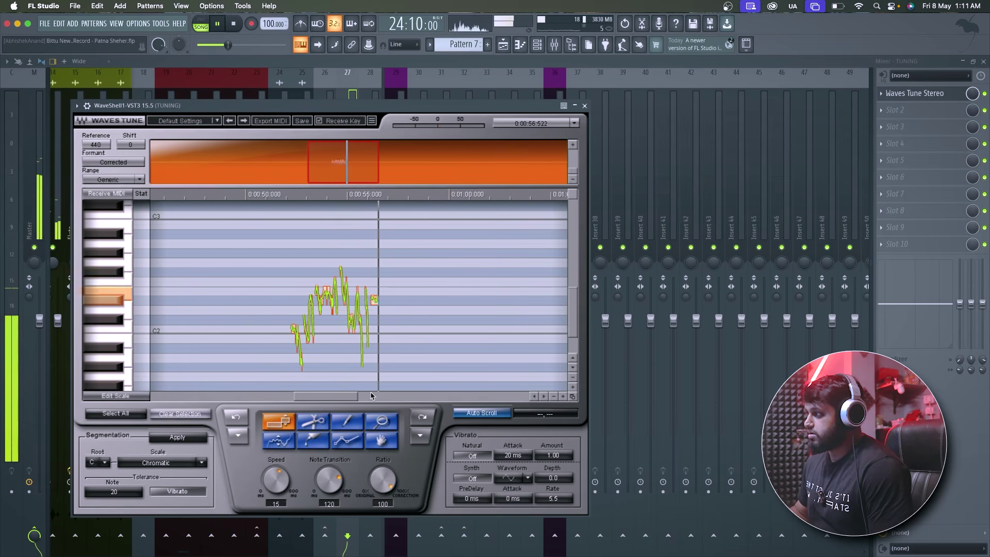
key(space)
drag(413, 273, 275, 382)
Step: Set the Waves Tune root to F, the scale to Natural Minor, and Speed and Note Transition to 0
click(105, 463)
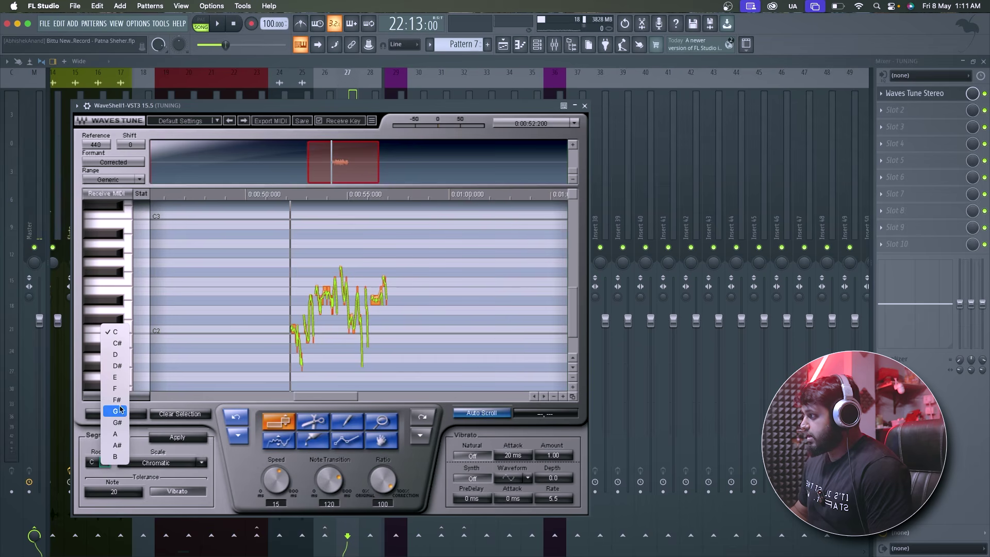
click(166, 458)
click(206, 464)
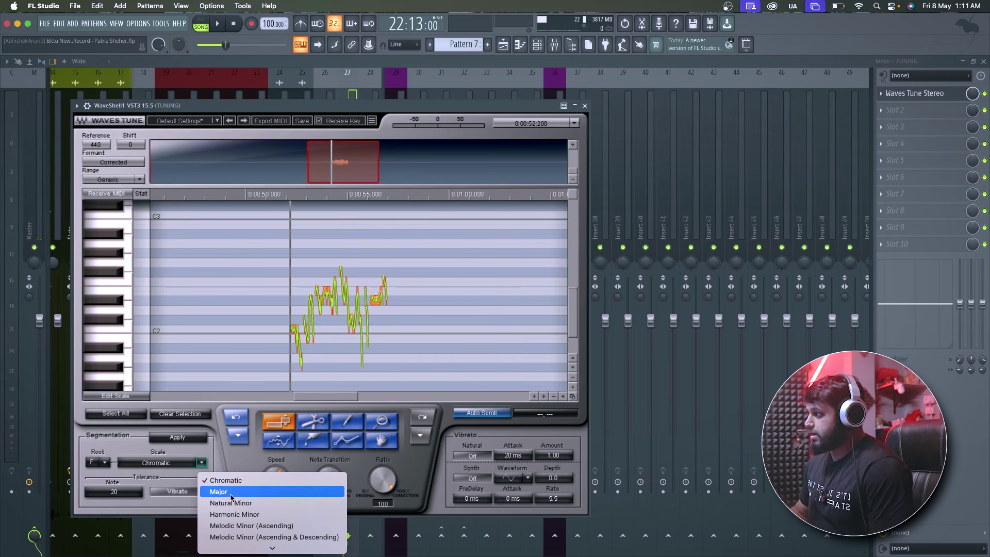
click(234, 502)
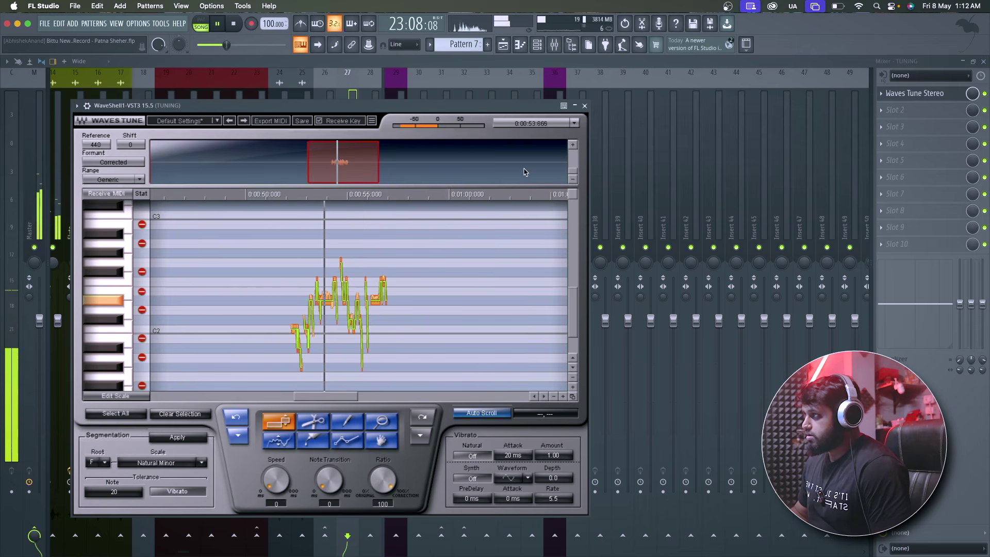
click(584, 105)
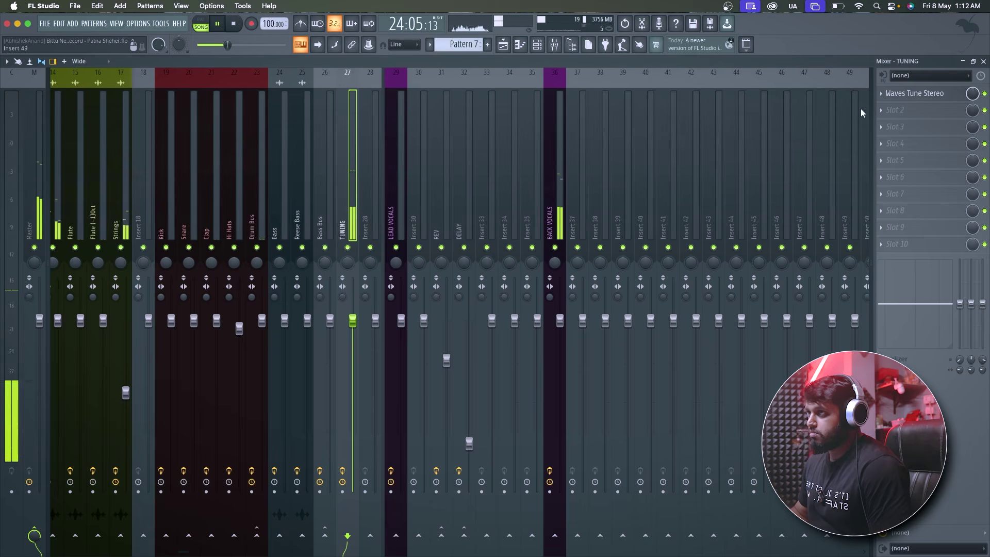
Step: Load Fruity Reeverb 2 in the second effect slot of the TUNING track and start playback
click(895, 110)
click(771, 44)
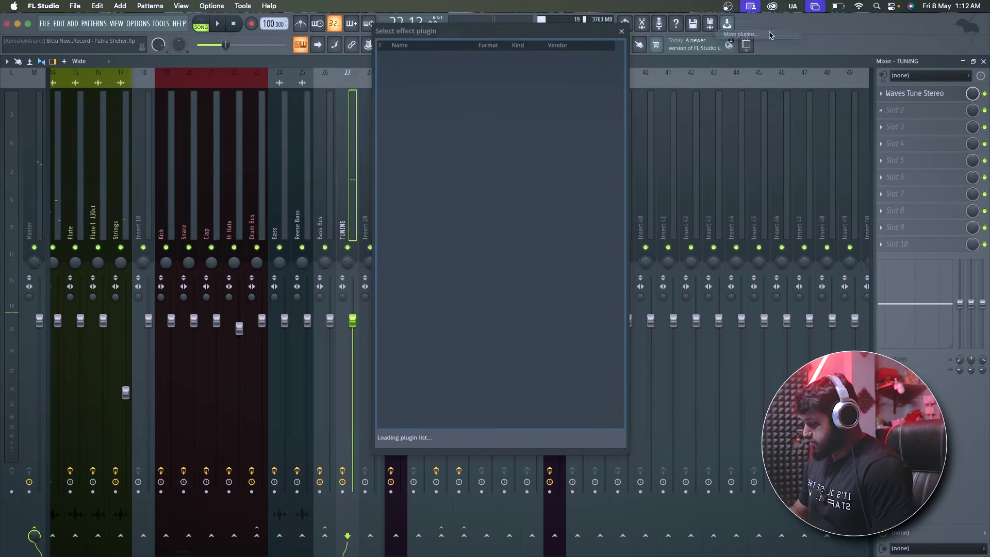
text(REE)
double_click(483, 73)
key(space)
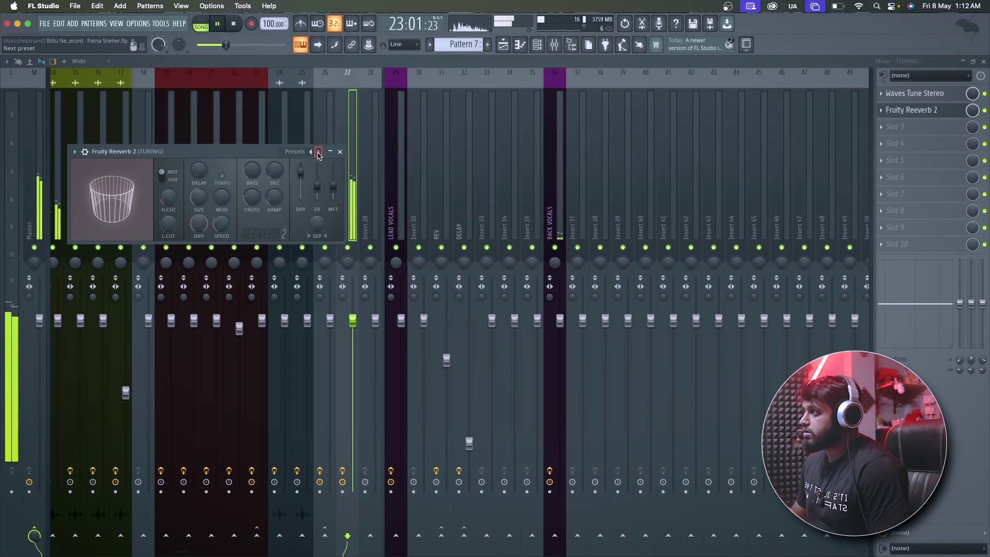
Step: Apply the Large Hall preset to Fruity Reeverb 2, adjust the wet level and set early reflections to about 52%
click(319, 152)
click(325, 178)
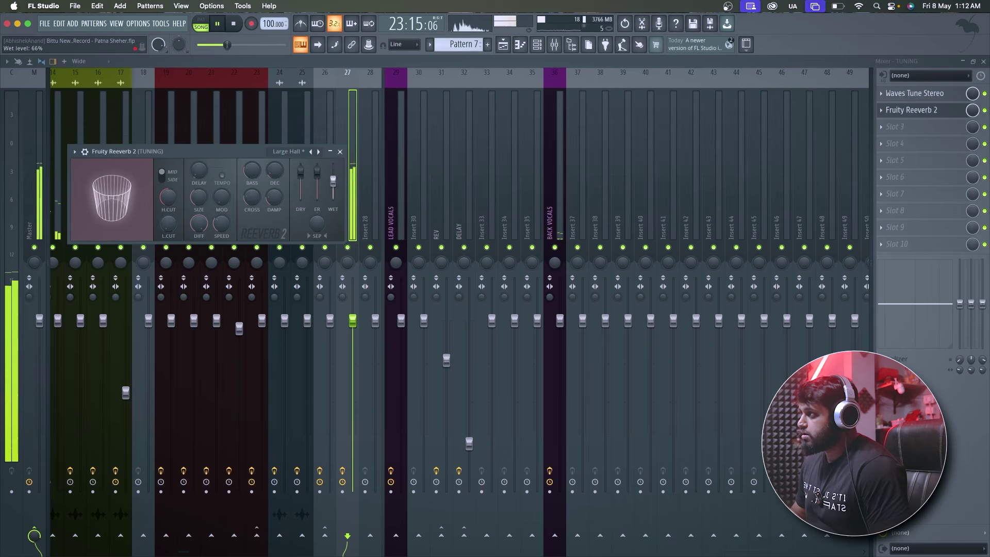
drag(333, 185, 333, 186)
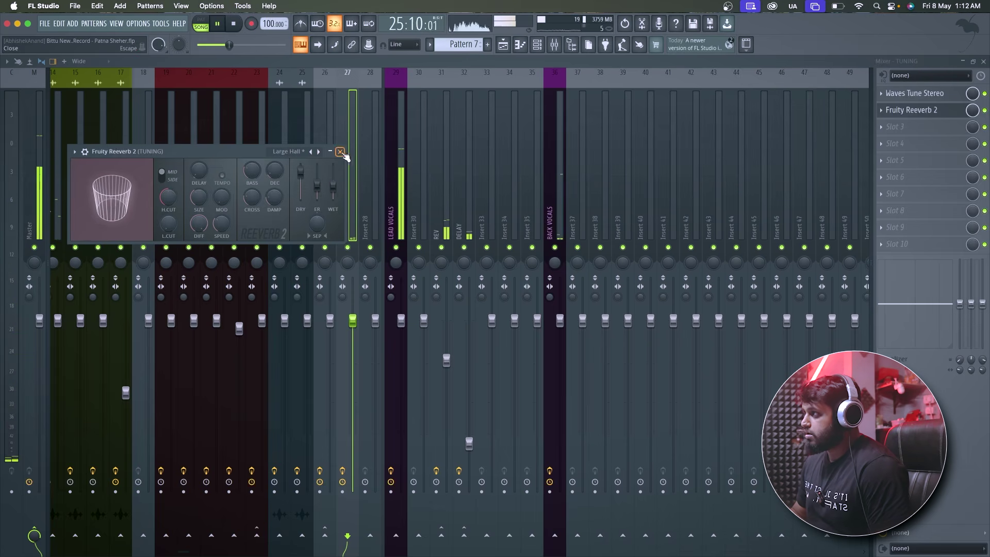
drag(317, 187, 317, 186)
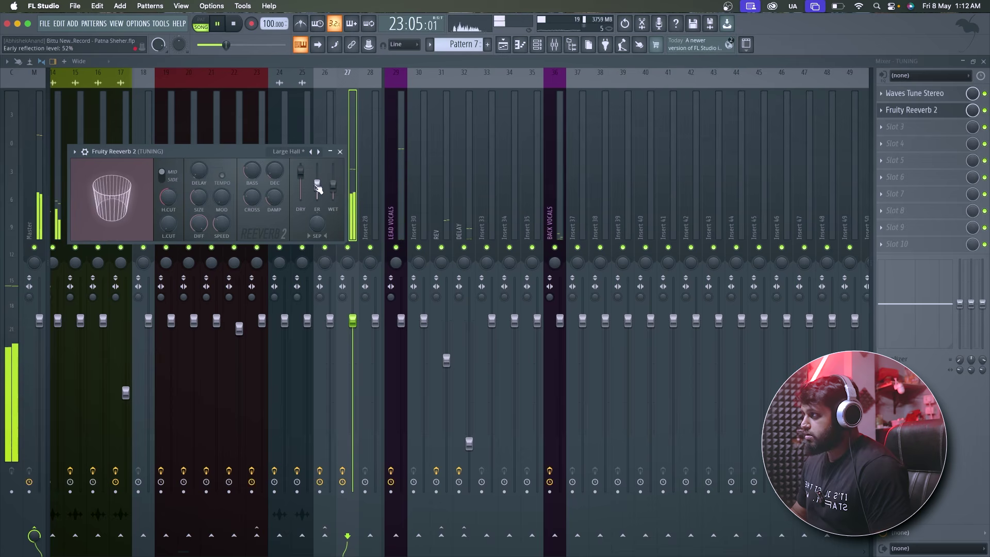
click(340, 152)
Step: Add Fruity Parametric EQ 2 after the reverb on TUNING, apply its Radio preset and audition the vocal
key(space)
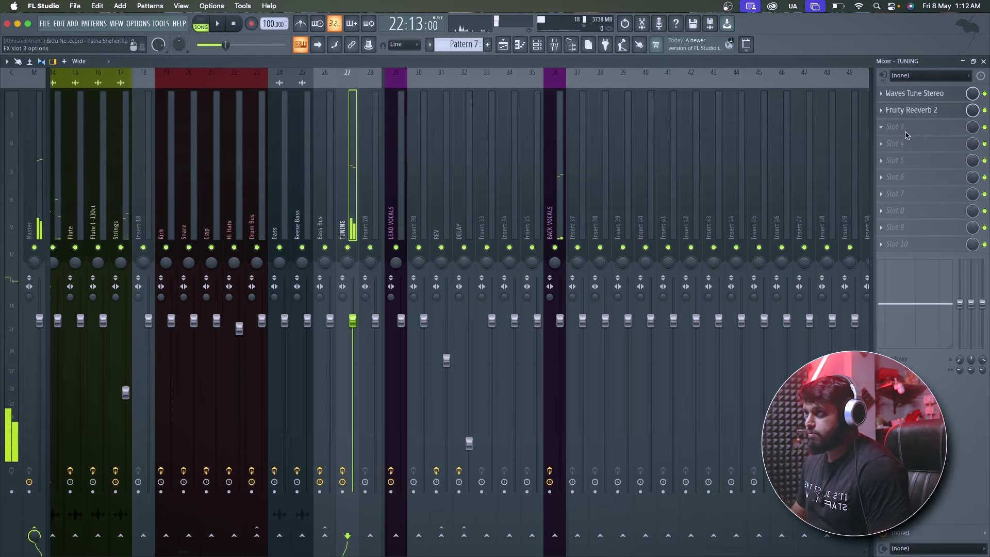
mouse_move(909, 118)
mouse_down()
mouse_move(910, 129)
mouse_move(900, 112)
mouse_up()
click(895, 127)
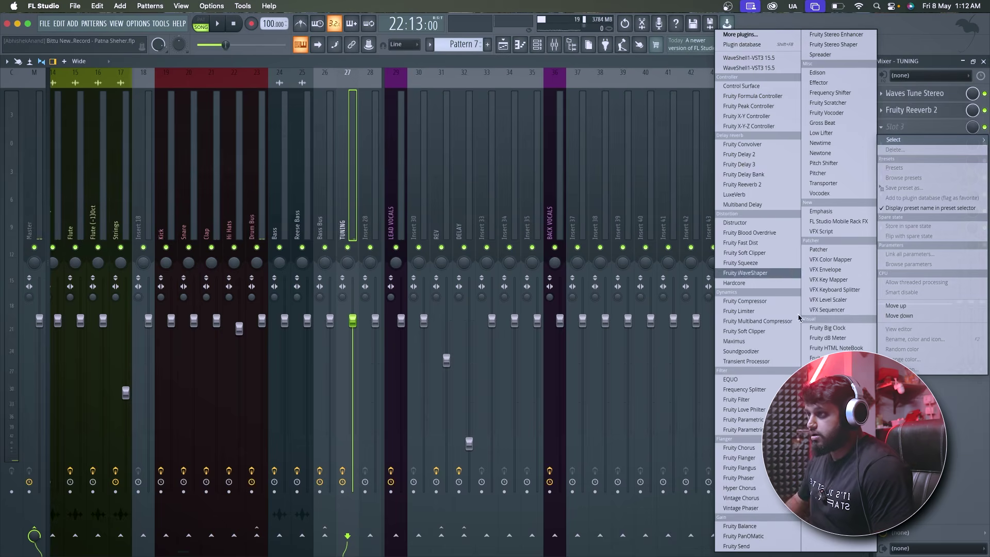
click(743, 430)
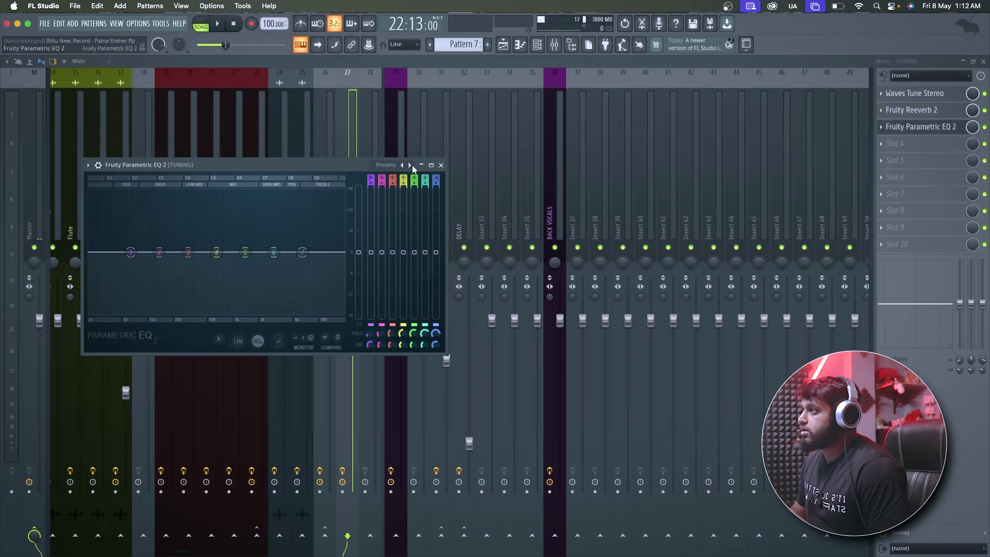
click(410, 166)
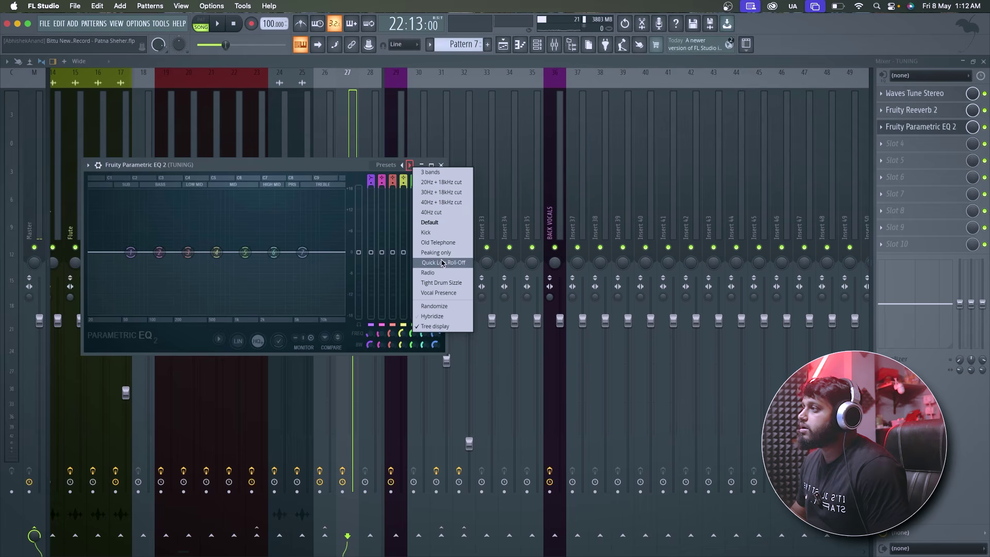
click(428, 273)
key(space)
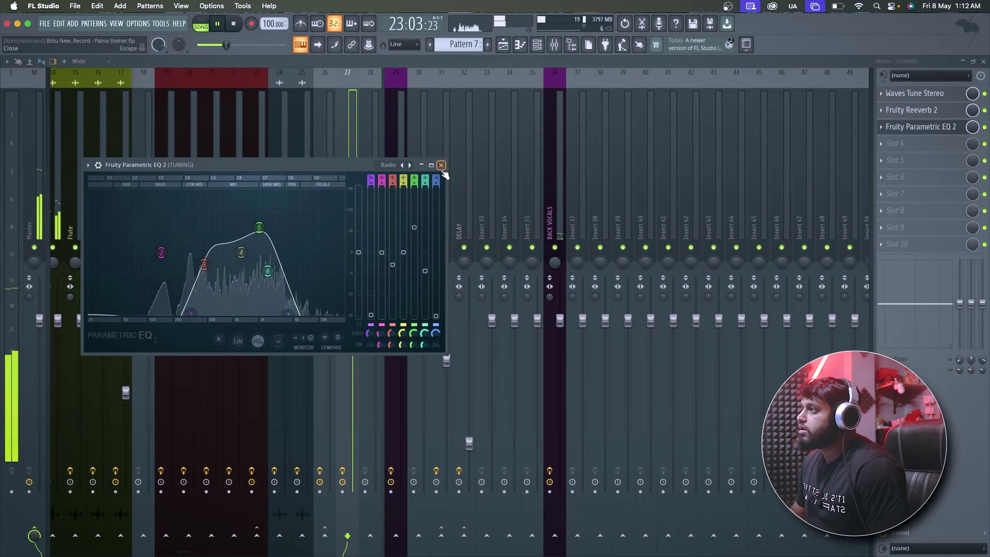
click(441, 165)
Step: Move Fruity Reeverb 2 and Fruity Parametric EQ 2 down one slot on TUNING, freeing slot 2
scroll(931, 131, down, 1)
drag(921, 105, 920, 129)
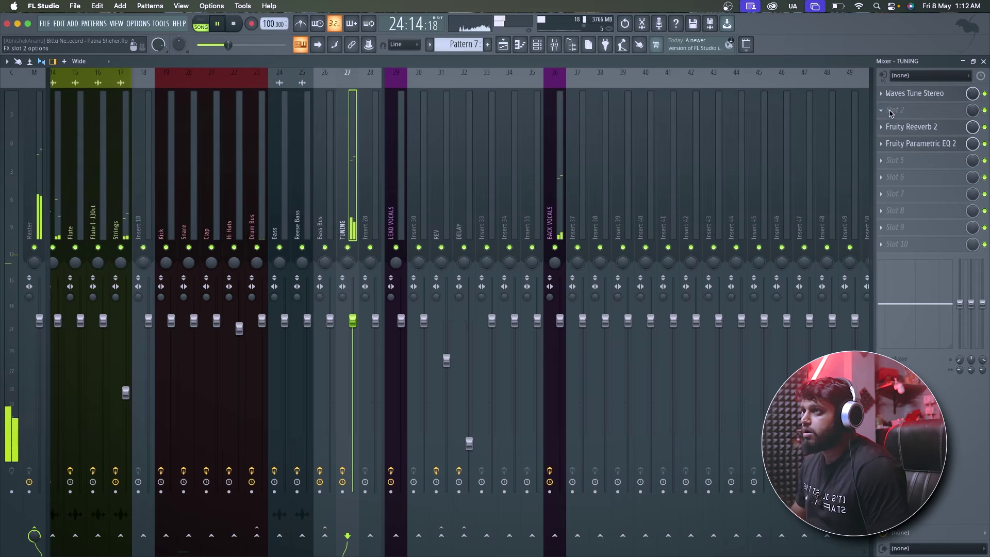
Step: Load the Auto-Tune Pro_29 plugin into the empty second effect slot of the TUNING track
click(898, 117)
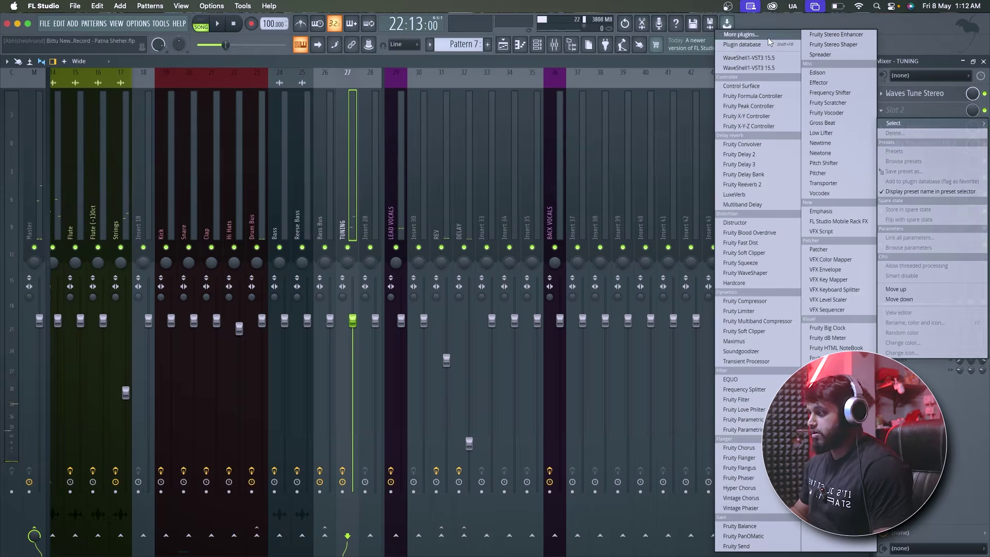
click(769, 37)
text(AUTO)
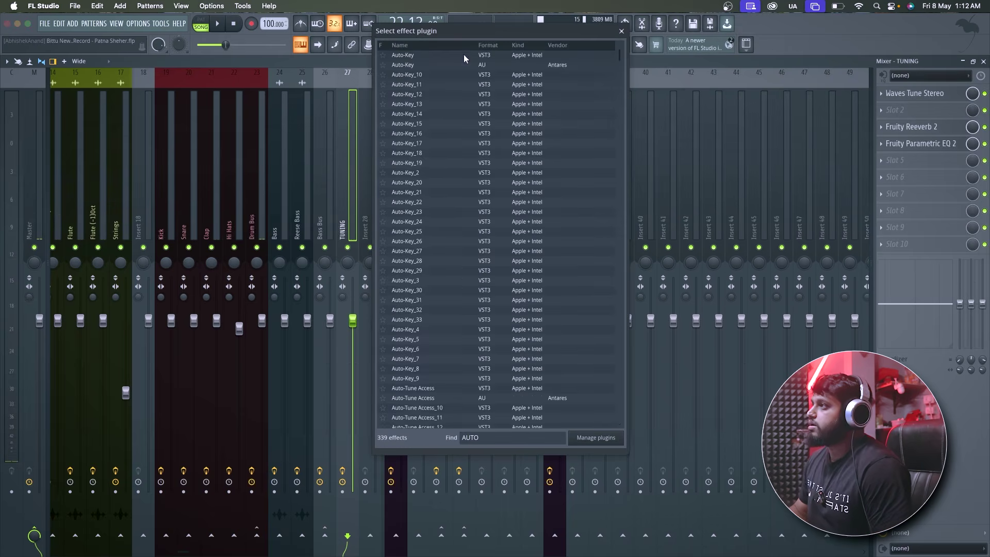
scroll(448, 268, down, 5)
scroll(448, 273, down, 15)
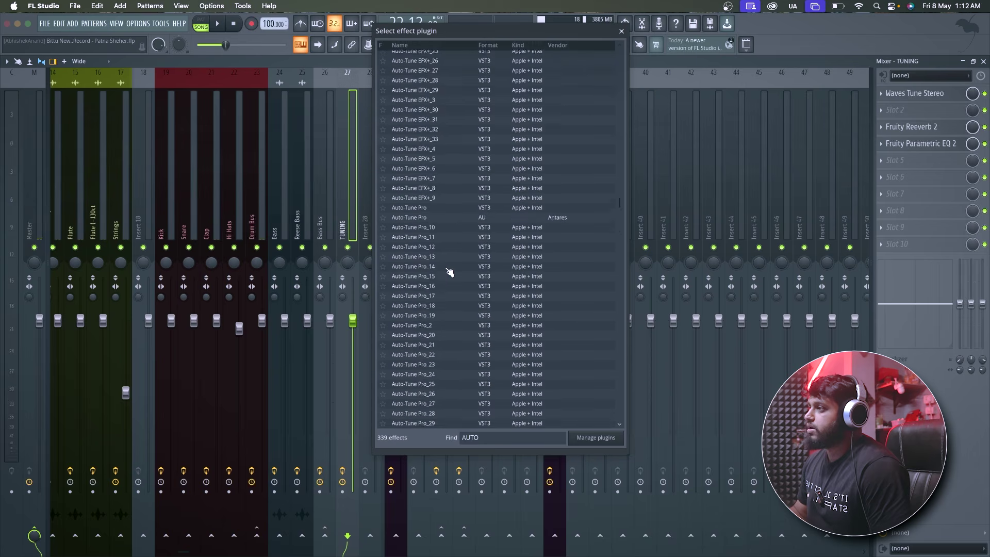
double_click(445, 102)
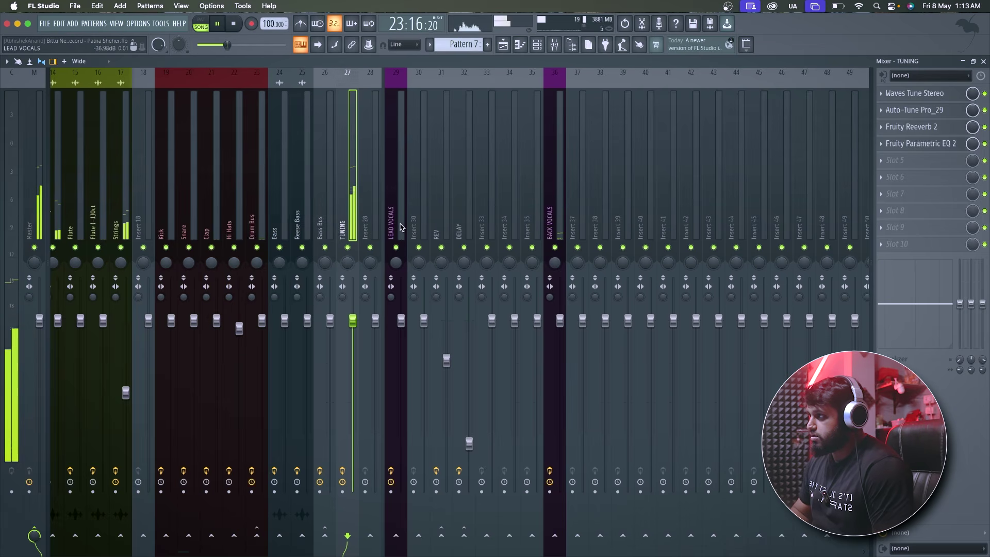
Step: Stop playback and shift the LEAD VOCALS effects, from Fruity Parametric EQ 2 to DeEsser Stereo, down one slot to free slot 1
click(401, 226)
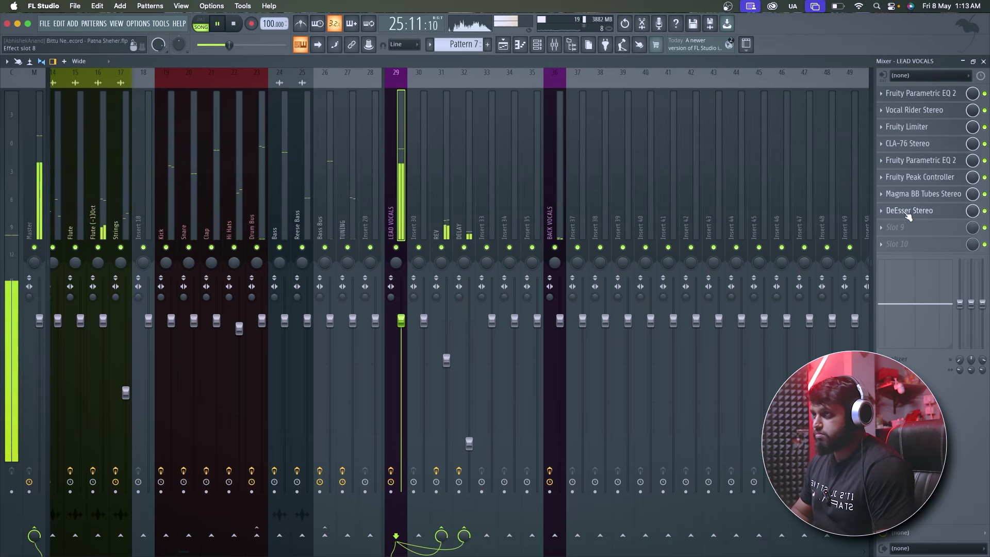
key(space)
drag(906, 219, 903, 247)
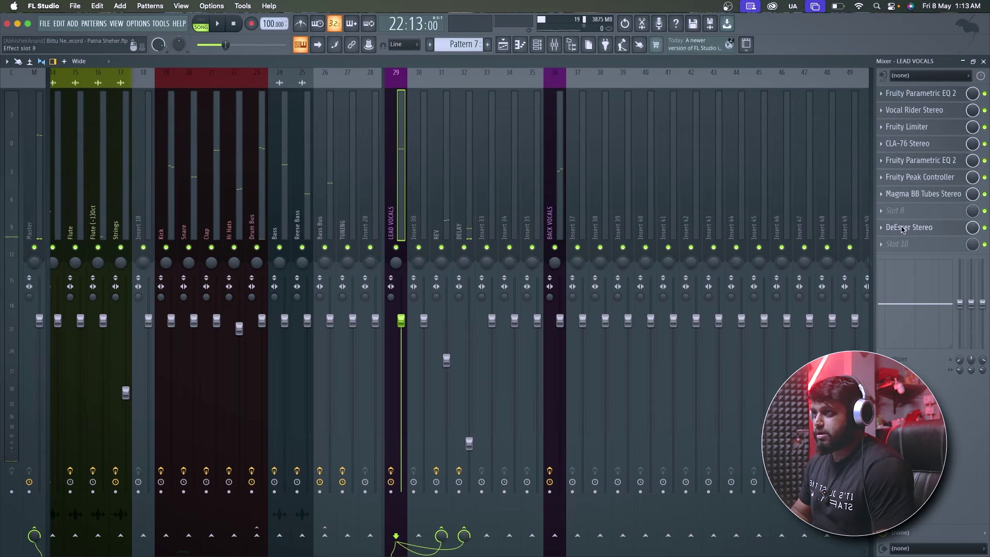
drag(911, 164, 911, 177)
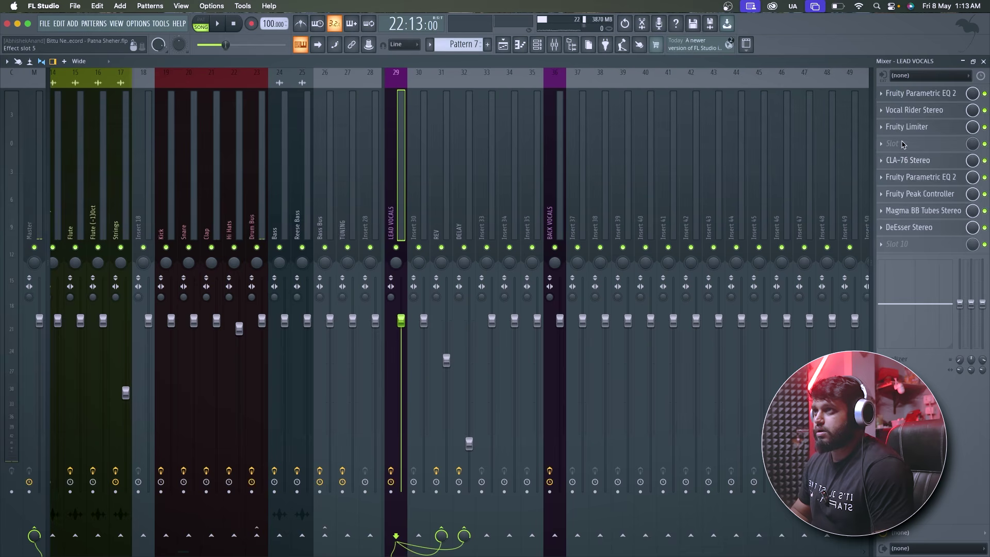
drag(911, 93, 912, 113)
Step: Load Auto-Tune Pro_14 into the first effect slot of LEAD VOCALS, check its key options and close its window
click(894, 91)
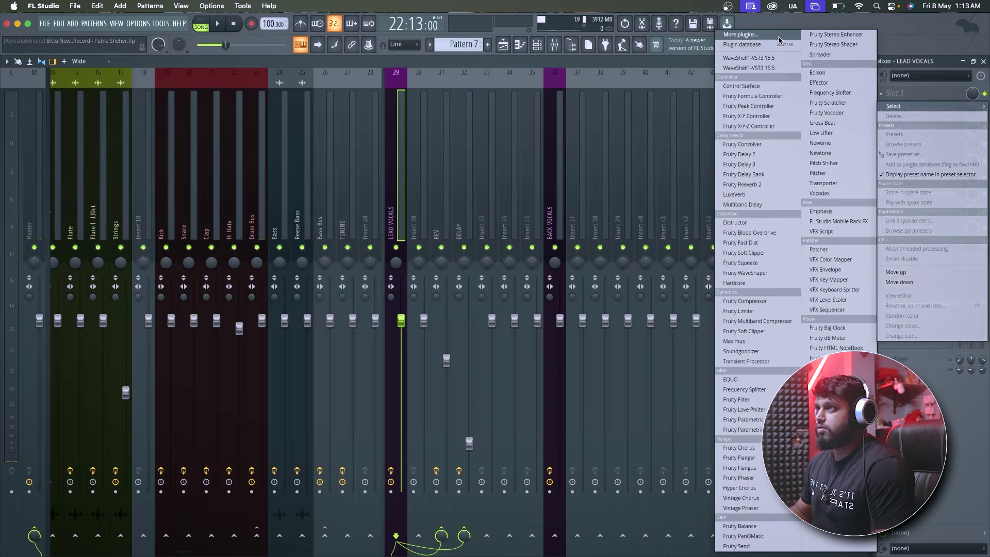
click(779, 35)
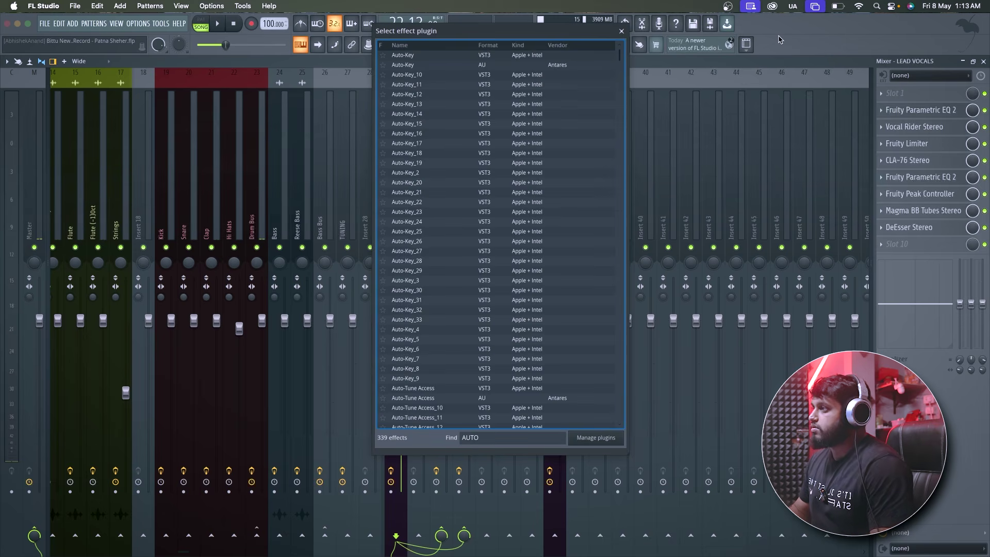
text(TU)
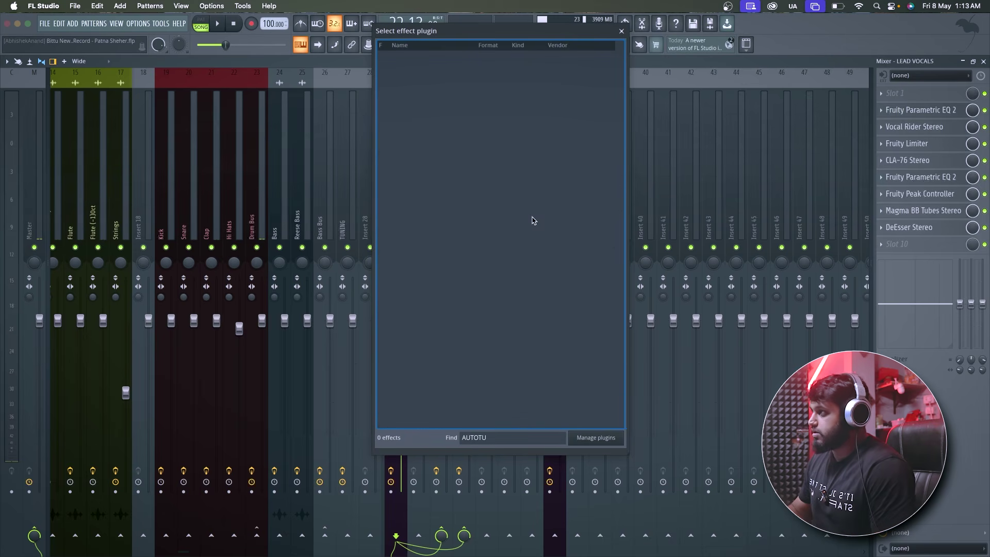
key(BackSpace)
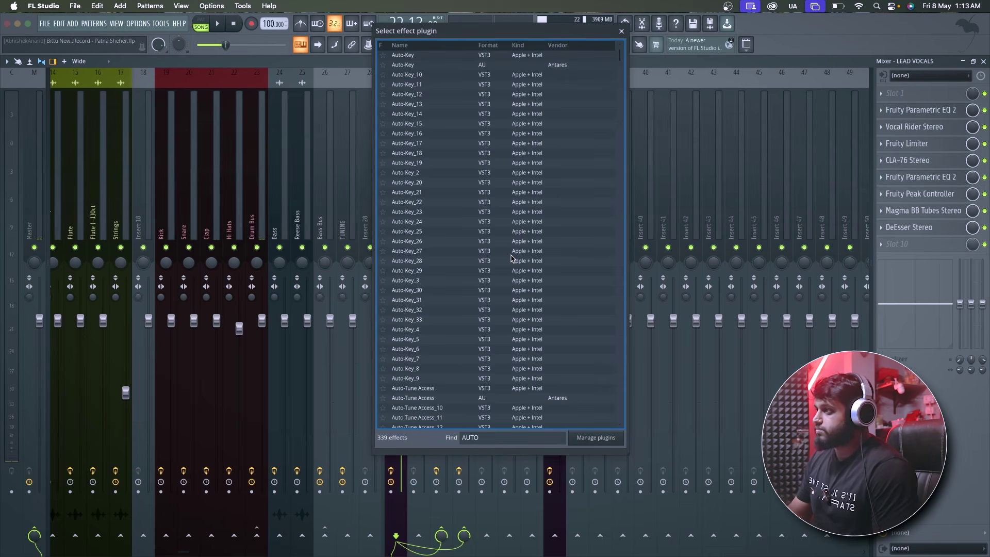
scroll(512, 258, down, 20)
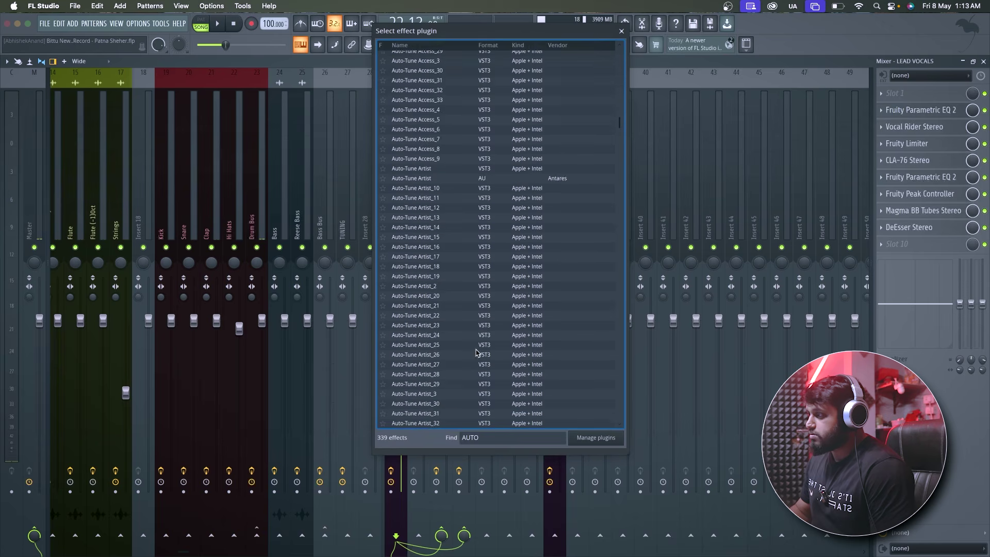
scroll(434, 388, down, 15)
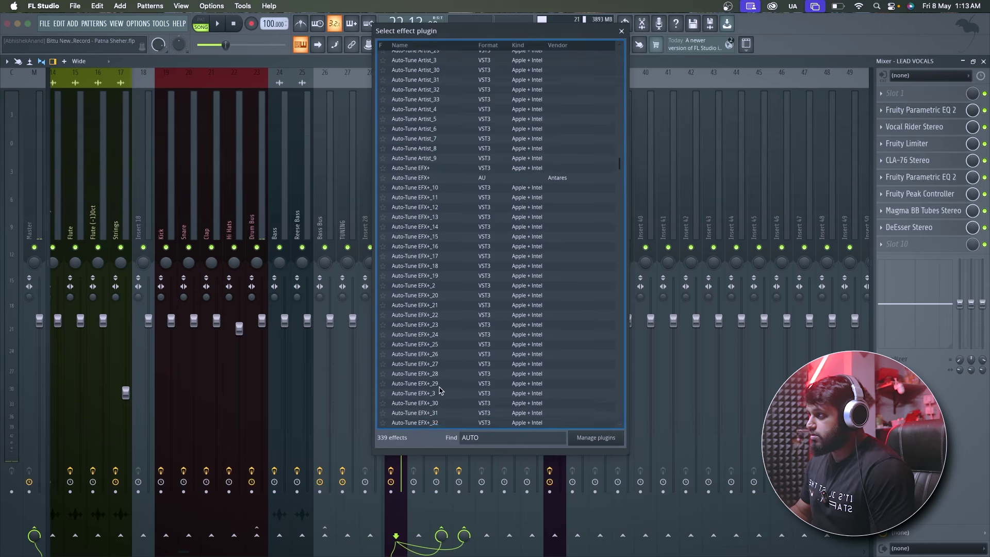
double_click(438, 374)
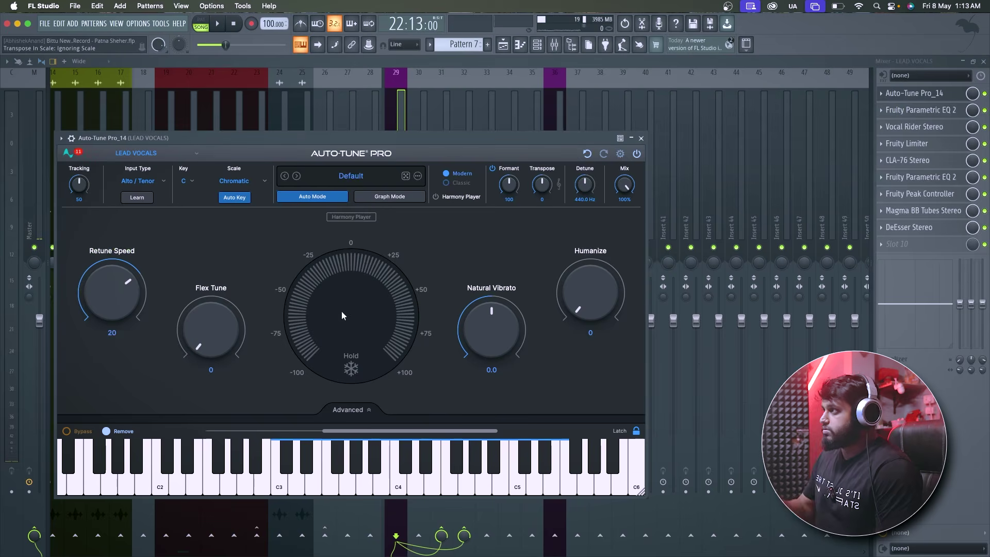
click(199, 183)
click(197, 180)
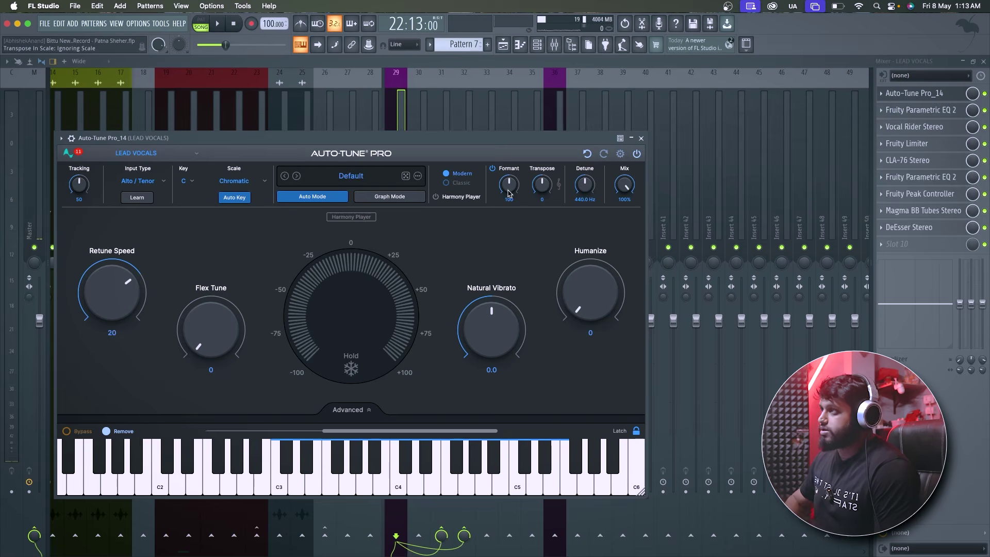
click(641, 138)
Step: Load the Waves RVox Stereo plugin into the tenth effect slot of LEAD VOCALS
key(space)
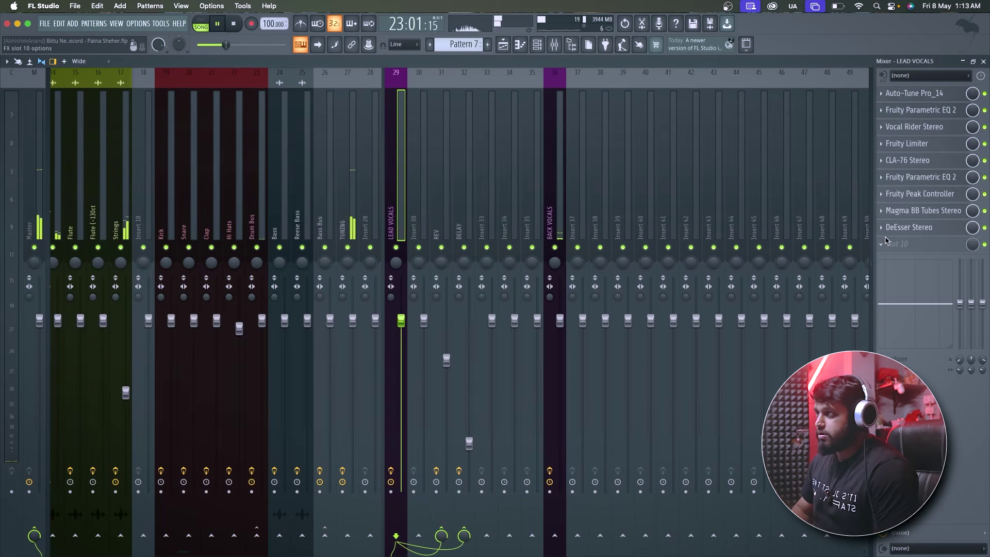
click(894, 246)
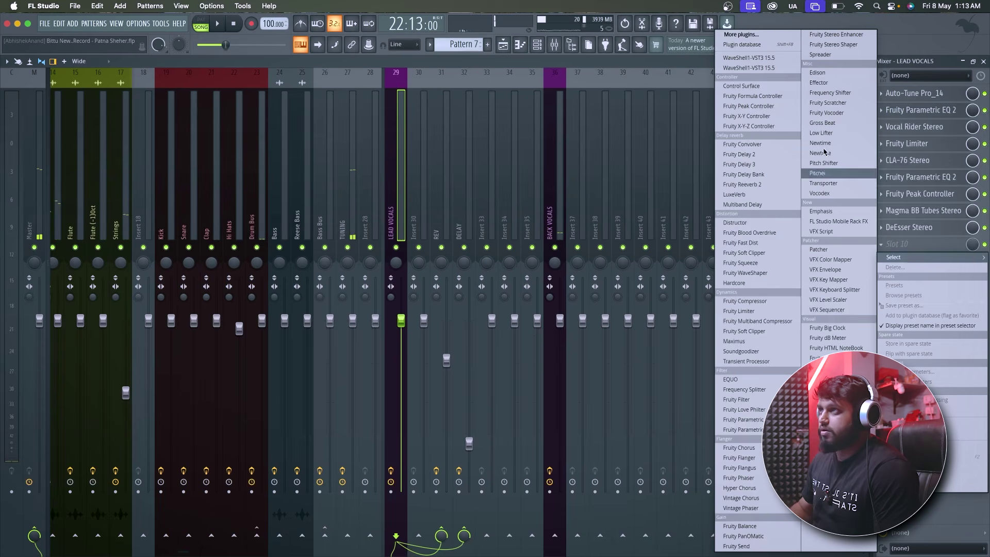
click(756, 62)
click(284, 211)
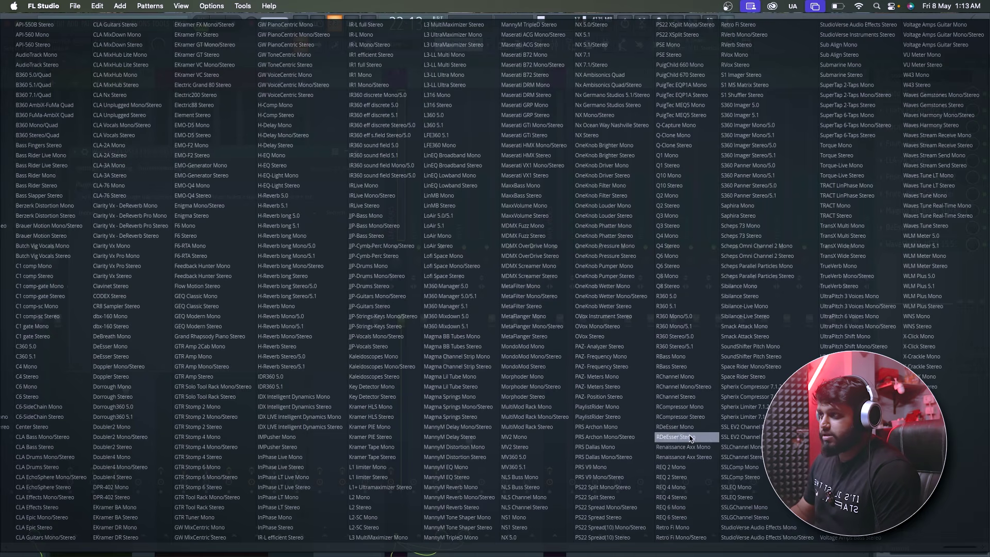
key(Down)
key(Down)
key(Down)
key(Down)
key(Down)
key(Down)
key(Down)
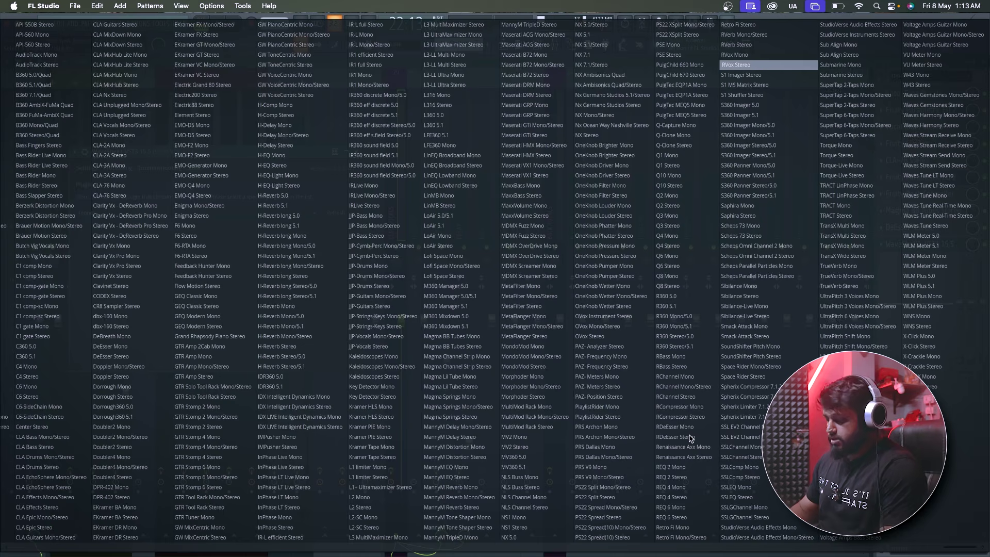
click(766, 66)
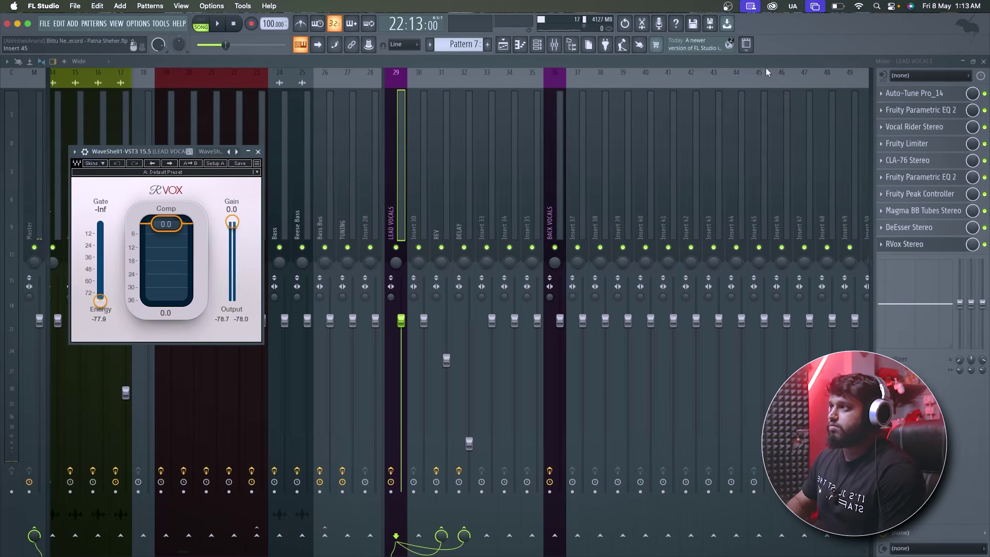
Step: Set RVox compression on LEAD VOCALS to about -10 dB and its gain to about -6 dB while the song plays
drag(140, 157, 482, 162)
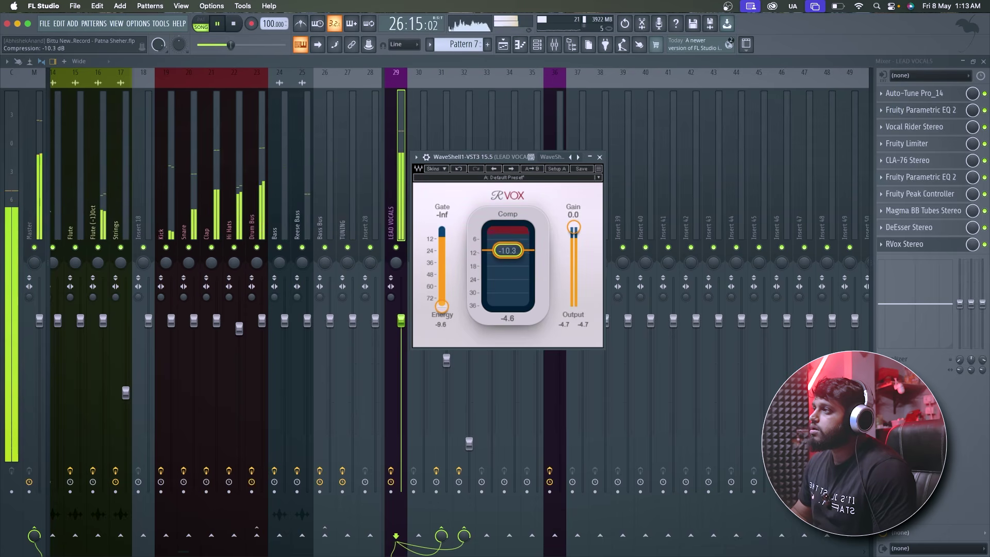
drag(573, 228, 574, 245)
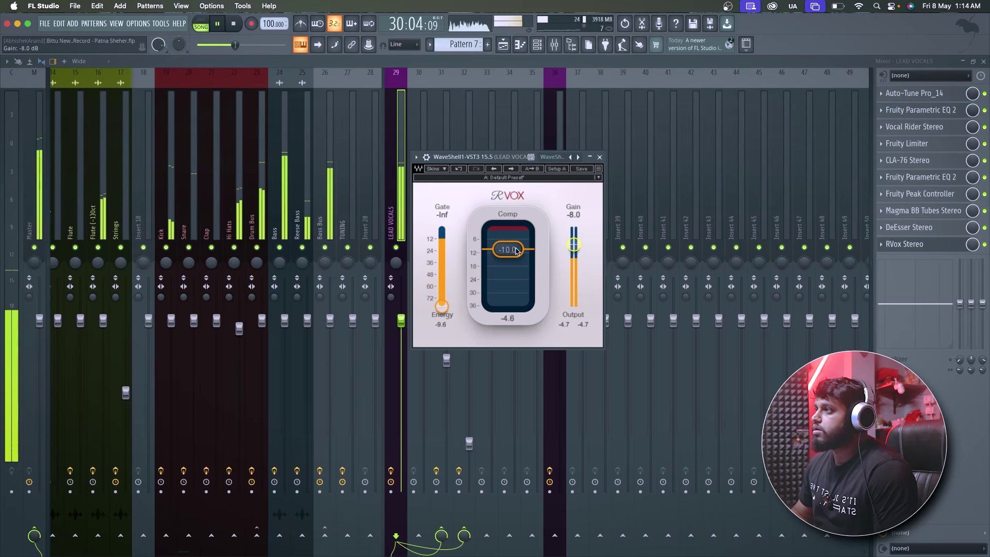
drag(574, 242, 574, 242)
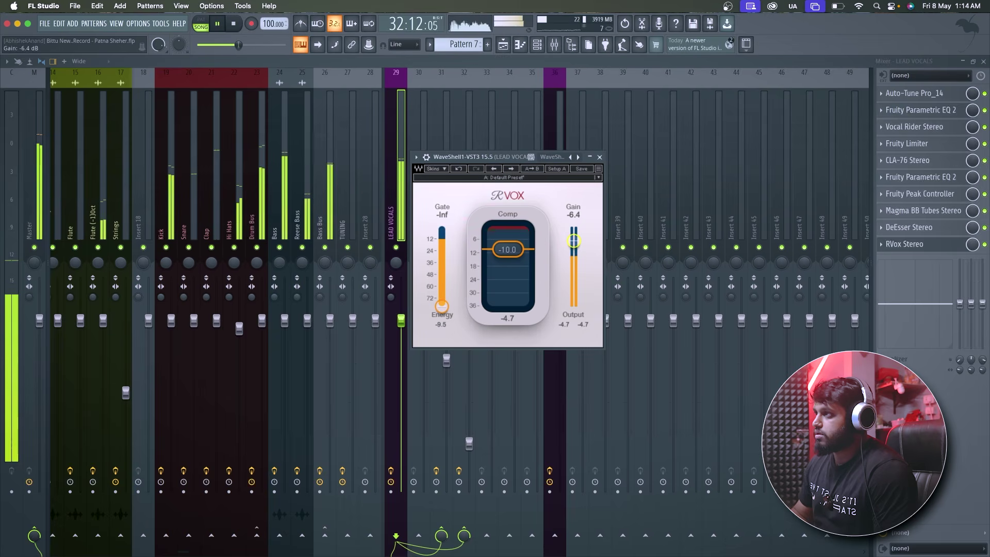
drag(574, 241, 576, 240)
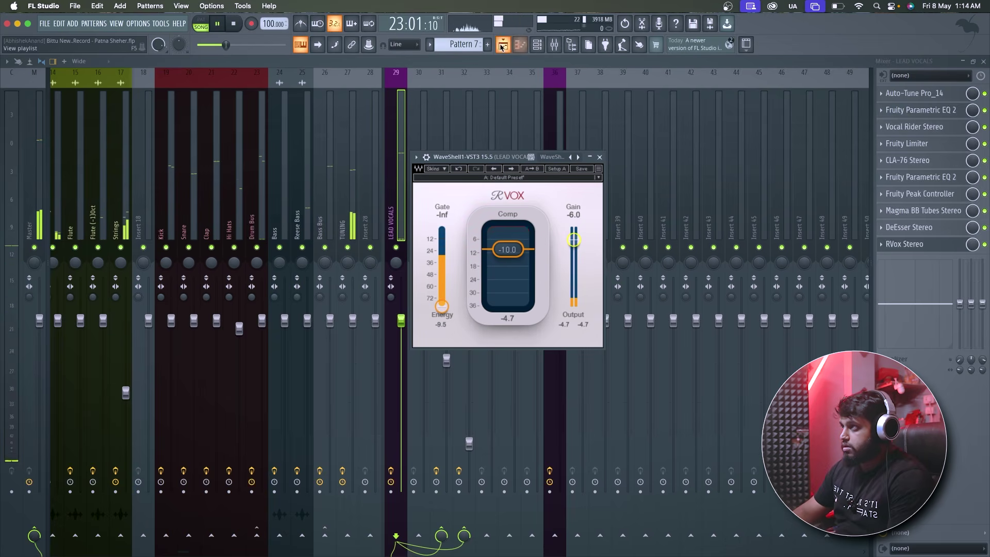
Step: Play the song from bar 8 and set the Fruity Limiter gain on BACK VOCALS to about 3.9 dB
key(F5)
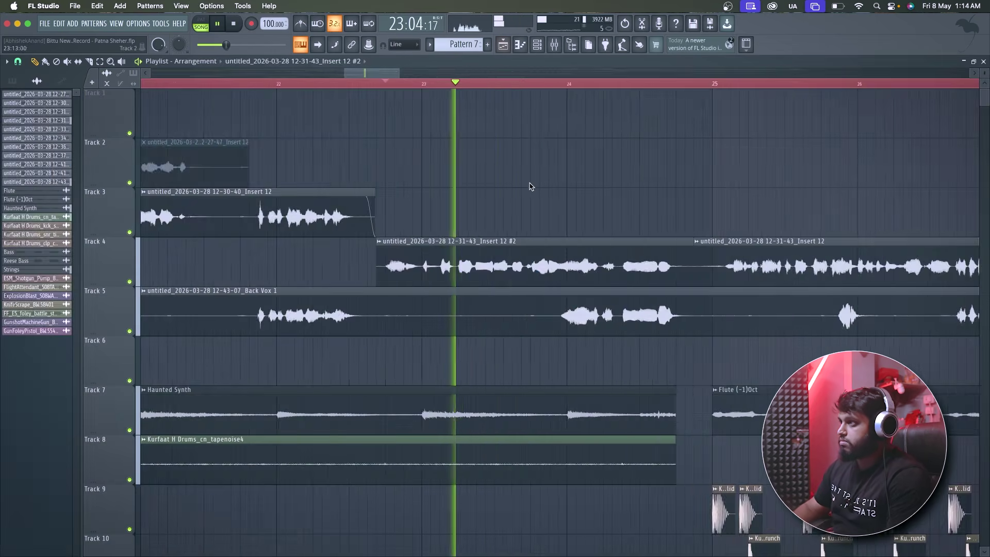
scroll(554, 194, down, 5)
click(249, 83)
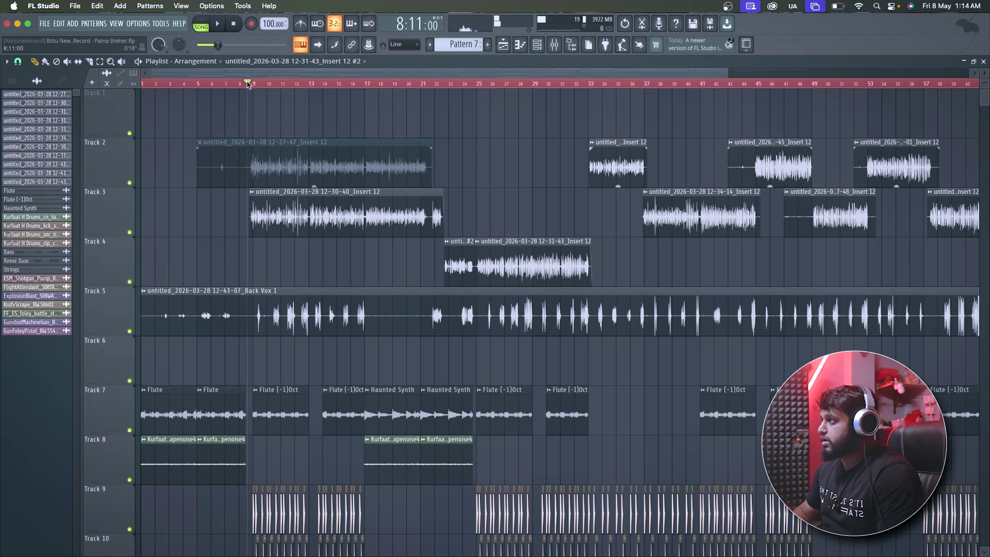
click(557, 50)
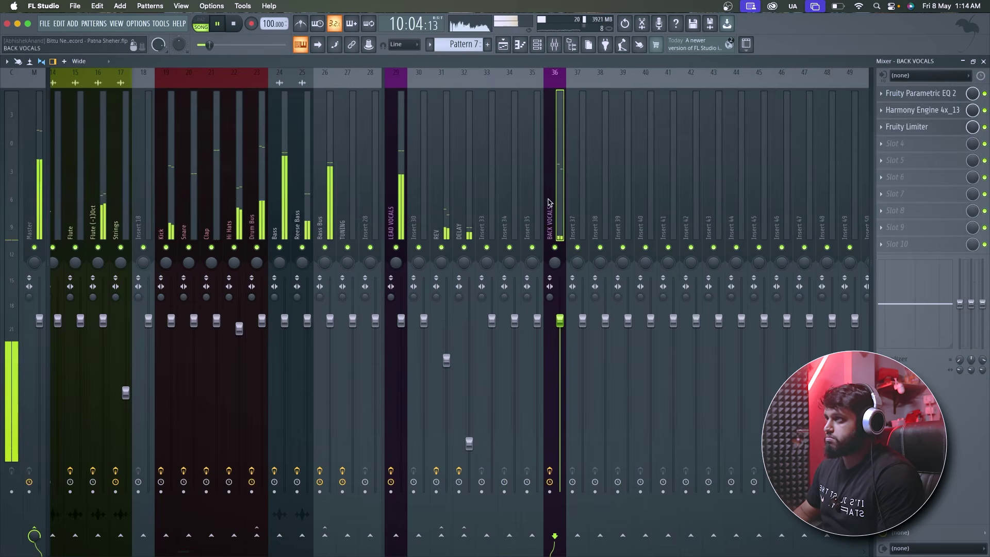
click(908, 129)
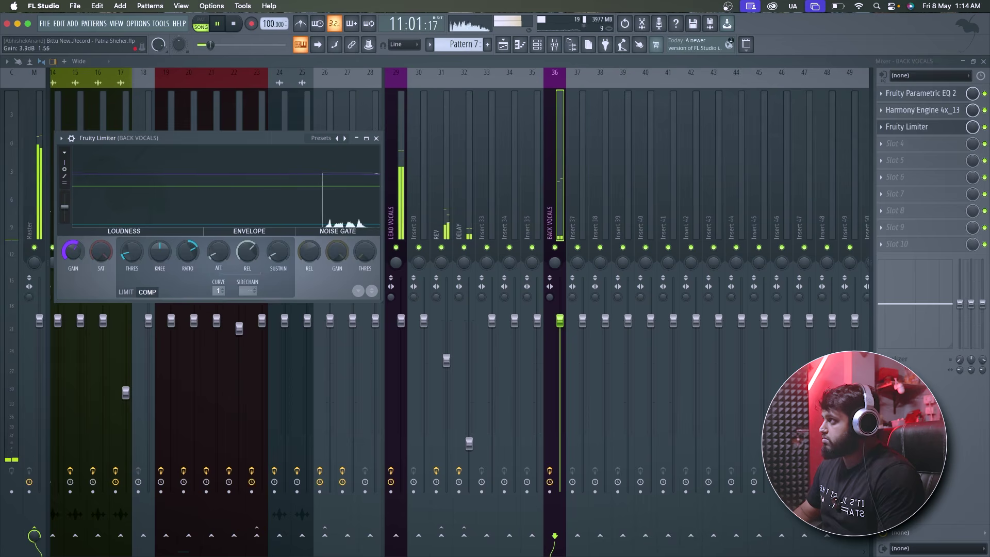
click(376, 138)
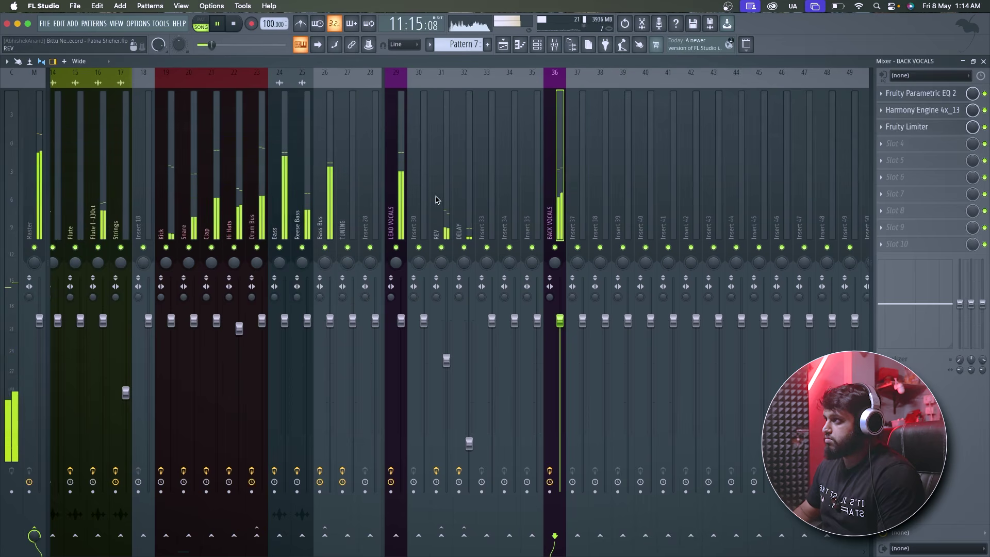
Step: Fine-tune the RVox gain on LEAD VOCALS to about -5.9 dB and close the plugin window
click(397, 155)
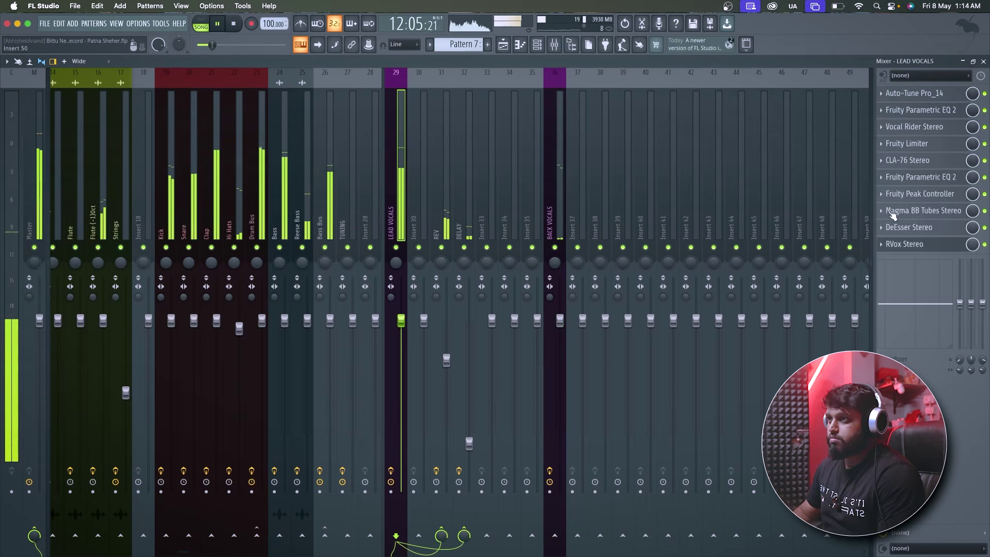
click(905, 244)
drag(574, 240, 574, 240)
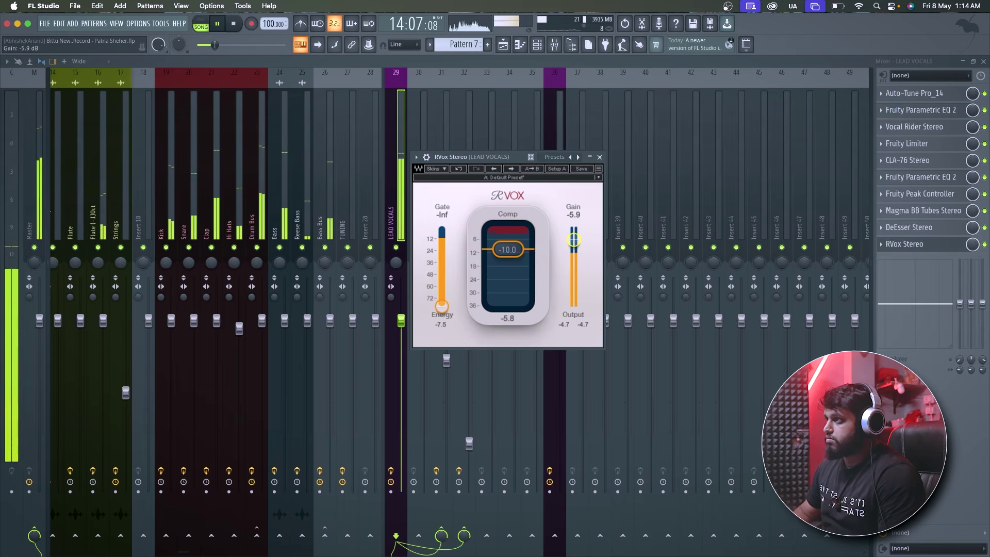
click(600, 157)
Step: Audition the arrangement from bar 8 in the playlist, inspect the instrument tracks, stop playback and return to the mixer
click(503, 44)
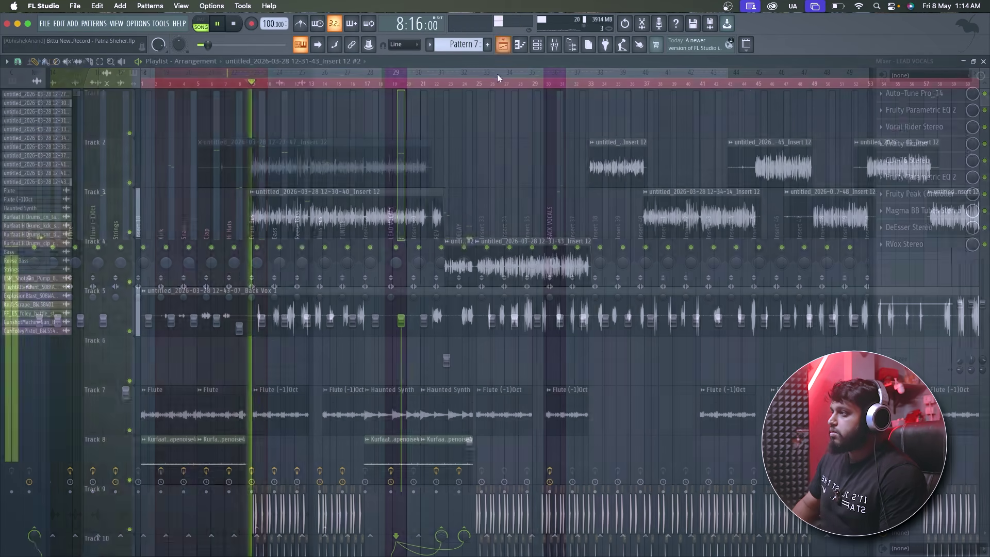
scroll(293, 222, up, 3)
scroll(292, 222, down, 4)
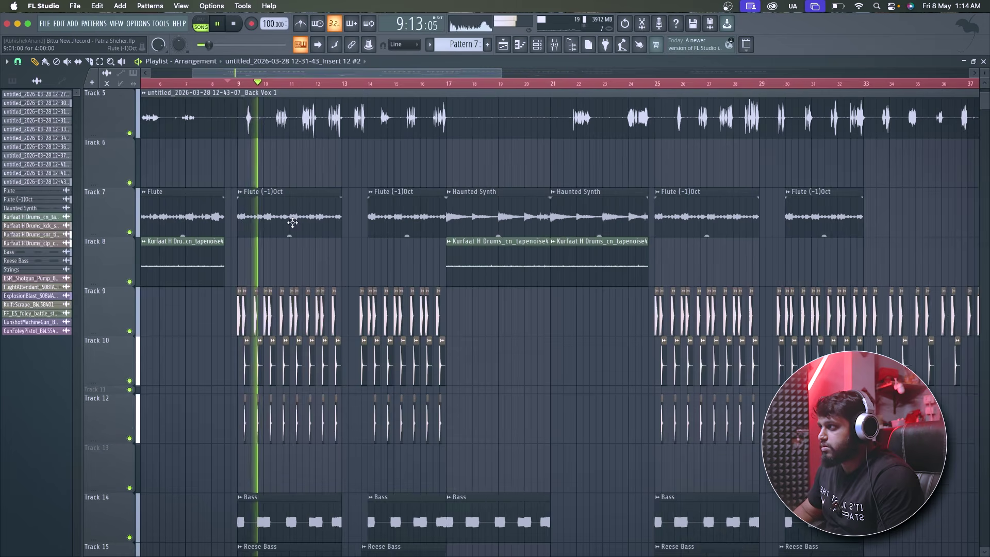
scroll(293, 223, up, 2)
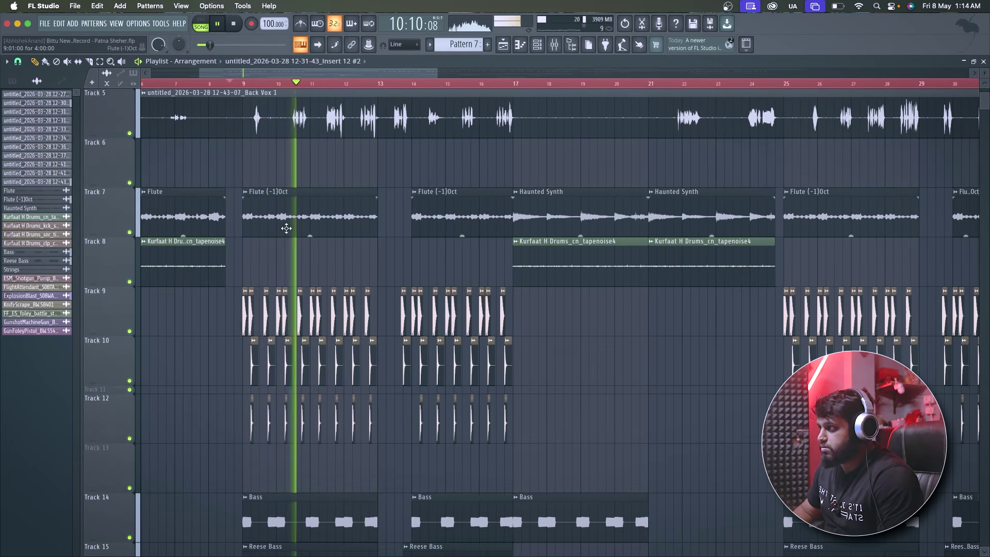
scroll(286, 228, down, 4)
key(space)
key(F9)
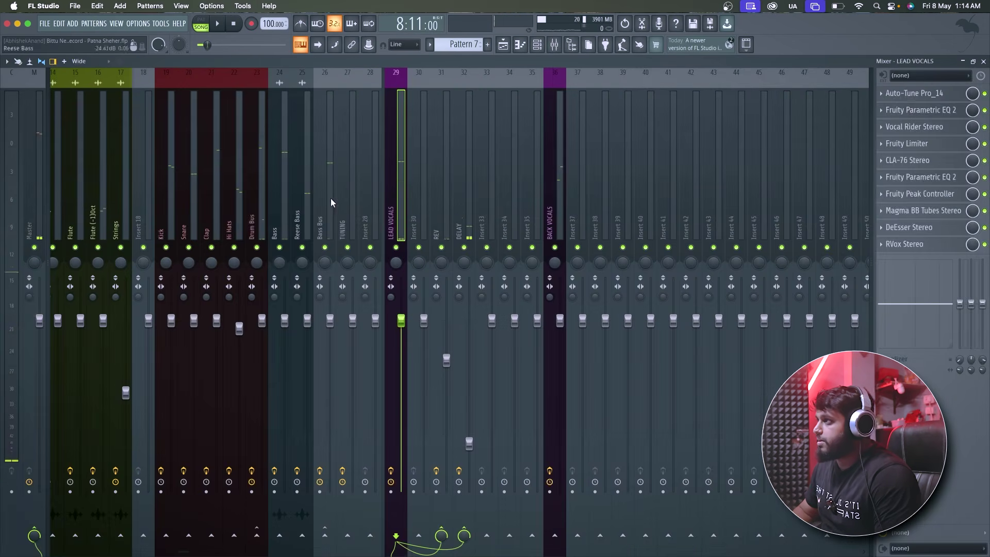
Step: Check the vocal and send tracks during playback and merge the Bass Bus stereo separation toward mono
click(457, 219)
click(532, 216)
click(370, 217)
click(482, 217)
click(559, 215)
click(319, 235)
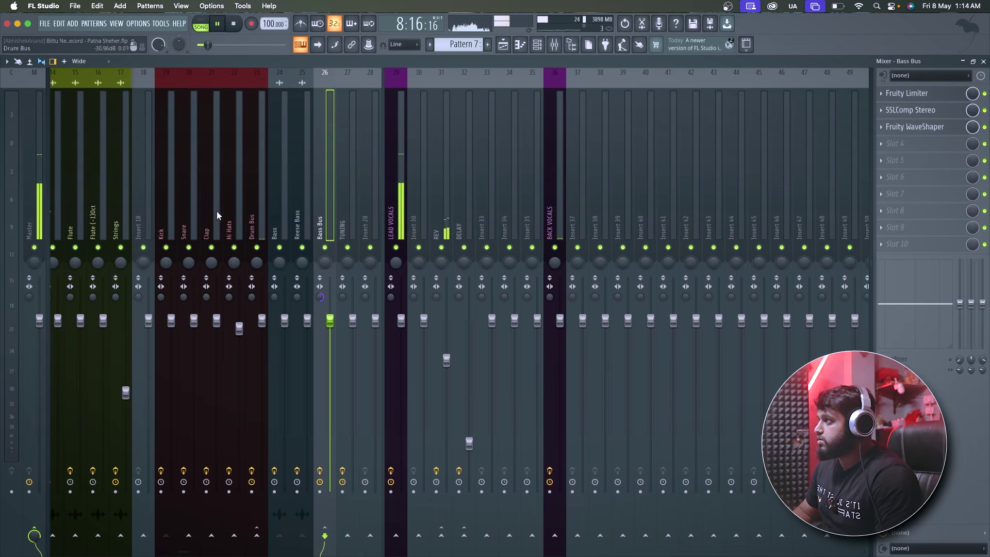
Step: Inspect the effect chain on INS BUS in the mixer and stop playback
scroll(165, 210, left, 7)
click(166, 211)
click(198, 206)
key(space)
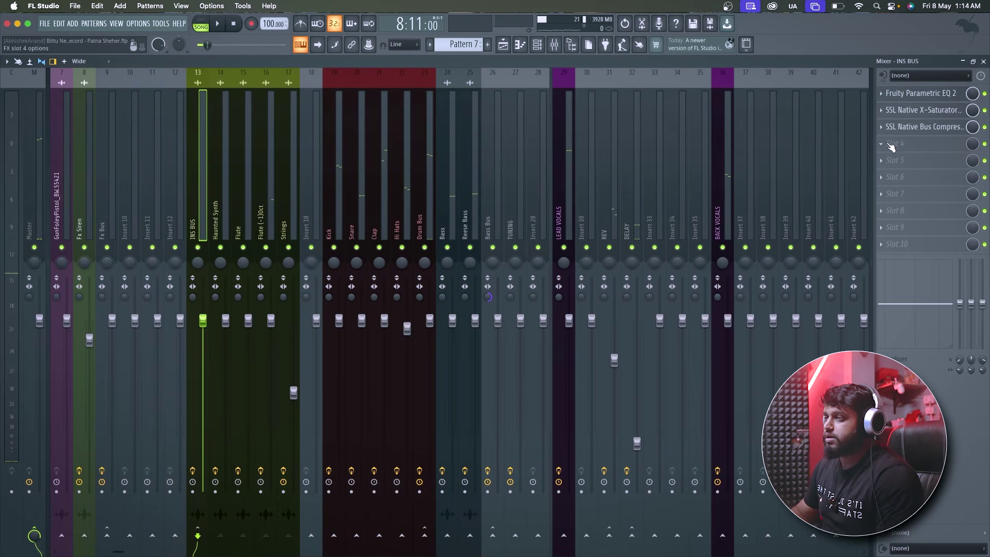
Step: Add the SPAN analyzer to the Current mixer track and keep its window detached while other tracks are selected
click(19, 212)
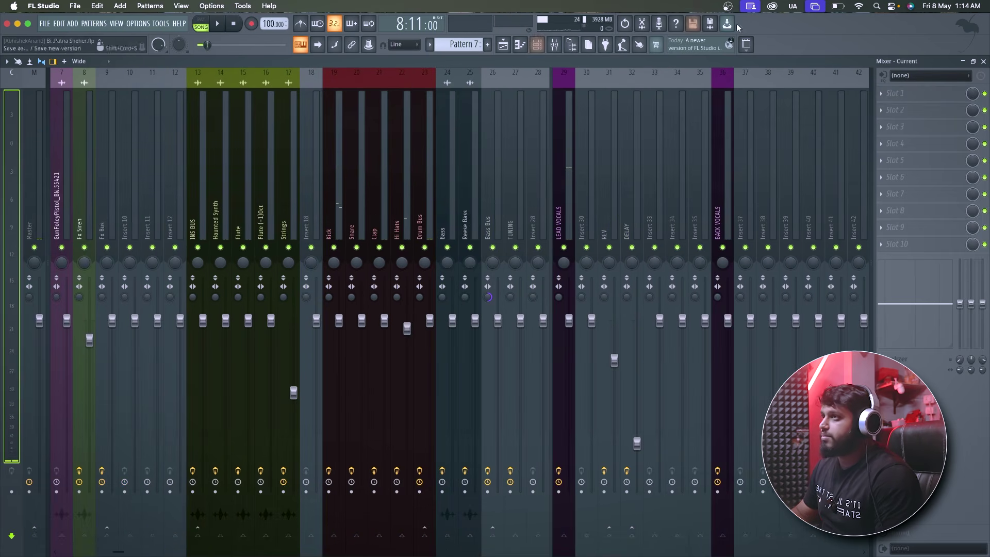
click(883, 92)
click(732, 34)
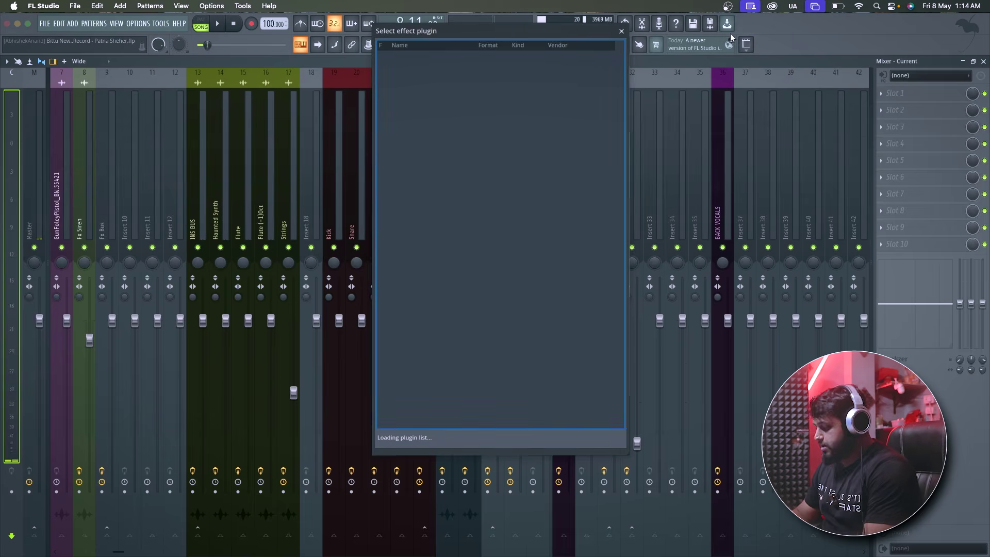
double_click(412, 59)
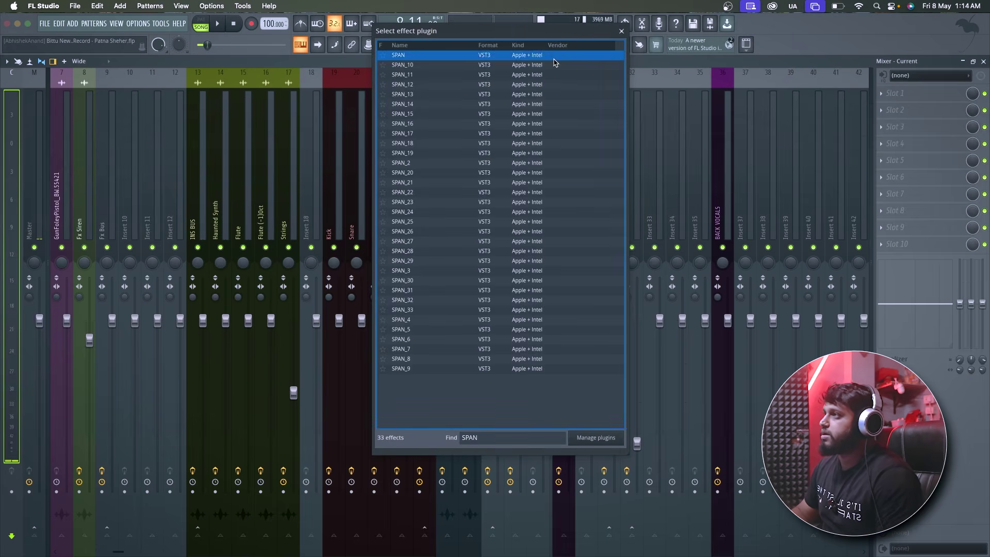
drag(271, 145, 292, 214)
click(204, 186)
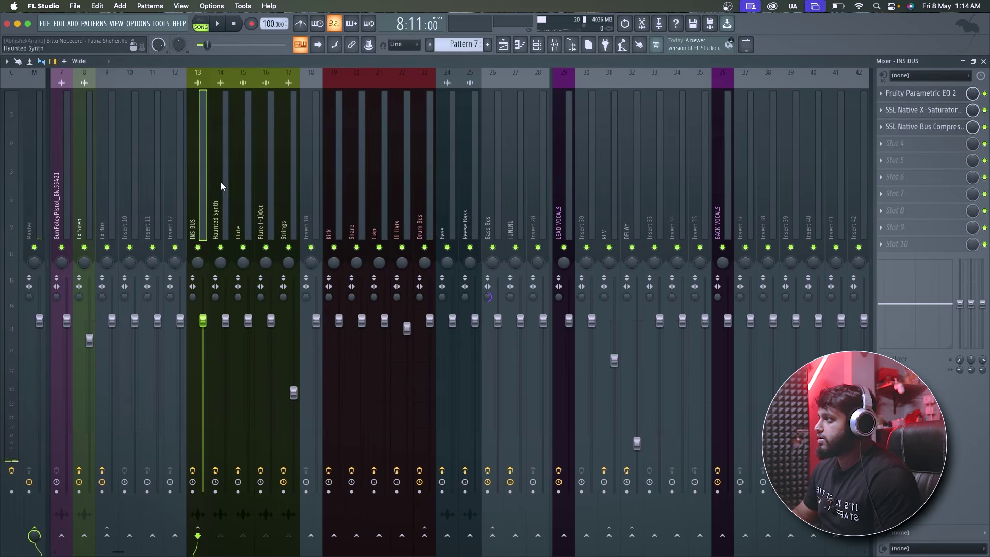
click(6, 227)
click(898, 98)
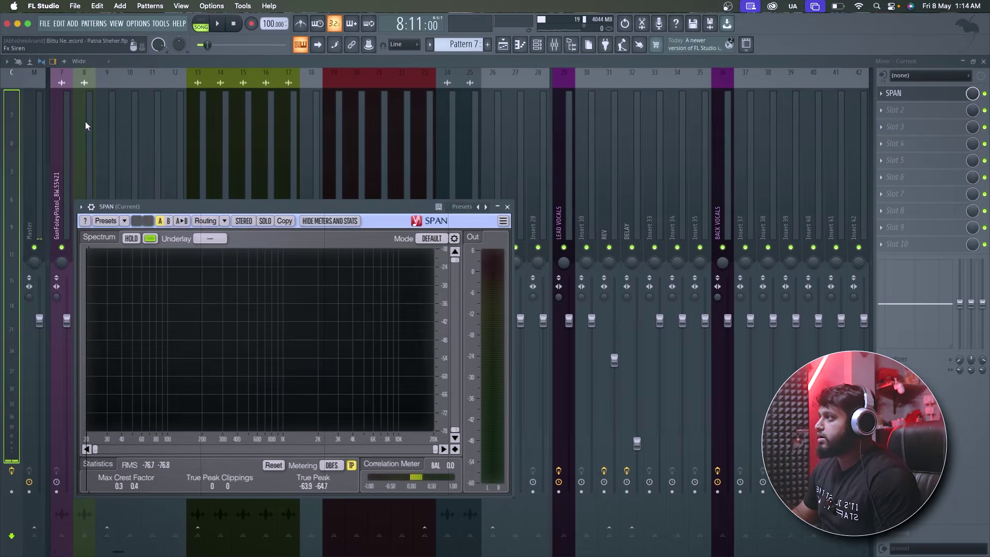
click(80, 206)
click(110, 429)
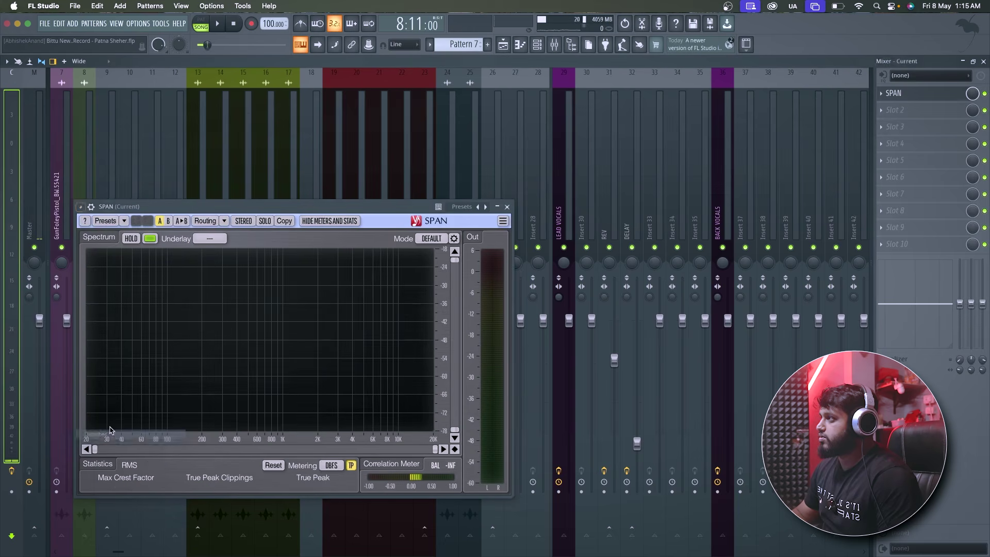
Step: Play the song and examine the SPAN spectrum of INS BUS, LEAD VOCALS, REV and DELAY one after another
click(203, 174)
key(space)
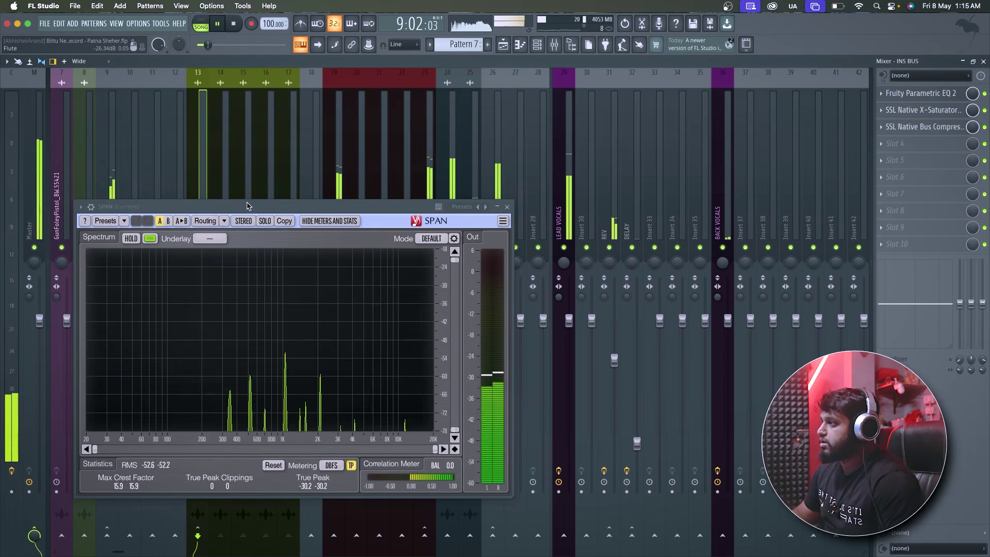
drag(251, 209, 245, 258)
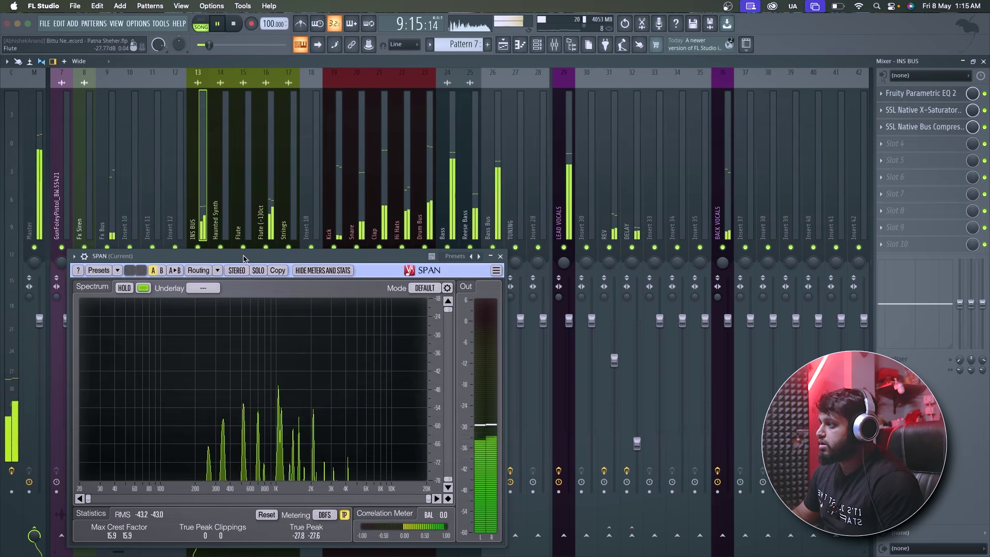
click(562, 205)
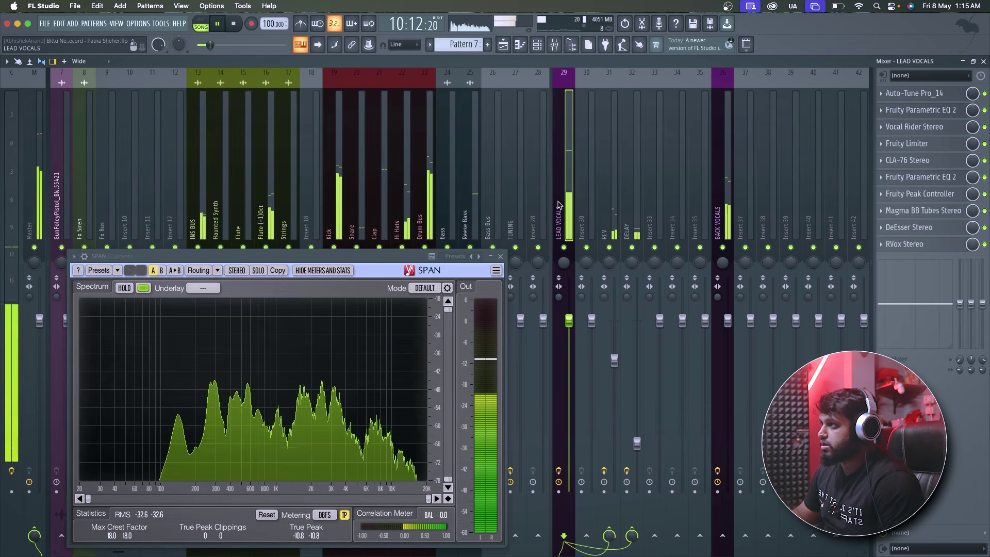
click(608, 217)
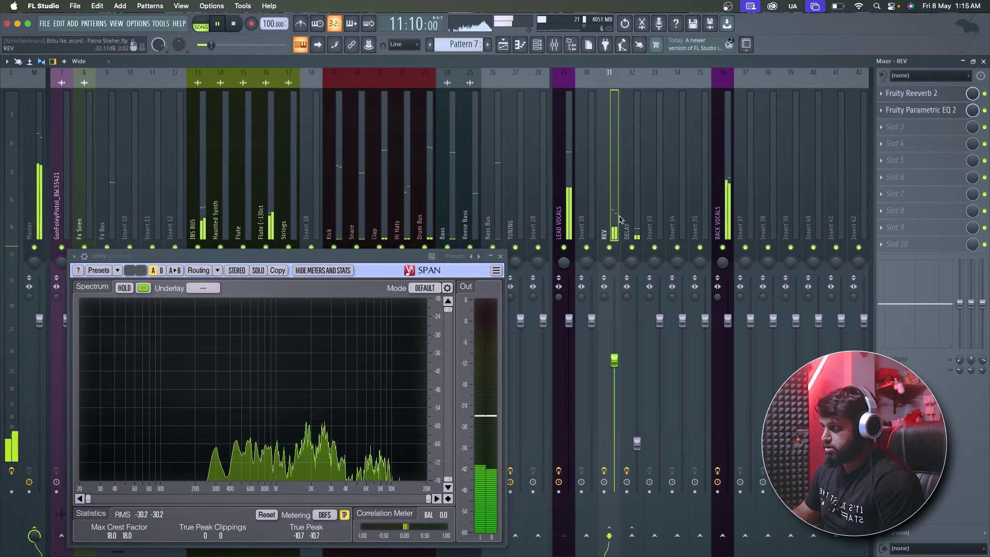
click(634, 240)
key(space)
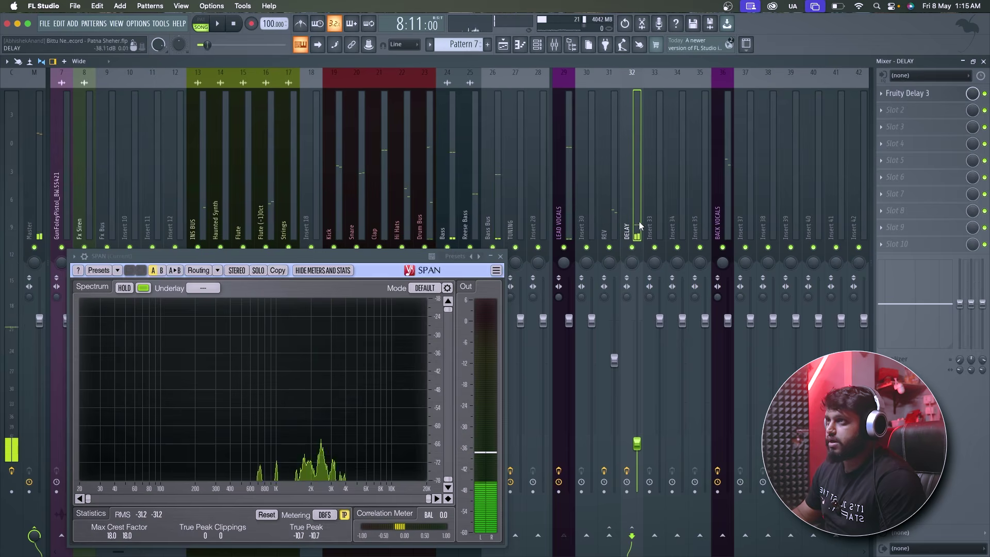
Step: Add Fruity Parametric EQ 2 to DELAY and make band 1 a steep high-pass filter with its cutoff in the mids
click(897, 110)
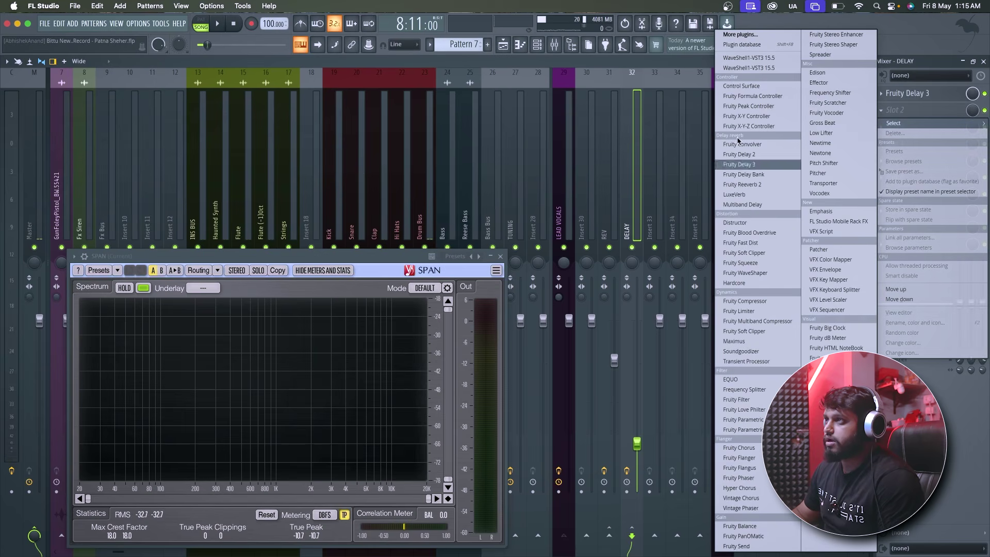
click(759, 430)
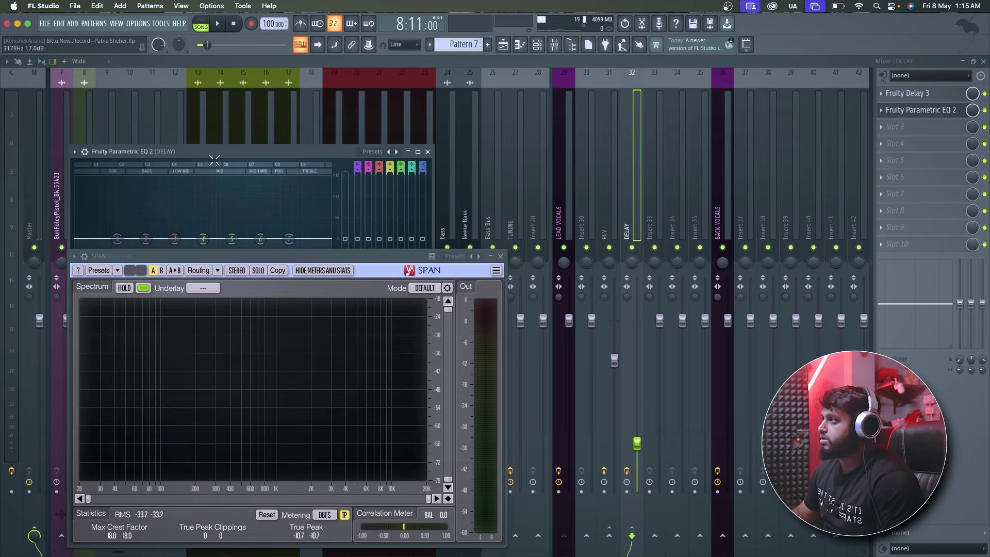
drag(214, 161, 329, 93)
mouse_move(246, 198)
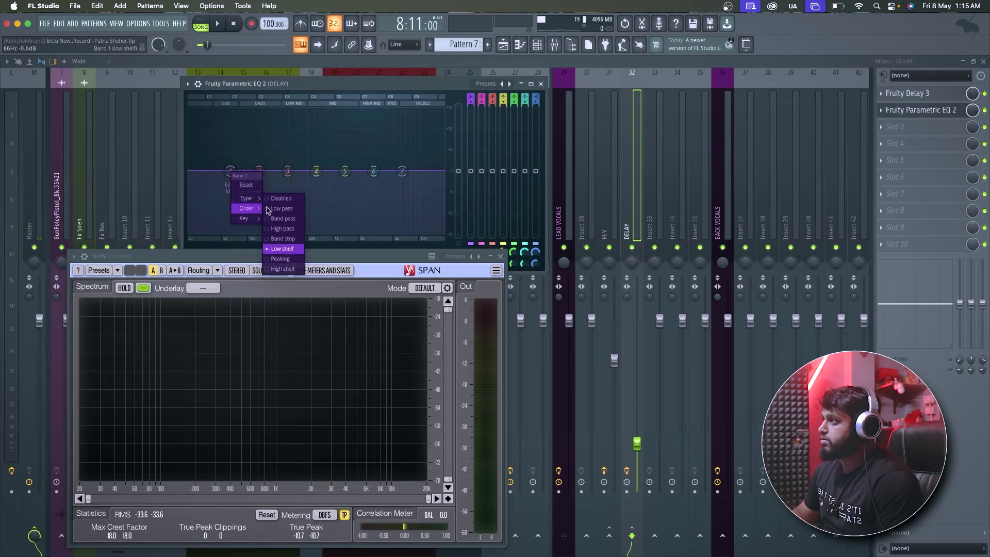
click(281, 248)
click(282, 258)
drag(231, 173, 287, 170)
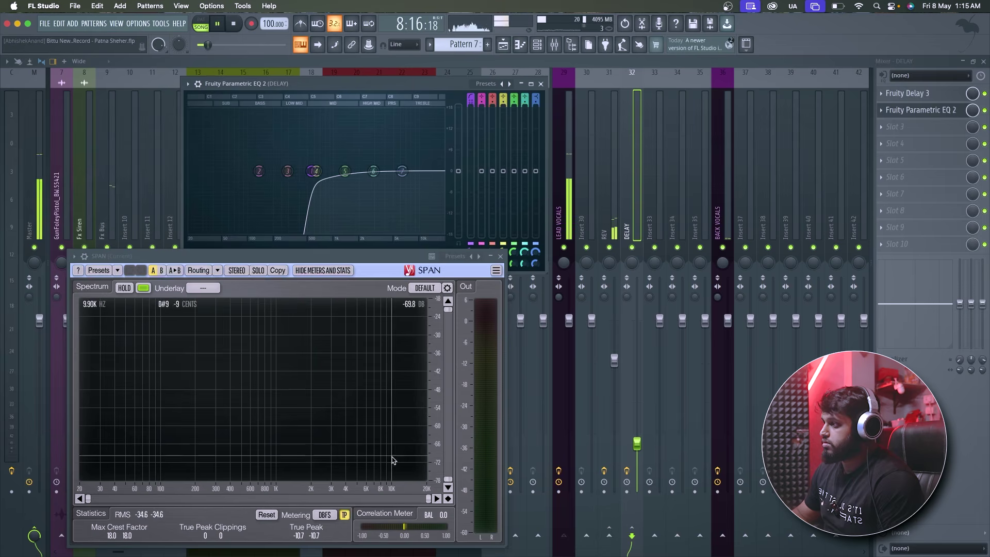
drag(307, 177, 319, 175)
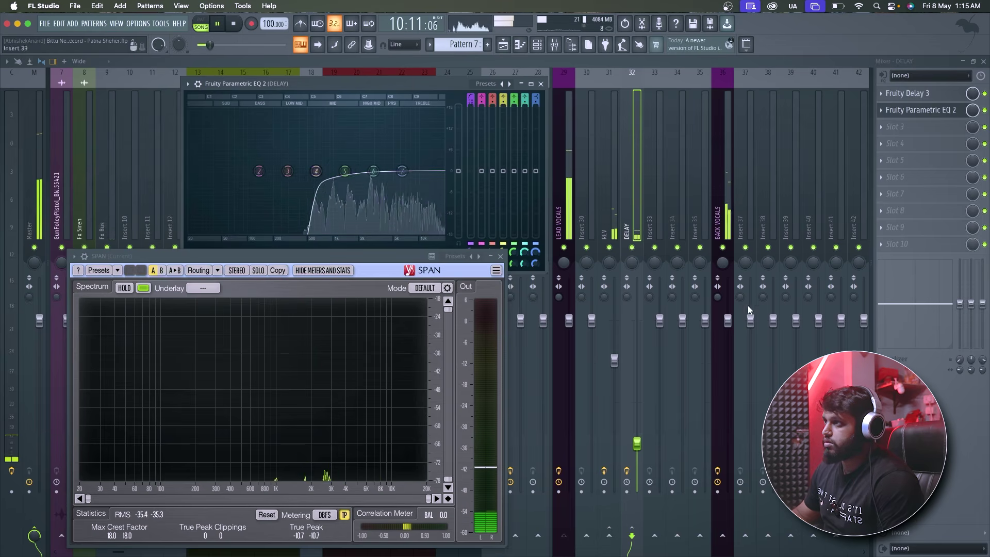
Step: Merge the stereo separation of the DELAY track while the song plays
click(626, 296)
drag(627, 298, 626, 283)
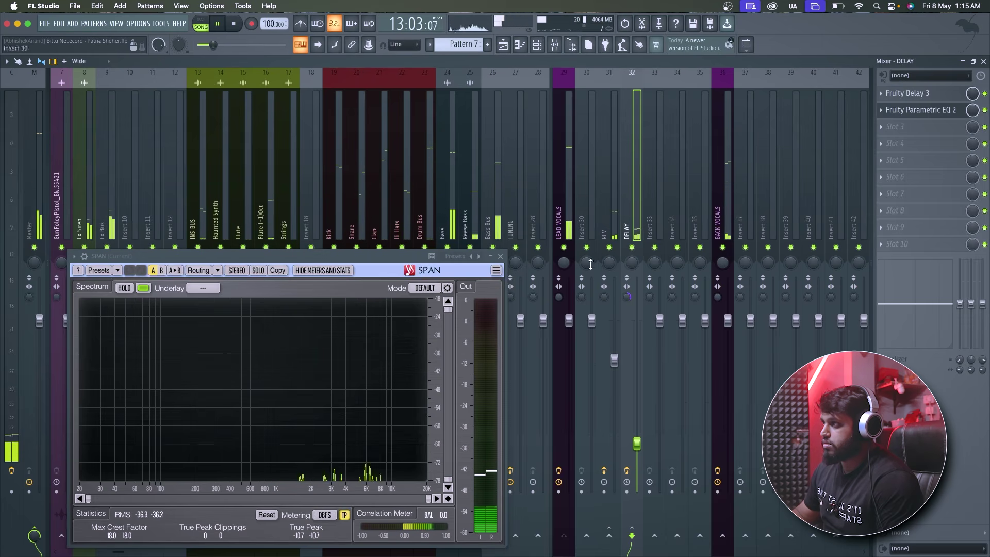
Step: Try a stereo separation of 45% merged on REV and reset it to default
click(608, 219)
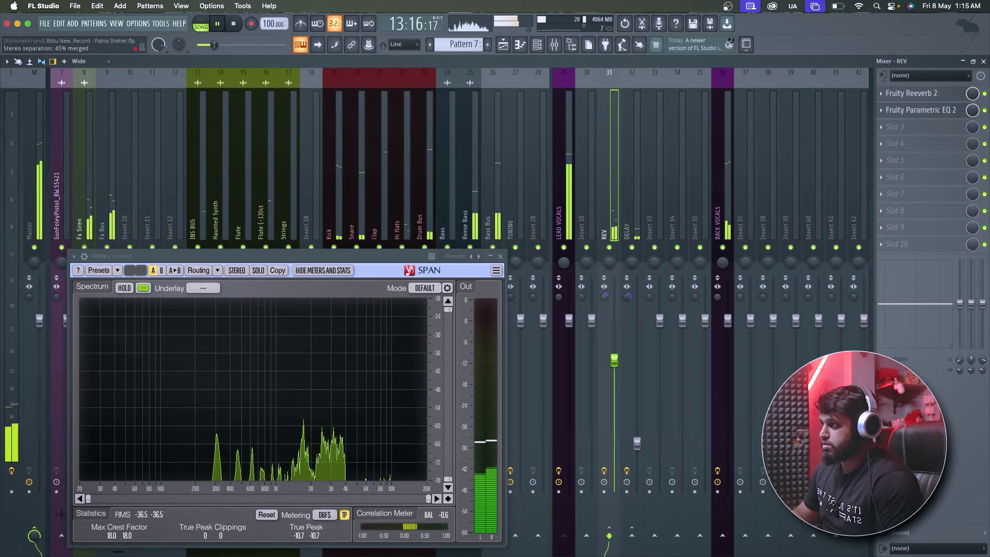
right_click(604, 297)
click(620, 304)
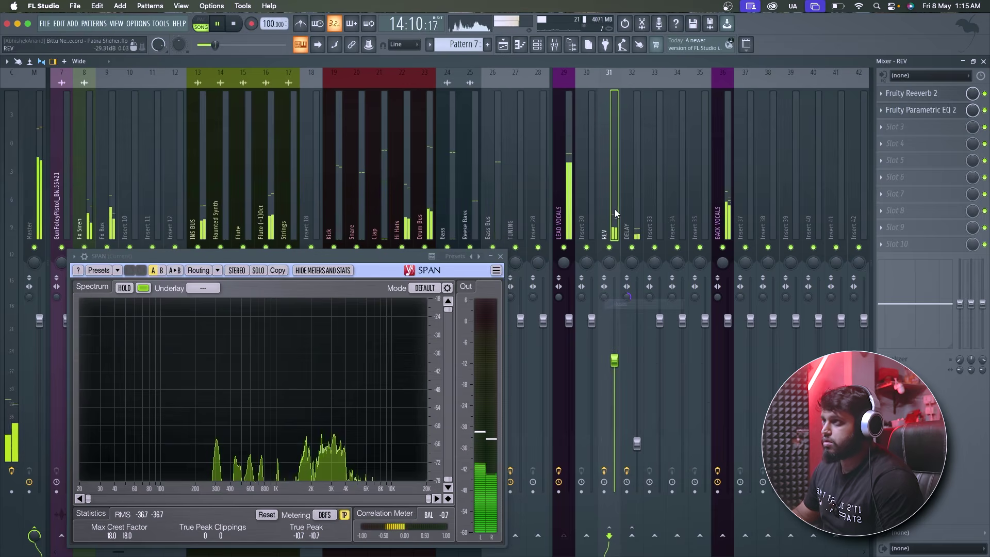
Step: Add Patcher to the next free effect slot of REV and load its Mid Side EQ preset
click(895, 126)
click(776, 35)
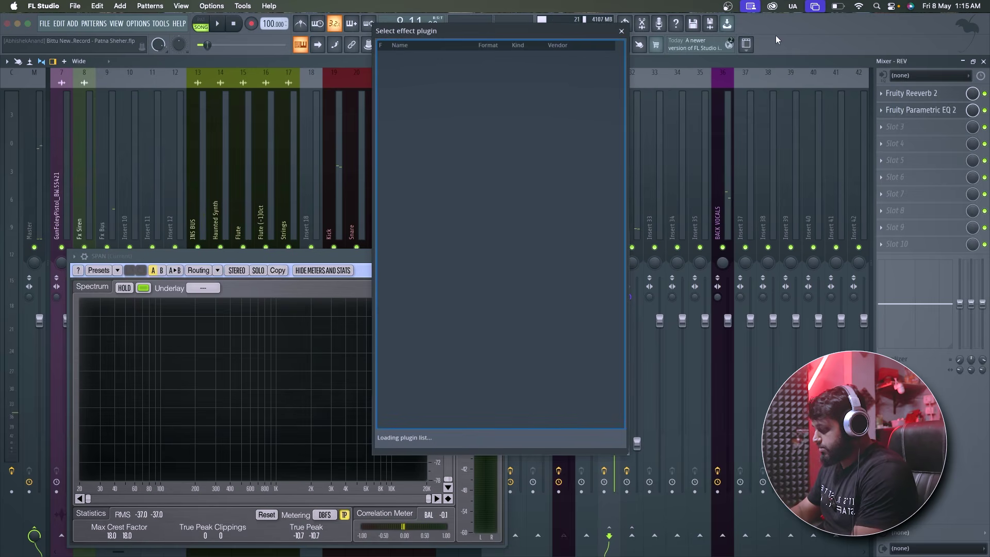
text(patcher)
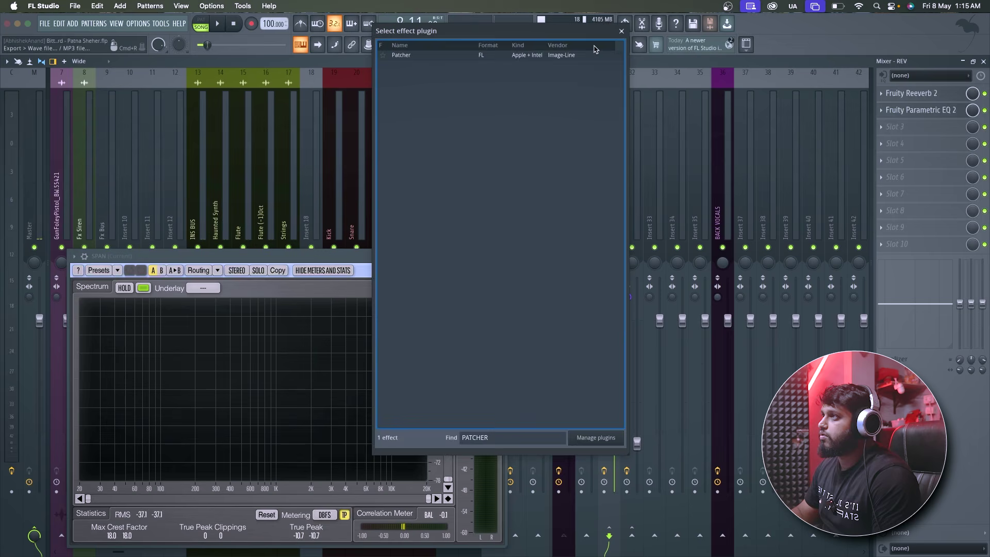
double_click(547, 56)
click(331, 139)
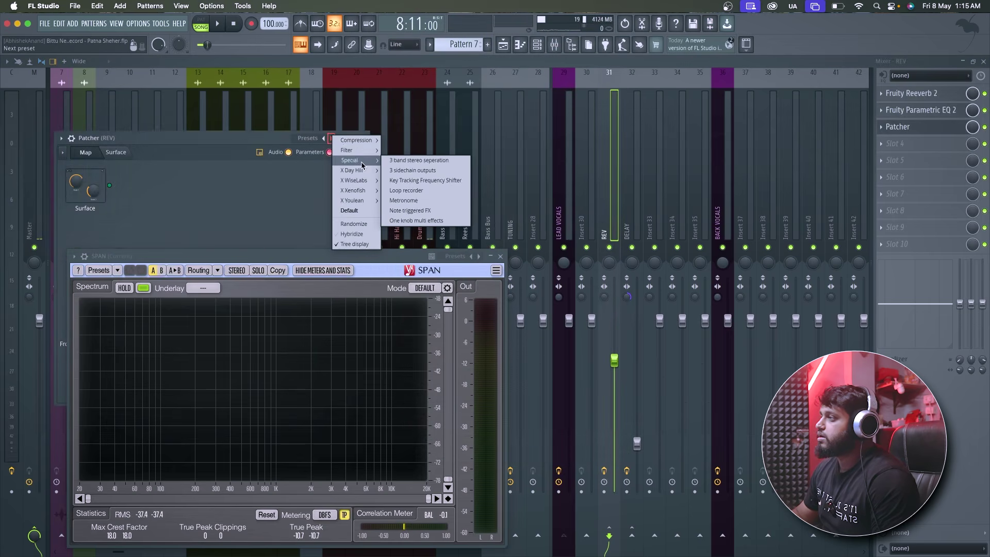
mouse_move(360, 150)
click(456, 212)
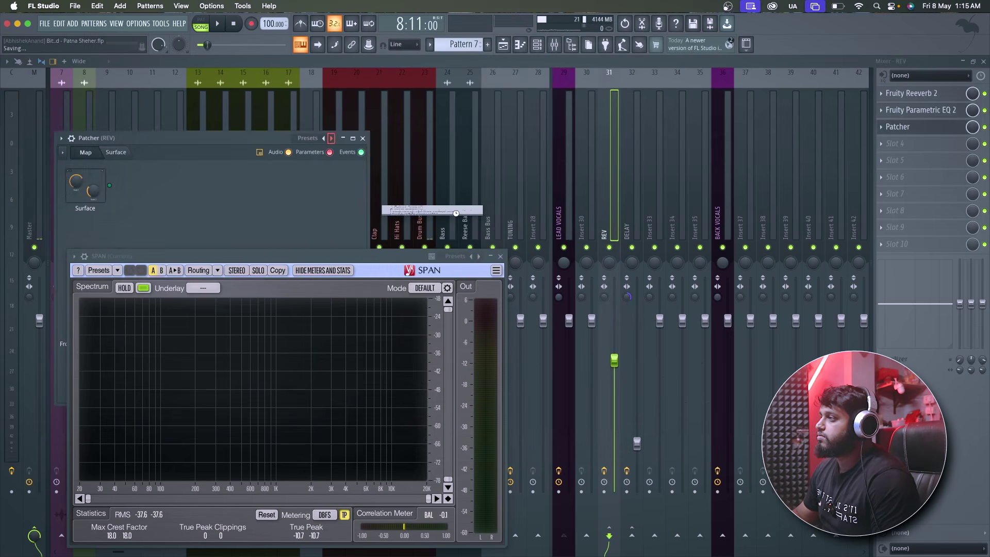
Step: Make band 1 of Patcher's SIDE EQ a Steep 8 high pass and raise its cutoff into the mids during playback
right_click(280, 127)
mouse_move(294, 152)
click(332, 172)
right_click(277, 129)
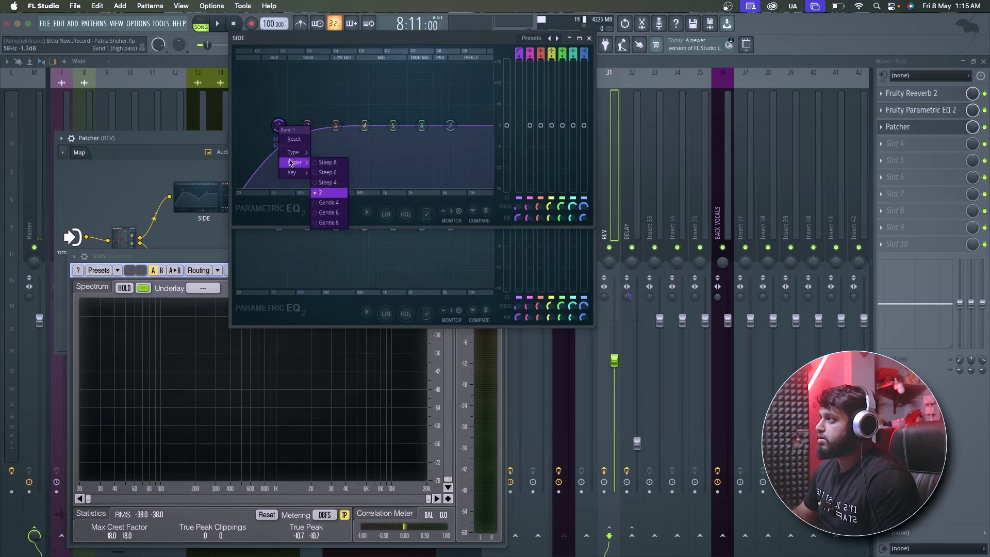
click(317, 163)
key(space)
drag(279, 125, 381, 124)
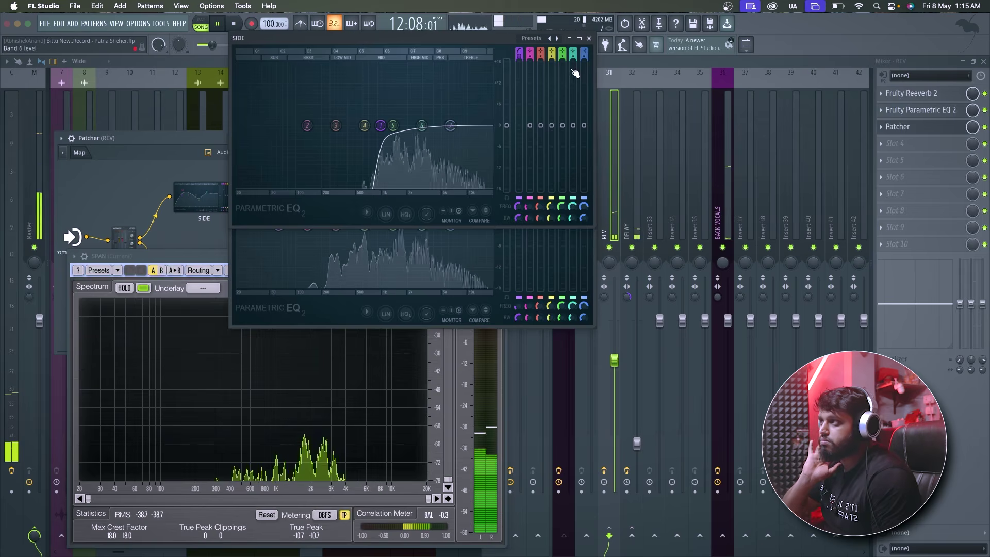
Step: Close both mid/side EQ windows, Patcher and the SPAN analyzer
click(589, 38)
click(589, 133)
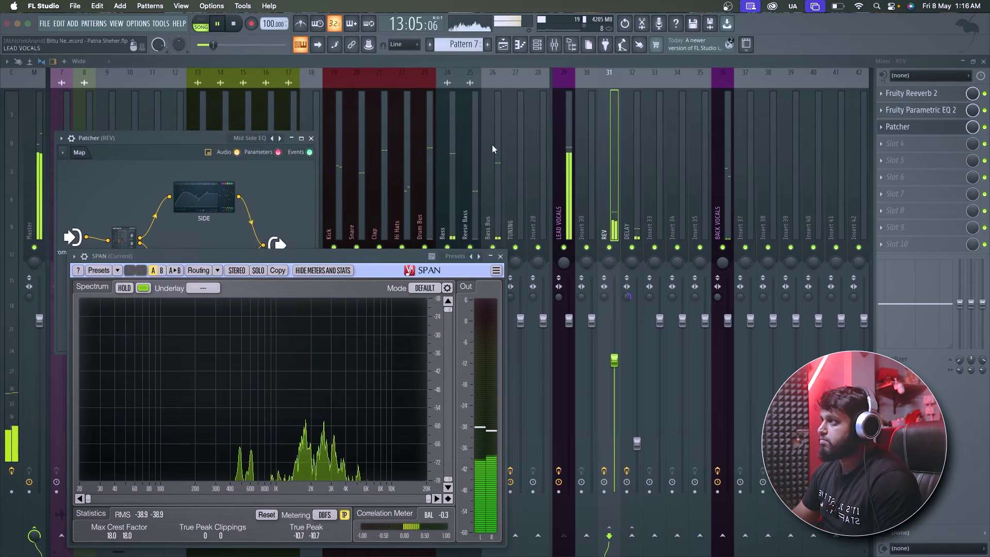
click(311, 139)
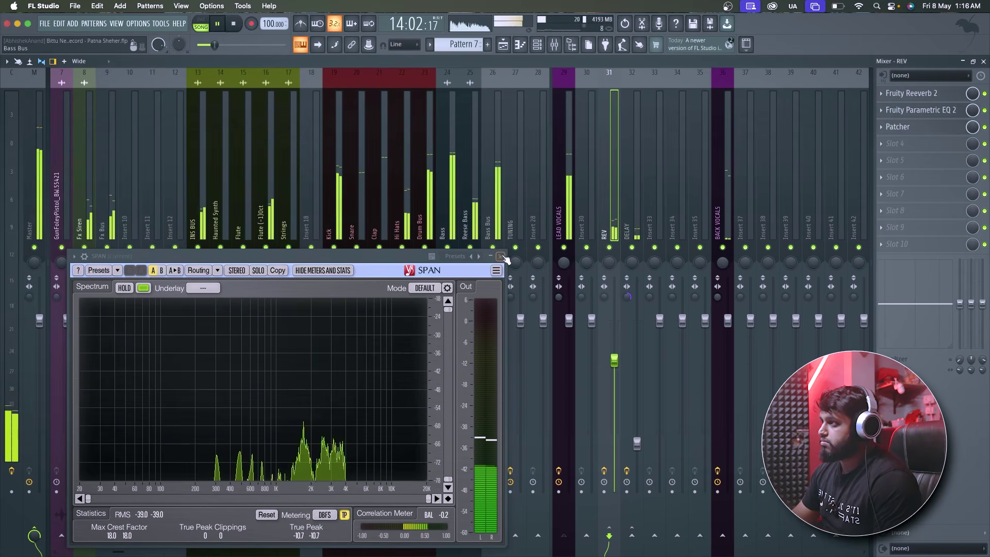
click(501, 257)
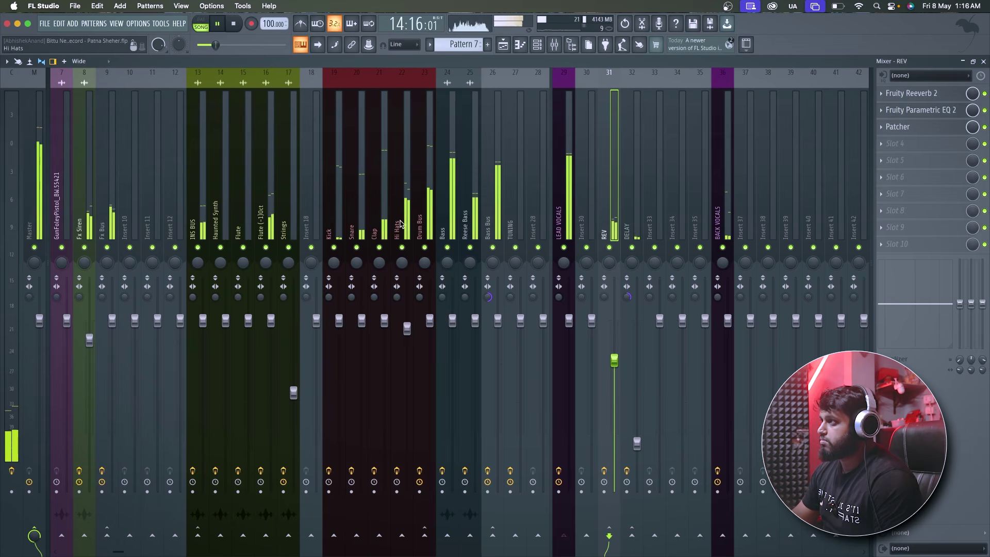
Step: Compare LEAD VOCALS with CLA-76 bypassed and active during playback, check the plugin and stop the song
click(564, 217)
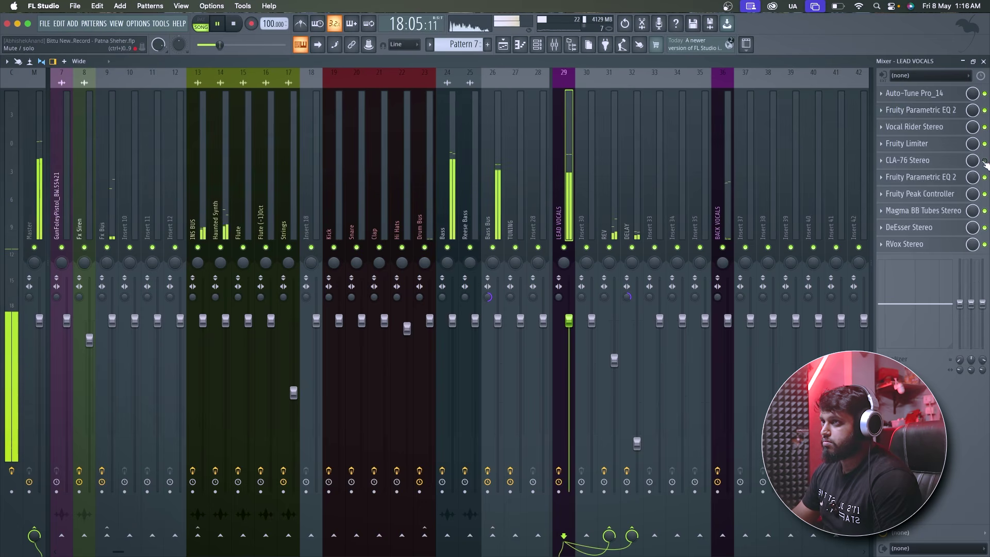
click(915, 164)
click(915, 164)
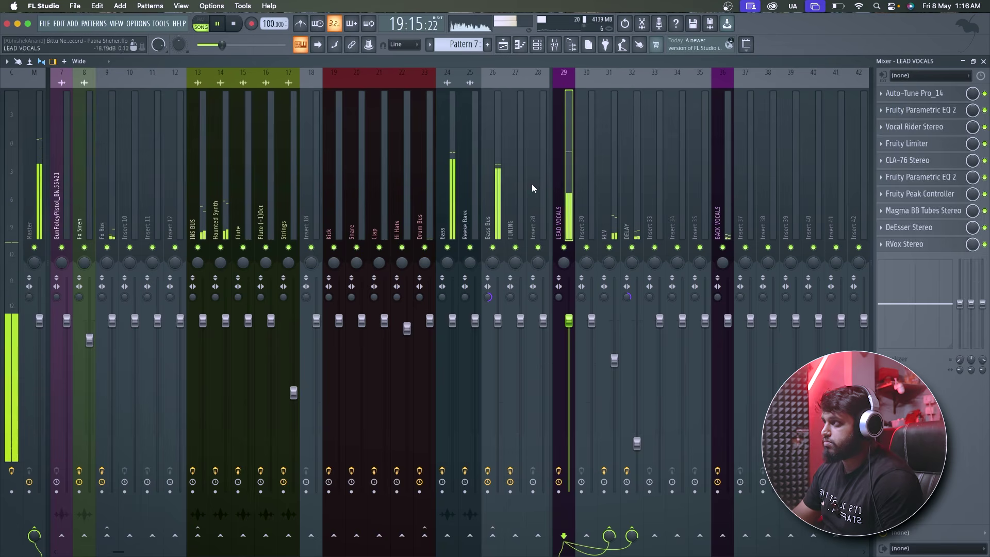
key(space)
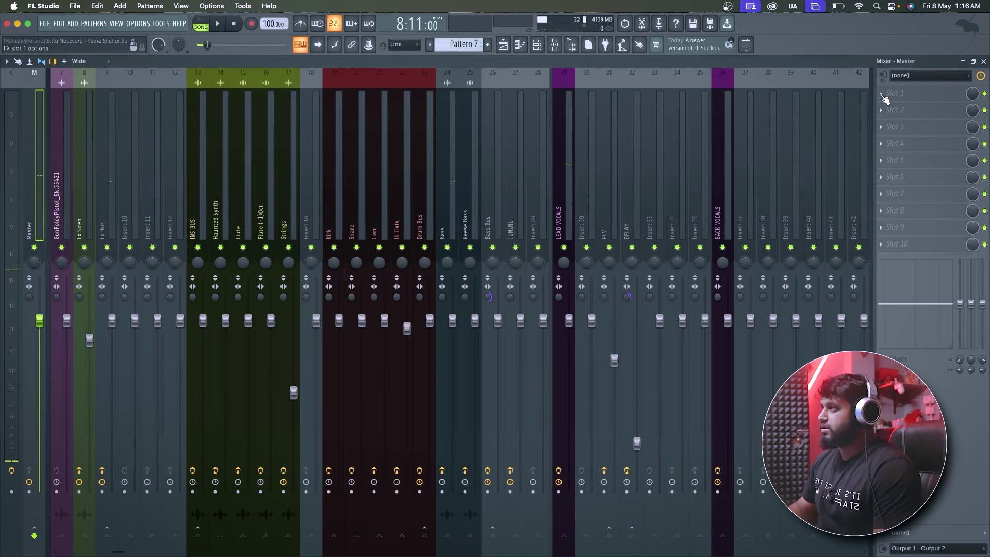
Step: Open the playlist and select every clip in the arrangement
click(504, 45)
key(ctrl+a)
scroll(560, 238, down, 3)
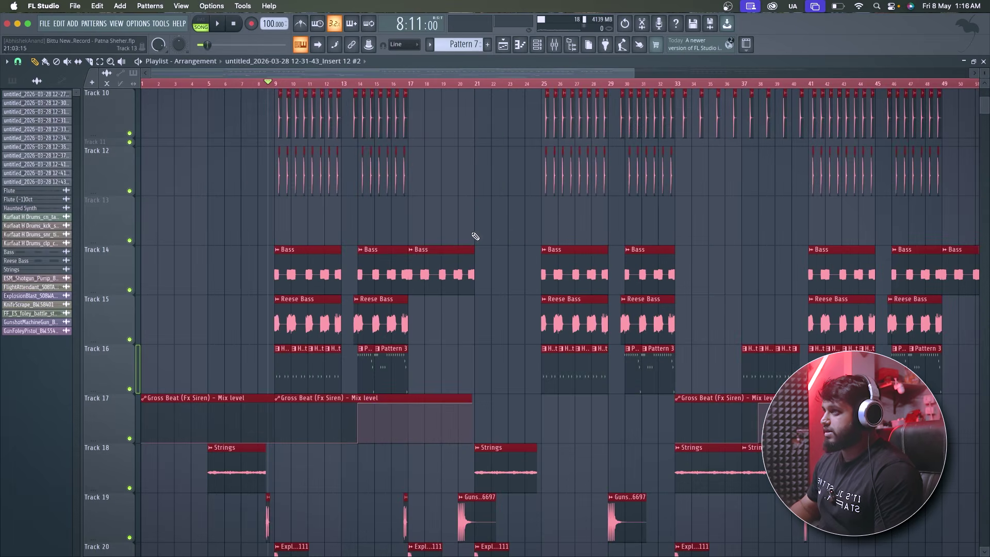
scroll(476, 236, down, 2)
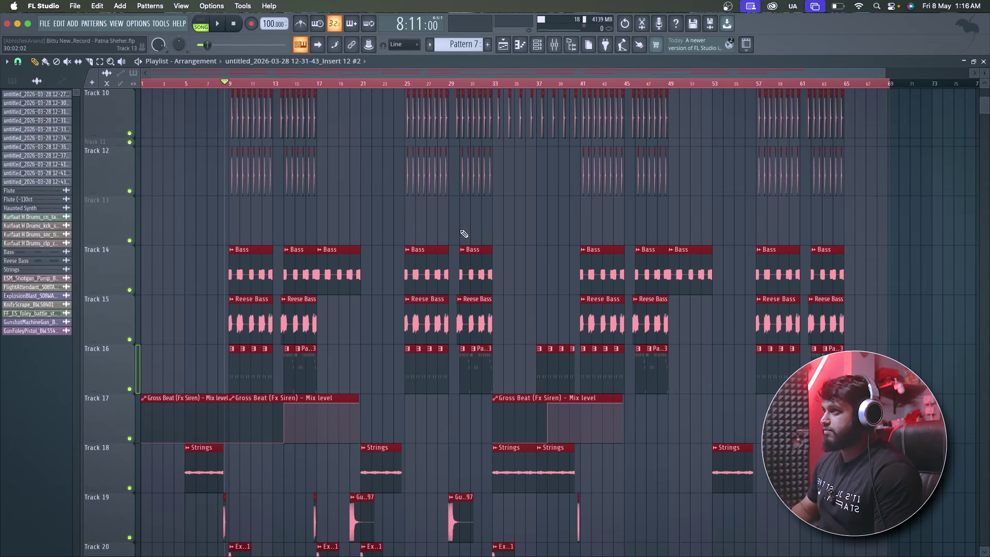
Step: Open the Master export for the project and expand its export type settings, keeping WAV as the output format
click(48, 28)
mouse_move(129, 134)
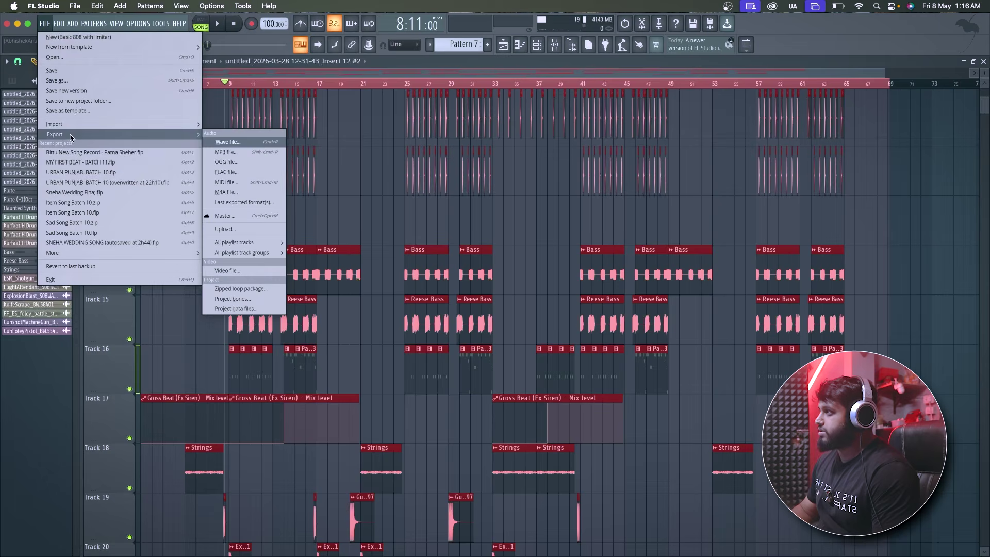
click(244, 216)
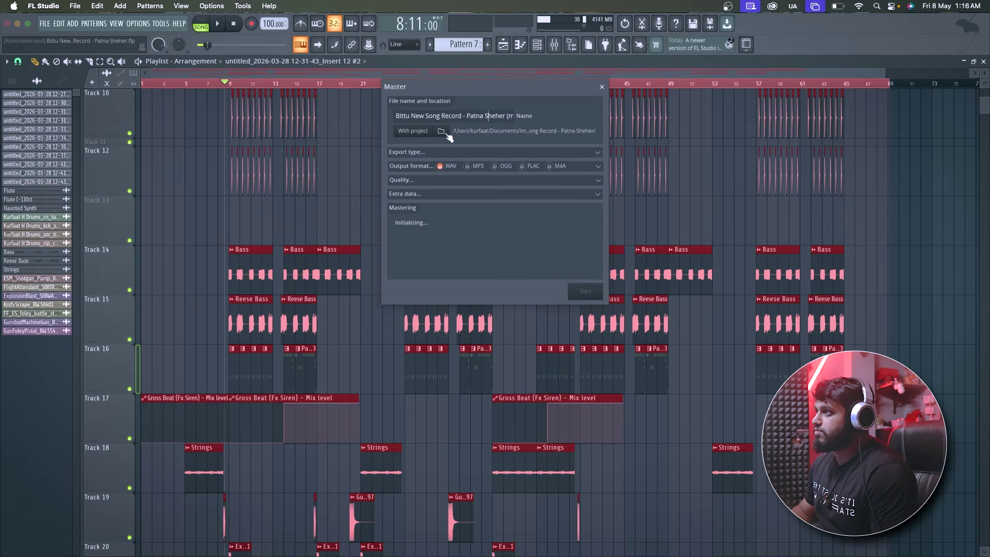
click(431, 154)
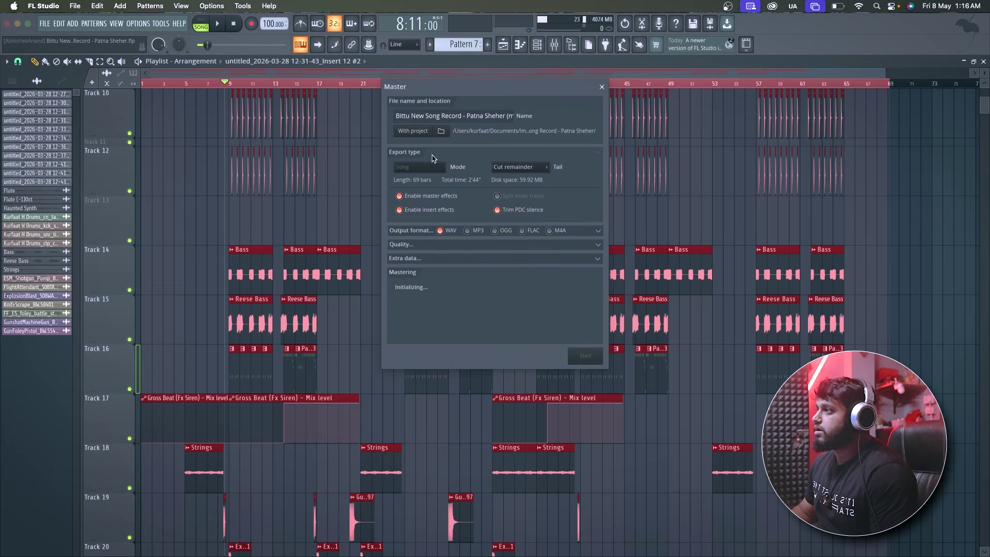
click(447, 232)
click(450, 231)
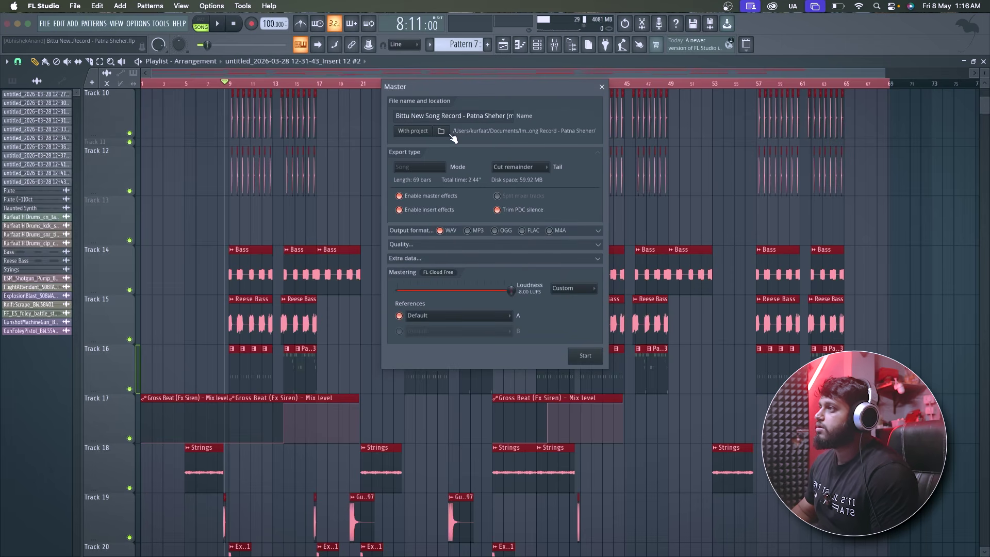
Step: Set the master file's output folder to Downloads
click(442, 132)
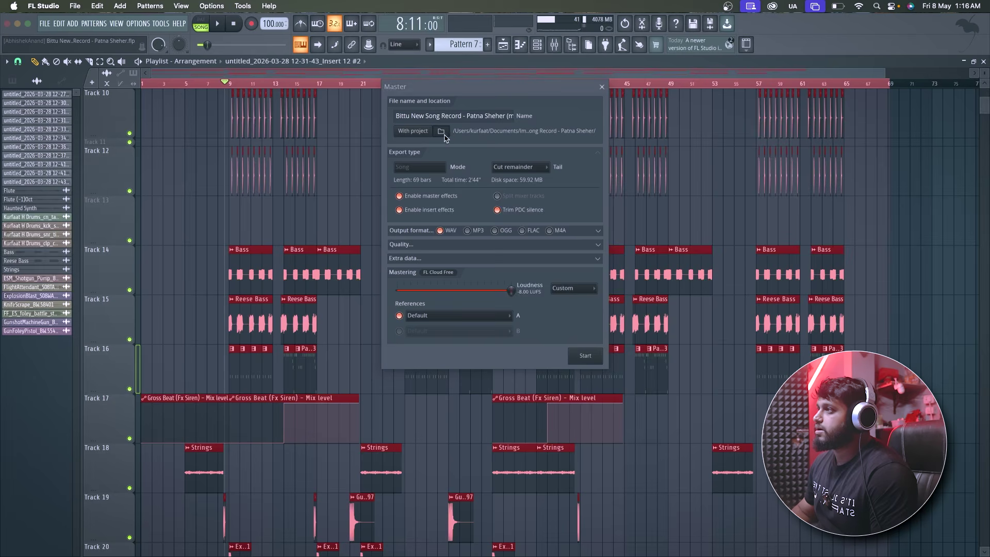
click(451, 180)
click(799, 328)
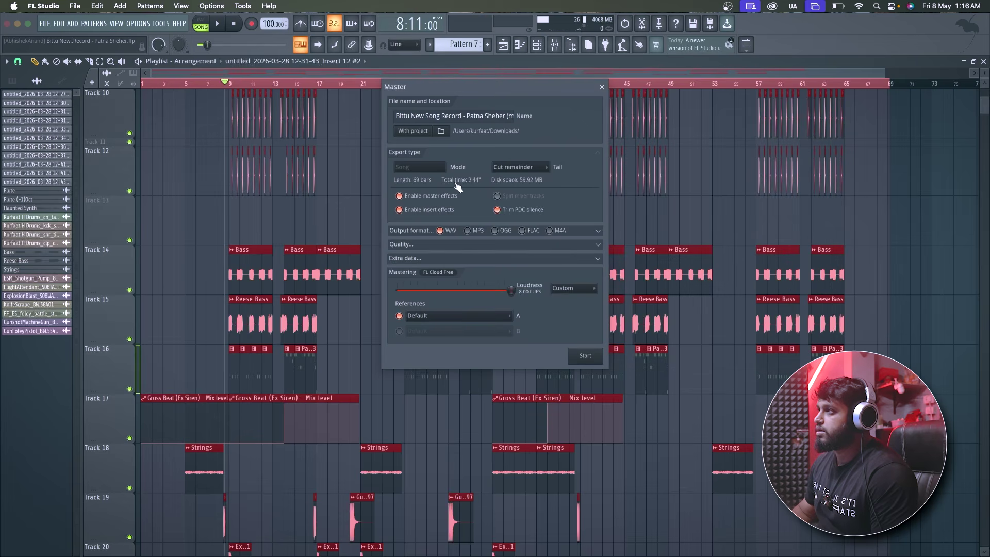
Step: Set the master file's output folder to HIP Hop inside Documents
click(461, 169)
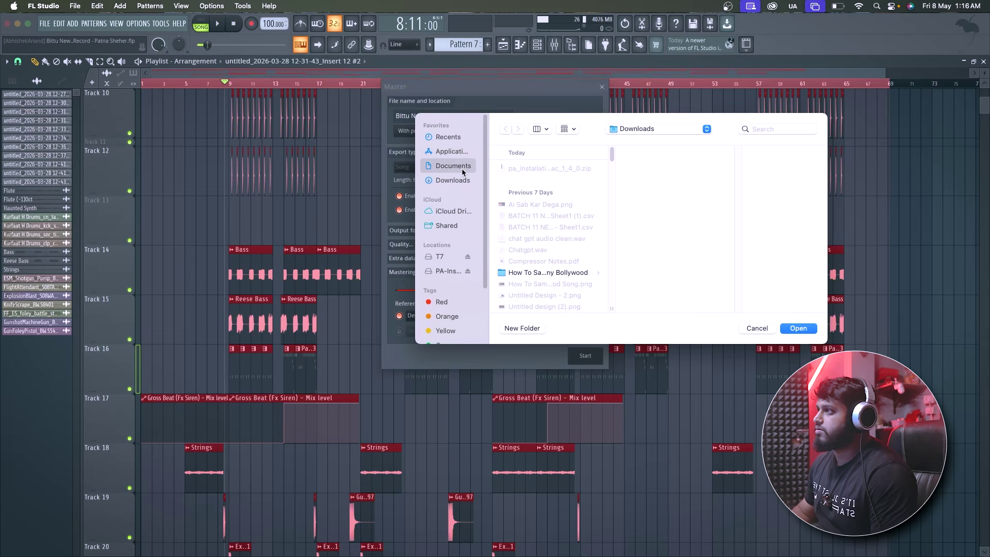
click(537, 169)
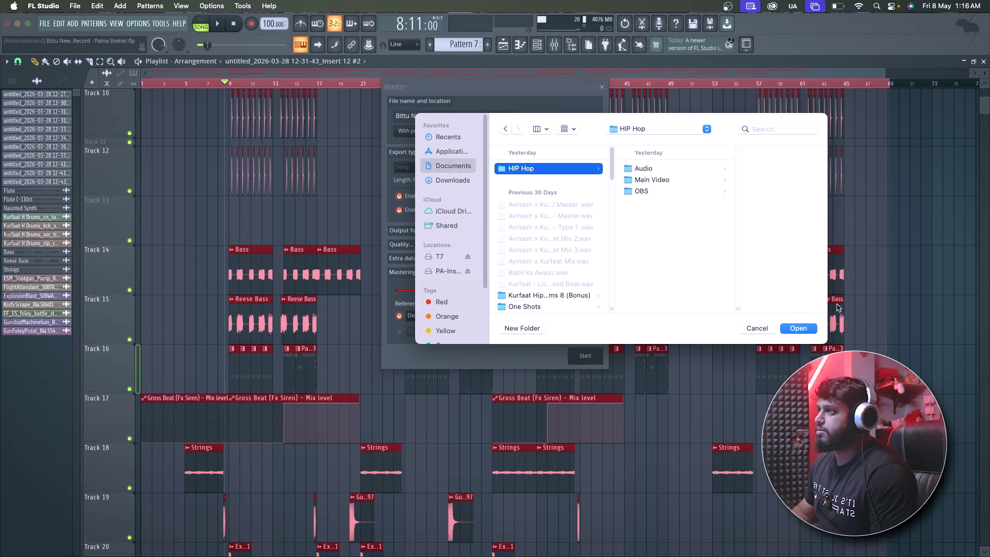
click(798, 328)
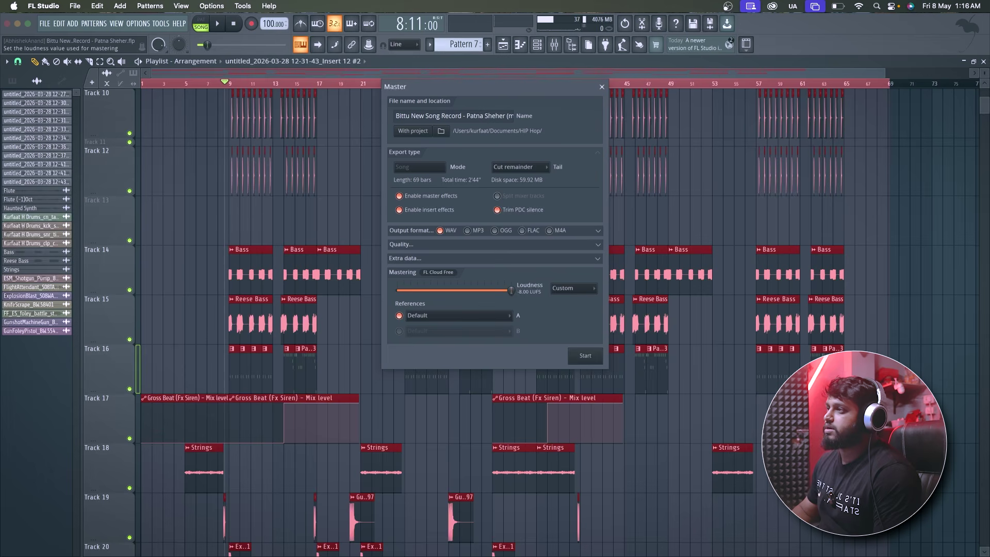
Step: Run the mastering and keep the Default version, showing the saved file in Finder before closing the output summary
click(588, 356)
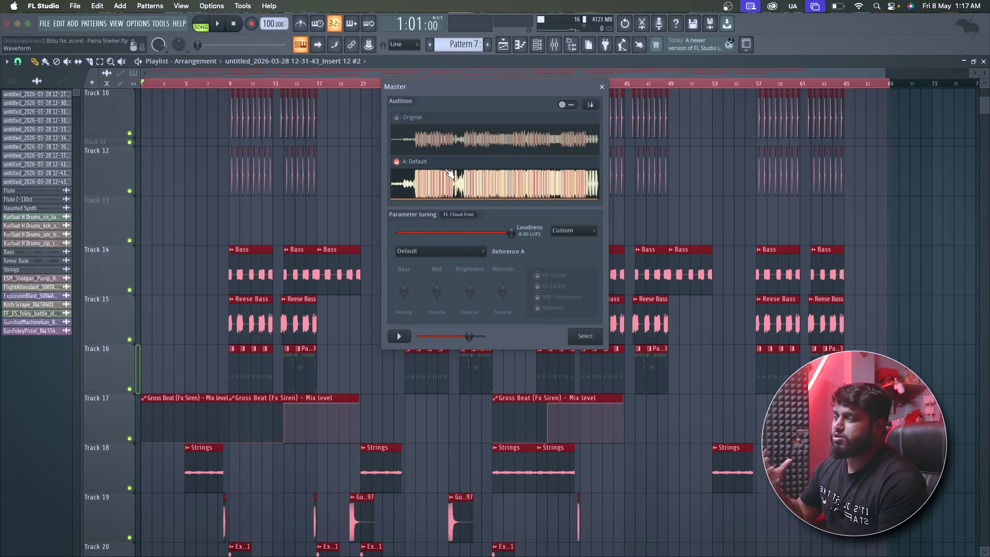
click(585, 336)
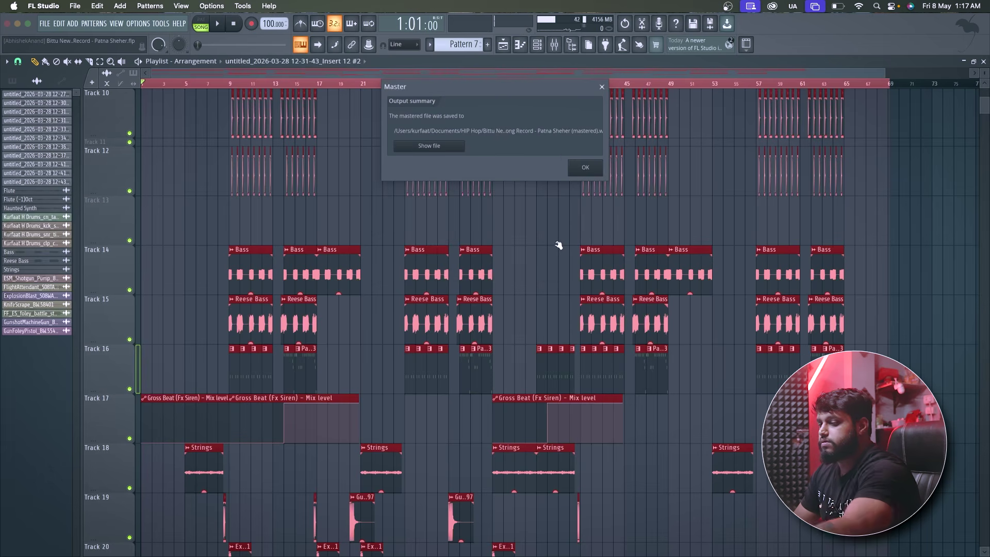
click(452, 151)
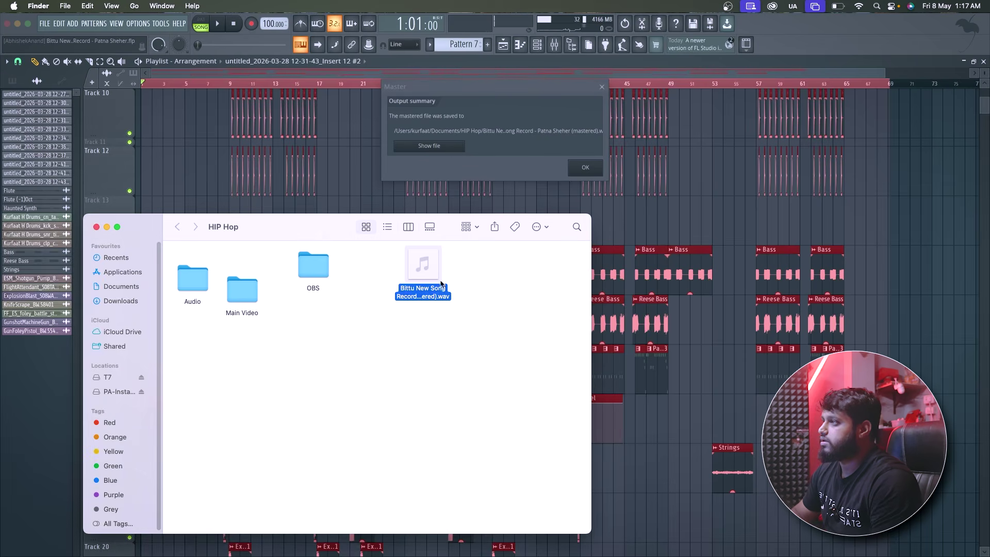
click(585, 168)
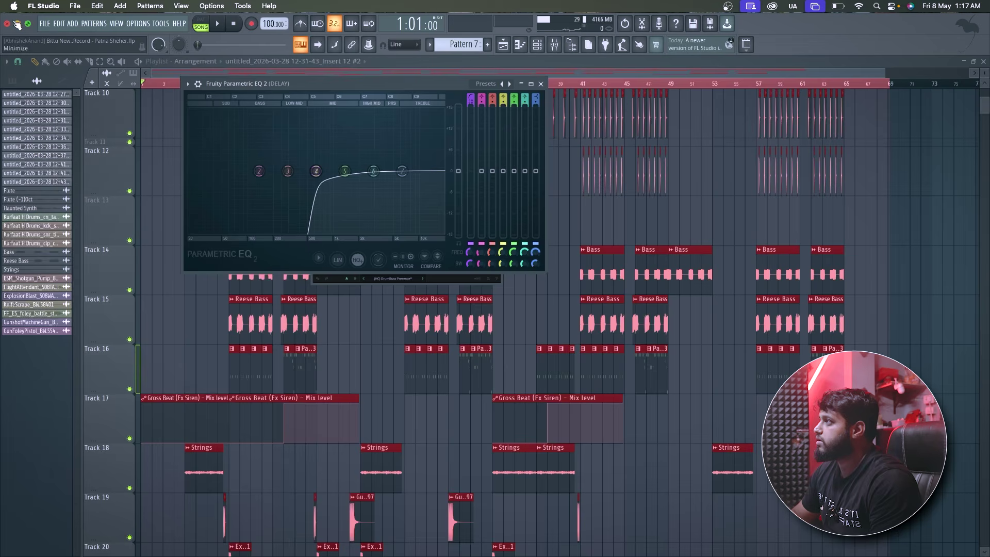
Step: Minimize FL Studio and briefly preview the mastered WAV from the HIP Hop folder in Finder
key(super+n)
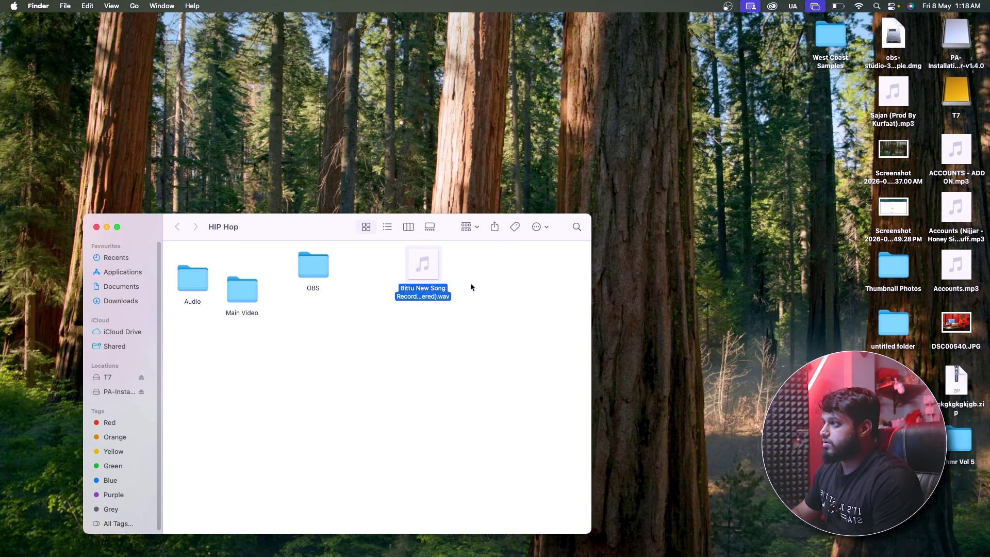
mouse_move(439, 279)
key(space)
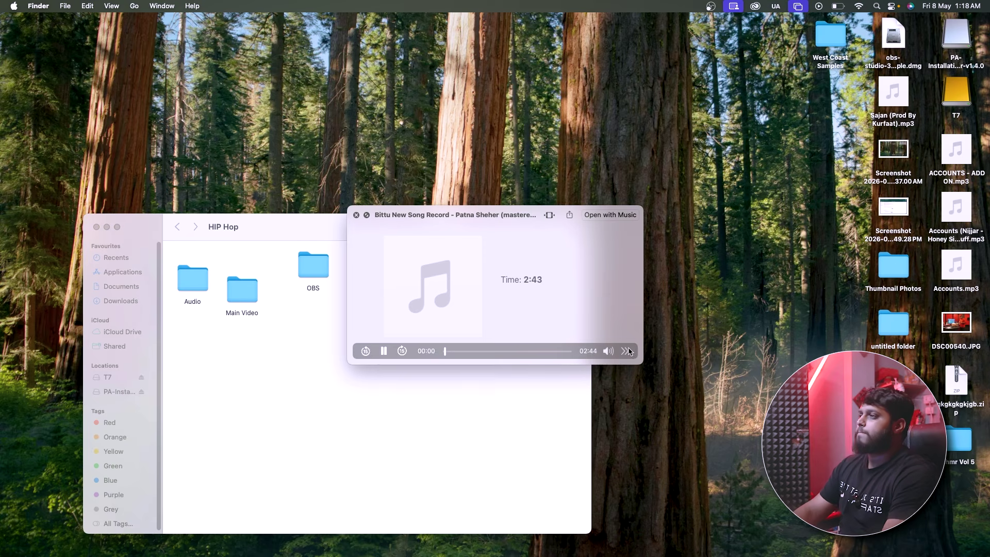
key(space)
Step: Set the Mac's sound output to Zen Quadro SC Playback in System Settings and close the settings window
click(14, 6)
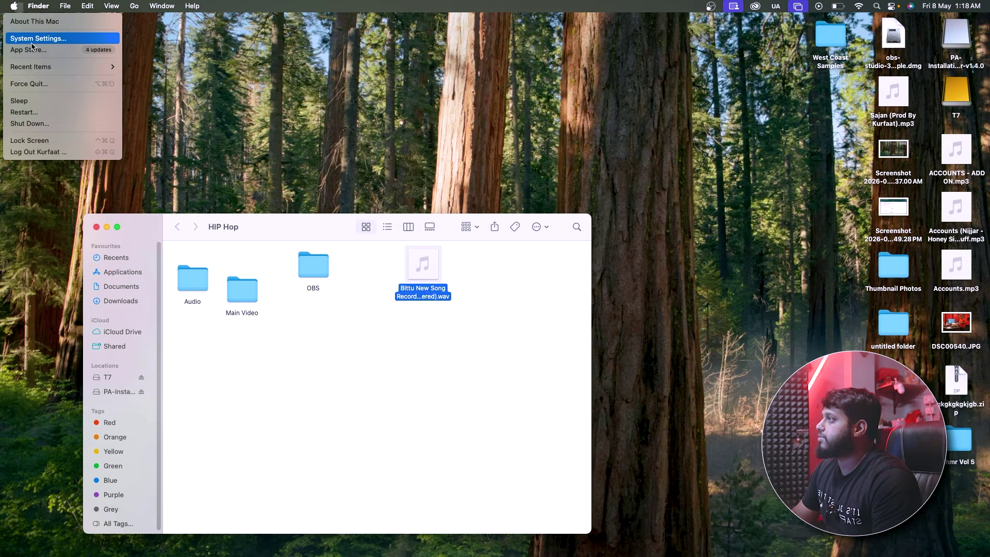
click(32, 38)
scroll(441, 400, down, 2)
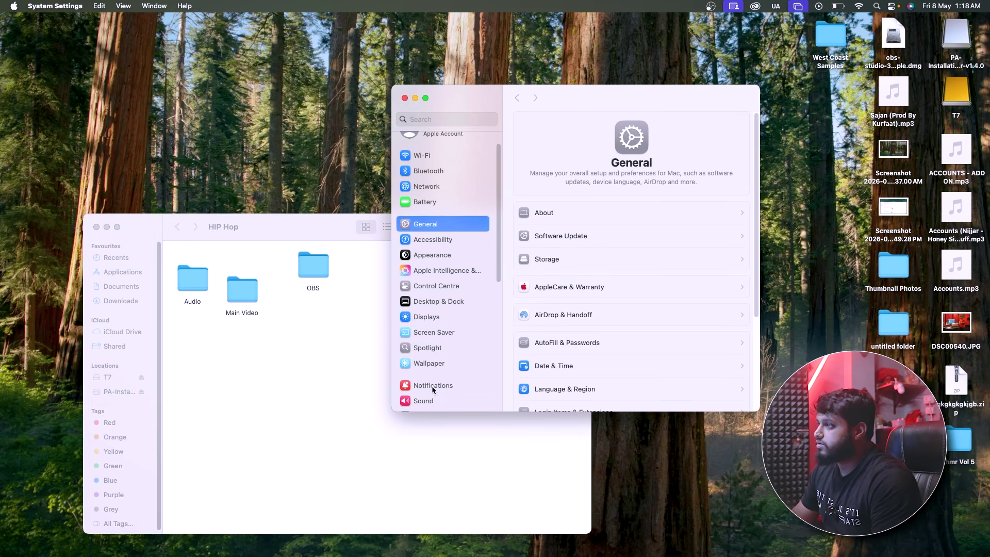
click(431, 401)
click(573, 331)
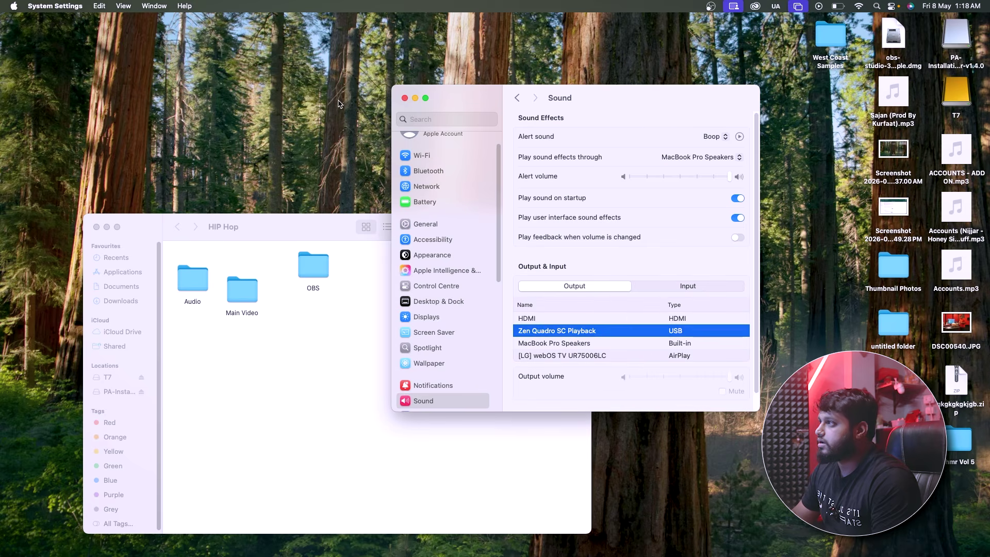
click(404, 98)
Step: Listen to the mastered WAV in a Finder preview past the one-minute mark, and close the preview
key(space)
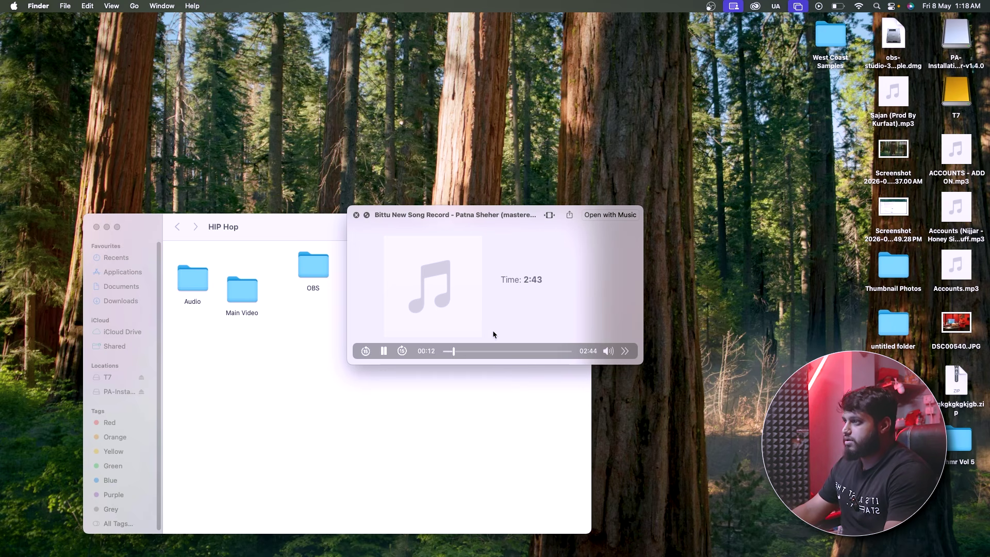
mouse_move(608, 351)
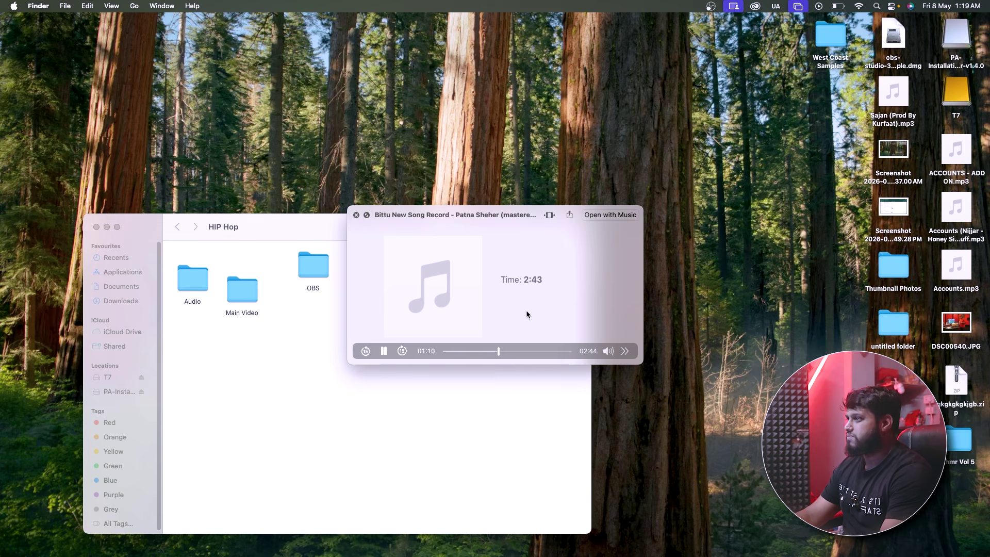
key(space)
click(526, 310)
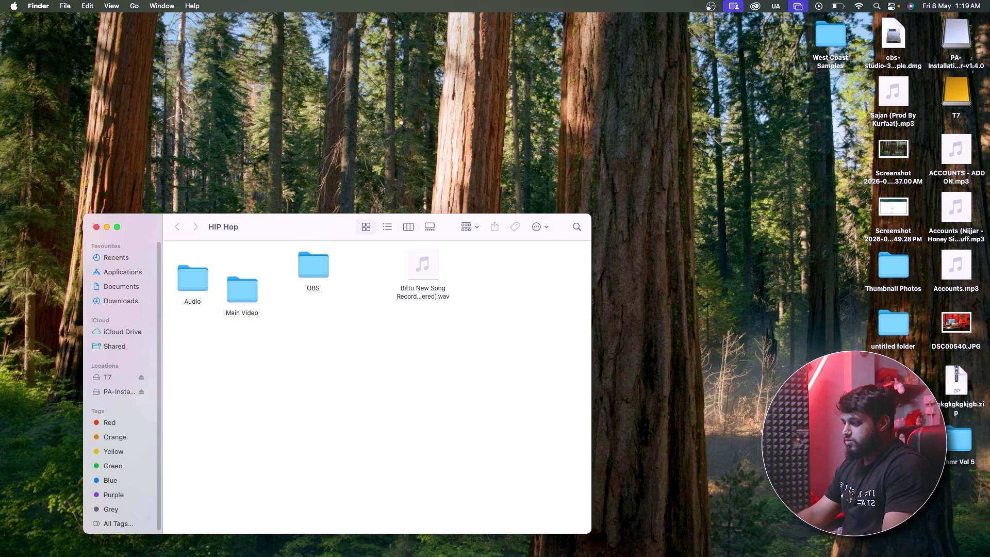
Step: Switch to Chrome and open ChatGPT
key(super+Tab)
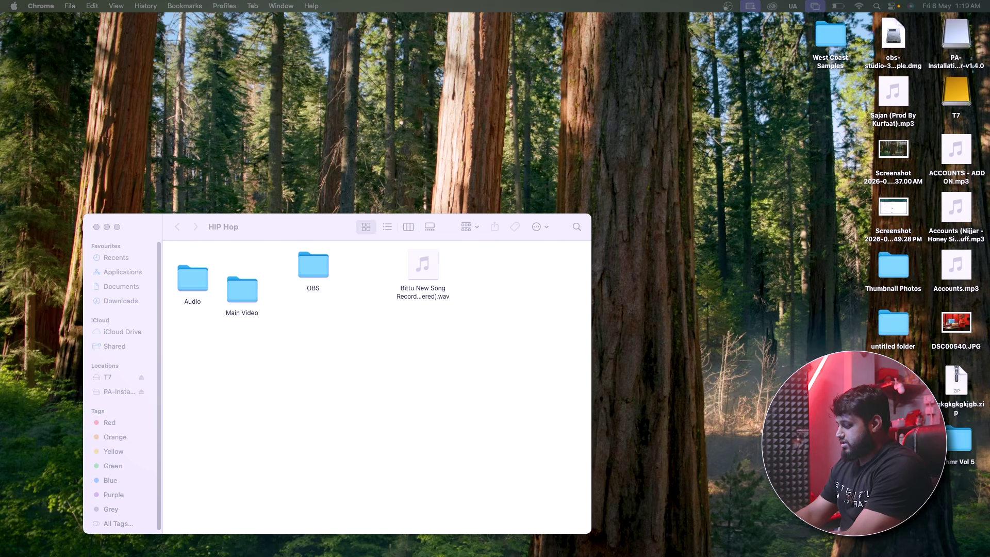
drag(702, 1, 666, 31)
click(236, 212)
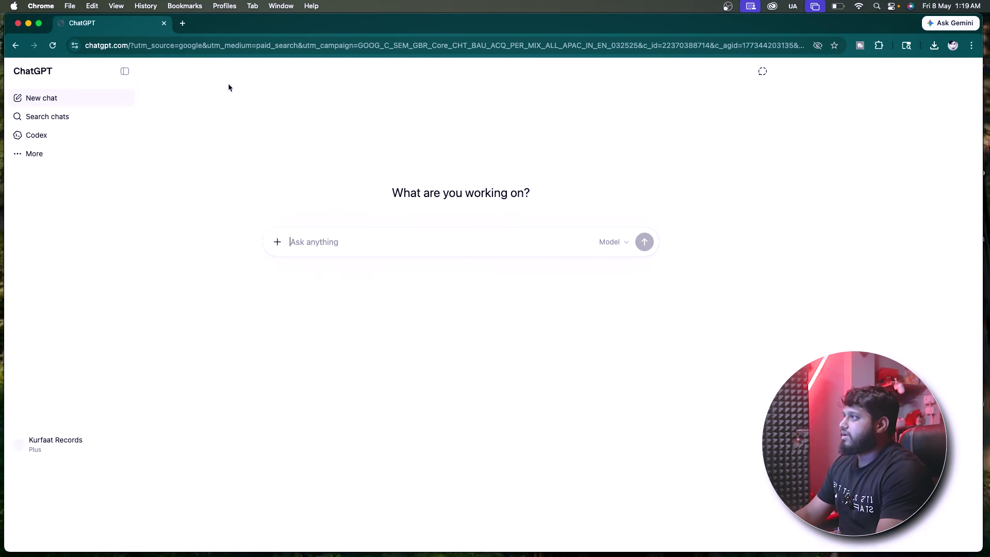
Step: Write the prompt "ABHI MAINE EK TRACK MIX KIYA HAI MANUALLY AND MASTER AI SE KIYA HAI AAP BTAO KAISA H"
text(ABHI MAINE EK TRACK MIX KIYA HAI AB)
key(BackSpace)
key(BackSpace)
text(AU)
key(BackSpace)
key(BackSpace)
text(AUR)
key(BackSpace)
key(BackSpace)
key(BackSpace)
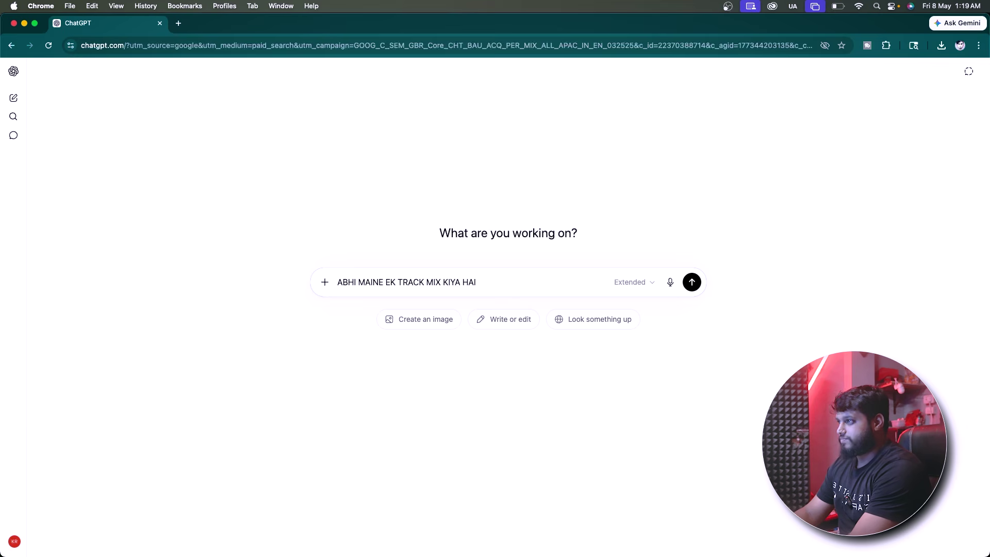
text(MANUALLY)
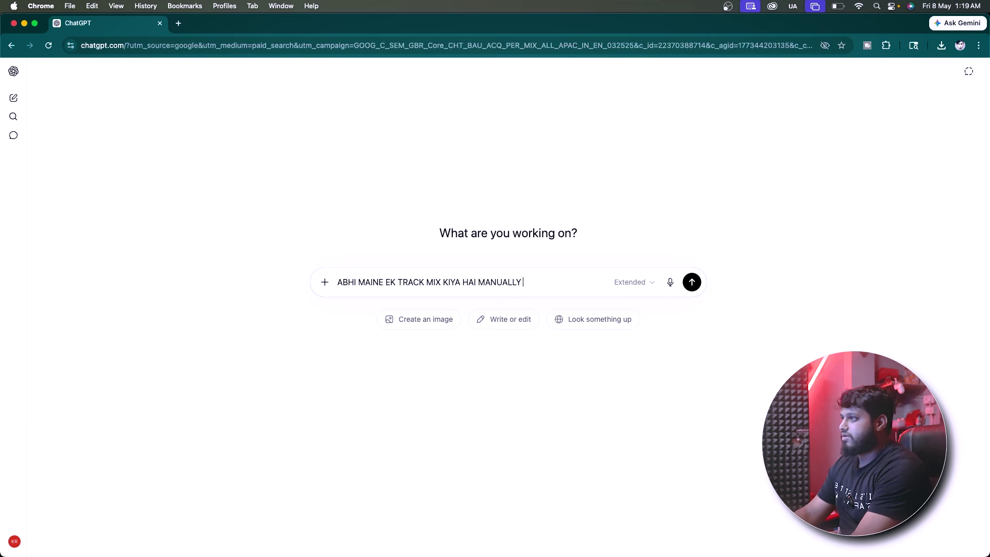
text( AND)
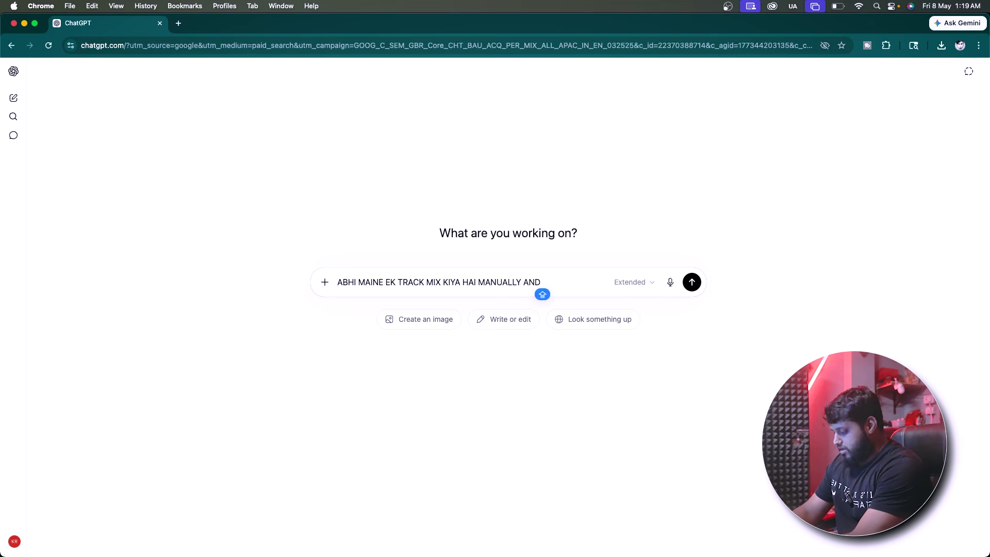
text( MASTER A)
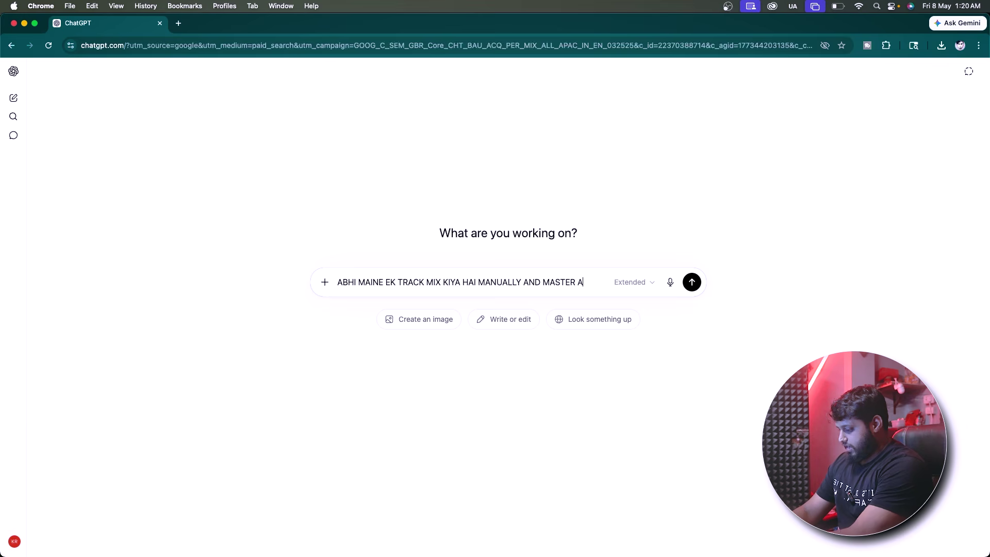
text(I SE KI)
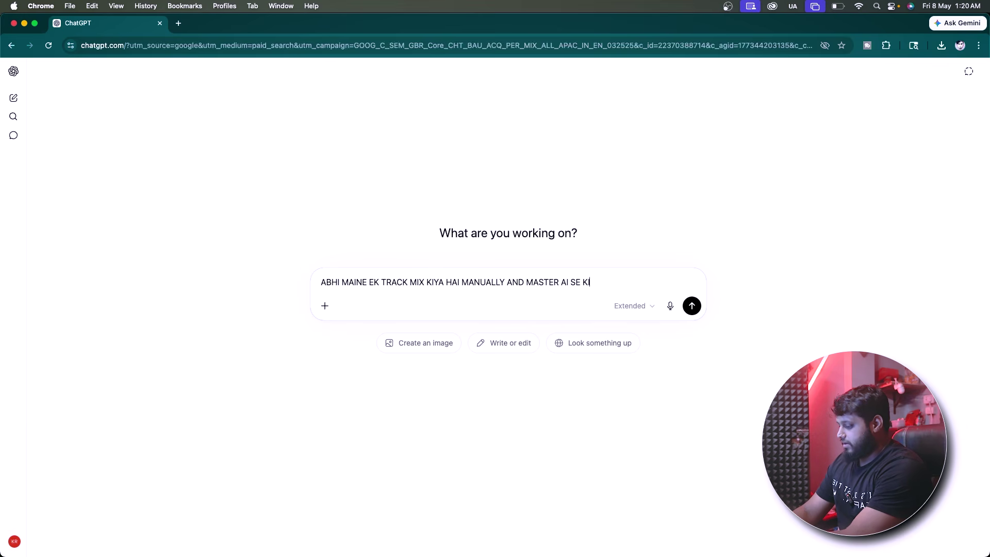
text(YA HAI AAP B)
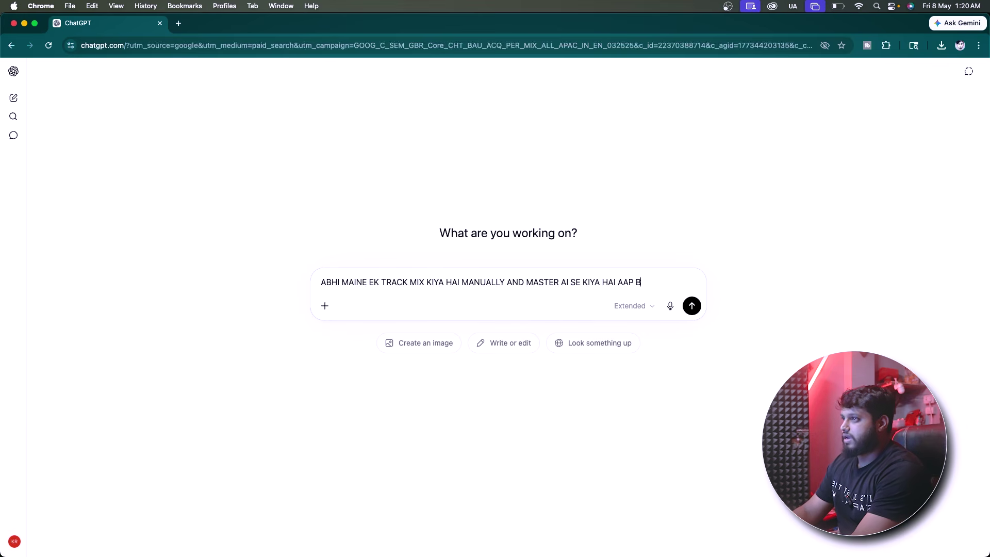
text(TAO KAISA H)
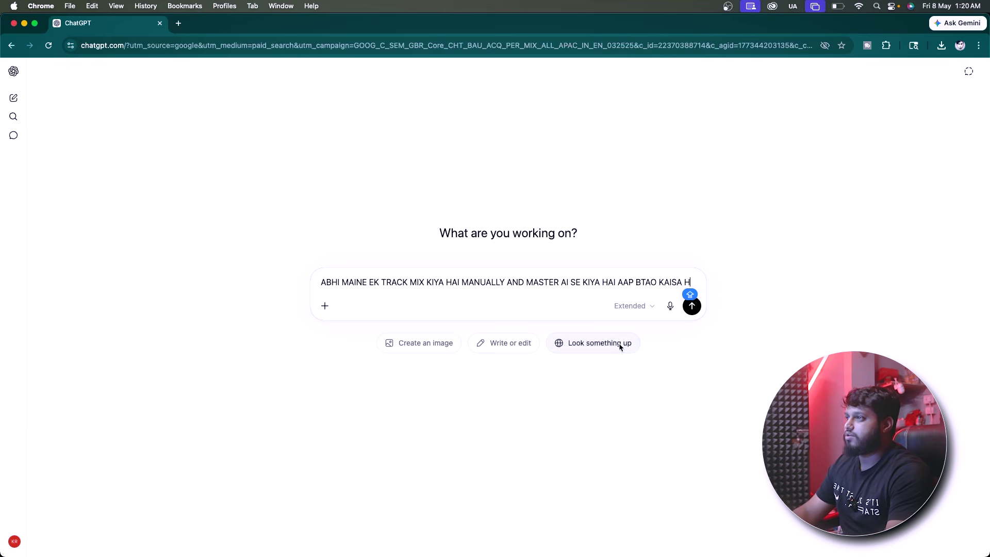
Step: Set the ChatGPT model to Instant after trying Thinking, and send the prompt
click(633, 307)
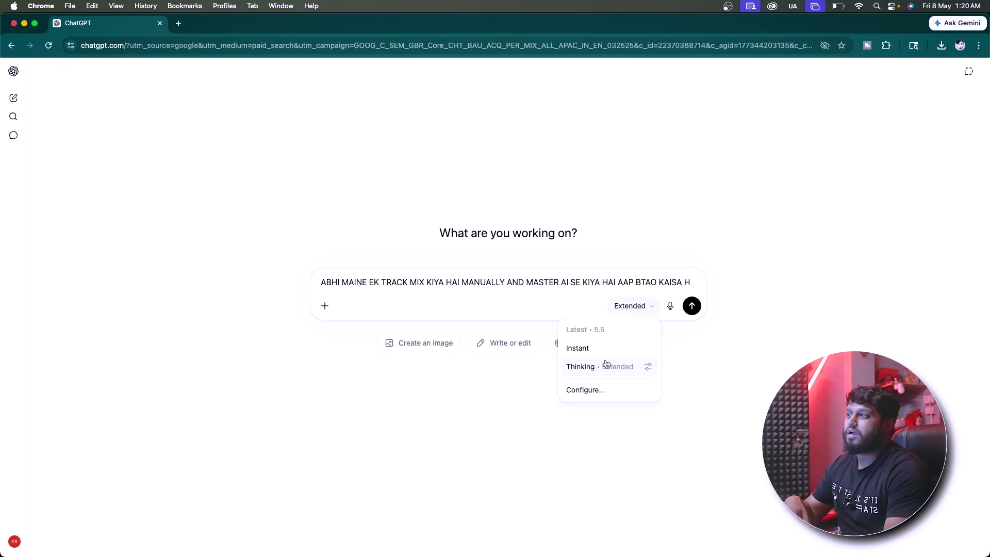
click(609, 349)
click(651, 308)
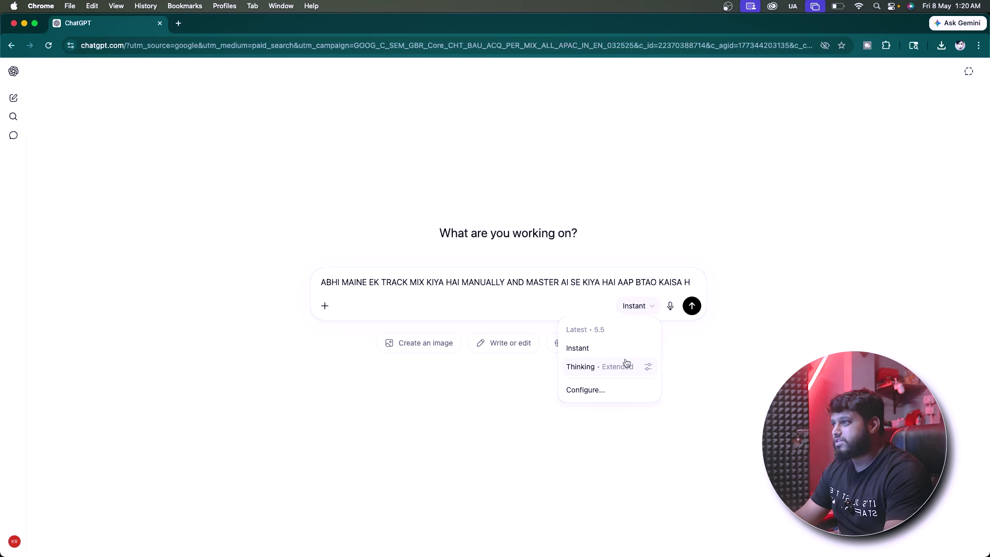
click(626, 365)
click(647, 314)
click(614, 348)
click(693, 307)
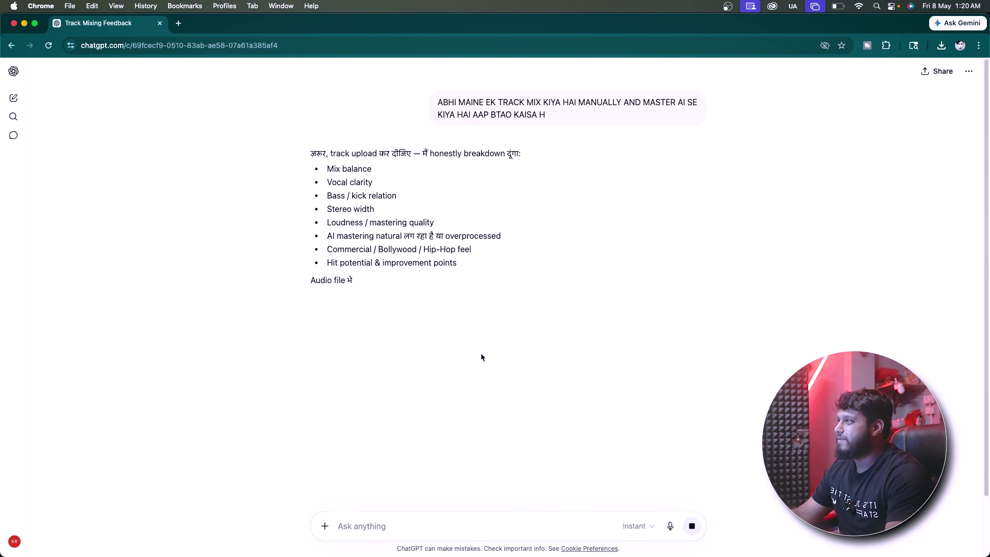
Step: Attach the mastered WAV from Finder's HIP Hop folder to the ChatGPT conversation
key(super+Tab)
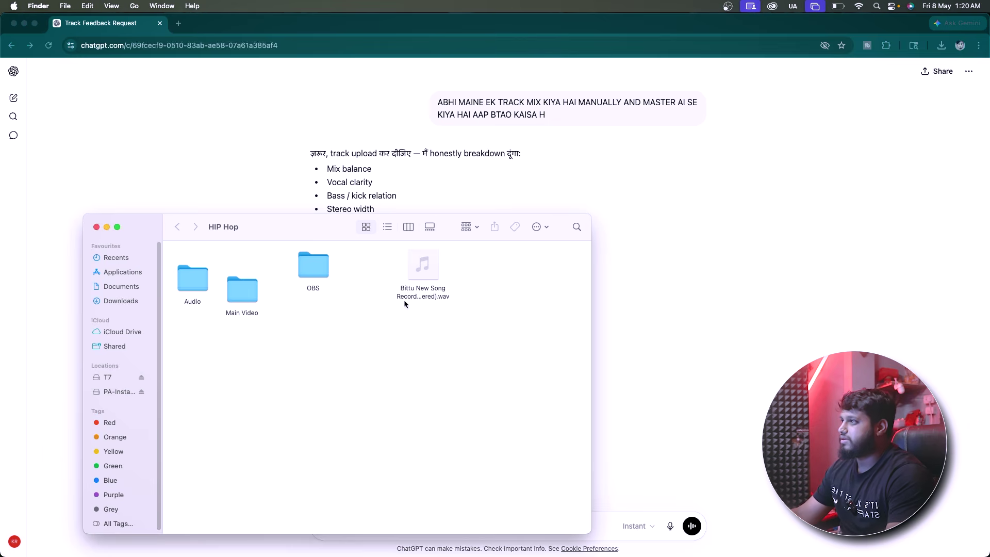
drag(423, 273, 745, 530)
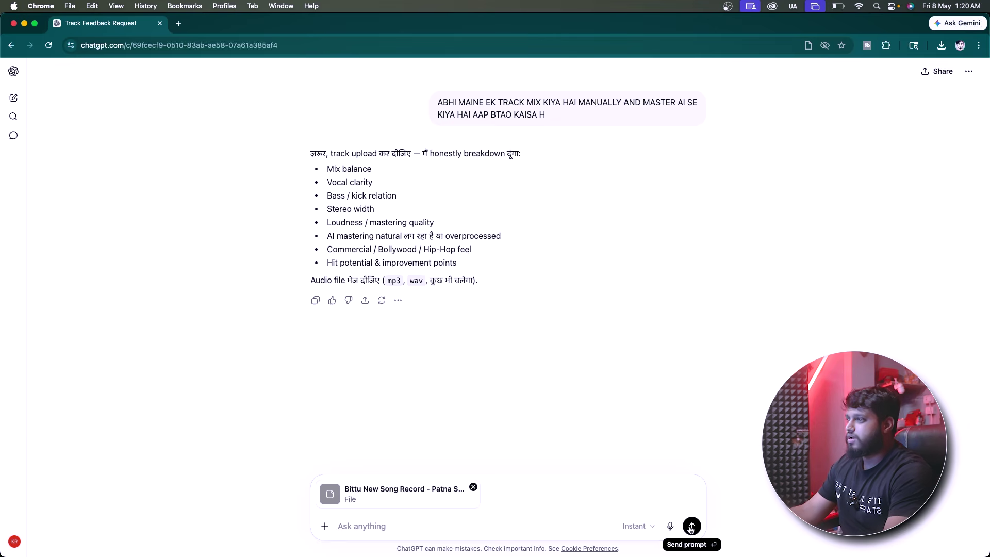
Step: Send the attached mastered WAV to ChatGPT for feedback on the mix and master
click(692, 526)
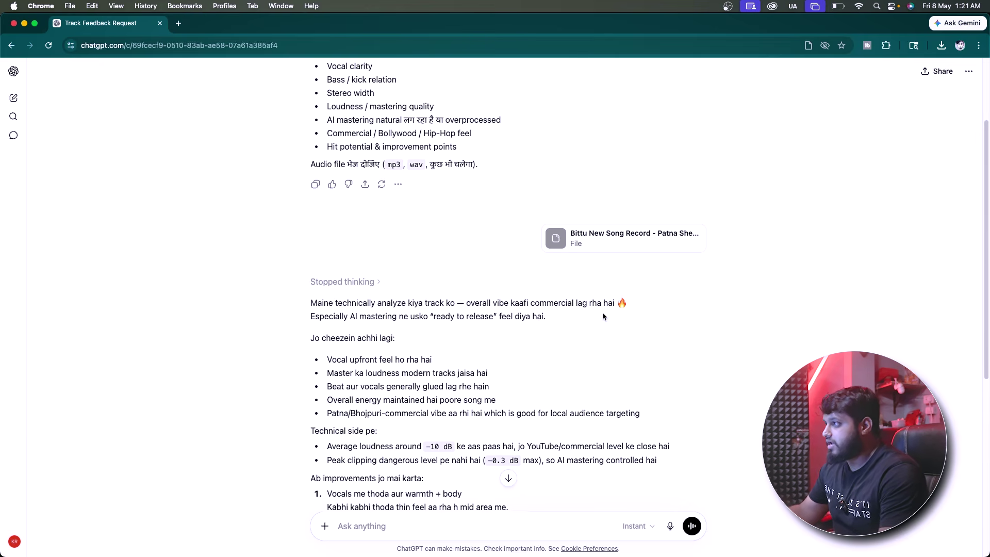
Step: Read through ChatGPT's review of the track, covering its strengths, technical side, suggested improvements and overall rating
scroll(327, 302, down, 1)
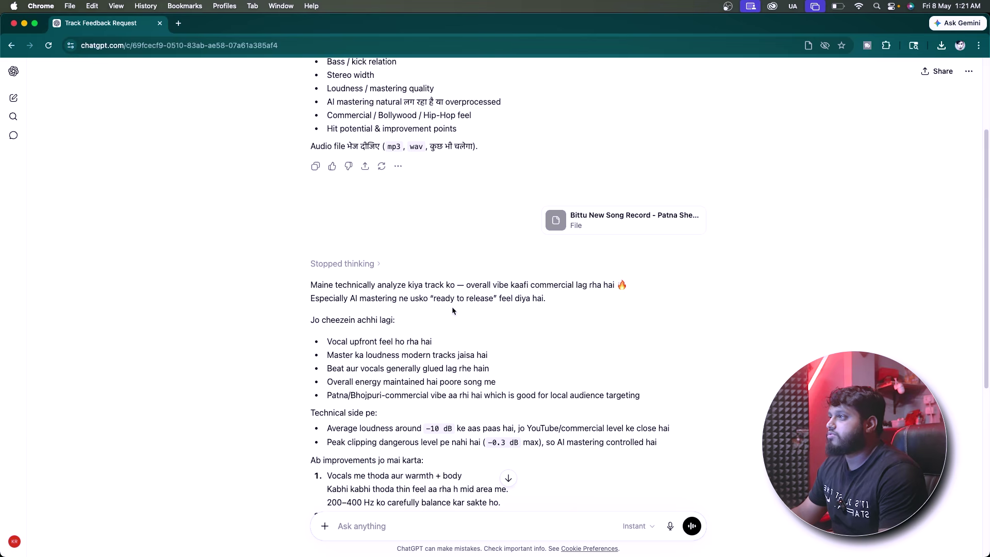
scroll(534, 309, down, 1)
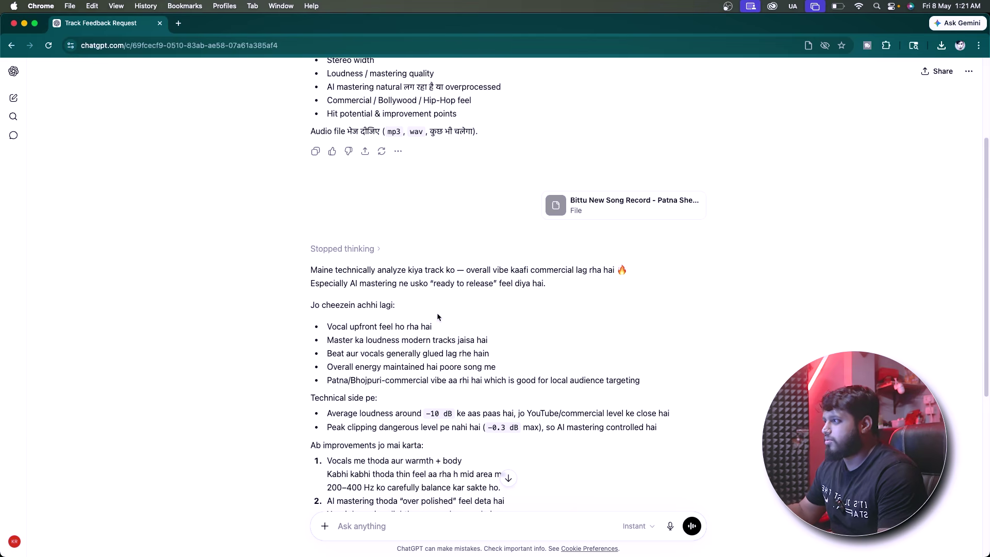
scroll(437, 313, down, 1)
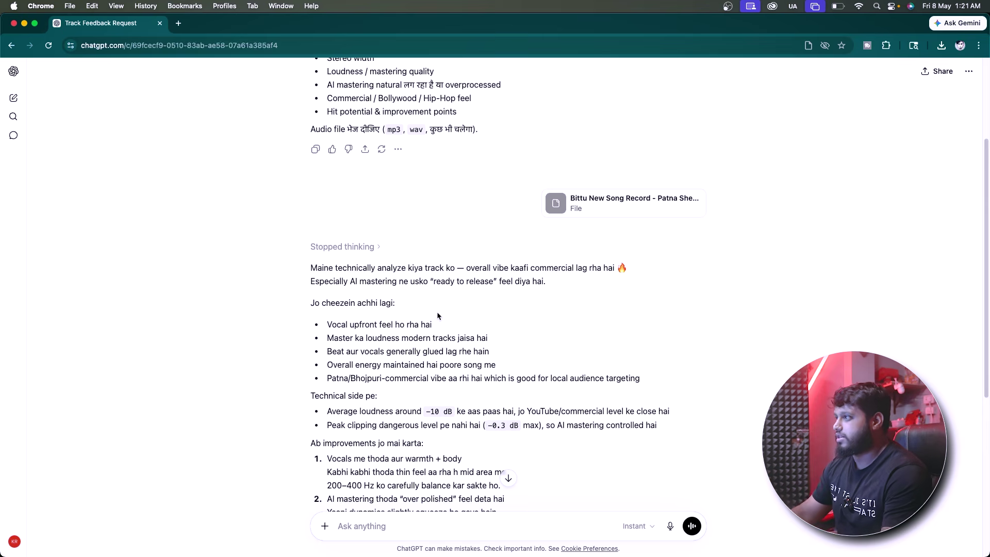
scroll(438, 313, down, 1)
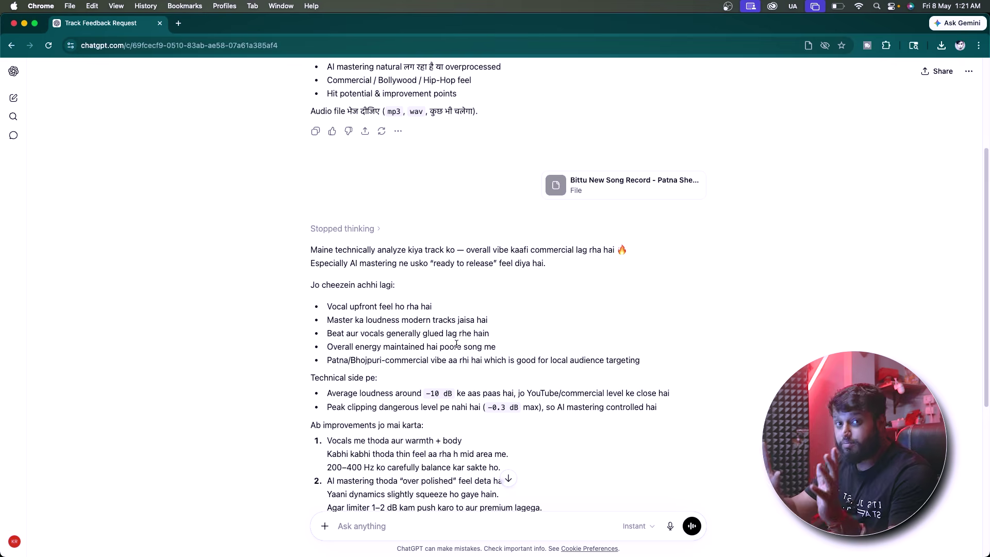
scroll(325, 372, down, 1)
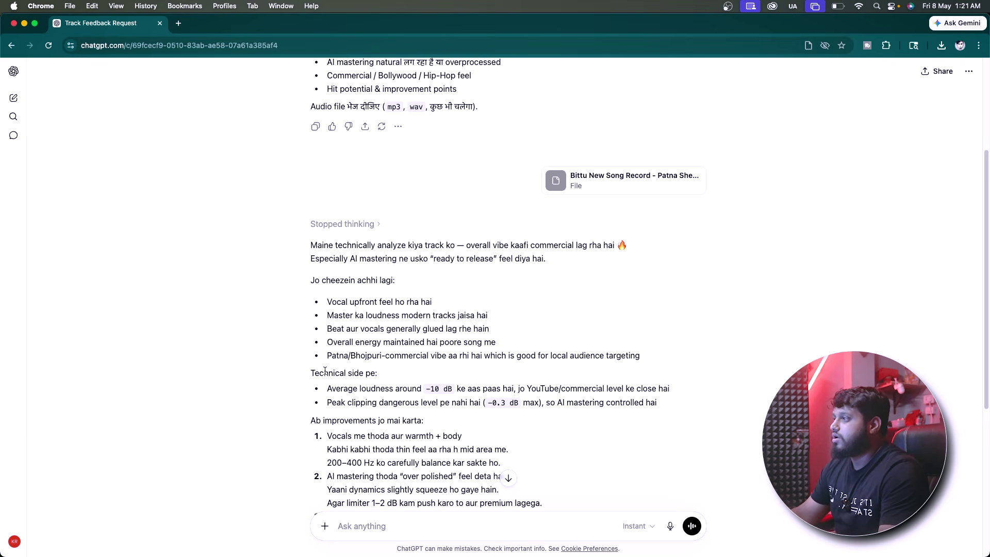
scroll(434, 351, down, 2)
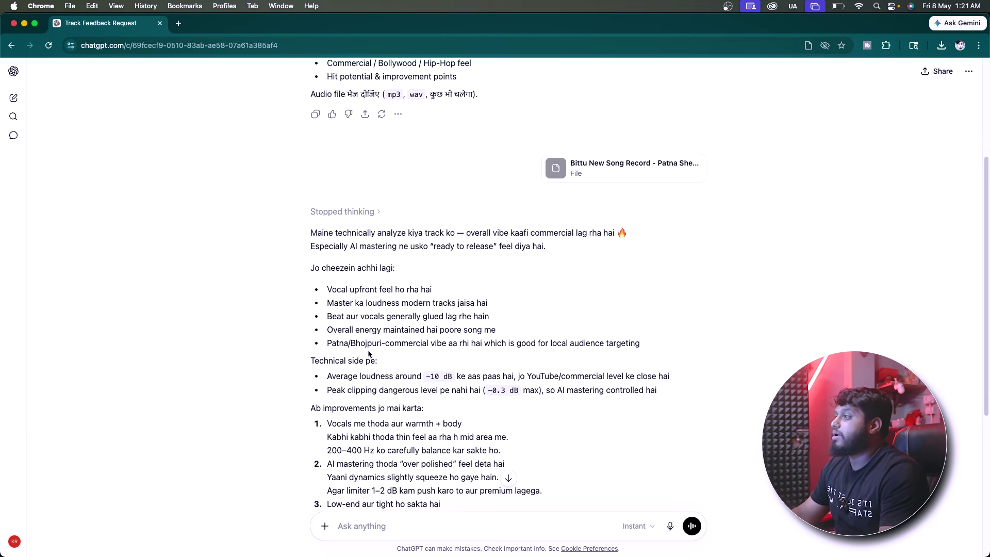
scroll(449, 355, down, 4)
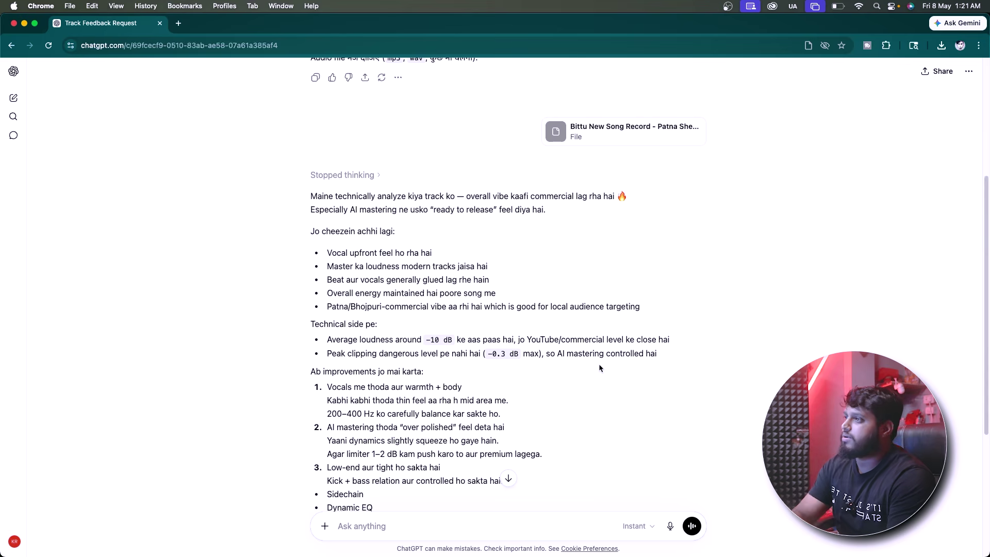
scroll(481, 370, down, 4)
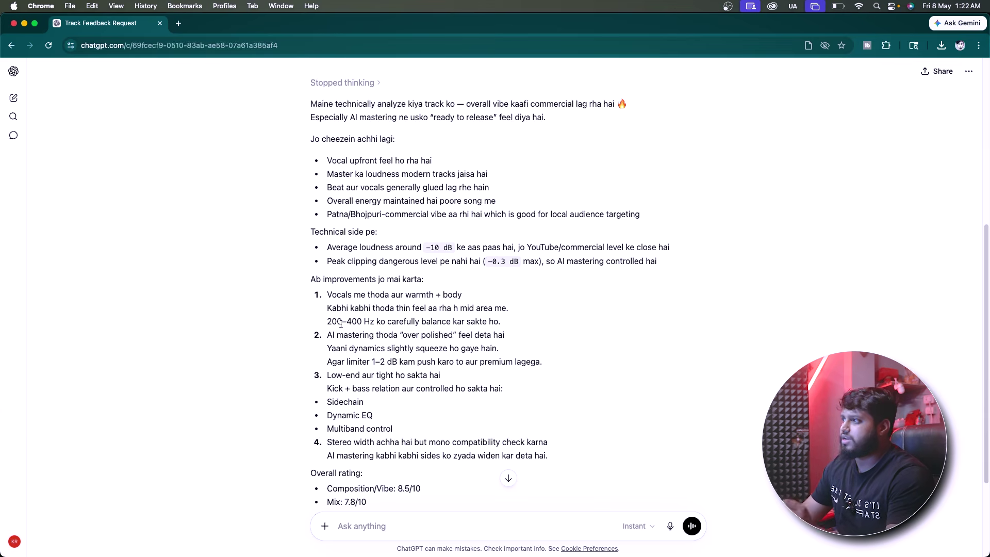
scroll(346, 323, down, 4)
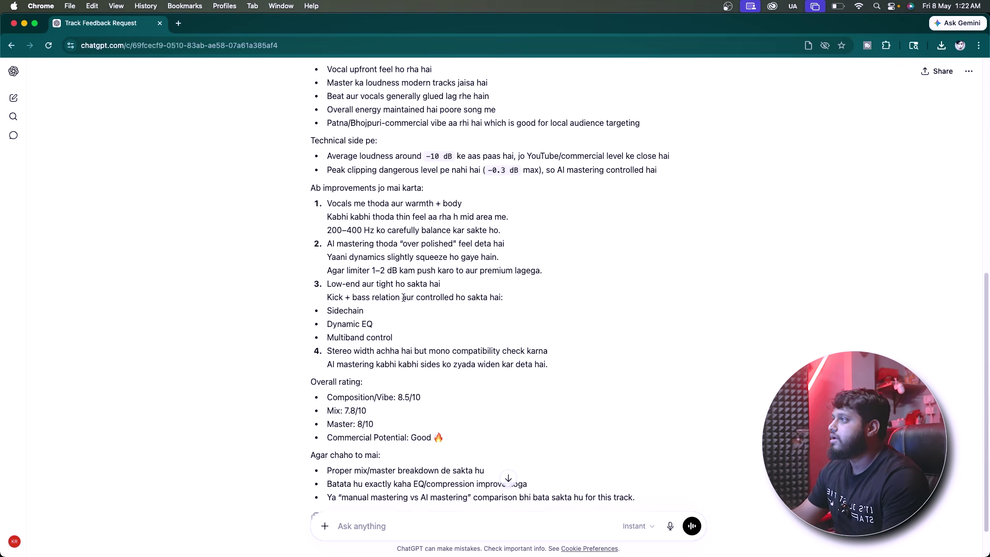
scroll(360, 289, down, 1)
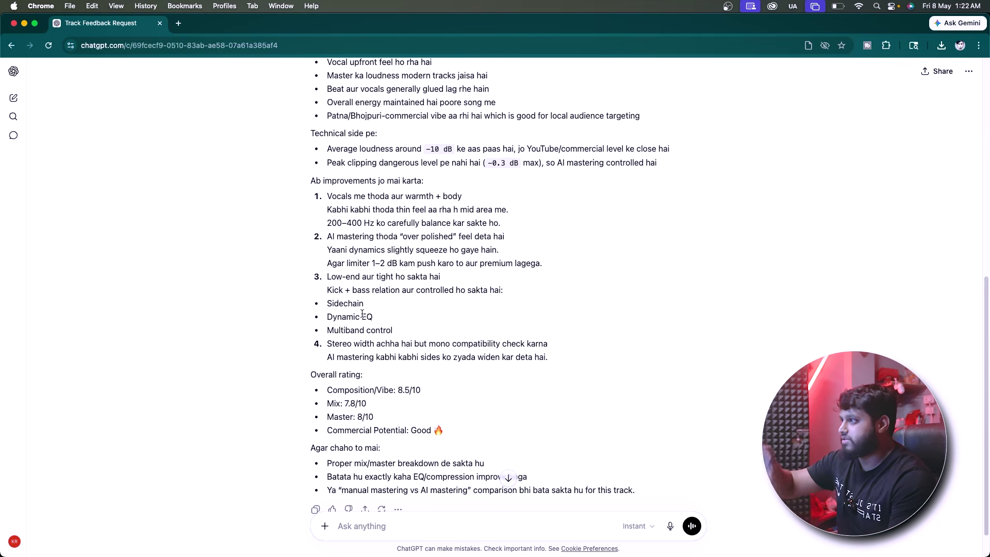
scroll(410, 274, down, 3)
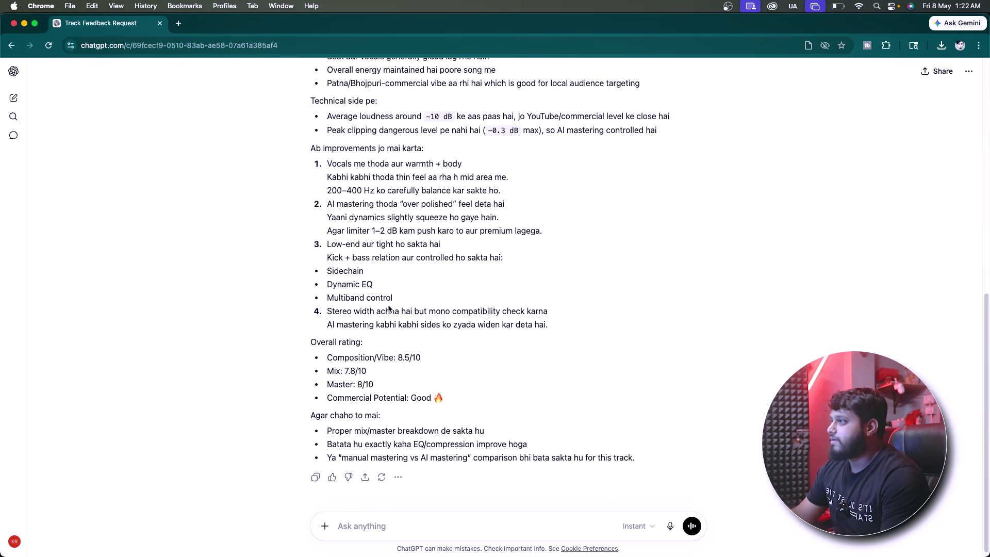